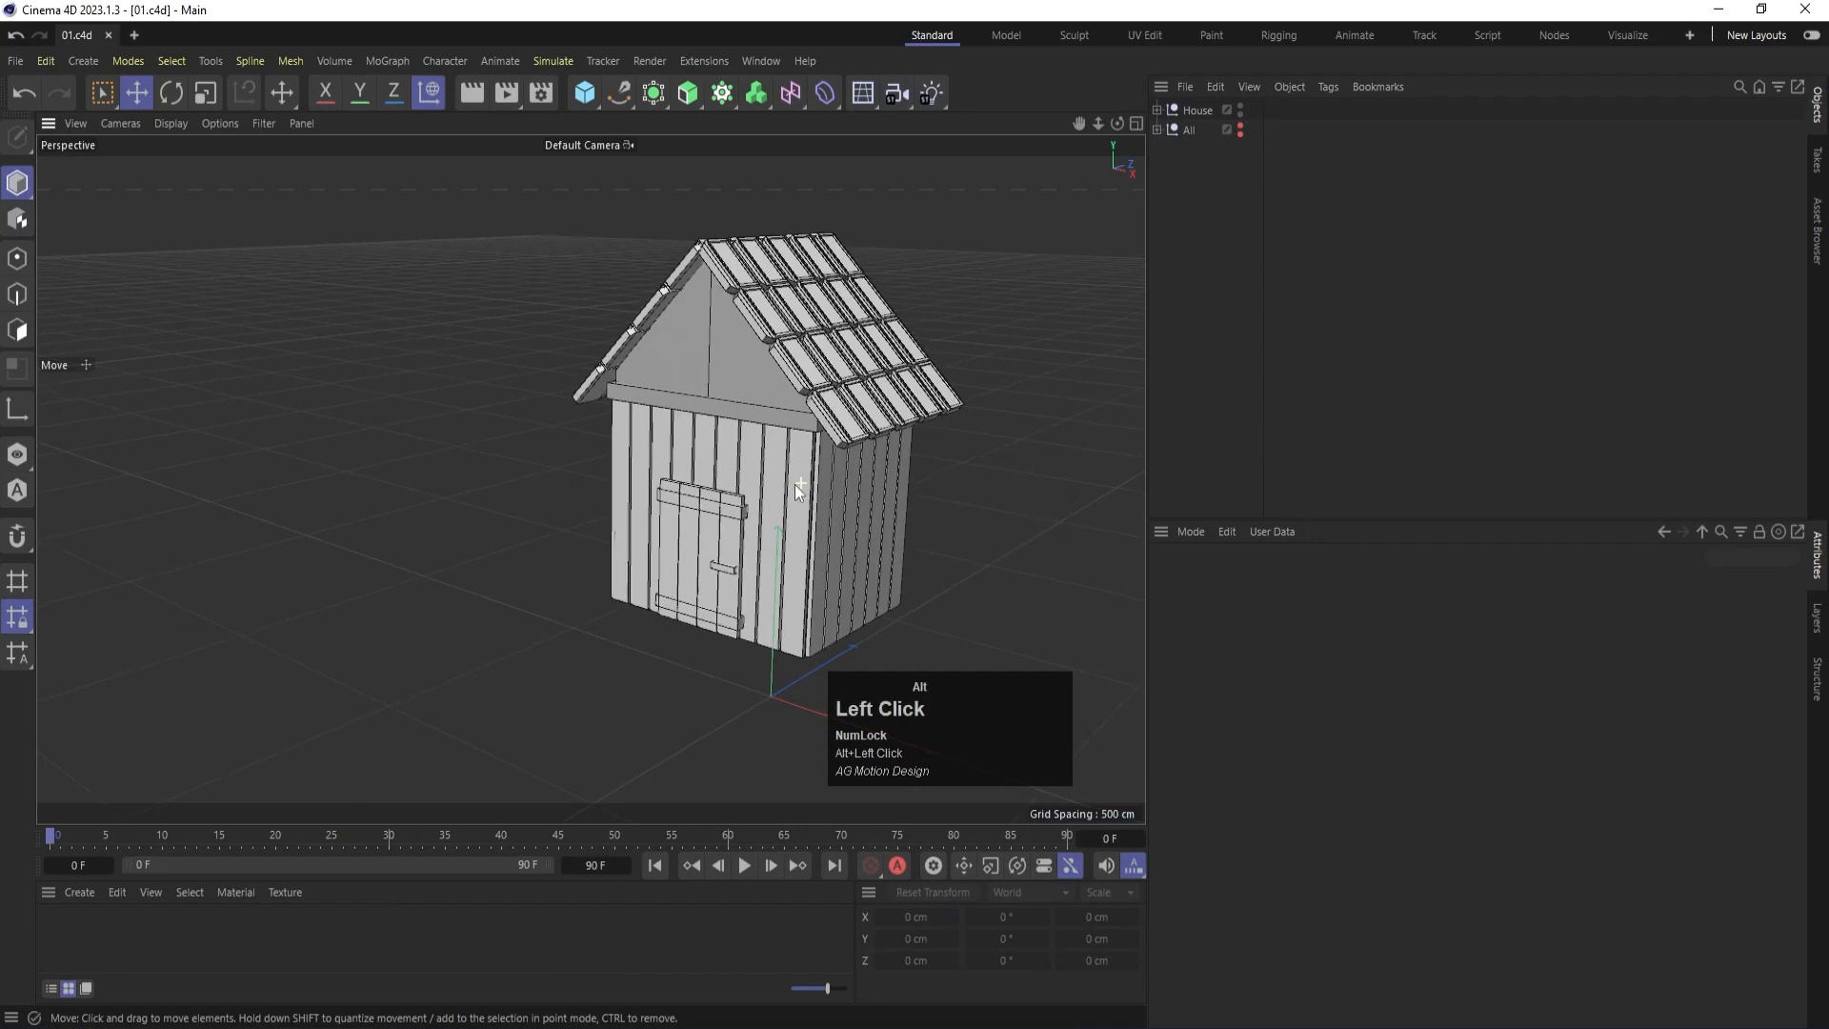
# Add a cylinder in front of the house and flatten its height to about 29 cm.
pyautogui.click(593, 100)
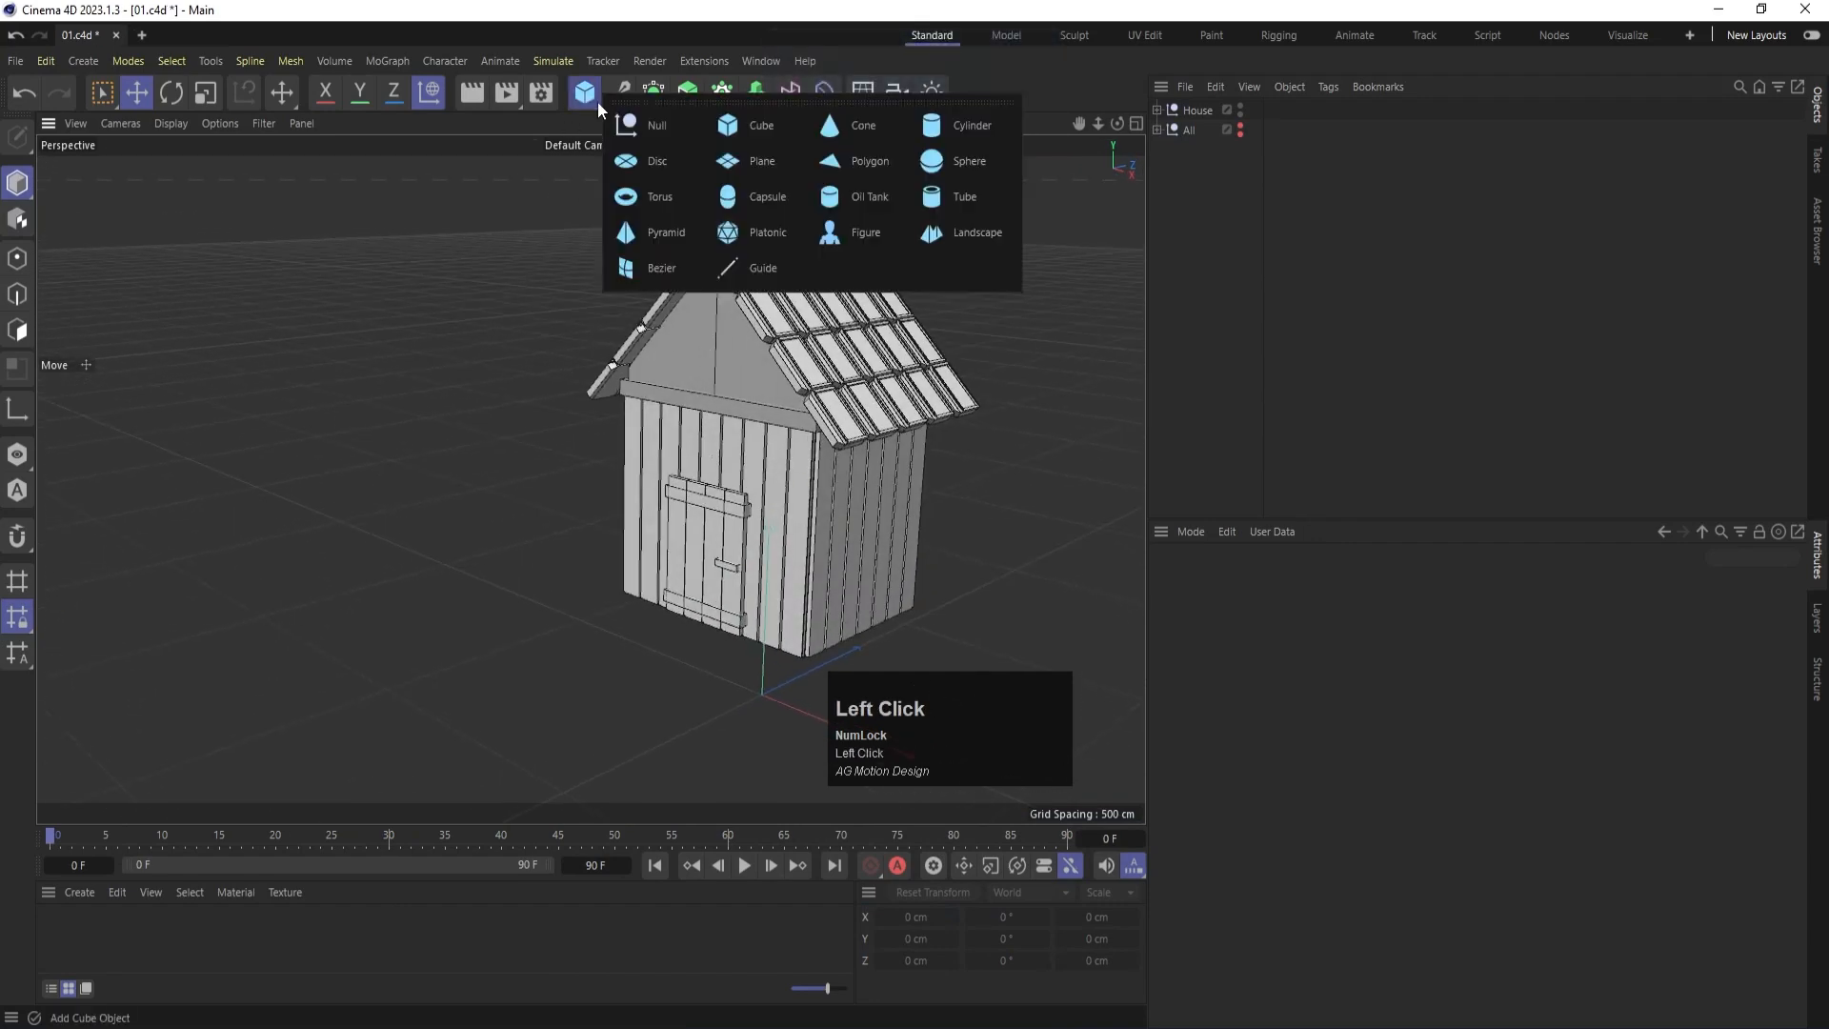
pyautogui.click(973, 128)
pyautogui.scroll(-5, 809, 673)
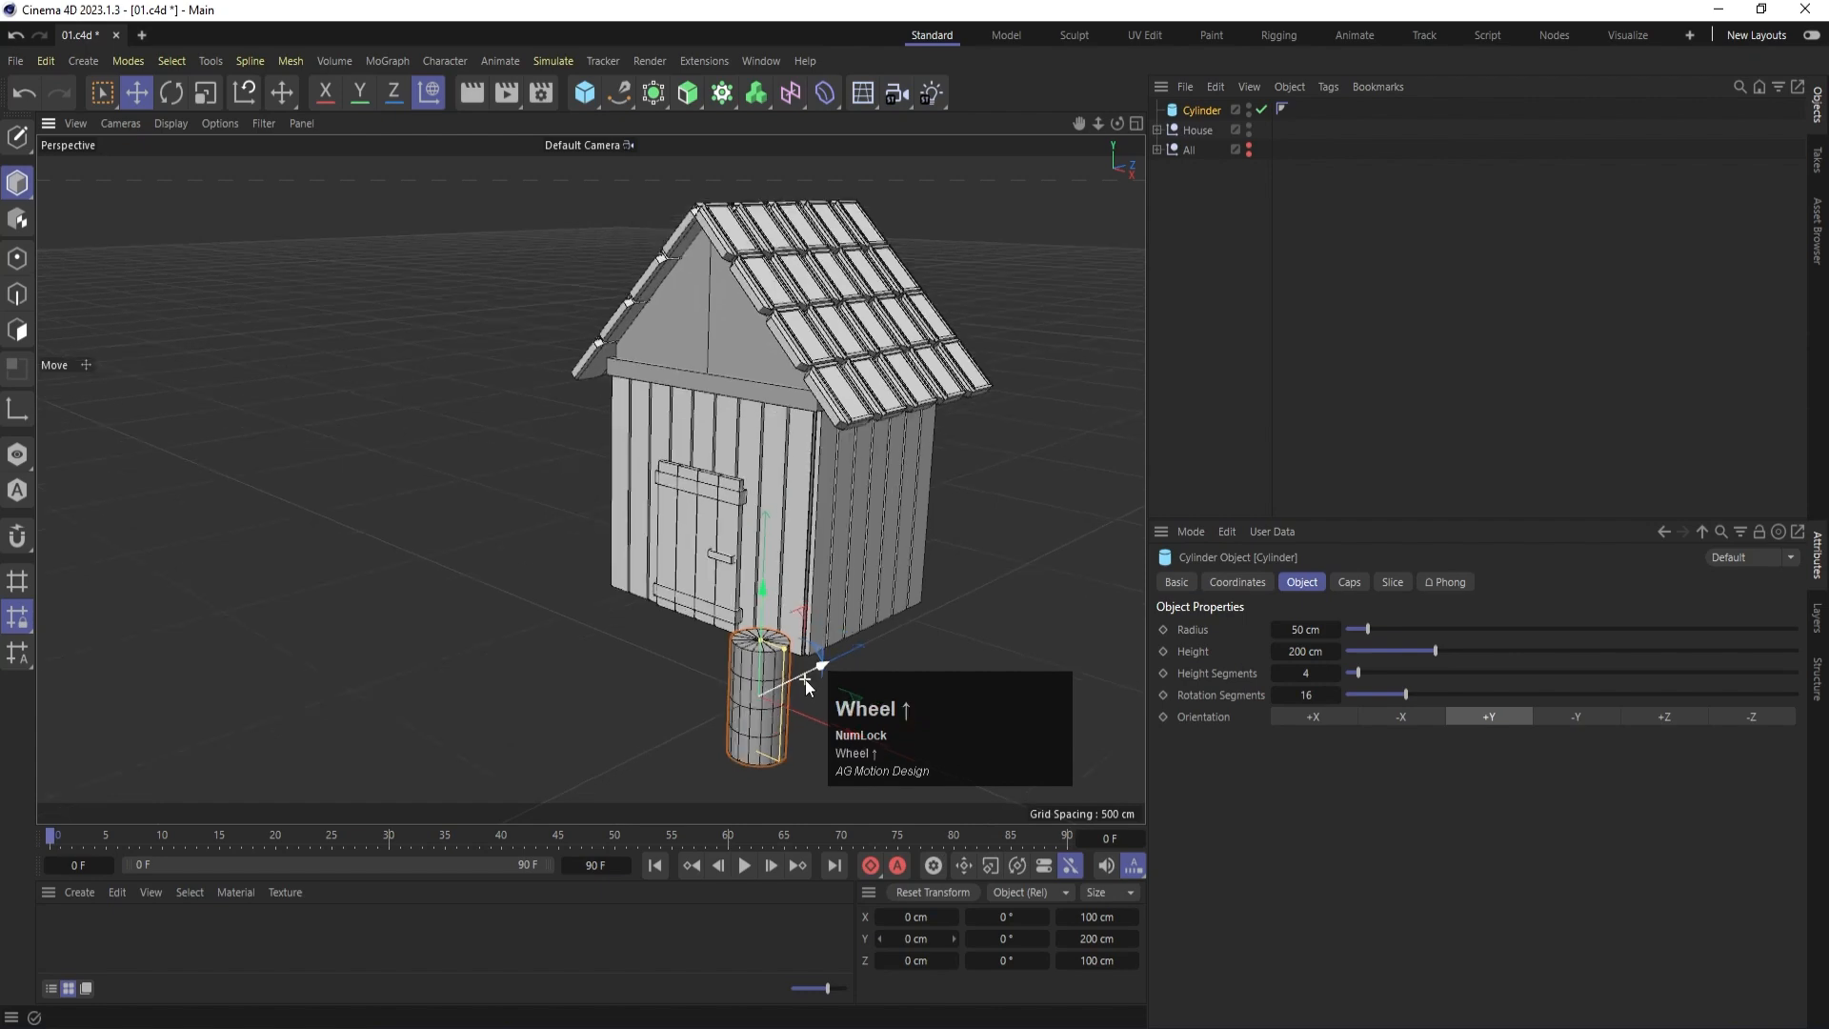
pyautogui.scroll(-1, 600, 536)
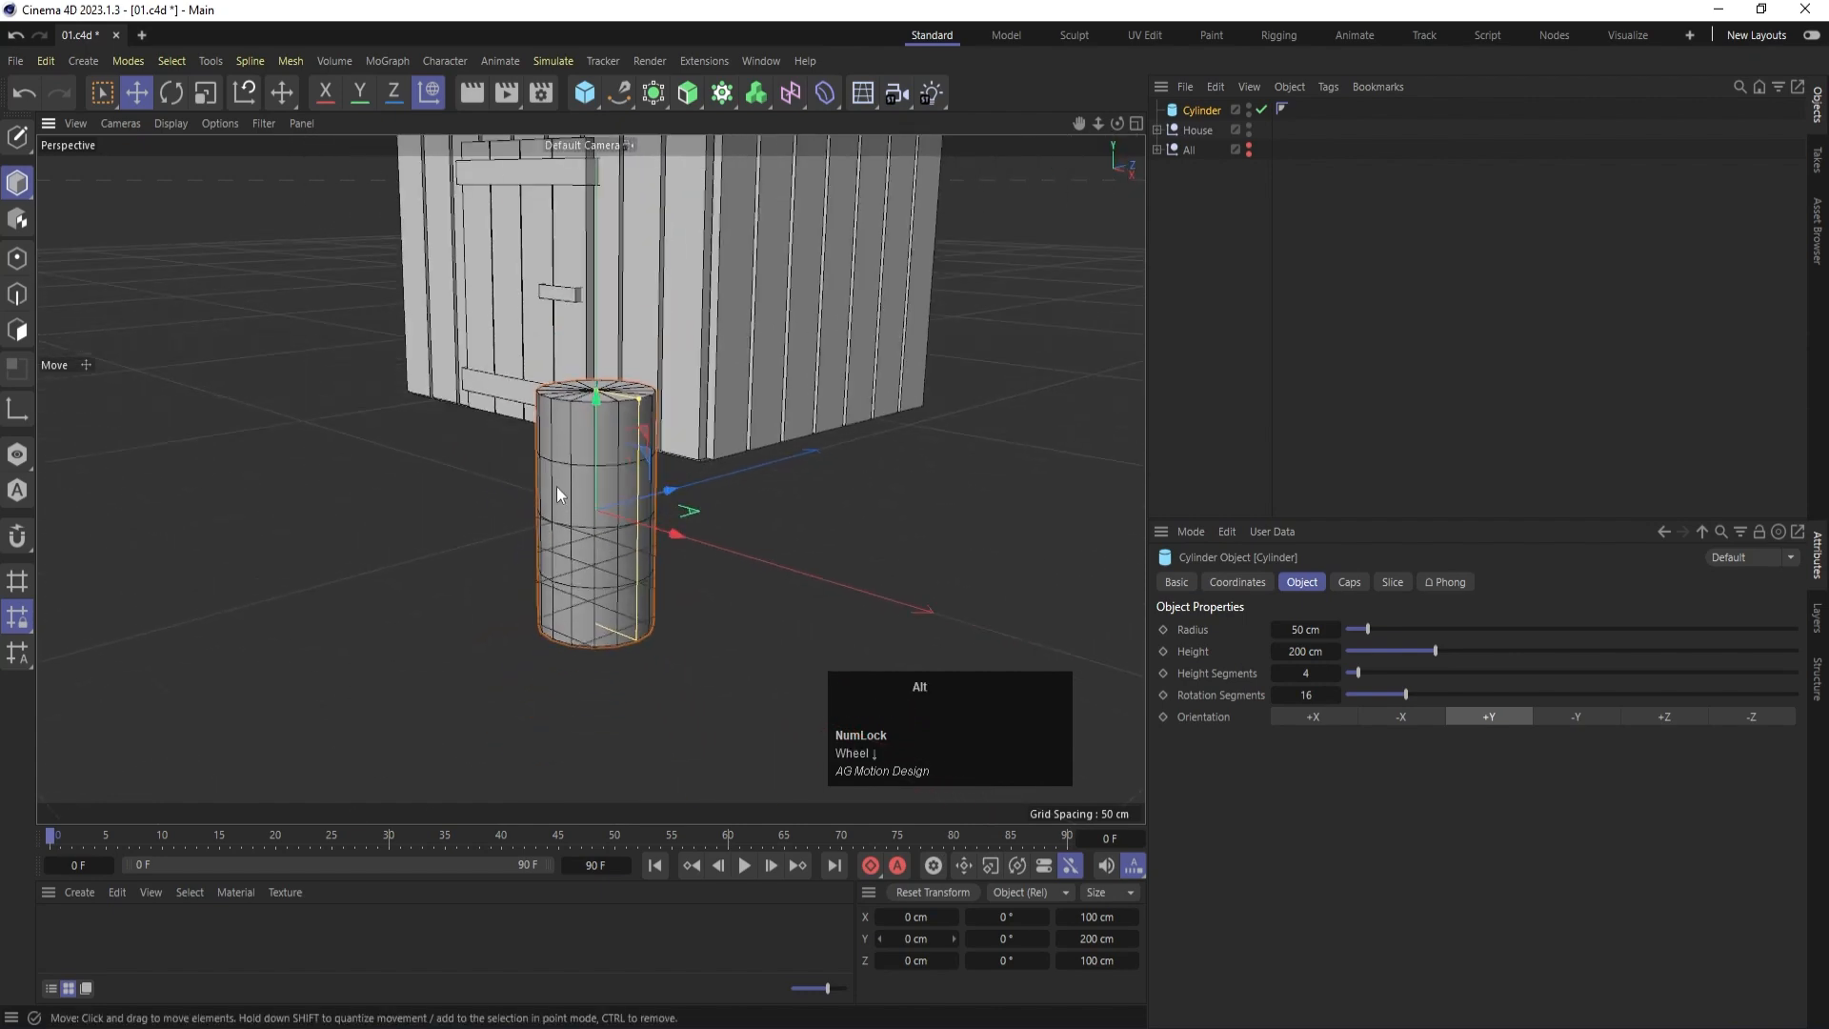
pyautogui.keyDown('alt'); pyautogui.moveTo(556, 486); pyautogui.dragTo(558, 556); pyautogui.keyUp('alt')
pyautogui.moveTo(597, 387); pyautogui.dragTo(611, 545)
pyautogui.scroll(1, 610, 545)
pyautogui.scroll(1, 610, 545)
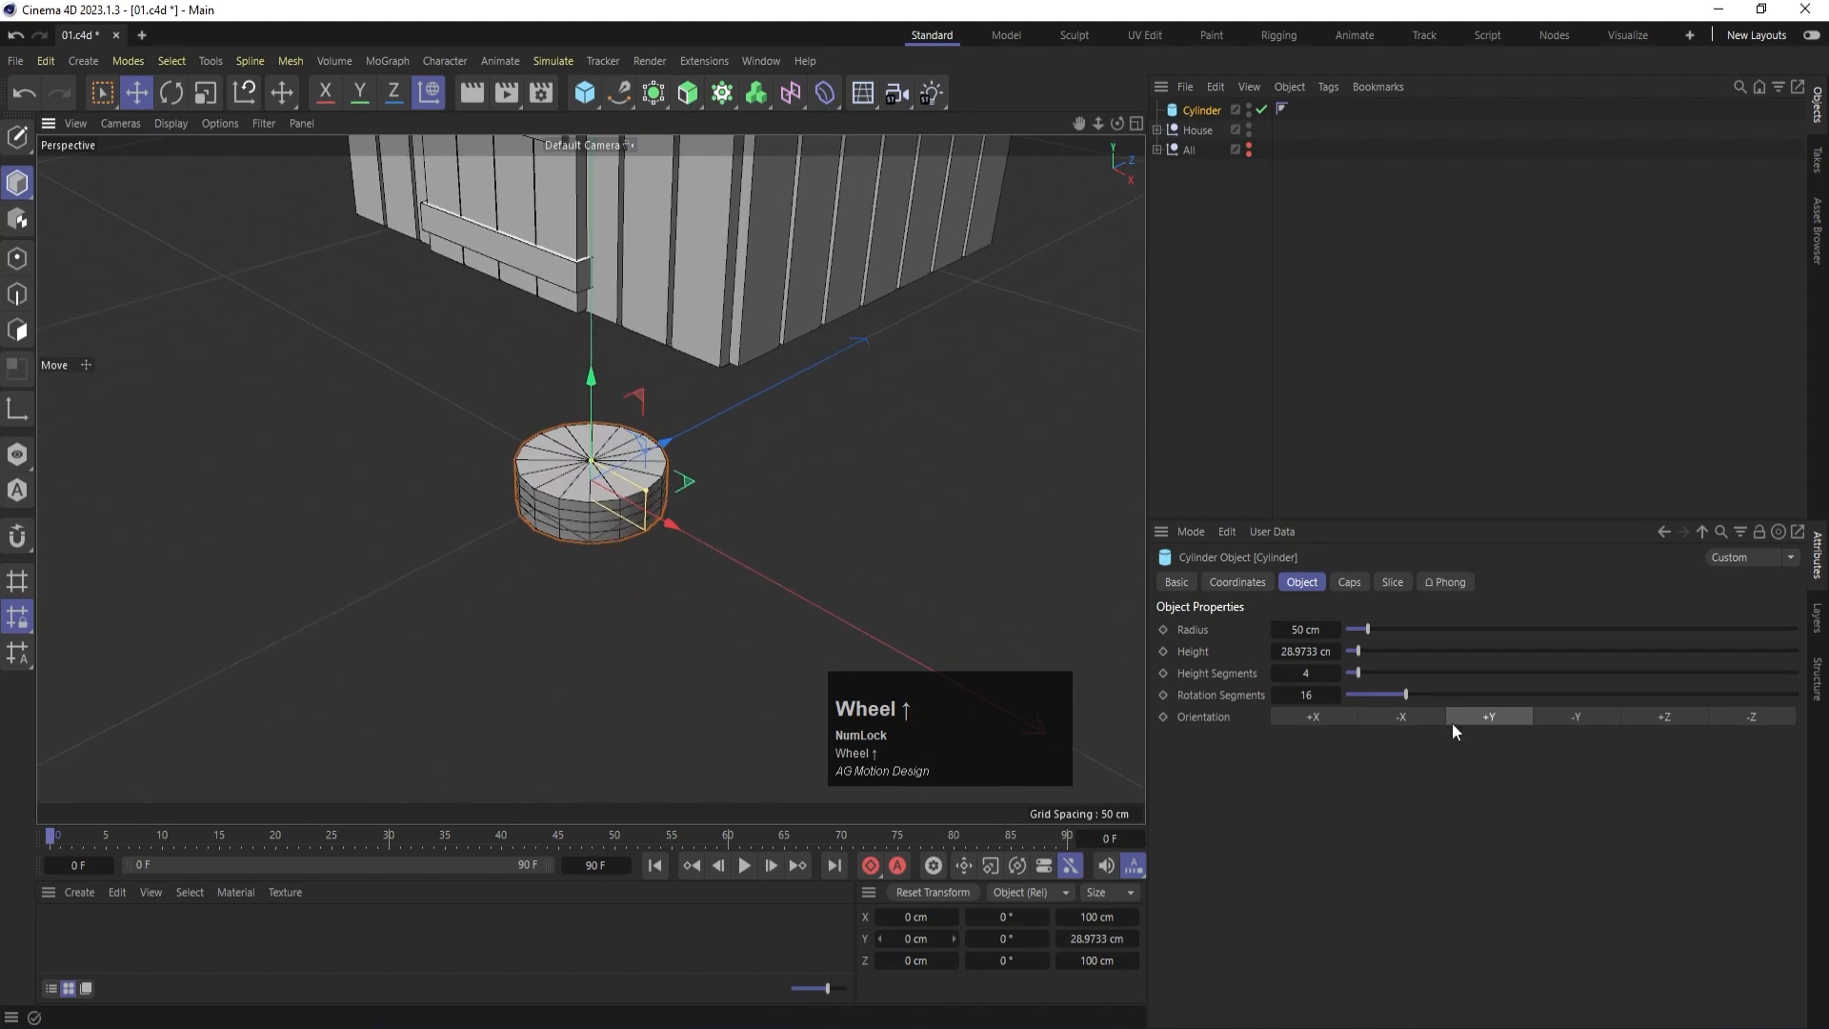
# Set the cylinder's rotation segments to 24 and its height segments to 1.
pyautogui.moveTo(1405, 692); pyautogui.dragTo(1437, 700)
pyautogui.click(1307, 696)
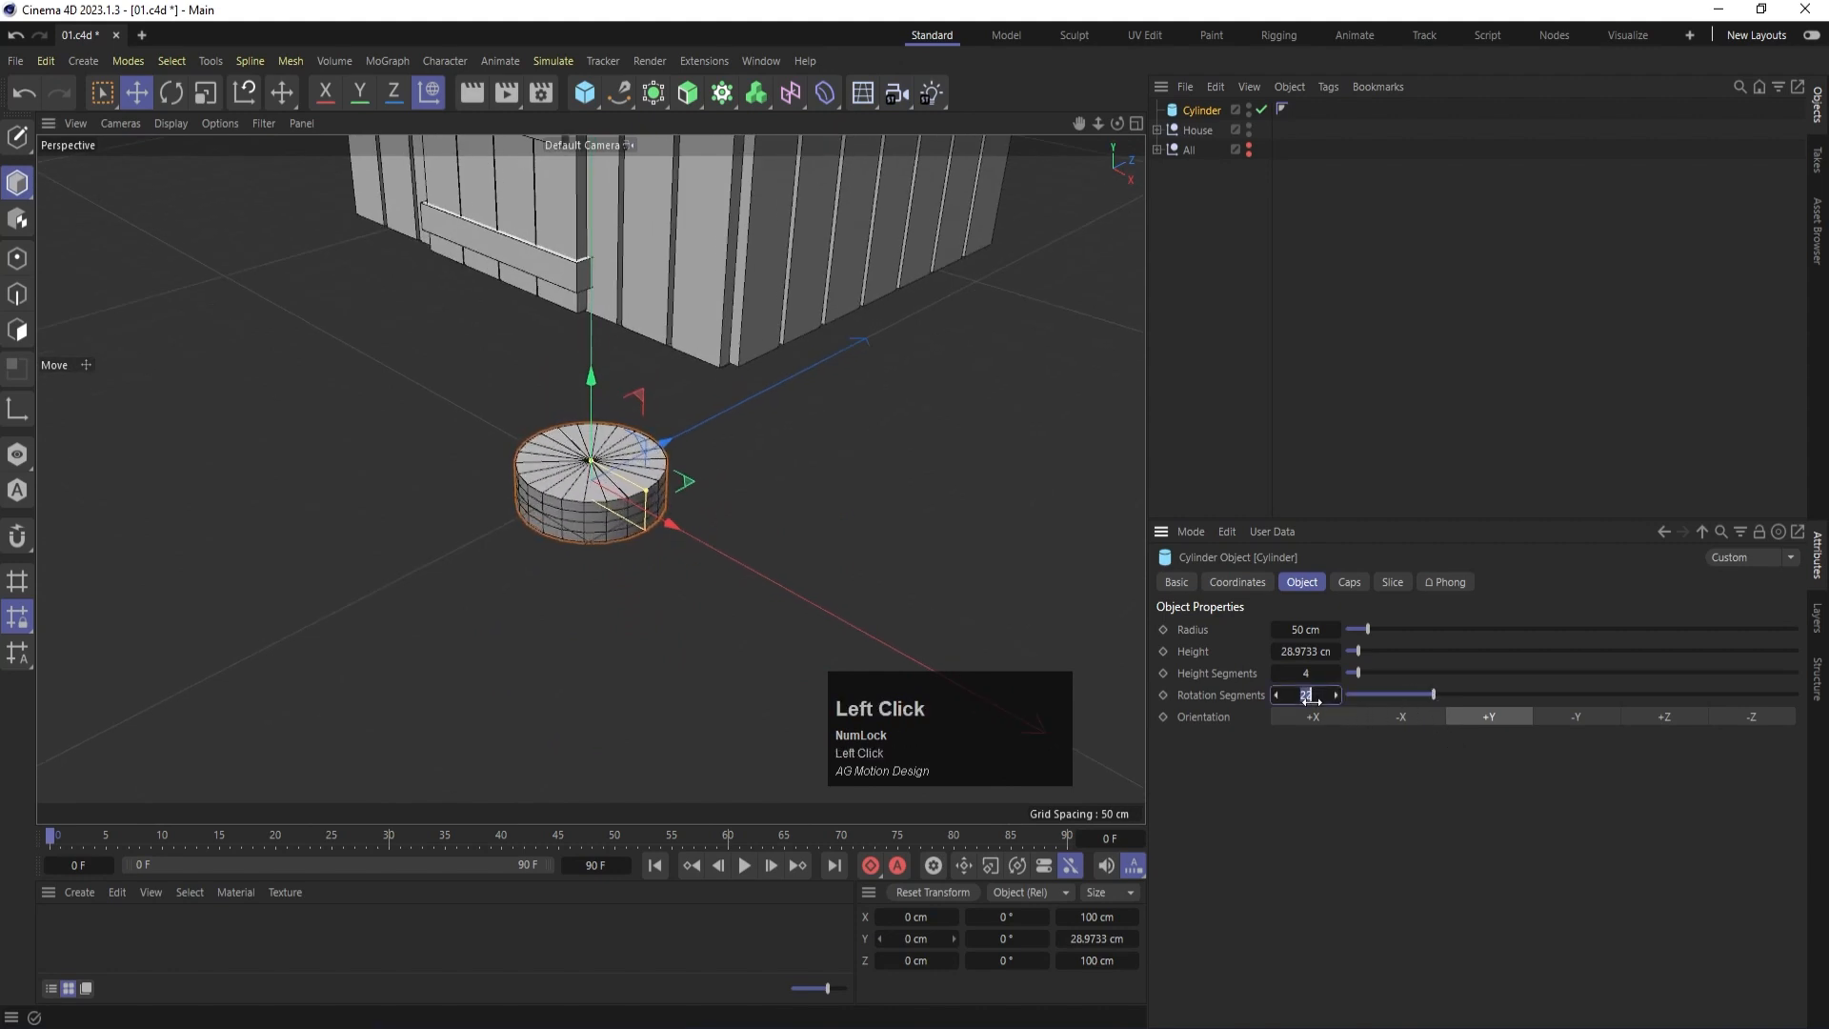
pyautogui.write('24')
pyautogui.press('Return')
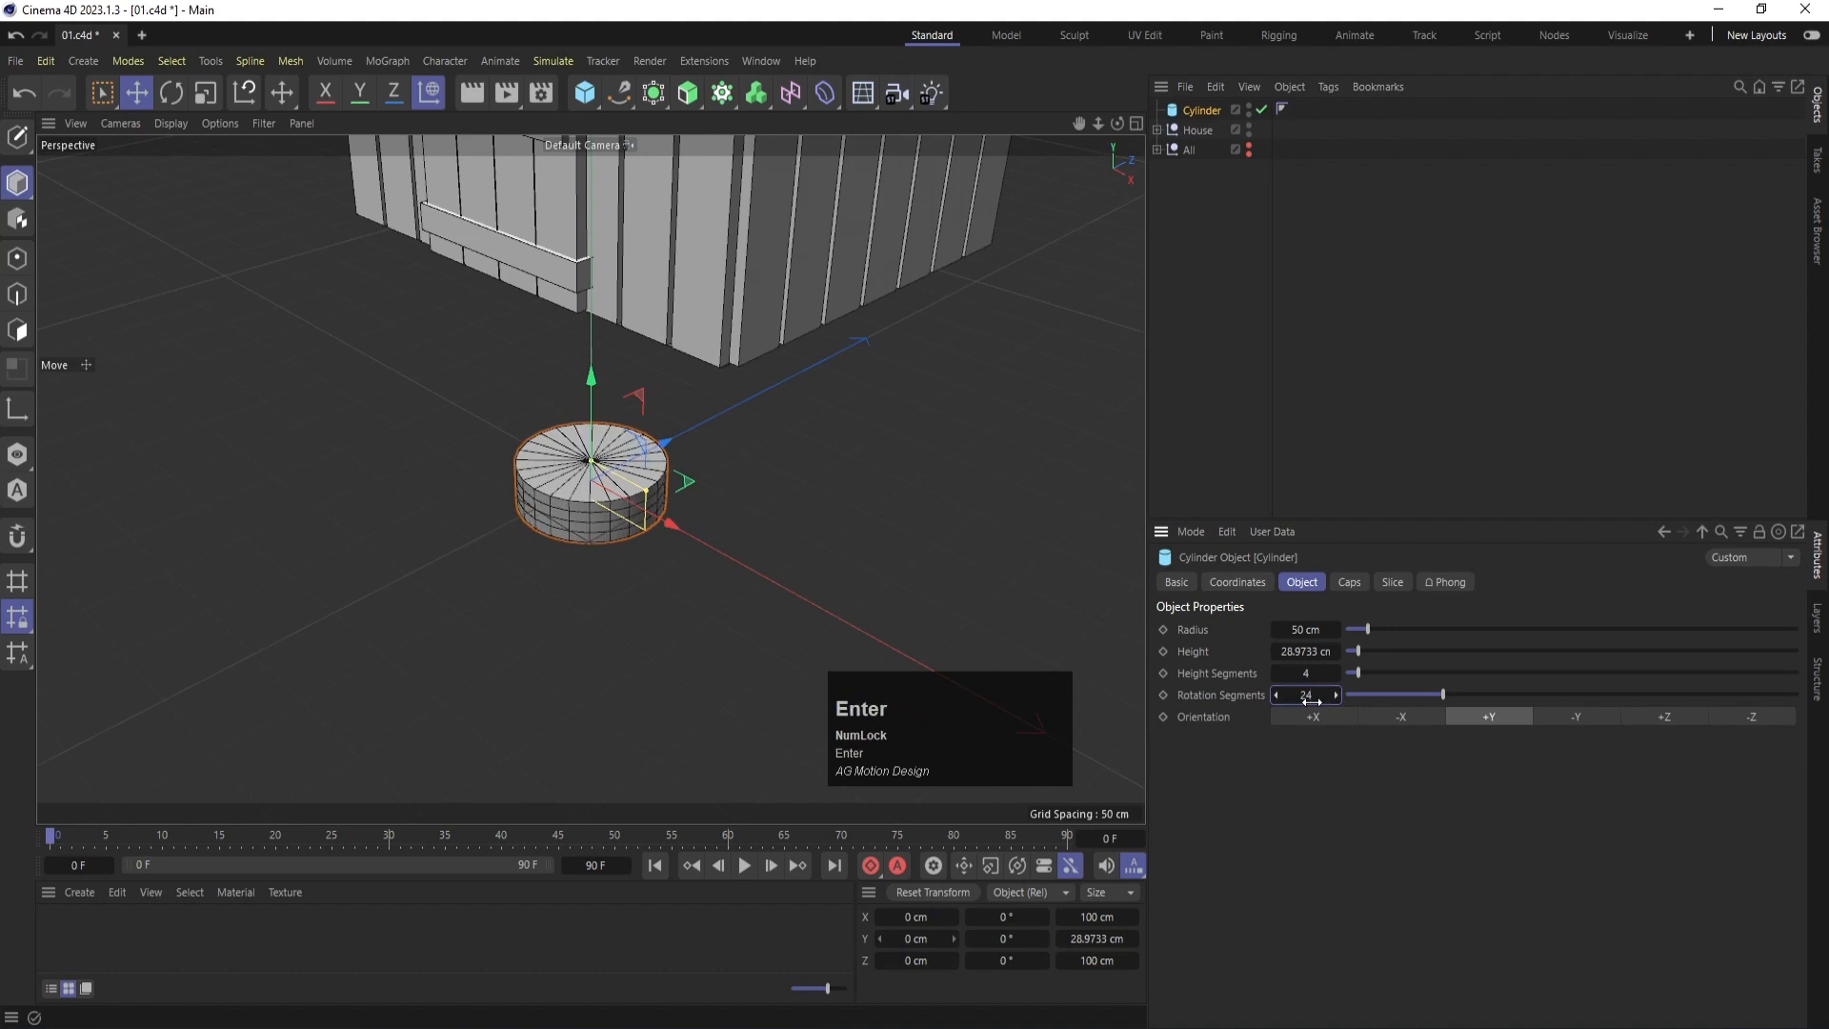
pyautogui.moveTo(1358, 674); pyautogui.dragTo(1223, 665)
pyautogui.scroll(2, 591, 513)
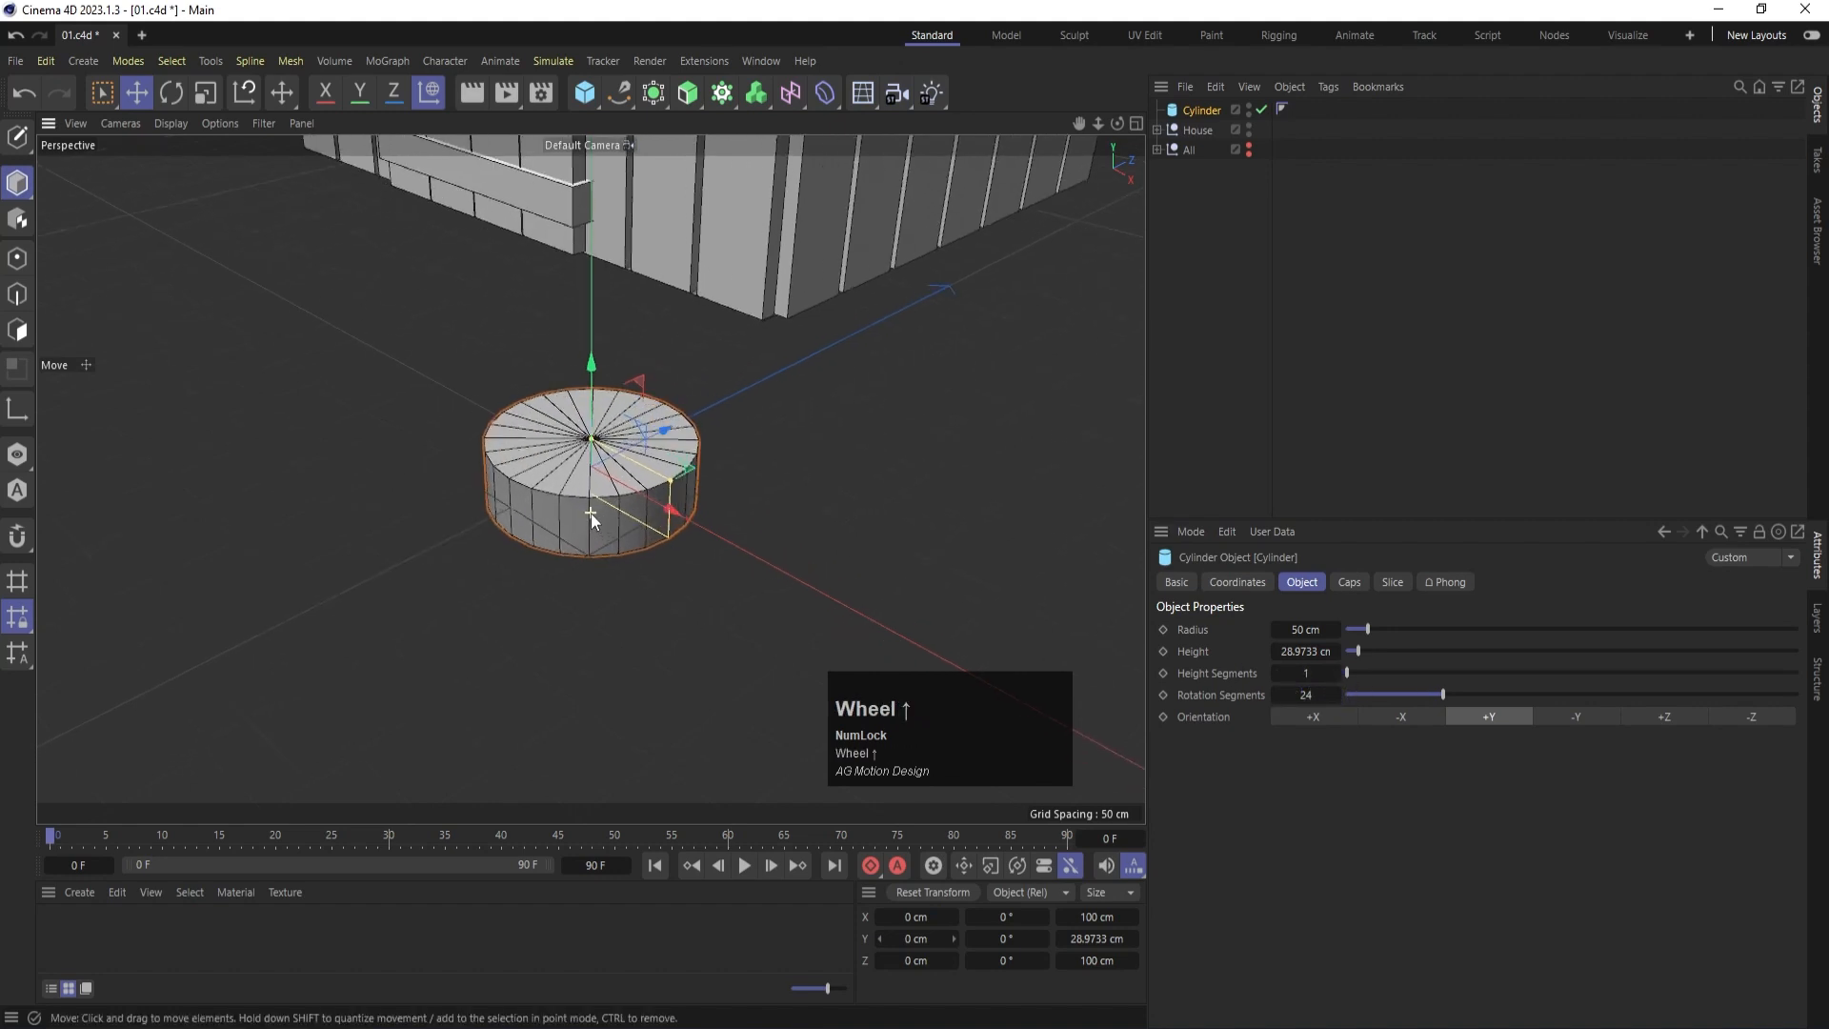
# Widen the cylinder to a radius of about 68.5 cm and reduce its height to 12 cm.
pyautogui.moveTo(671, 482); pyautogui.dragTo(709, 518)
pyautogui.hotkey('ctrl', 'z')
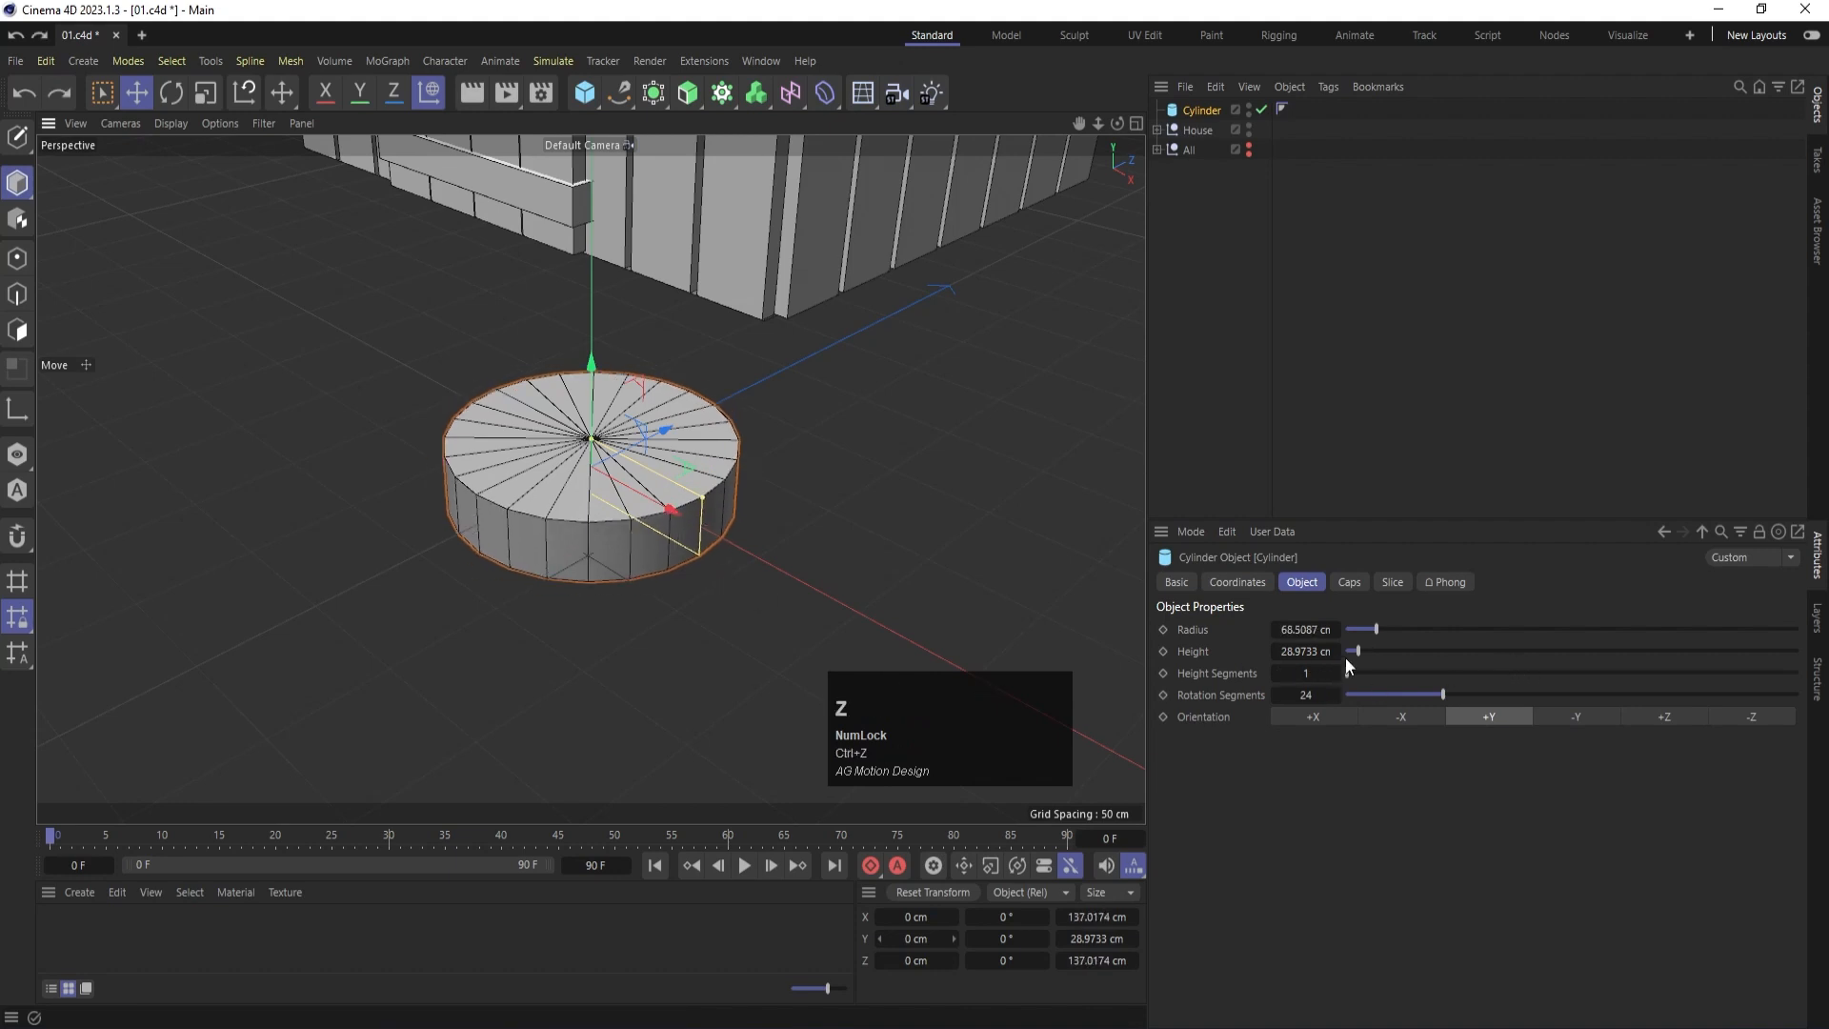
pyautogui.click(1356, 657)
pyautogui.moveTo(1357, 656); pyautogui.dragTo(1350, 655)
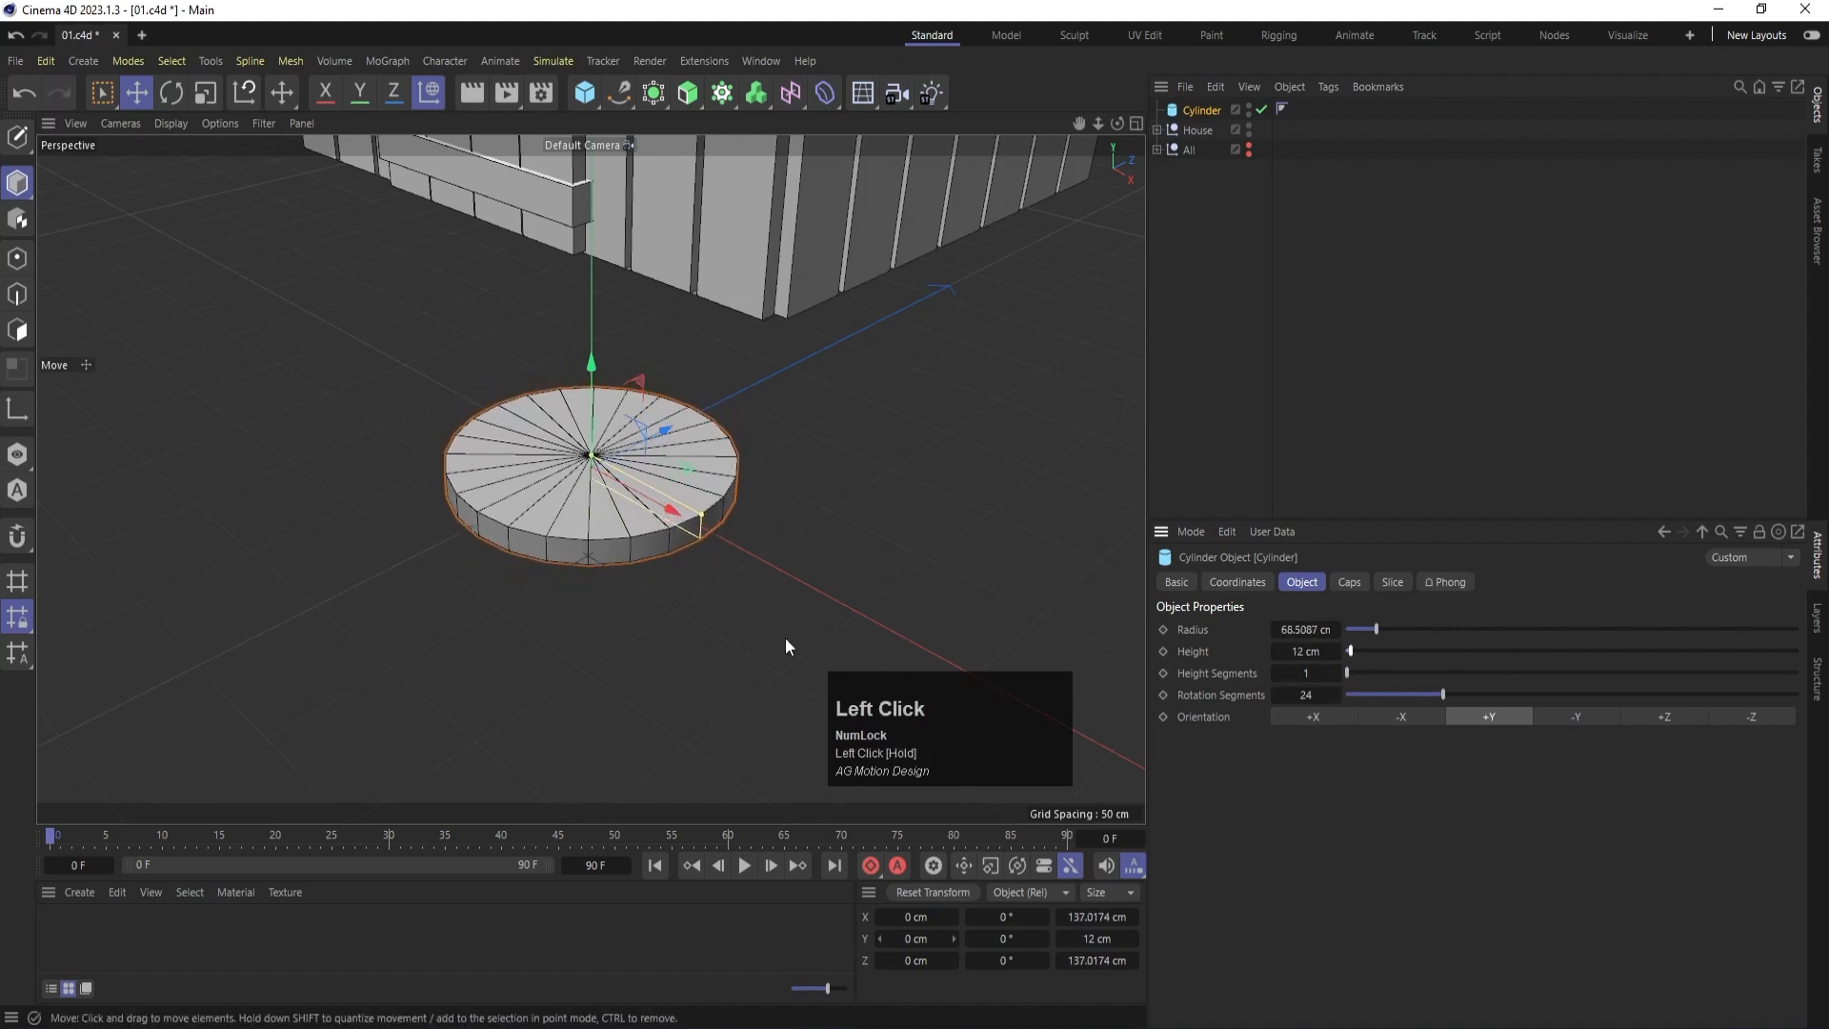
# Make the cylinder editable and loop-select all the polygons of its top cap.
pyautogui.press('c')
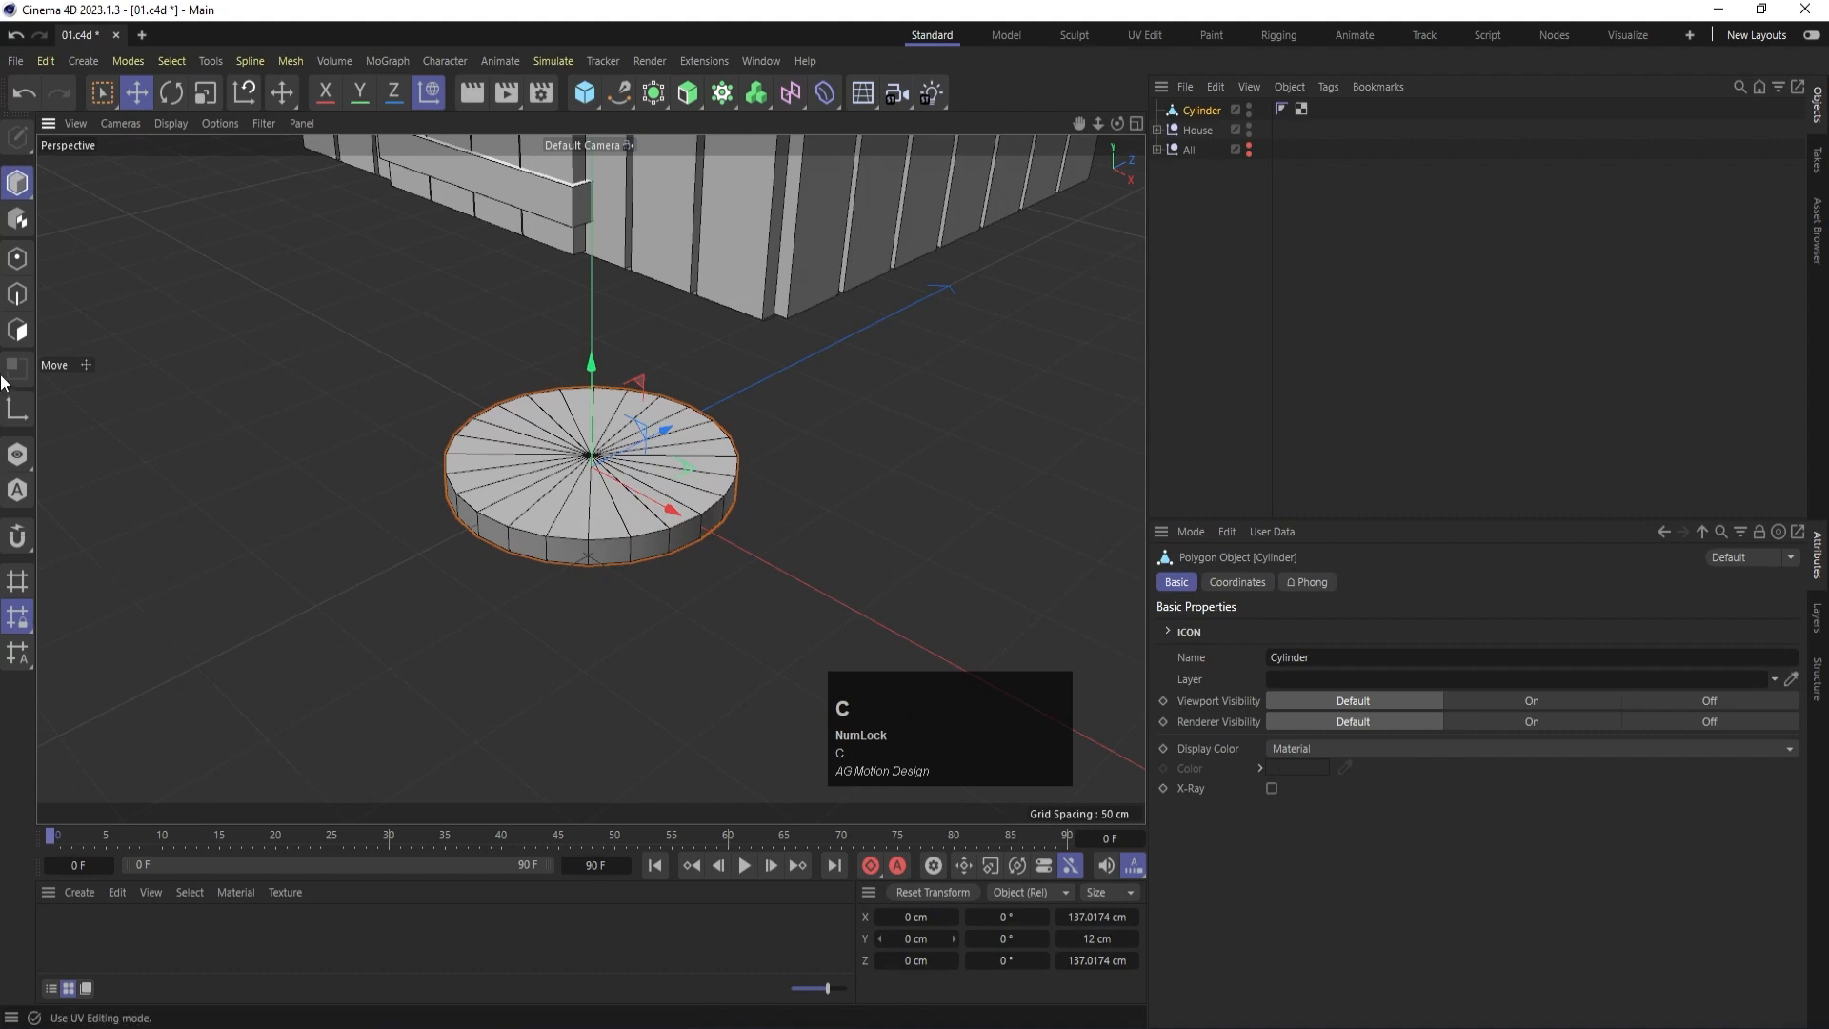
pyautogui.click(17, 330)
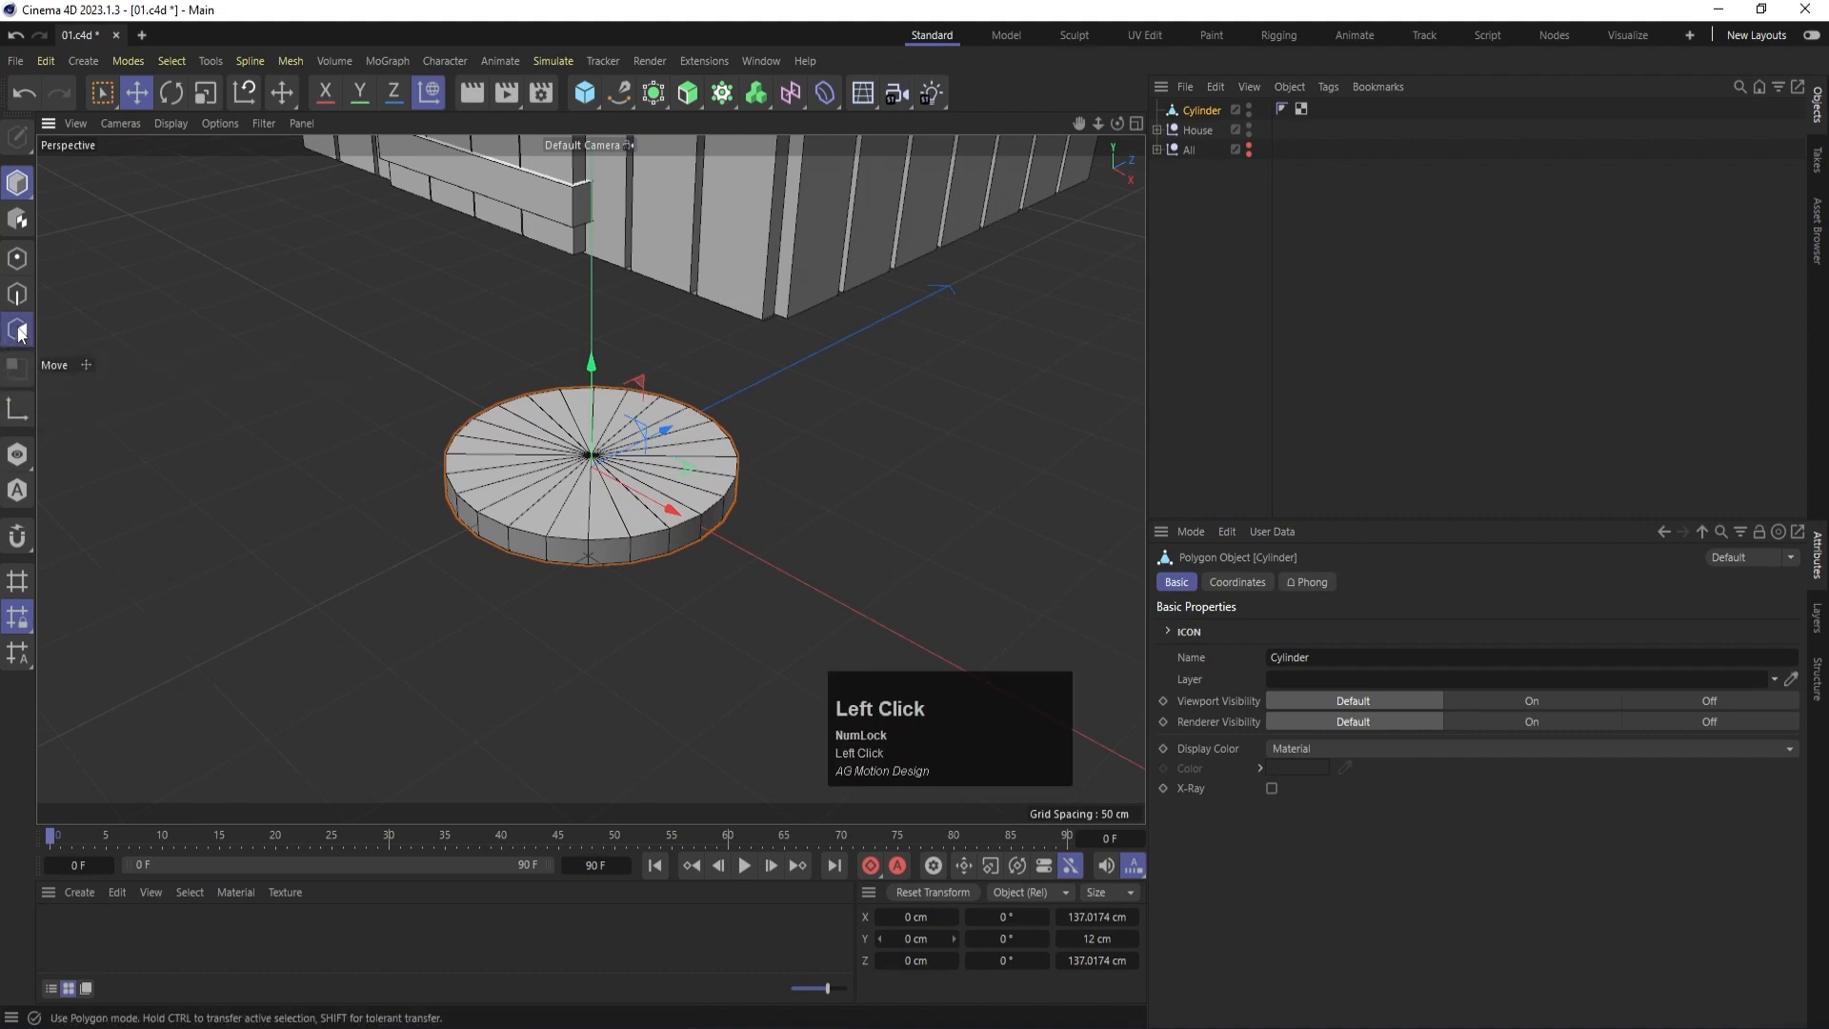
pyautogui.click(620, 466)
pyautogui.press('u')
pyautogui.press('l')
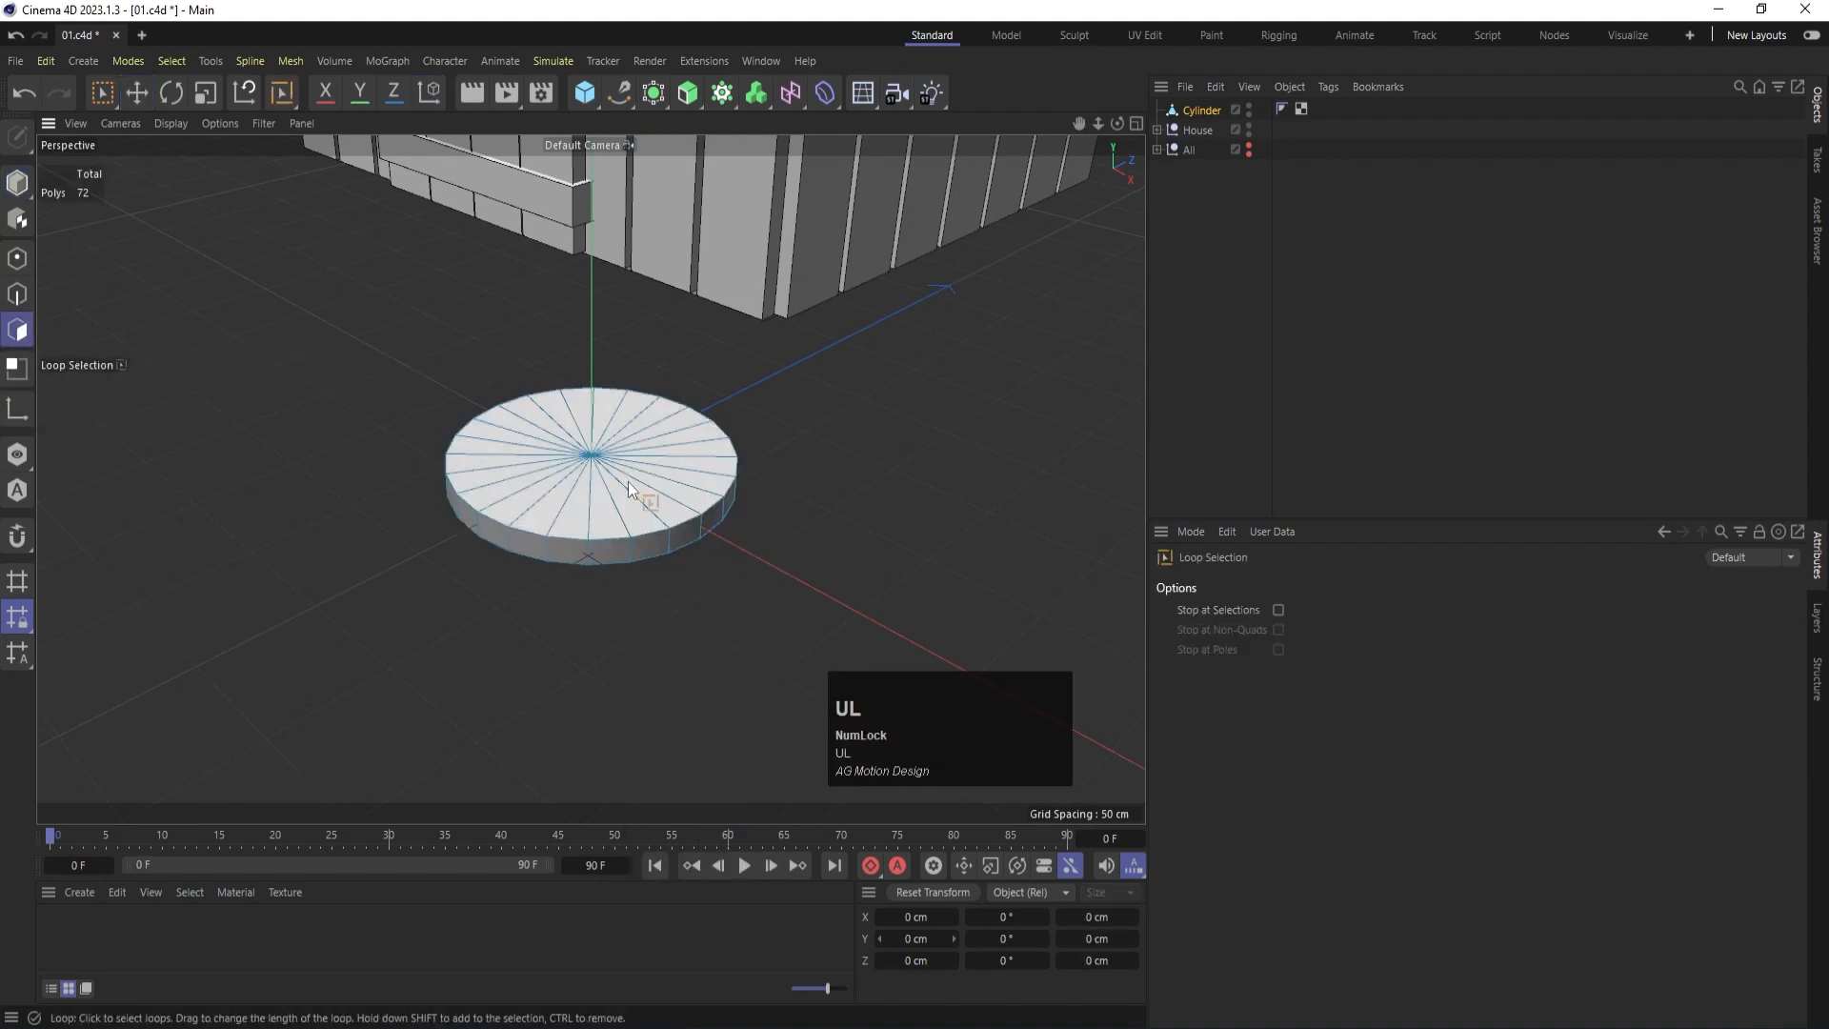
pyautogui.scroll(3, 637, 489)
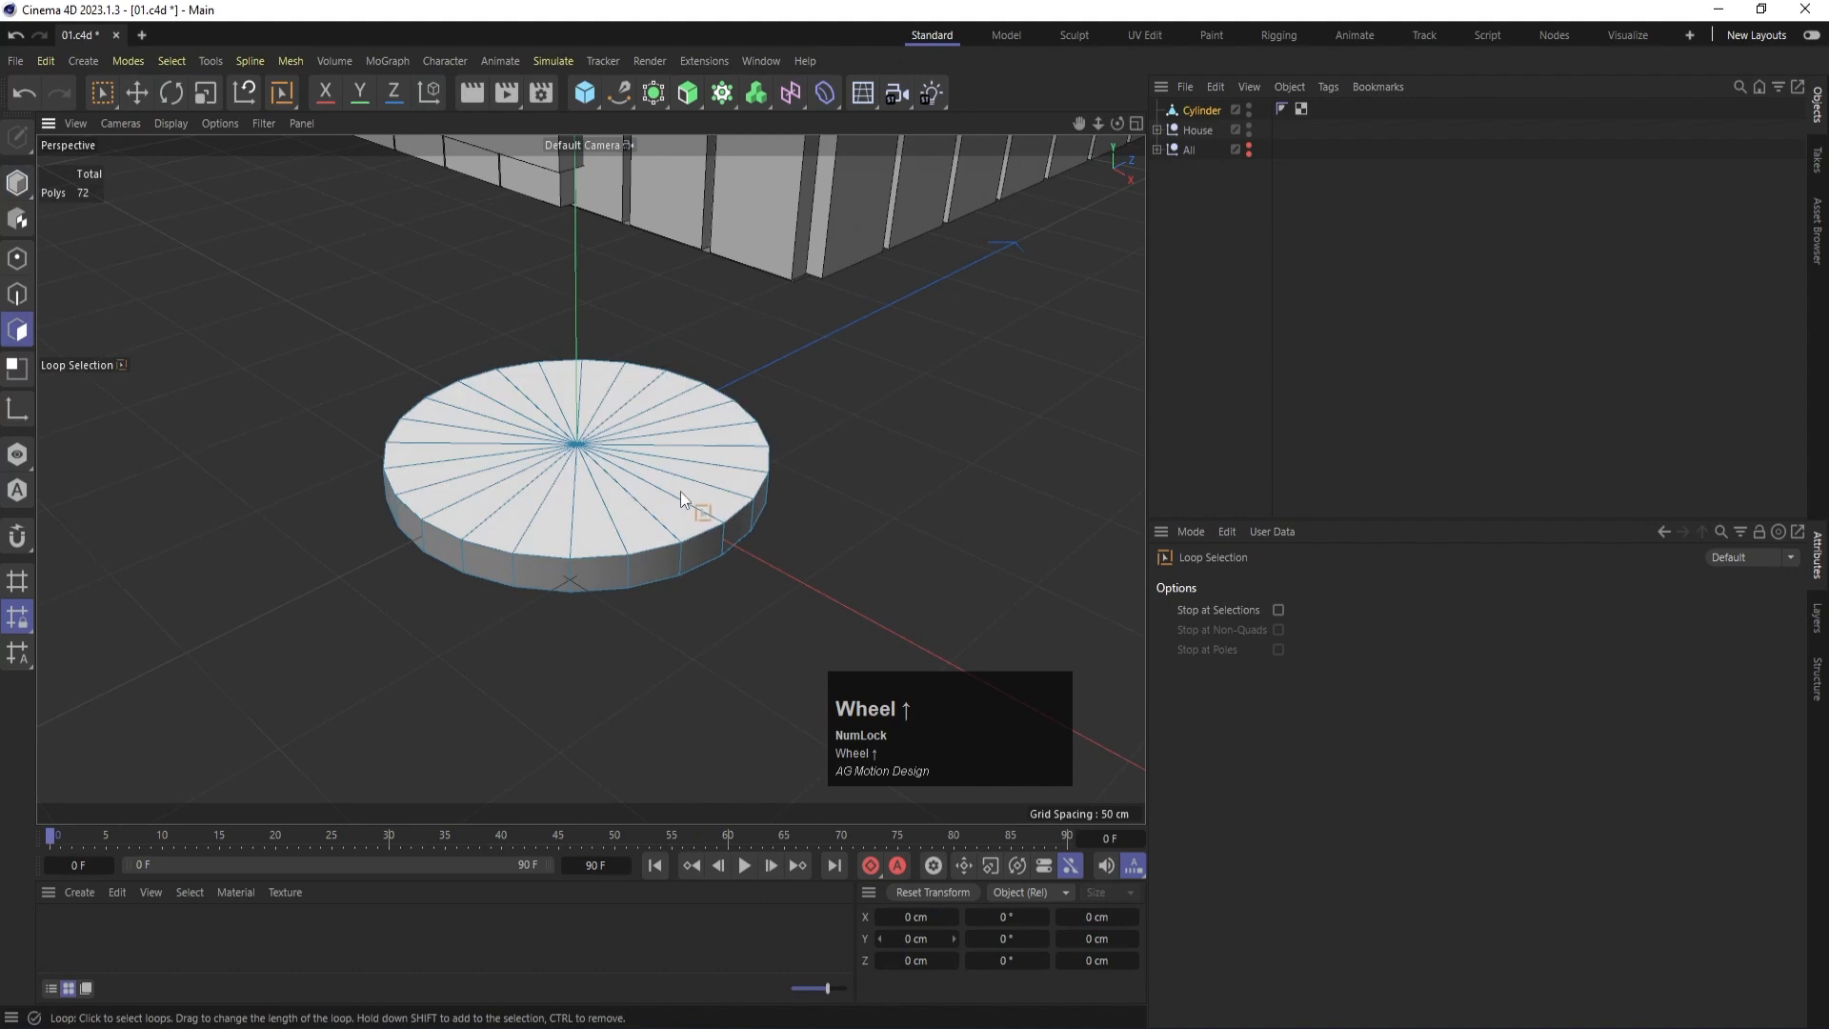
pyautogui.click(680, 492)
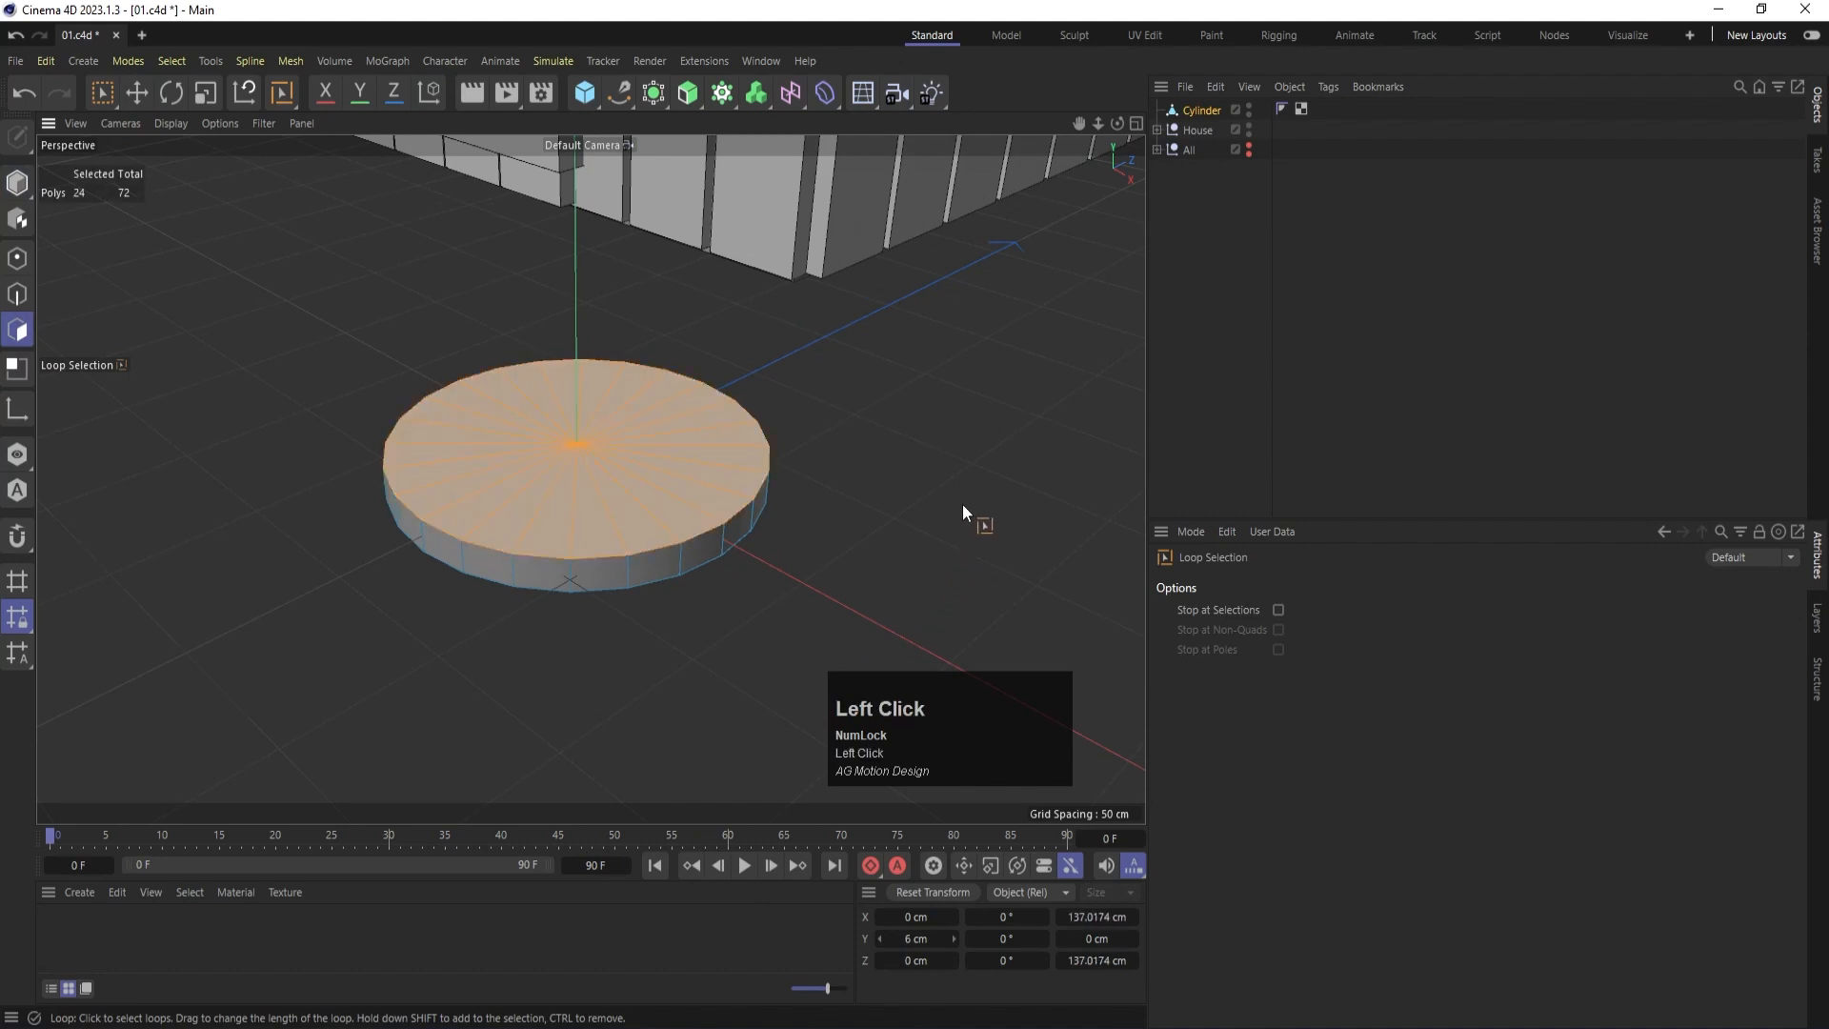
# Inset the selected cap polygons by 7.8 cm and extrude them inward to hollow the disc into a rimmed window frame.
pyautogui.press('i')
pyautogui.moveTo(987, 479); pyautogui.dragTo(1000, 480)
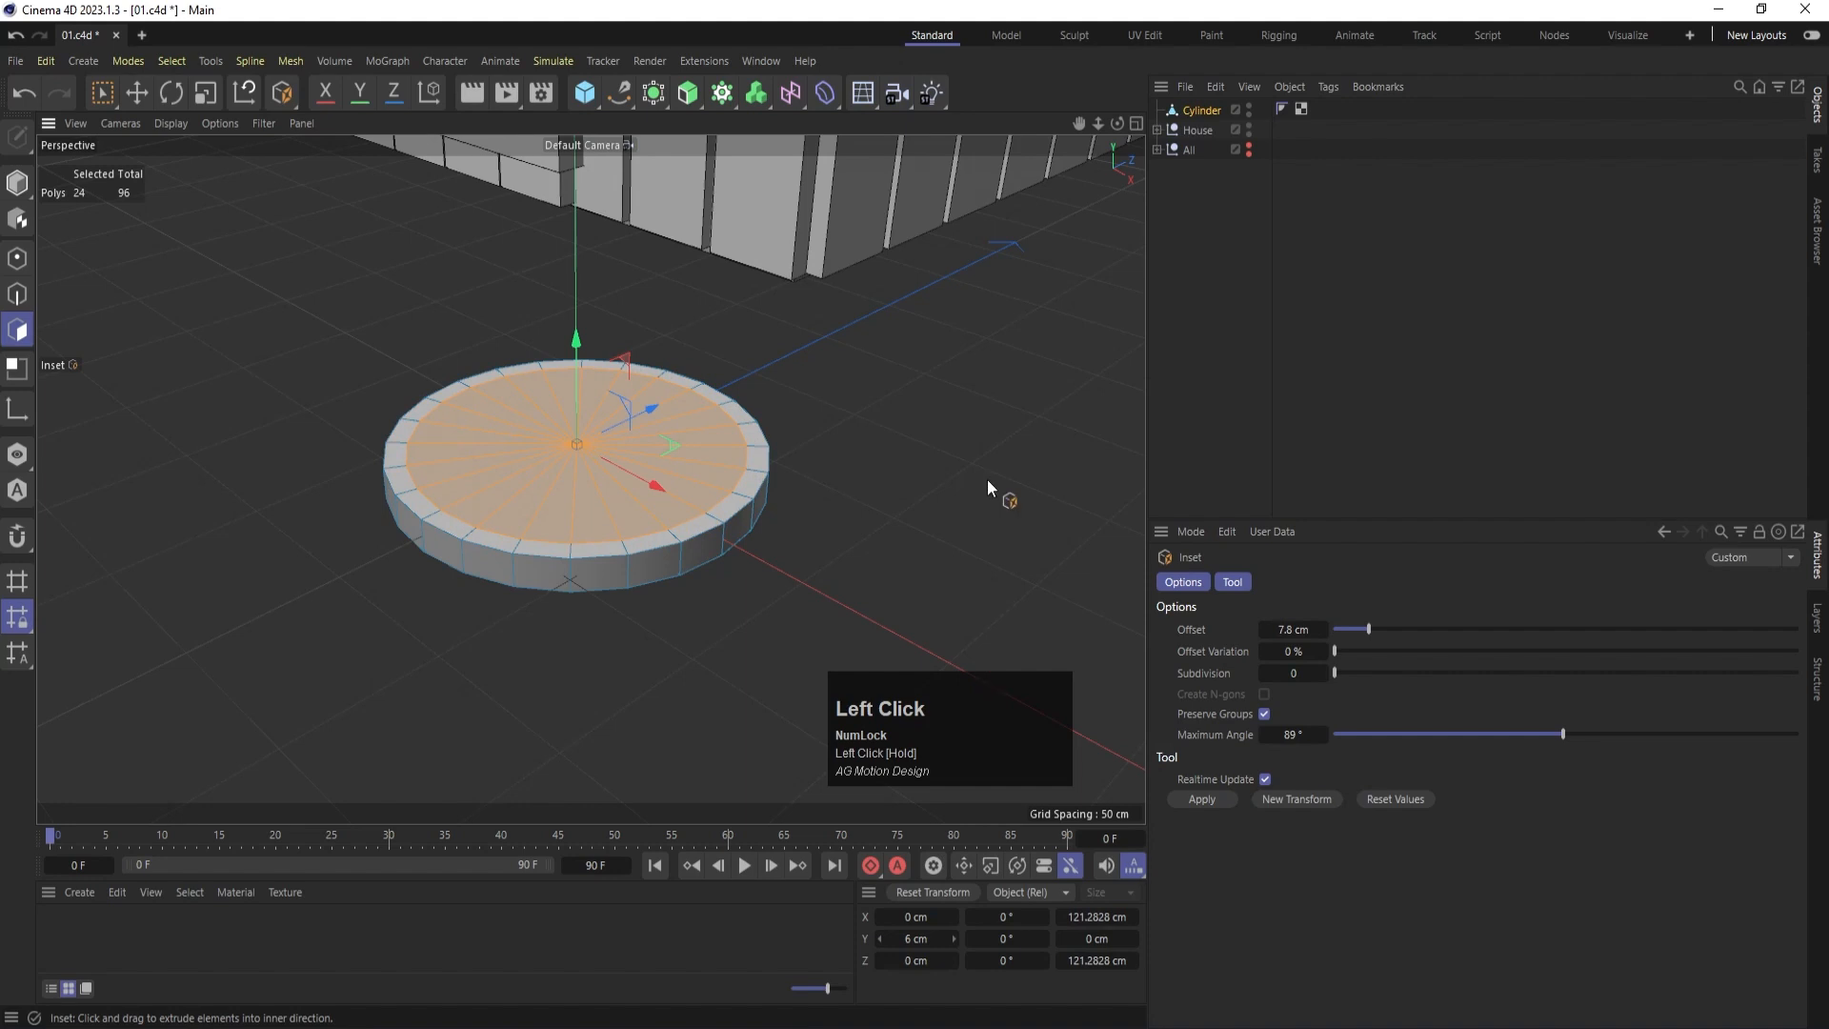
pyautogui.press('d')
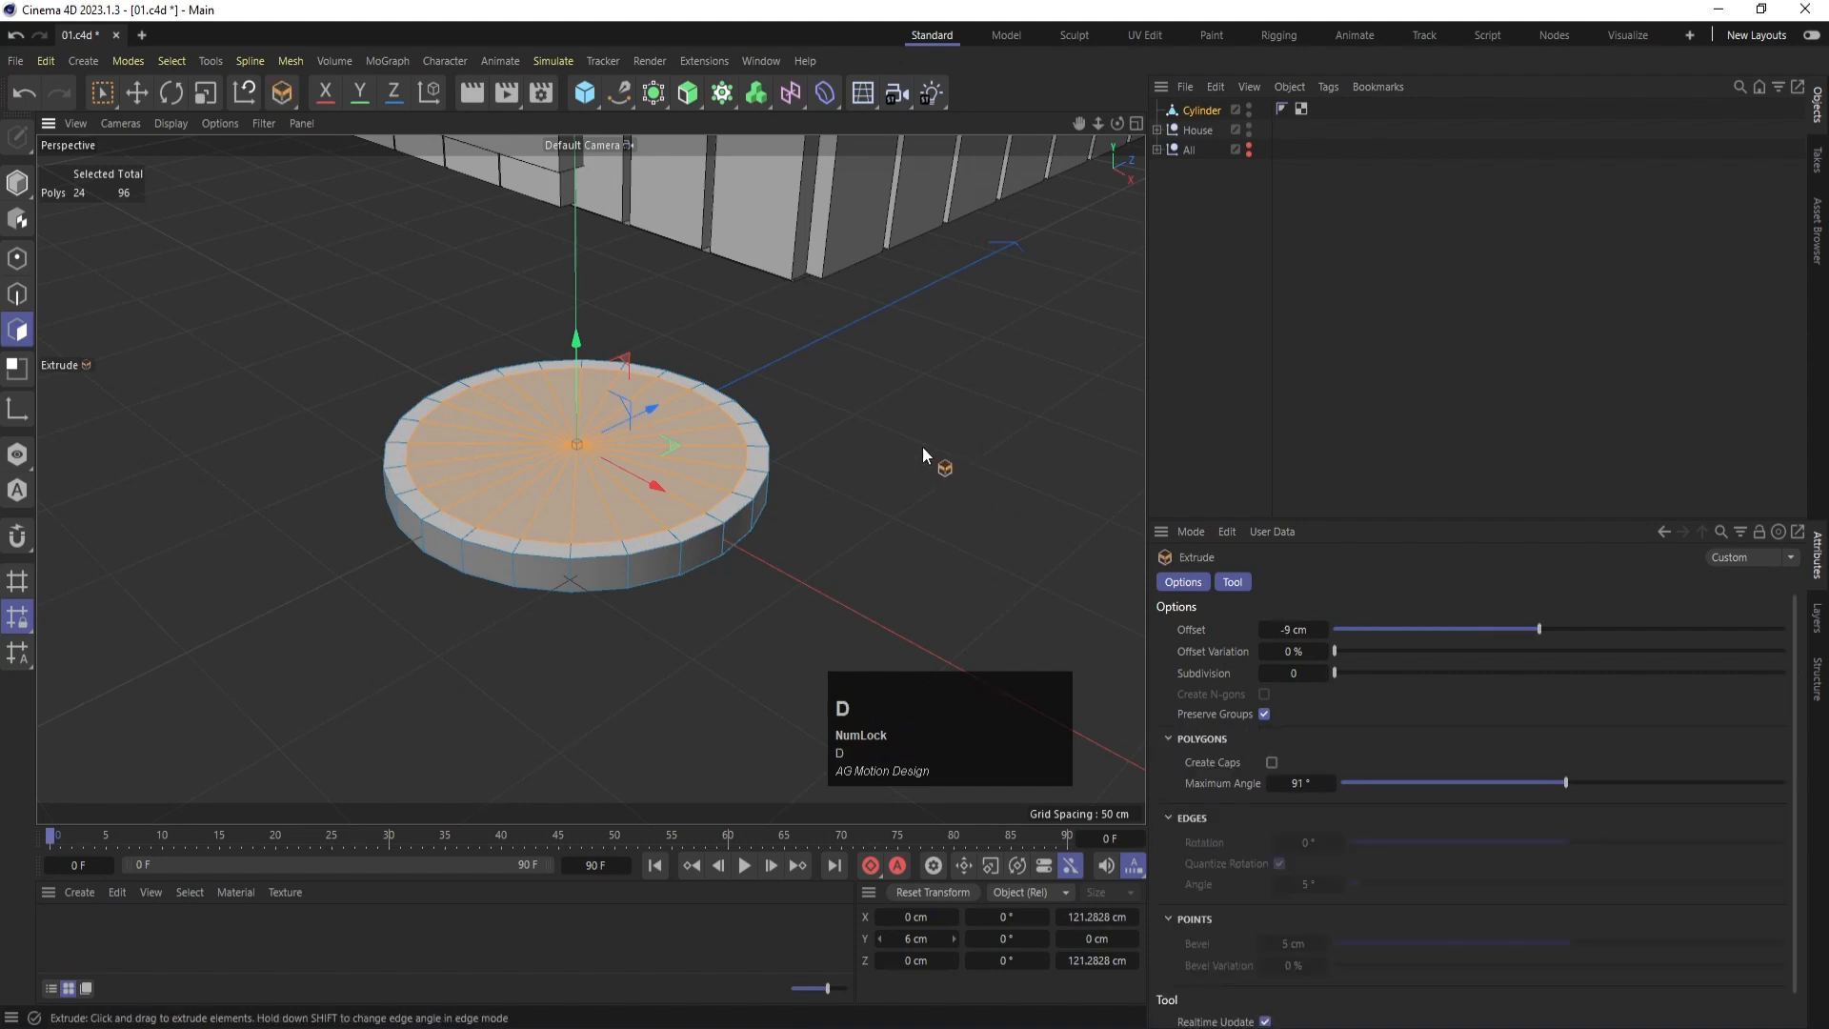
pyautogui.moveTo(949, 461); pyautogui.dragTo(882, 465)
pyautogui.click(17, 182)
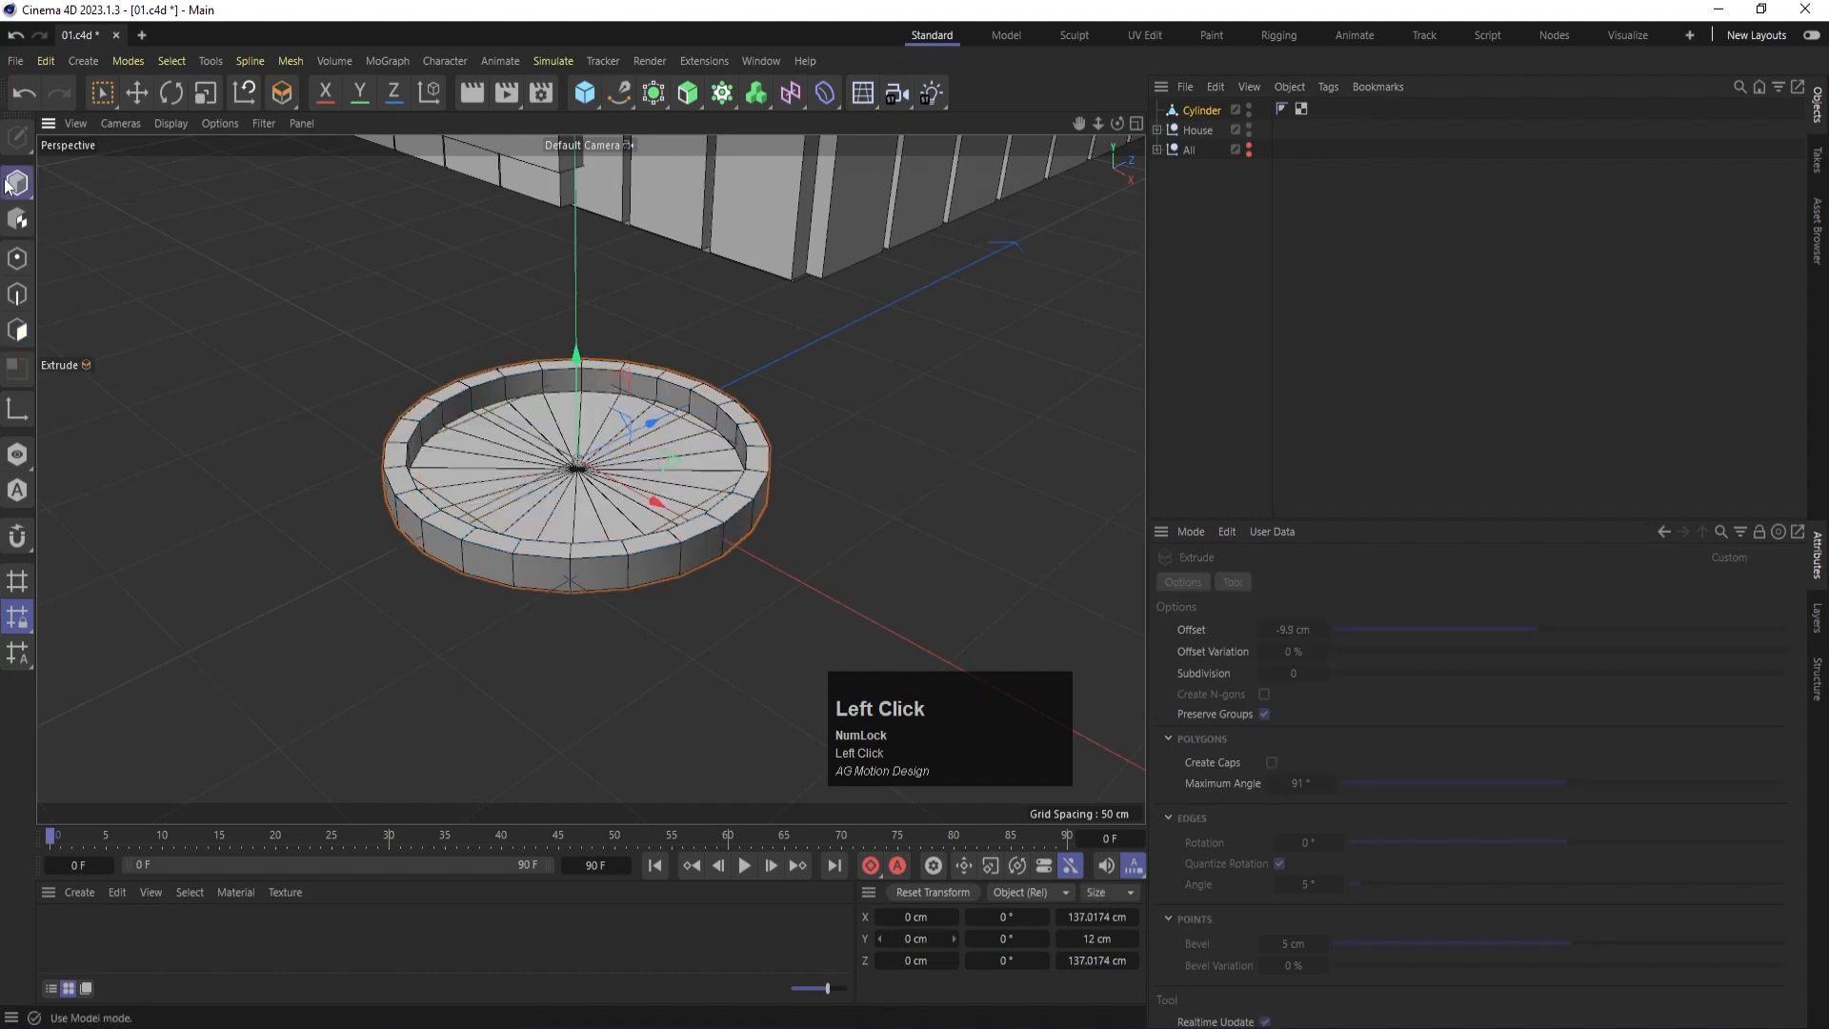
# Raise the hollowed disc to a Y position of about 12.8 cm.
pyautogui.scroll(-3, 442, 604)
pyautogui.scroll(-2, 442, 604)
pyautogui.keyDown('alt'); pyautogui.moveTo(505, 580); pyautogui.dragTo(581, 688); pyautogui.keyUp('alt')
pyautogui.keyDown('alt'); pyautogui.scroll(-1, 507, 477); pyautogui.keyUp('alt')
pyautogui.keyDown('alt'); pyautogui.moveTo(1128, 284); pyautogui.dragTo(448, 513); pyautogui.keyUp('alt')
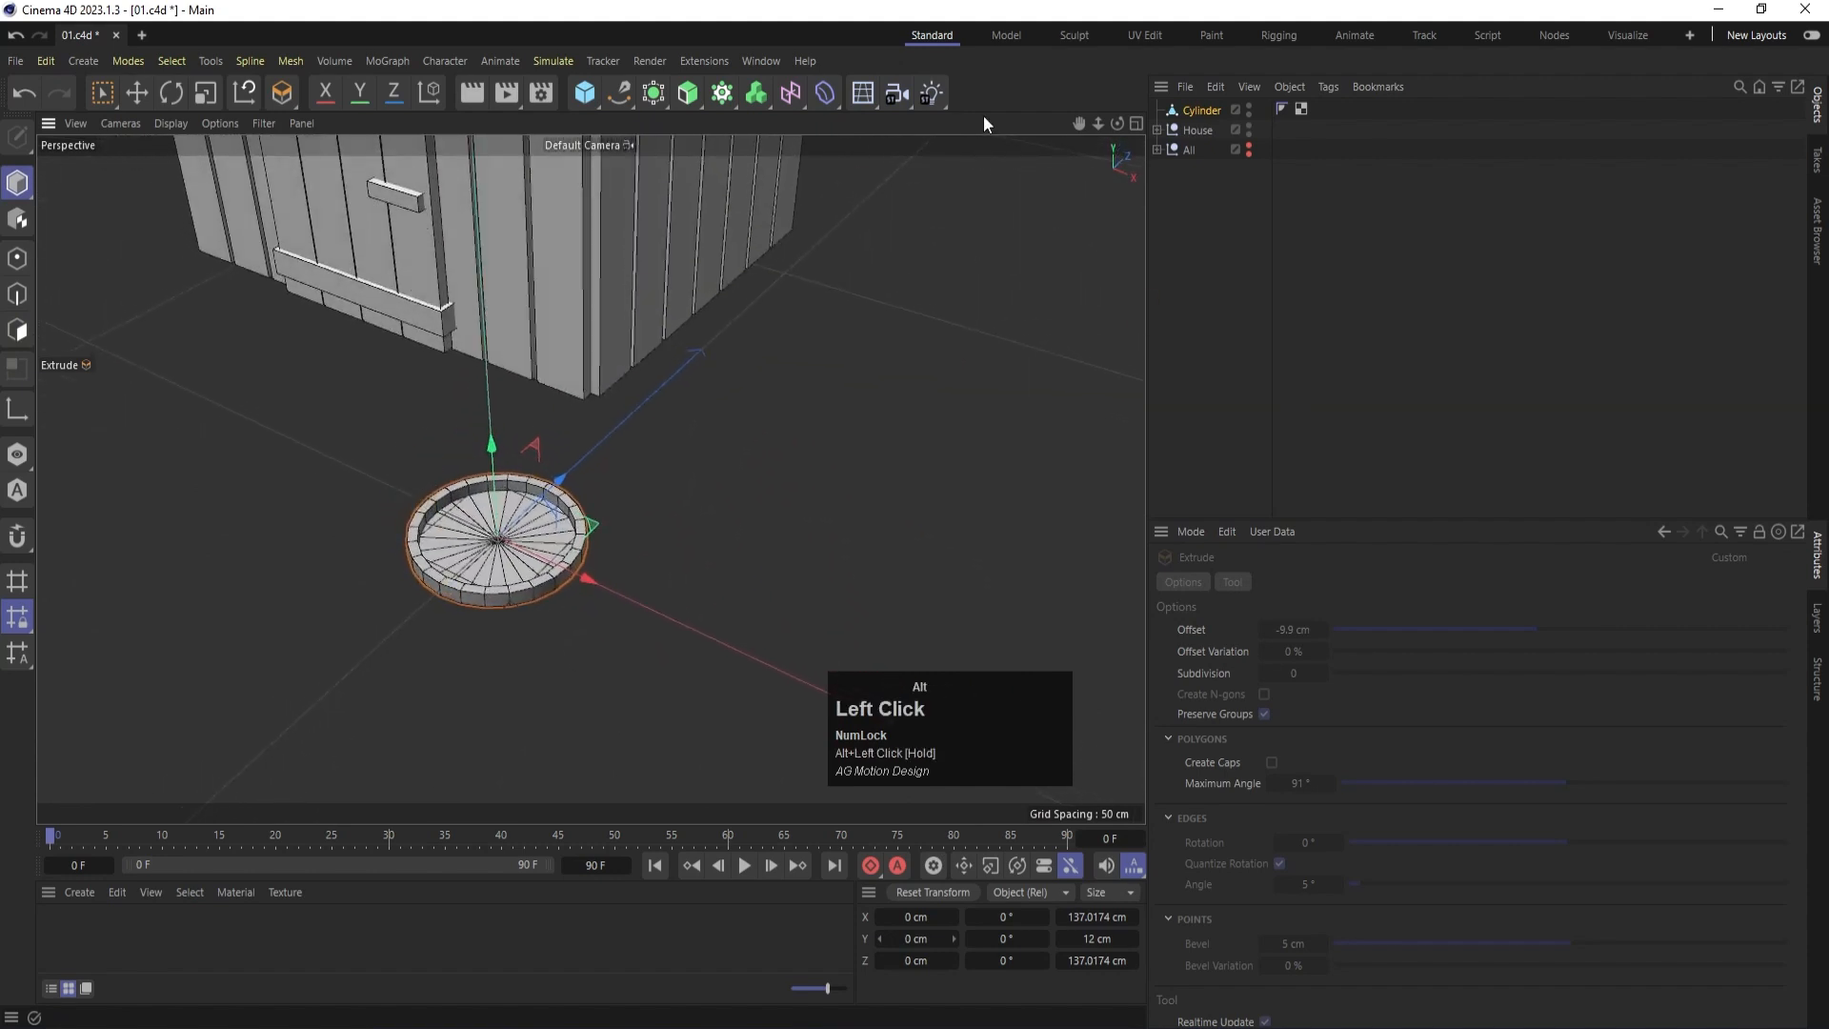
pyautogui.press('e')
pyautogui.moveTo(491, 446); pyautogui.dragTo(487, 433)
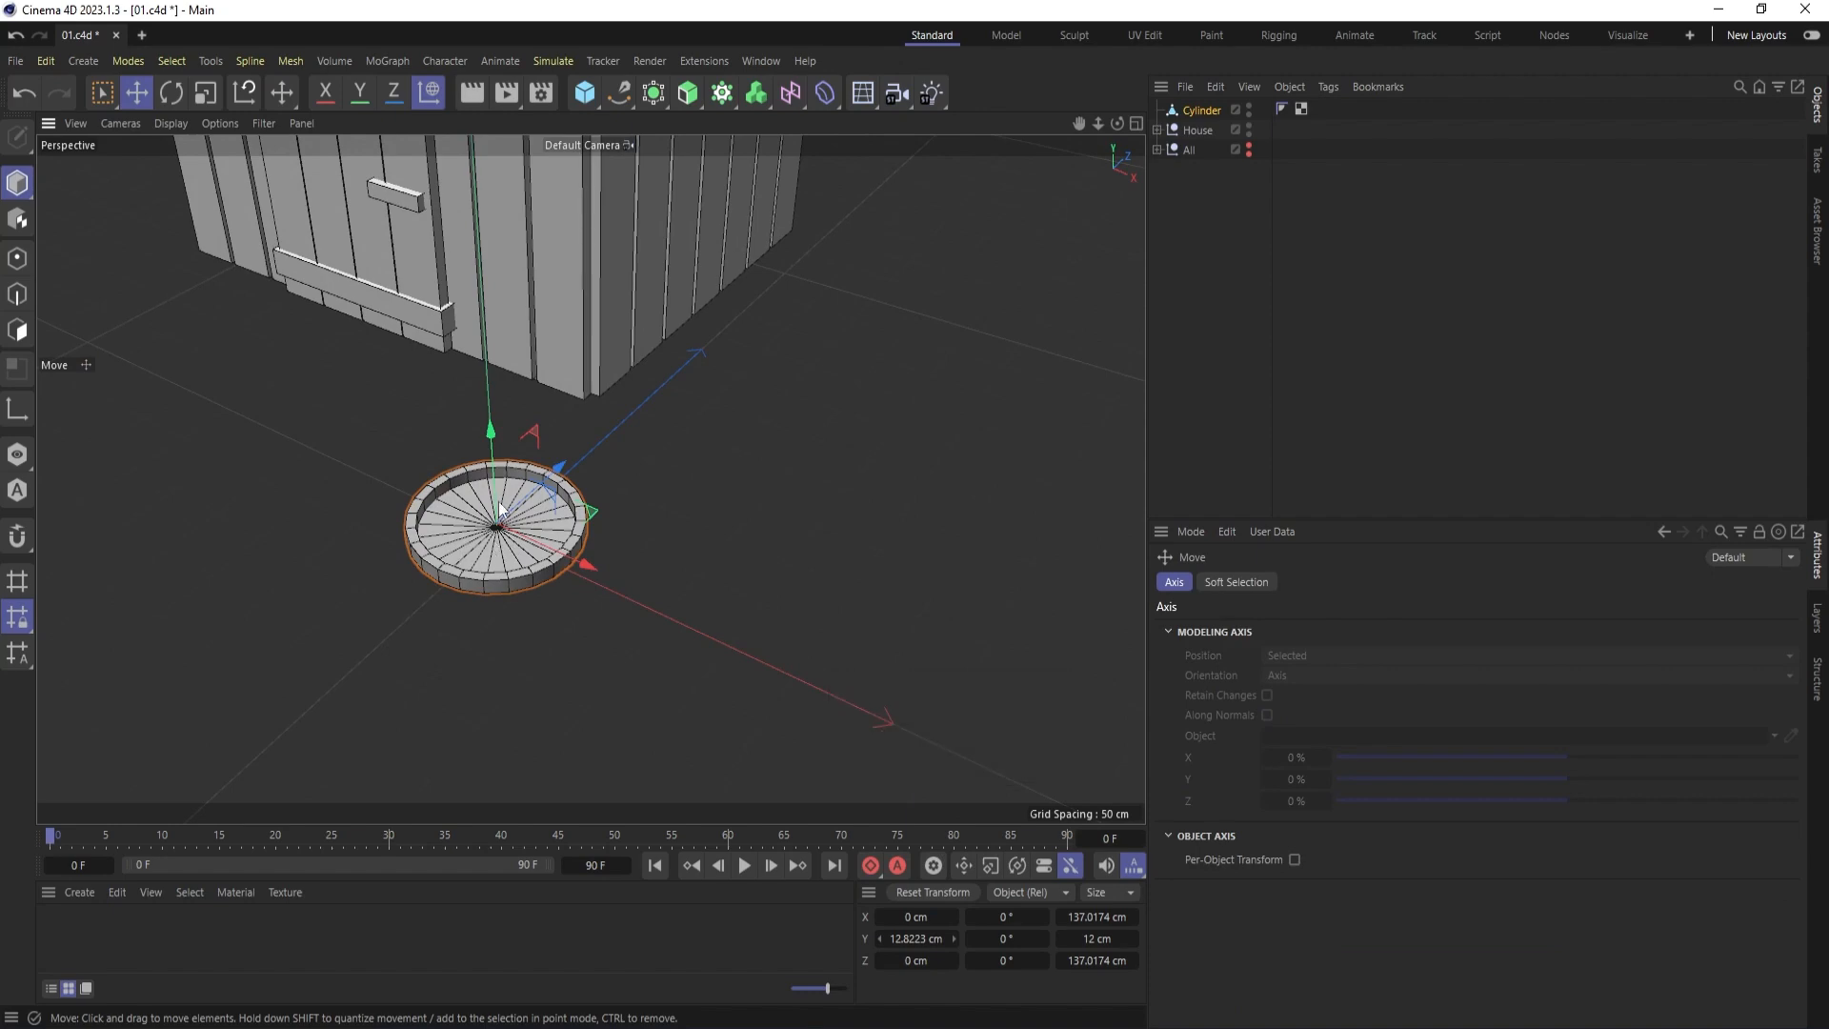
# Add a cube and shape it into a crossbar spanning the disc, about 5.8 cm in X and 122 cm in Z.
pyautogui.click(583, 95)
pyautogui.middleClick(686, 387)
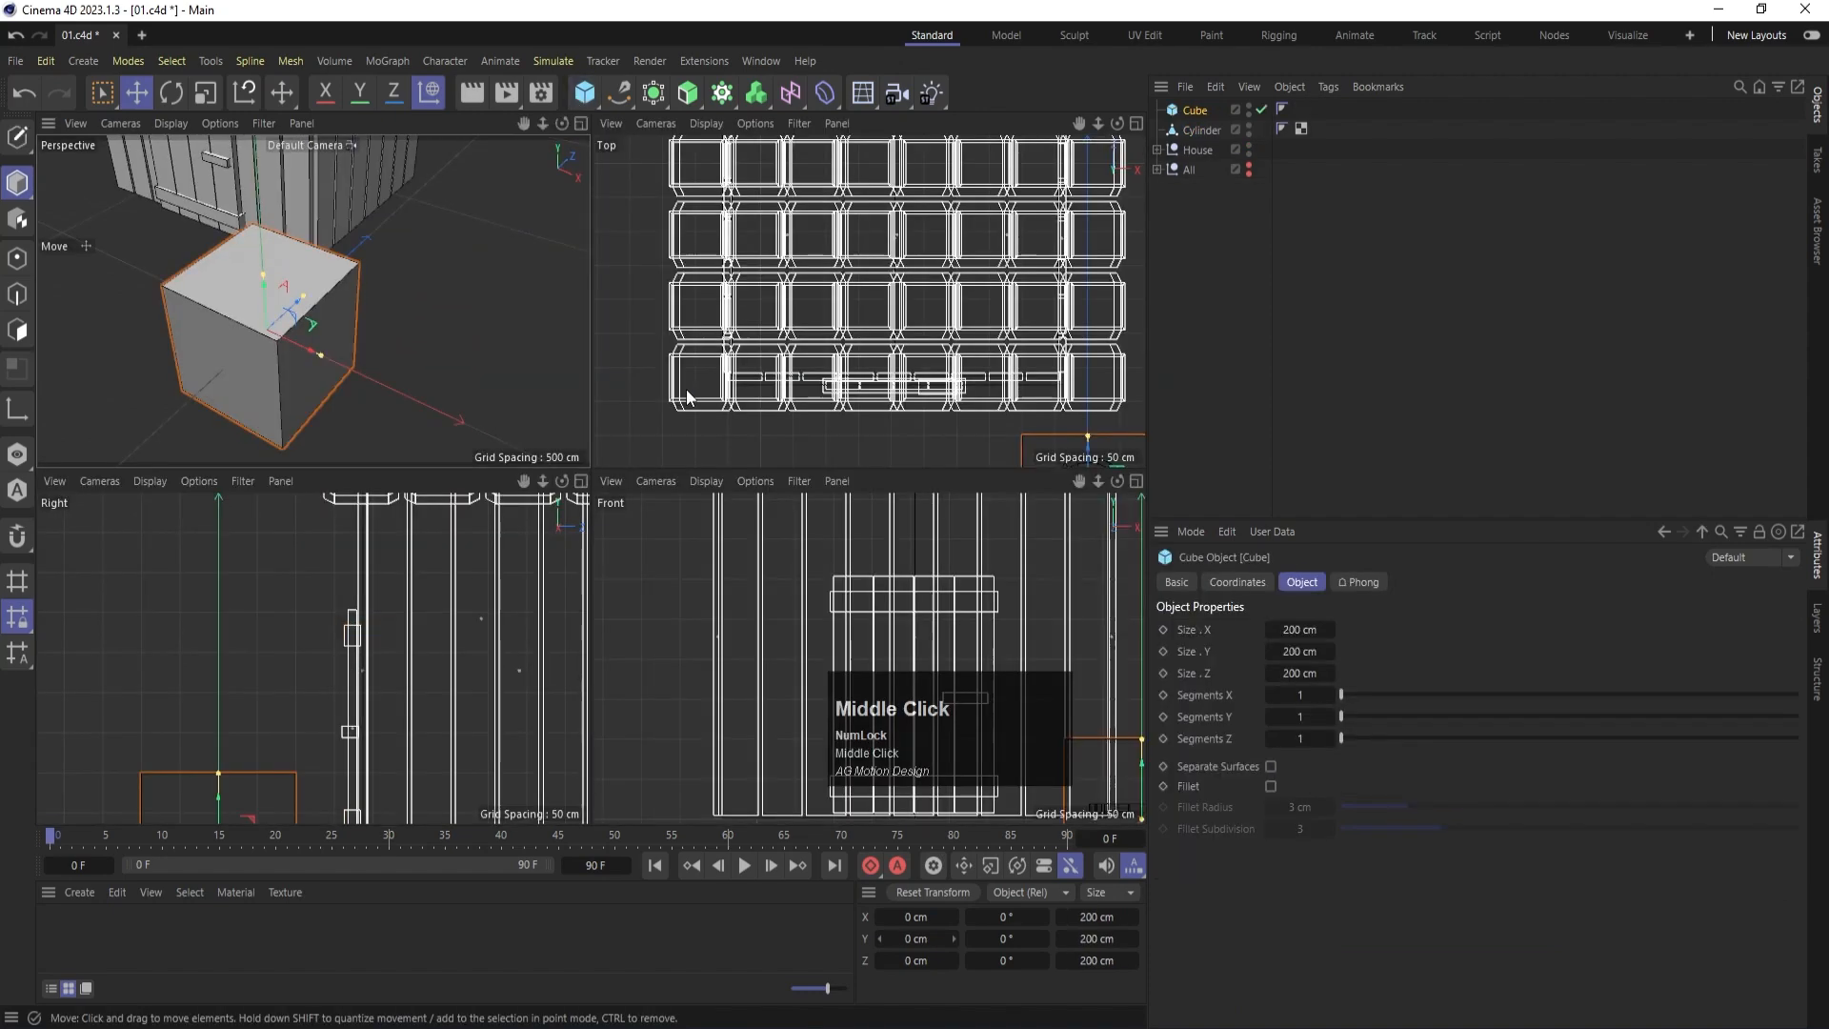
pyautogui.middleClick(869, 334)
pyautogui.press('s')
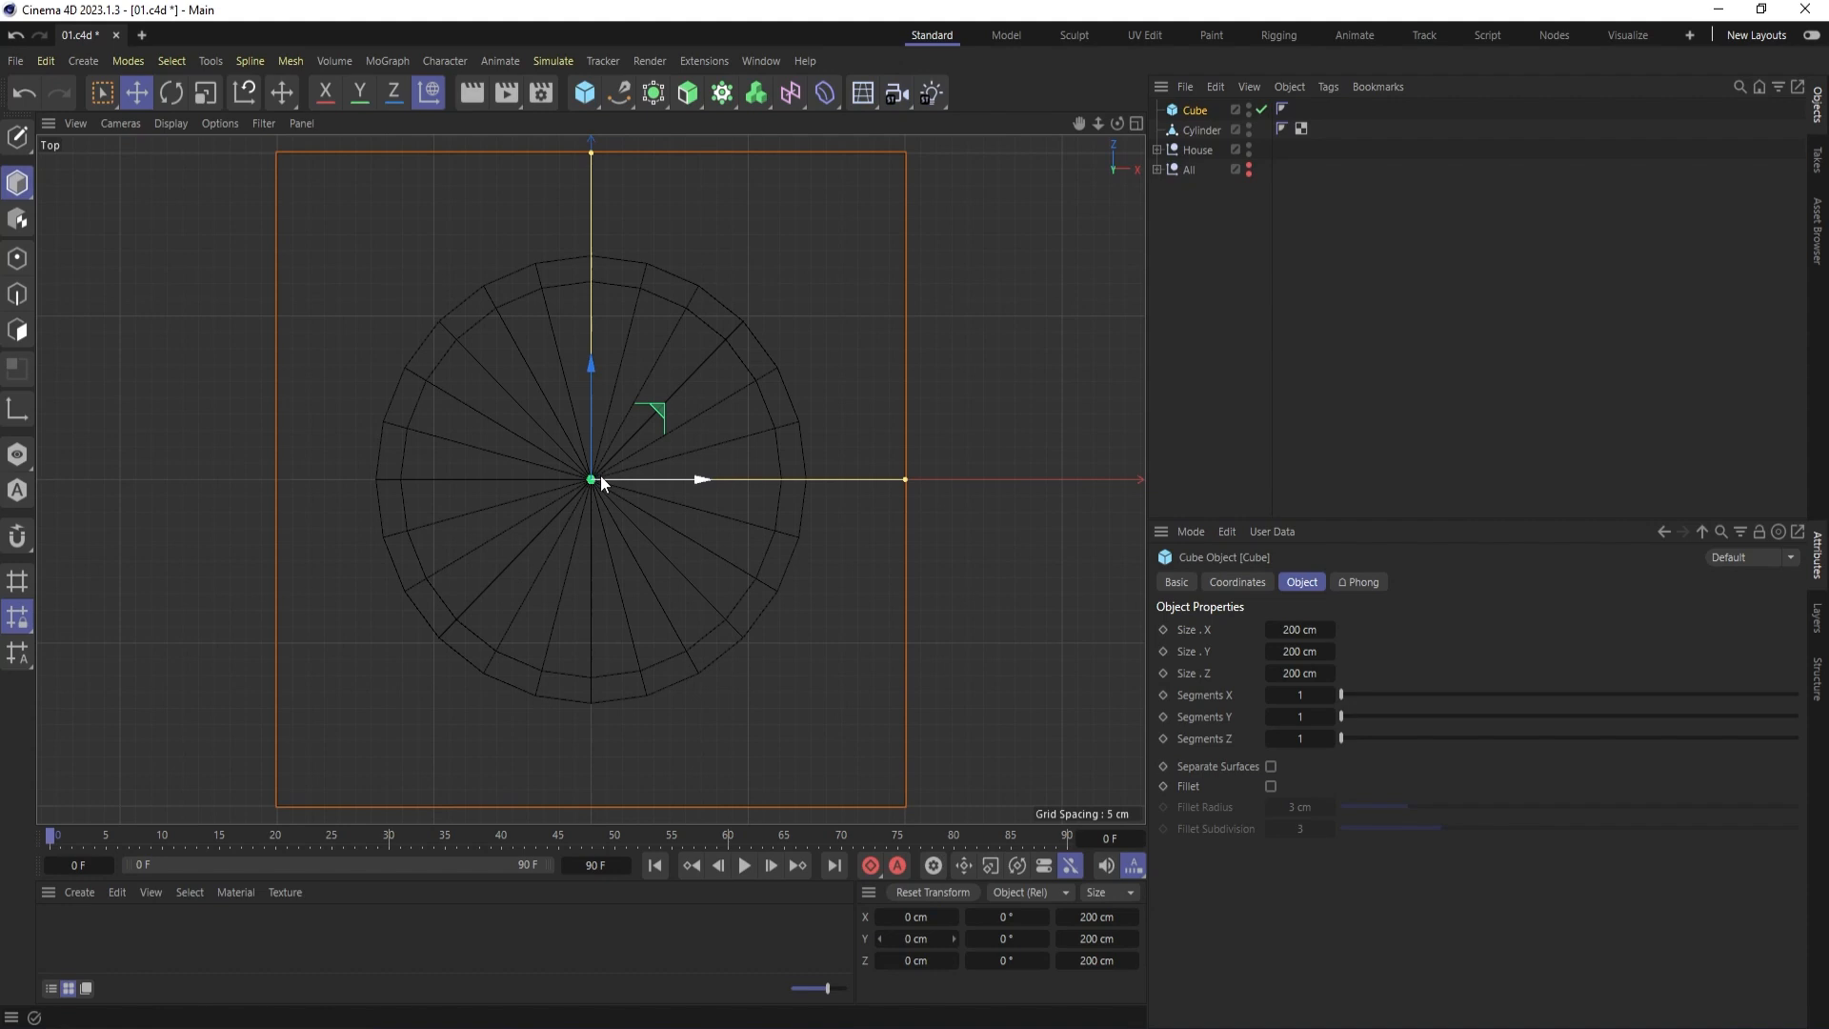
pyautogui.moveTo(904, 479); pyautogui.dragTo(600, 478)
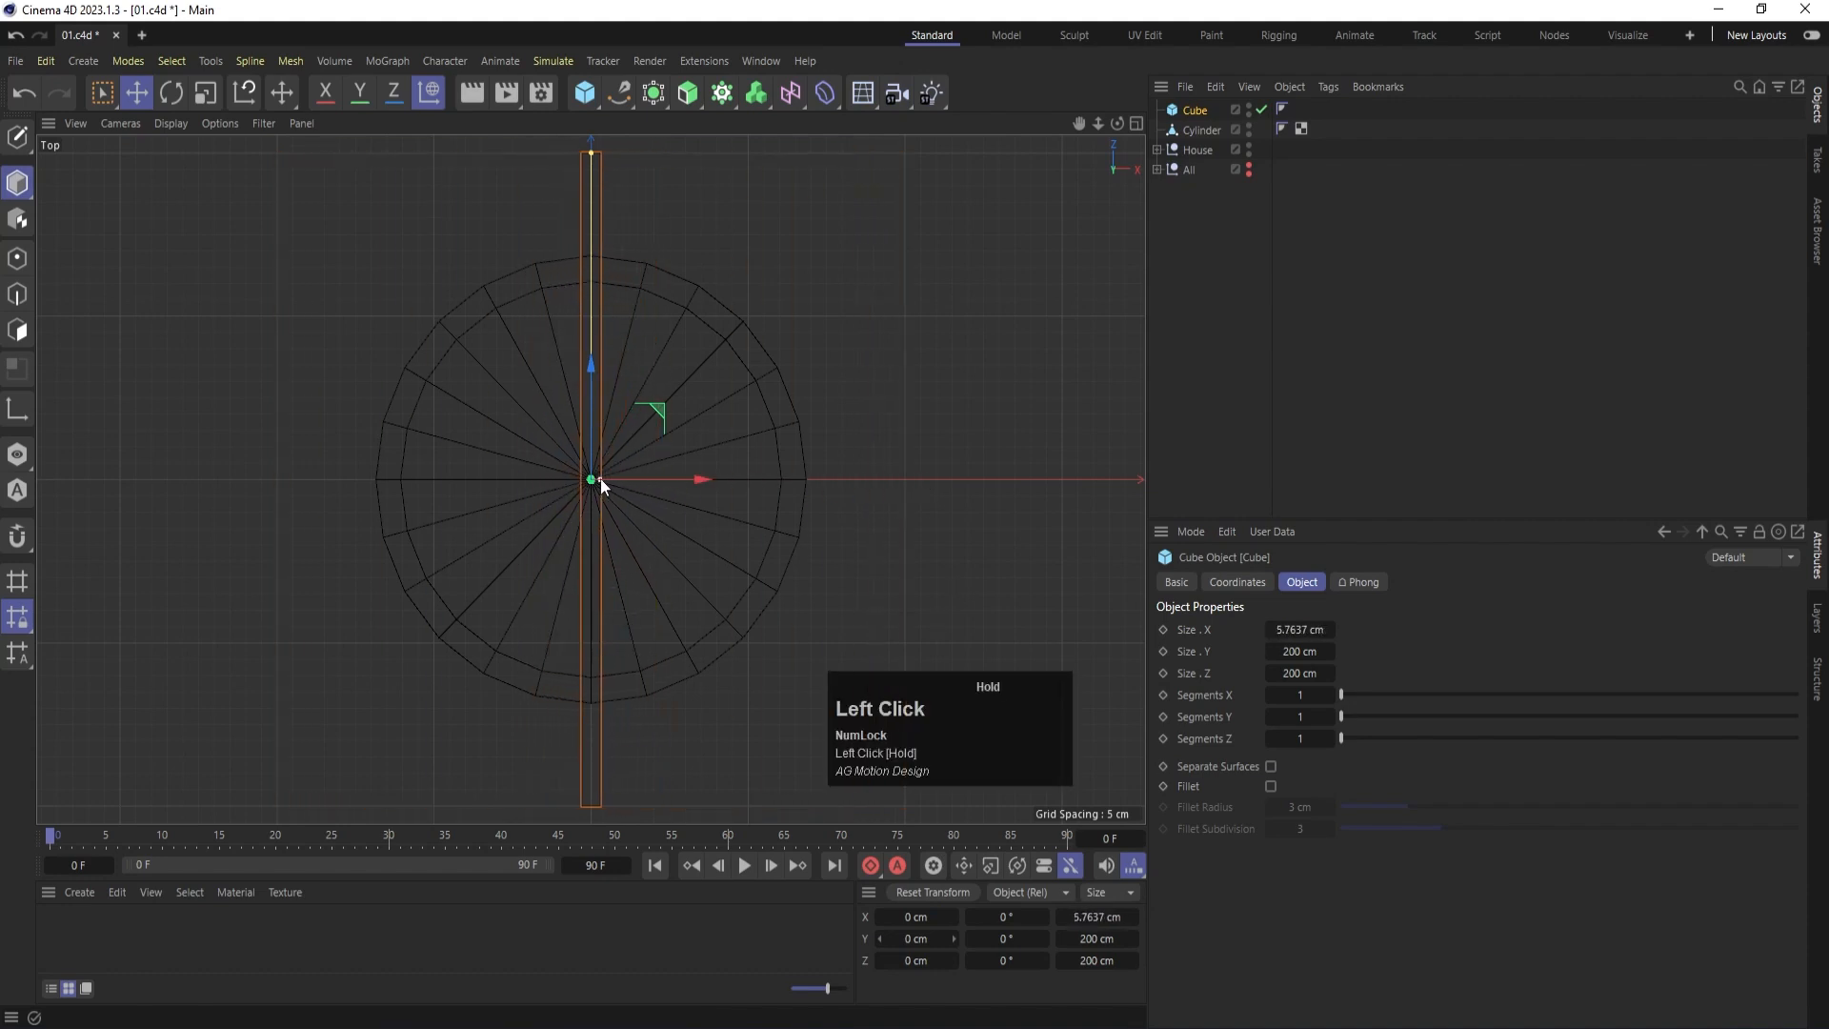
pyautogui.moveTo(592, 158); pyautogui.dragTo(612, 280)
# Flatten the crossbar to about 3.9 cm in height and raise it into the disc at Y about 10.6 cm.
pyautogui.middleClick(691, 379)
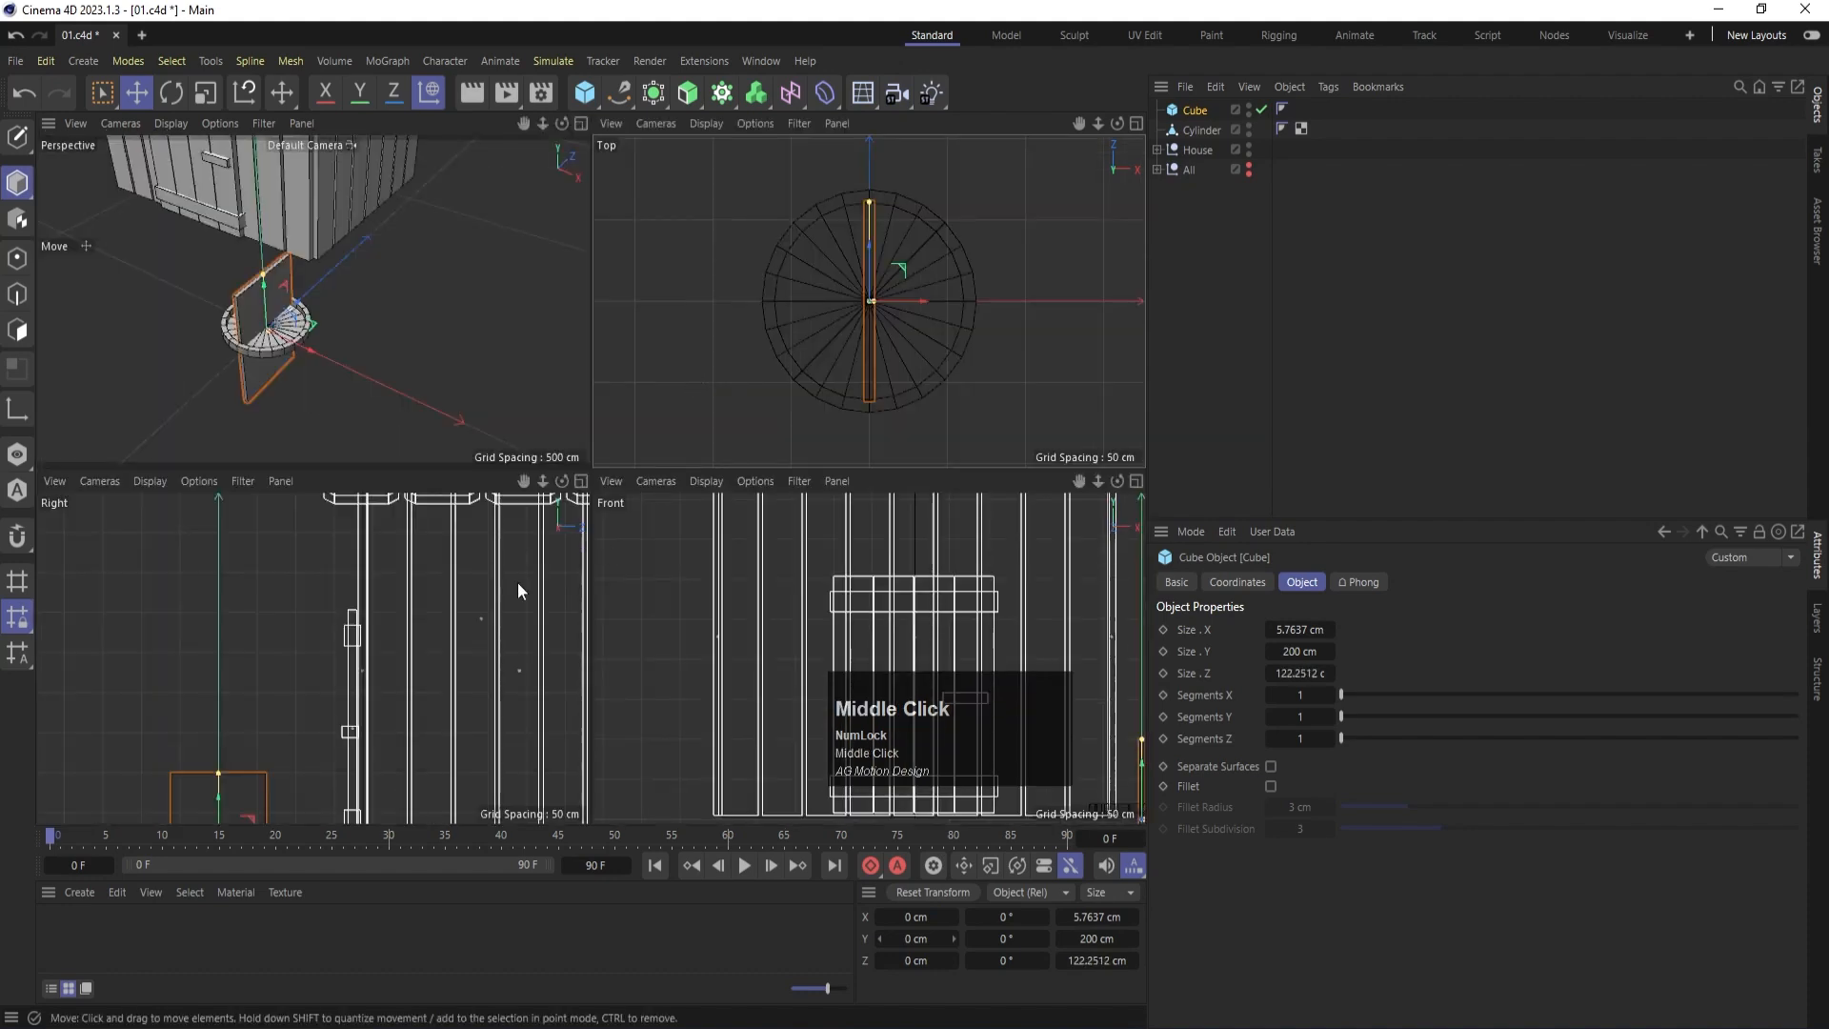
pyautogui.middleClick(322, 660)
pyautogui.press('o')
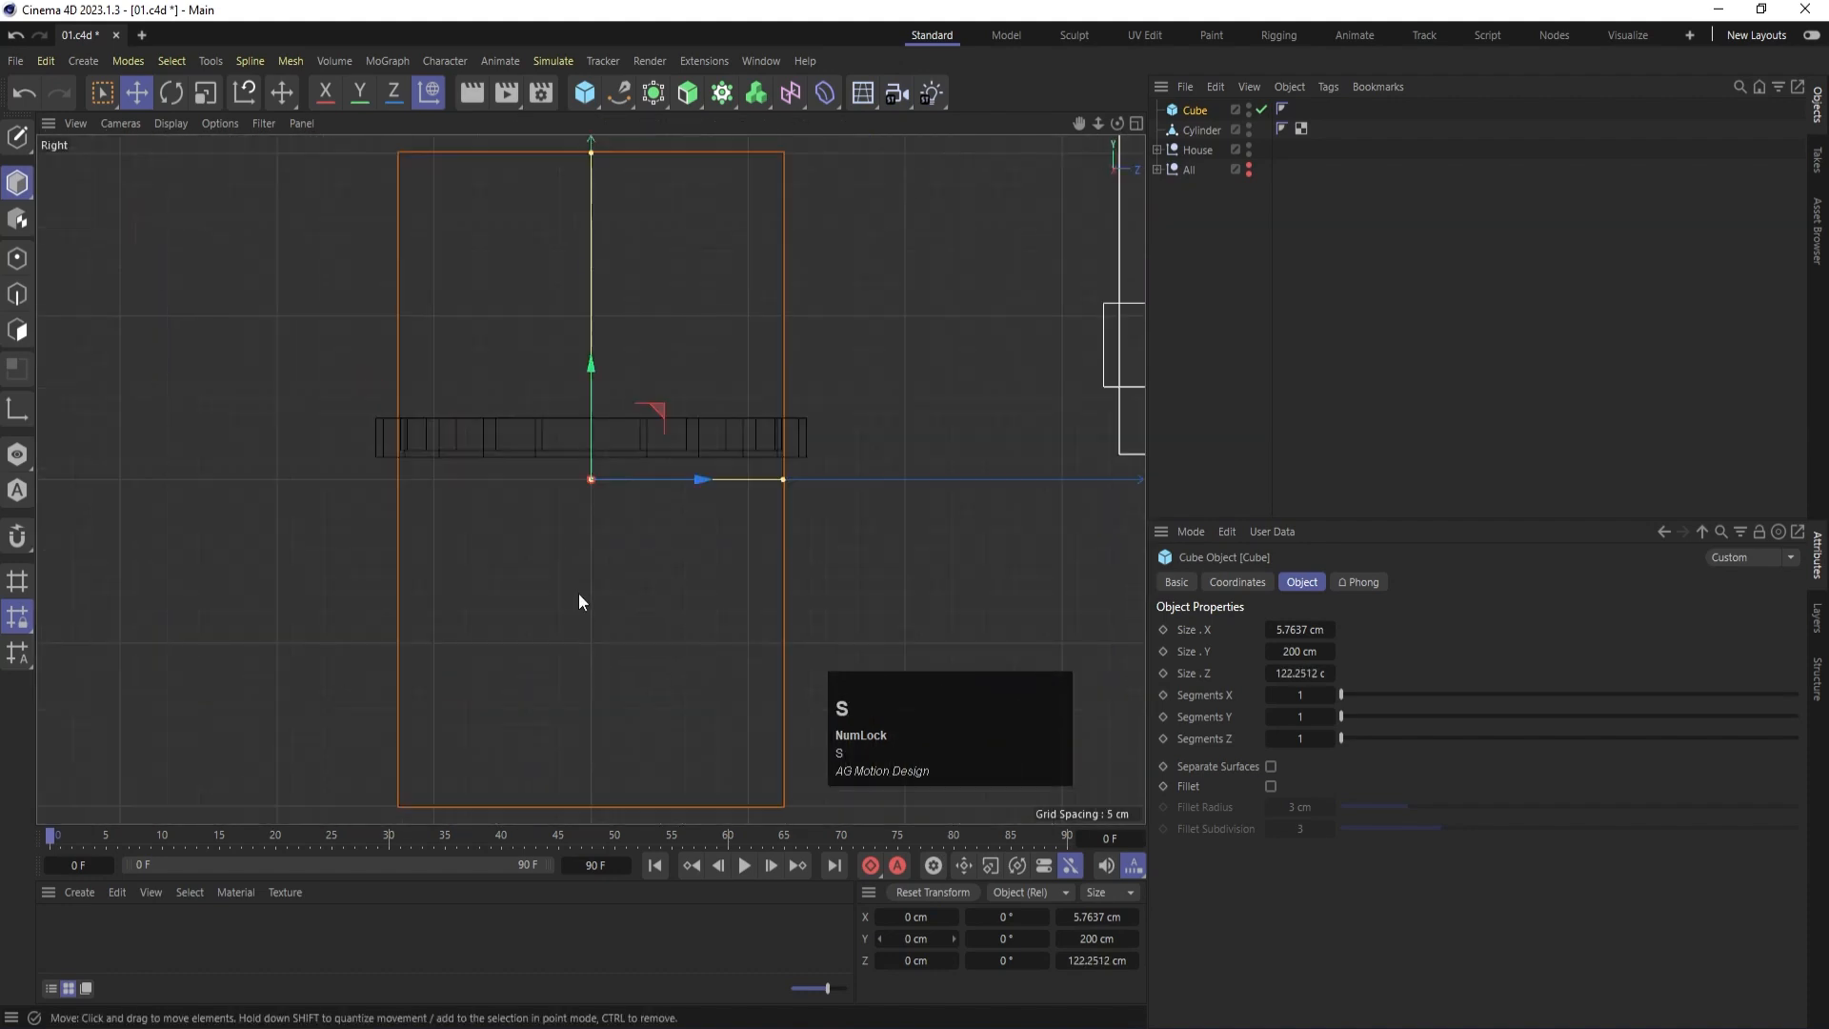
pyautogui.moveTo(590, 156); pyautogui.dragTo(642, 474)
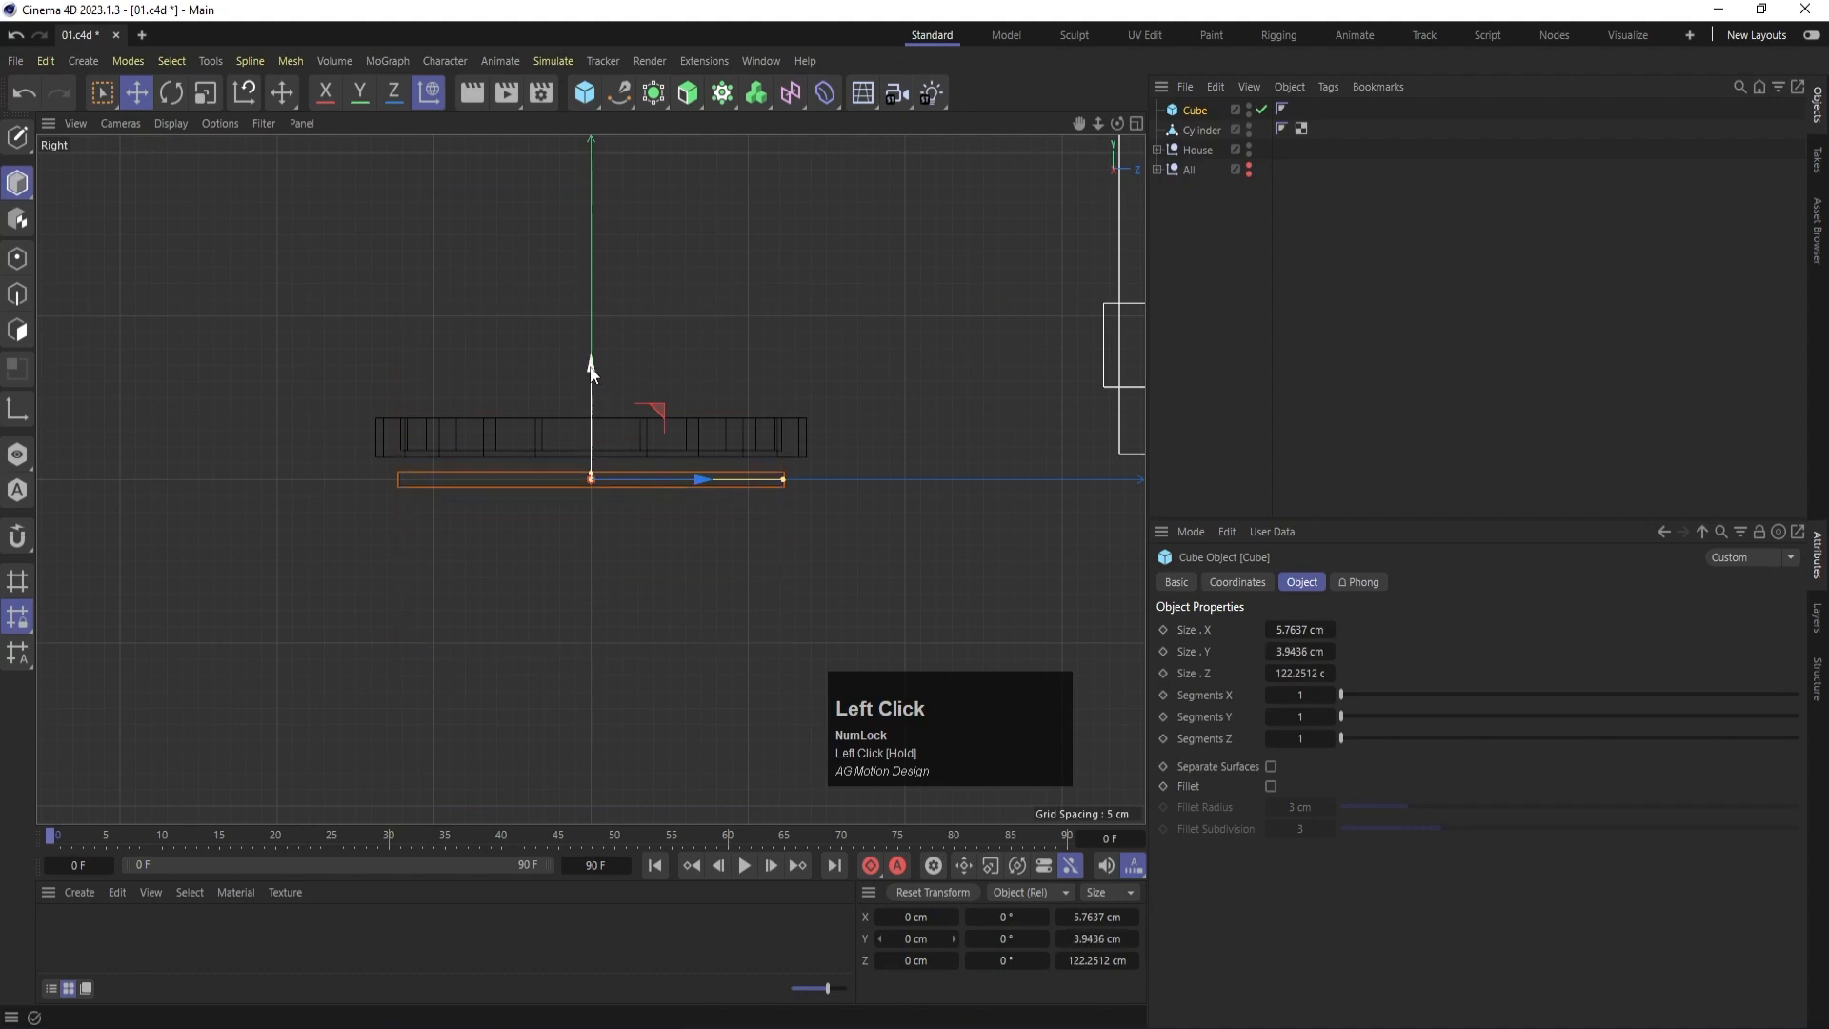
pyautogui.moveTo(591, 368); pyautogui.dragTo(576, 332)
# Duplicate the crossbar and rotate the copy by -90° in heading so both bars form a cross.
pyautogui.middleClick(714, 379)
pyautogui.middleClick(922, 352)
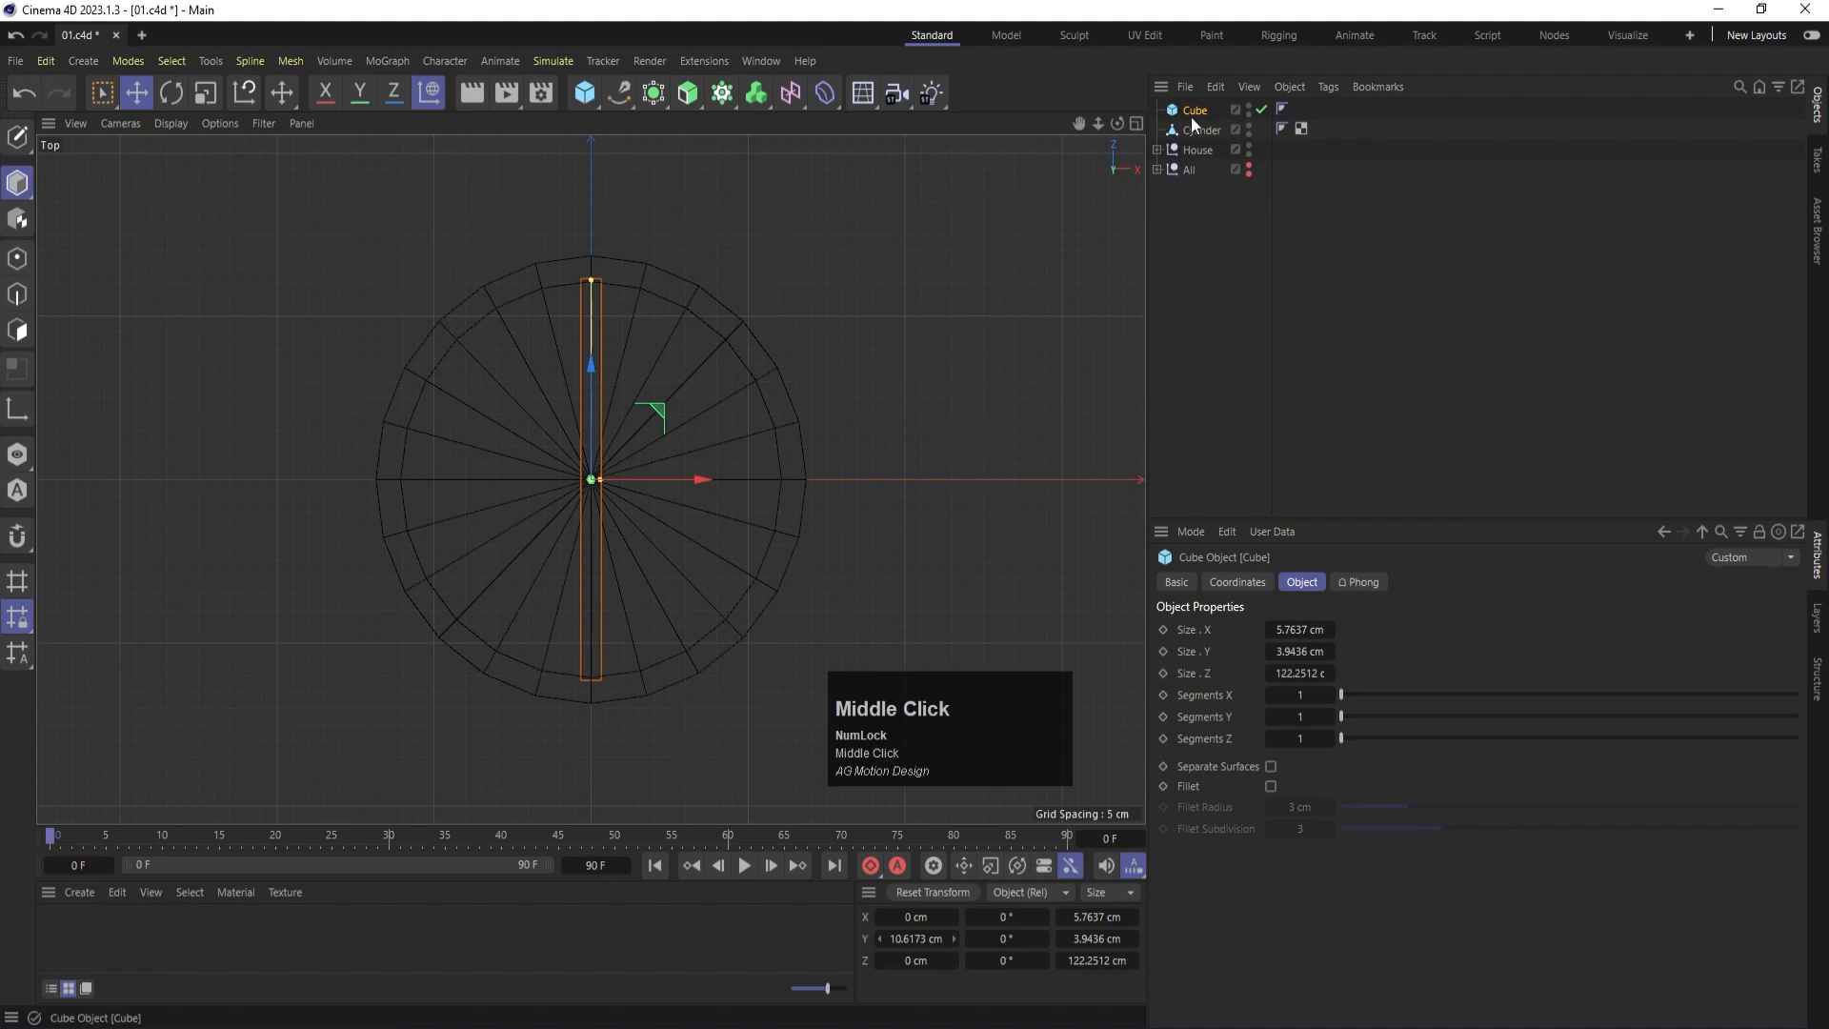
pyautogui.keyDown('ctrl'); pyautogui.moveTo(1195, 111); pyautogui.dragTo(1194, 103); pyautogui.keyUp('ctrl')
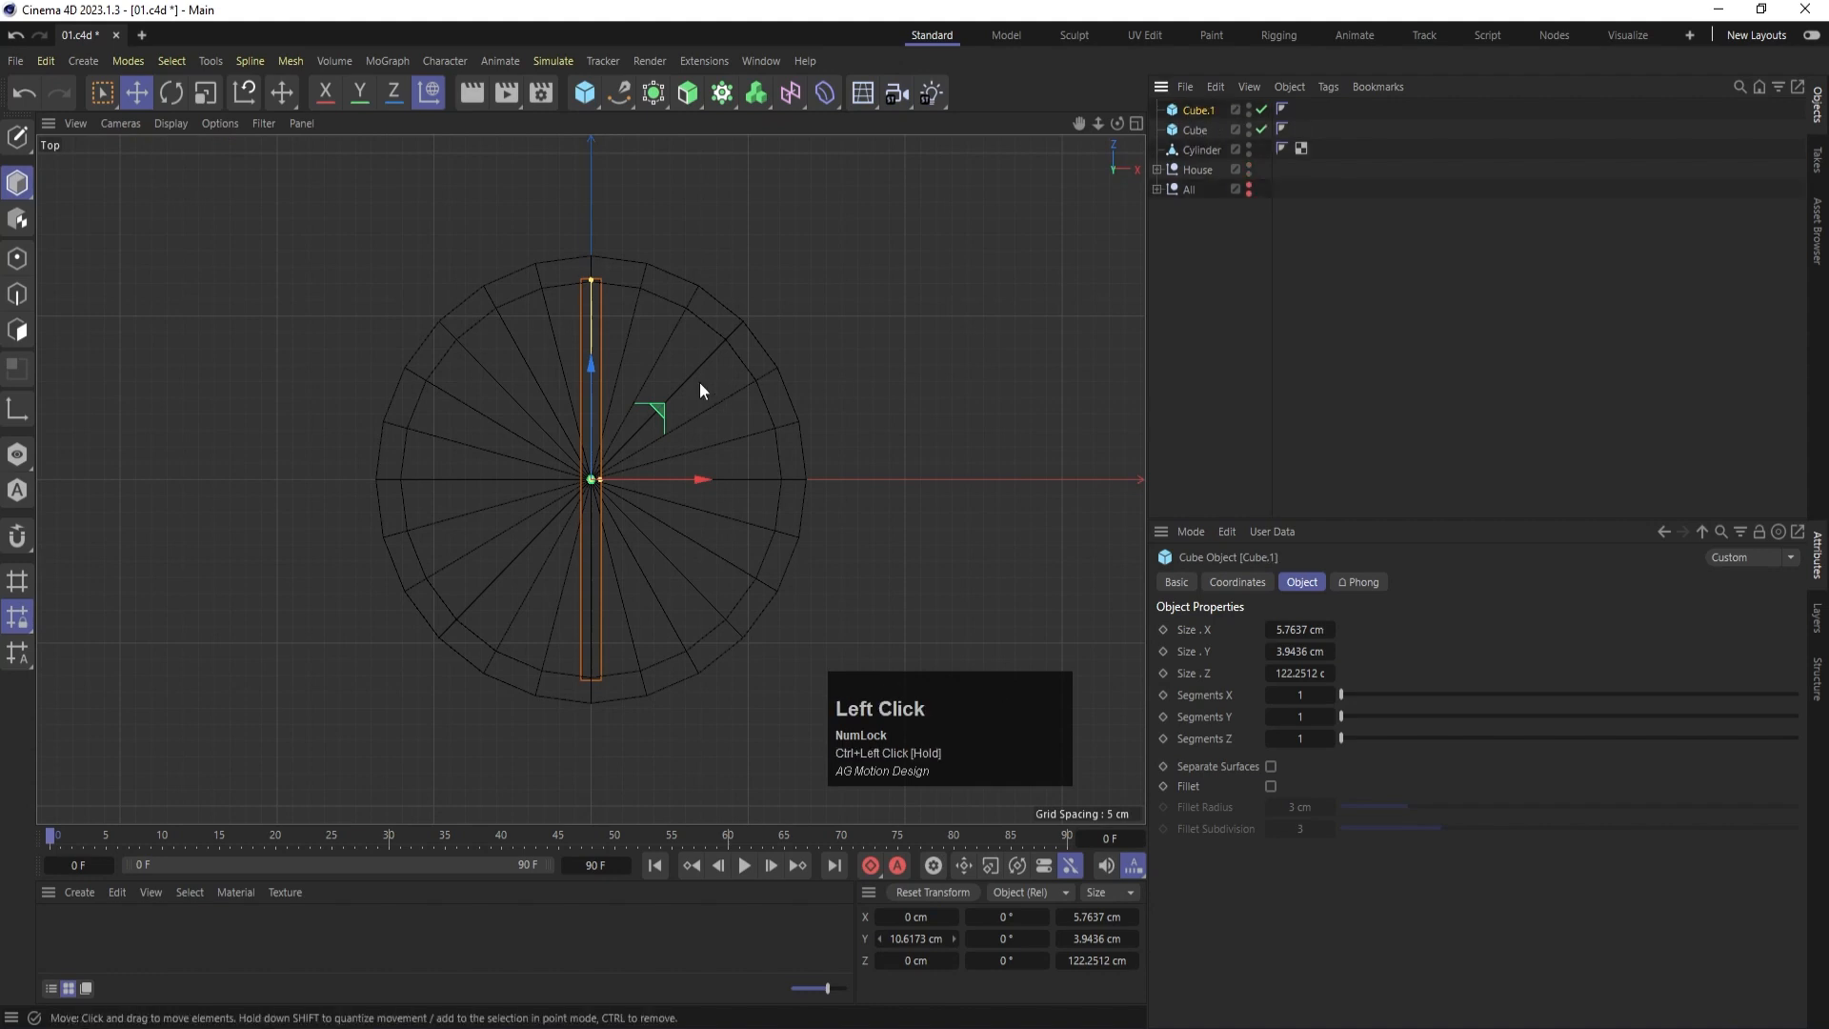
pyautogui.press('r')
pyautogui.keyDown('shift'); pyautogui.moveTo(621, 413); pyautogui.dragTo(672, 510); pyautogui.keyUp('shift')
pyautogui.middleClick(752, 358)
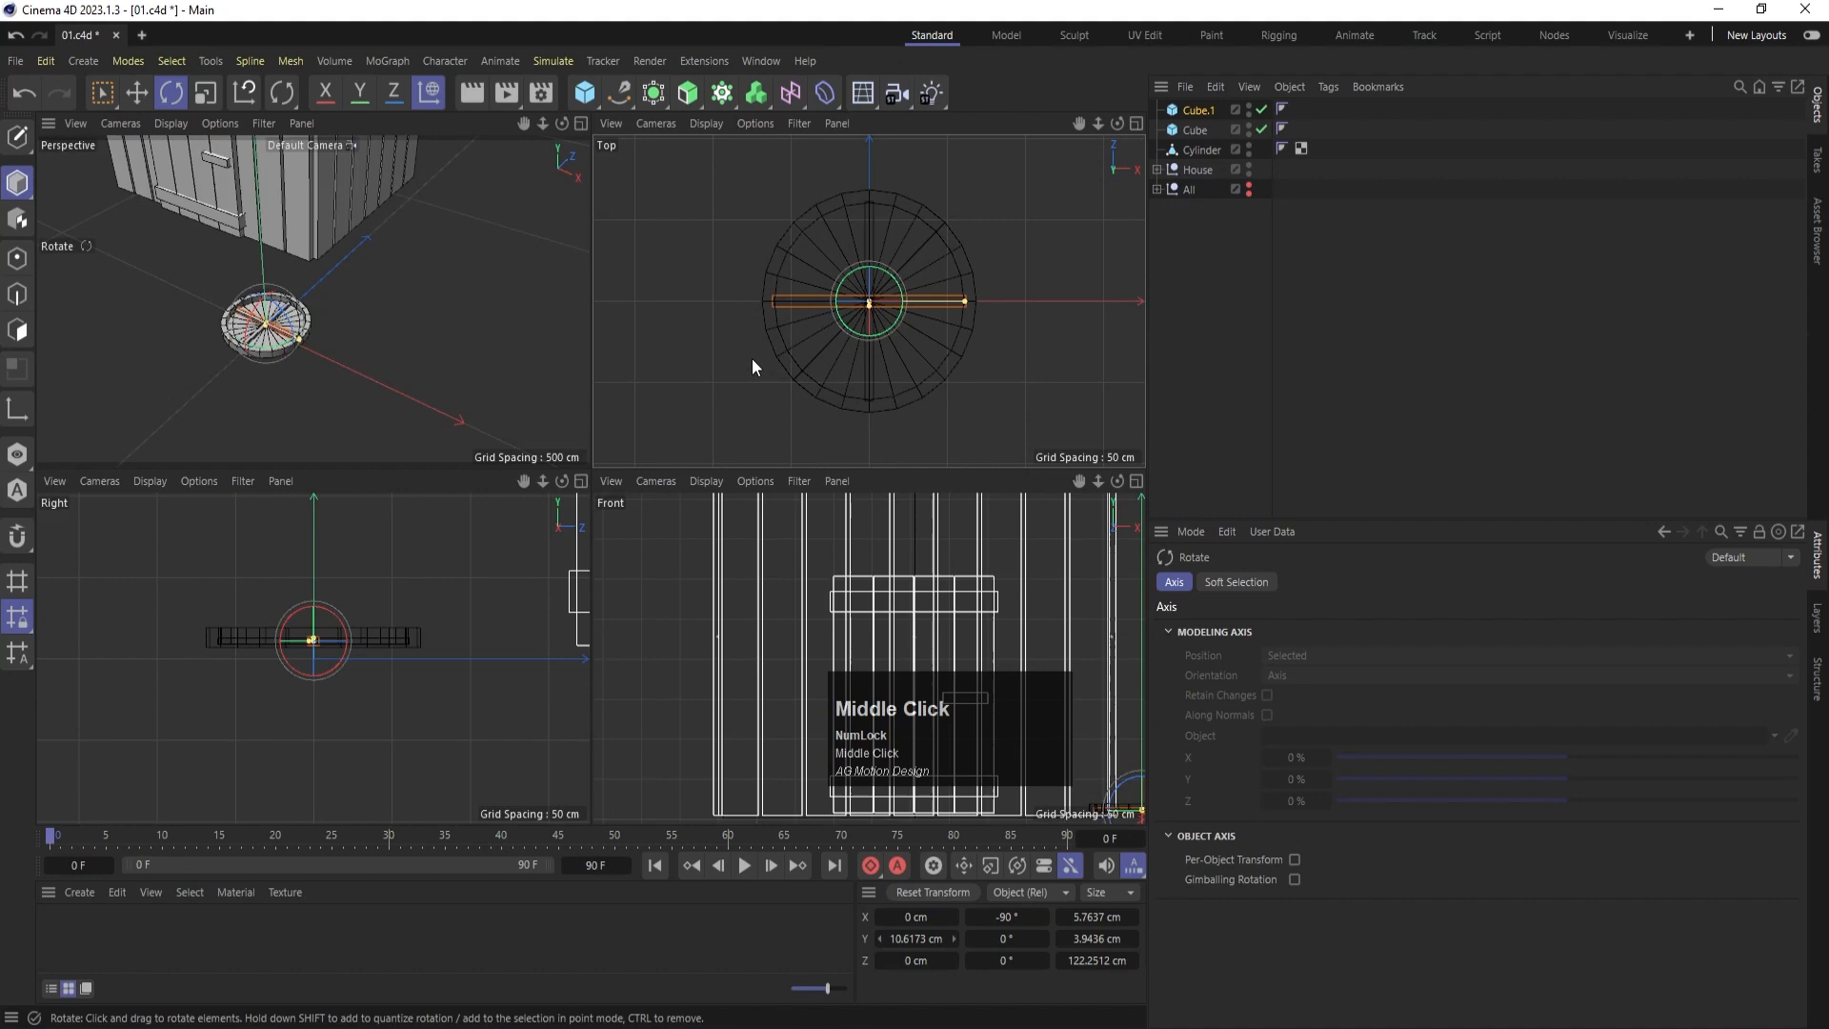
# Group the disc and both crossbars under a null and rename it Window.
pyautogui.middleClick(364, 374)
pyautogui.keyDown('shift'); pyautogui.click(1200, 151); pyautogui.keyUp('shift')
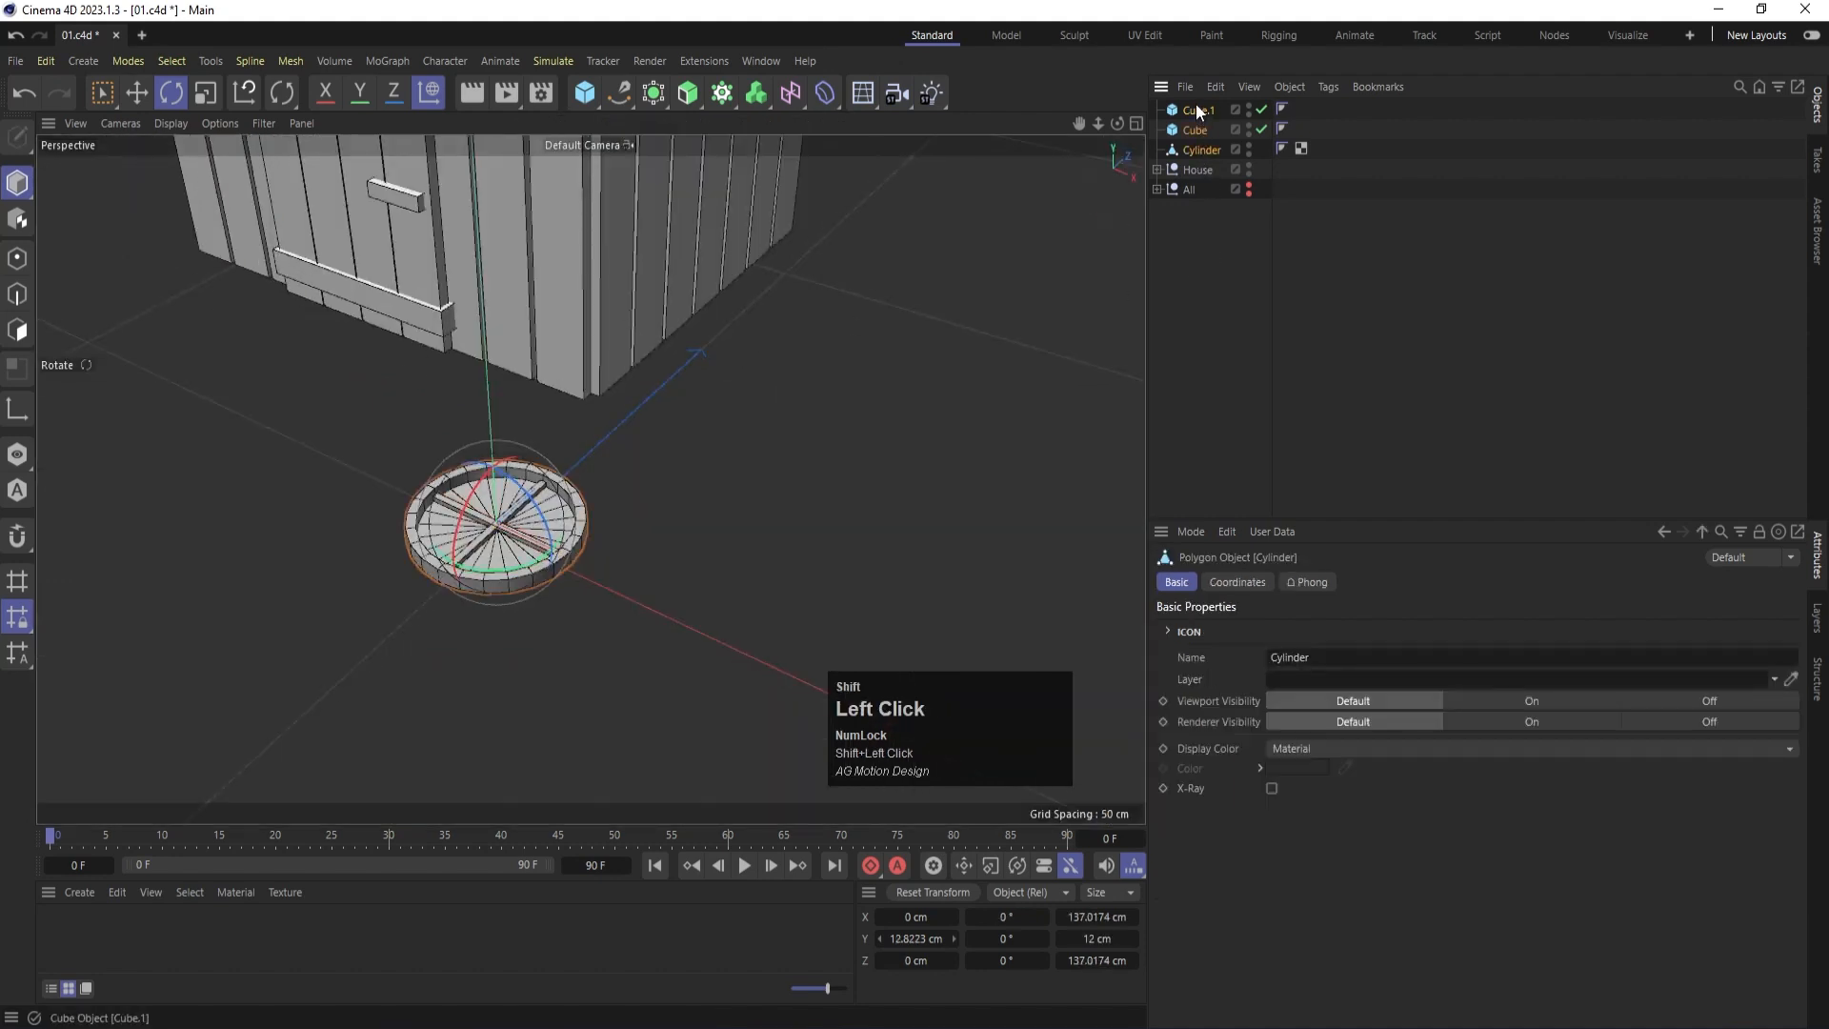
pyautogui.hotkey('alt', 'g')
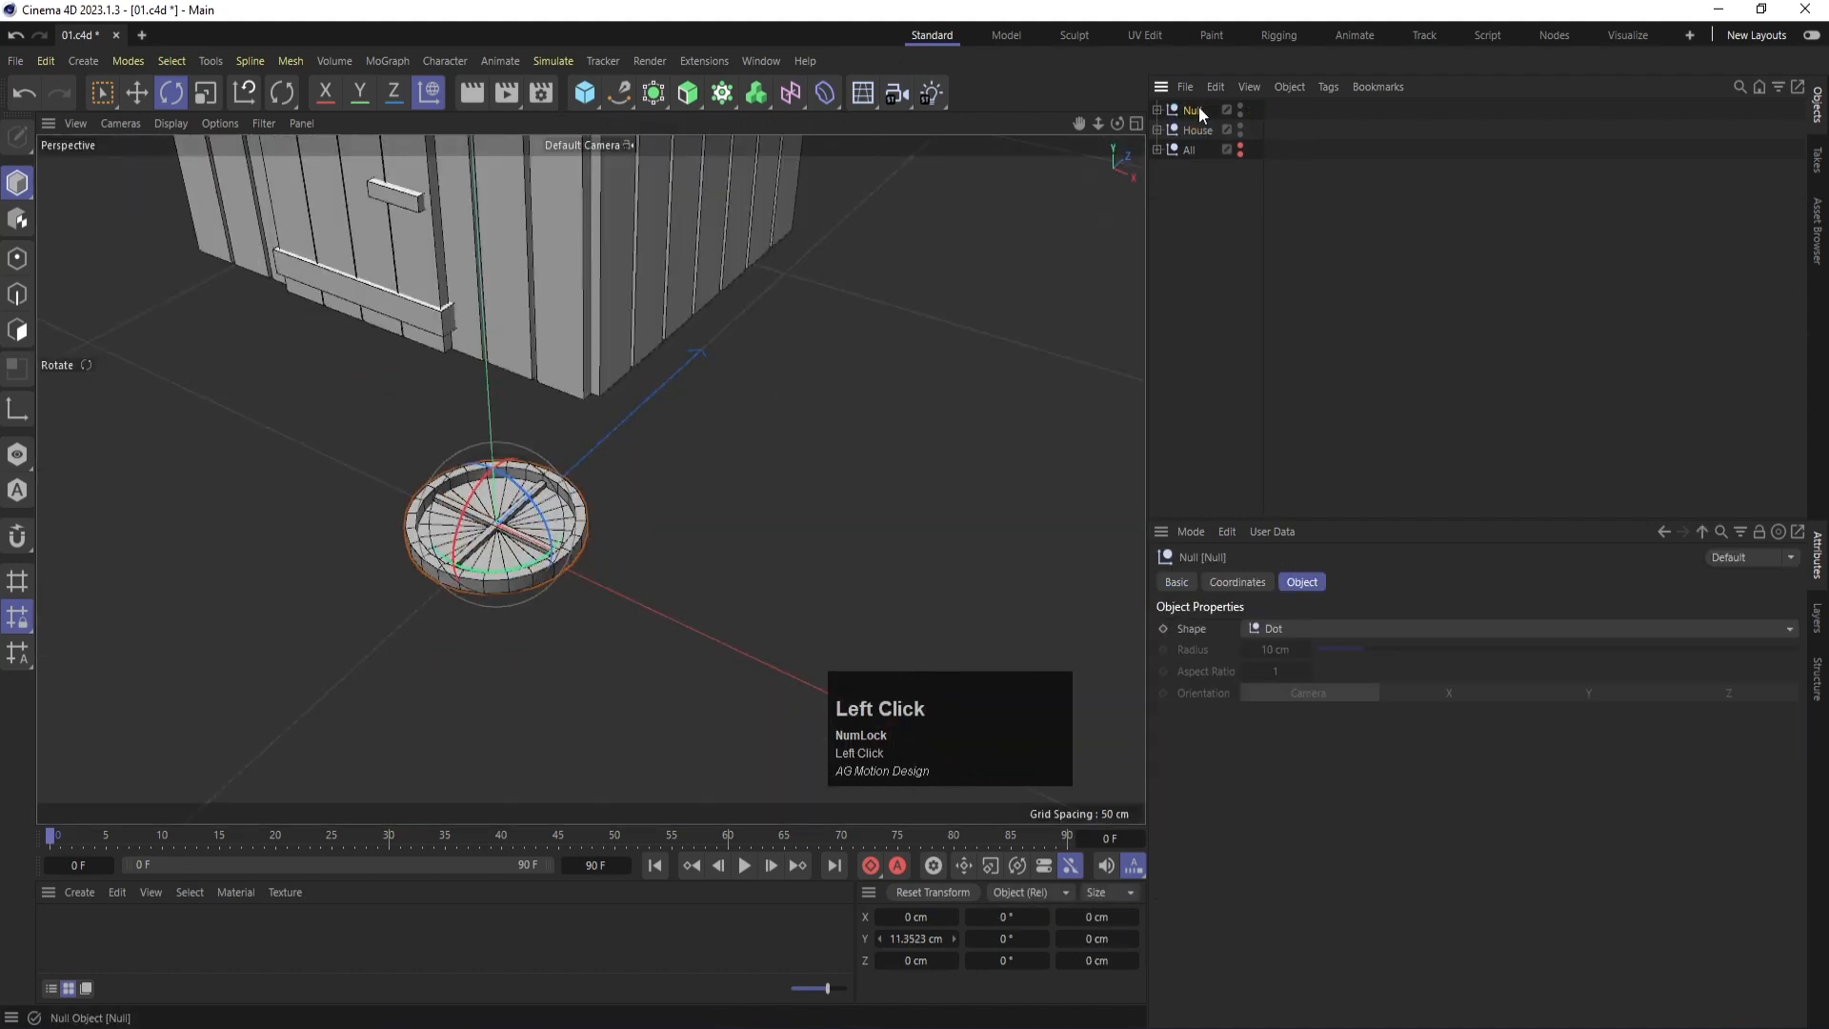
pyautogui.doubleClick(1200, 113)
pyautogui.write('Wing')
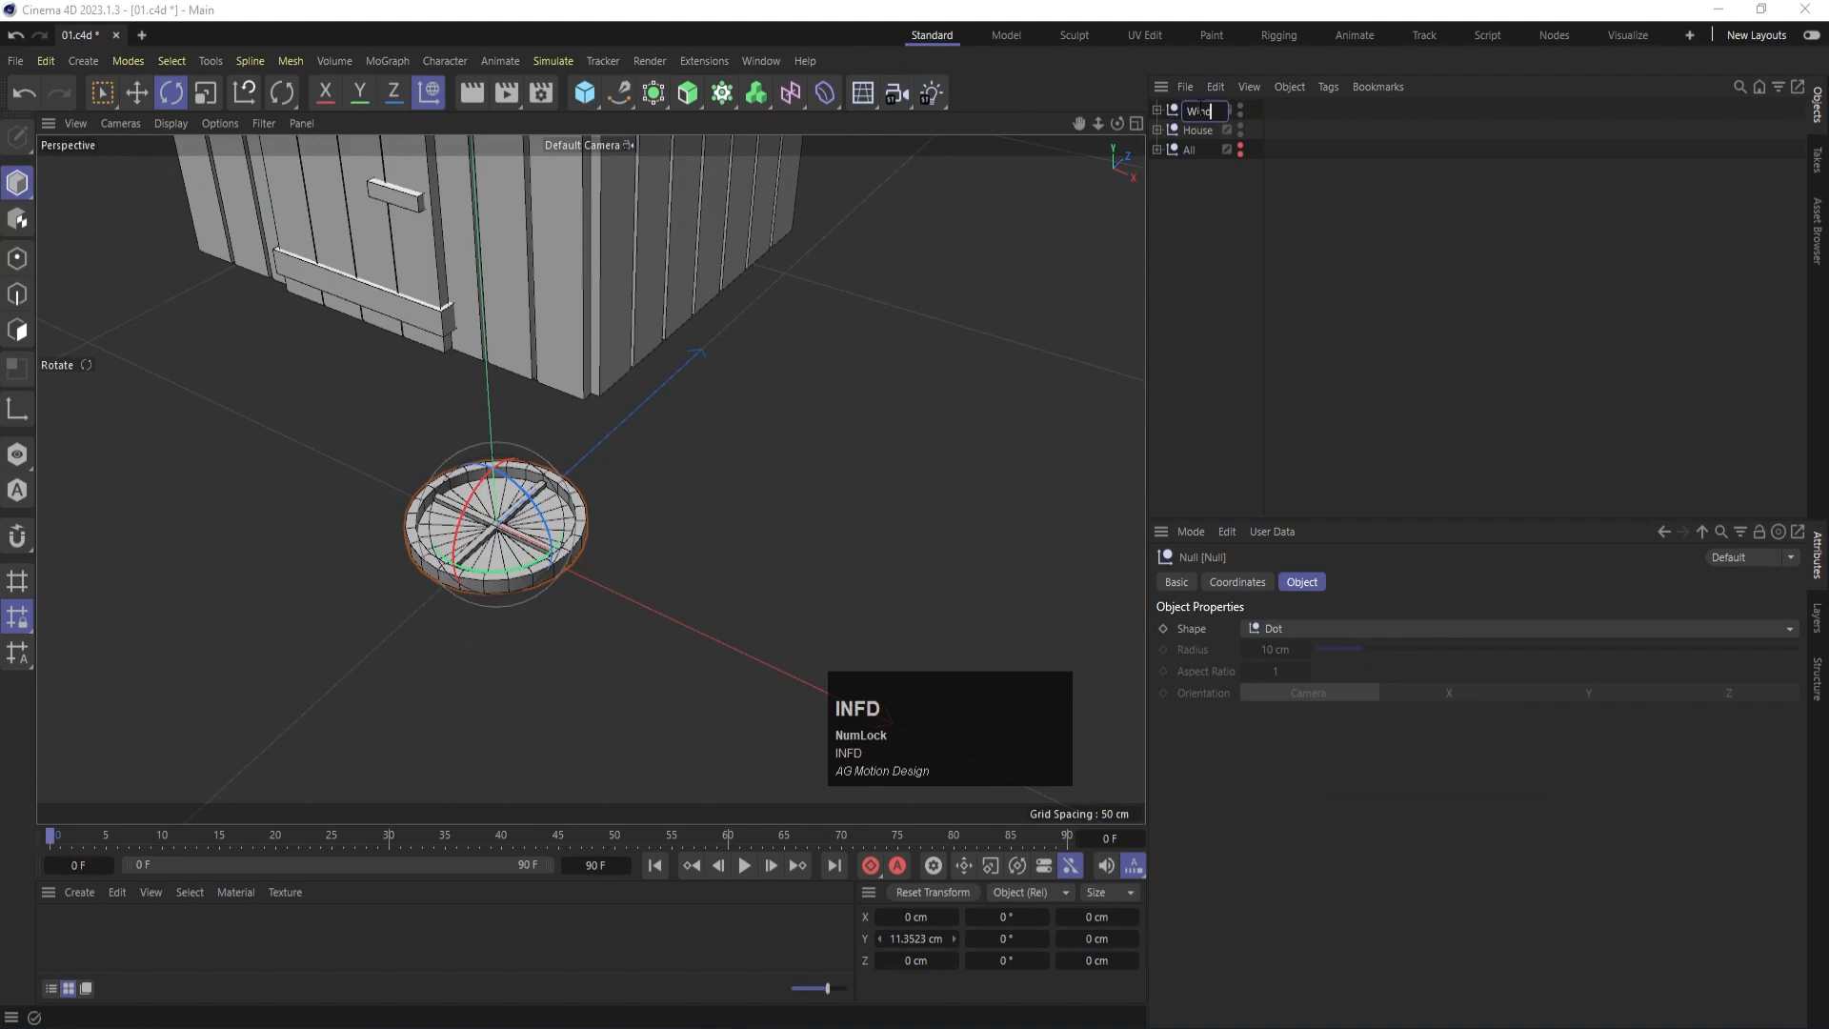
pyautogui.write('ow')
pyautogui.press('Return')
# Rotate the Window group upright to 90° pitch and centre it in the house's gable at about X -294.6 cm, Y 601.6 cm.
pyautogui.middleClick(892, 380)
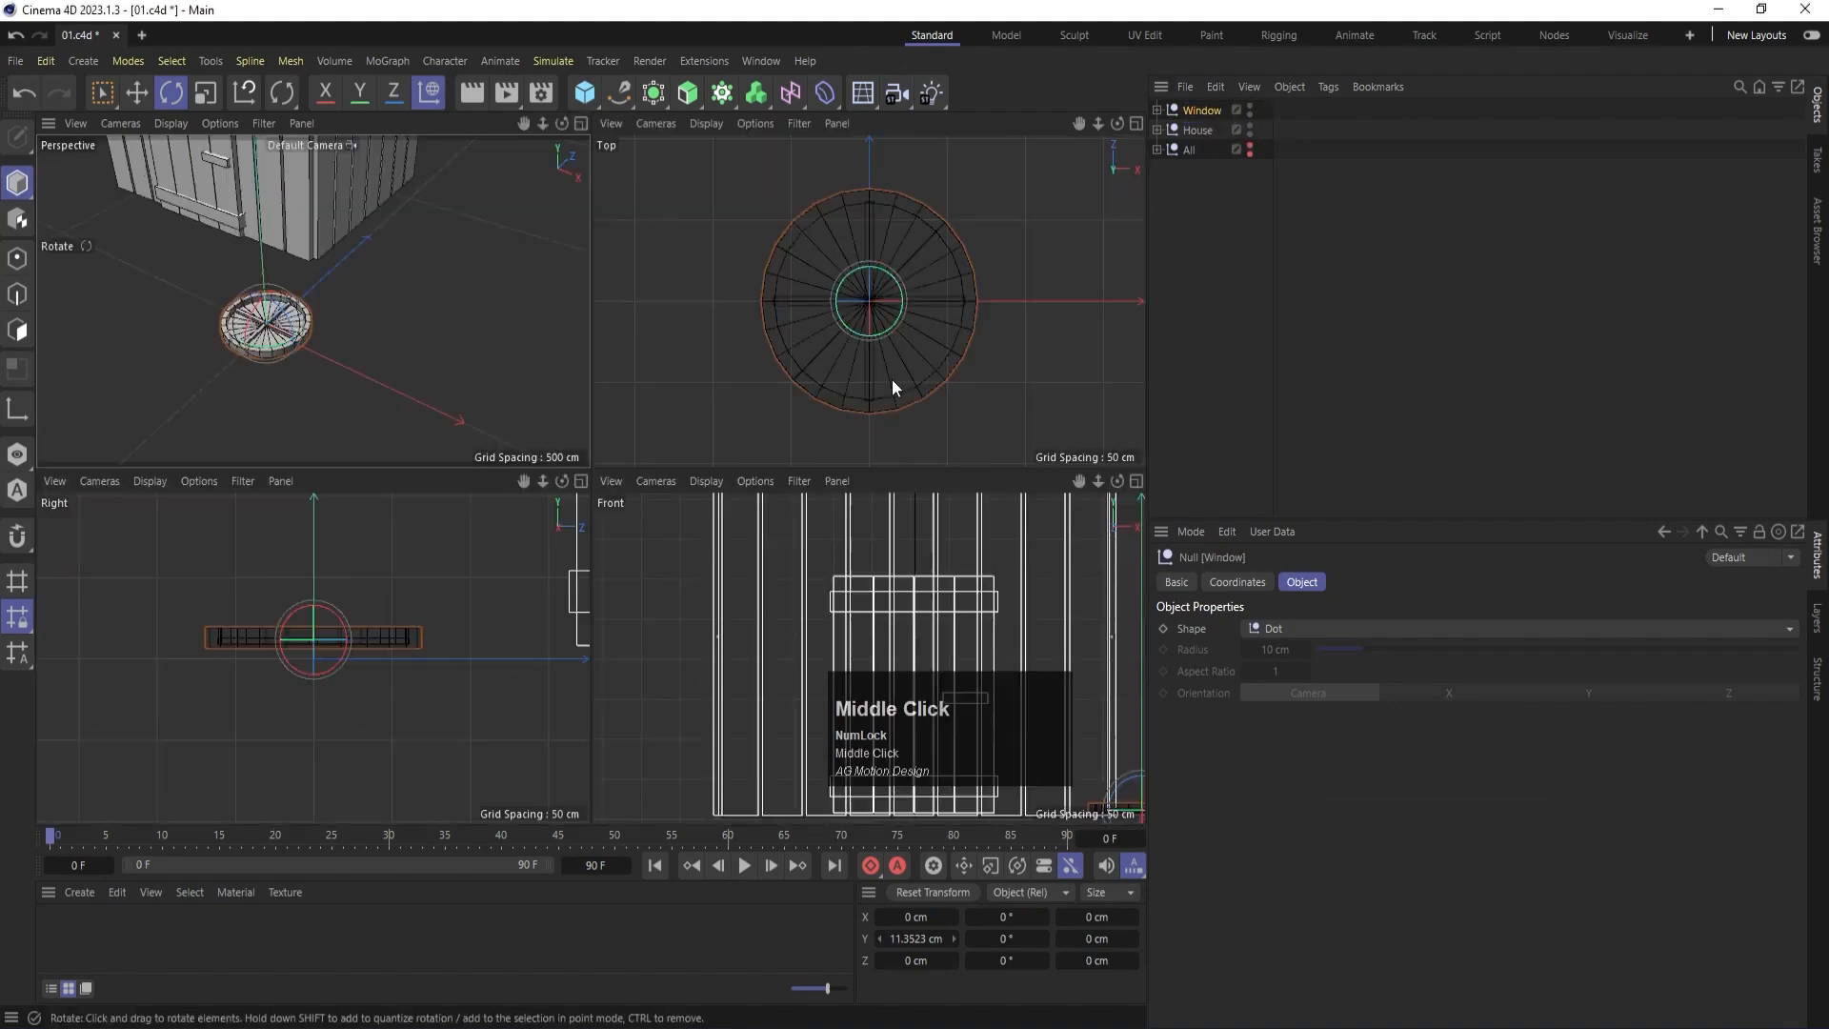
pyautogui.moveTo(340, 614)
pyautogui.keyDown('shift'); pyautogui.mouseDown()
pyautogui.moveTo(268, 631)
pyautogui.moveTo(309, 623)
pyautogui.mouseUp(); pyautogui.keyUp('shift')
pyautogui.middleClick(901, 536)
pyautogui.scroll(-5, 903, 534)
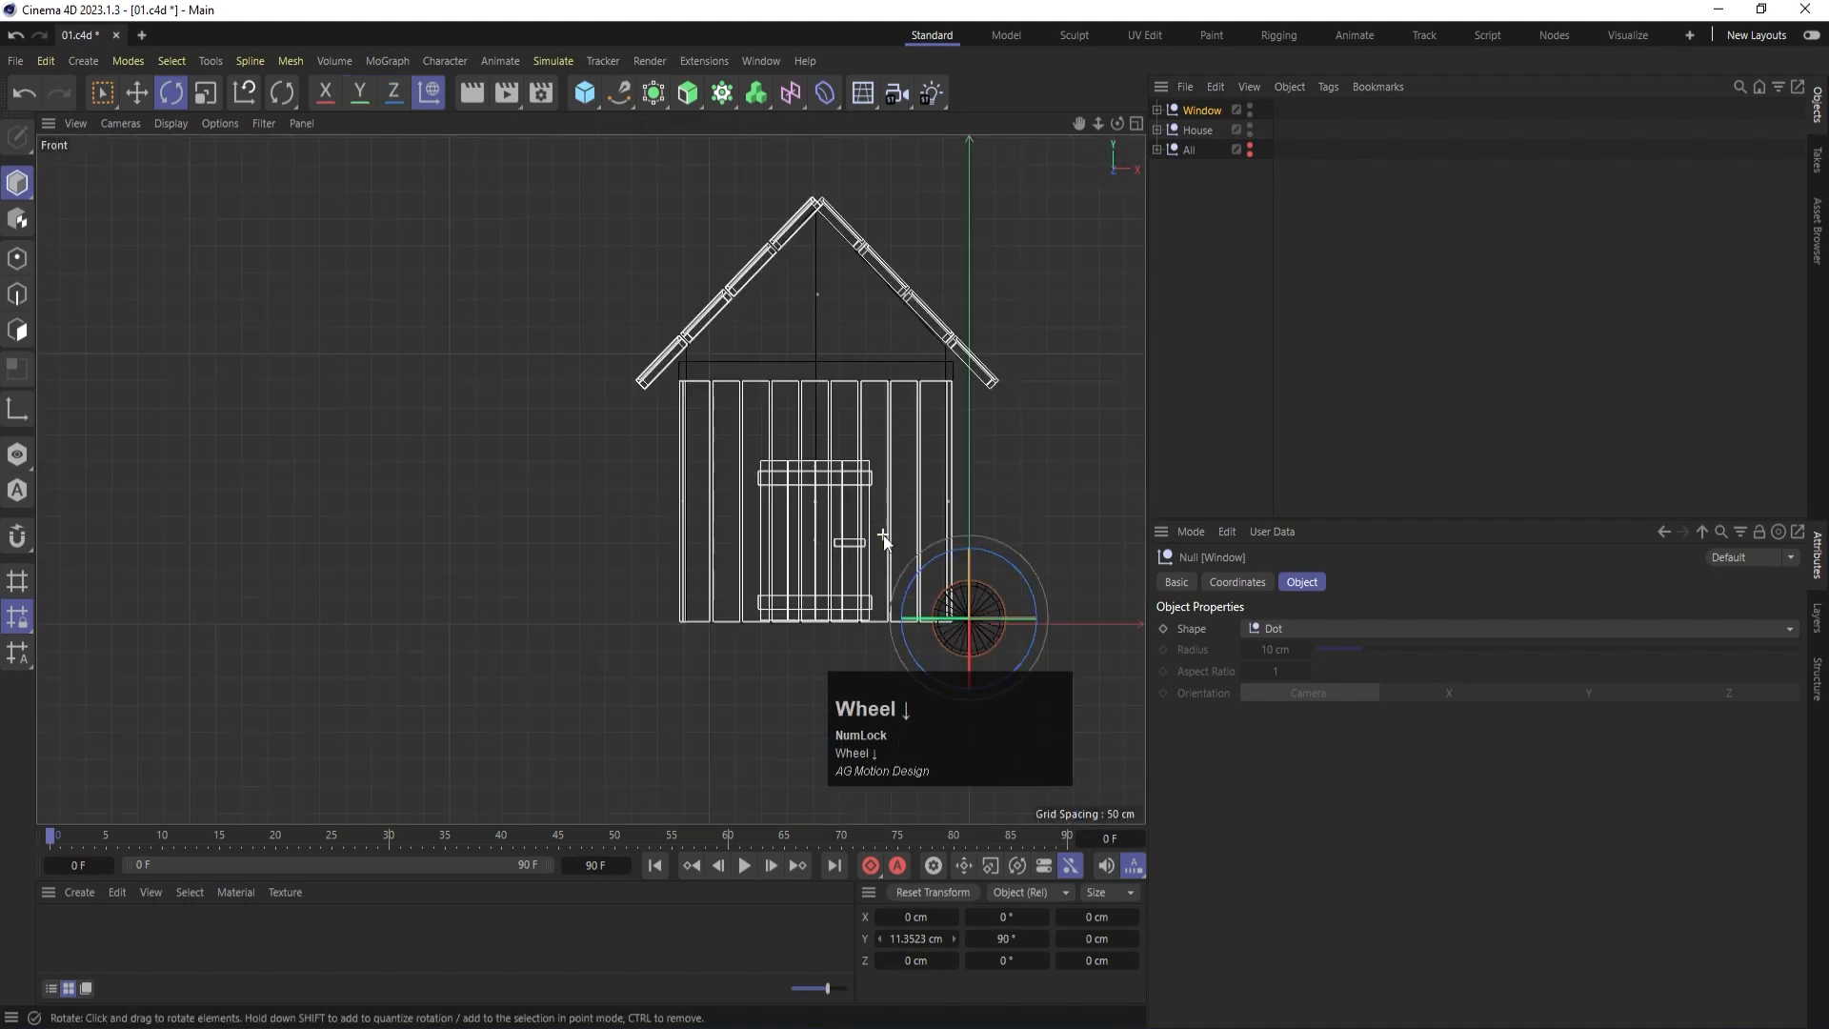
pyautogui.press('e')
pyautogui.moveTo(1039, 556); pyautogui.dragTo(883, 232)
pyautogui.scroll(3, 883, 232)
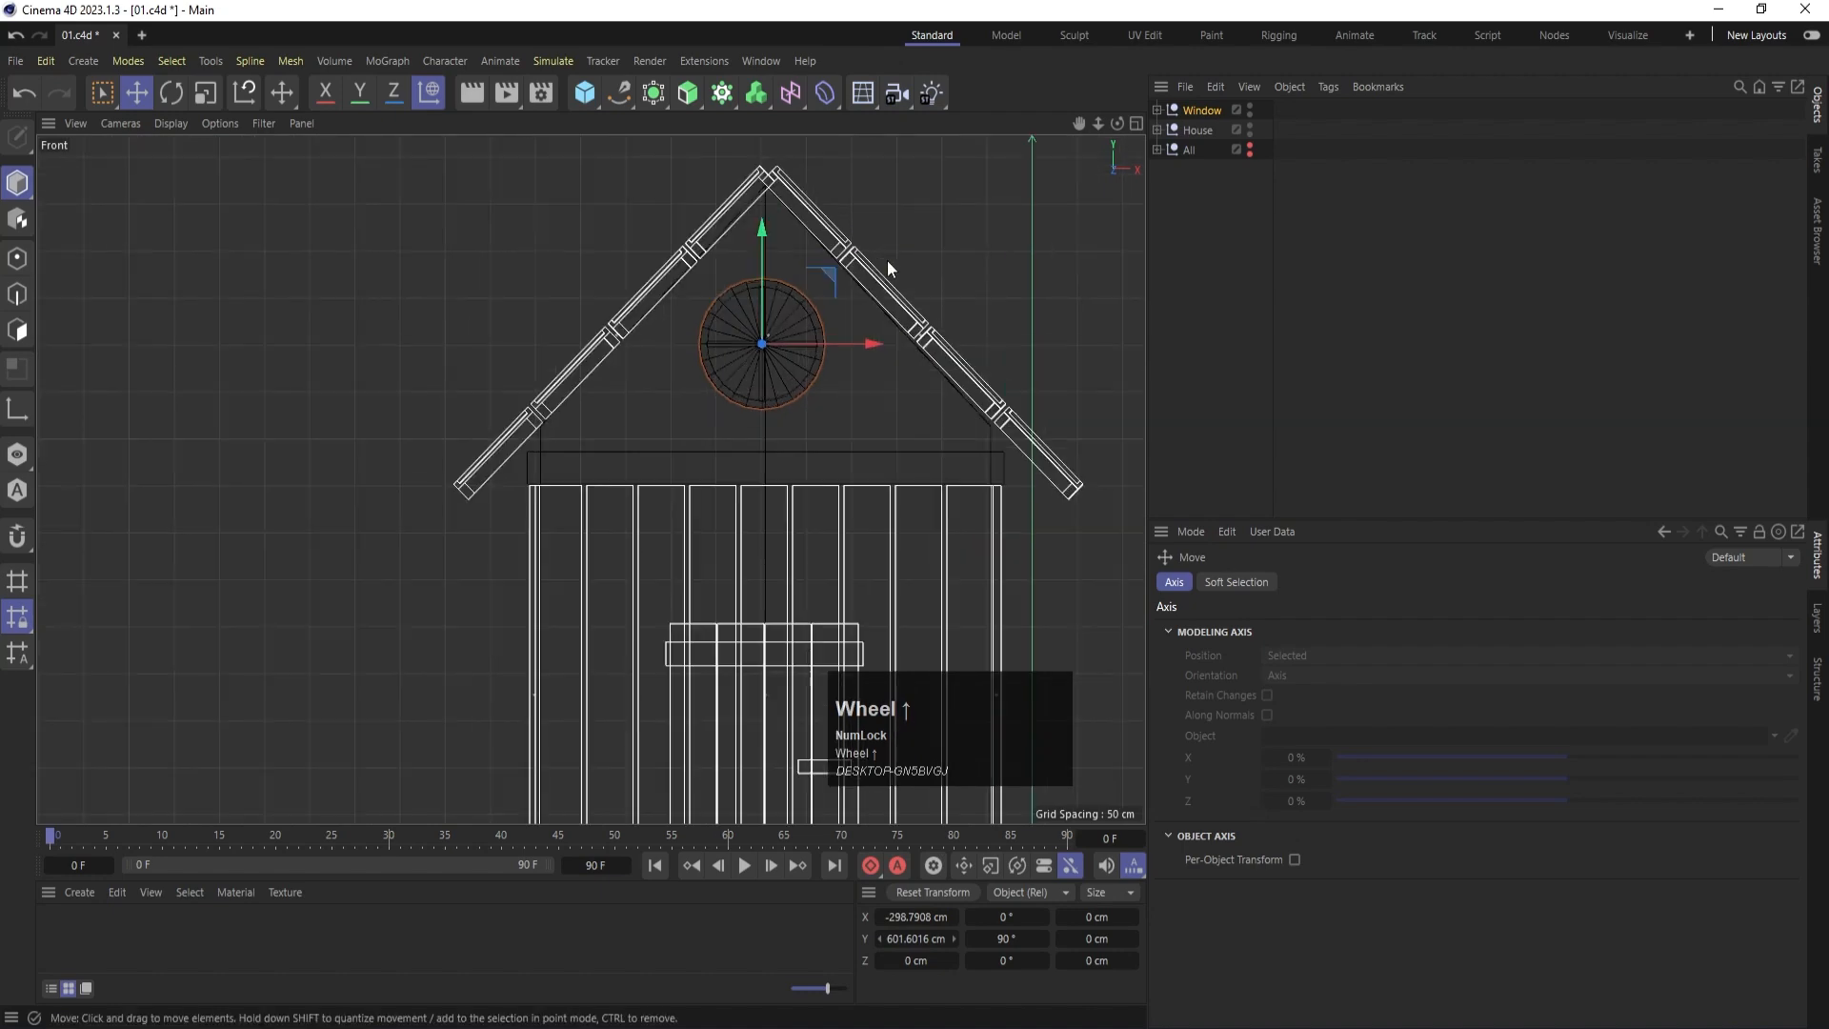
pyautogui.moveTo(857, 340); pyautogui.dragTo(863, 341)
# Move the Window group back in depth to the house's front gable wall, at about Z 186.1 cm.
pyautogui.middleClick(862, 348)
pyautogui.middleClick(872, 324)
pyautogui.scroll(-5, 829, 419)
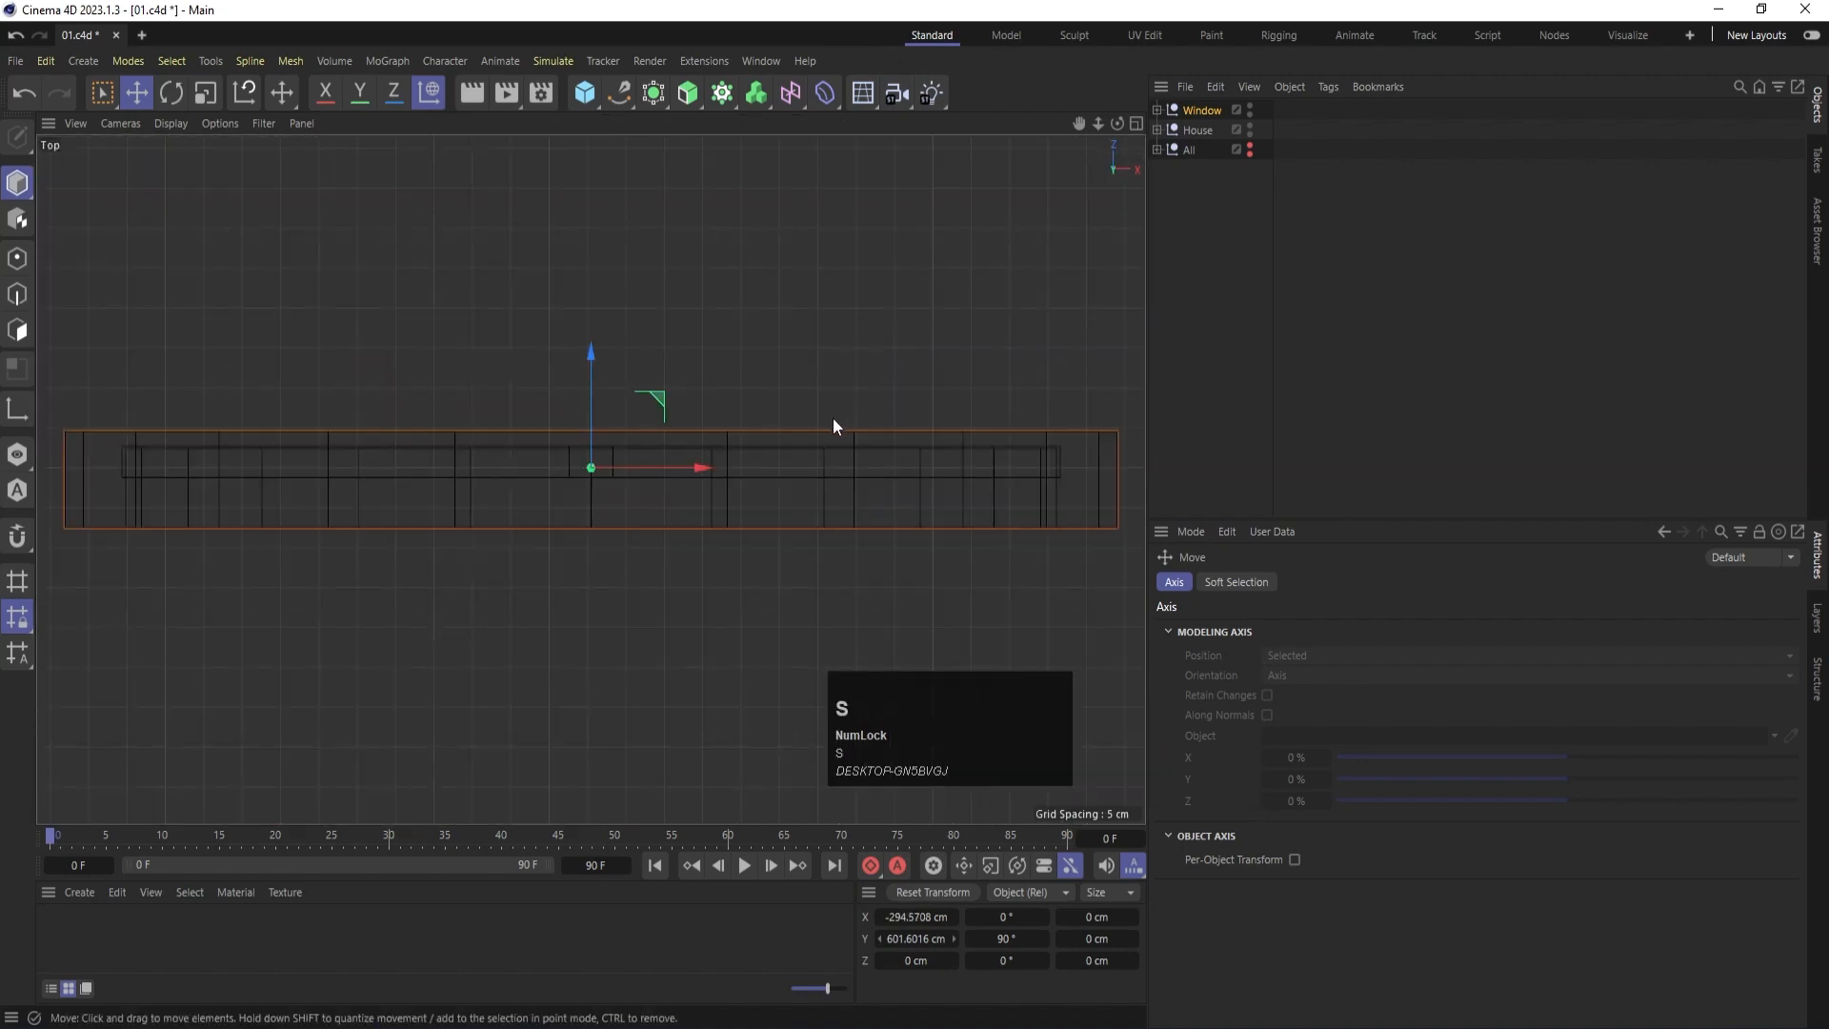
pyautogui.scroll(-2, 820, 426)
pyautogui.moveTo(831, 347); pyautogui.dragTo(793, 482, button='middle')
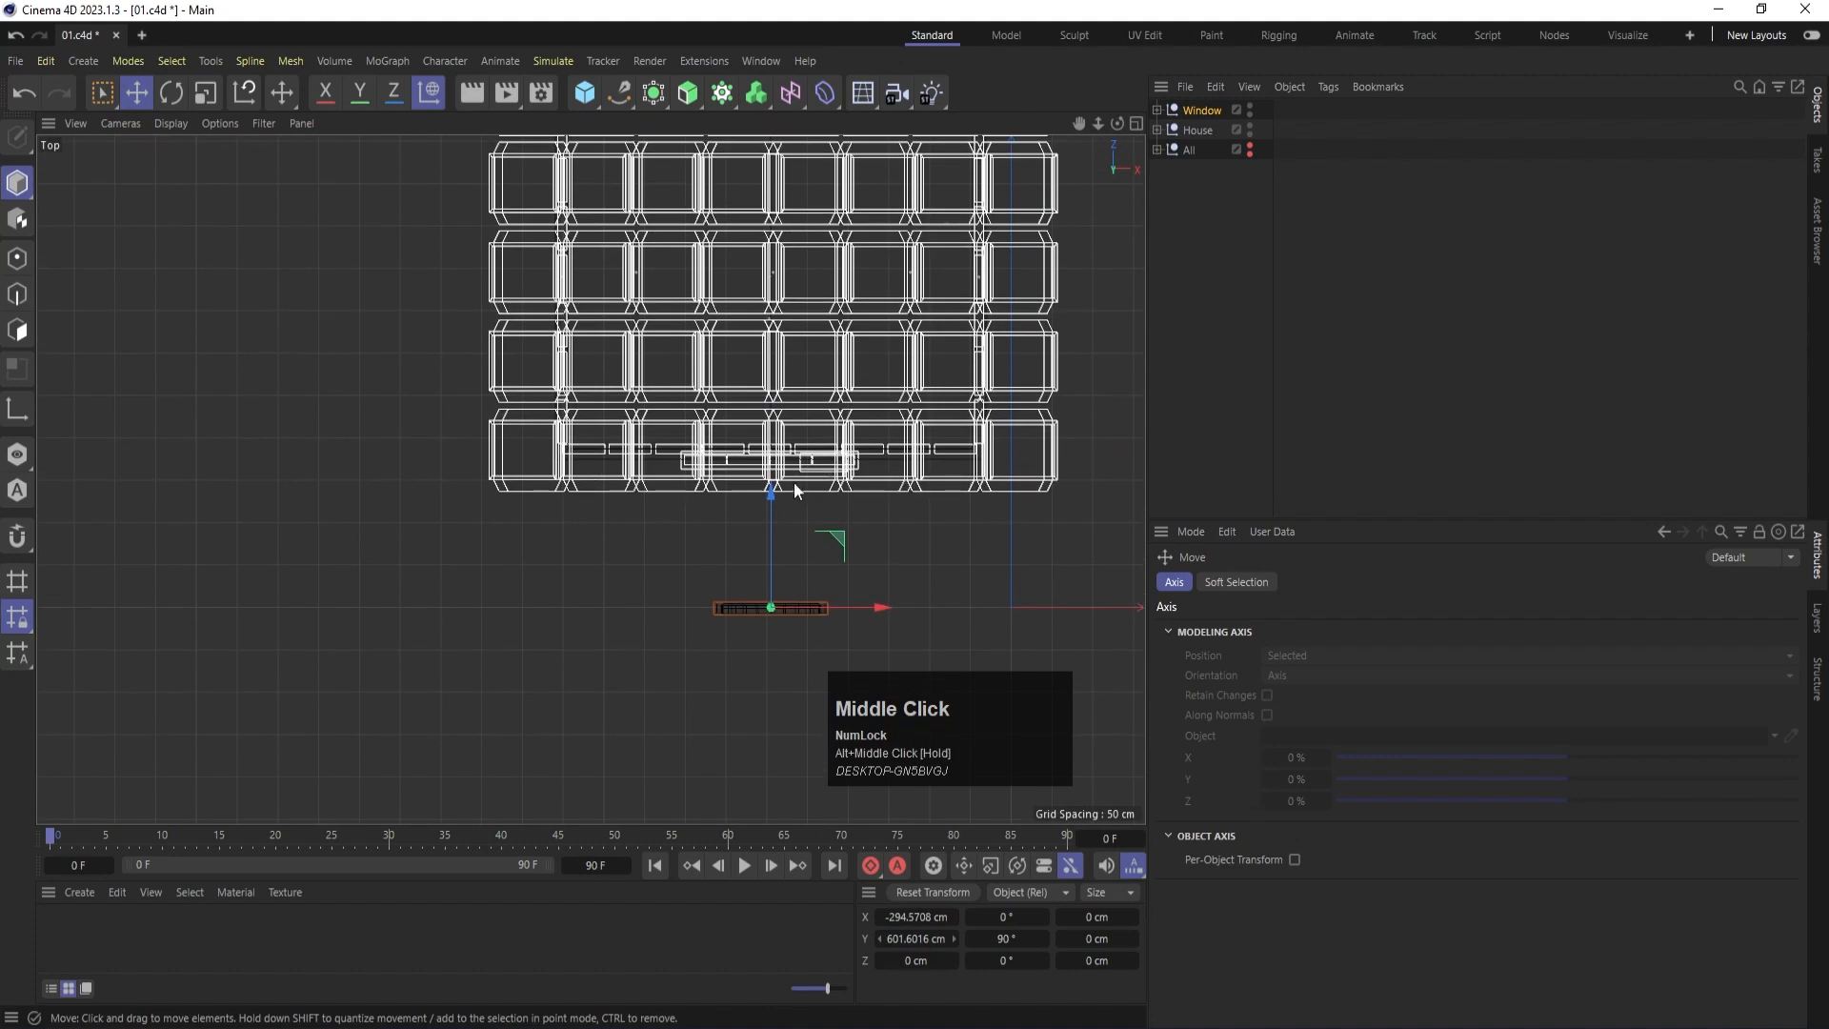
pyautogui.click(772, 490)
pyautogui.moveTo(771, 491); pyautogui.dragTo(800, 339)
pyautogui.middleClick(800, 340)
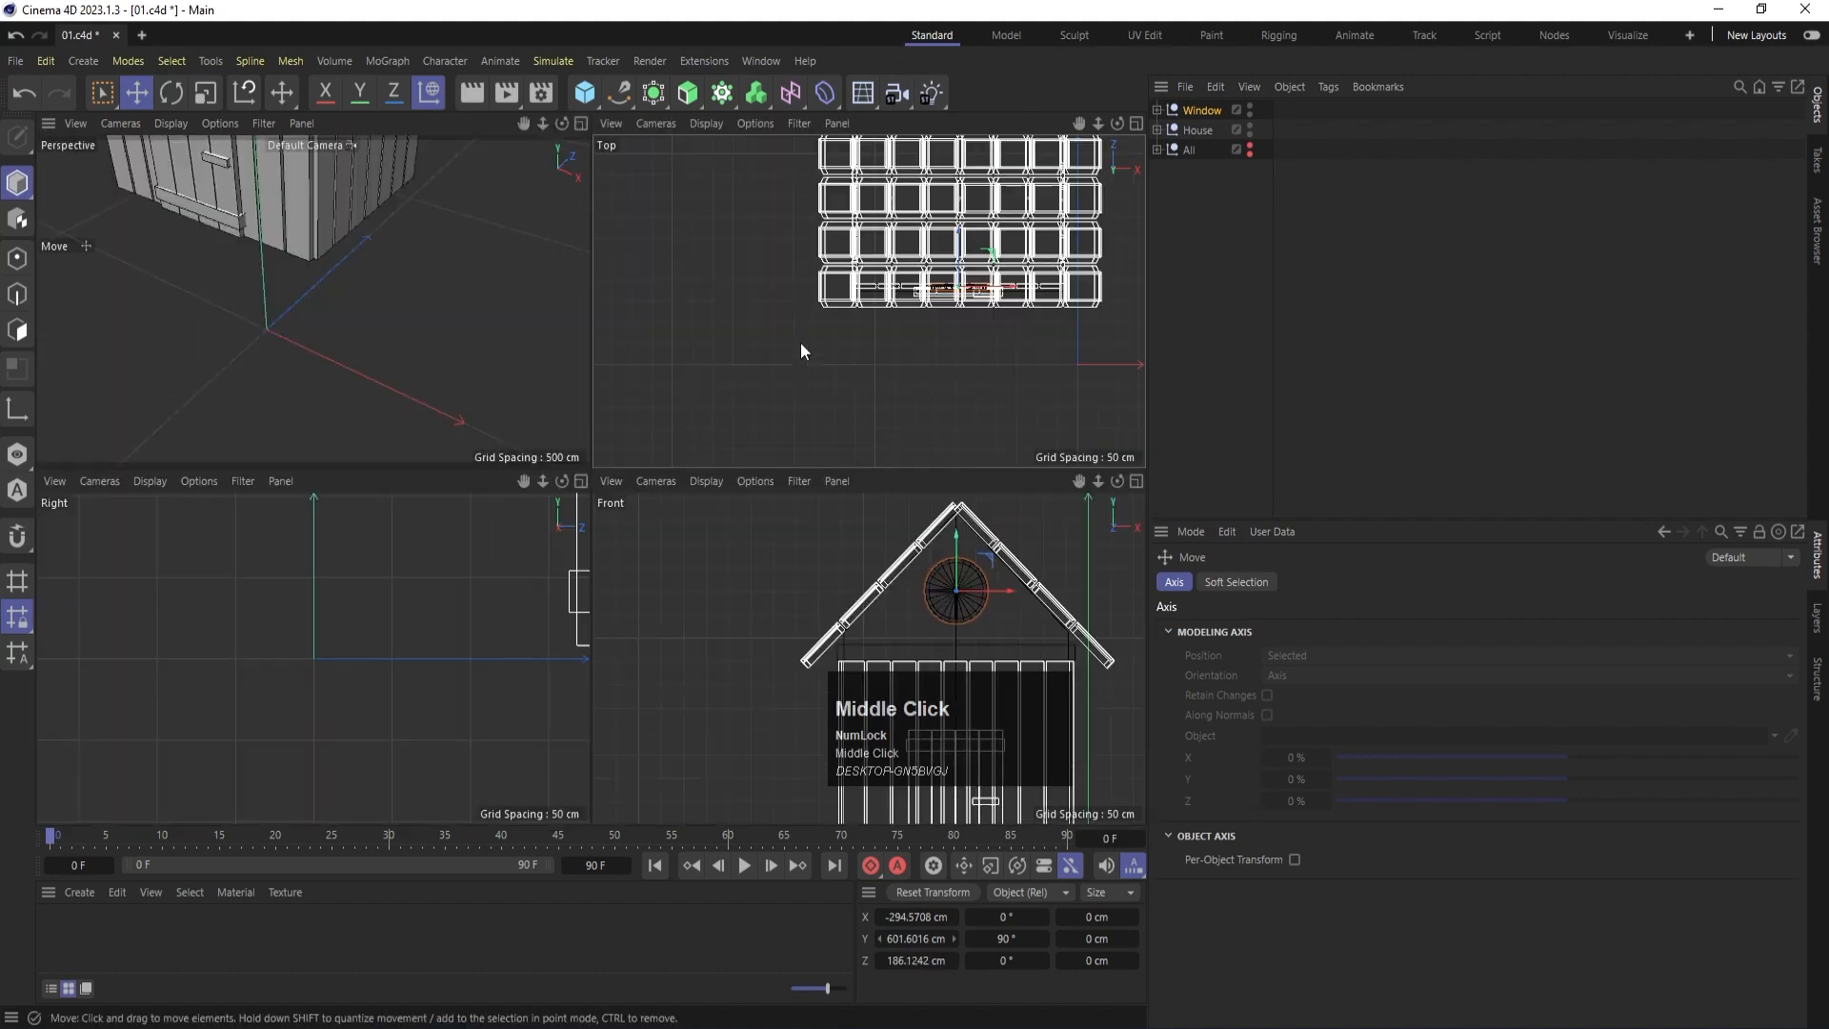
# Nudge the Window group slightly forward out of the gable wall to about Z 184.2 cm.
pyautogui.middleClick(231, 297)
pyautogui.press('s')
pyautogui.moveTo(654, 420); pyautogui.dragTo(653, 424)
pyautogui.scroll(-8, 656, 434)
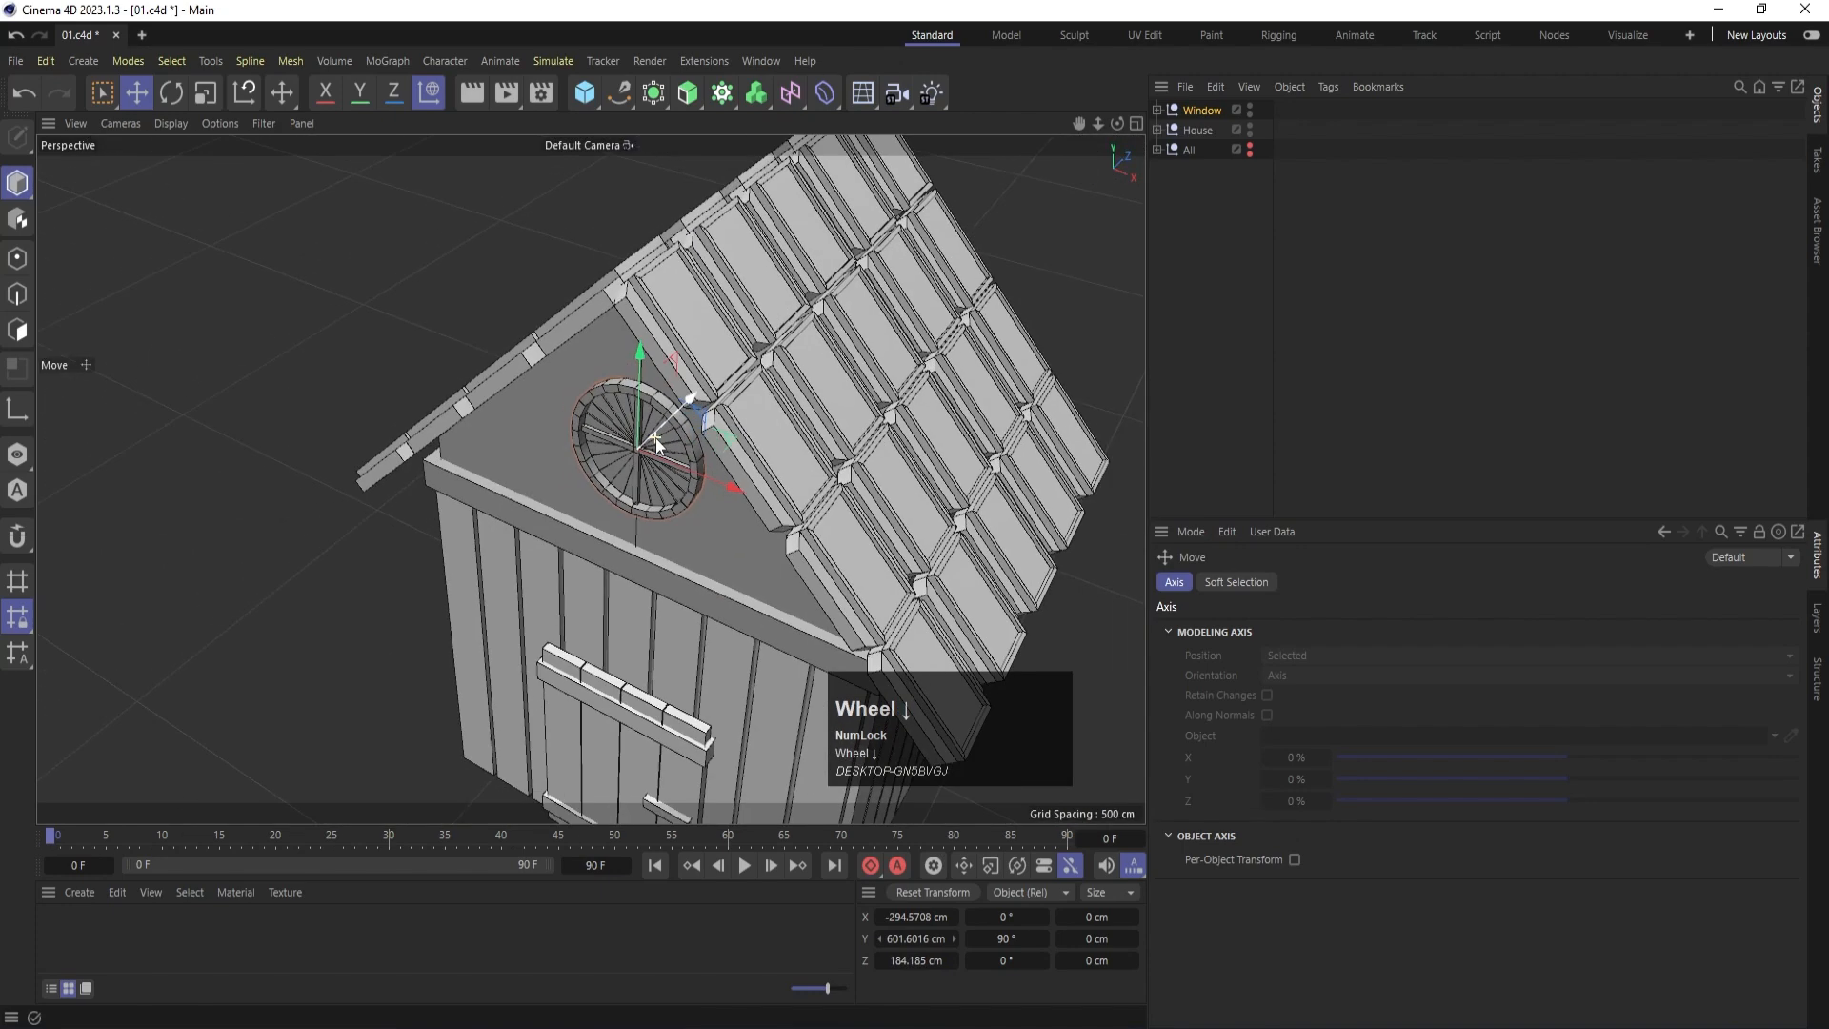
# Duplicate the Window group and rotate the copy 90° in bank so it faces the house's side wall.
pyautogui.keyDown('ctrl'); pyautogui.moveTo(1199, 109); pyautogui.dragTo(1190, 111); pyautogui.keyUp('ctrl')
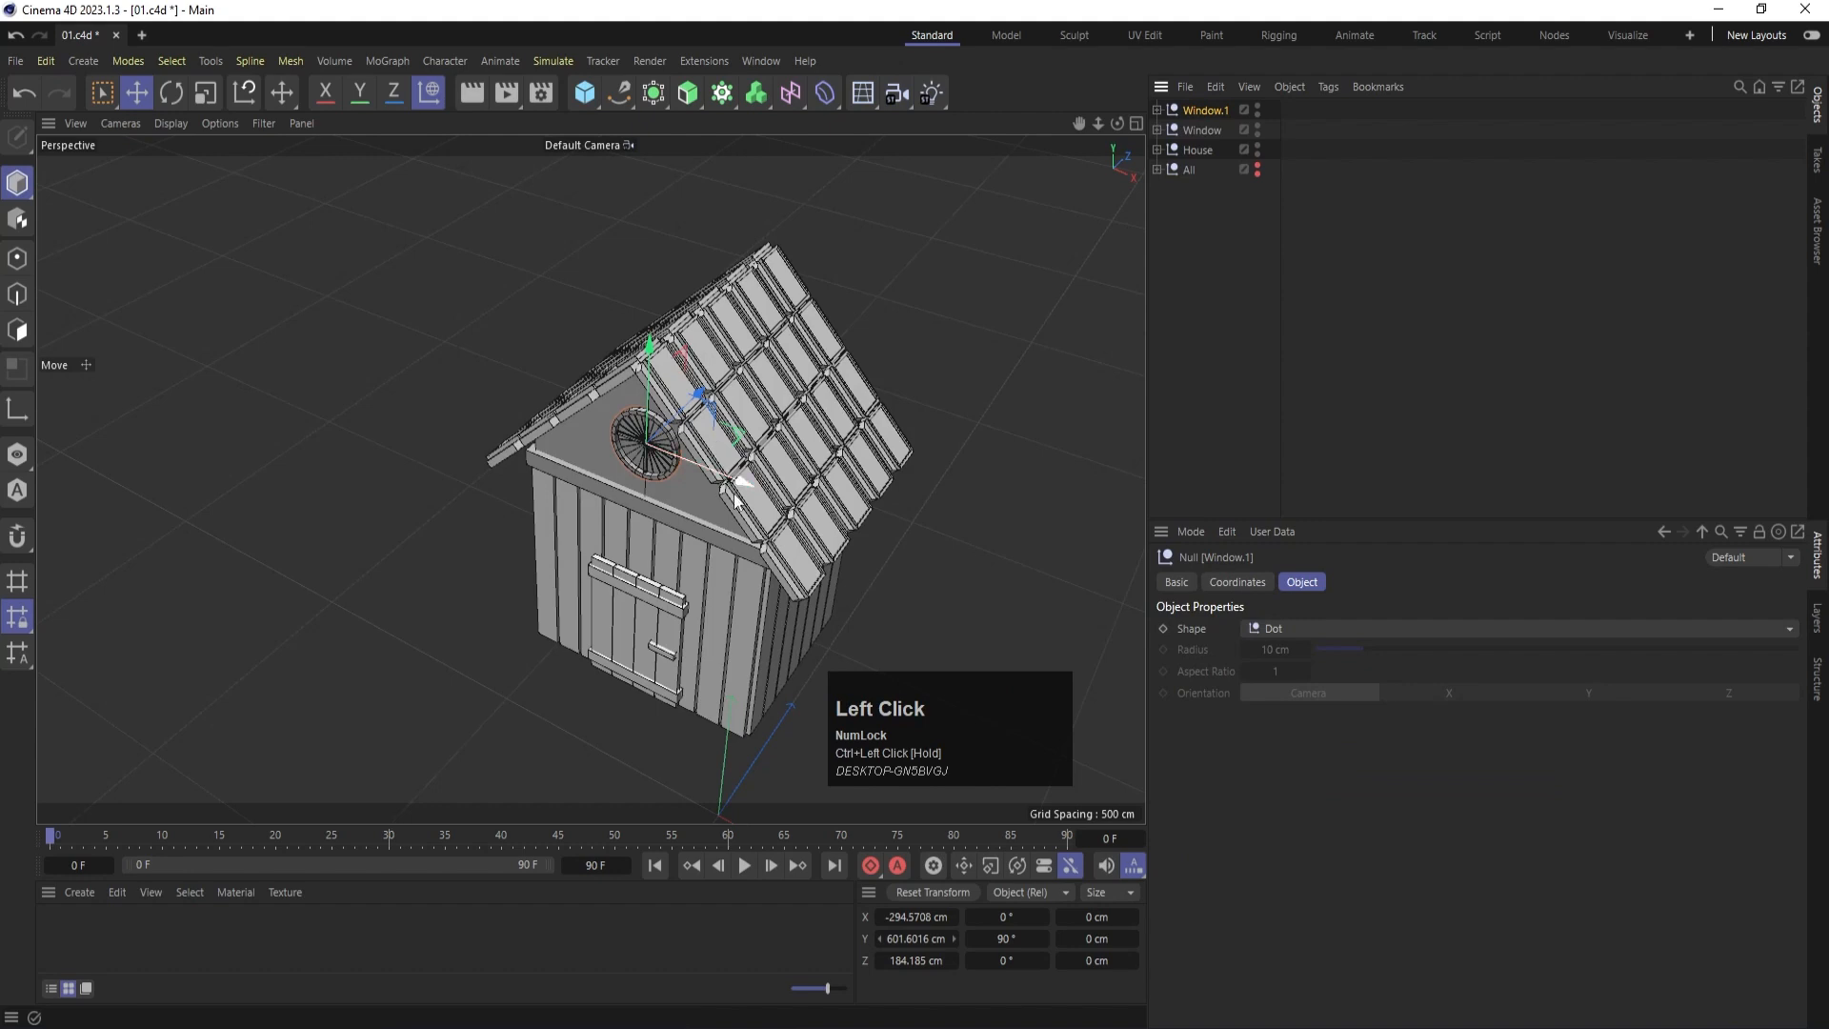
pyautogui.press('r')
pyautogui.keyDown('shift'); pyautogui.moveTo(637, 488); pyautogui.dragTo(703, 462); pyautogui.keyUp('shift')
# Move the window copy to the middle of the side wall at about Y 257.5 cm, Z 397.3 cm.
pyautogui.middleClick(764, 385)
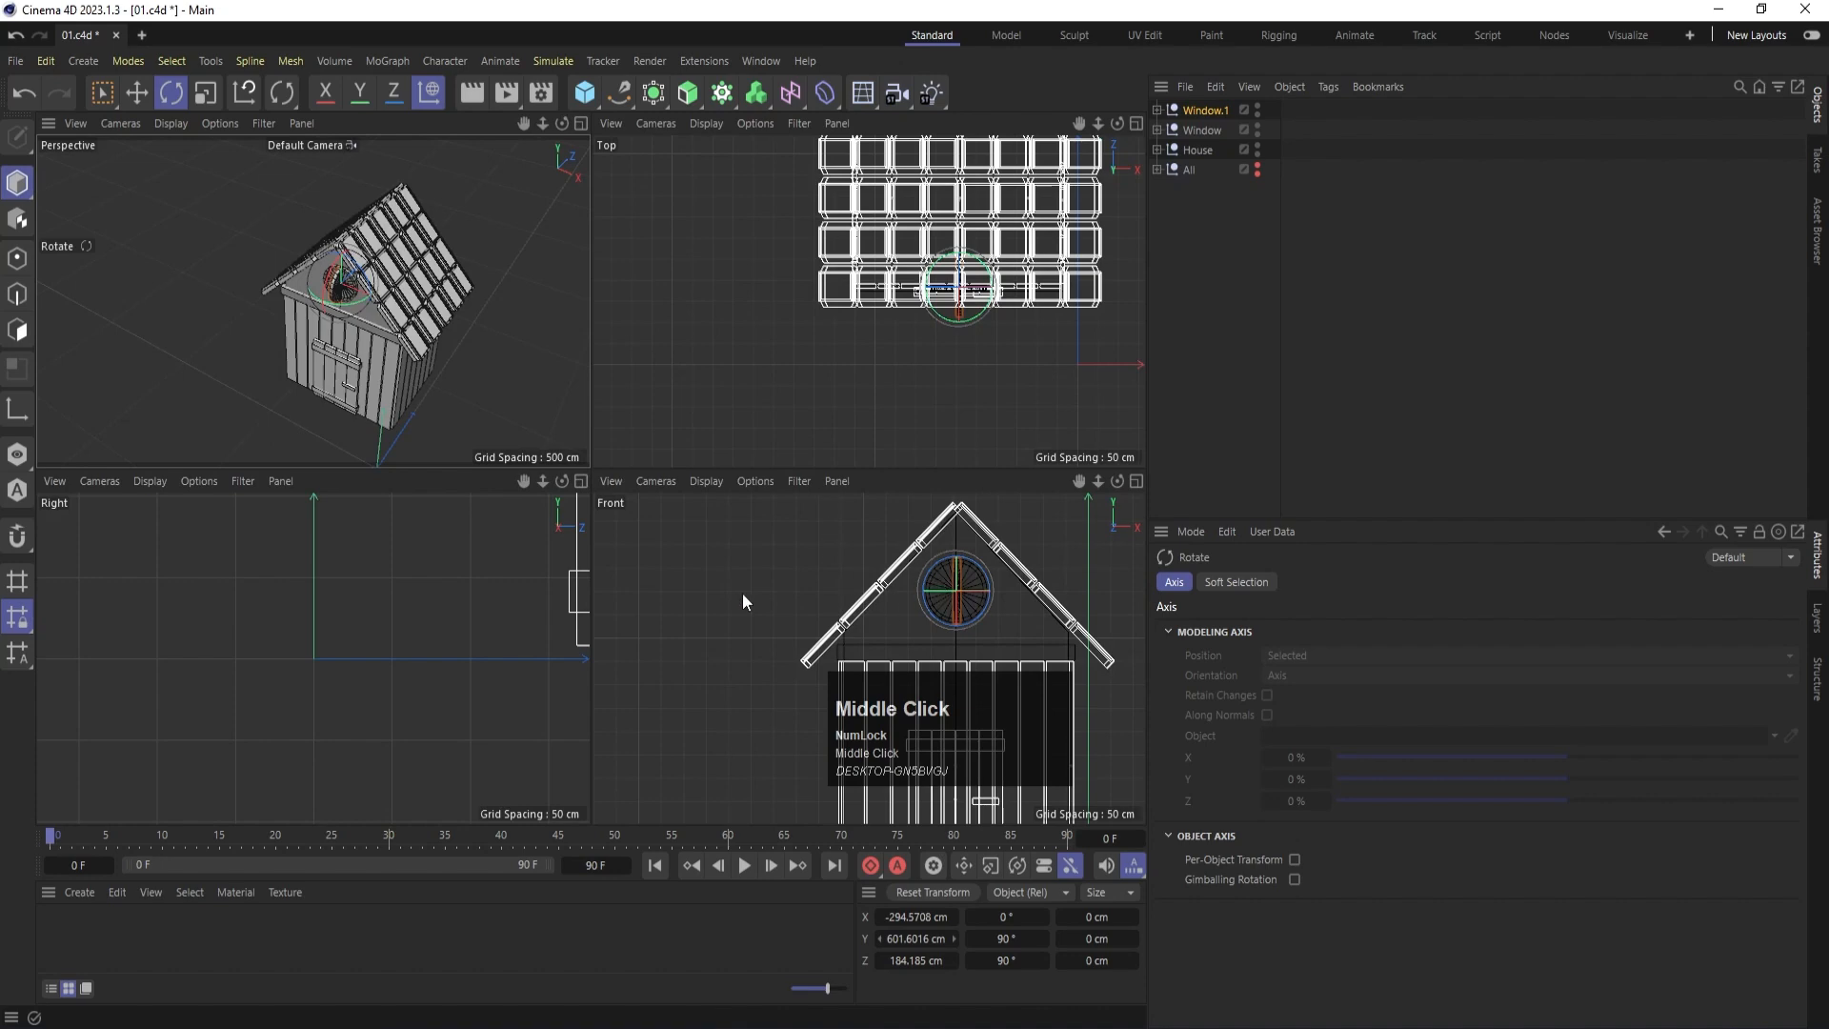
pyautogui.middleClick(490, 620)
pyautogui.scroll(-5, 562, 571)
pyautogui.scroll(-4, 611, 526)
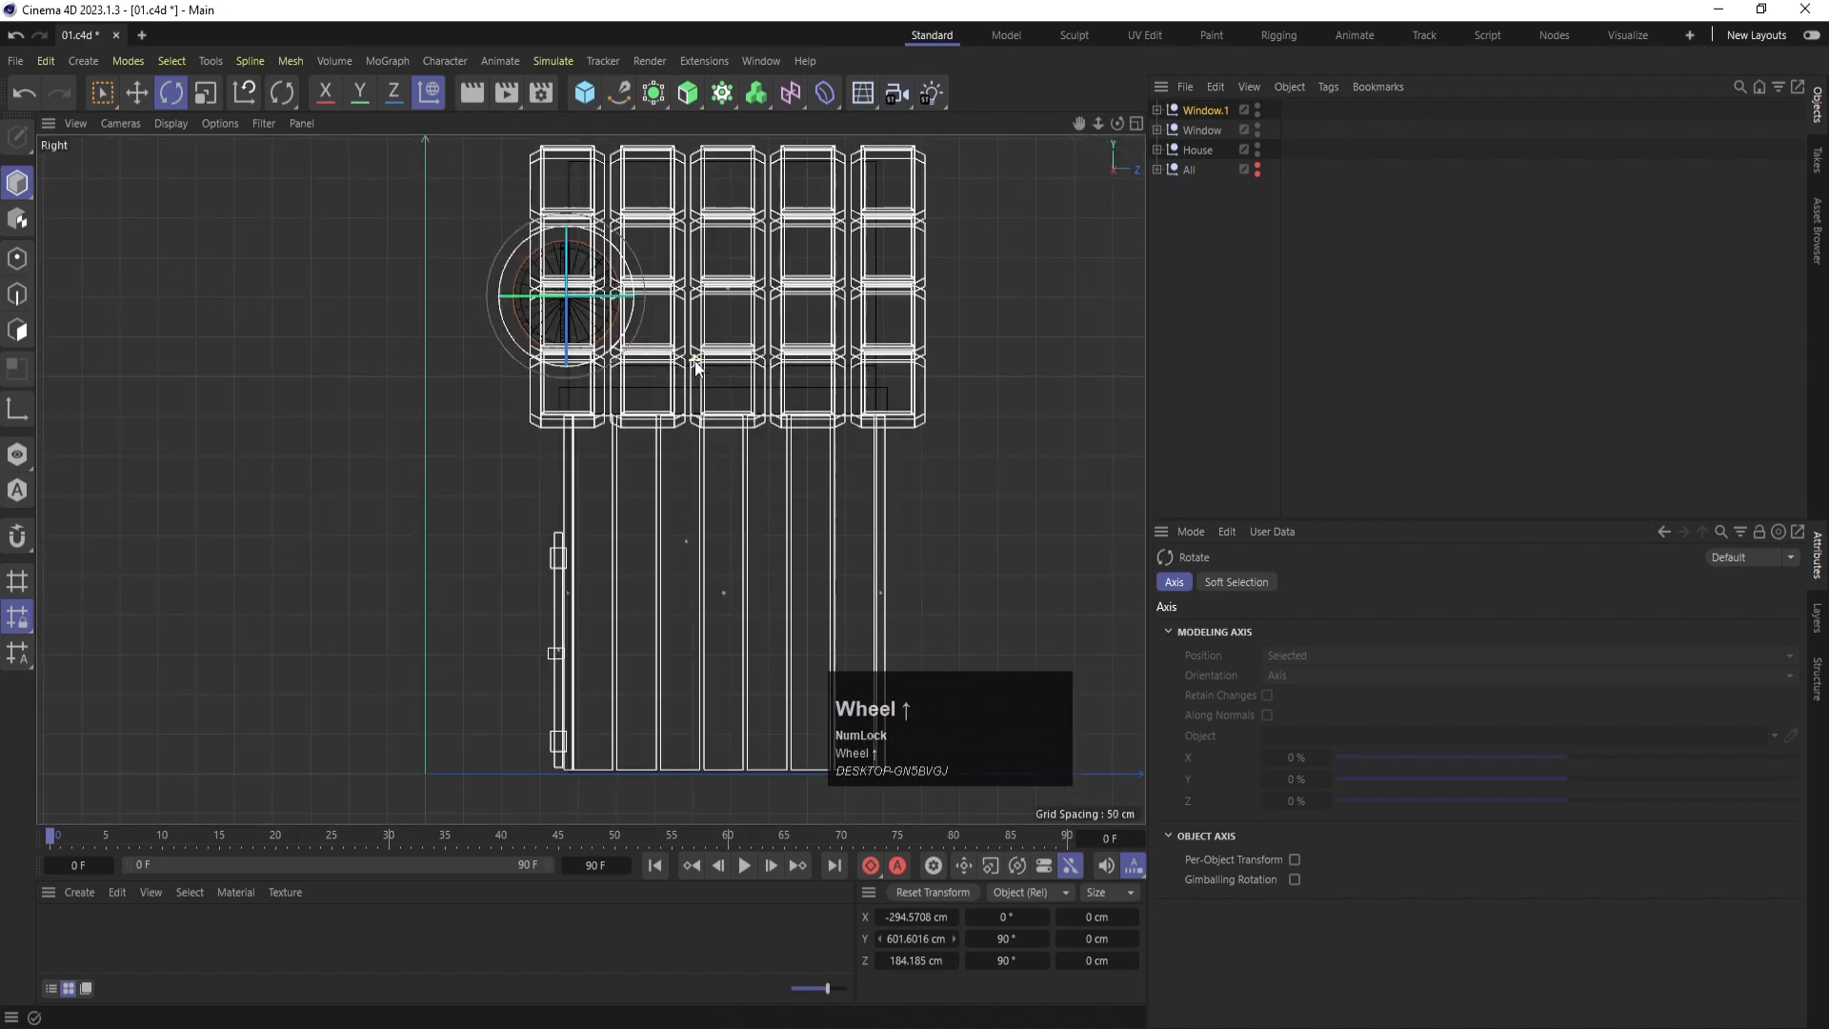
pyautogui.press('e')
pyautogui.moveTo(614, 231); pyautogui.dragTo(795, 543)
pyautogui.middleClick(917, 304)
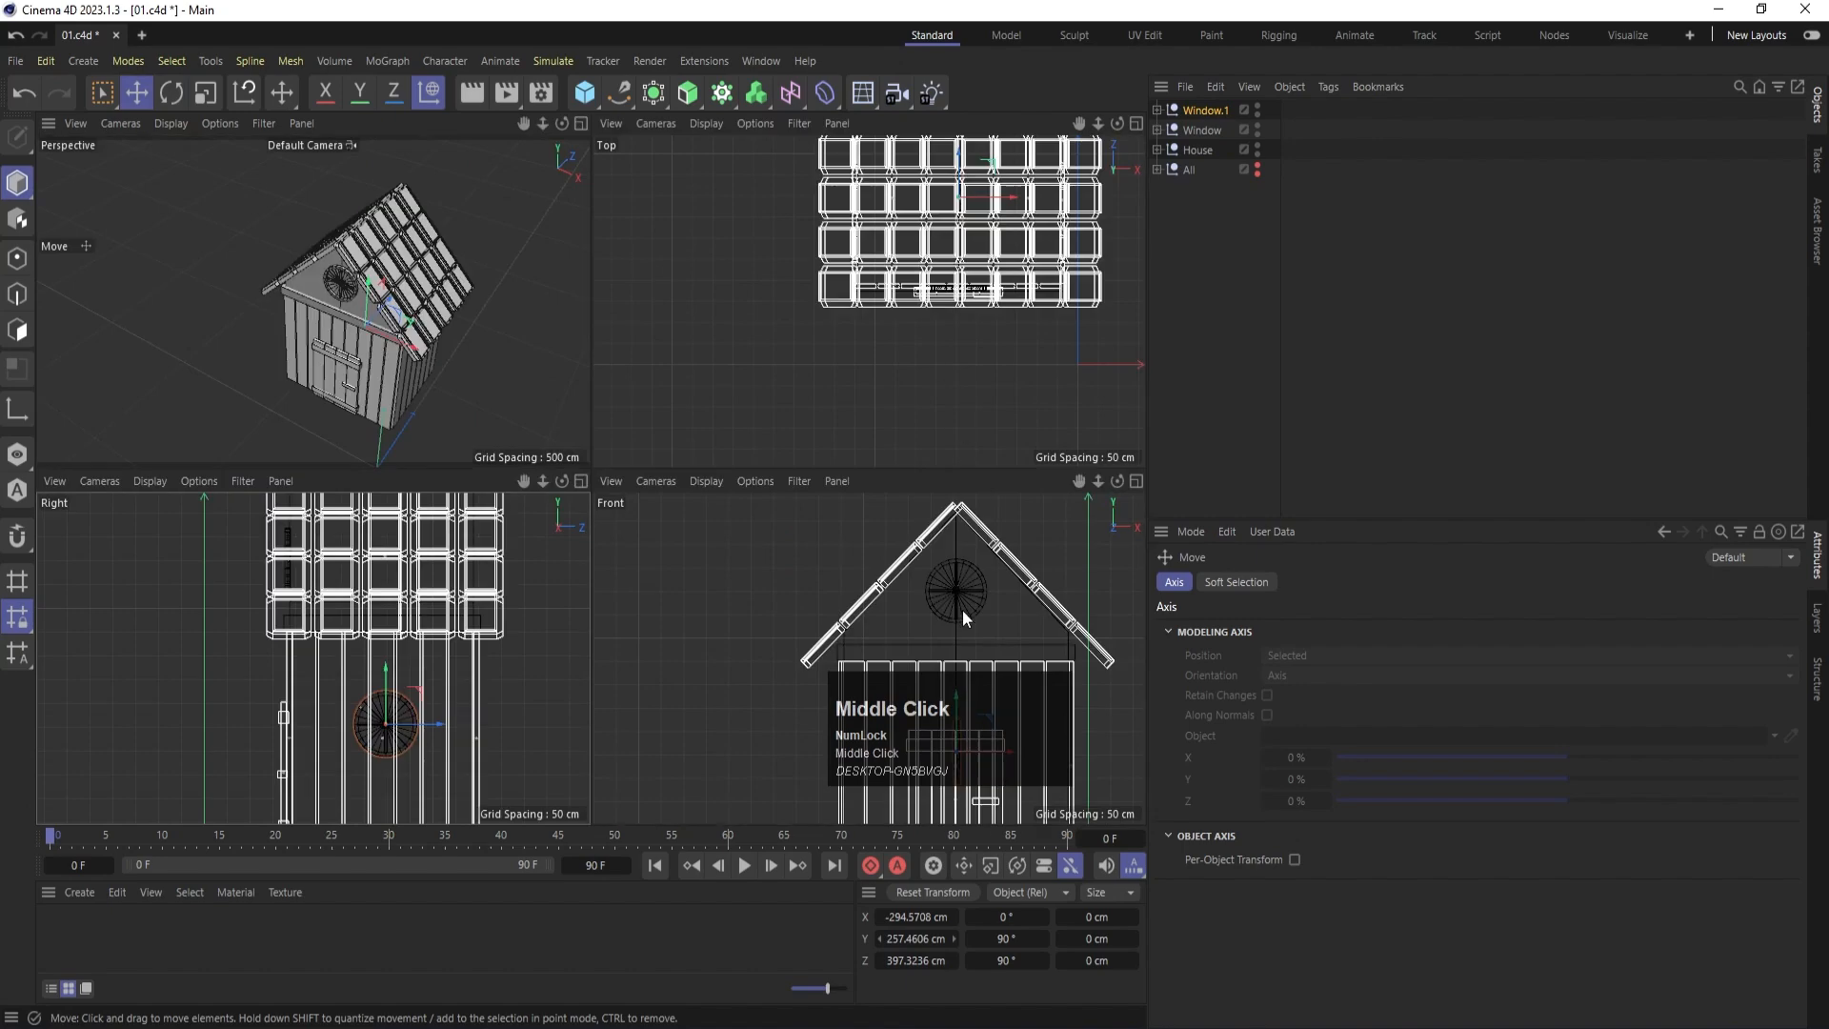
# Move the window copy along X to the outside of the house's side wall, at about X -29.9 cm.
pyautogui.middleClick(962, 610)
pyautogui.scroll(-2, 905, 572)
pyautogui.keyDown('alt'); pyautogui.moveTo(903, 517); pyautogui.dragTo(718, 432, button='middle'); pyautogui.keyUp('alt')
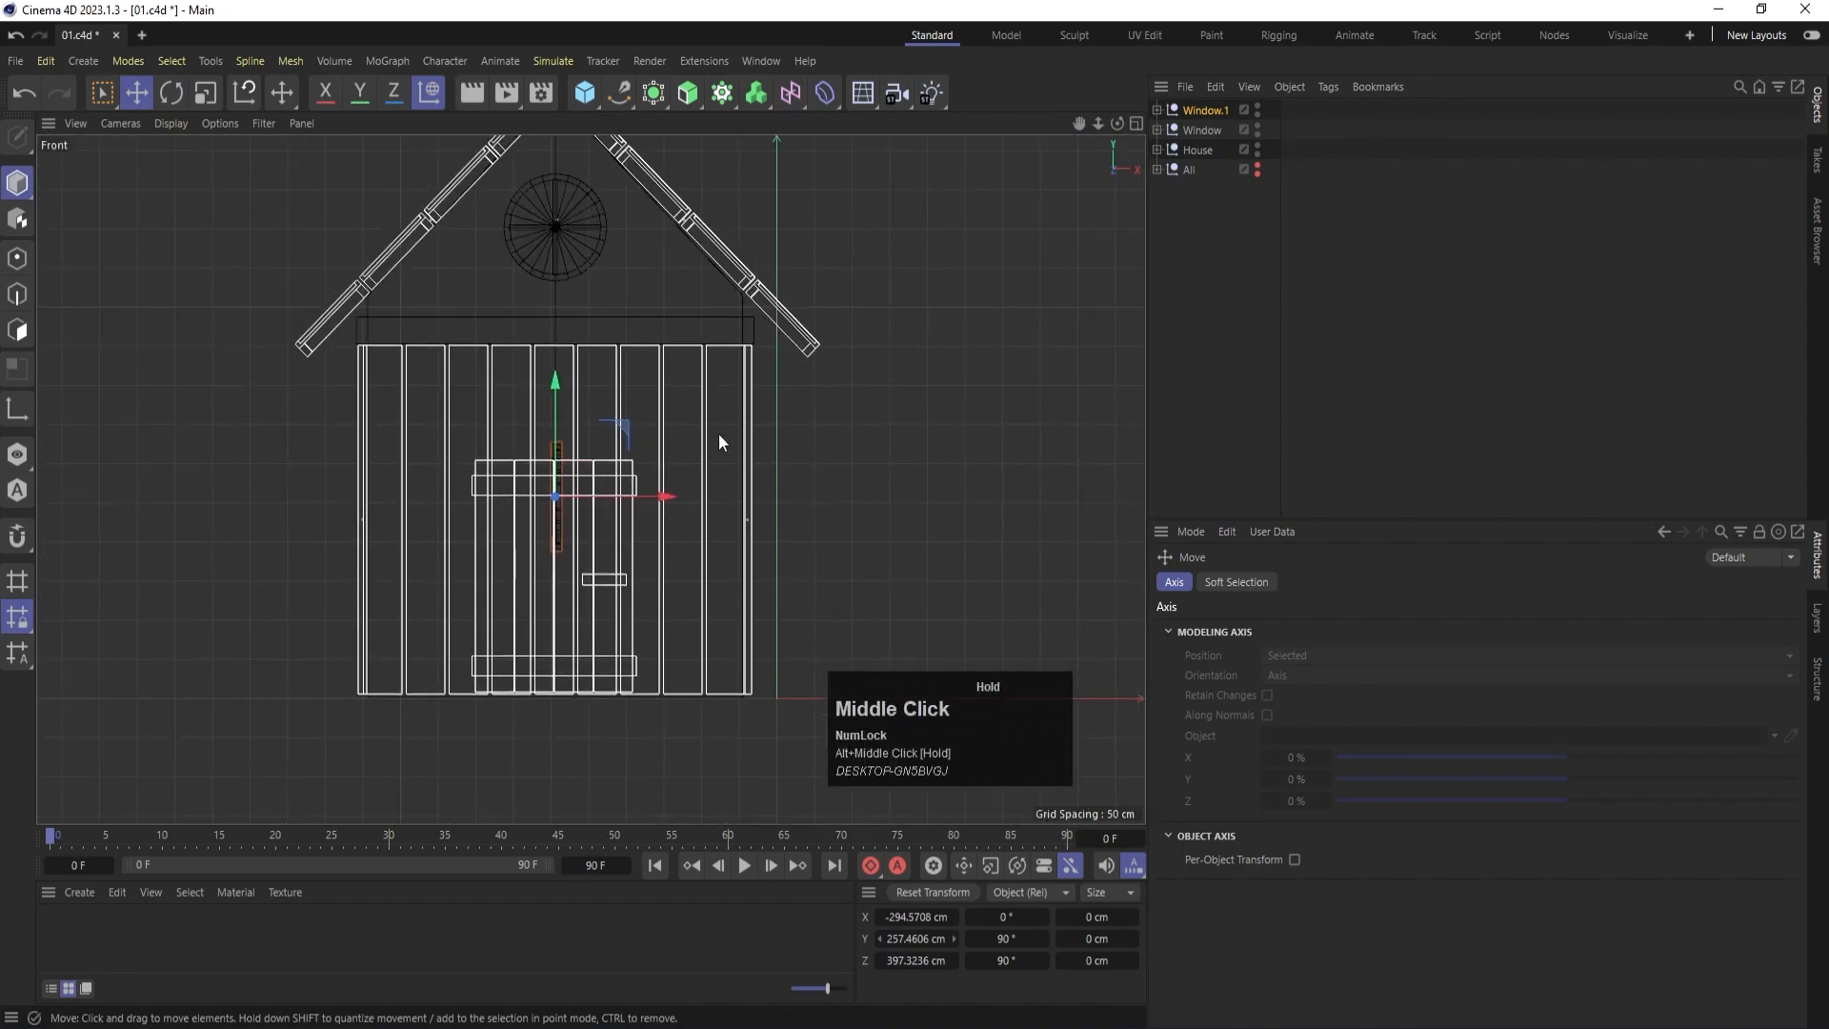
pyautogui.moveTo(661, 502); pyautogui.dragTo(861, 515)
pyautogui.middleClick(852, 447)
pyautogui.middleClick(455, 335)
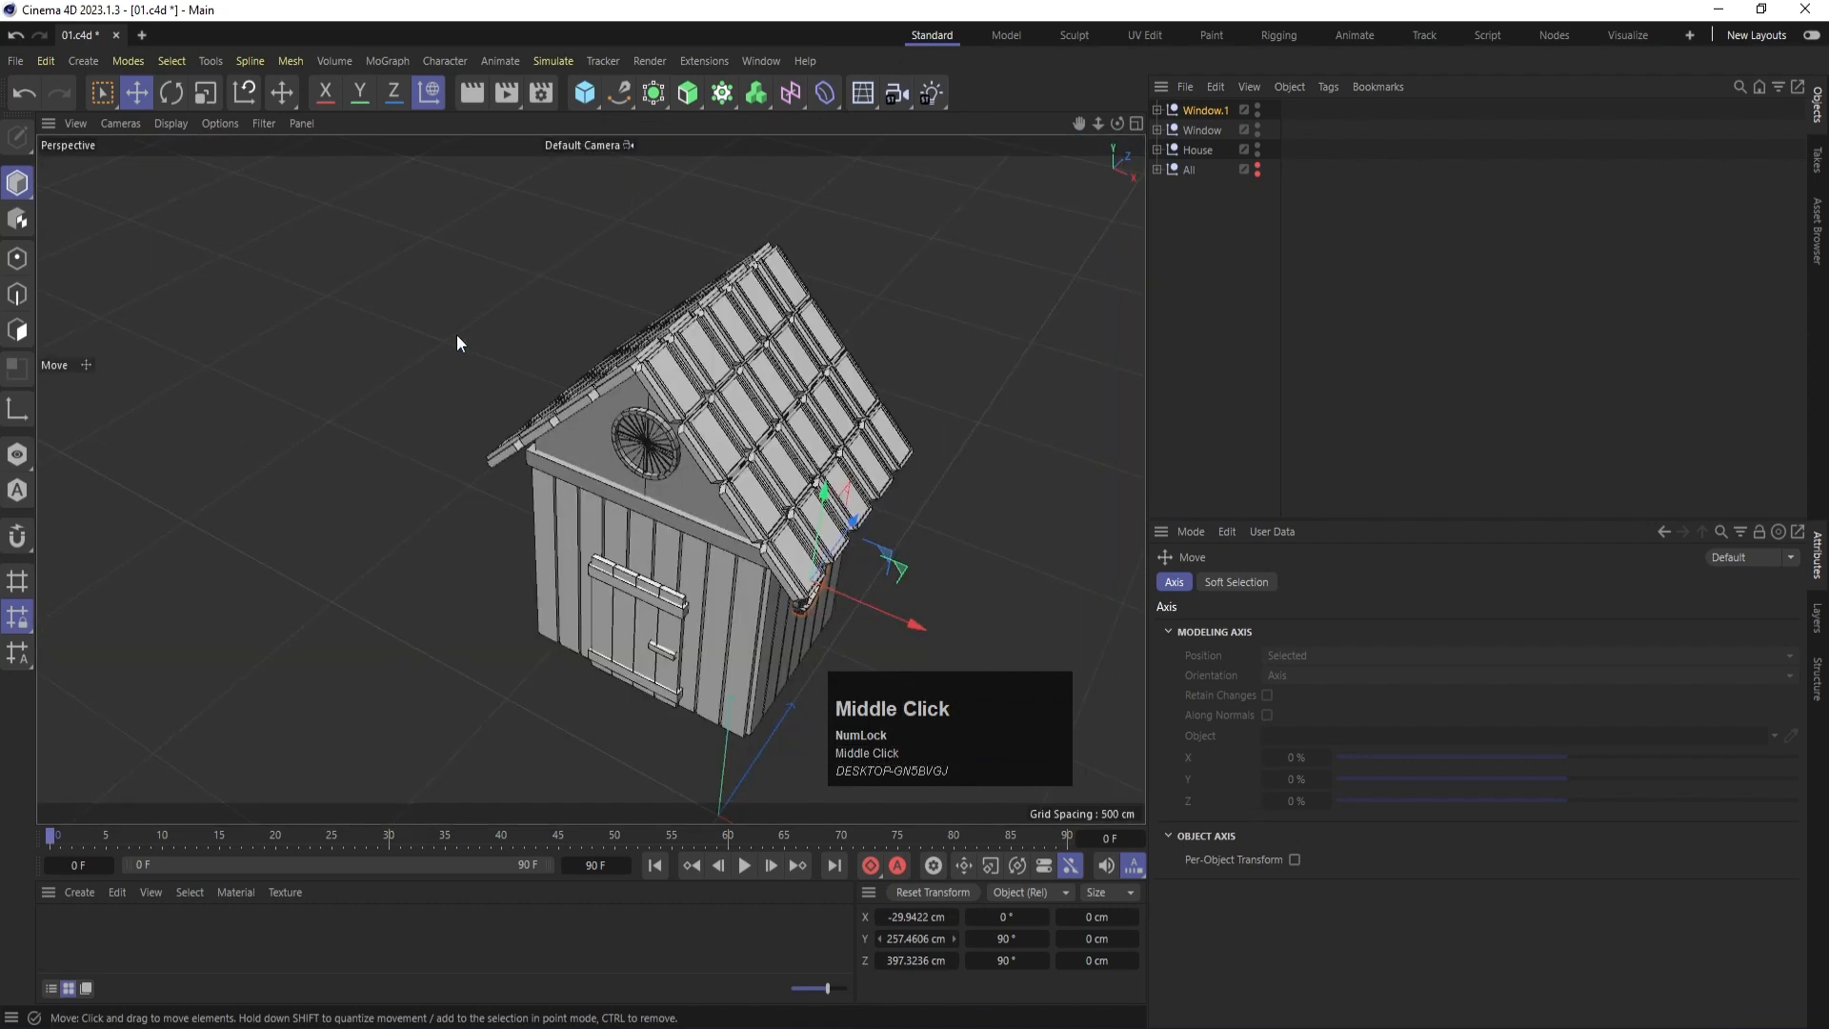
pyautogui.keyDown('alt'); pyautogui.moveTo(886, 619); pyautogui.dragTo(838, 533); pyautogui.keyUp('alt')
pyautogui.keyDown('alt'); pyautogui.moveTo(805, 500); pyautogui.dragTo(645, 252, button='middle'); pyautogui.keyUp('alt')
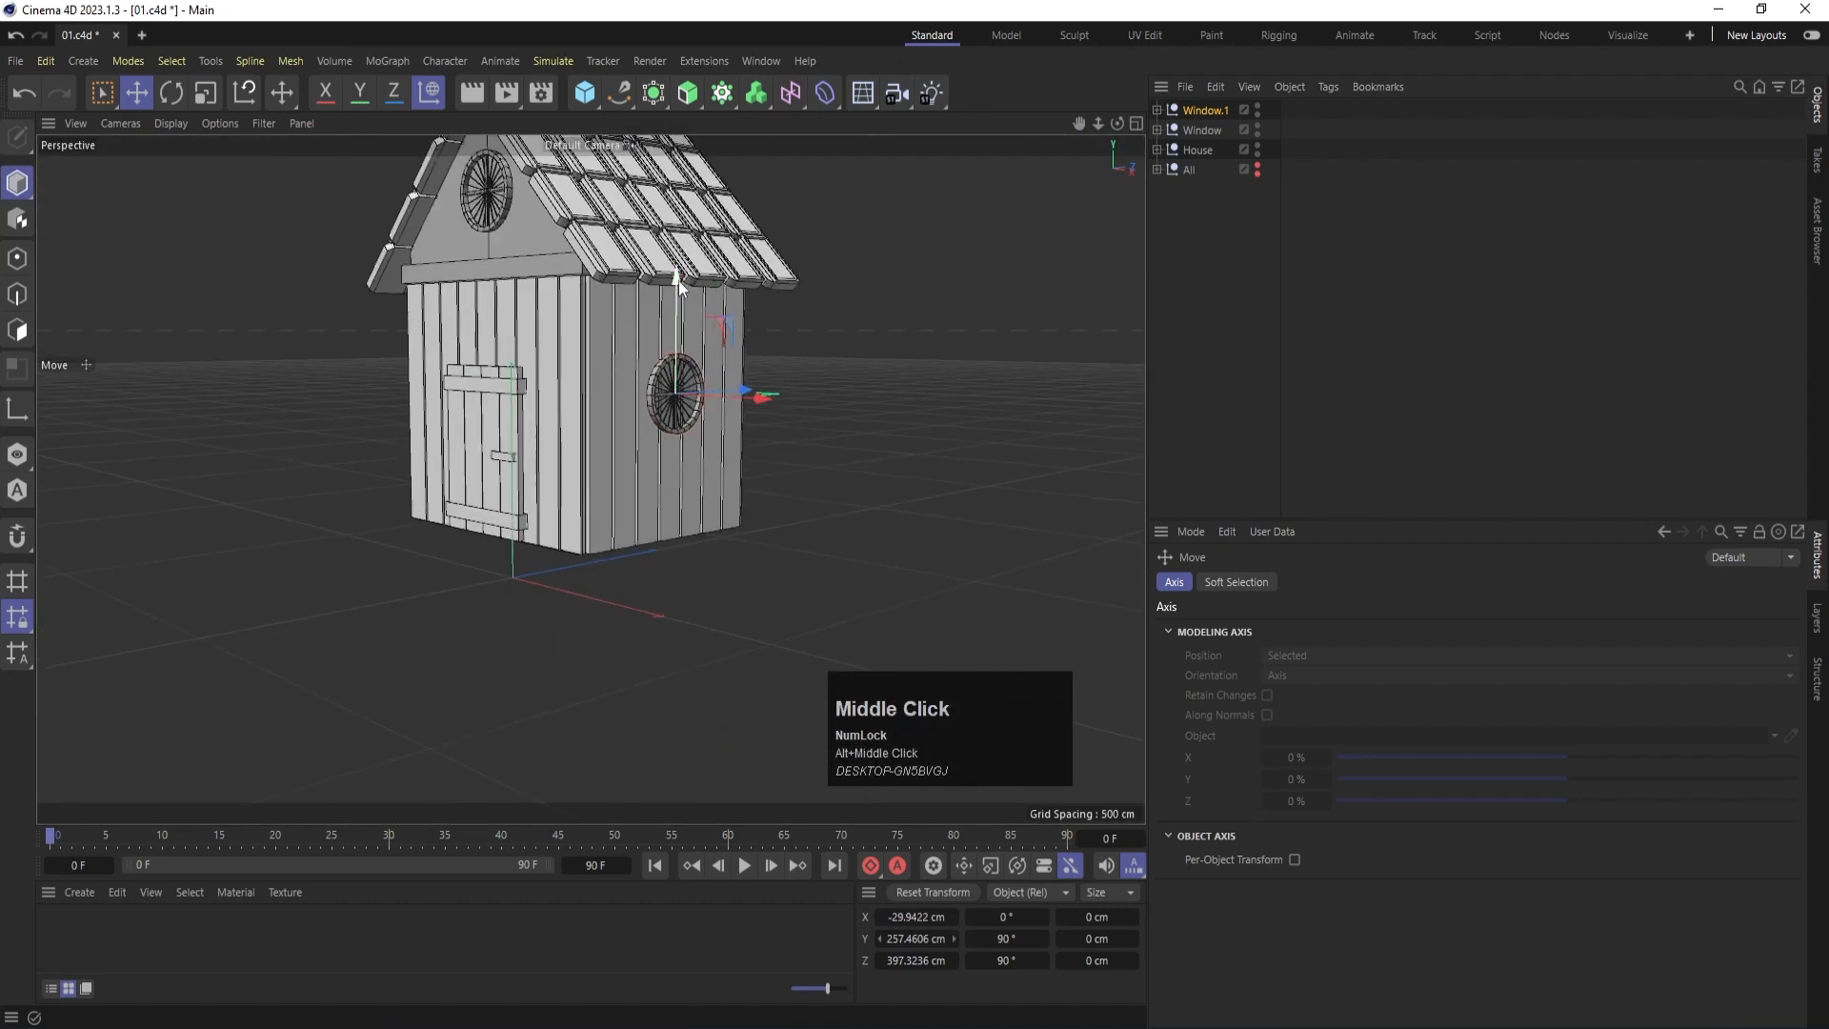
# Lower the side window to about Y 239 cm and scale it up uniformly.
pyautogui.moveTo(678, 281); pyautogui.dragTo(1020, 344)
pyautogui.press('t')
pyautogui.scroll(8, 716, 380)
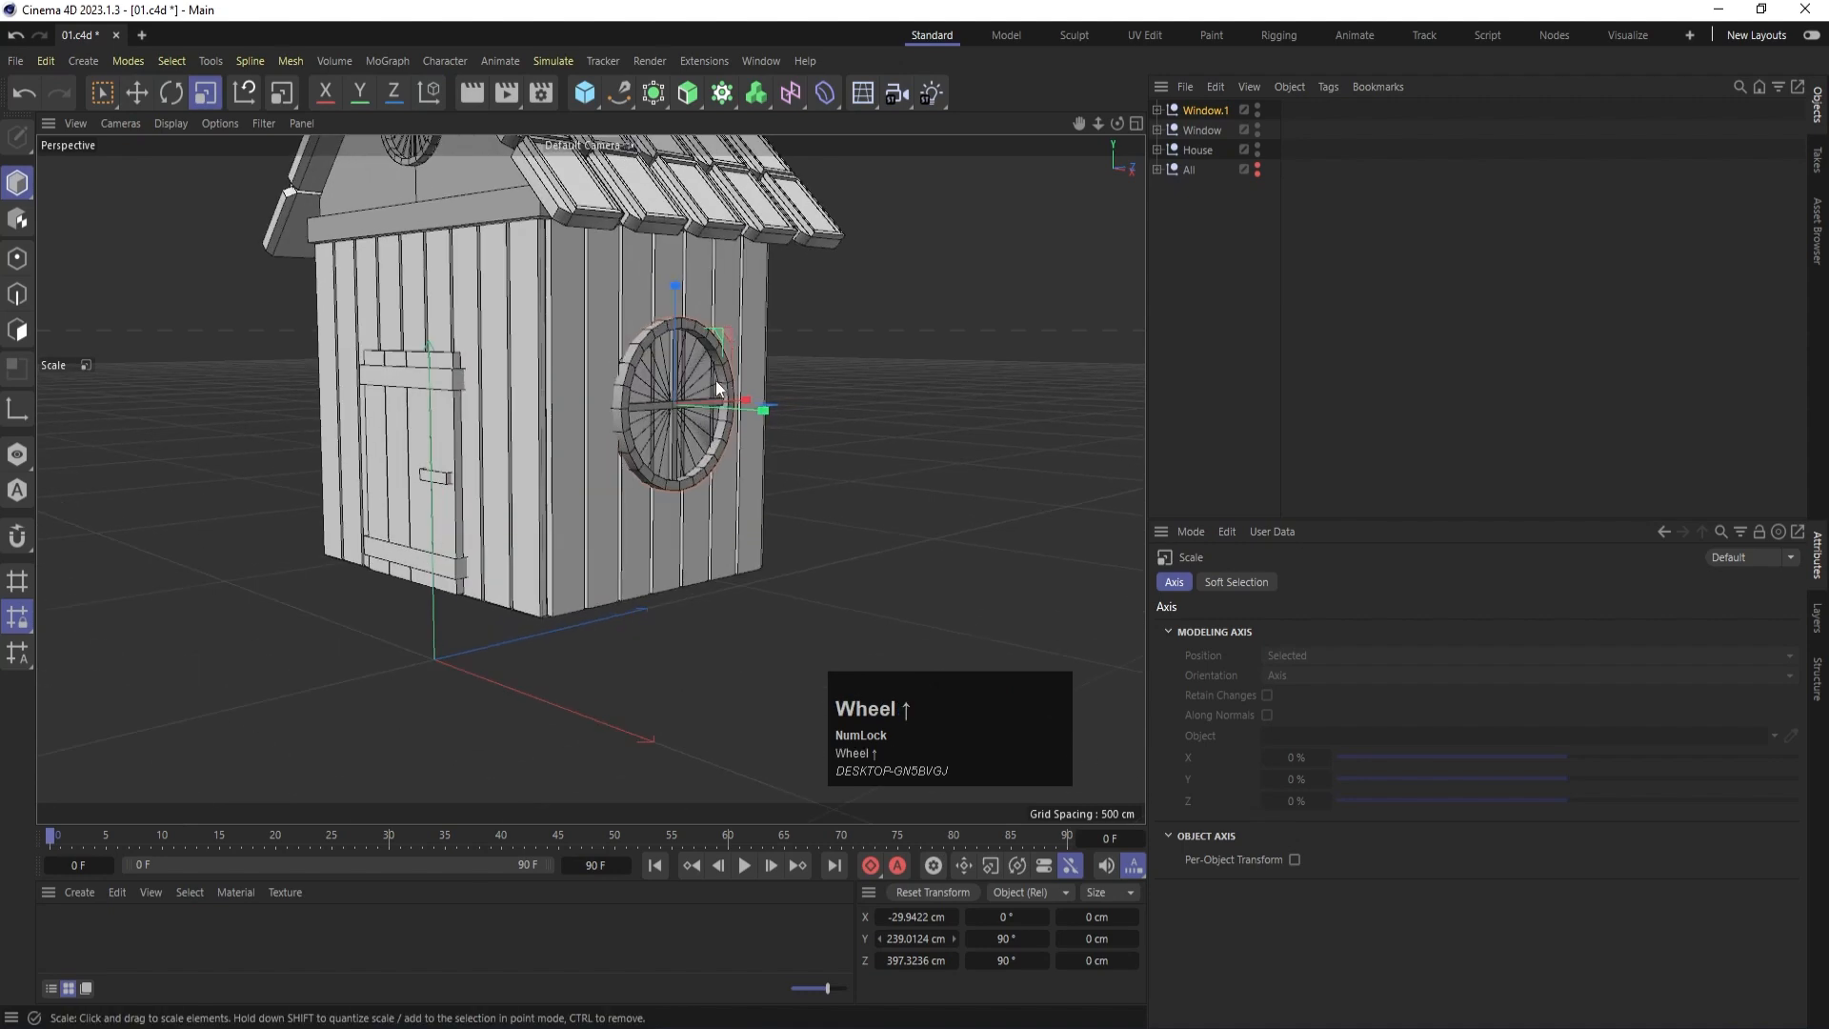
# Nudge the enlarged side window into place against the side wall and deselect it.
pyautogui.press('e')
pyautogui.click(666, 461)
pyautogui.moveTo(669, 463); pyautogui.dragTo(673, 462)
pyautogui.click(1243, 381)
# Save the project with both windows placed on the house.
pyautogui.scroll(-10, 627, 388)
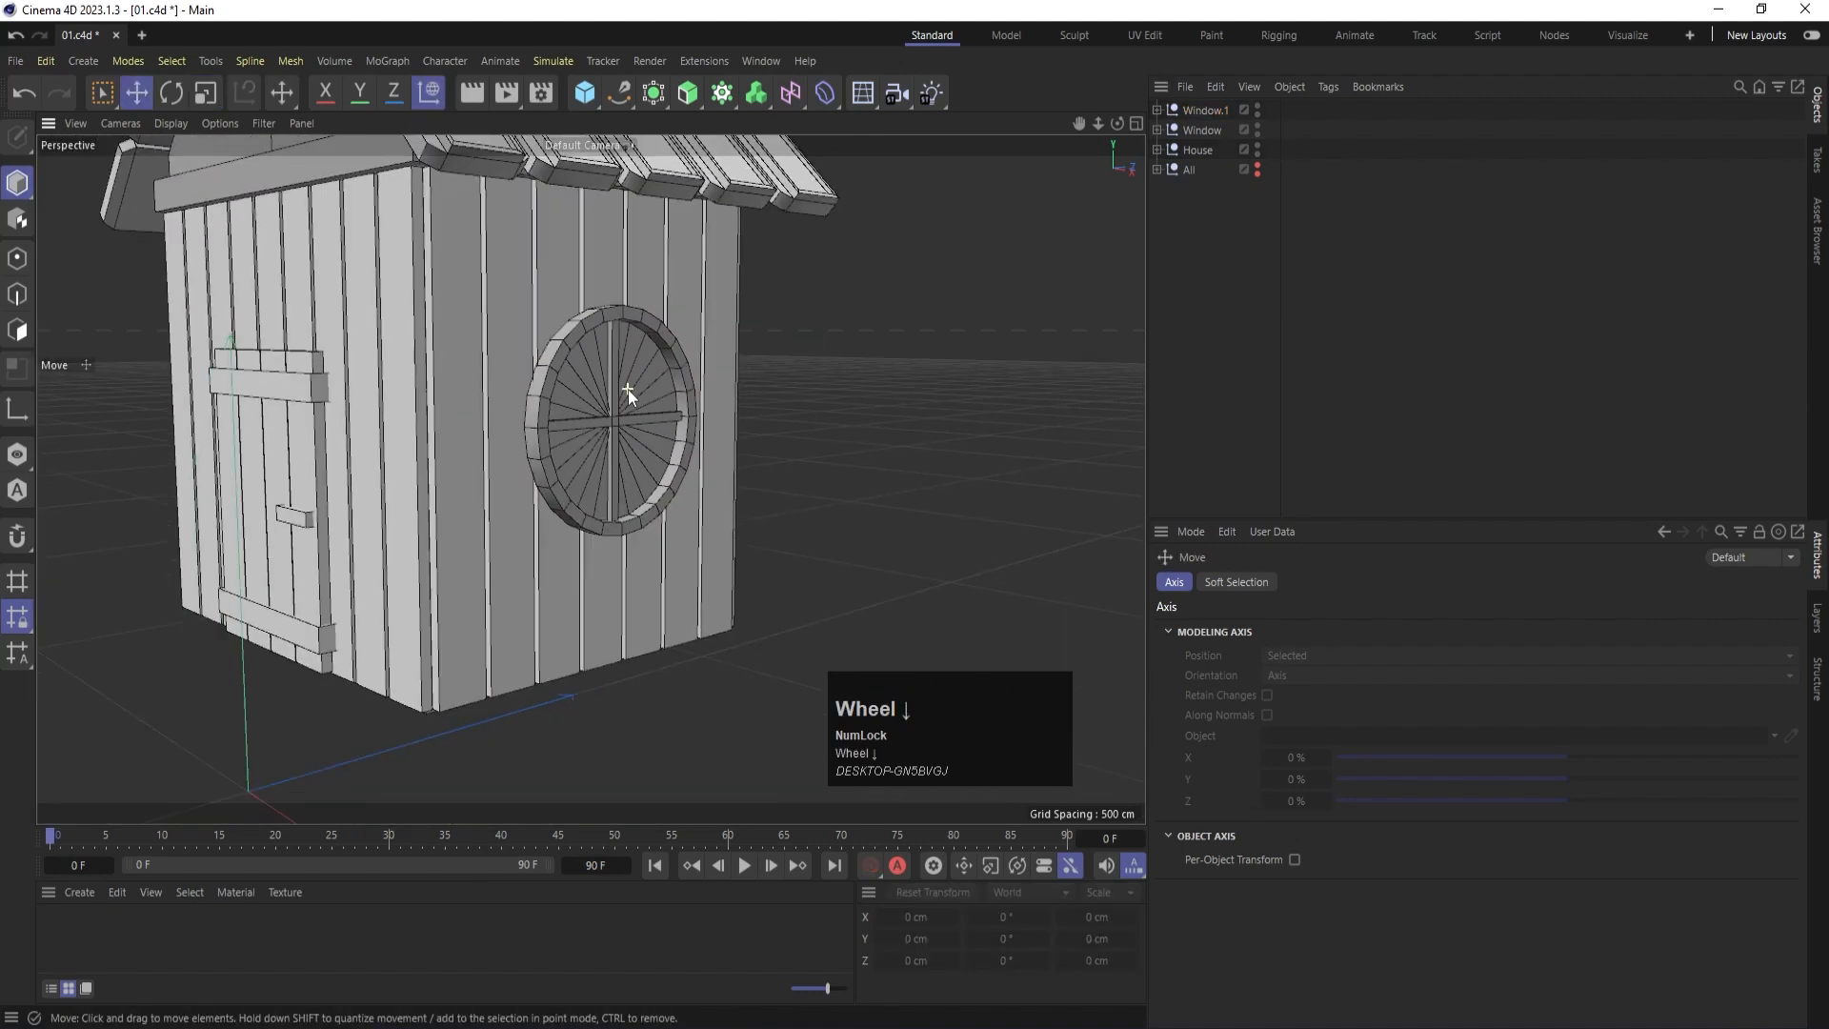
pyautogui.keyDown('alt'); pyautogui.moveTo(572, 355); pyautogui.dragTo(560, 350); pyautogui.keyUp('alt')
pyautogui.keyDown('alt'); pyautogui.moveTo(560, 351); pyautogui.dragTo(697, 423, button='middle'); pyautogui.keyUp('alt')
pyautogui.hotkey('ctrl', 's')
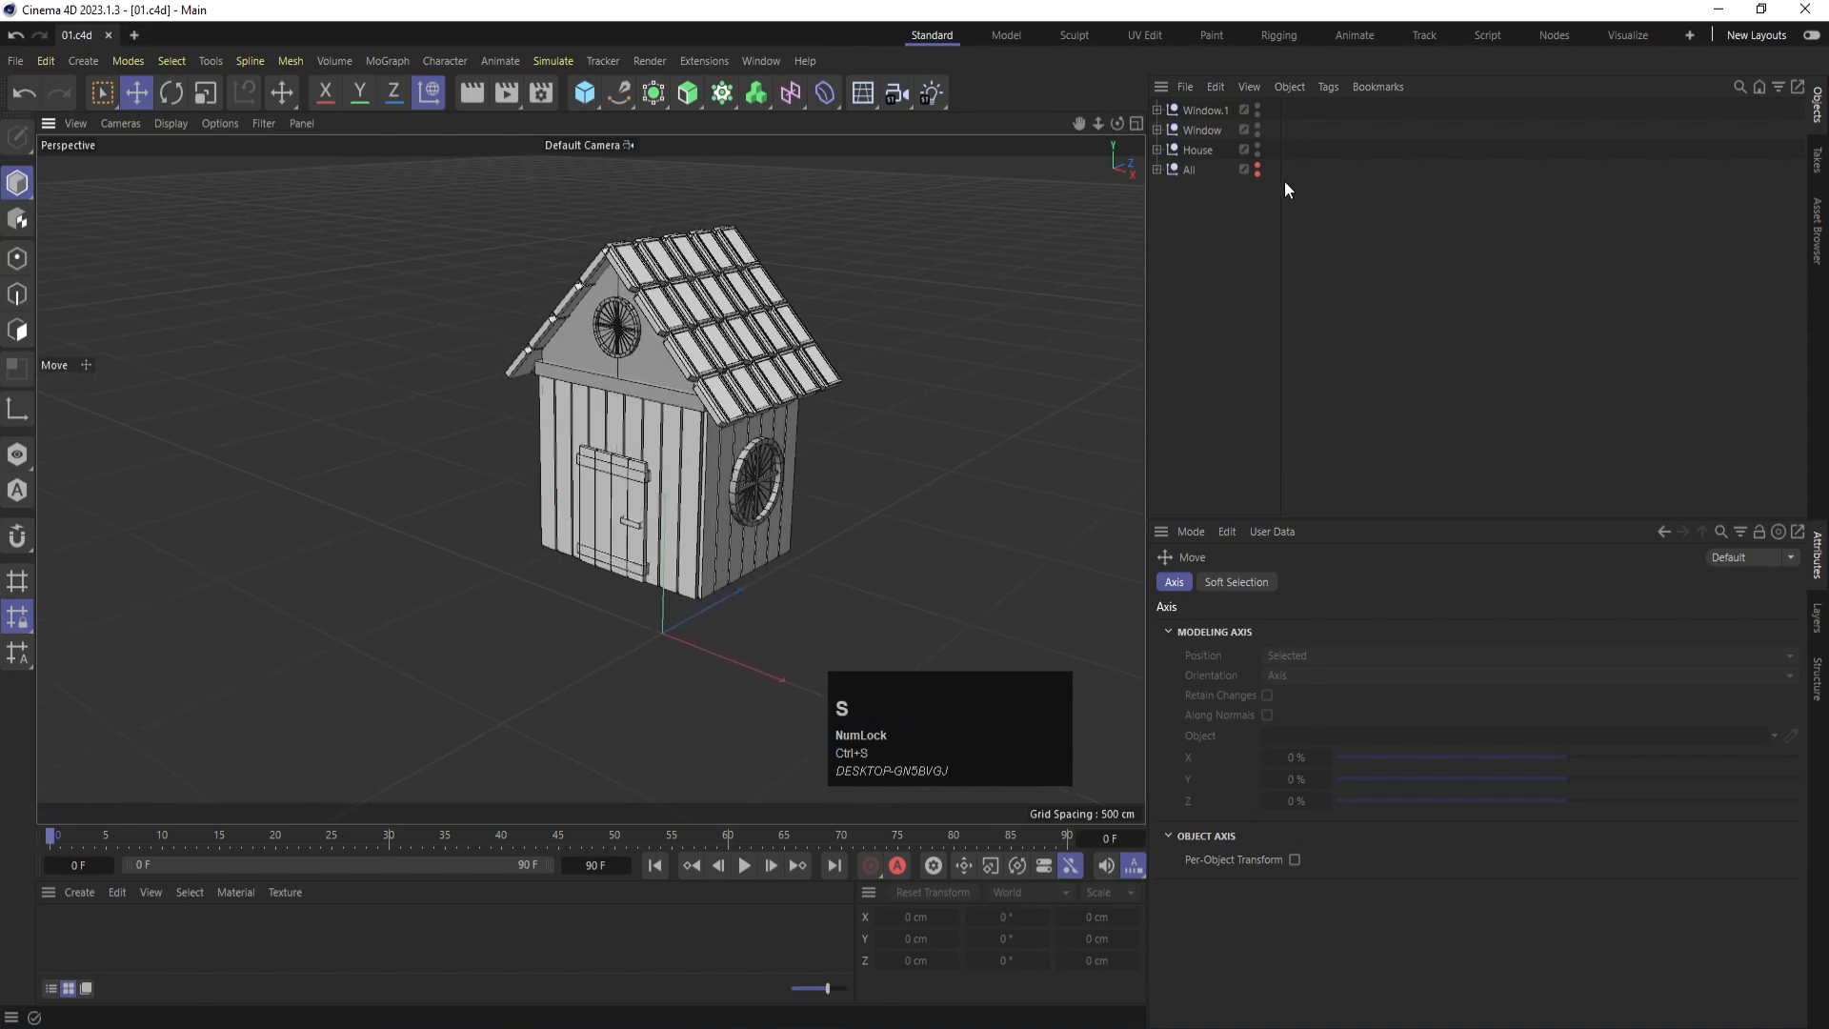
# Make the hidden All group visible so the platform, stairs, trees and lamps show around the house.
pyautogui.keyDown('alt'); pyautogui.click(1256, 173); pyautogui.keyUp('alt')
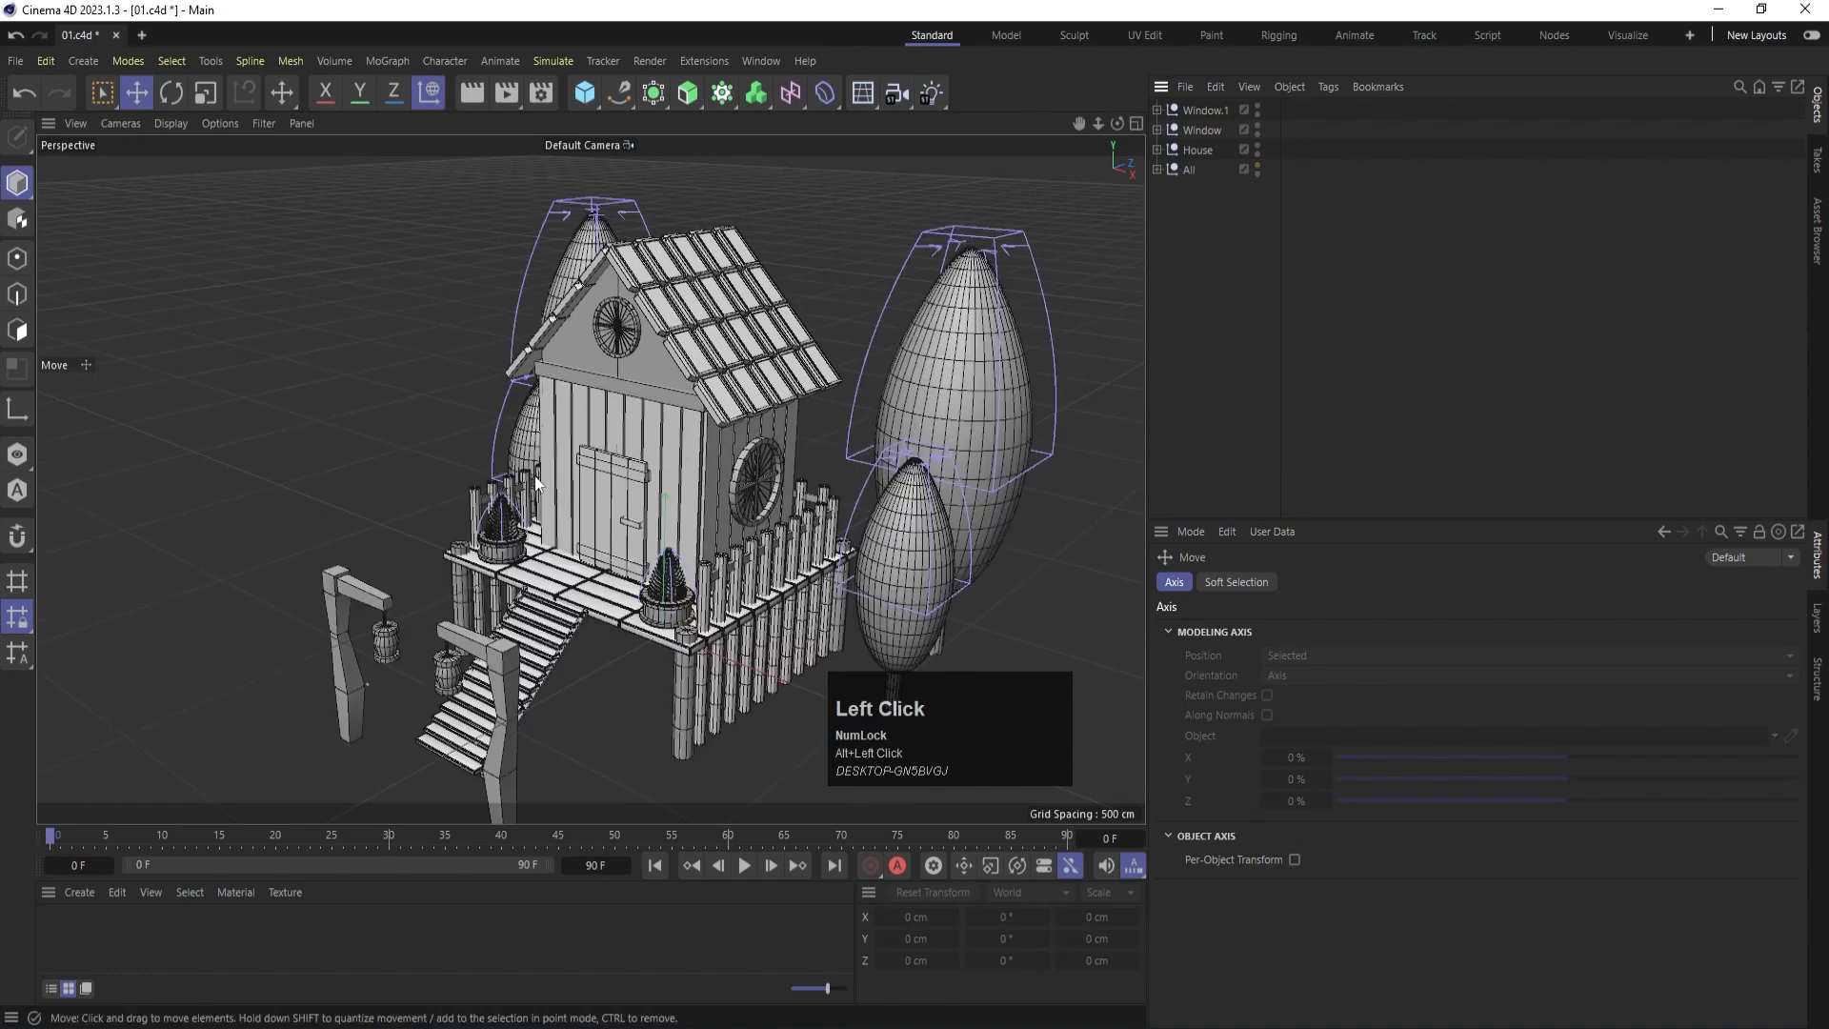
pyautogui.keyDown('alt'); pyautogui.scroll(-2, 638, 472); pyautogui.keyUp('alt')
pyautogui.keyDown('alt'); pyautogui.scroll(-1, 638, 473); pyautogui.keyUp('alt')
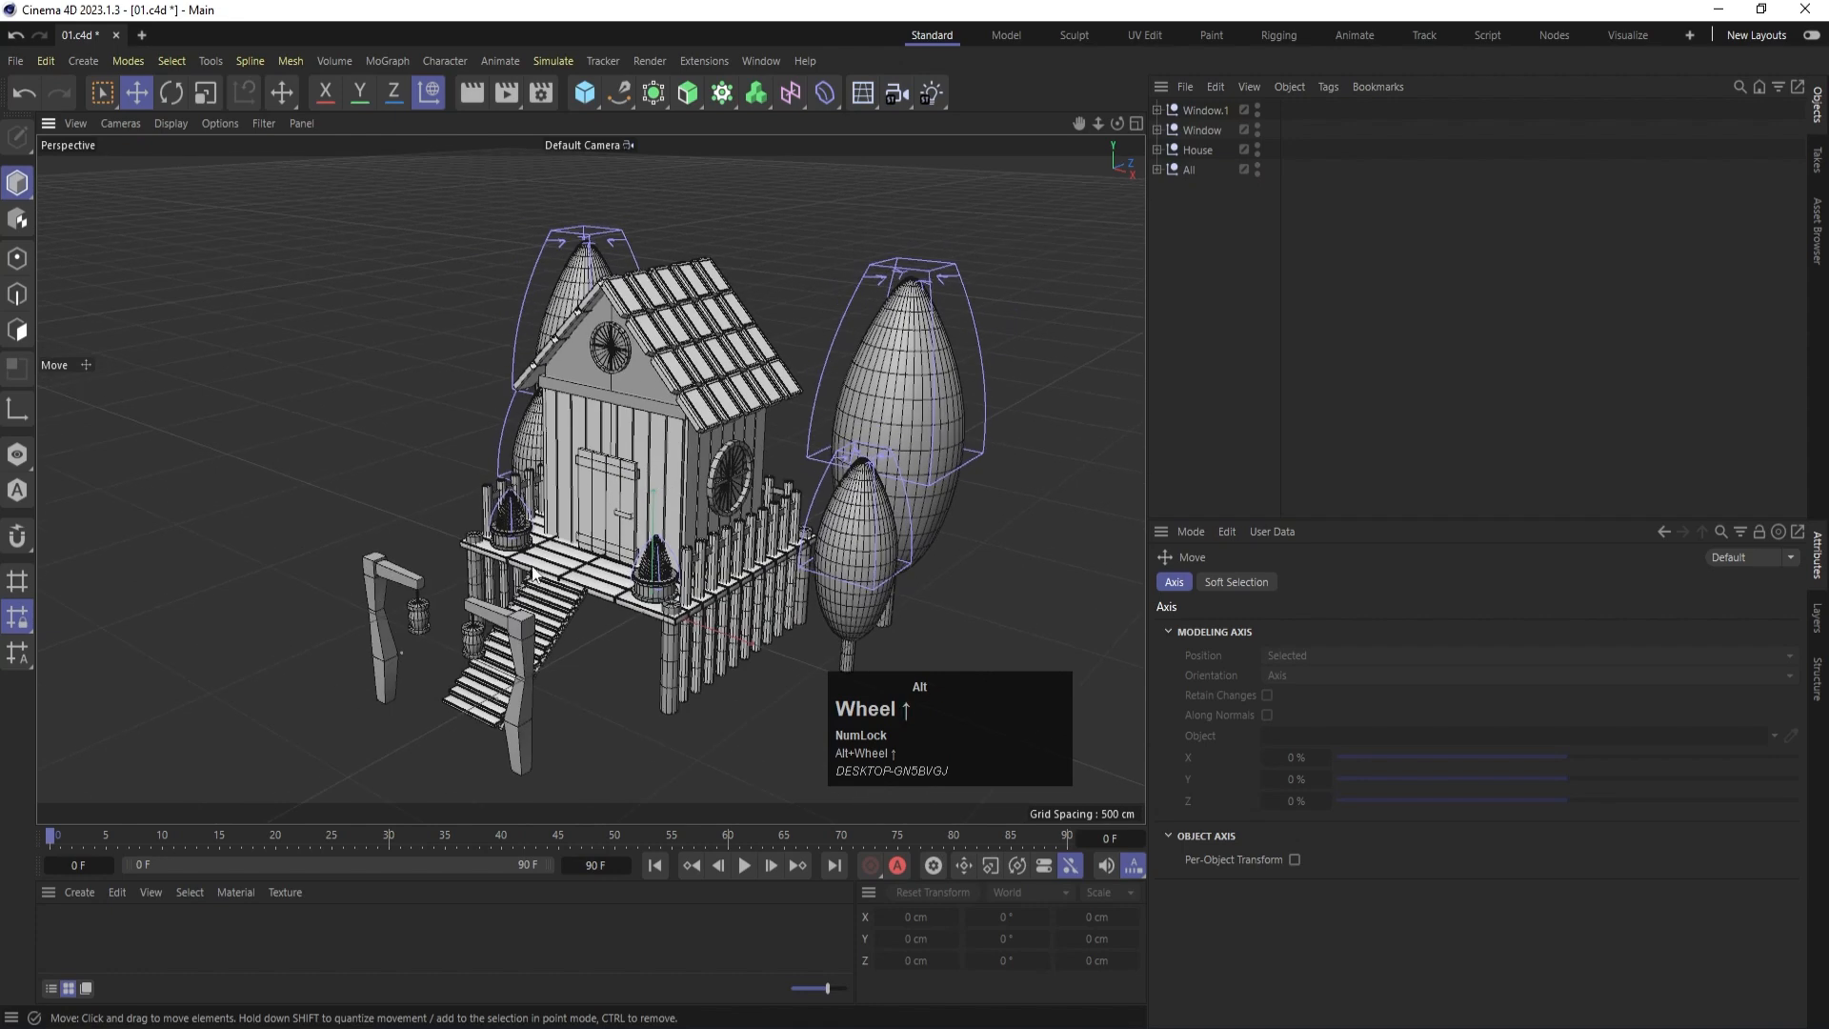
pyautogui.keyDown('alt'); pyautogui.moveTo(639, 473); pyautogui.dragTo(684, 369); pyautogui.keyUp('alt')
pyautogui.keyDown('alt'); pyautogui.moveTo(684, 369); pyautogui.dragTo(583, 370, button='middle'); pyautogui.keyUp('alt')
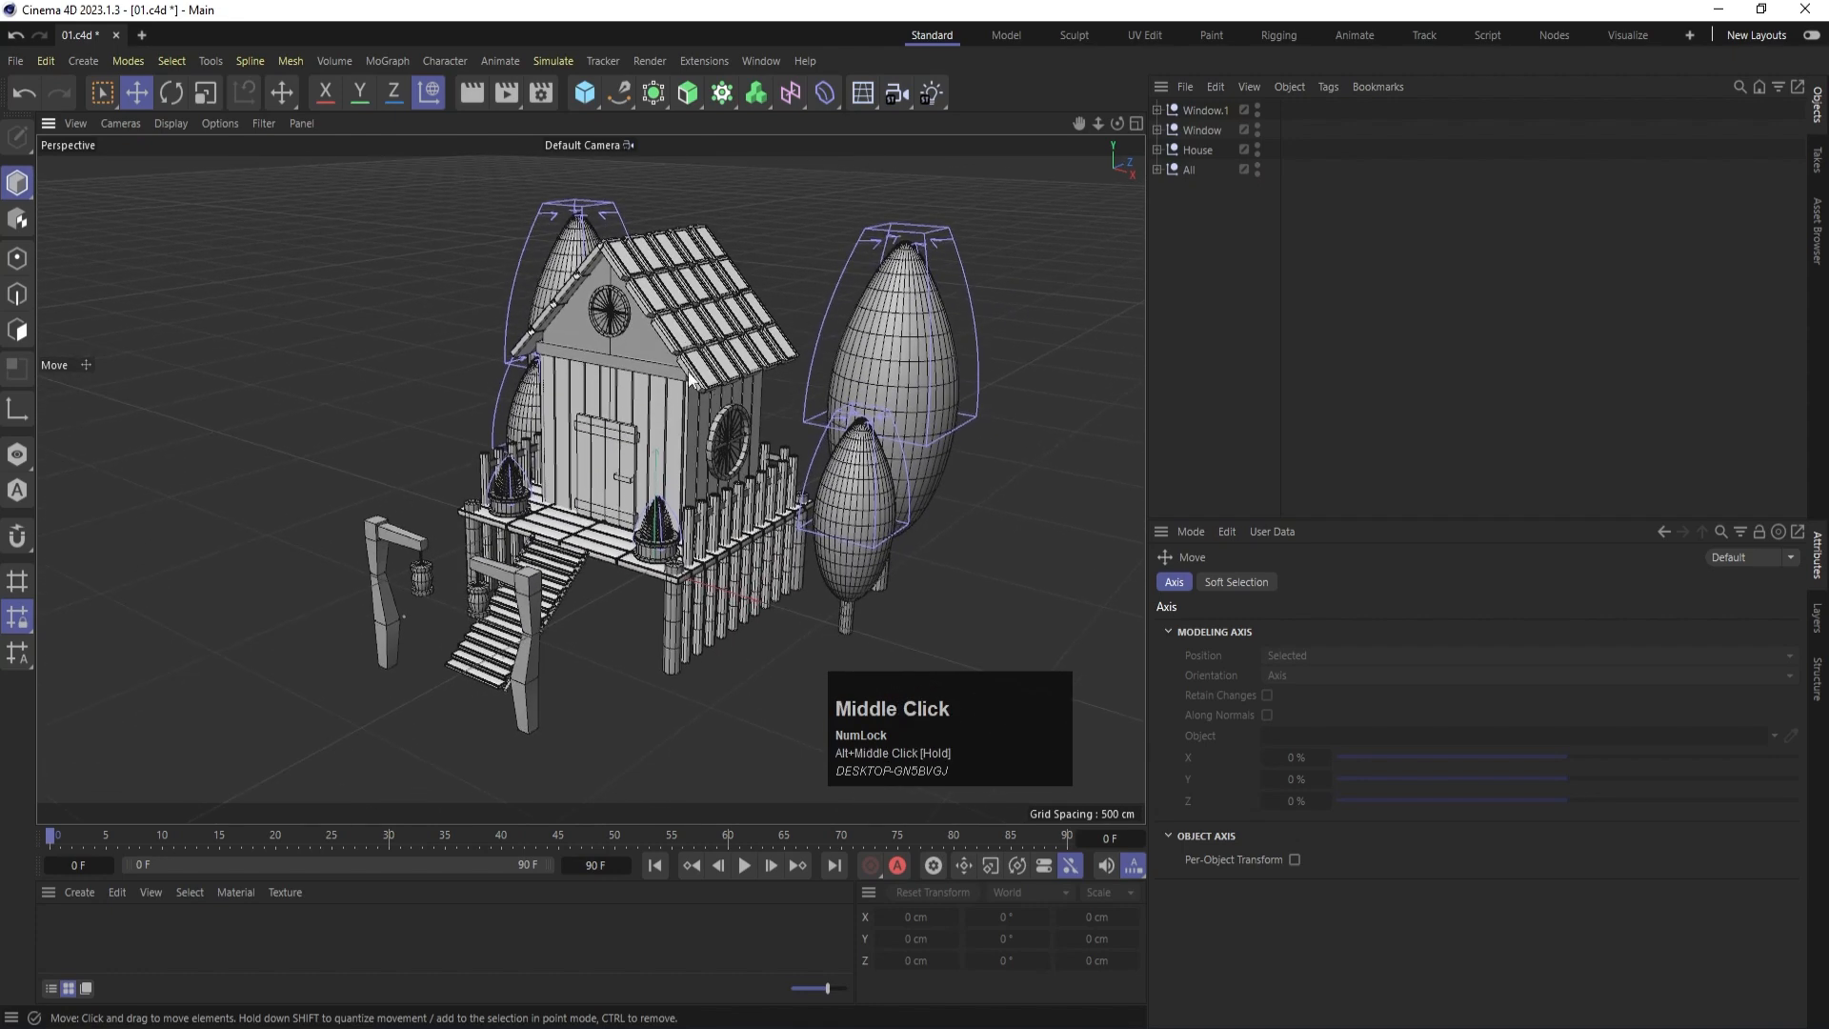
# Move the House, Window and Window.1 groups into the All group and collapse it.
pyautogui.click(1192, 150)
pyautogui.keyDown('shift'); pyautogui.click(1198, 129); pyautogui.keyUp('shift')
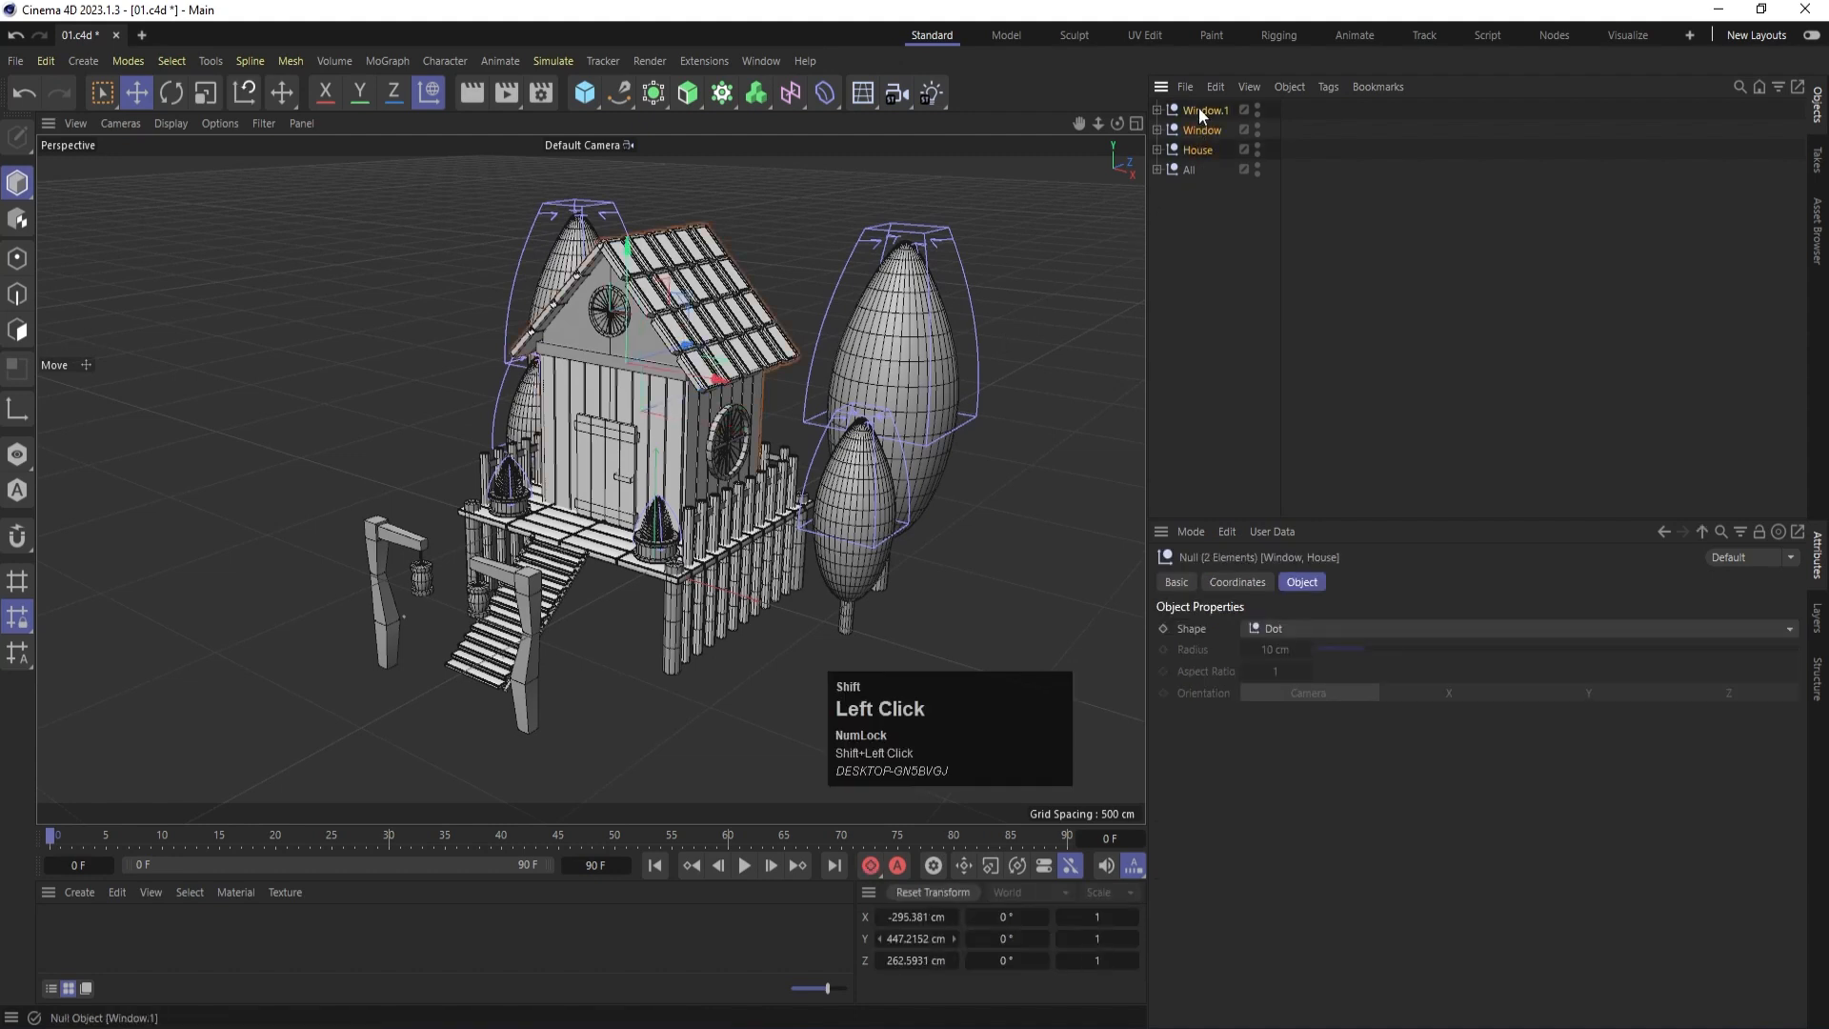
pyautogui.keyDown('shift'); pyautogui.click(1199, 109); pyautogui.keyUp('shift')
pyautogui.moveTo(1186, 152); pyautogui.dragTo(1199, 164)
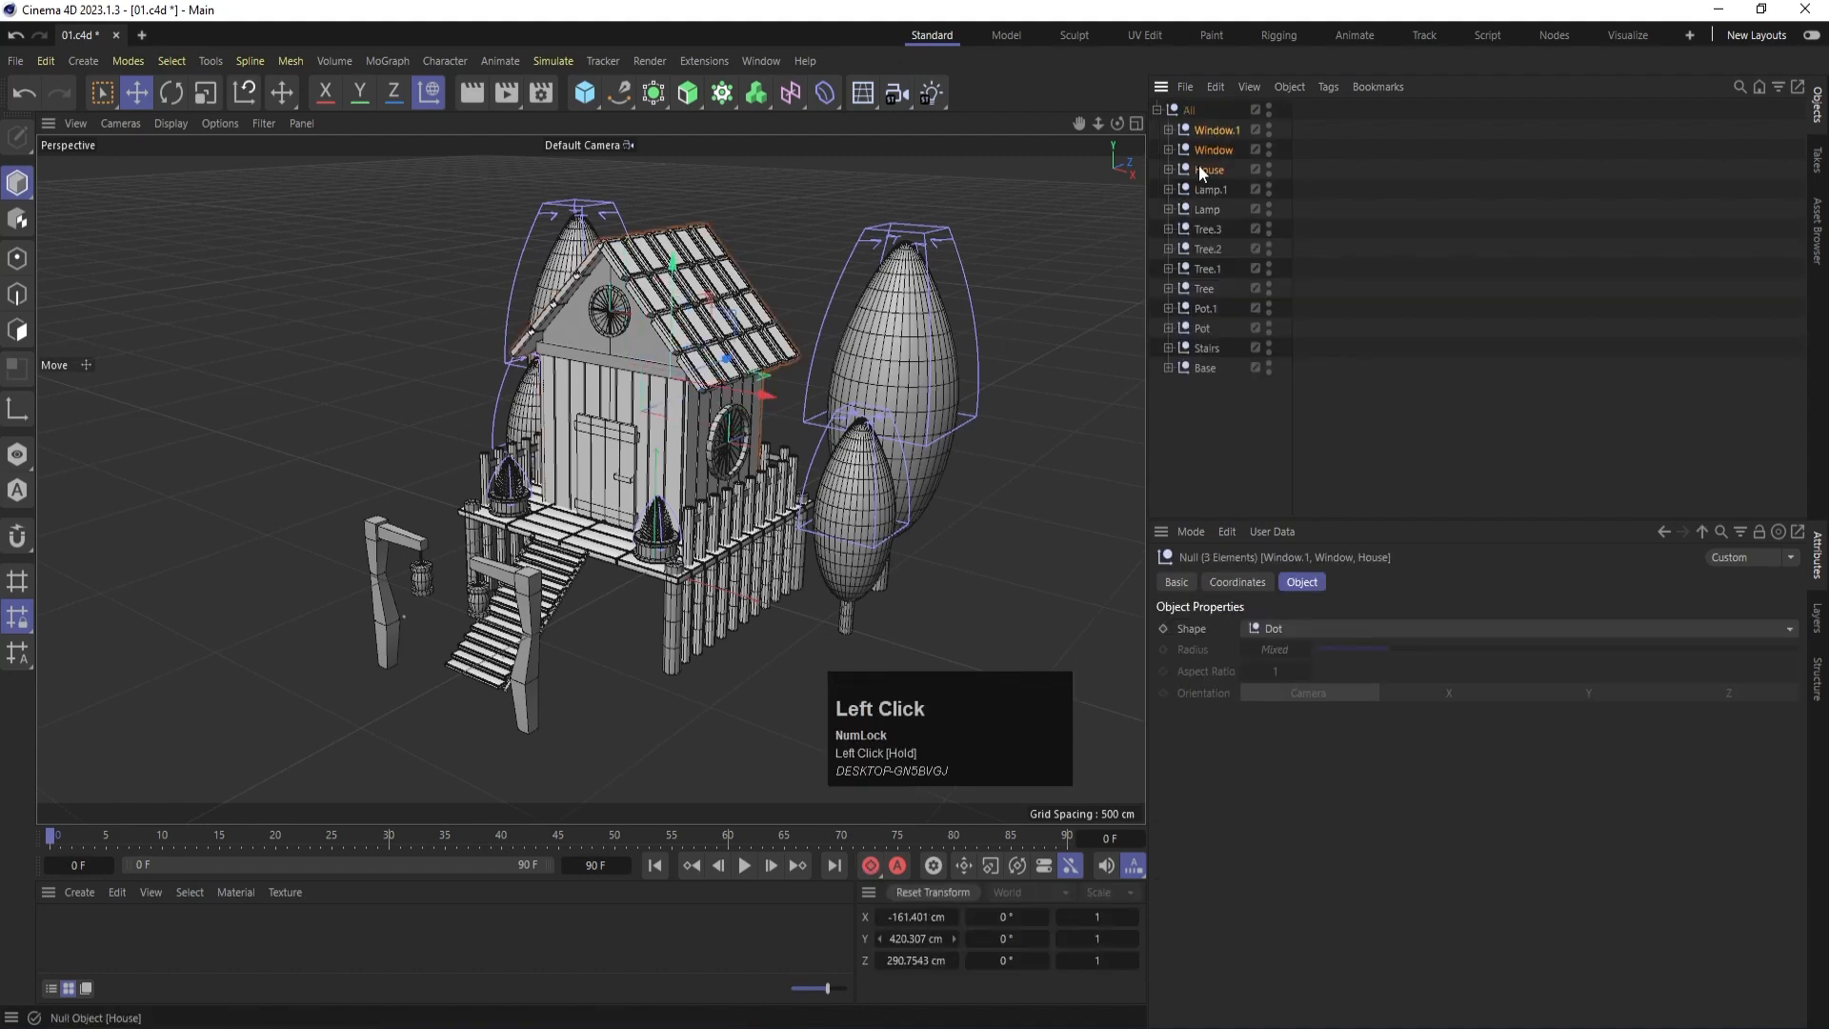
pyautogui.click(1156, 110)
pyautogui.click(1214, 198)
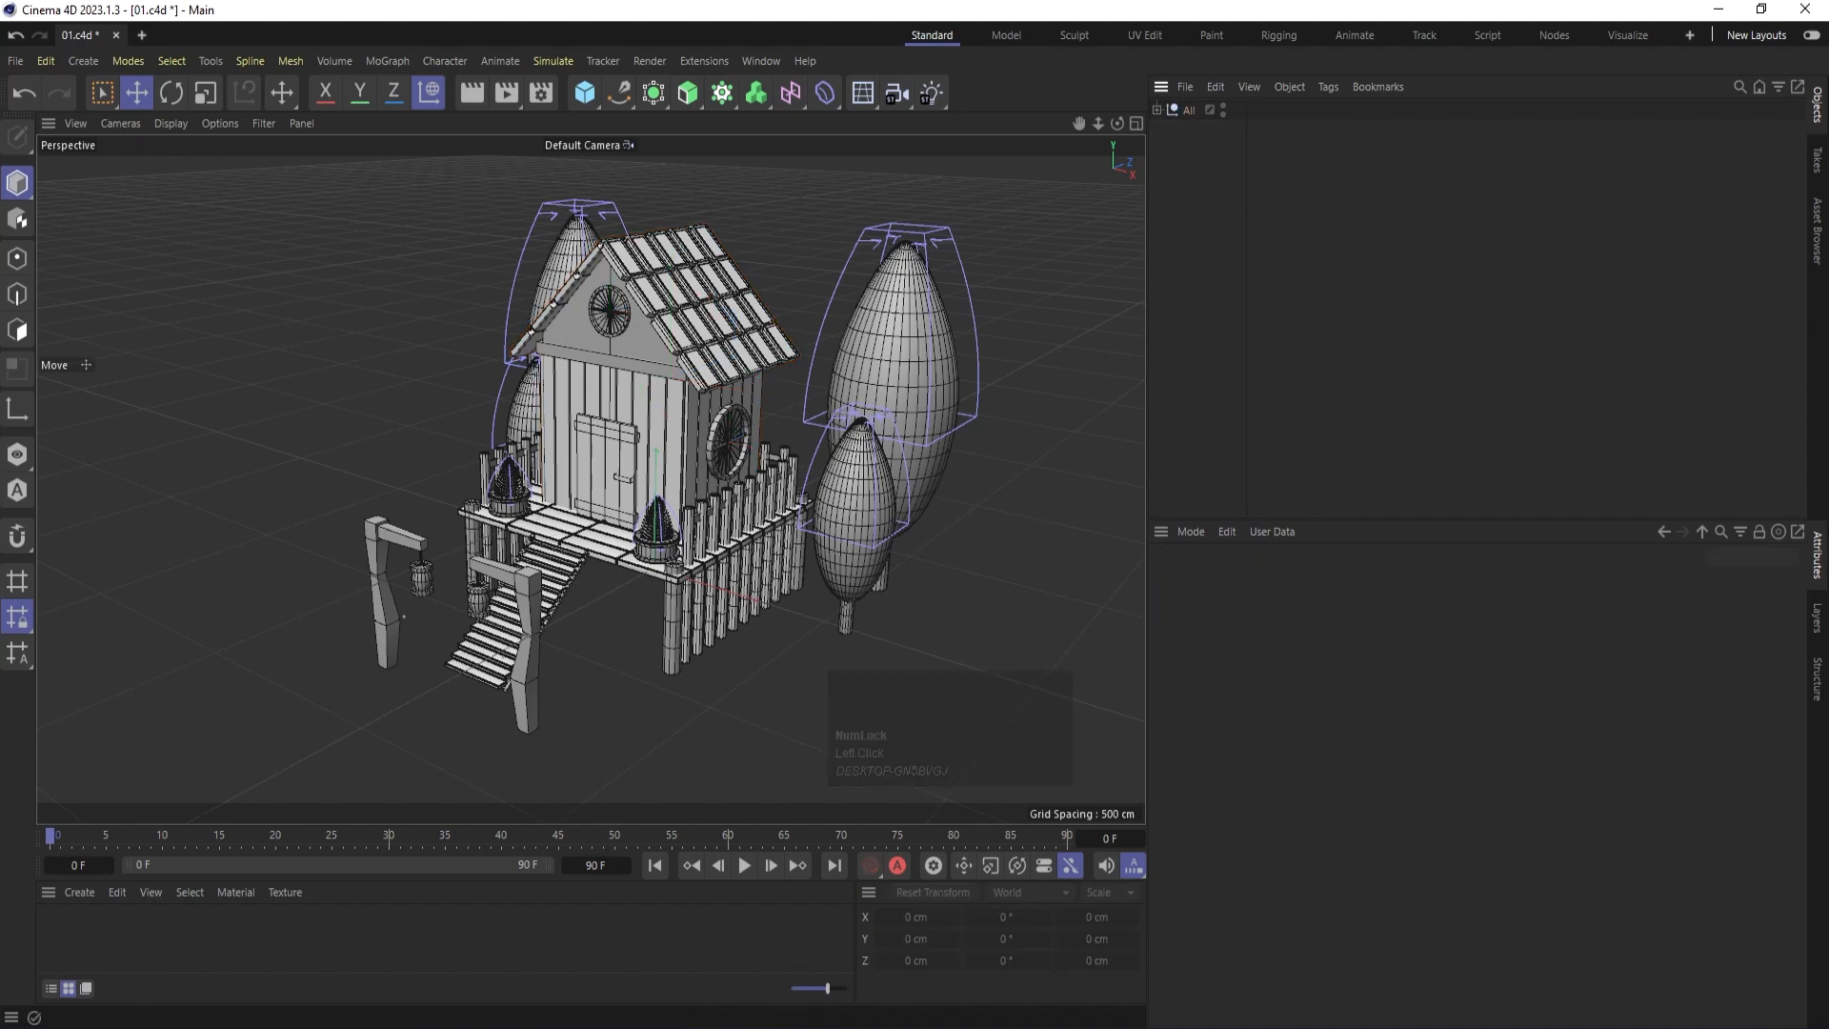
# Add a cube and move it behind the trees to about X -1384 cm, Z 1392.8 cm.
pyautogui.keyDown('alt'); pyautogui.moveTo(637, 587); pyautogui.dragTo(644, 557); pyautogui.keyUp('alt')
pyautogui.keyDown('alt'); pyautogui.moveTo(600, 629); pyautogui.dragTo(591, 631); pyautogui.keyUp('alt')
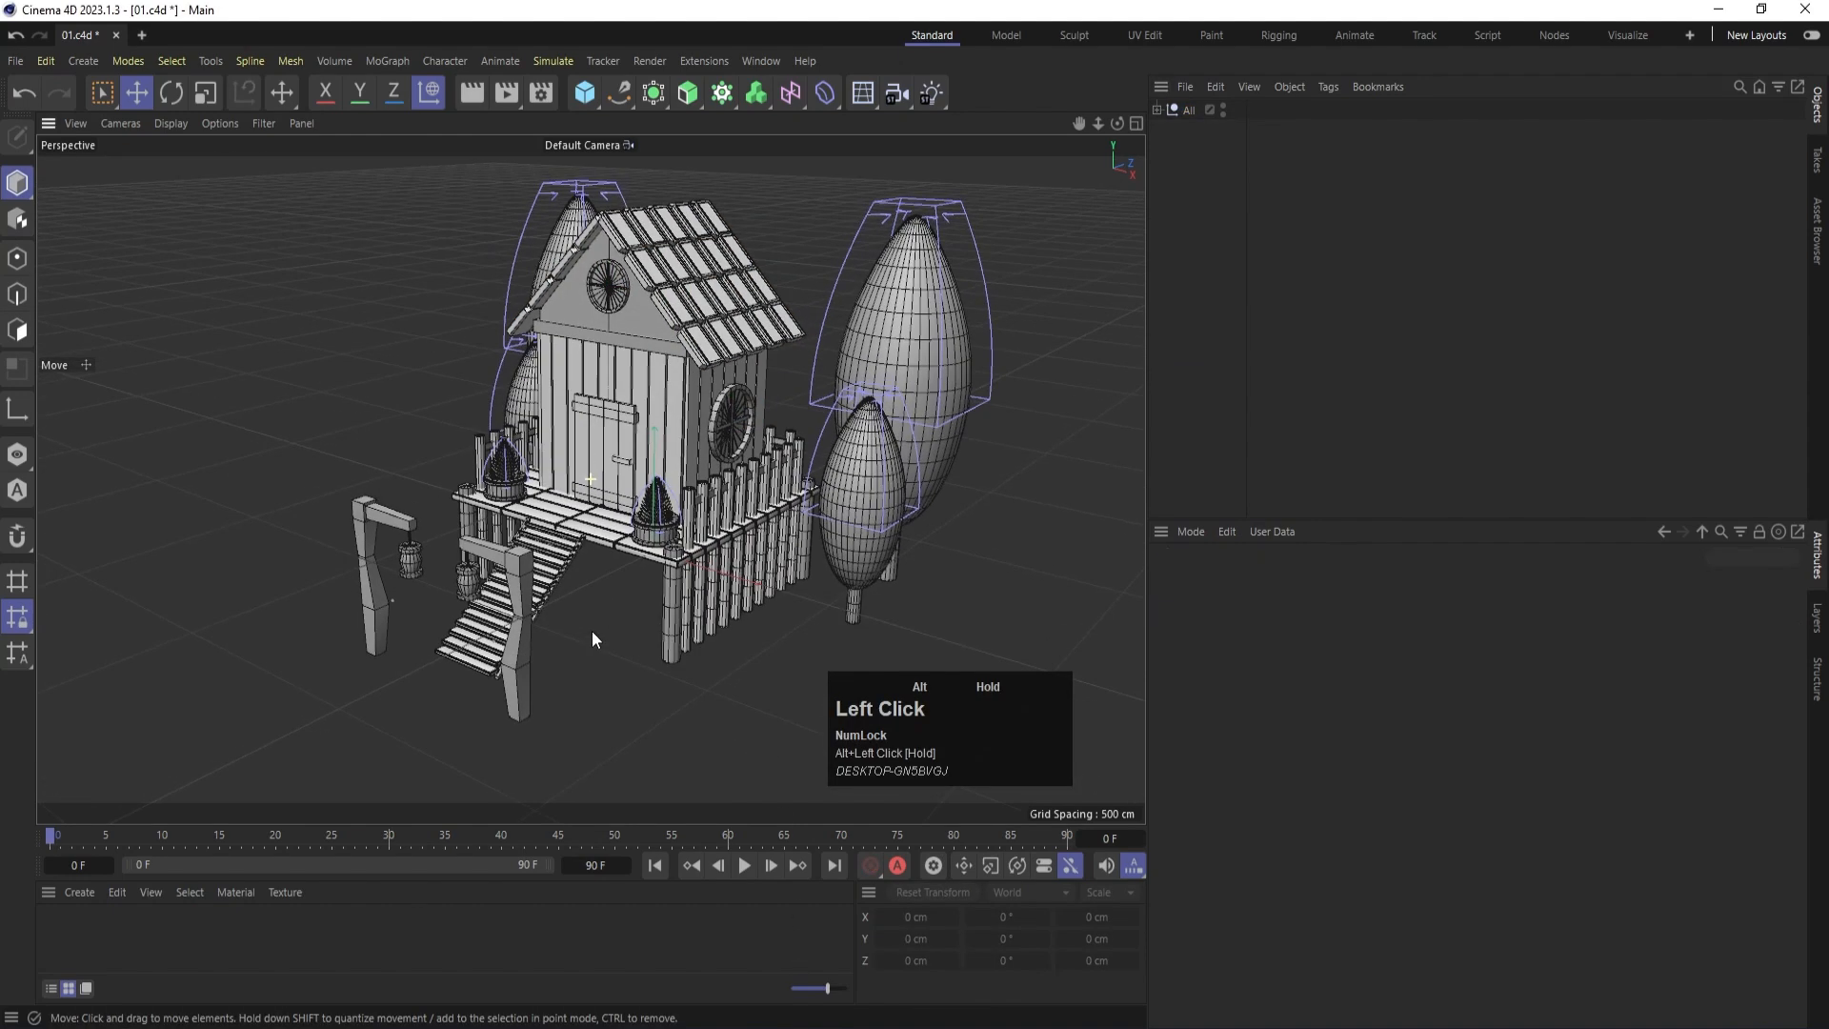
pyautogui.moveTo(514, 549)
pyautogui.keyDown('alt'); pyautogui.mouseDown(button='middle')
pyautogui.moveTo(523, 504)
pyautogui.moveTo(515, 542)
pyautogui.mouseUp(button='middle'); pyautogui.keyUp('alt')
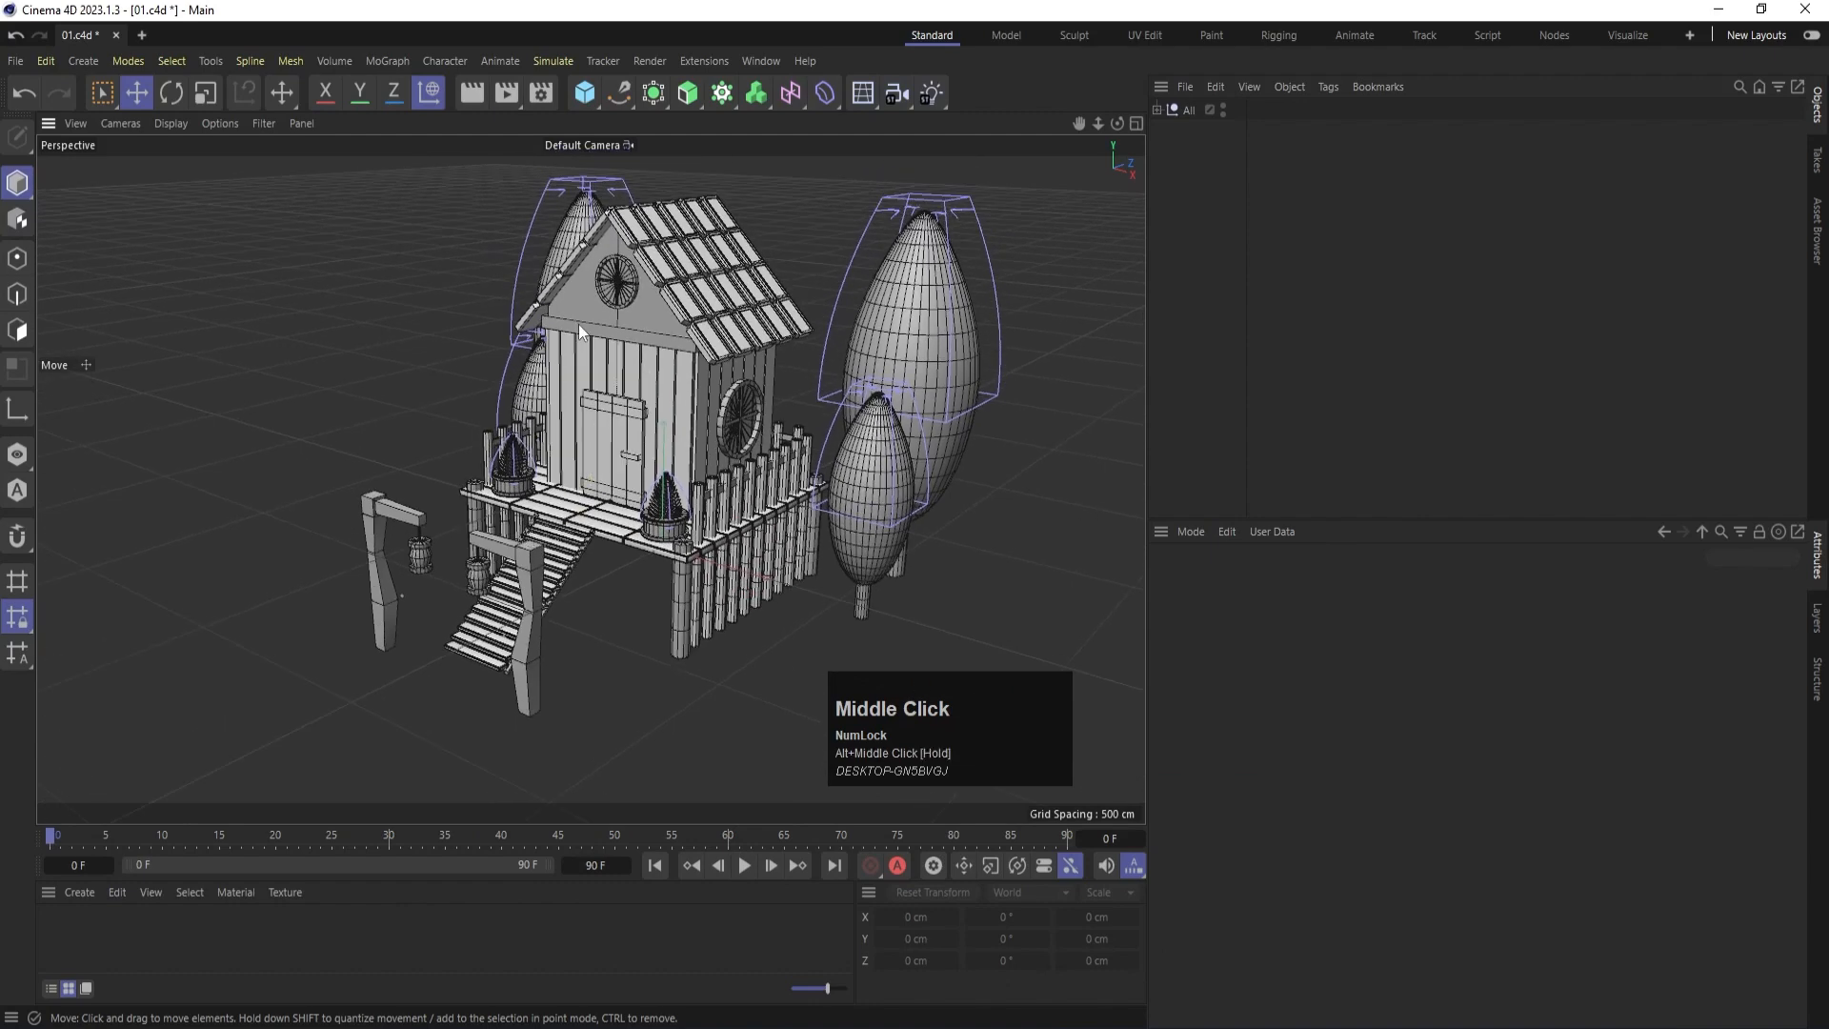
pyautogui.click(584, 92)
pyautogui.middleClick(722, 507)
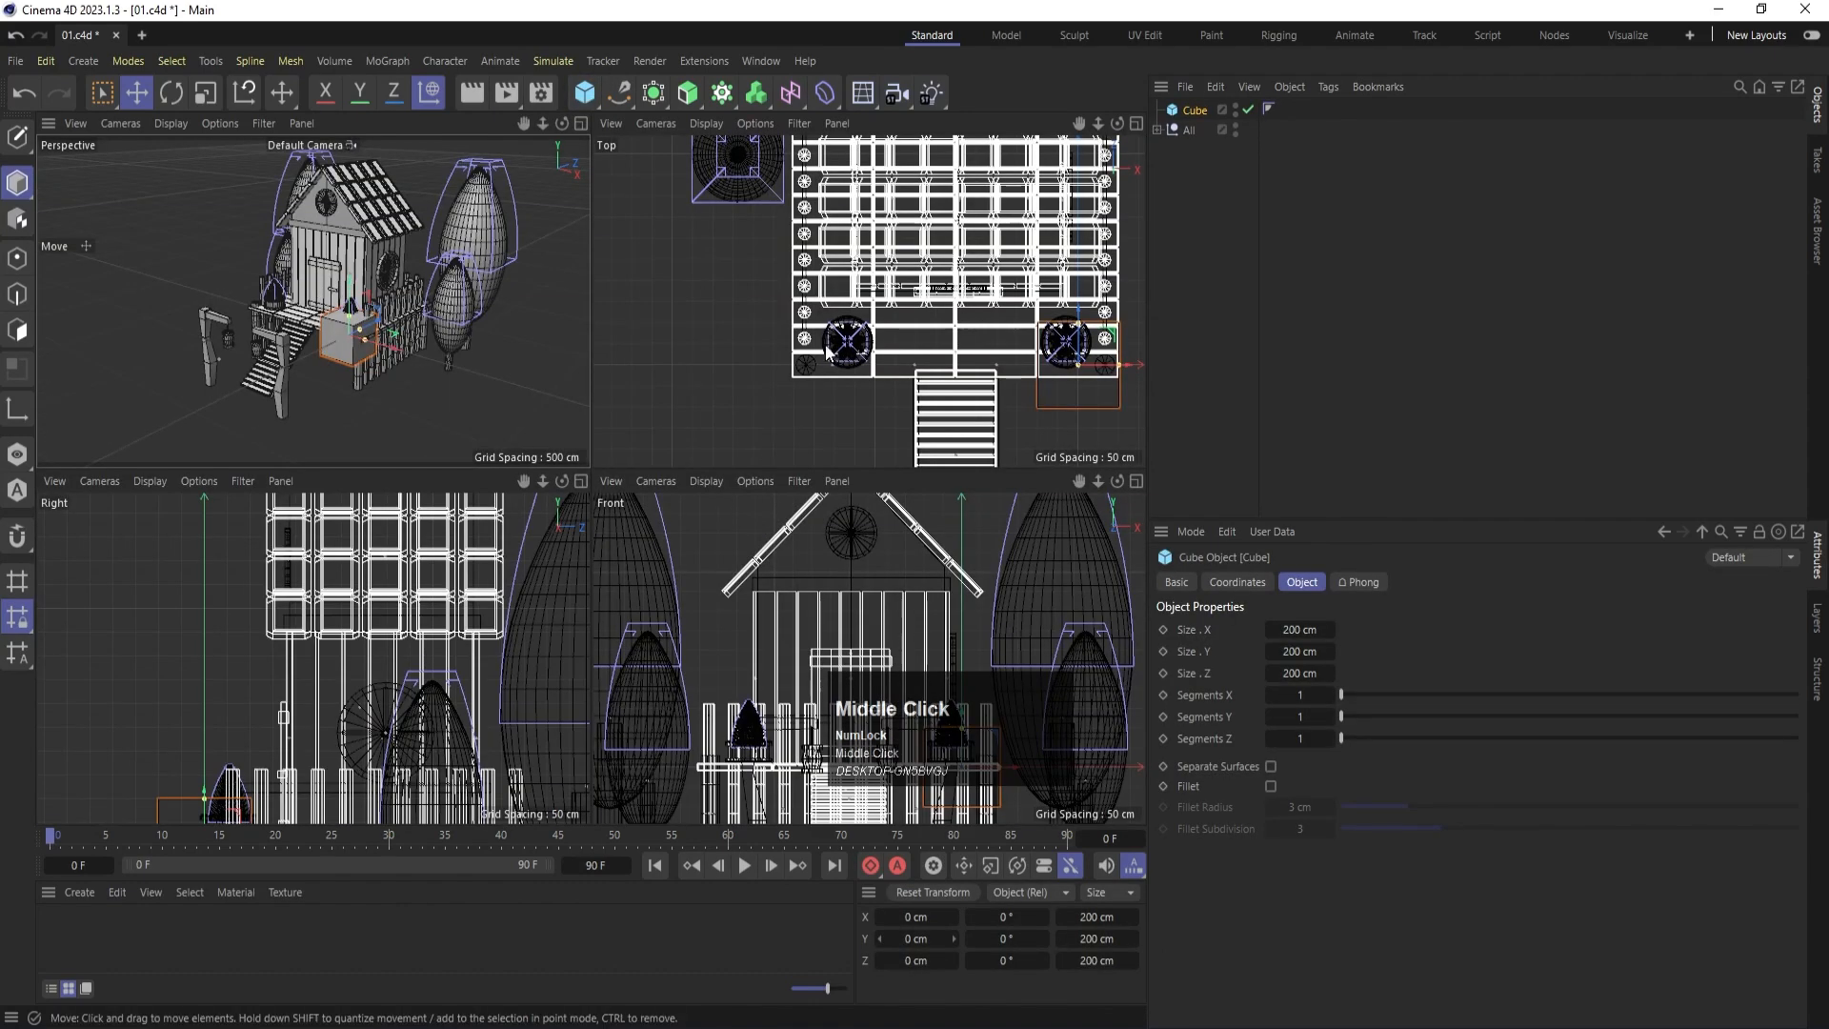
pyautogui.middleClick(858, 315)
pyautogui.scroll(-5, 662, 572)
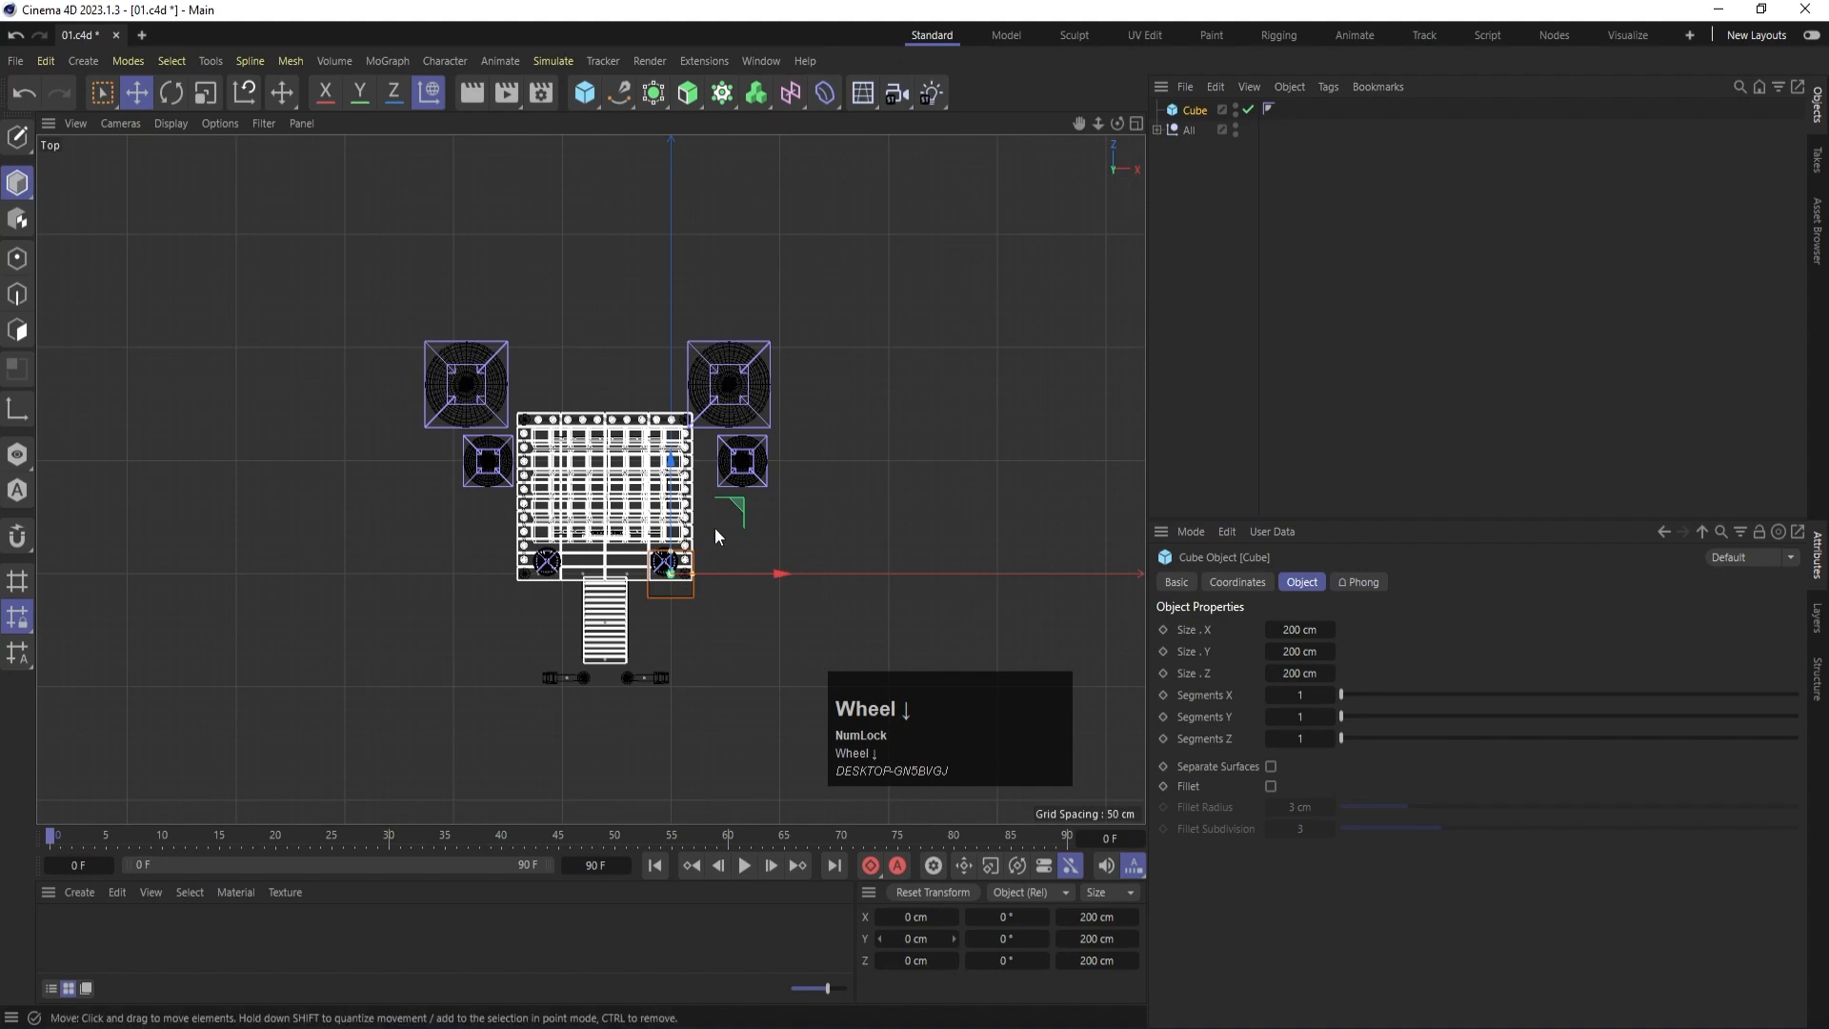
pyautogui.moveTo(733, 507); pyautogui.dragTo(432, 188)
# Flatten the cube to about 14.8 cm in height.
pyautogui.middleClick(474, 271)
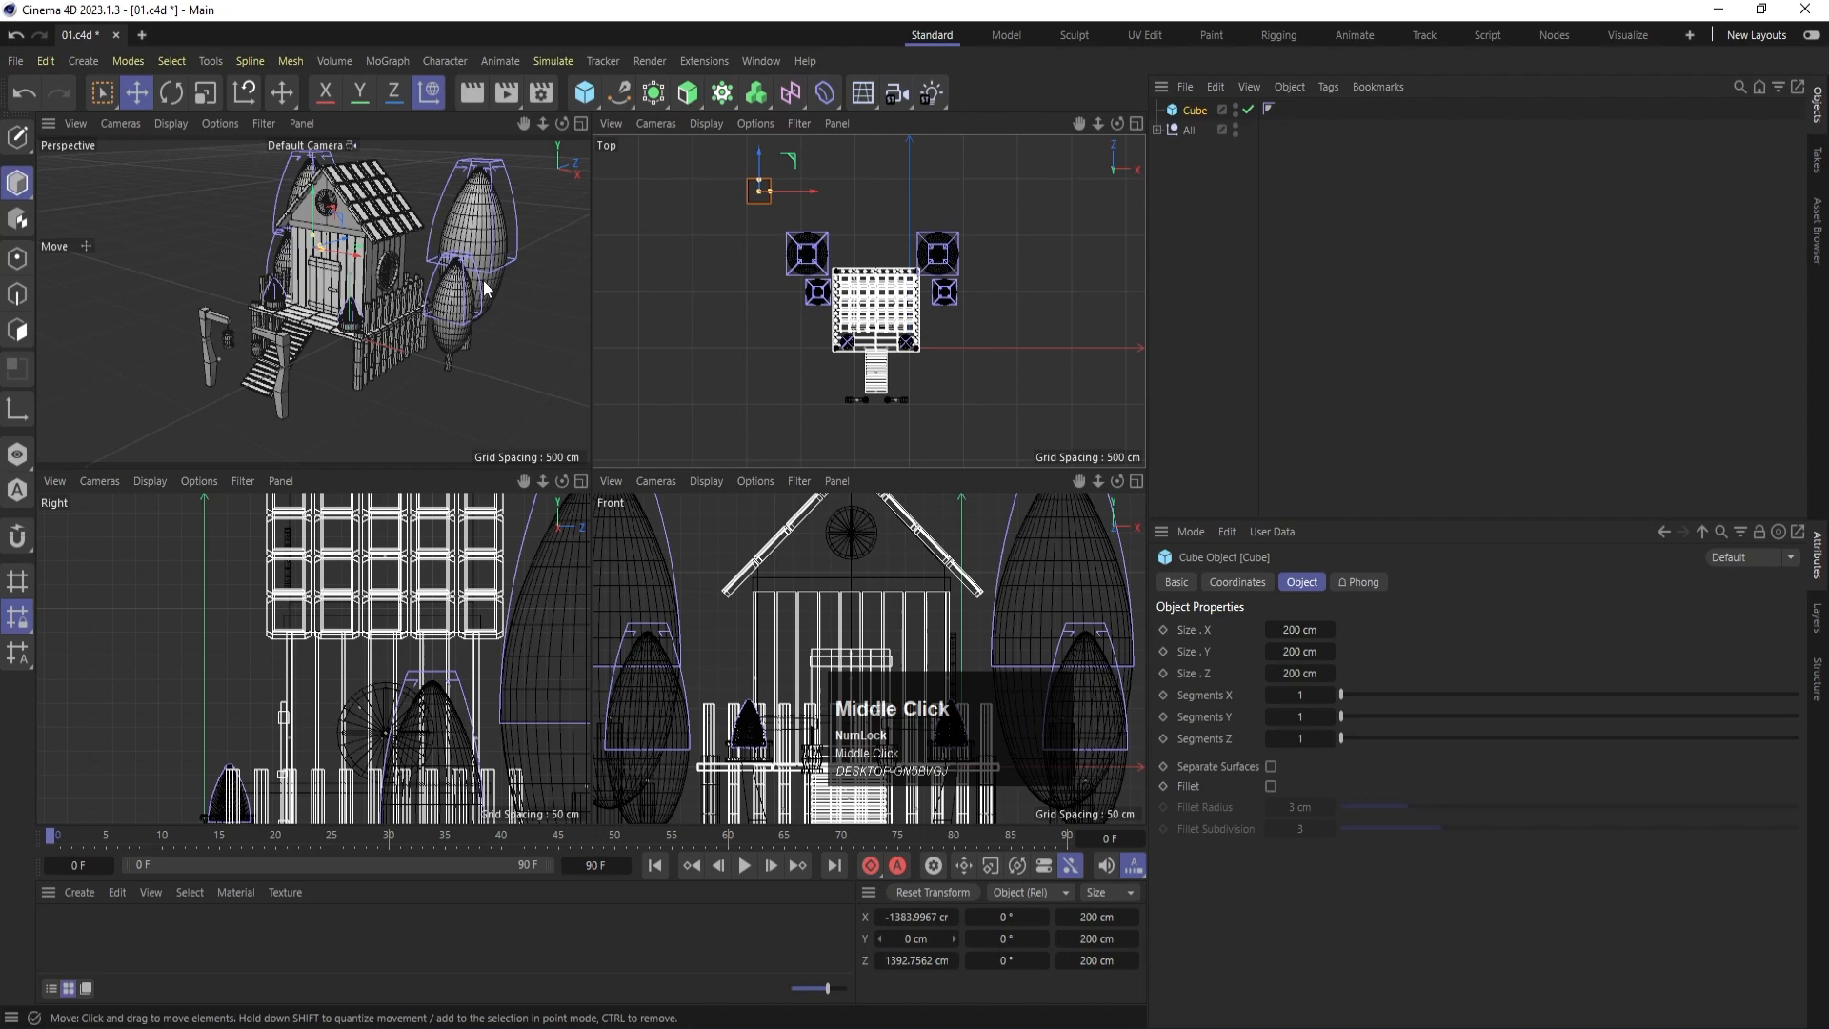
pyautogui.middleClick(254, 659)
pyautogui.scroll(-5, 562, 372)
pyautogui.scroll(1, 745, 547)
pyautogui.scroll(5, 746, 547)
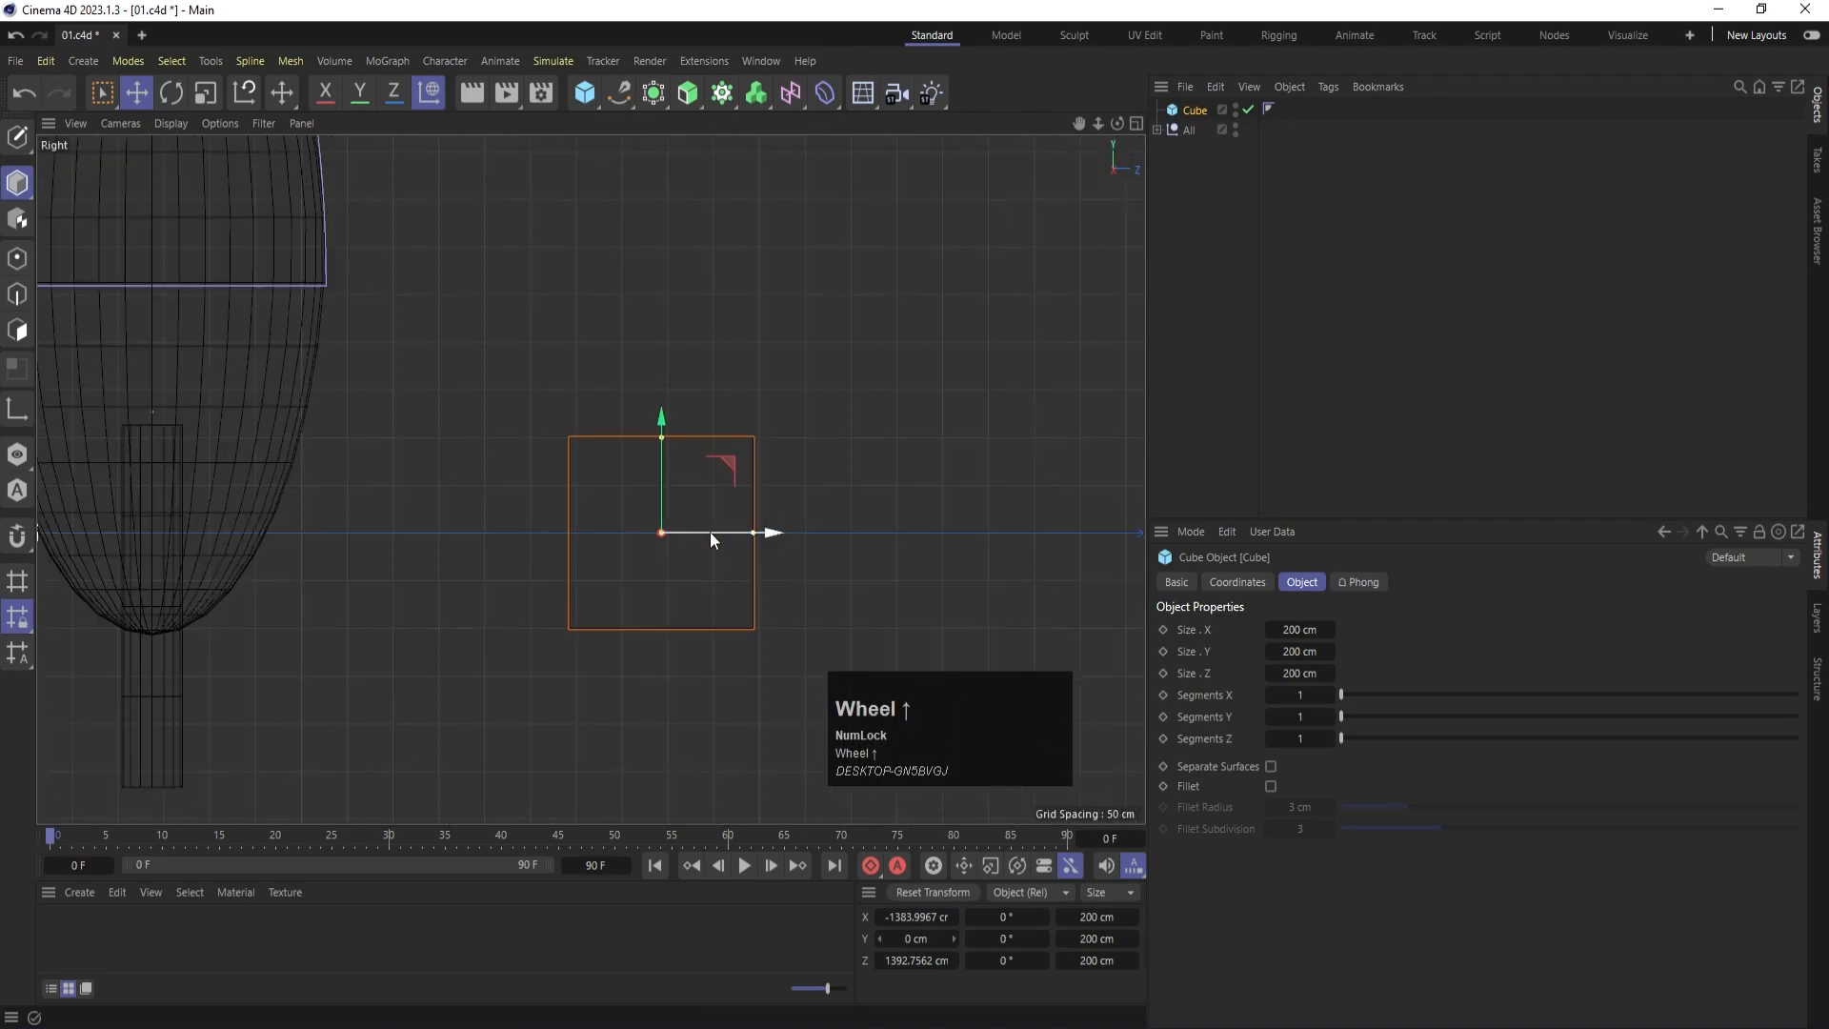
pyautogui.moveTo(667, 444); pyautogui.dragTo(699, 525)
pyautogui.middleClick(836, 329)
# Make the cube editable and stretch its edge points into a ground slab about 2280 by 2469 cm around the scene.
pyautogui.middleClick(808, 282)
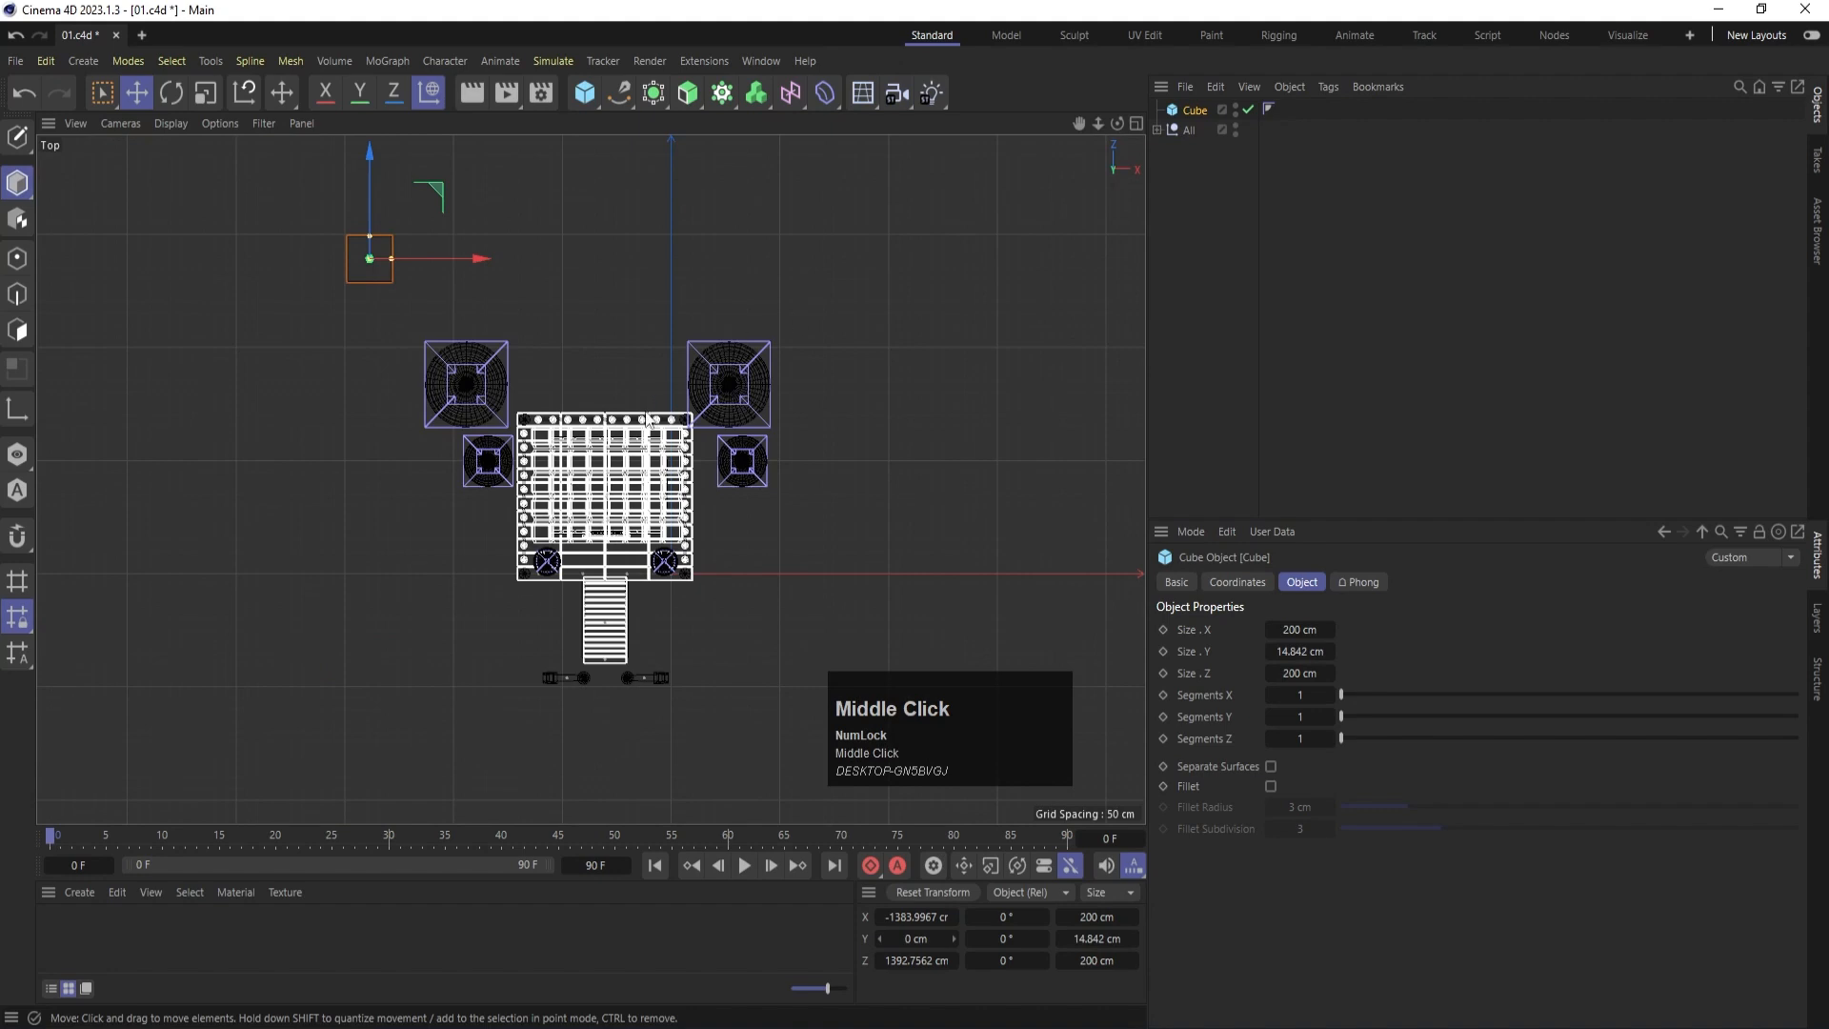
pyautogui.press('c')
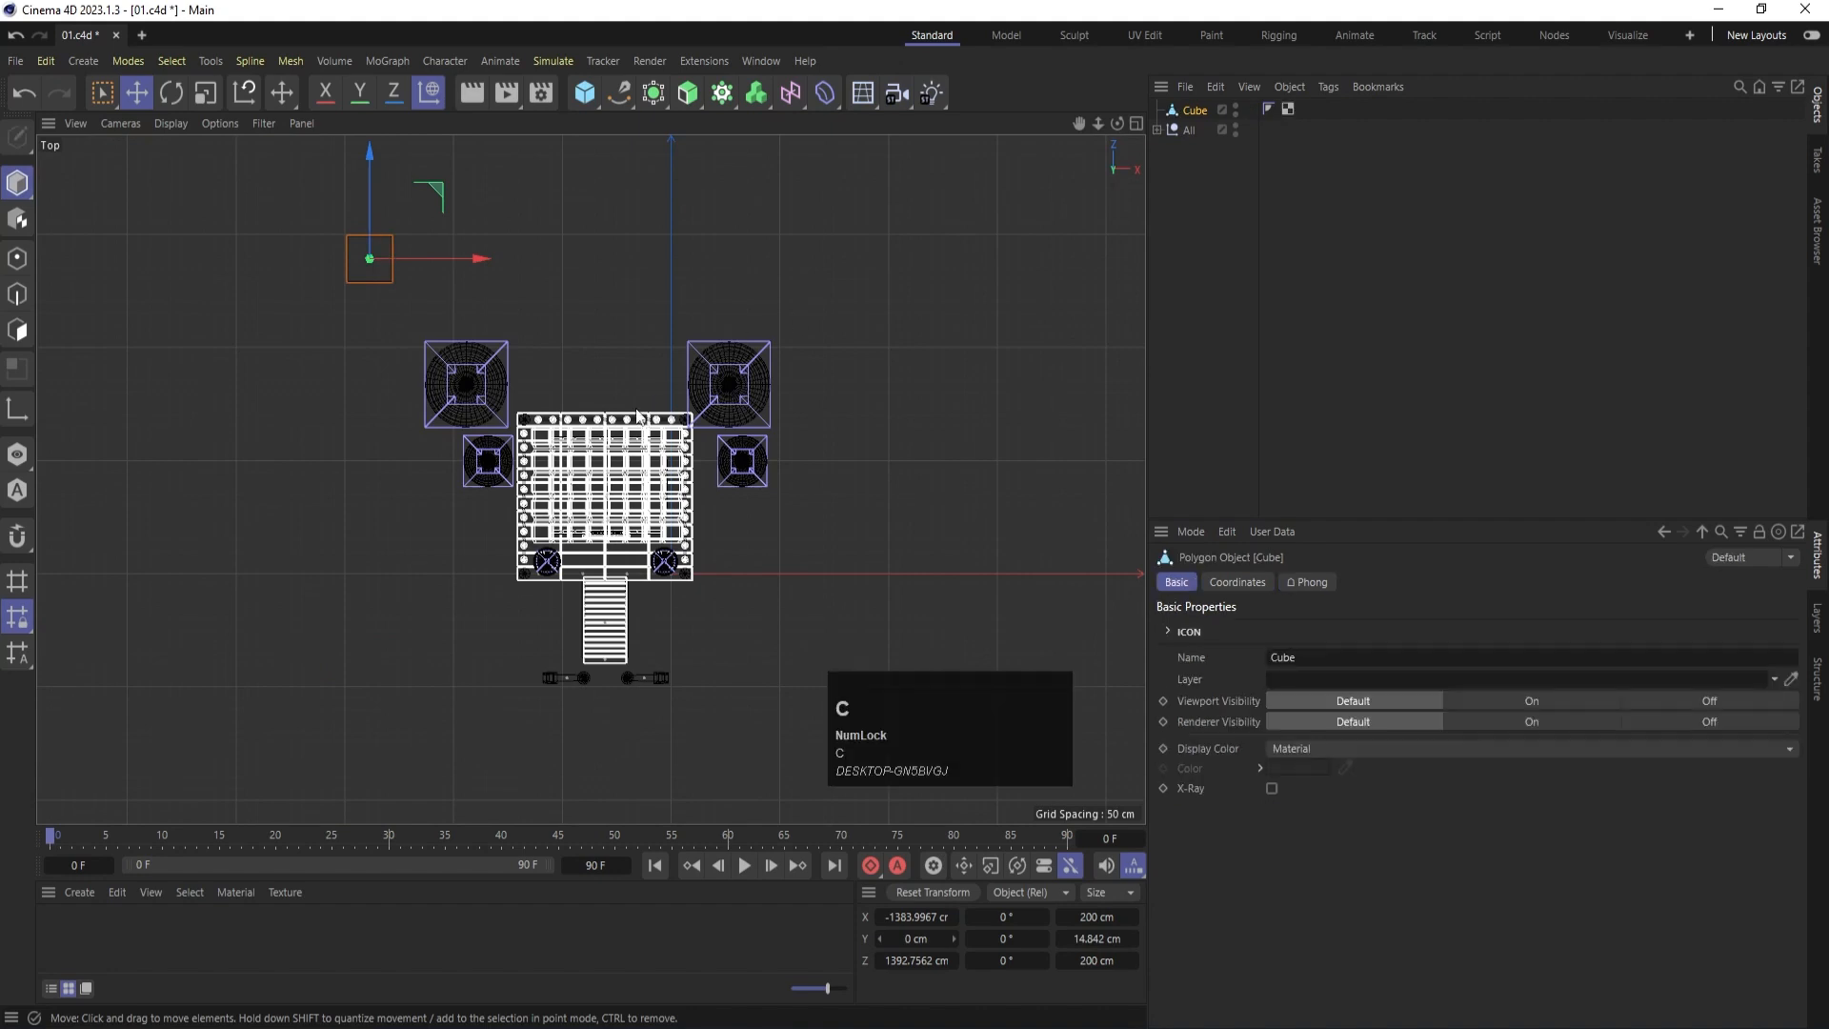
pyautogui.click(17, 258)
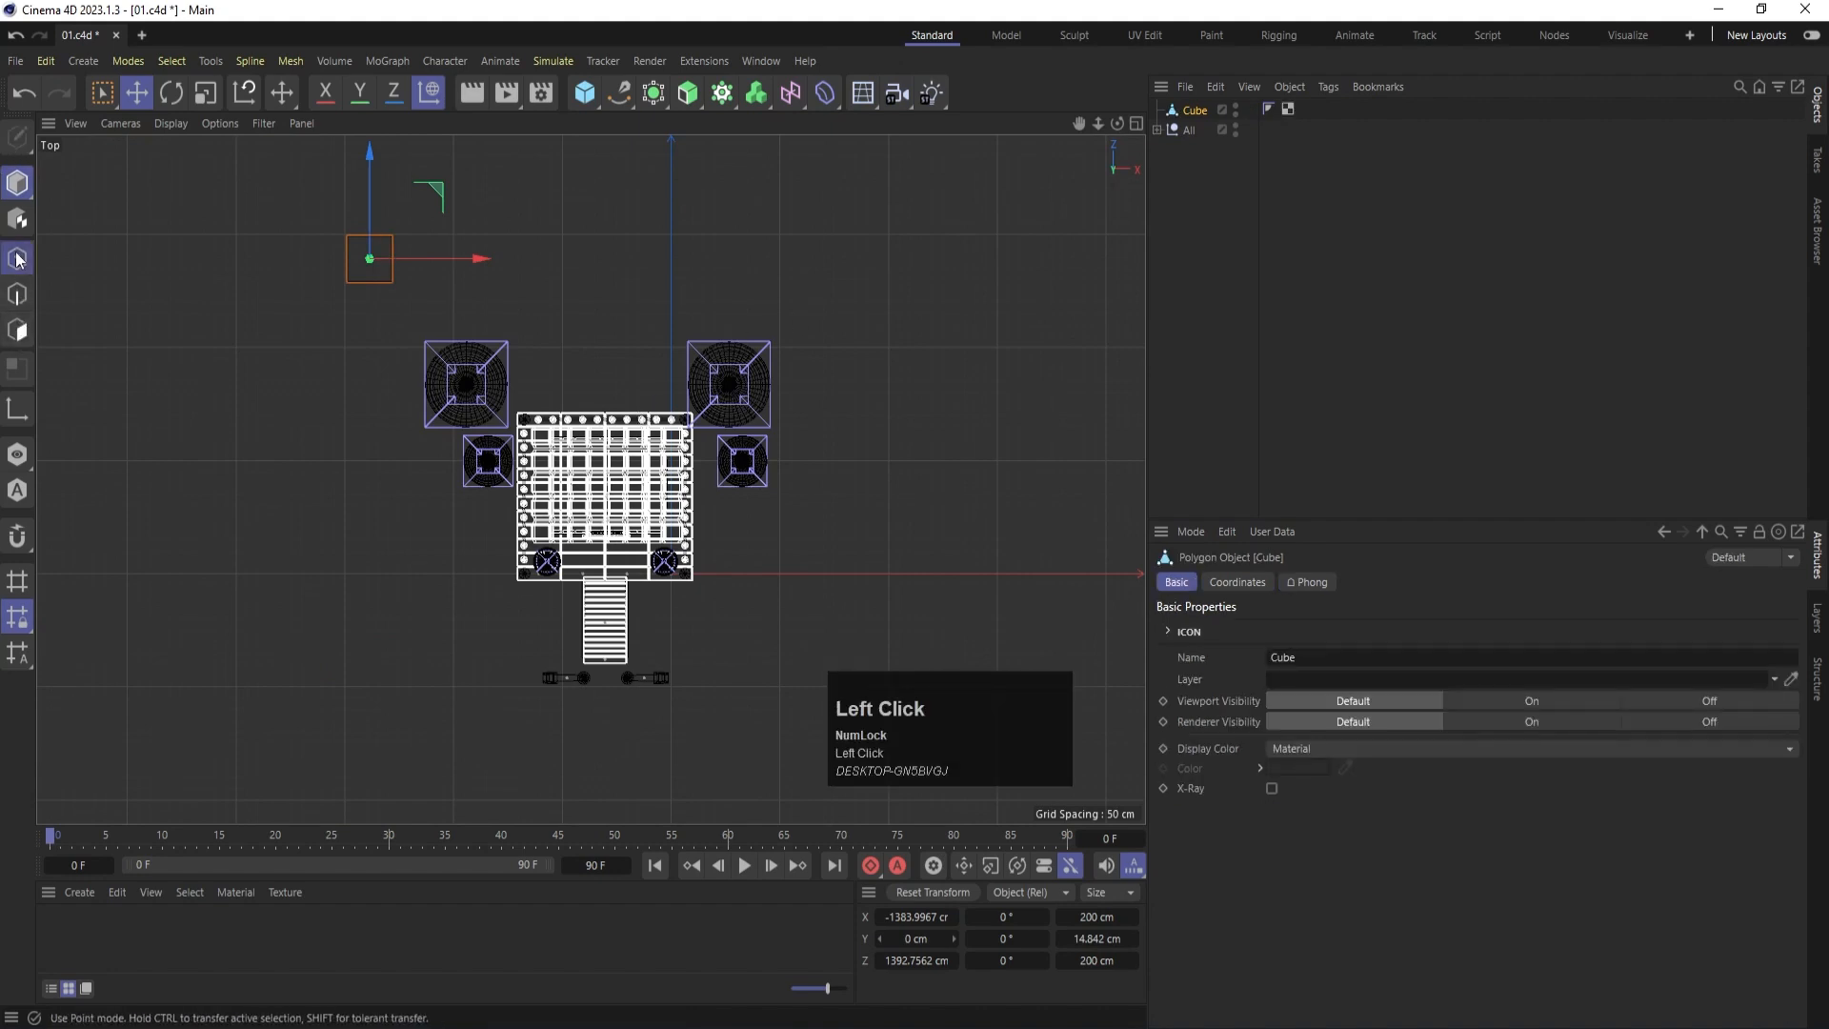
pyautogui.click(105, 92)
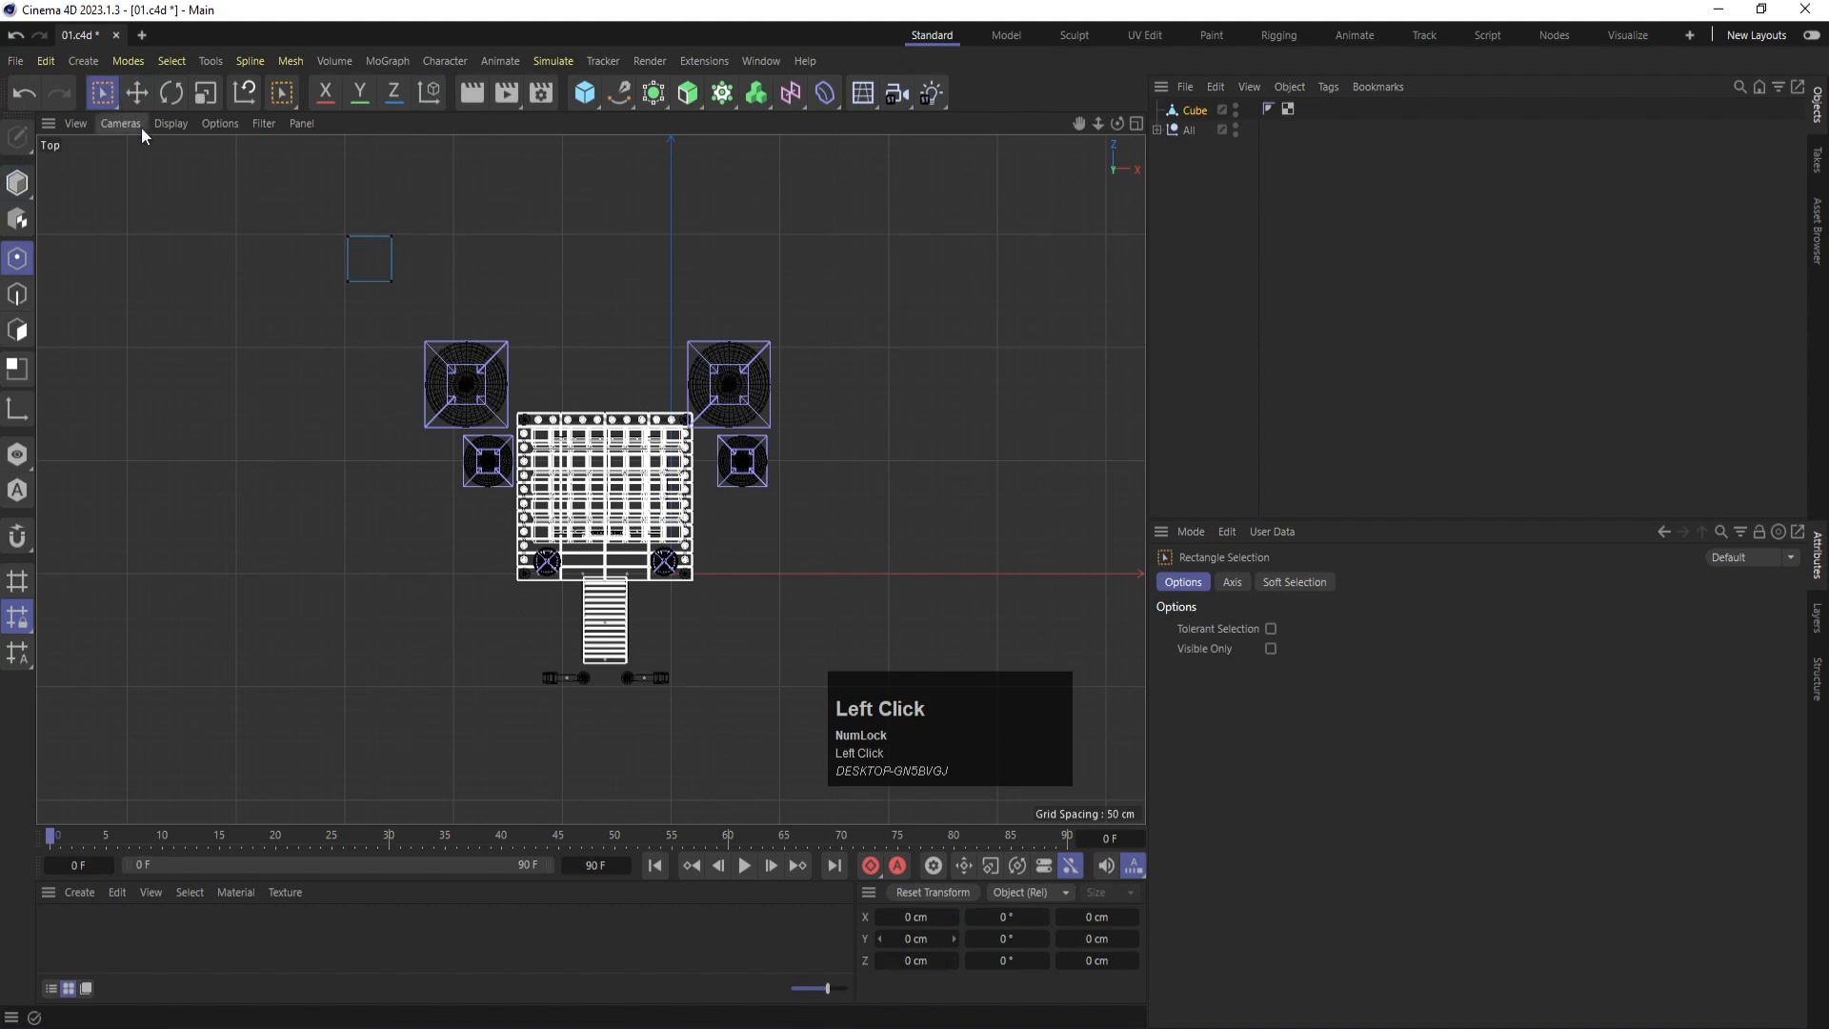
pyautogui.moveTo(113, 93); pyautogui.dragTo(190, 158)
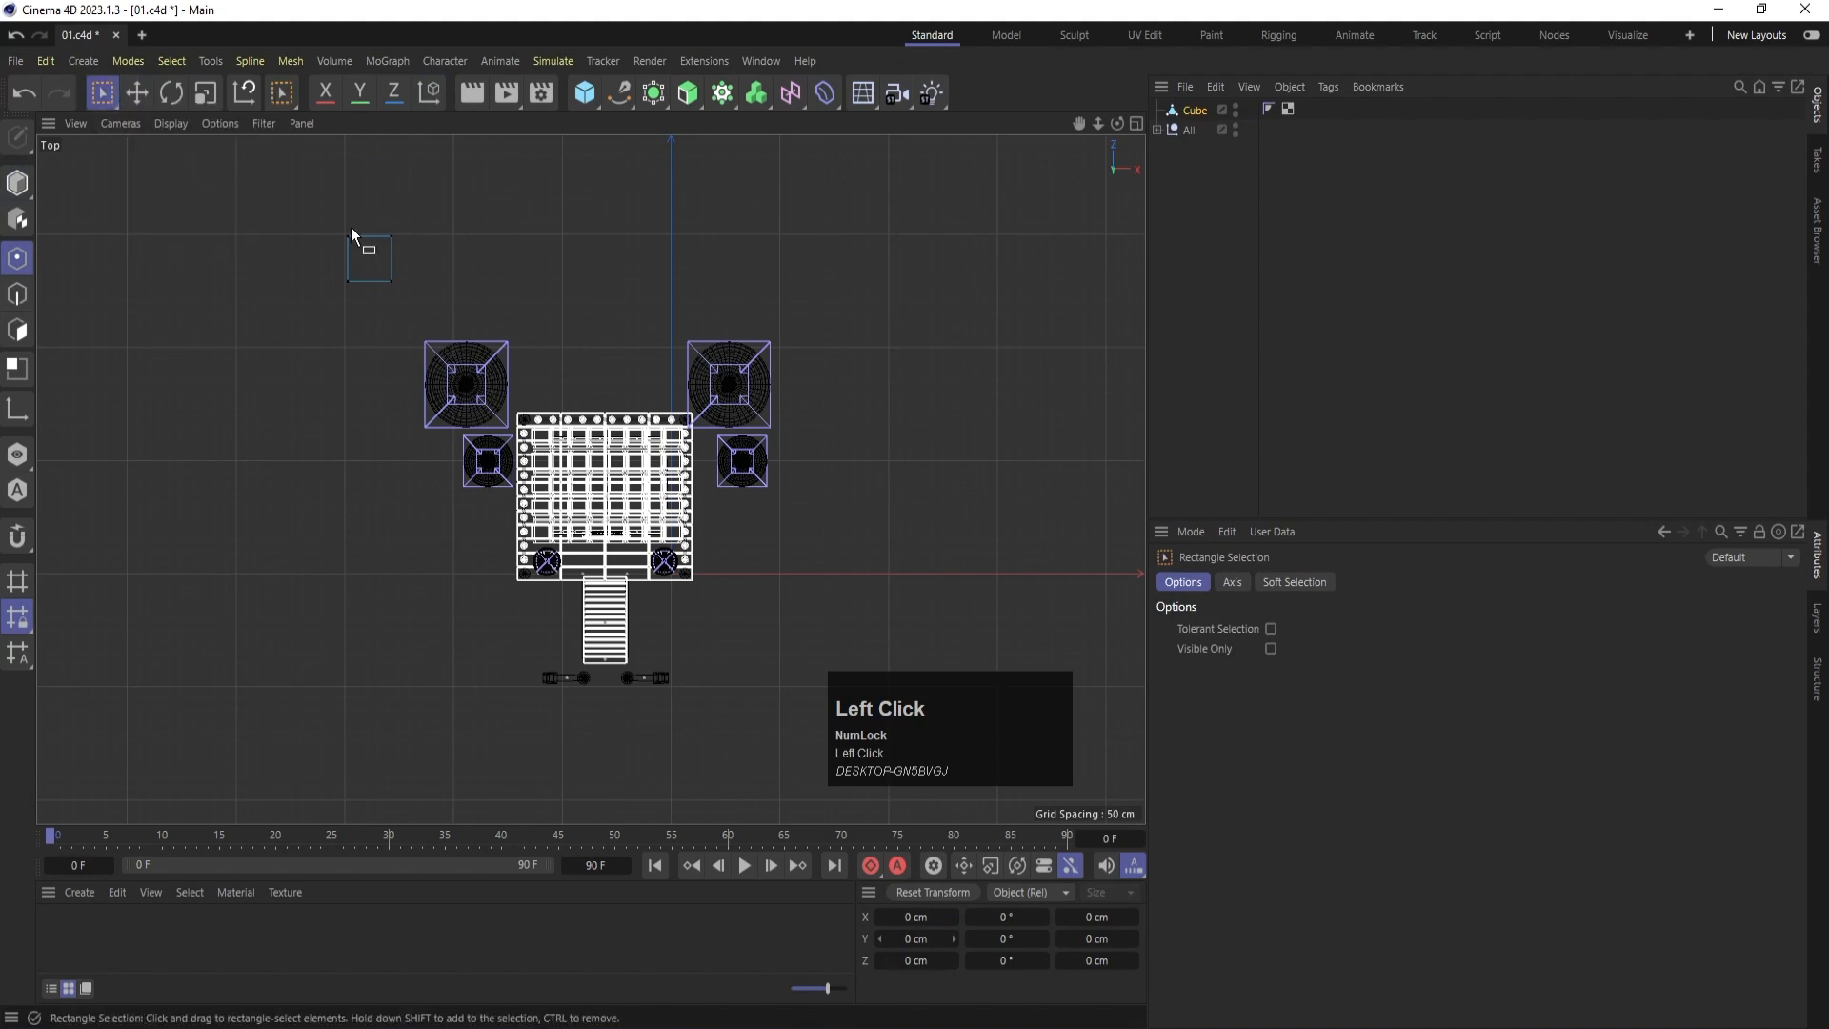
pyautogui.moveTo(391, 230); pyautogui.dragTo(460, 348)
pyautogui.moveTo(506, 259); pyautogui.dragTo(286, 265)
pyautogui.moveTo(646, 185); pyautogui.dragTo(659, 684)
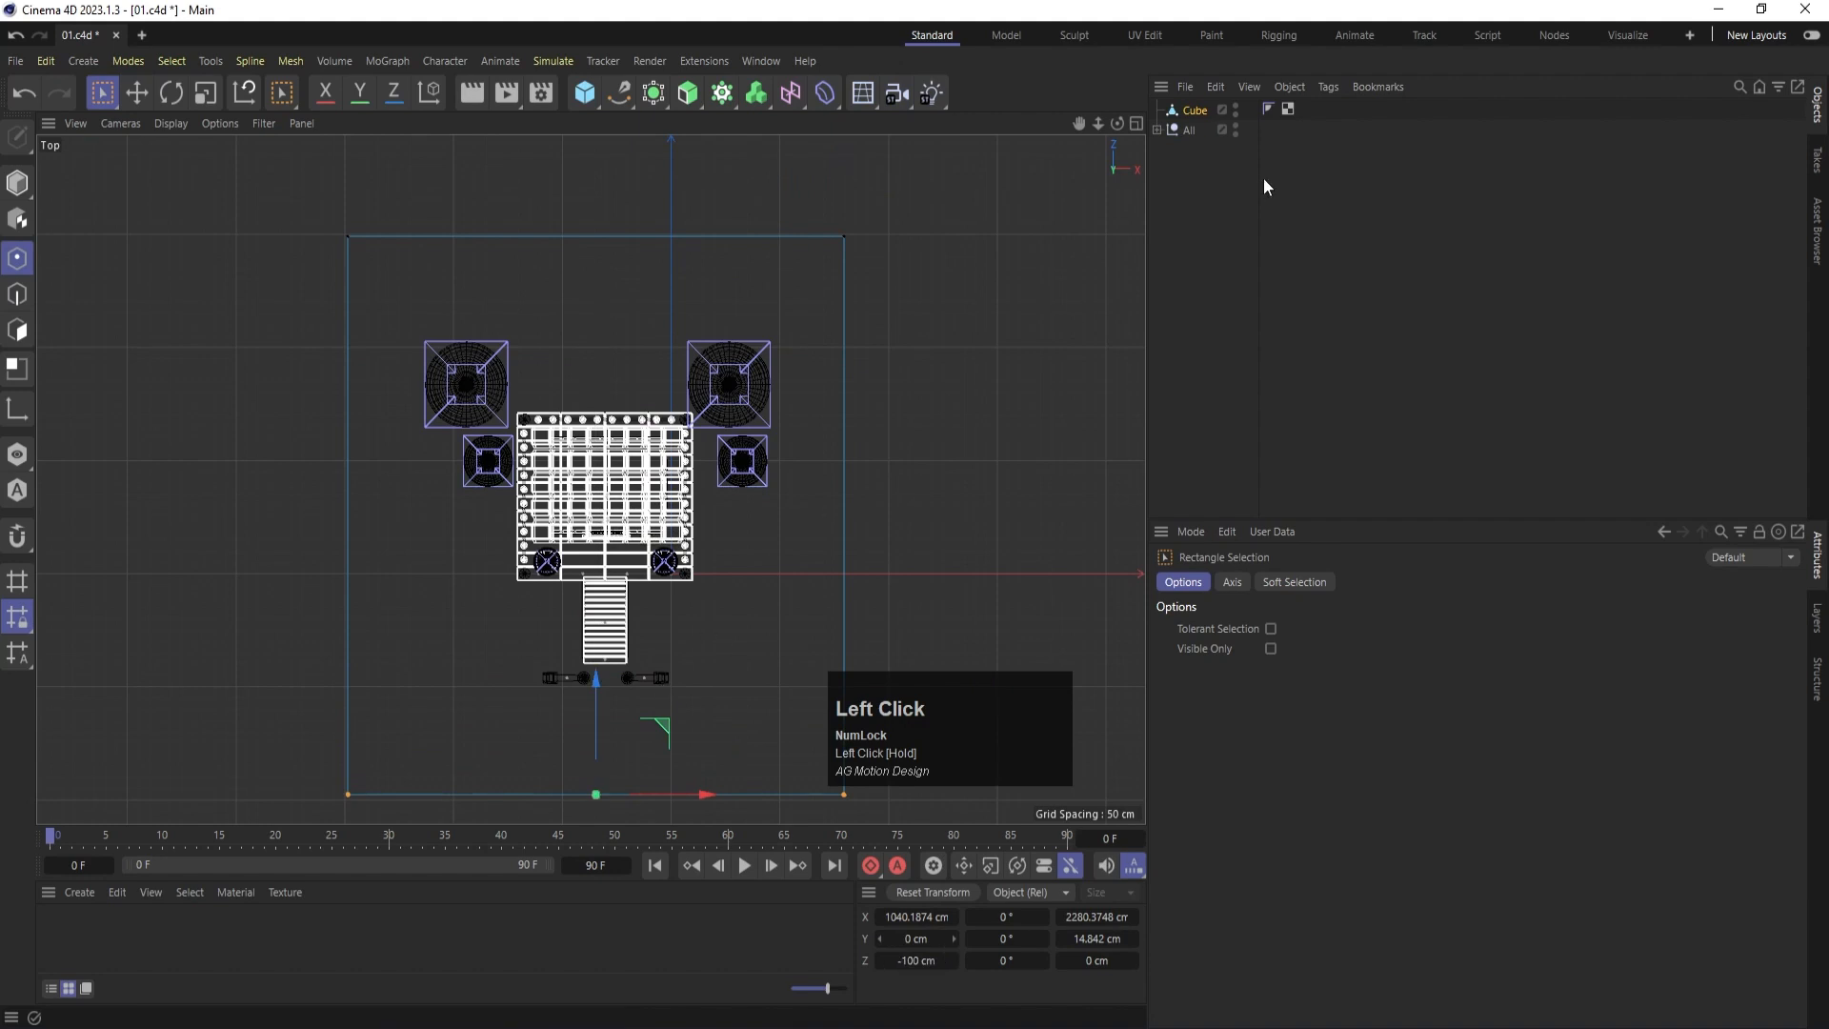
# Return to object-level editing and shift the ground slab sideways to about X -1375.2 cm.
pyautogui.click(1261, 177)
pyautogui.click(1188, 112)
pyautogui.click(17, 182)
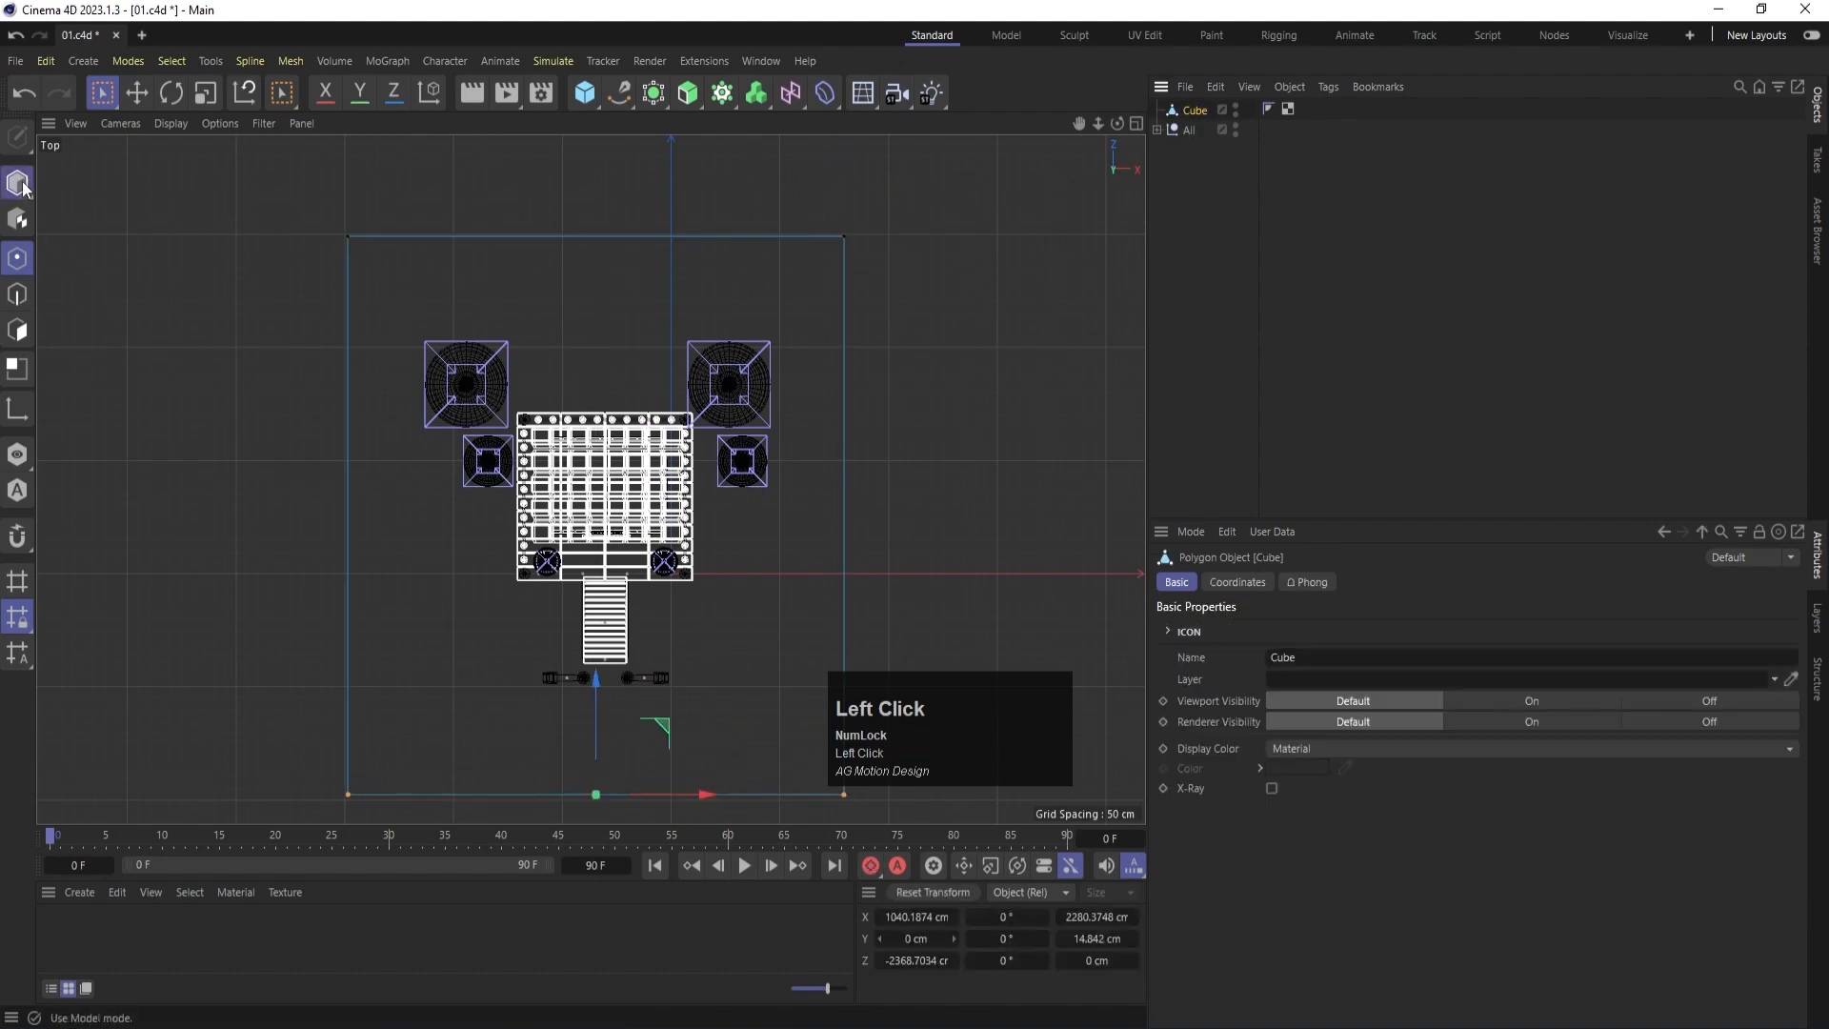
pyautogui.moveTo(469, 261); pyautogui.dragTo(477, 271)
pyautogui.middleClick(763, 301)
pyautogui.middleClick(375, 300)
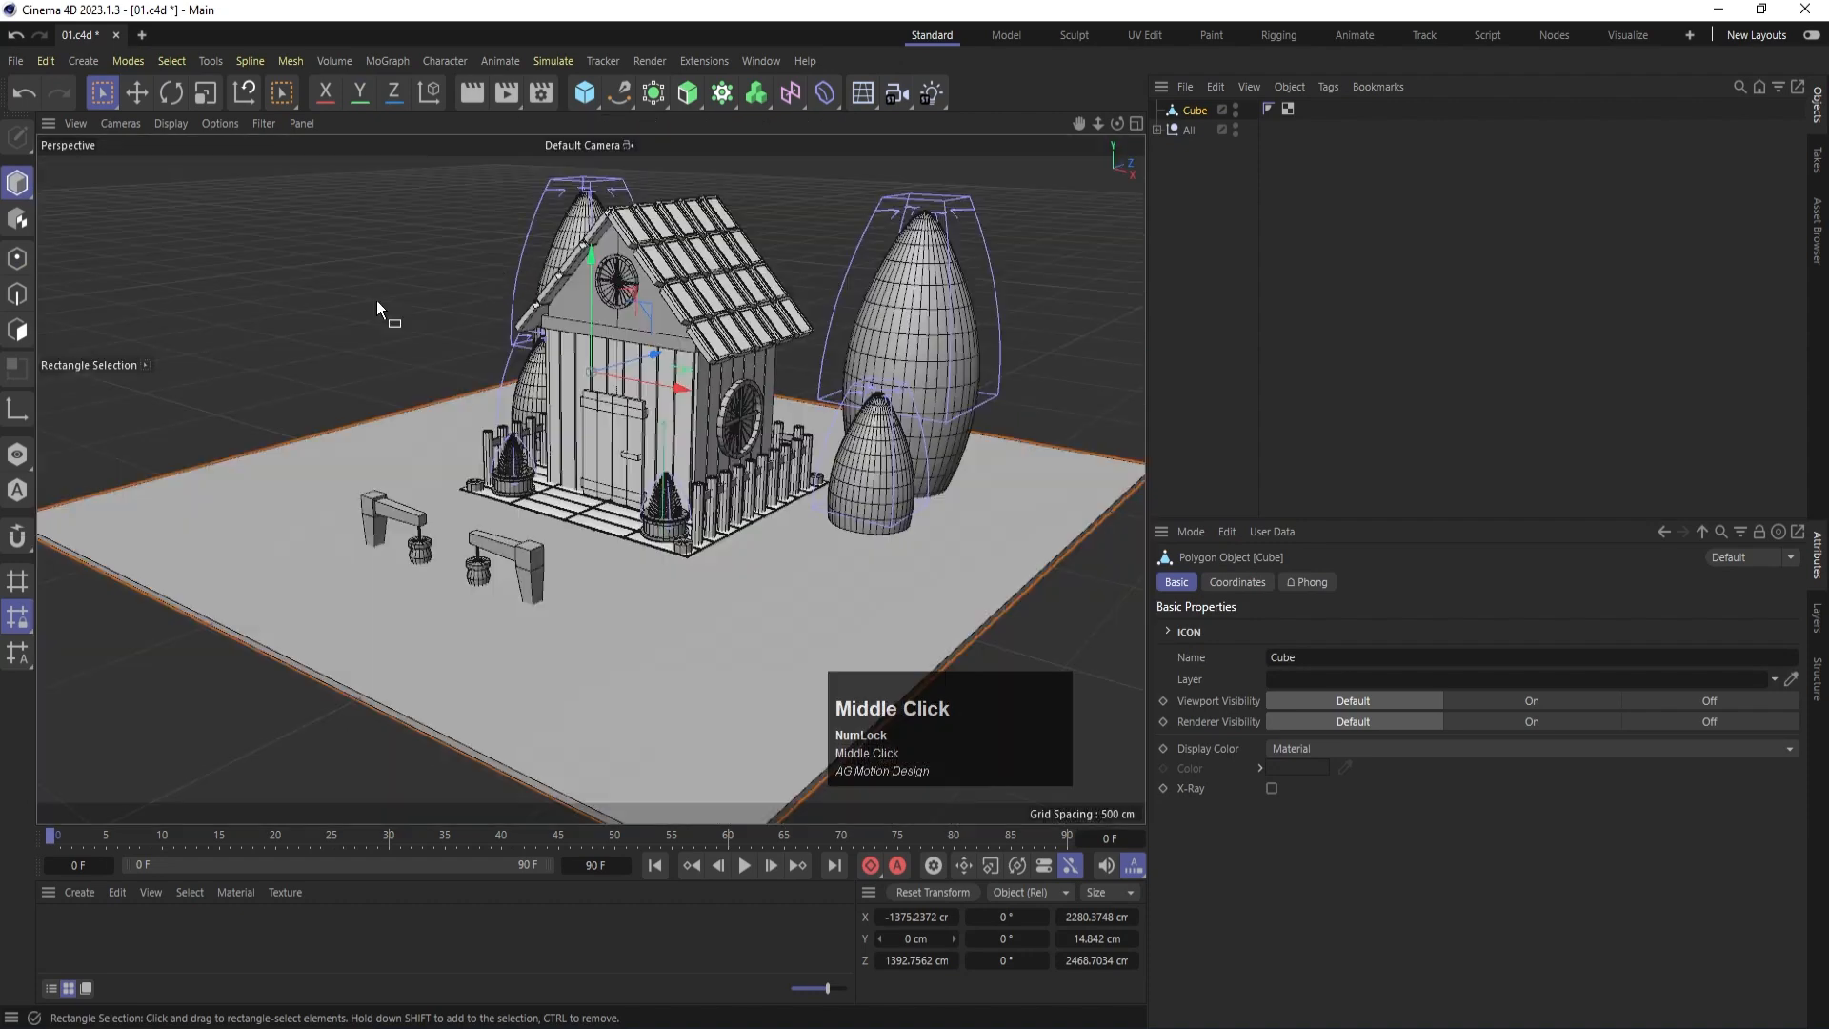
# Lower the ground slab to about Y -281.7 cm, beneath the deck posts and tree trunks.
pyautogui.middleClick(591, 533)
pyautogui.middleClick(330, 652)
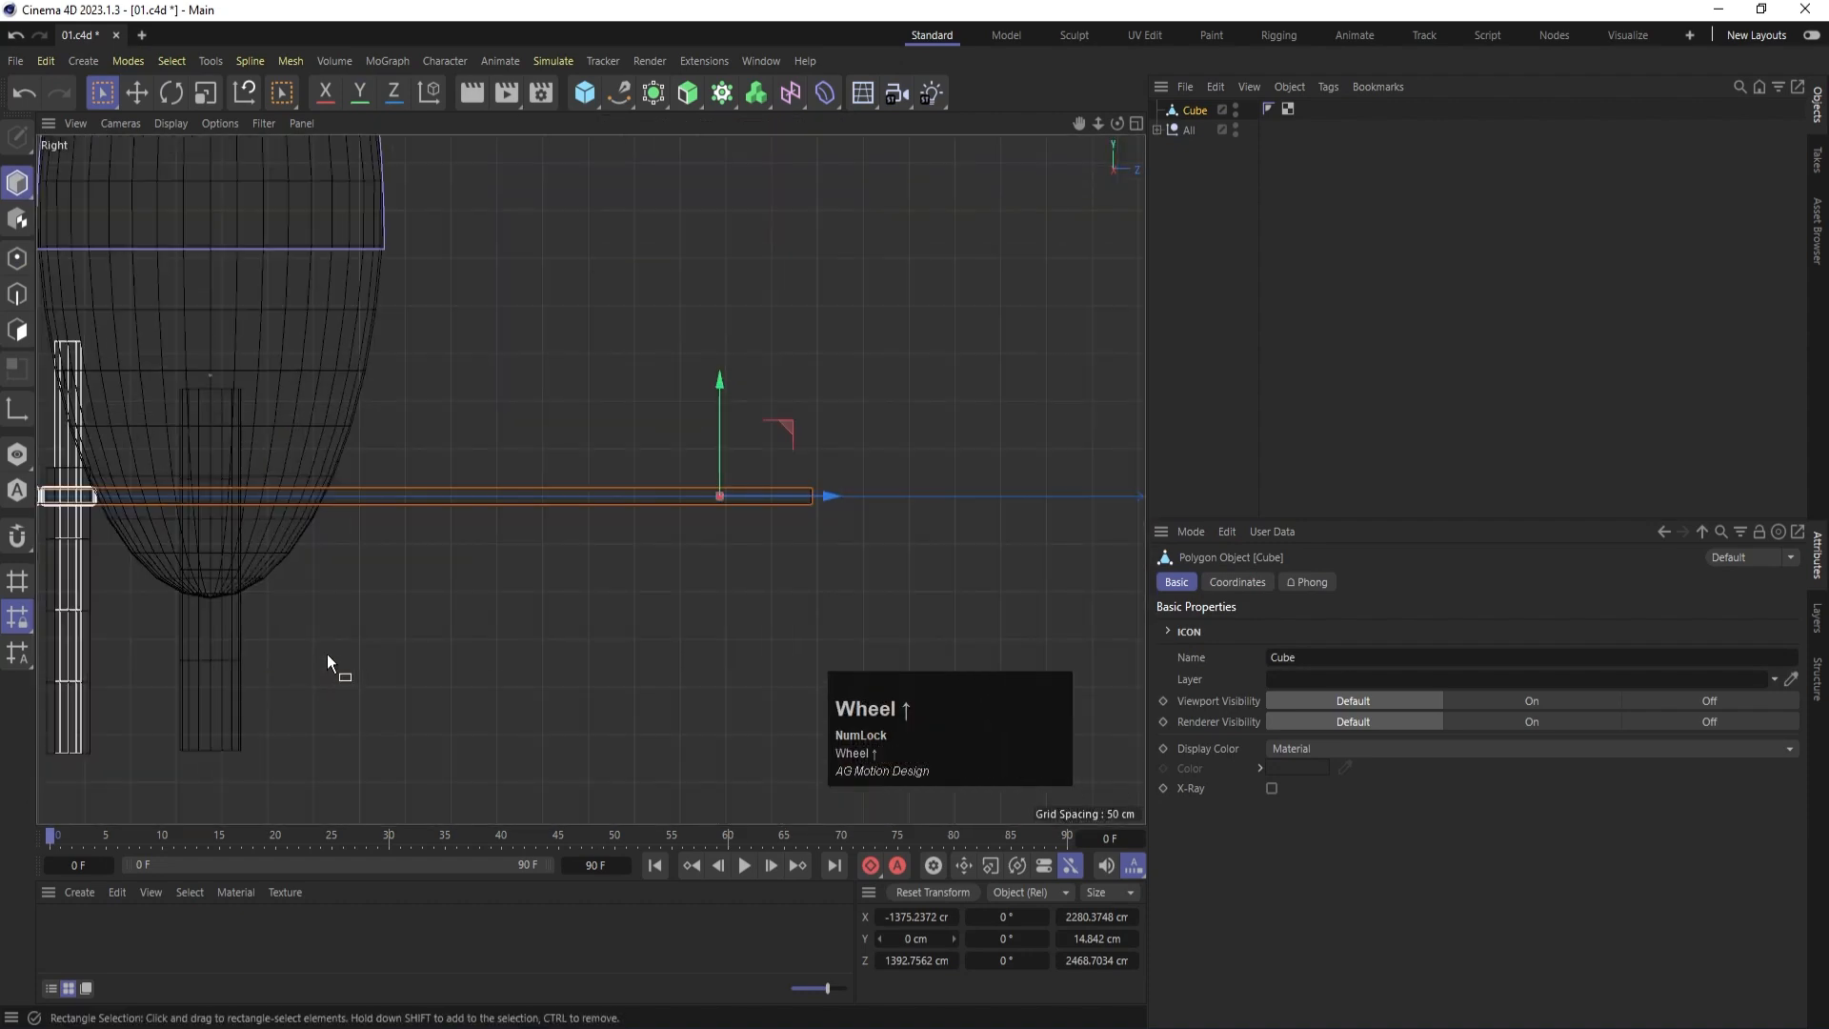
pyautogui.scroll(-3, 327, 653)
pyautogui.scroll(-2, 376, 613)
pyautogui.scroll(3, 375, 614)
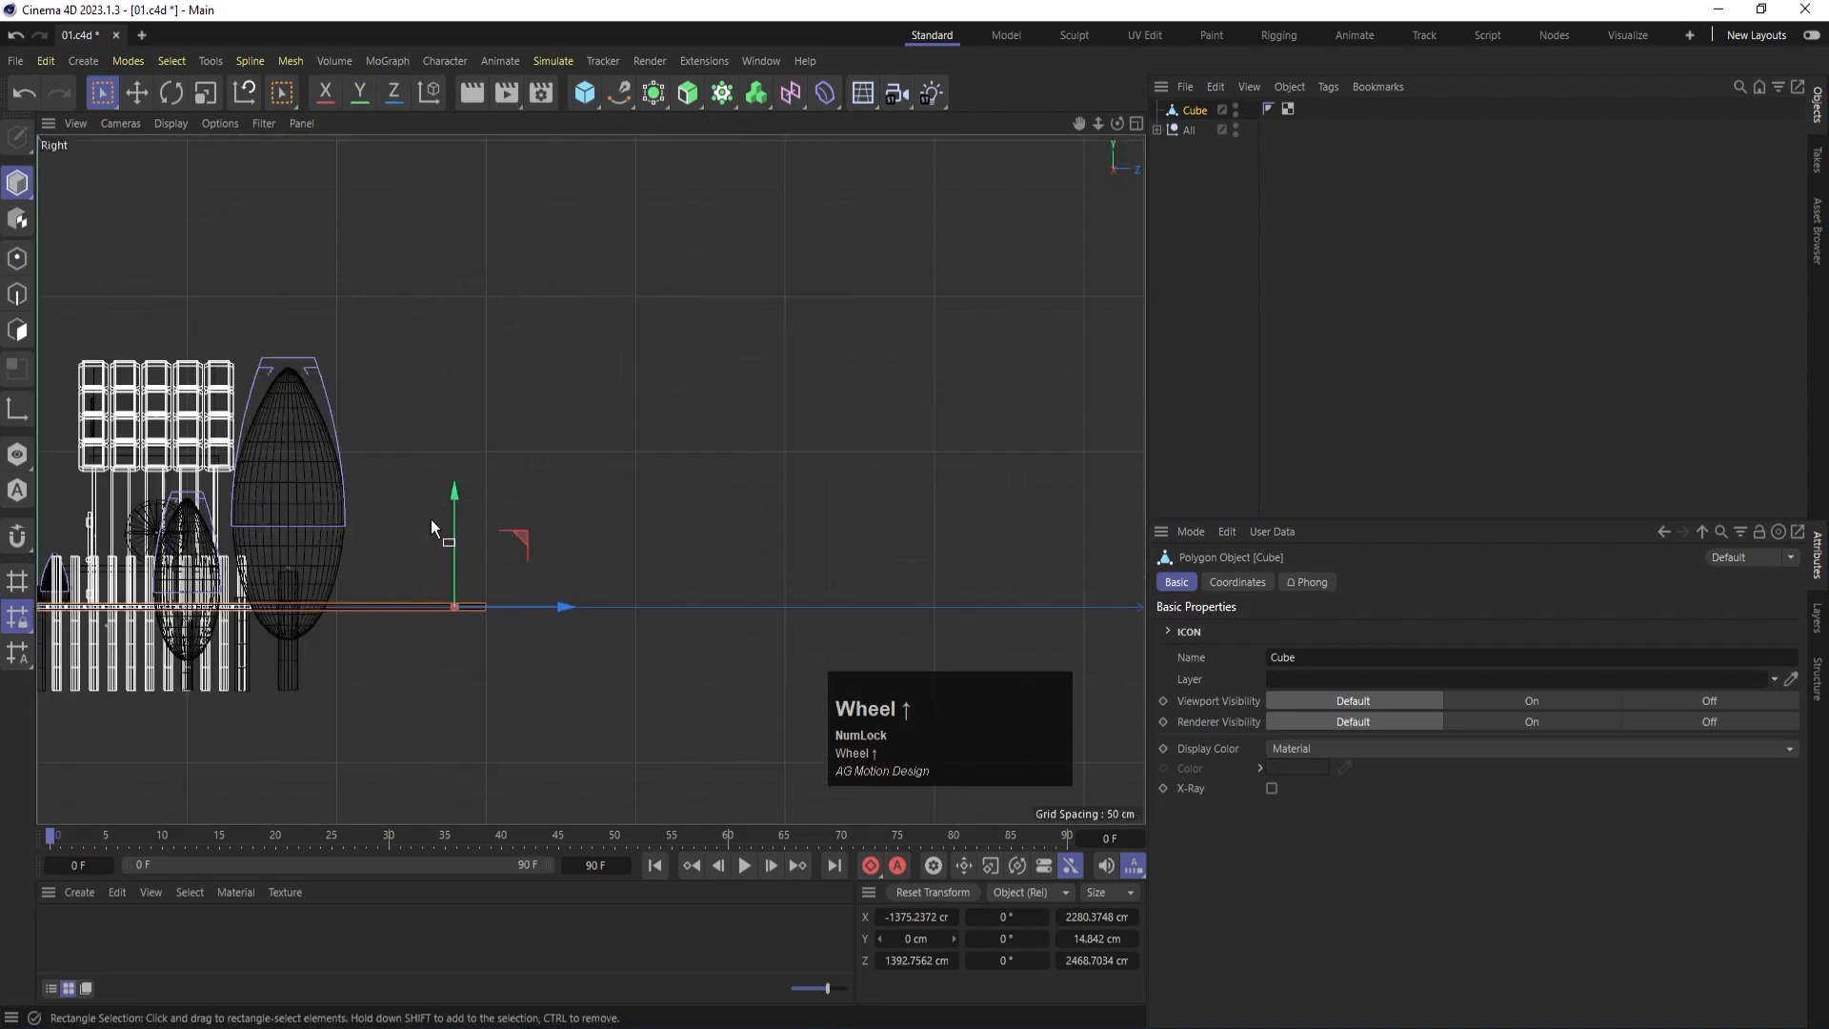
pyautogui.moveTo(459, 484); pyautogui.dragTo(483, 578)
pyautogui.press('Num_Lock')
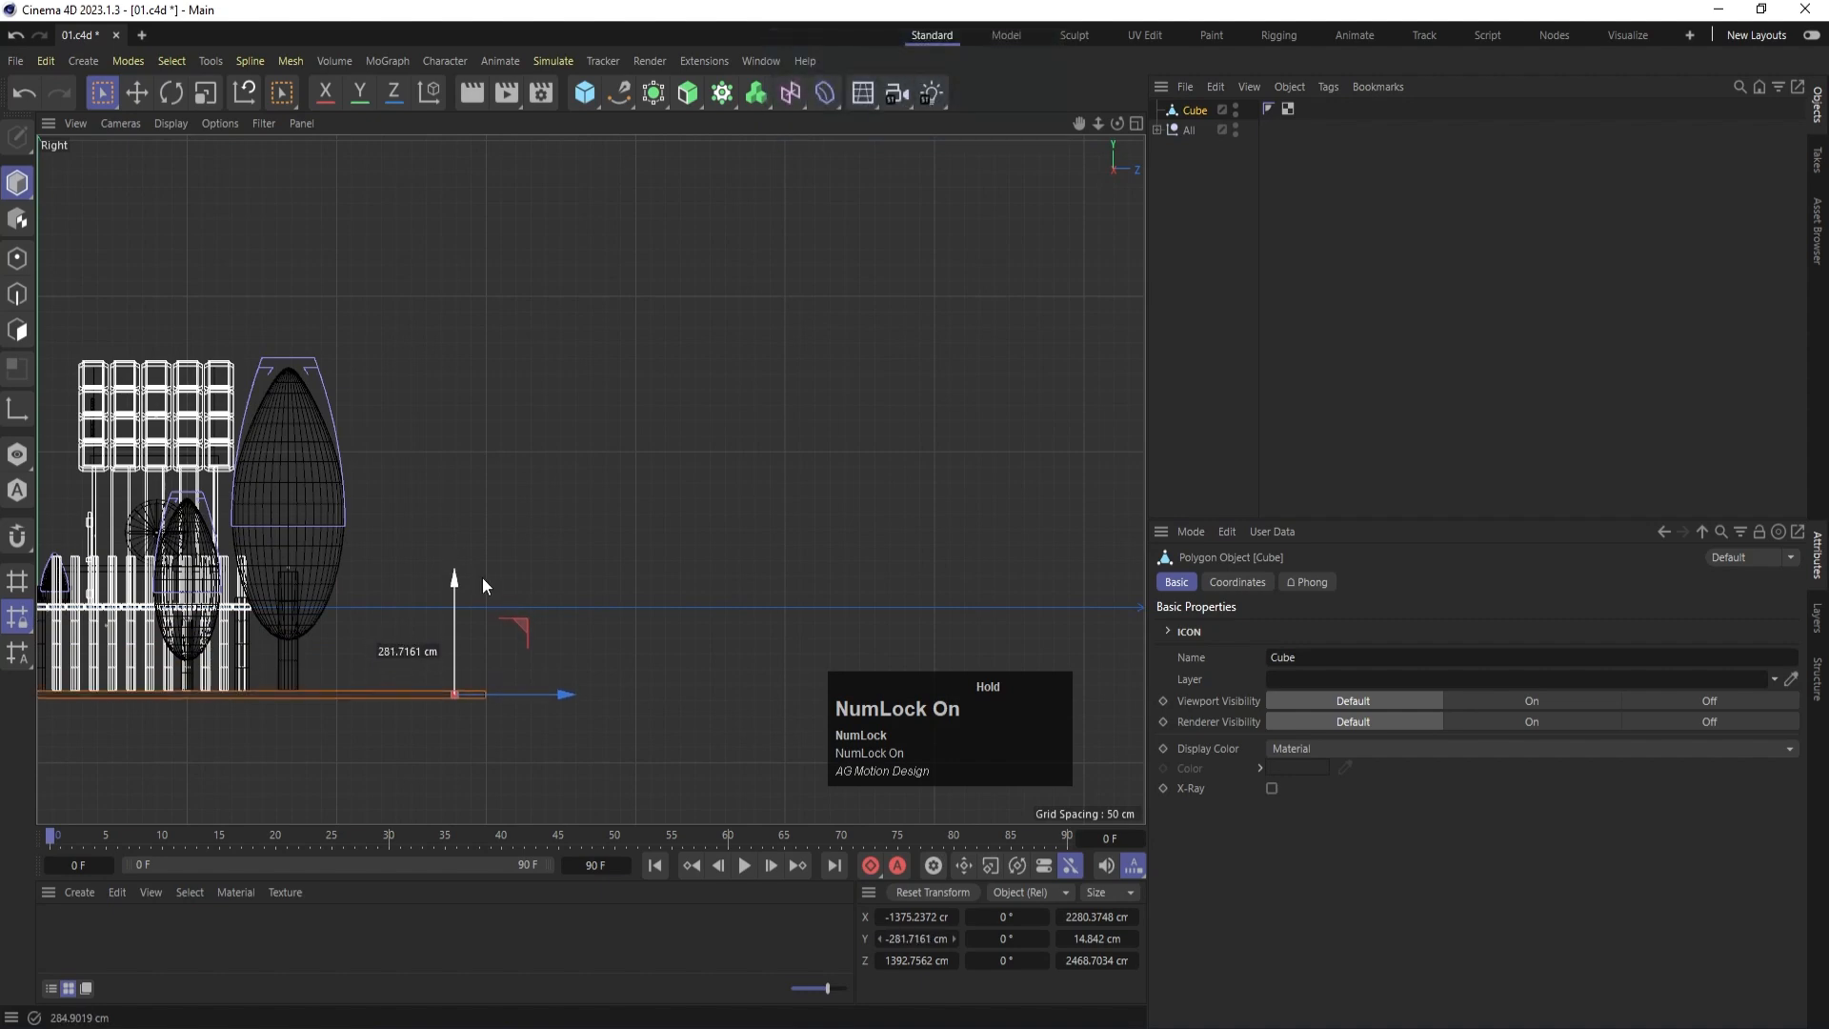
pyautogui.middleClick(712, 352)
pyautogui.middleClick(387, 356)
pyautogui.scroll(-2, 672, 631)
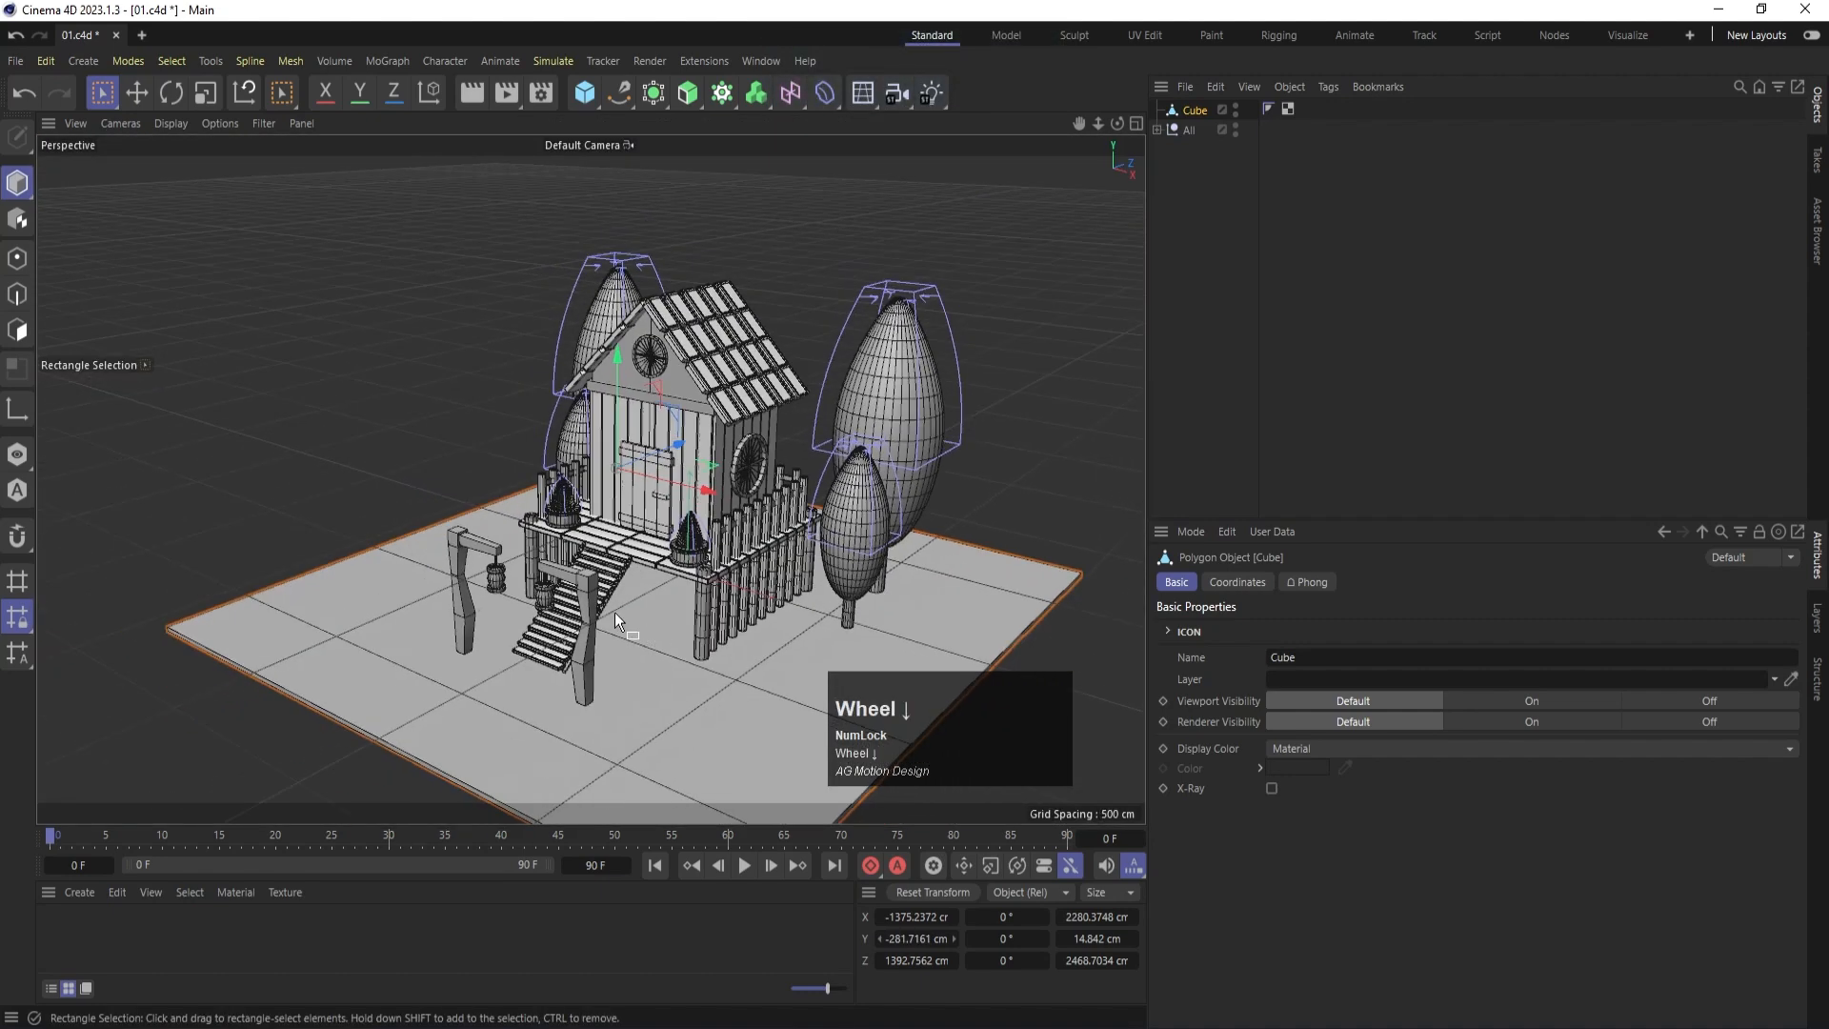
pyautogui.scroll(-3, 614, 614)
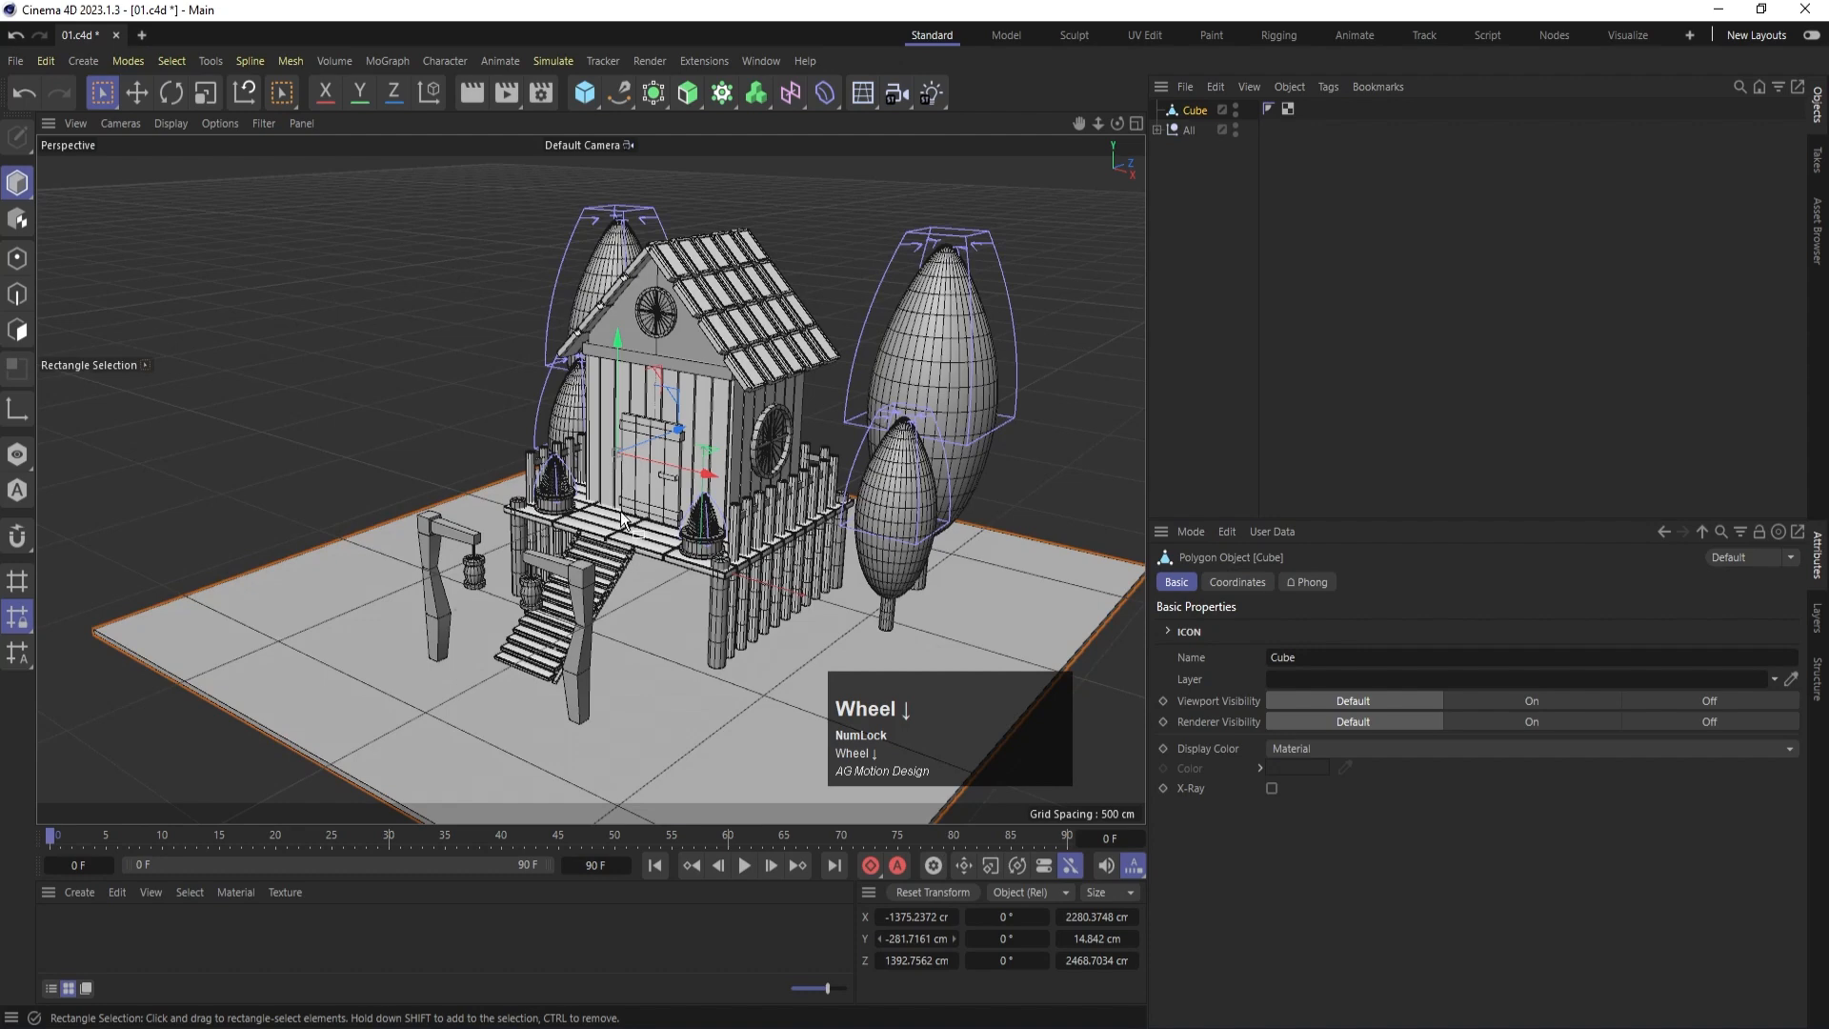
# Scale all of the ground slab's points down to about 1875 by 2108 cm, recentre them around the scene, and return to object-level editing.
pyautogui.middleClick(621, 520)
pyautogui.middleClick(840, 252)
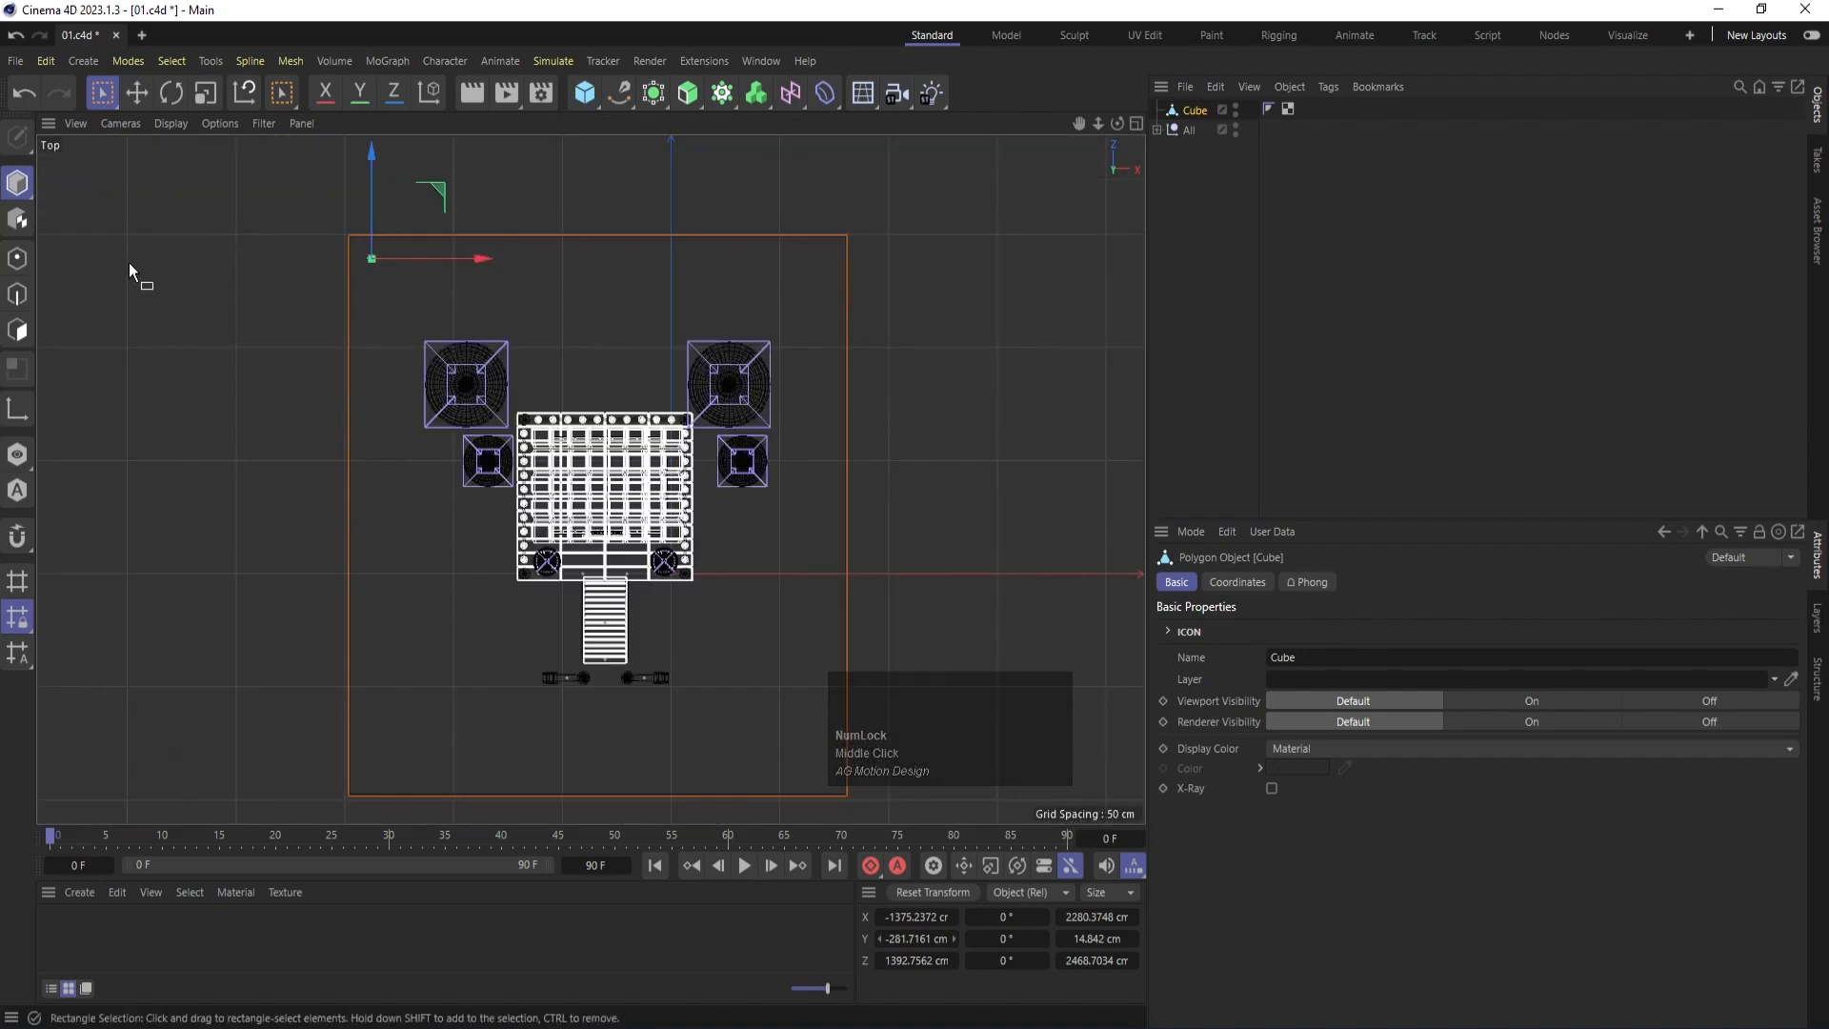
pyautogui.click(17, 257)
pyautogui.scroll(-2, 329, 261)
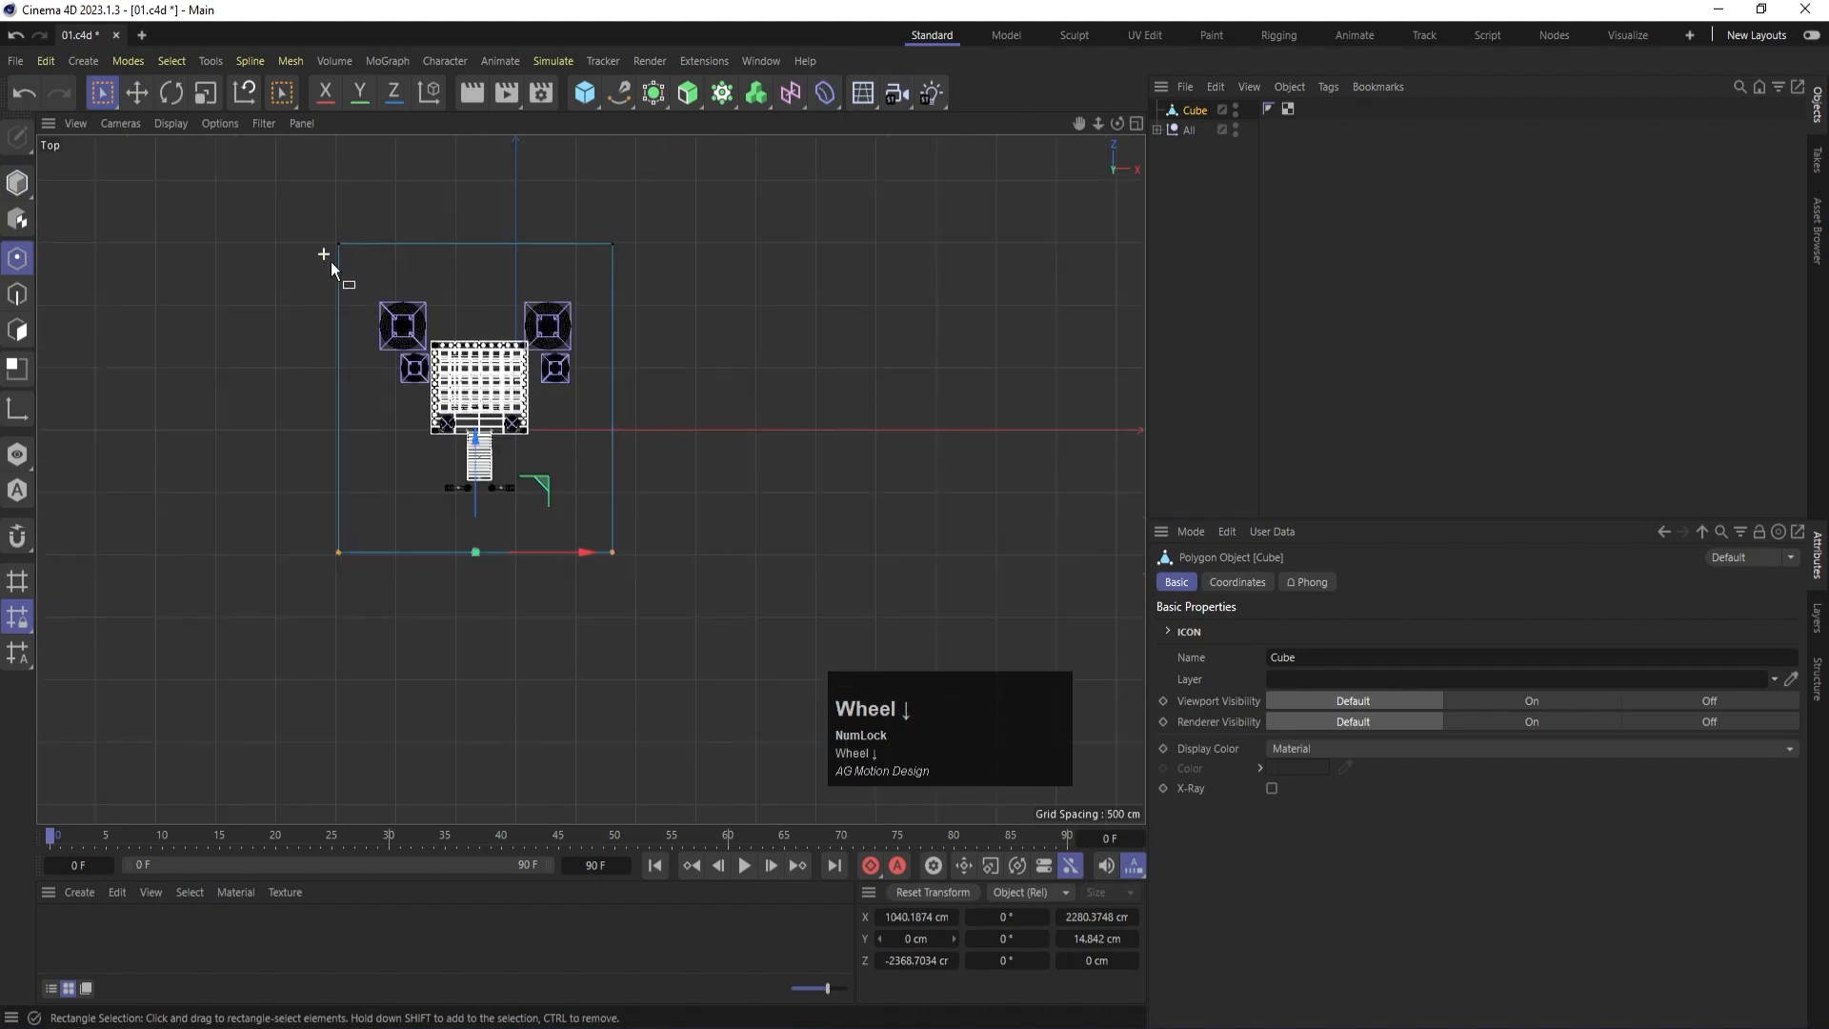
pyautogui.moveTo(271, 203); pyautogui.dragTo(777, 712)
pyautogui.scroll(2, 575, 449)
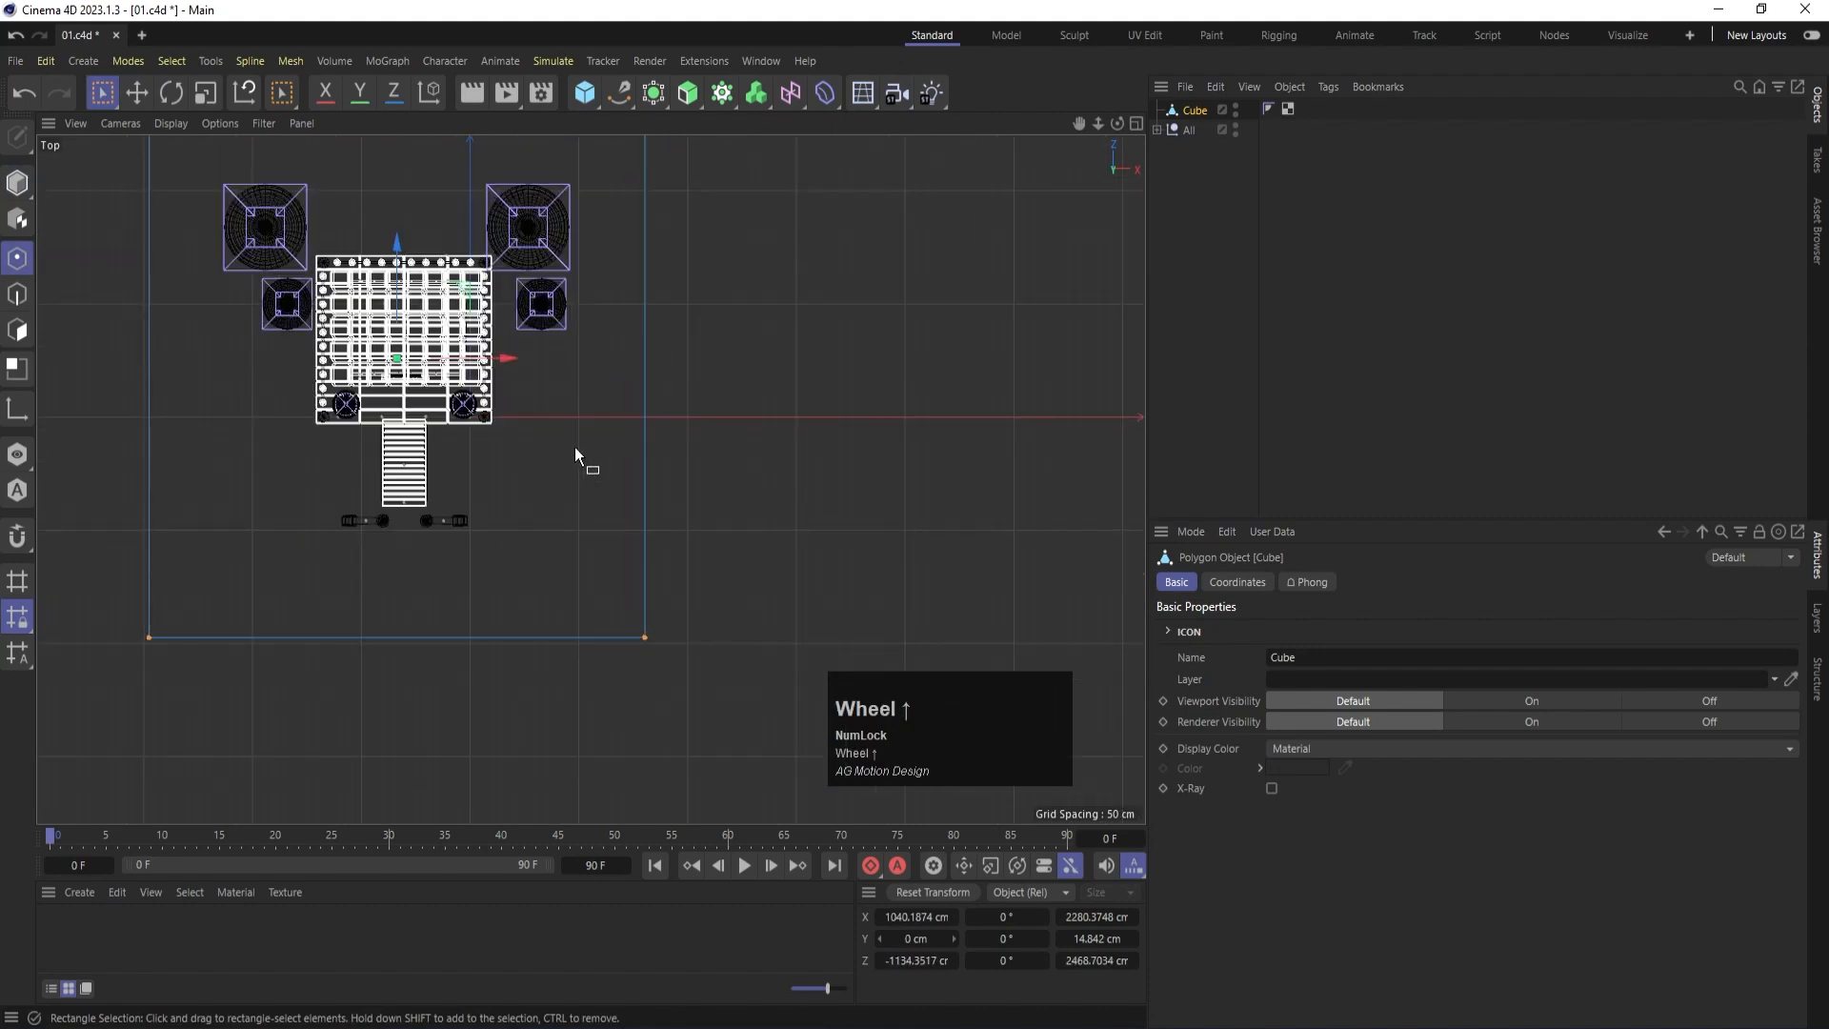
pyautogui.press('t')
pyautogui.keyDown('alt'); pyautogui.moveTo(469, 420); pyautogui.dragTo(598, 511, button='middle'); pyautogui.keyUp('alt')
pyautogui.moveTo(637, 461); pyautogui.dragTo(620, 453)
pyautogui.moveTo(525, 333); pyautogui.dragTo(525, 347)
pyautogui.press('e')
pyautogui.moveTo(638, 463); pyautogui.dragTo(648, 463)
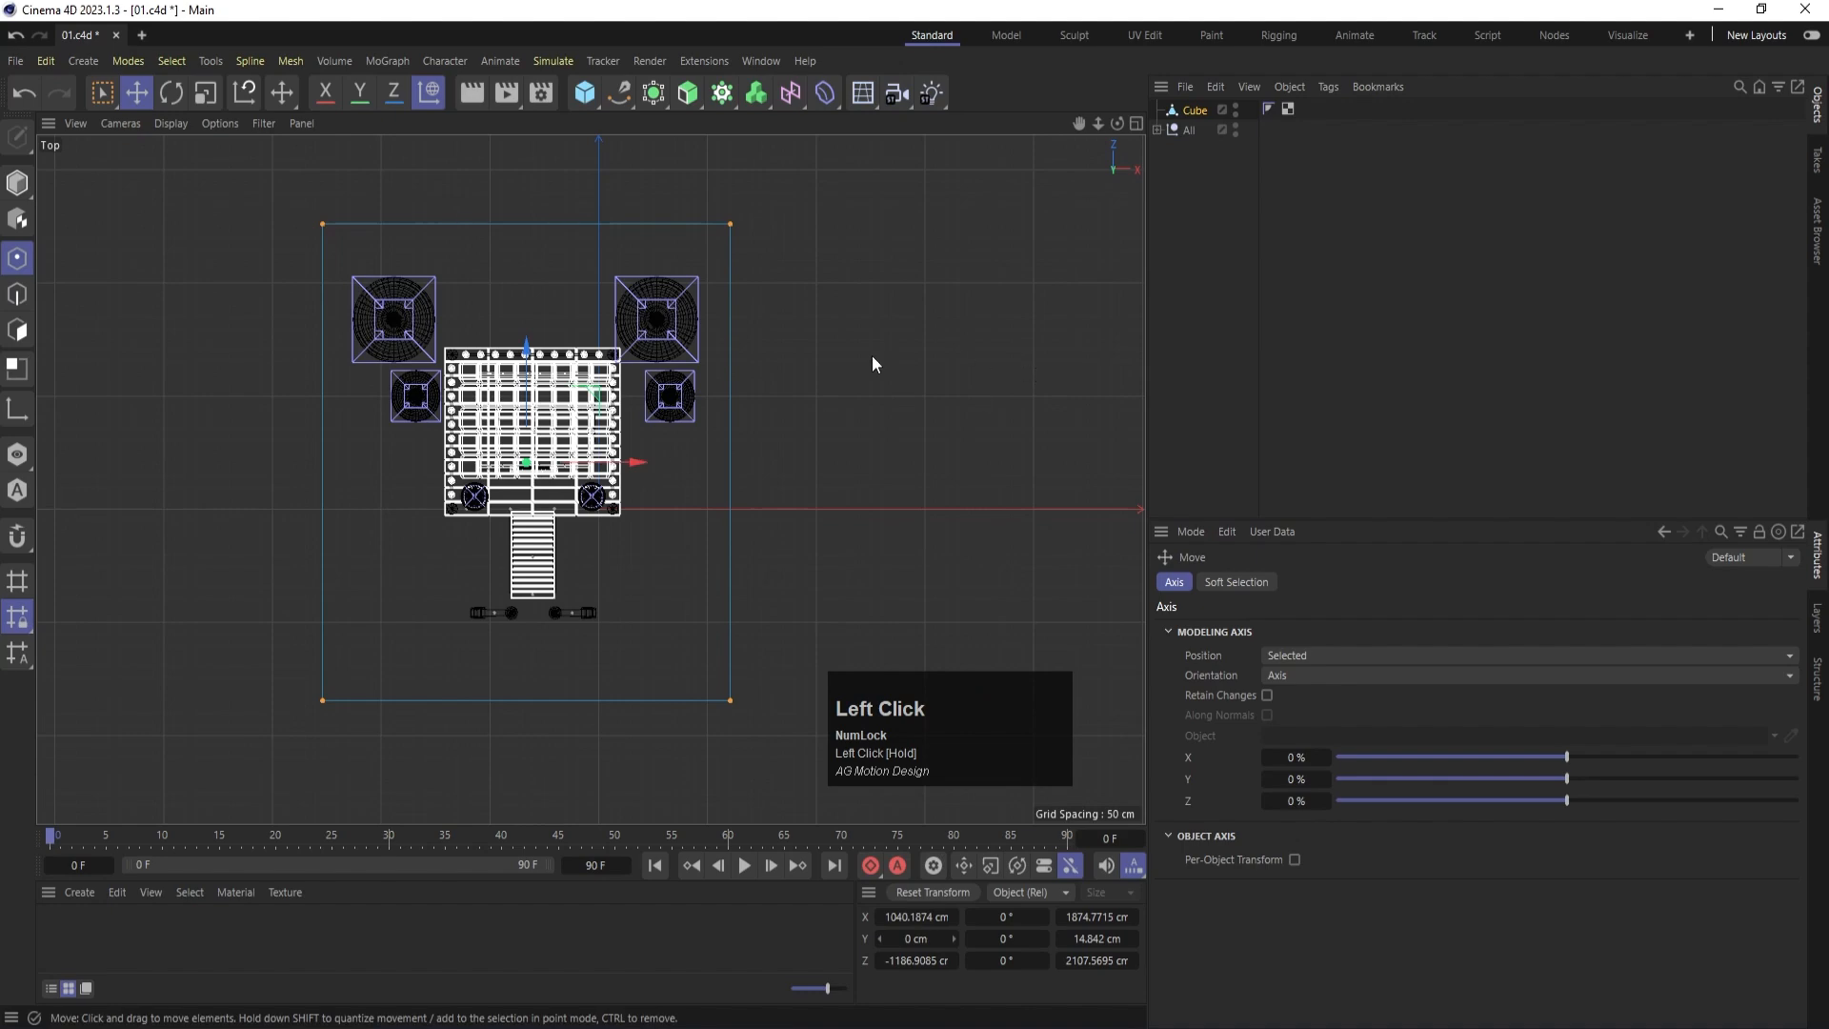
pyautogui.middleClick(872, 356)
pyautogui.middleClick(289, 357)
pyautogui.click(17, 181)
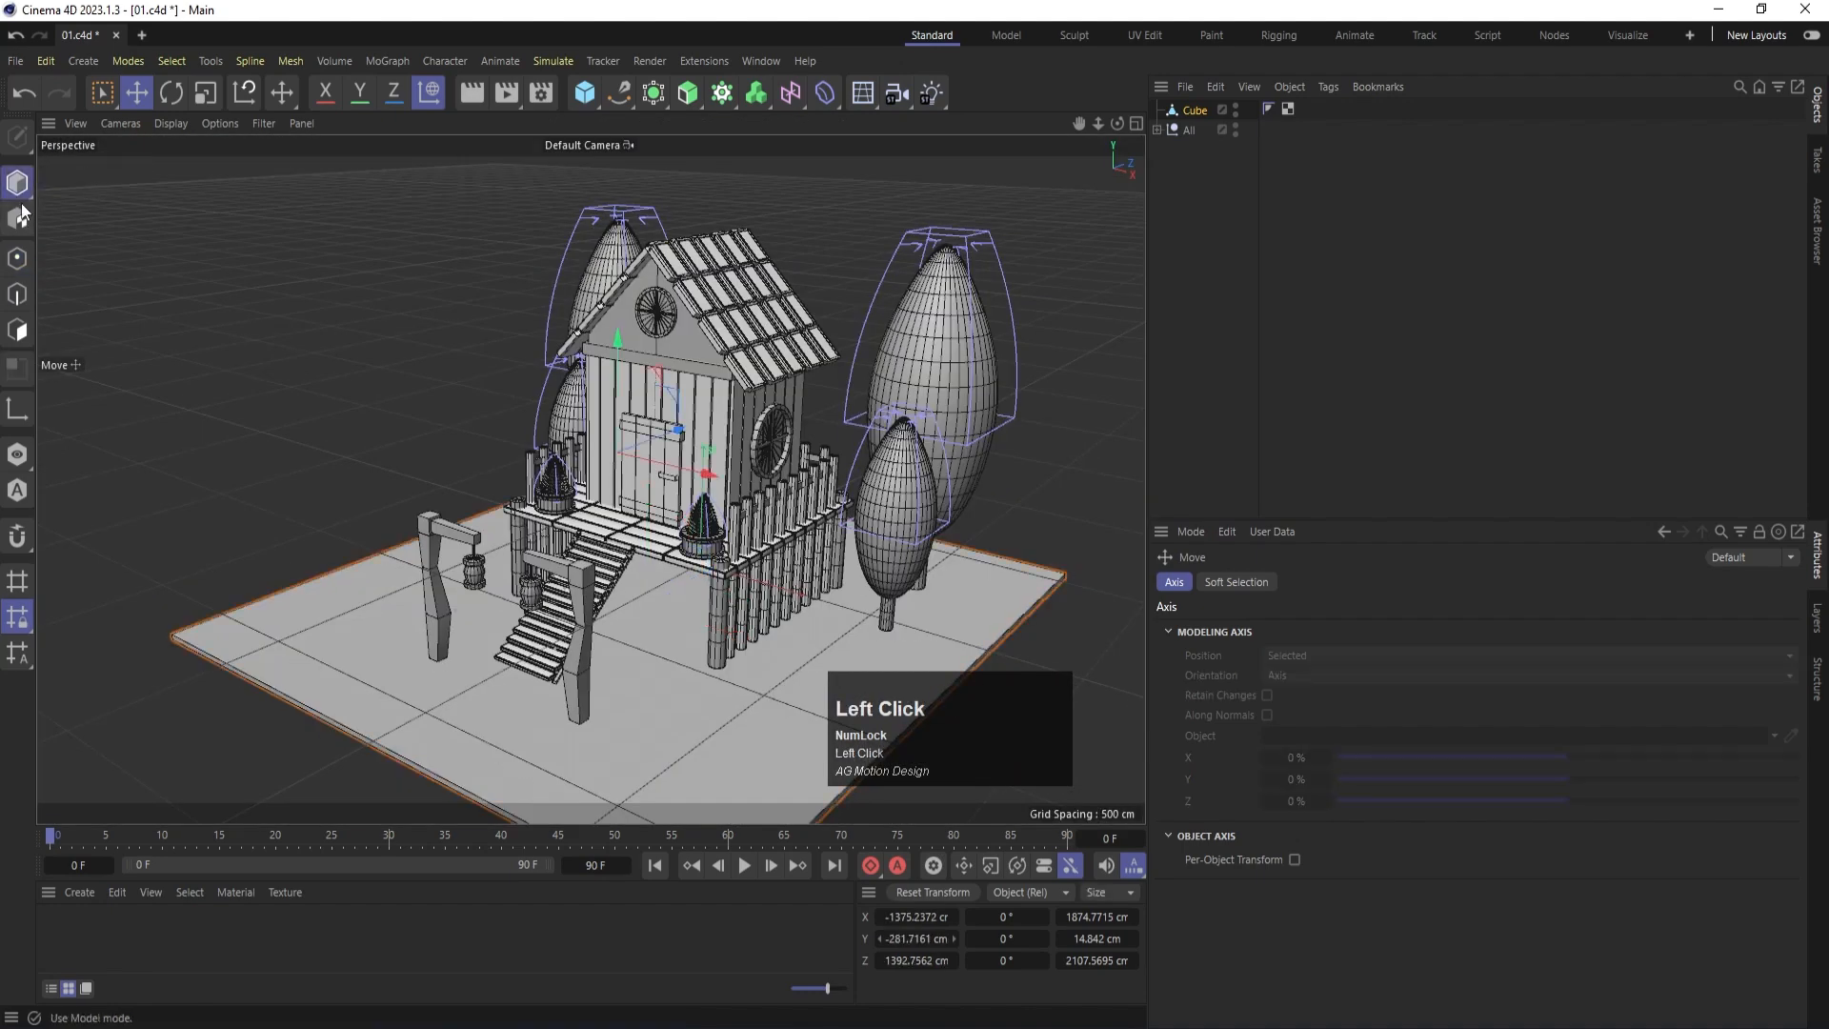
# Add a second cube and move it to the front side of the stairs at about X -787.3 cm, Z -371.5 cm.
pyautogui.scroll(2, 514, 686)
pyautogui.keyDown('alt'); pyautogui.moveTo(513, 685); pyautogui.dragTo(457, 558); pyautogui.keyUp('alt')
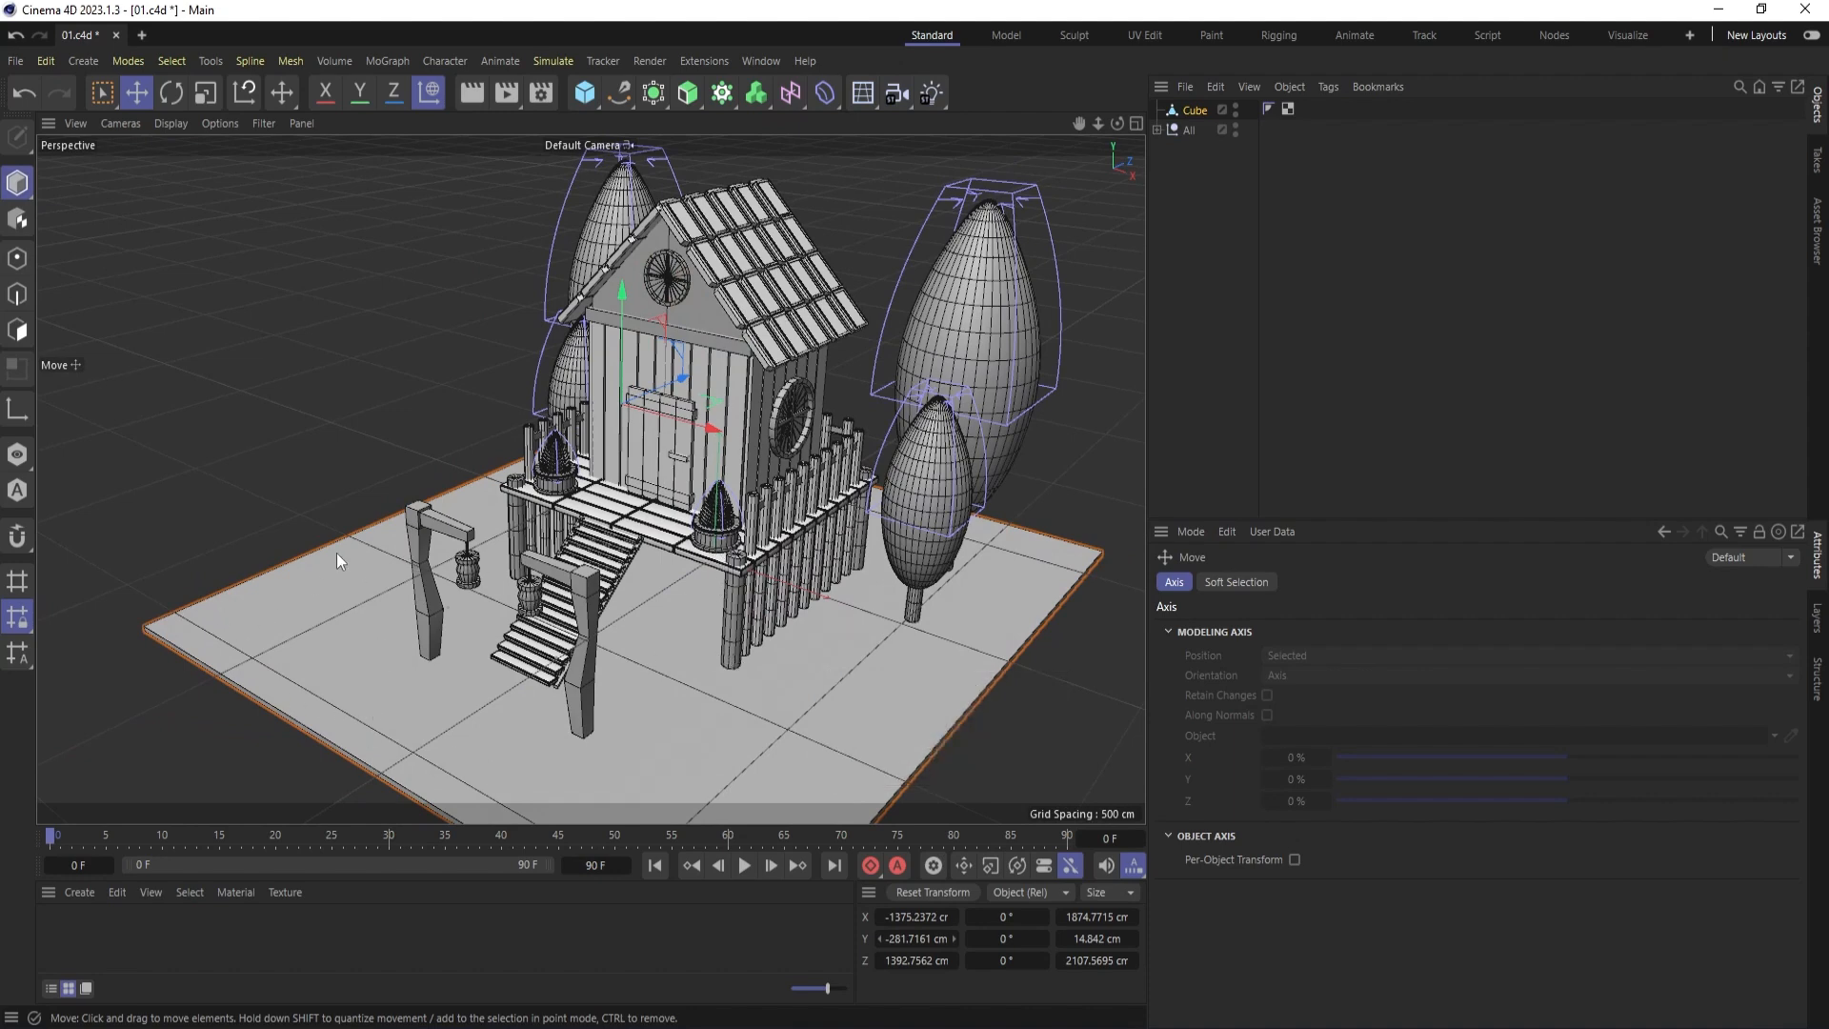
pyautogui.click(585, 94)
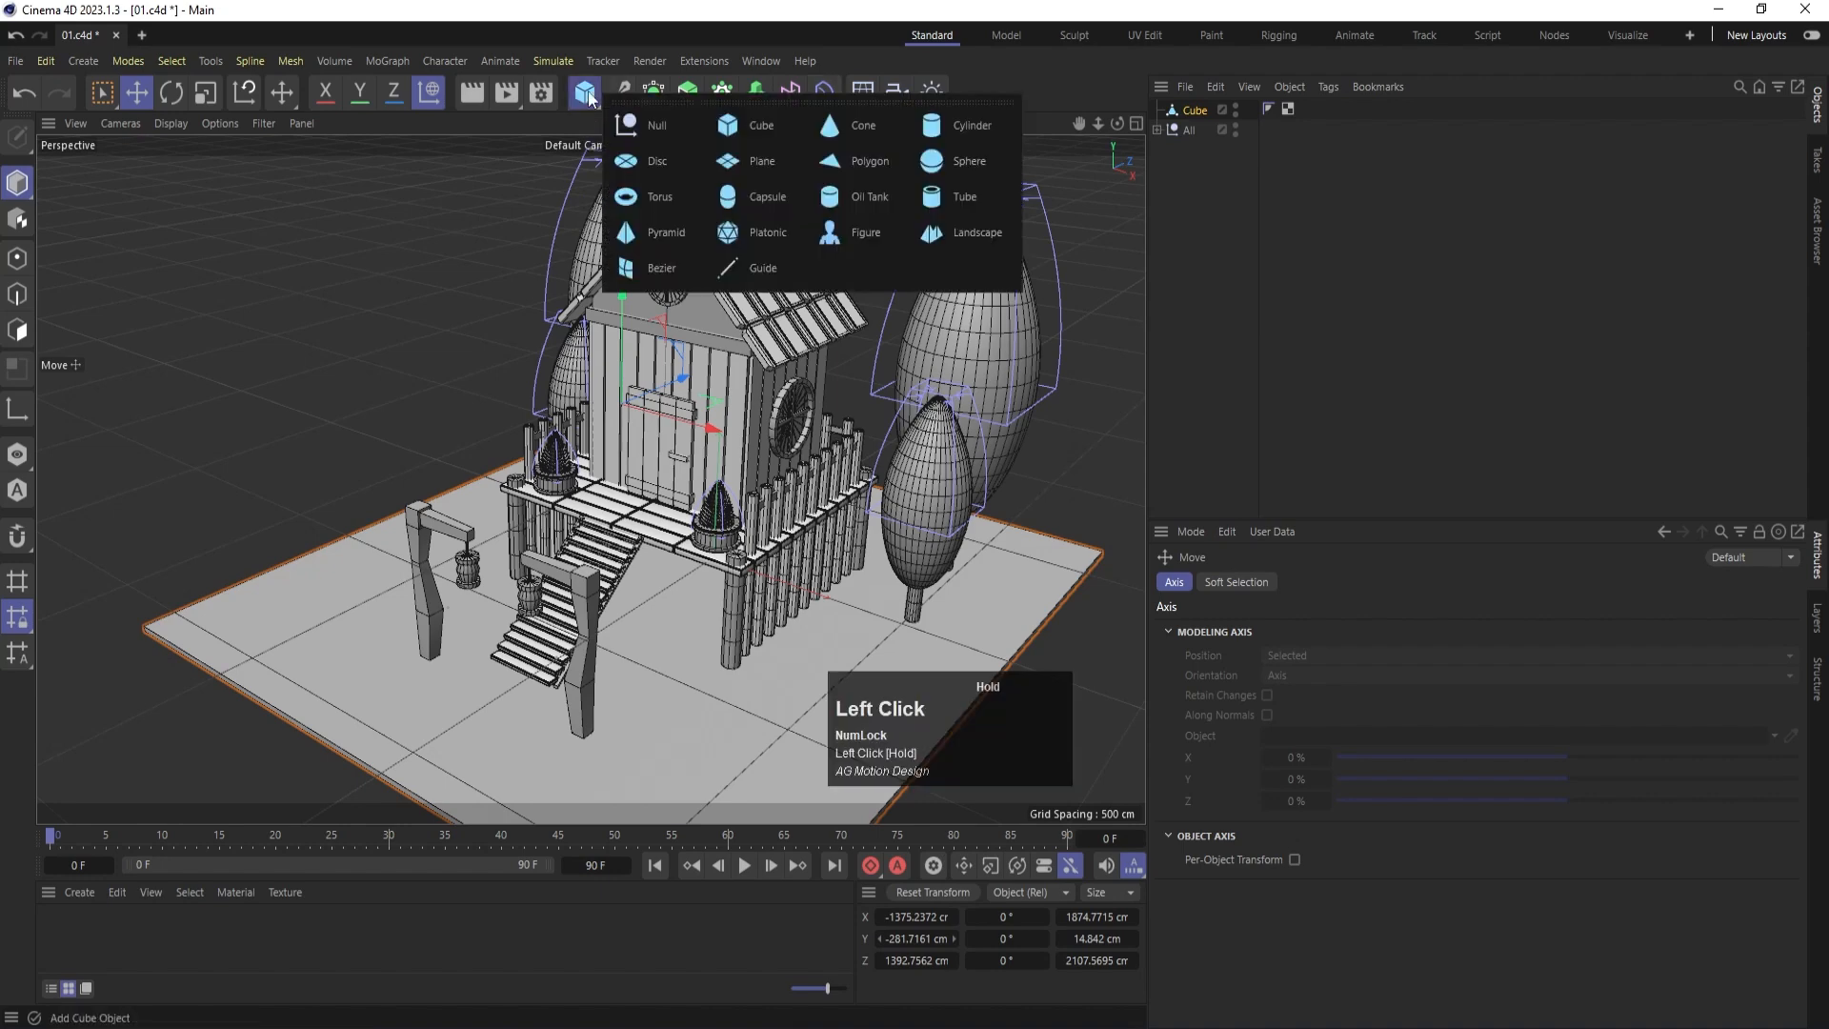
pyautogui.click(767, 128)
pyautogui.middleClick(628, 392)
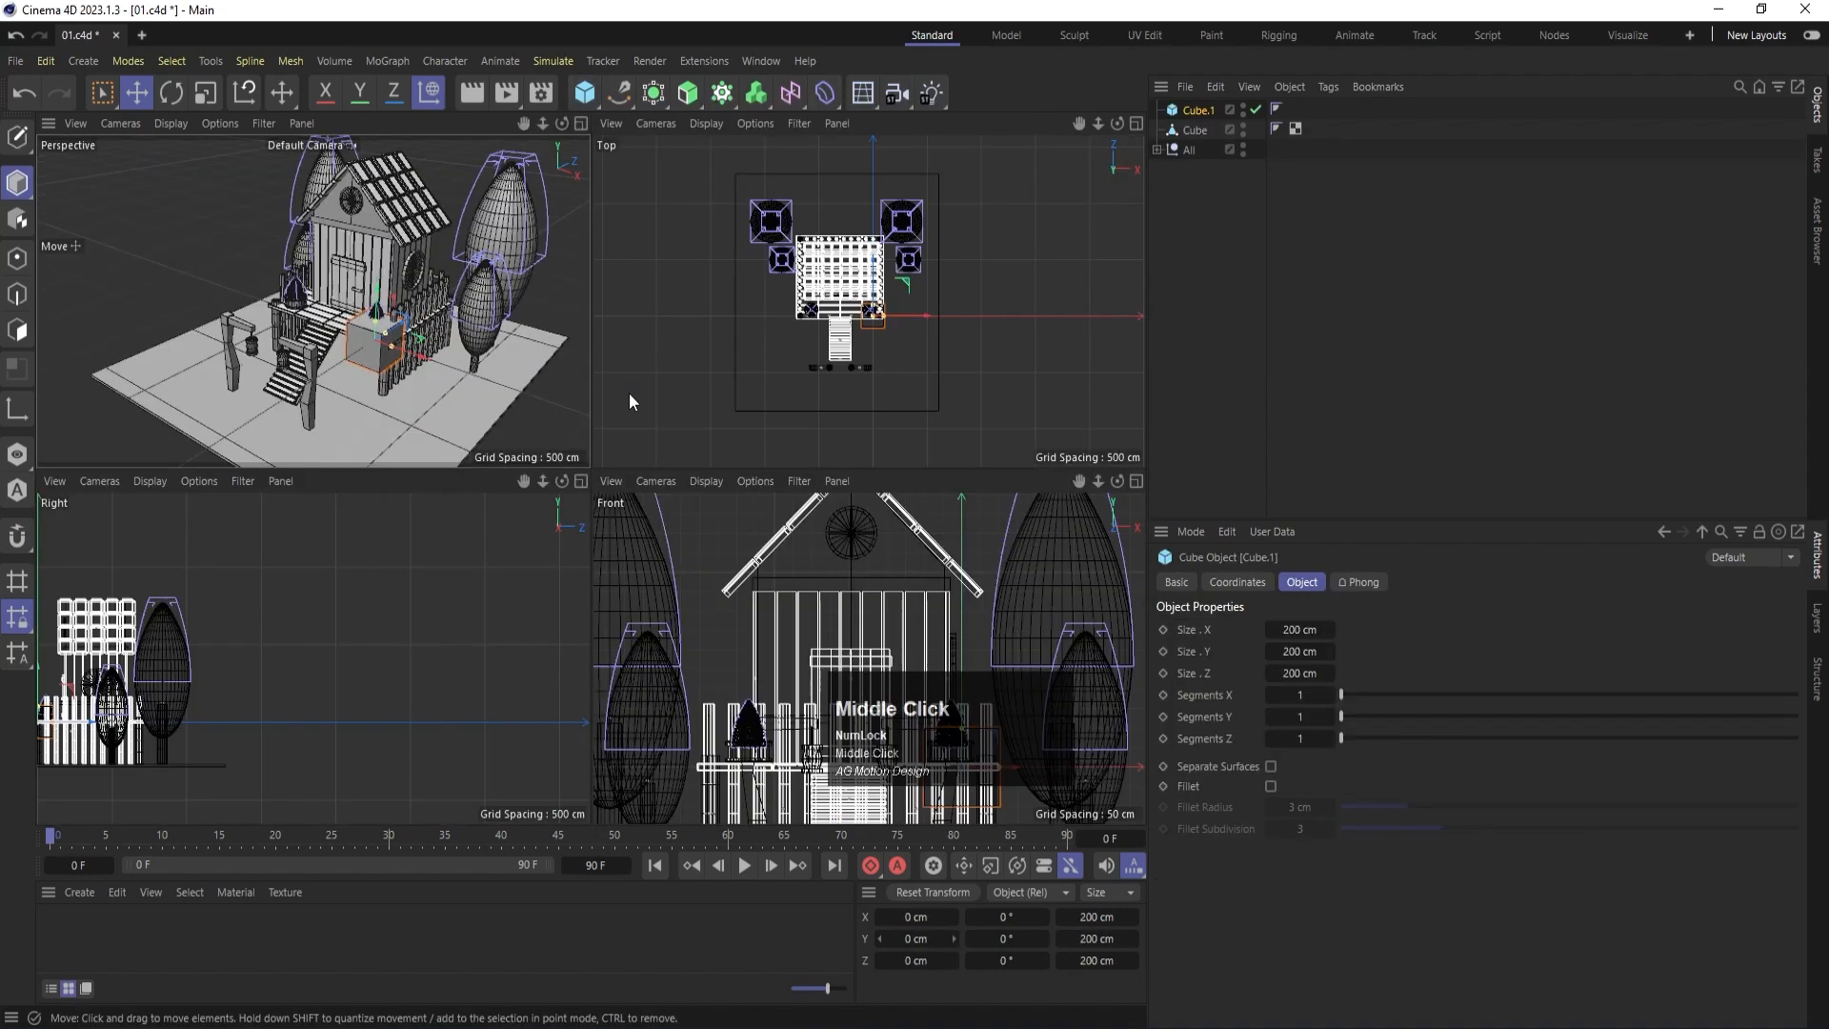
pyautogui.middleClick(853, 268)
pyautogui.scroll(3, 590, 526)
pyautogui.click(607, 467)
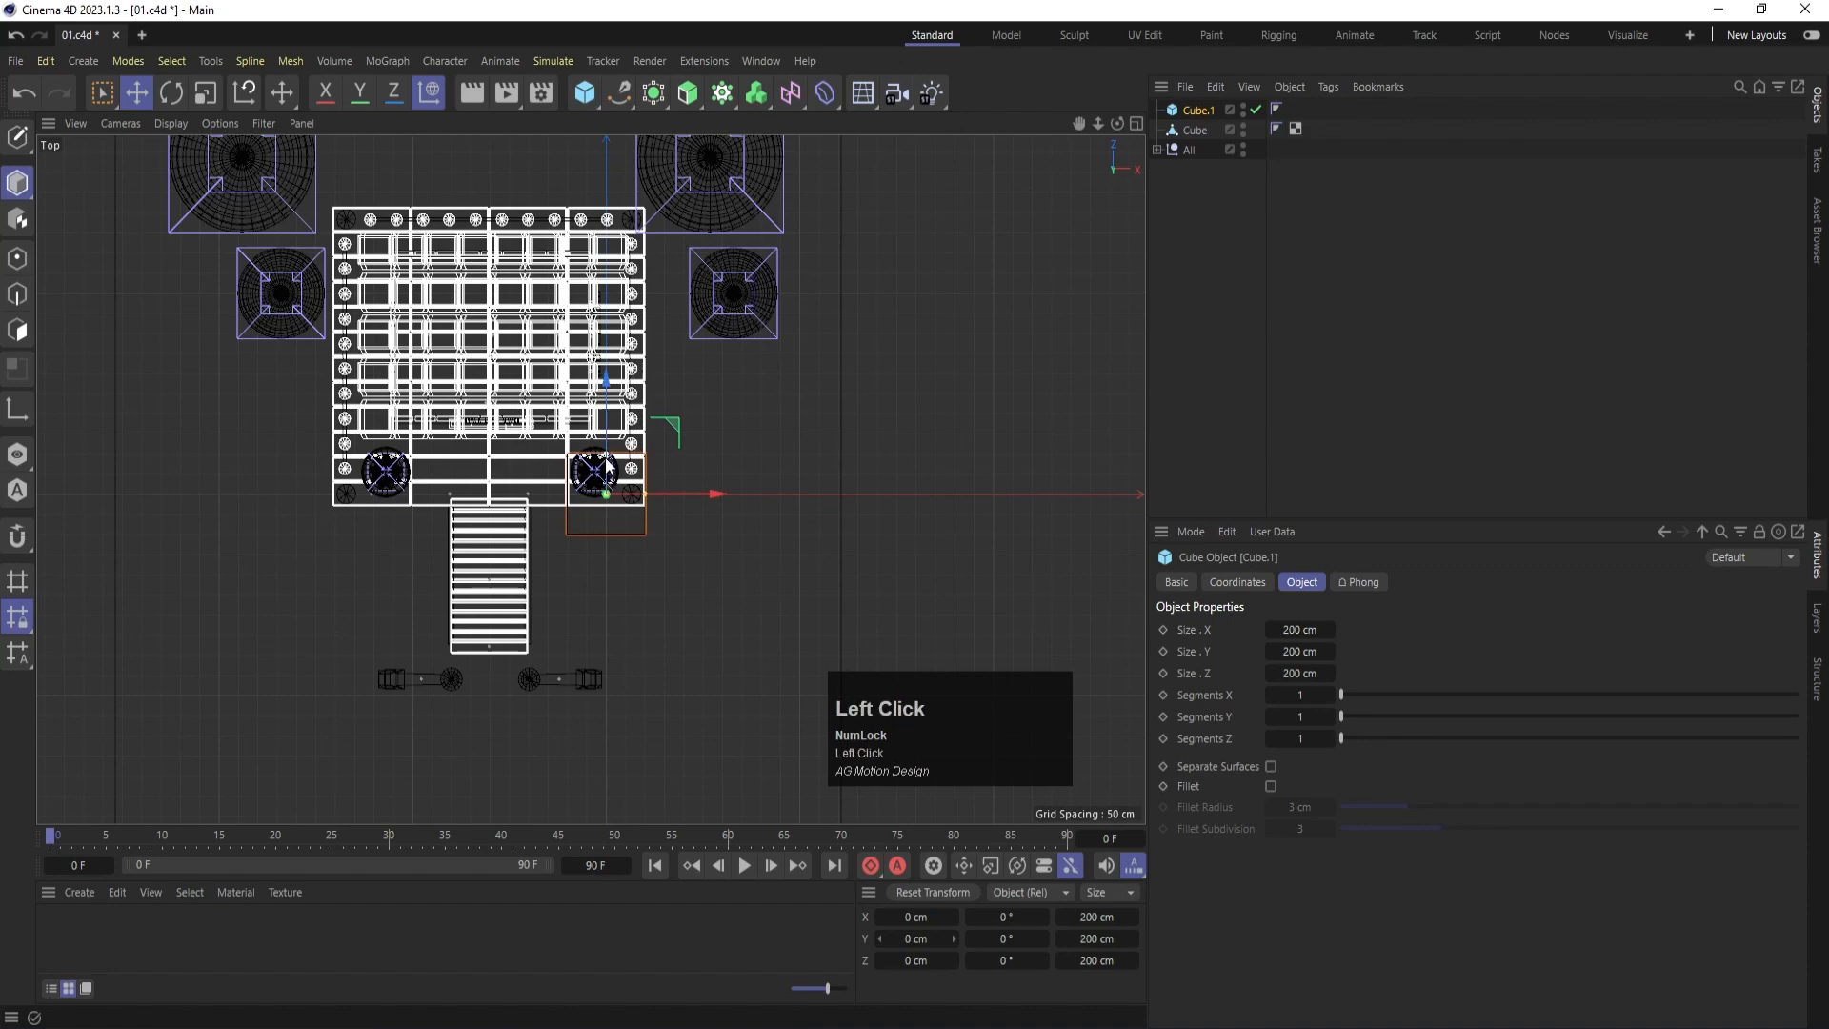
pyautogui.moveTo(671, 429); pyautogui.dragTo(370, 577)
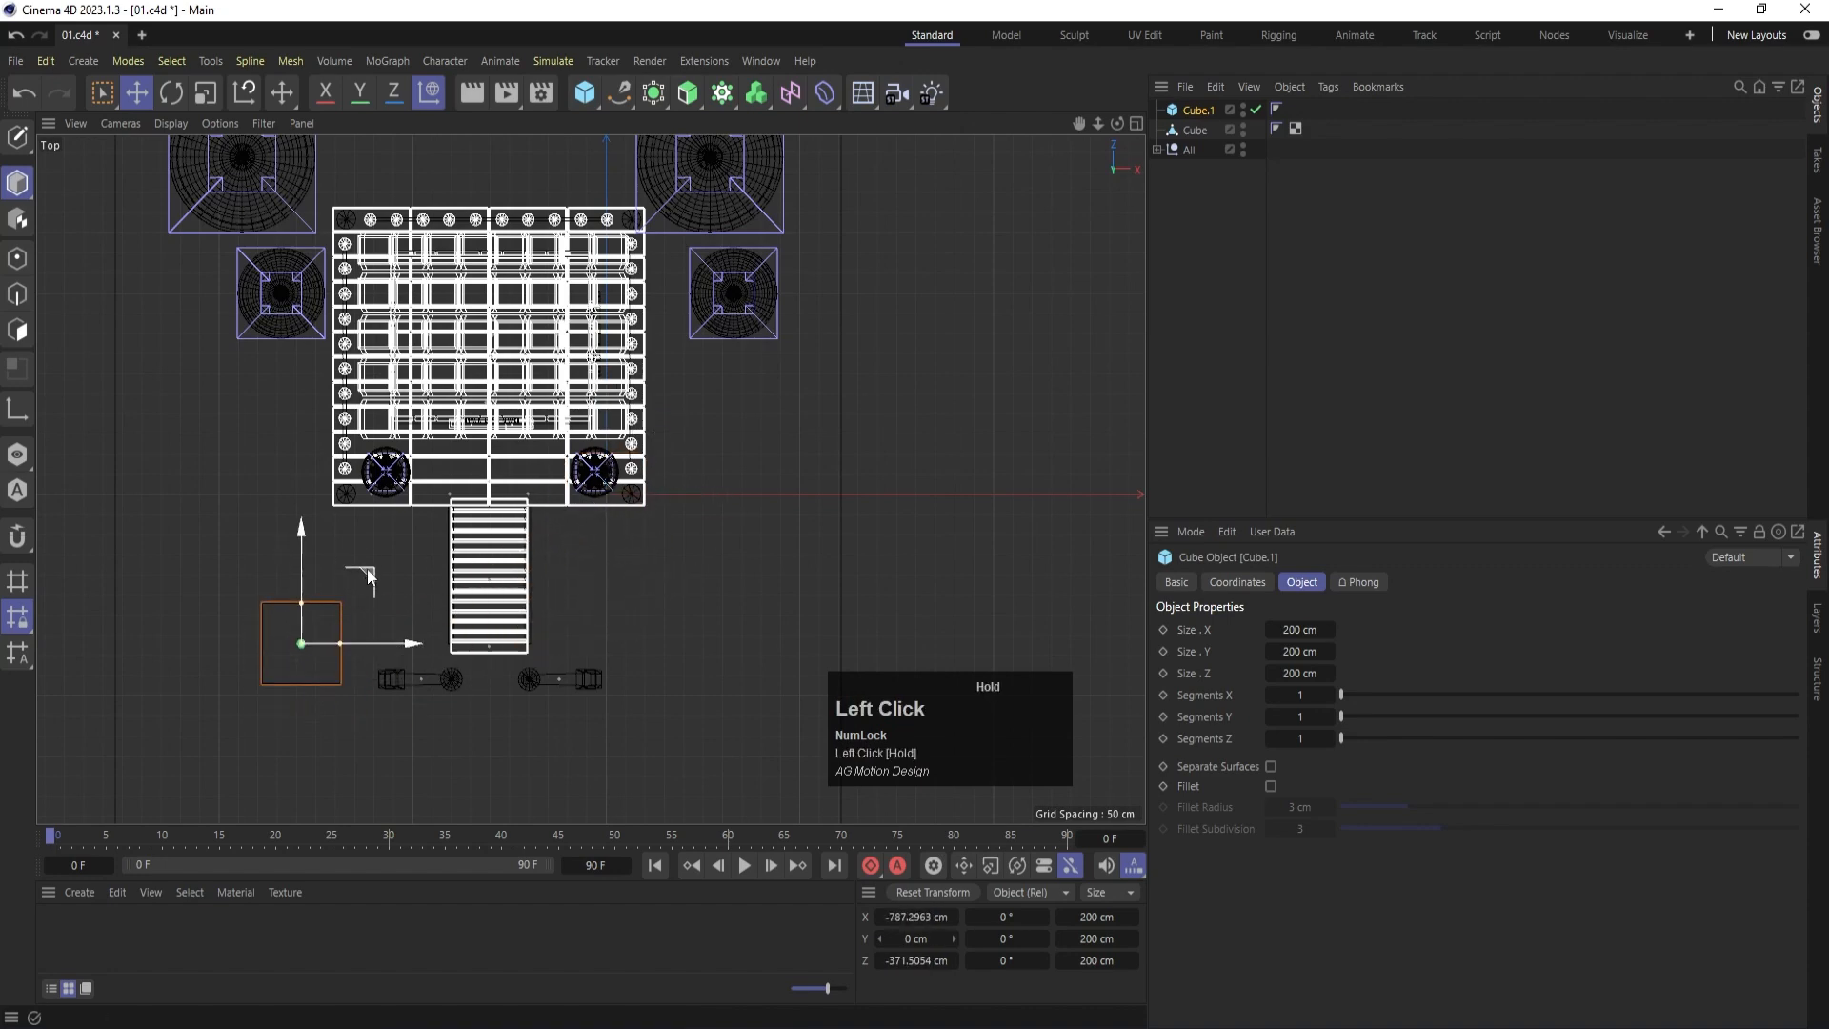
# Shrink the new cube's footprint to about 16.8 cm in X and 26.8 cm in Z.
pyautogui.scroll(4, 315, 625)
pyautogui.moveTo(352, 487); pyautogui.dragTo(510, 310, button='middle')
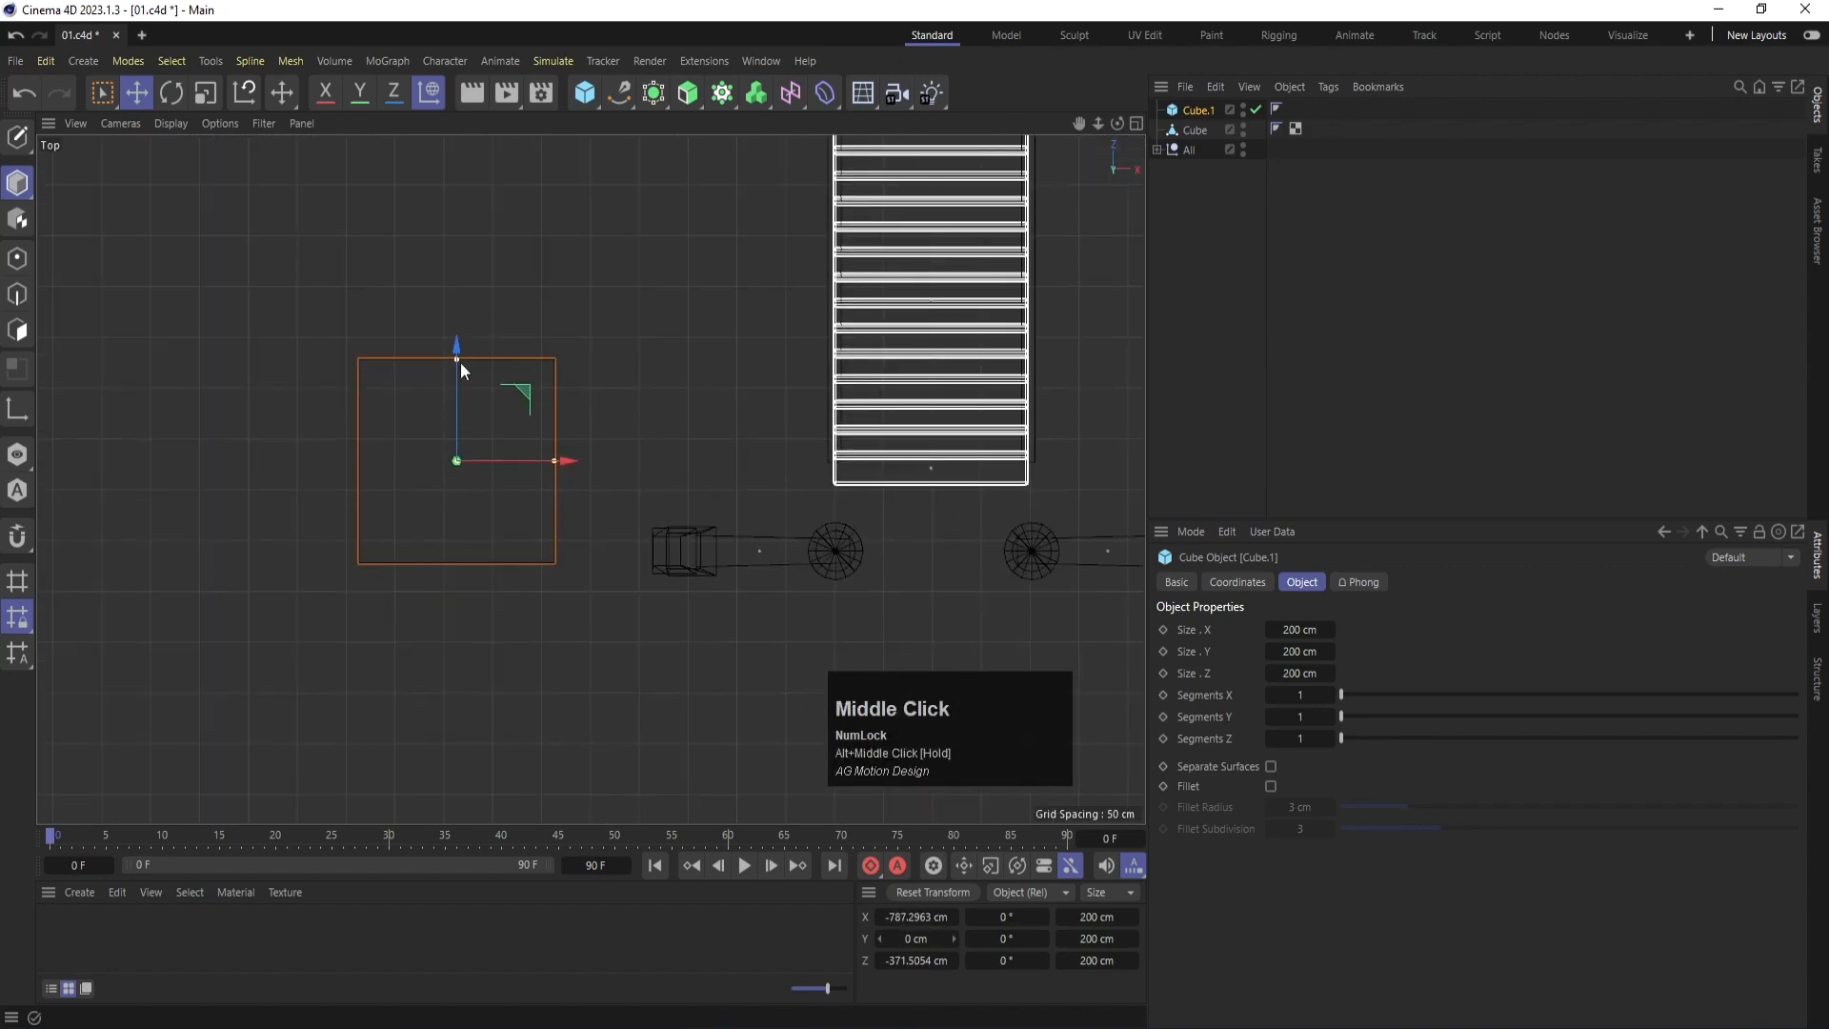
pyautogui.moveTo(458, 360); pyautogui.dragTo(458, 447)
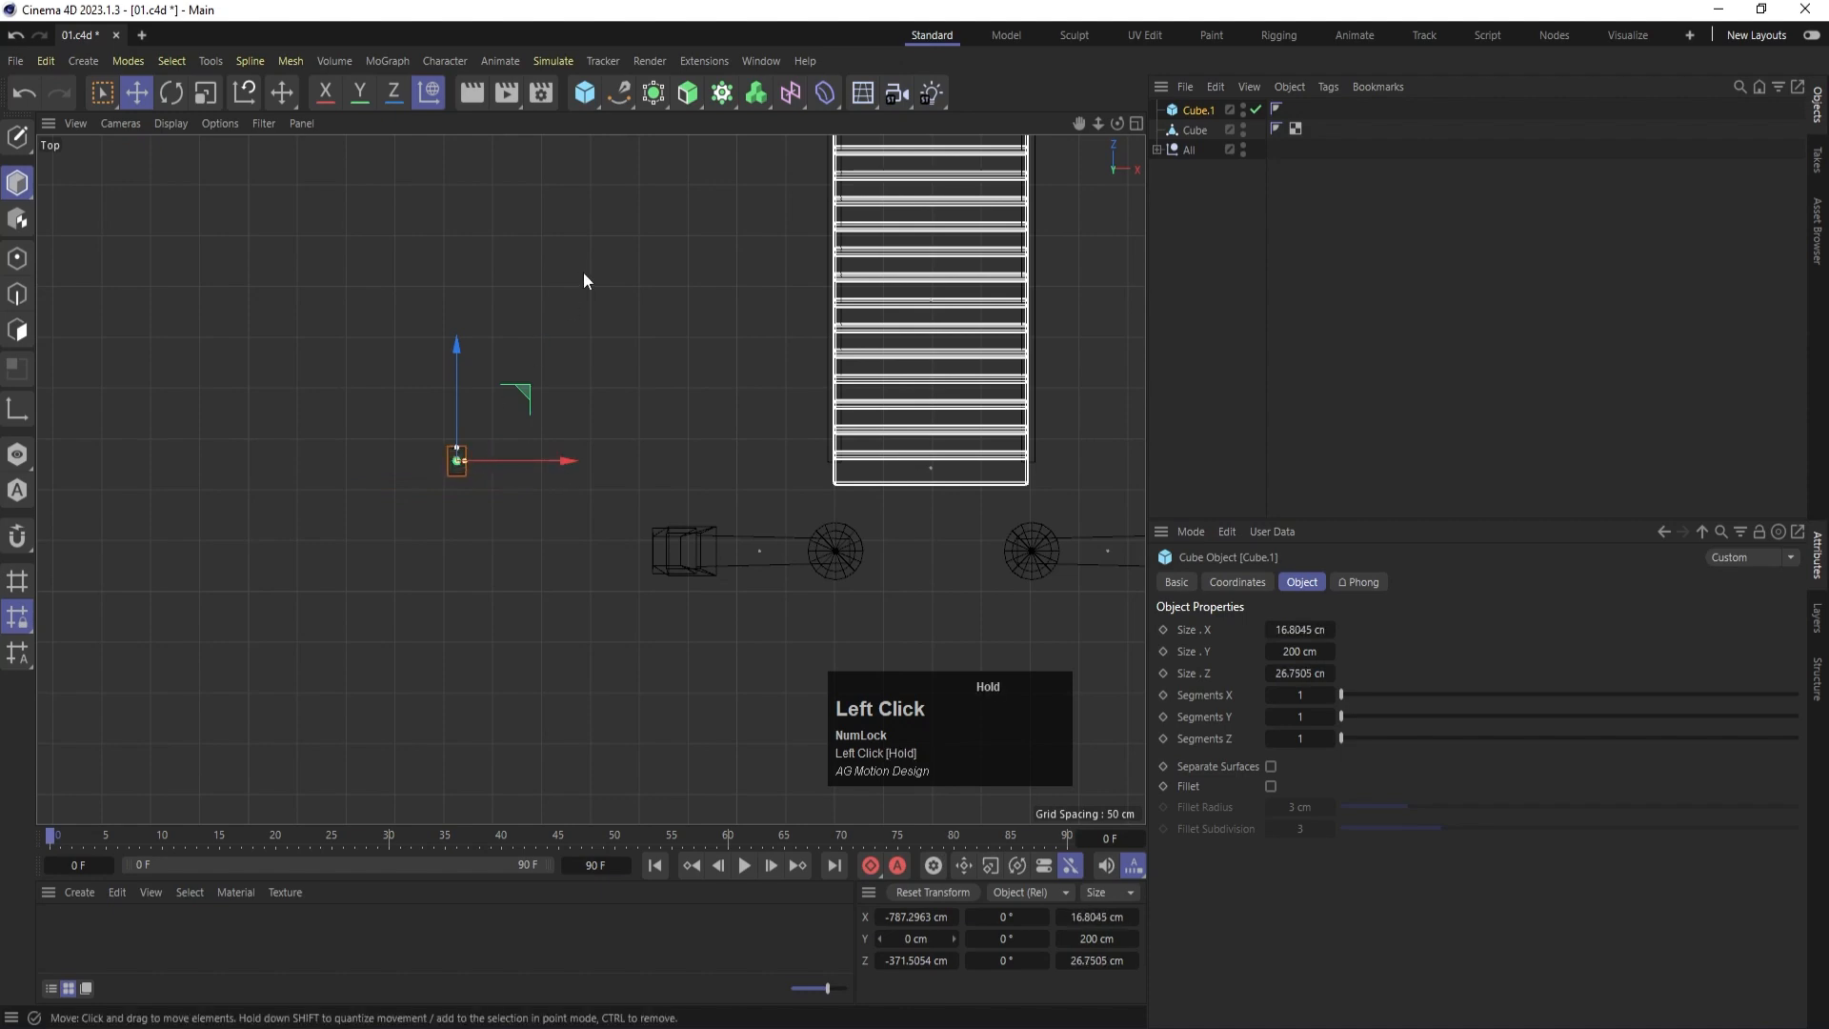
# Move the thin cube outward and down to about X -1217.8 cm, Y -169.7 cm, and thin it to about 11.4 cm in X.
pyautogui.middleClick(585, 280)
pyautogui.middleClick(688, 579)
pyautogui.scroll(-3, 322, 649)
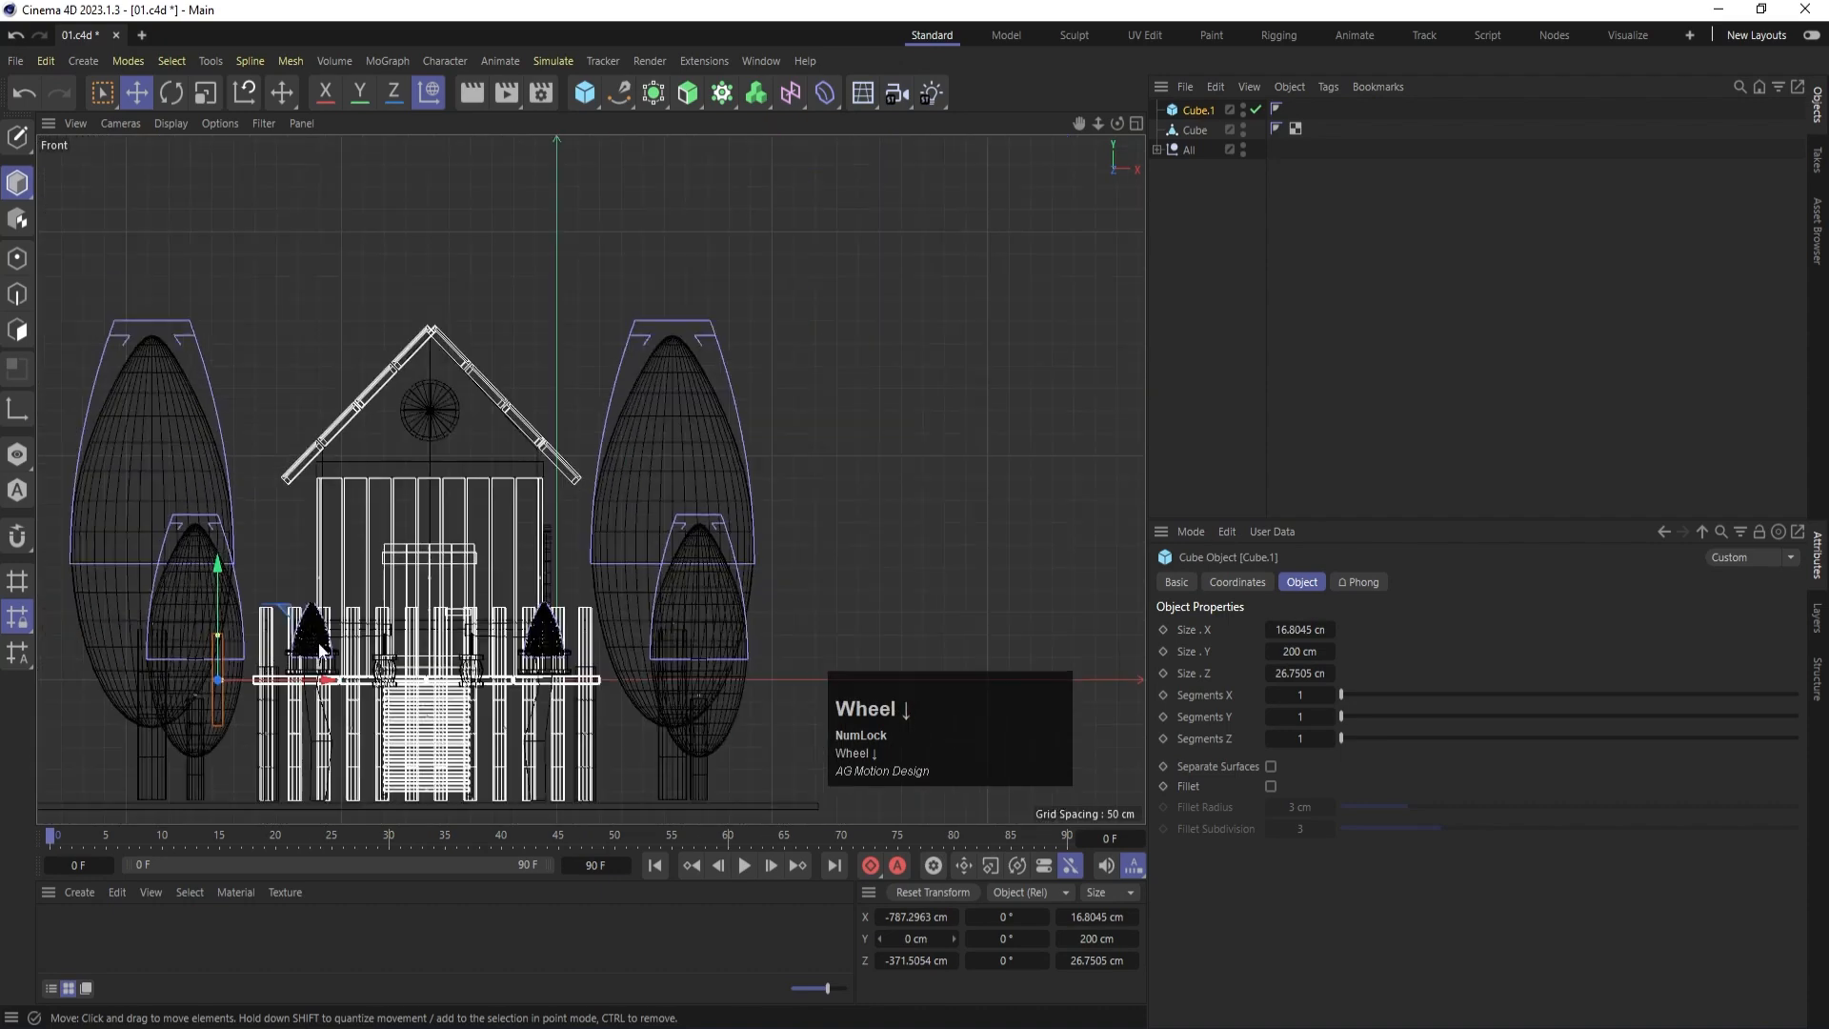
pyautogui.scroll(-3, 322, 649)
pyautogui.keyDown('alt'); pyautogui.moveTo(307, 578); pyautogui.dragTo(538, 583, button='middle'); pyautogui.keyUp('alt')
pyautogui.scroll(5, 550, 588)
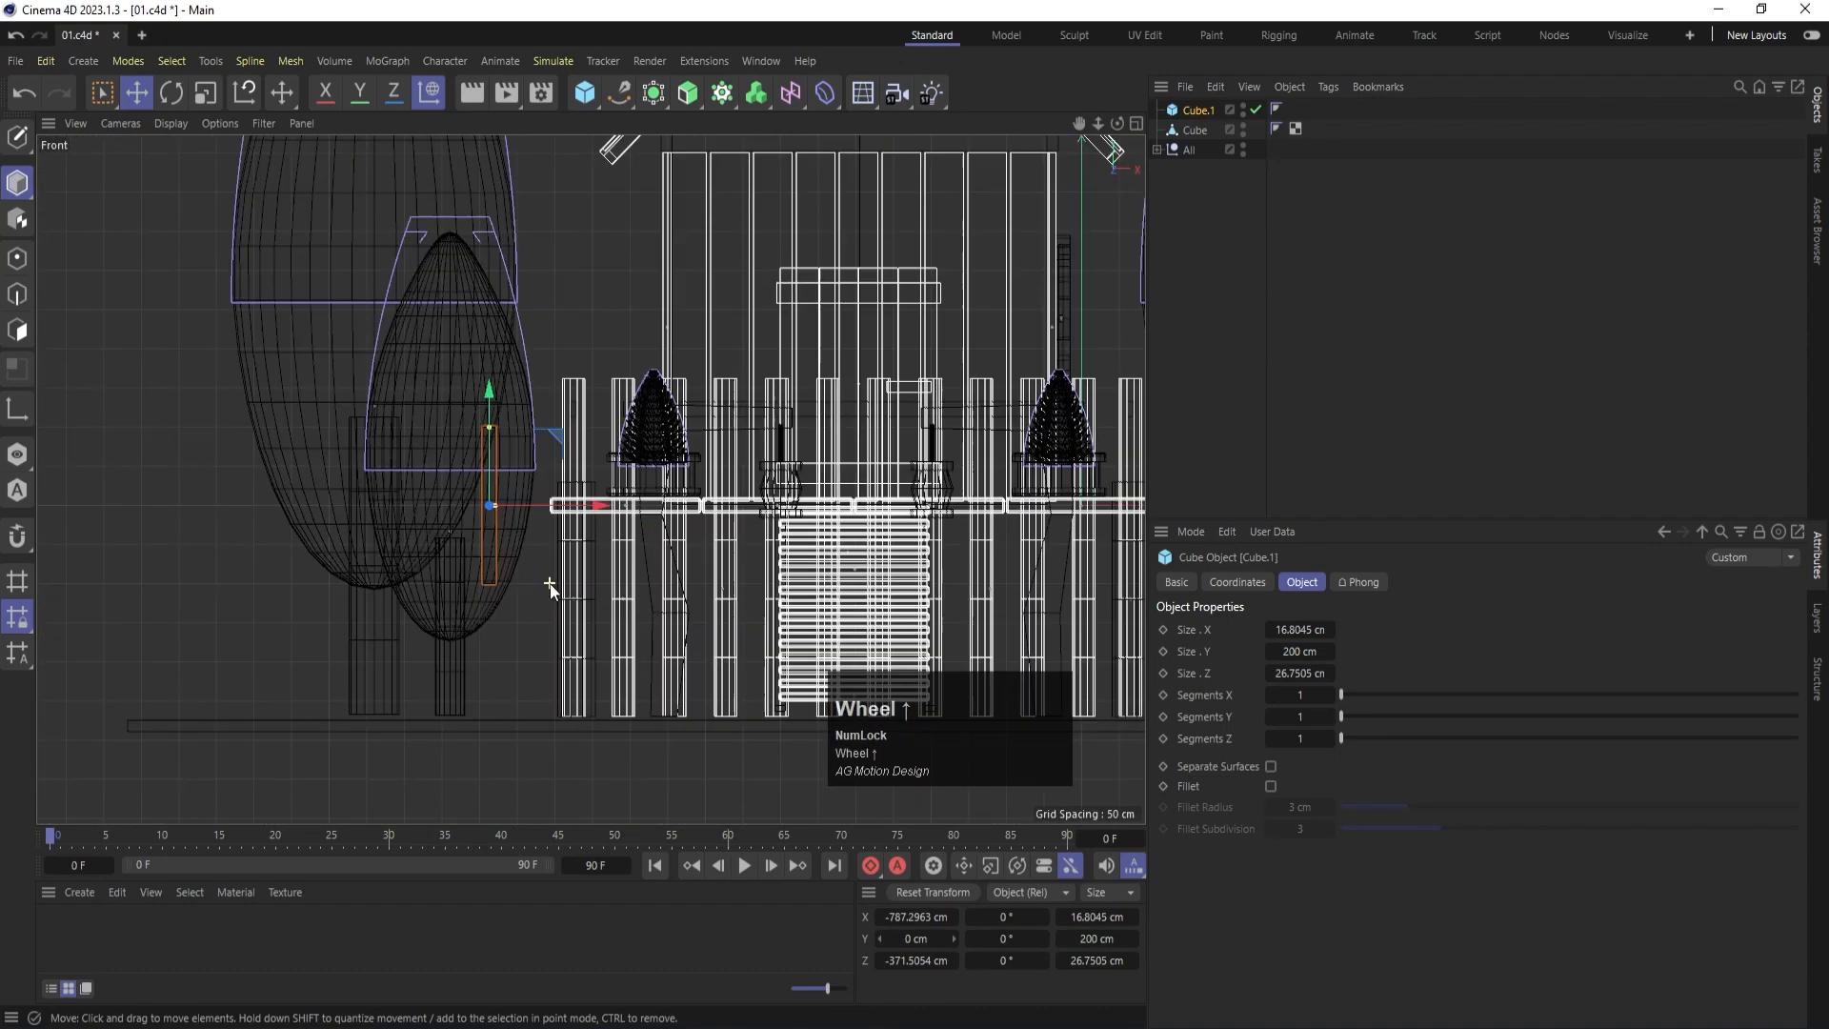
pyautogui.moveTo(490, 505); pyautogui.dragTo(154, 646)
pyautogui.scroll(5, 166, 637)
# Widen the fence board cube to about 33.7 cm in Z.
pyautogui.middleClick(324, 511)
pyautogui.middleClick(74, 726)
pyautogui.press('s')
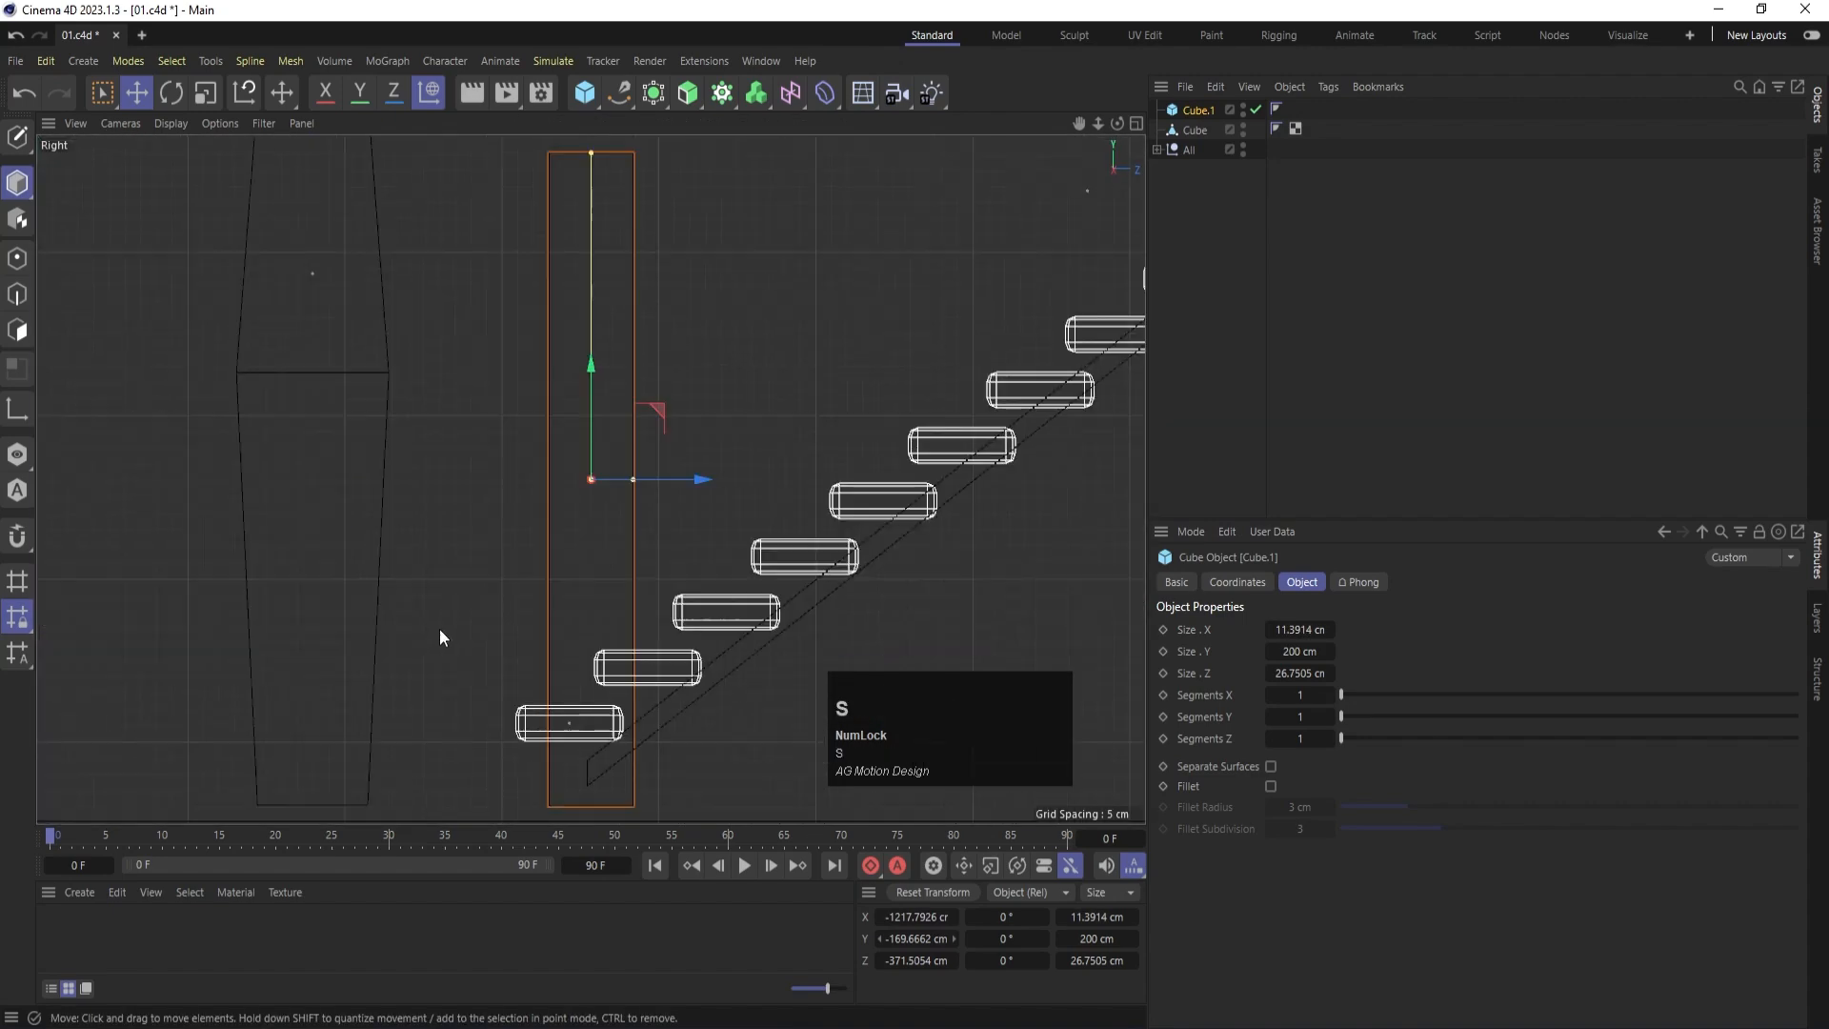
pyautogui.moveTo(633, 483); pyautogui.dragTo(644, 483)
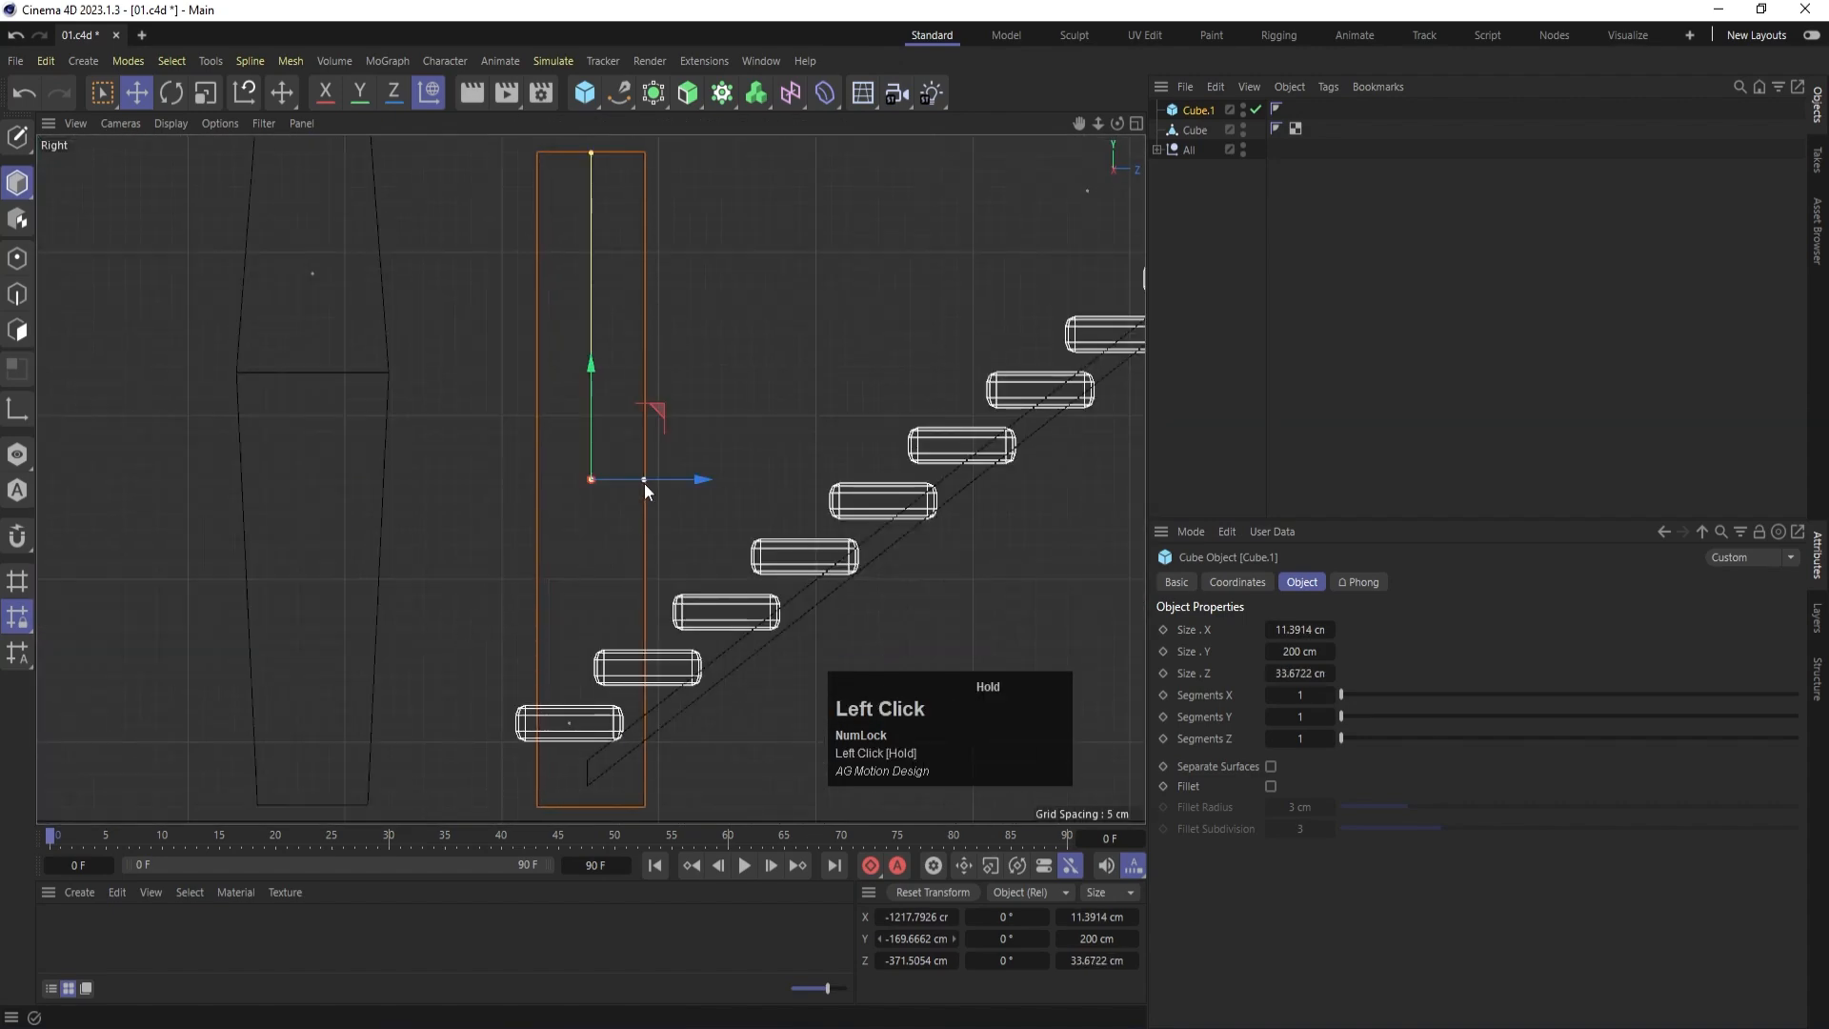
pyautogui.scroll(-3, 644, 483)
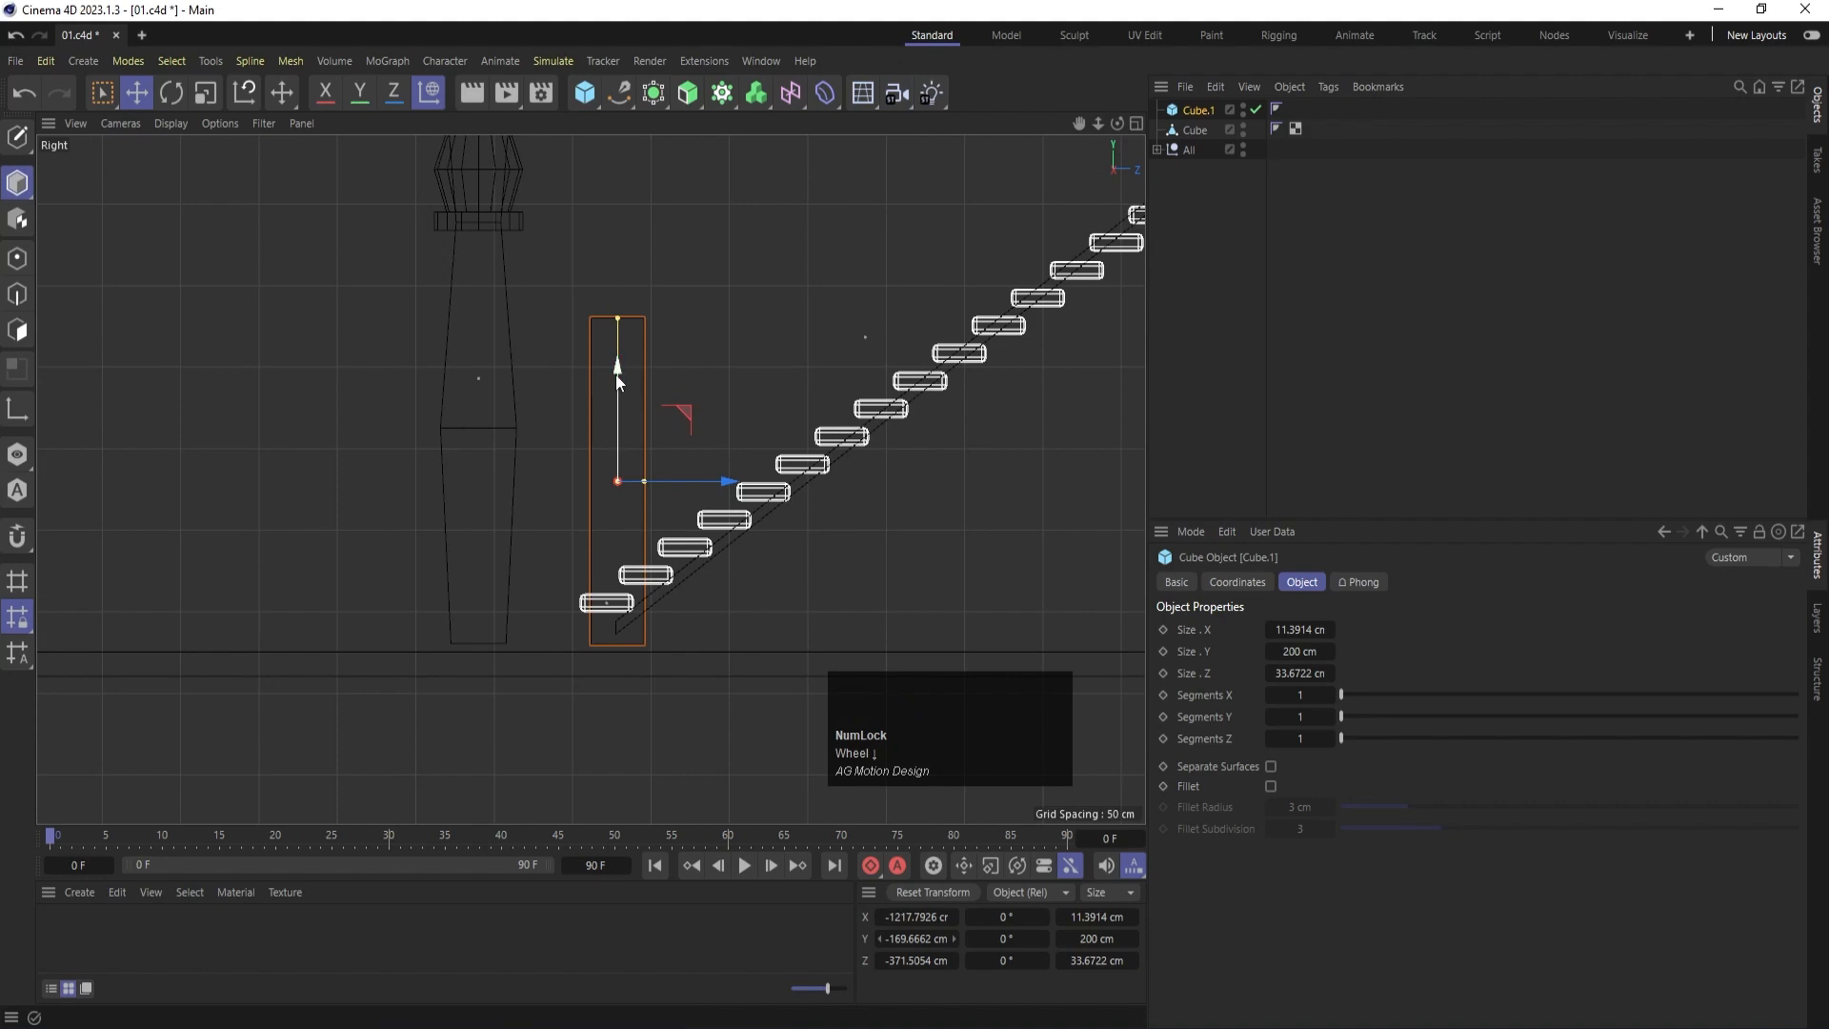
# Raise the ground slab to about Y -277.2 cm so it meets the post bottoms, then deselect it.
pyautogui.click(493, 654)
pyautogui.scroll(-2, 822, 569)
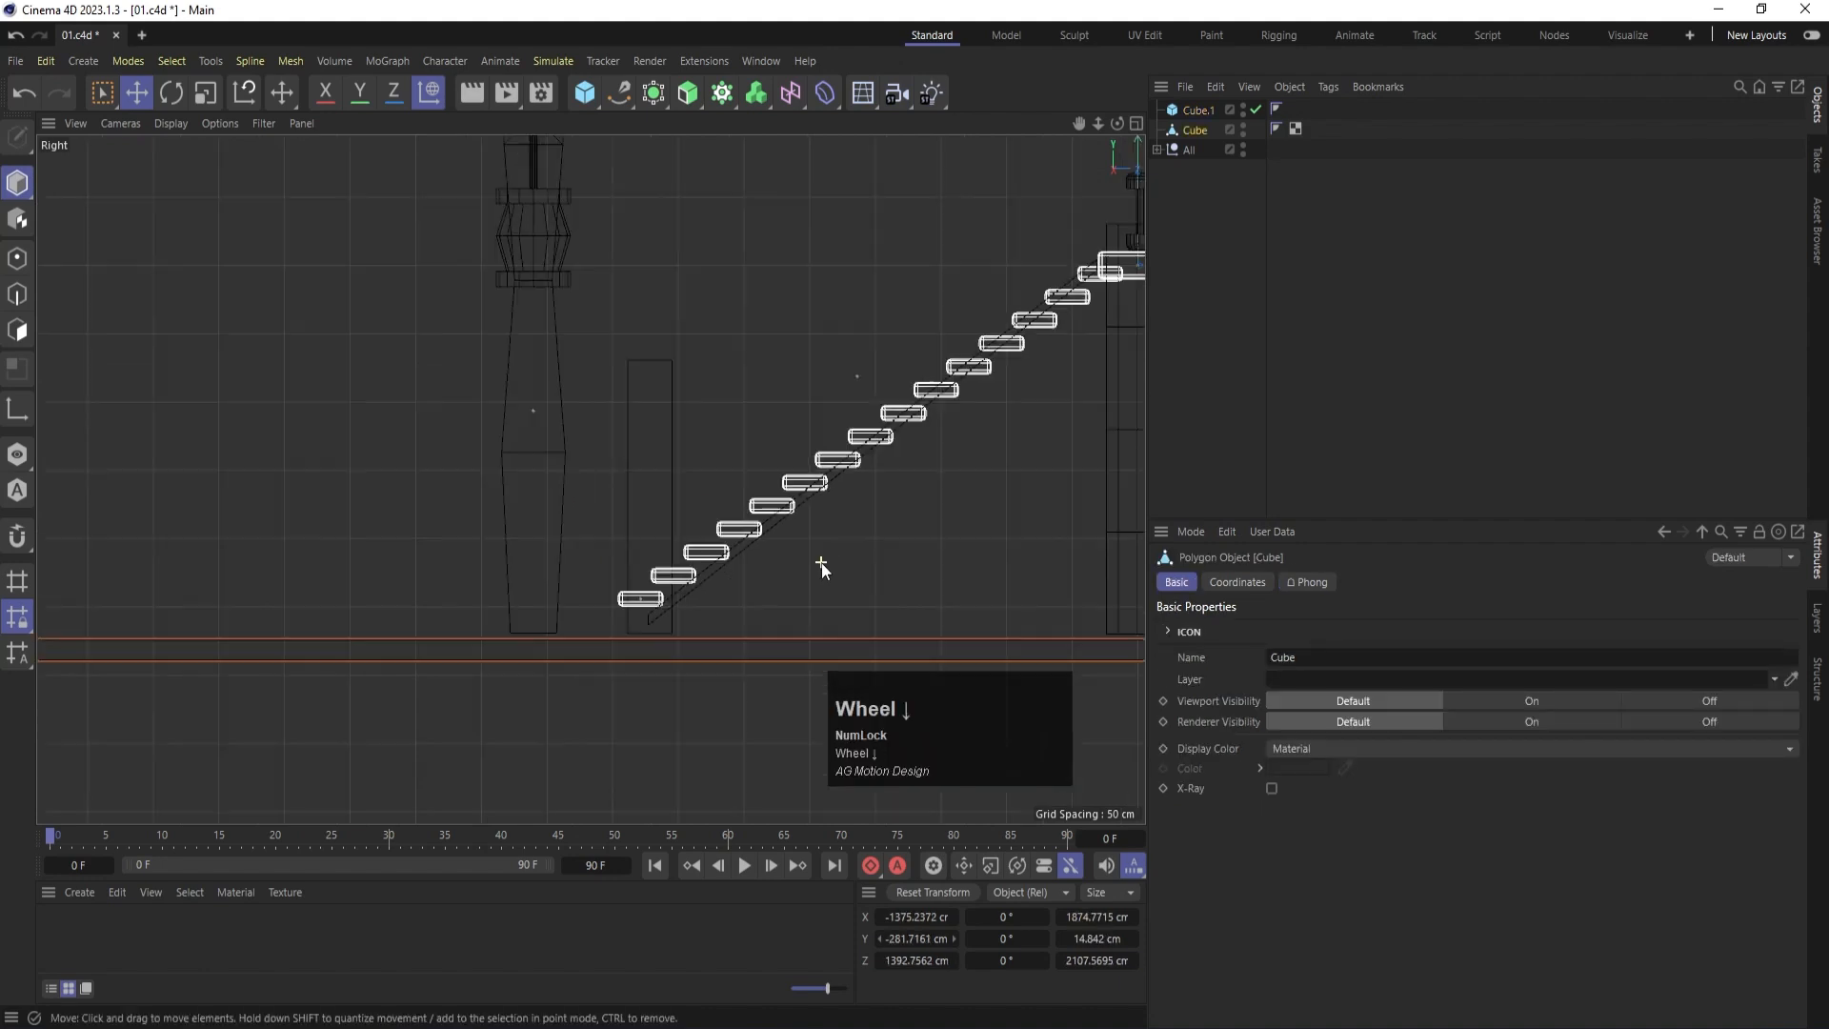
pyautogui.scroll(-3, 822, 568)
pyautogui.moveTo(963, 555); pyautogui.dragTo(844, 457, button='middle')
pyautogui.keyDown('alt'); pyautogui.scroll(2, 946, 625); pyautogui.keyUp('alt')
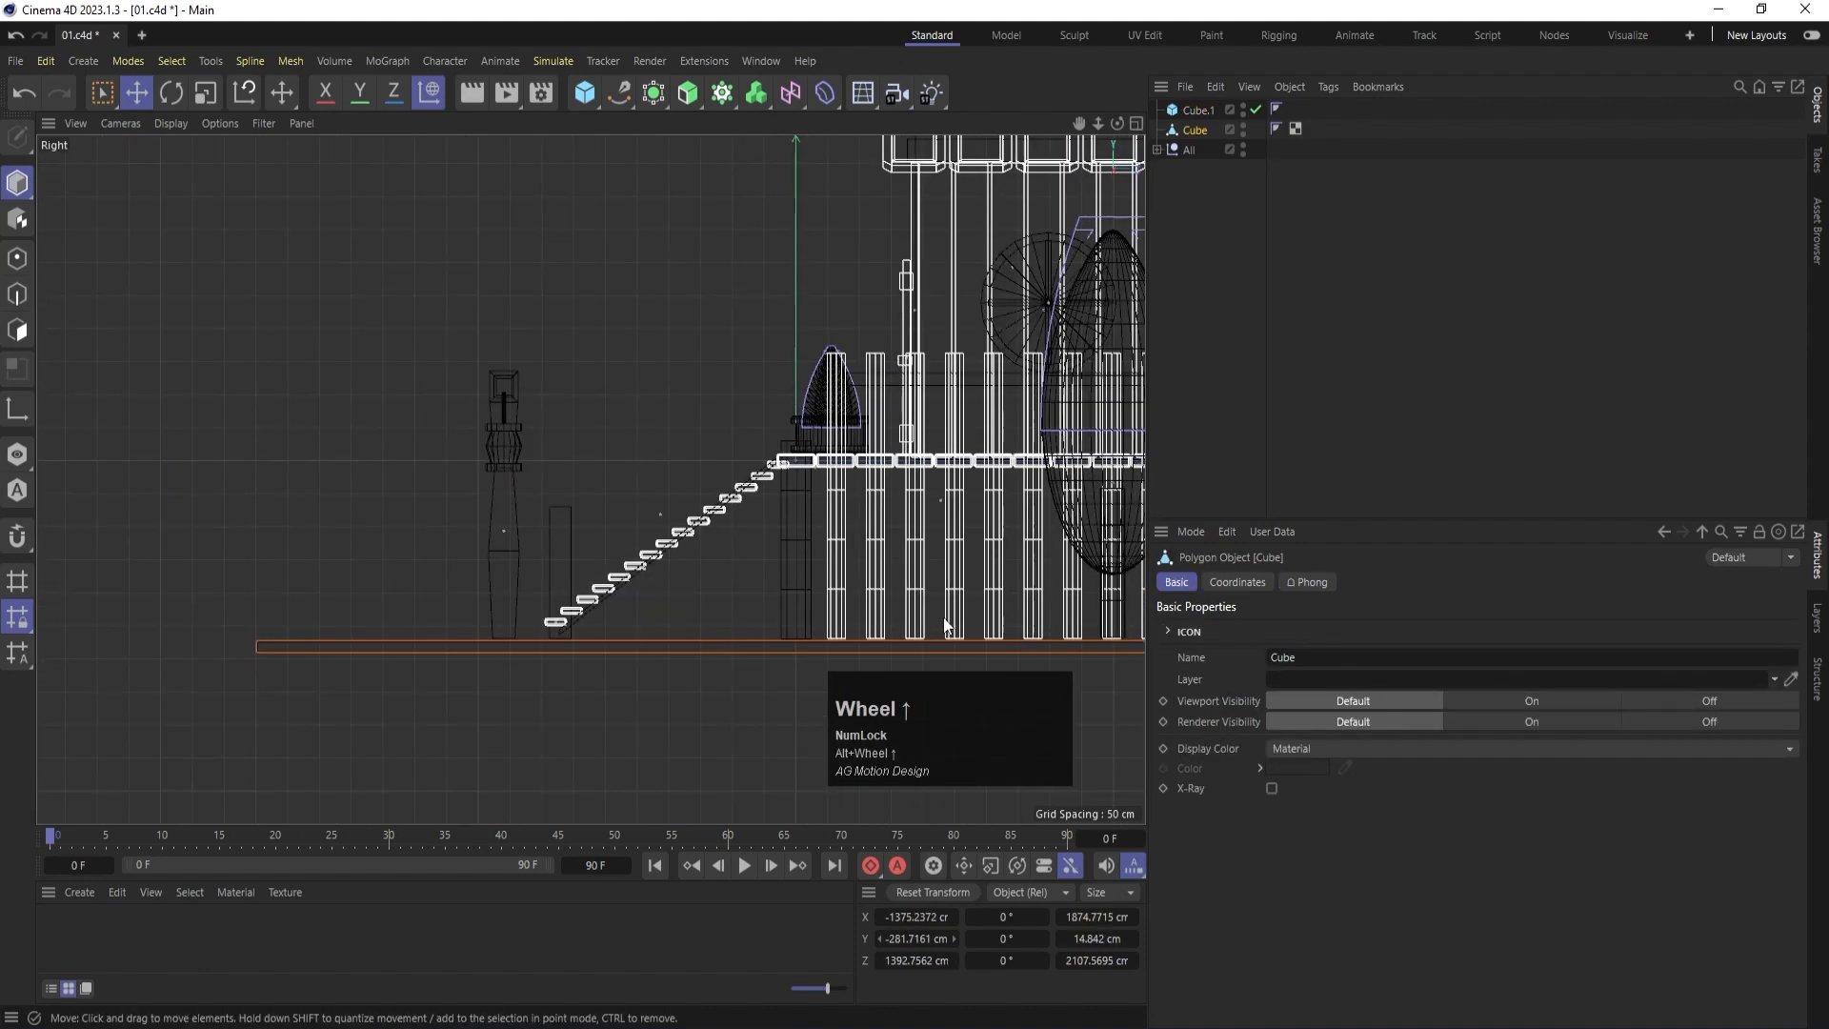
pyautogui.keyDown('alt'); pyautogui.moveTo(946, 626); pyautogui.dragTo(627, 518, button='middle'); pyautogui.keyUp('alt')
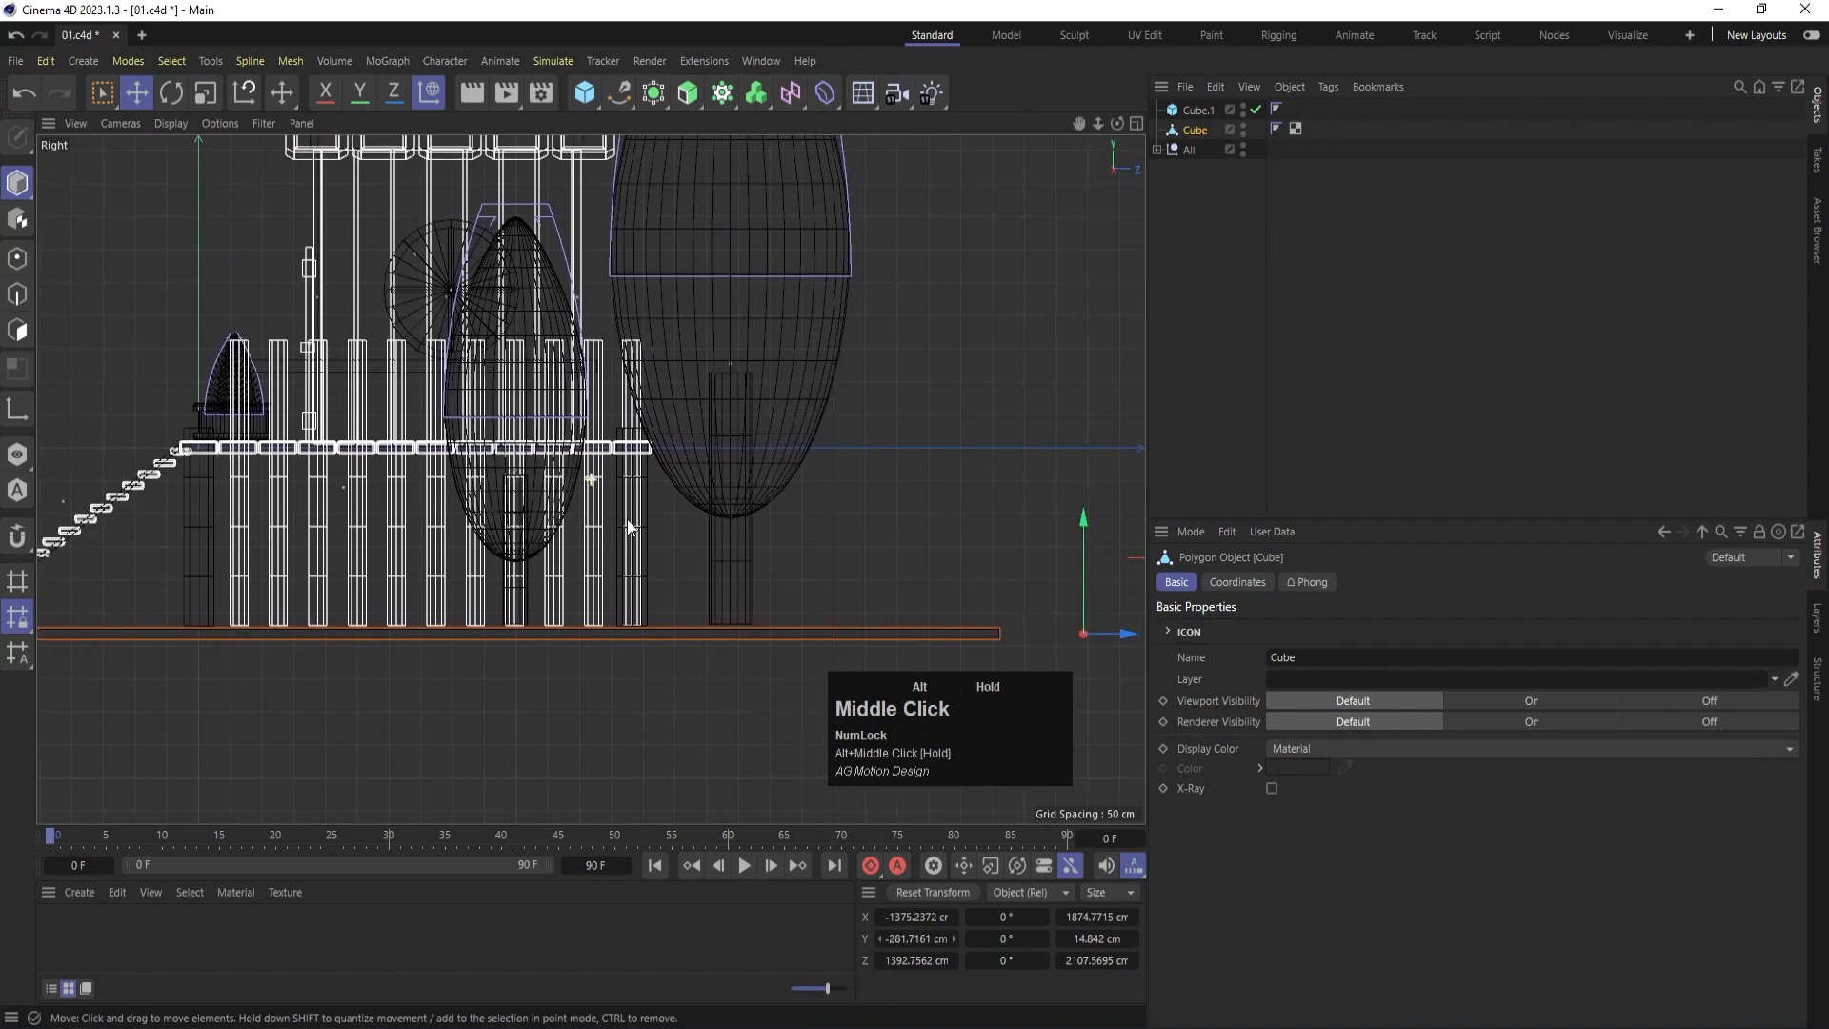
pyautogui.moveTo(1084, 528); pyautogui.dragTo(1084, 517)
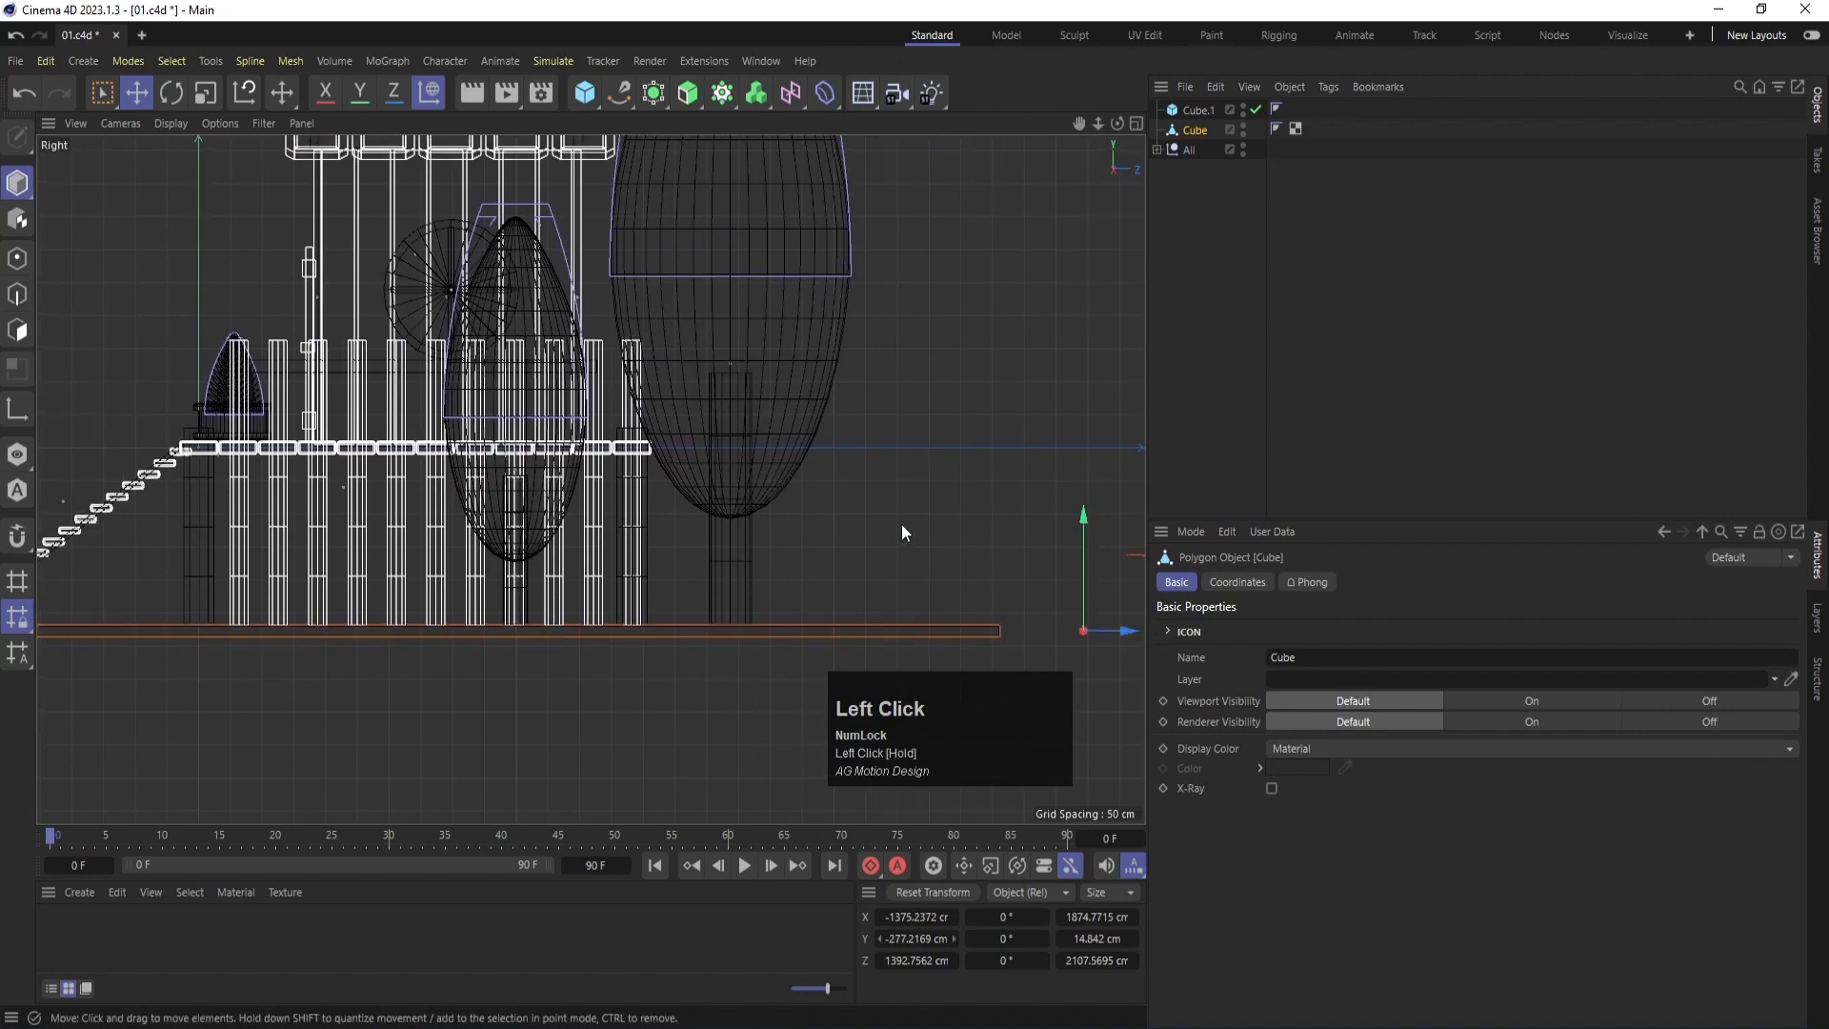
pyautogui.middleClick(860, 506)
pyautogui.middleClick(321, 329)
pyautogui.click(1283, 345)
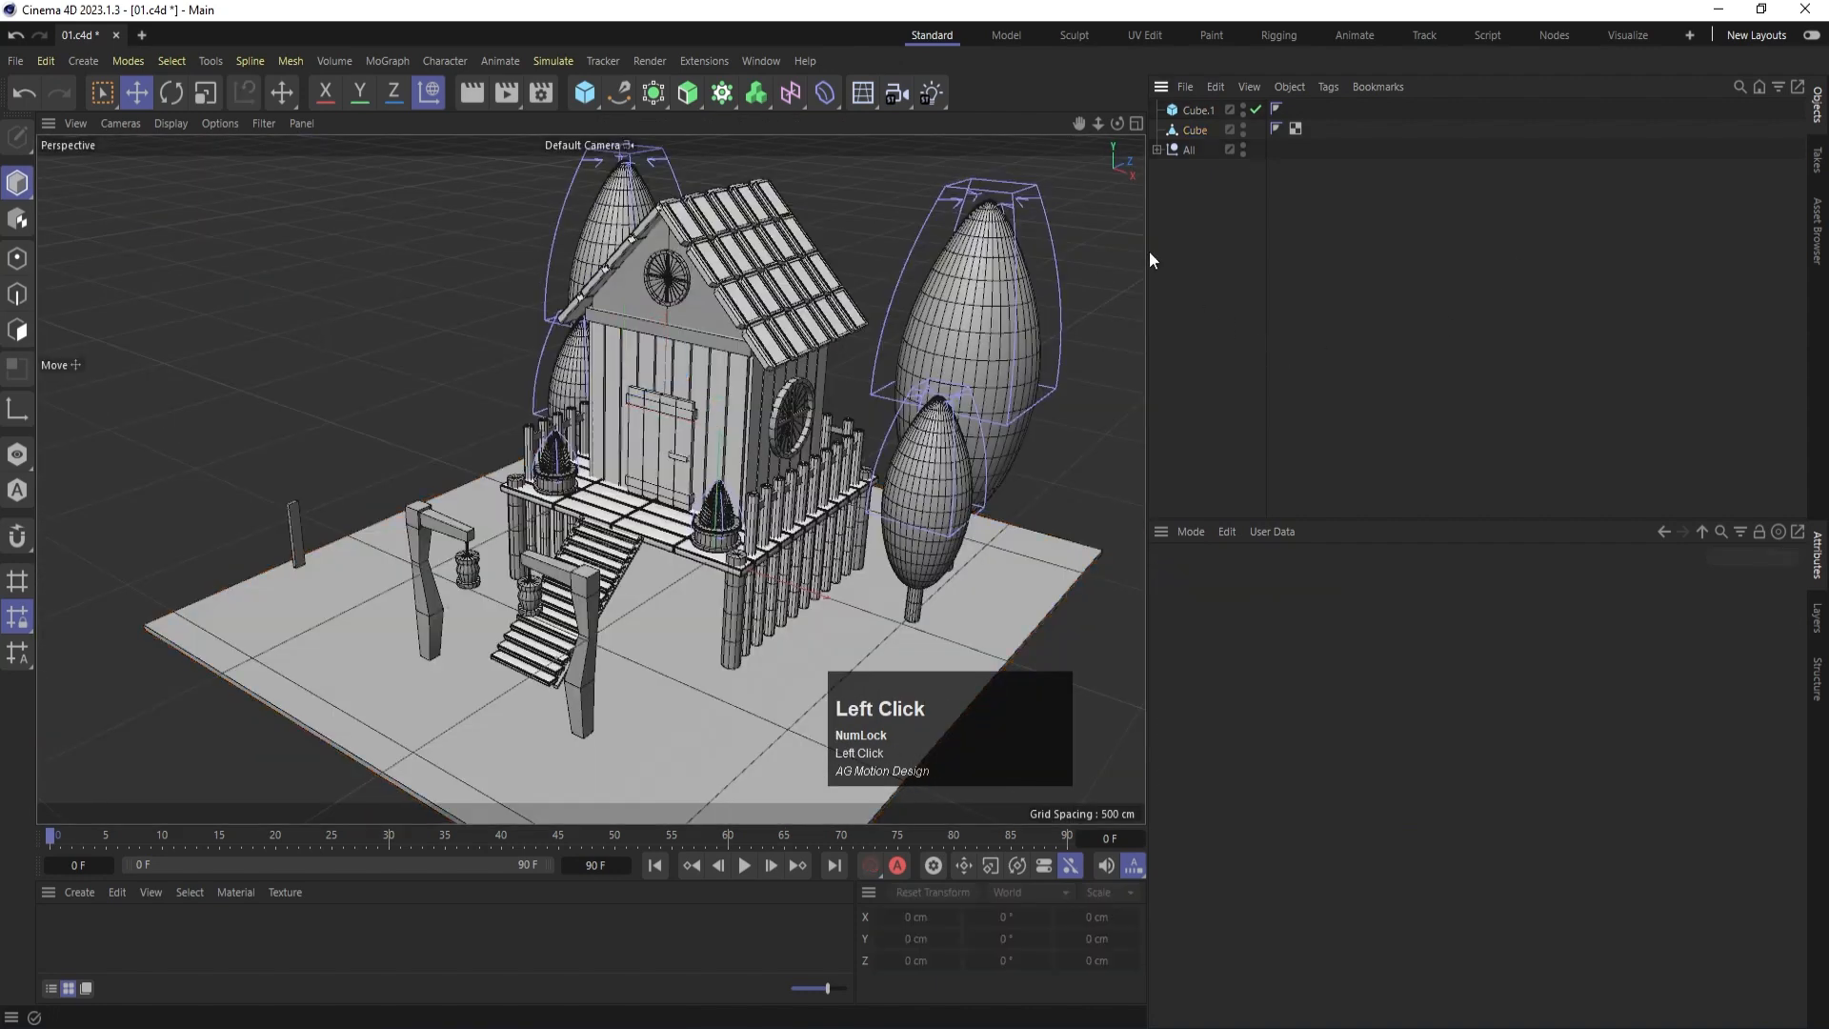
# Add a Cloner and place the fence board cube inside it.
pyautogui.click(299, 552)
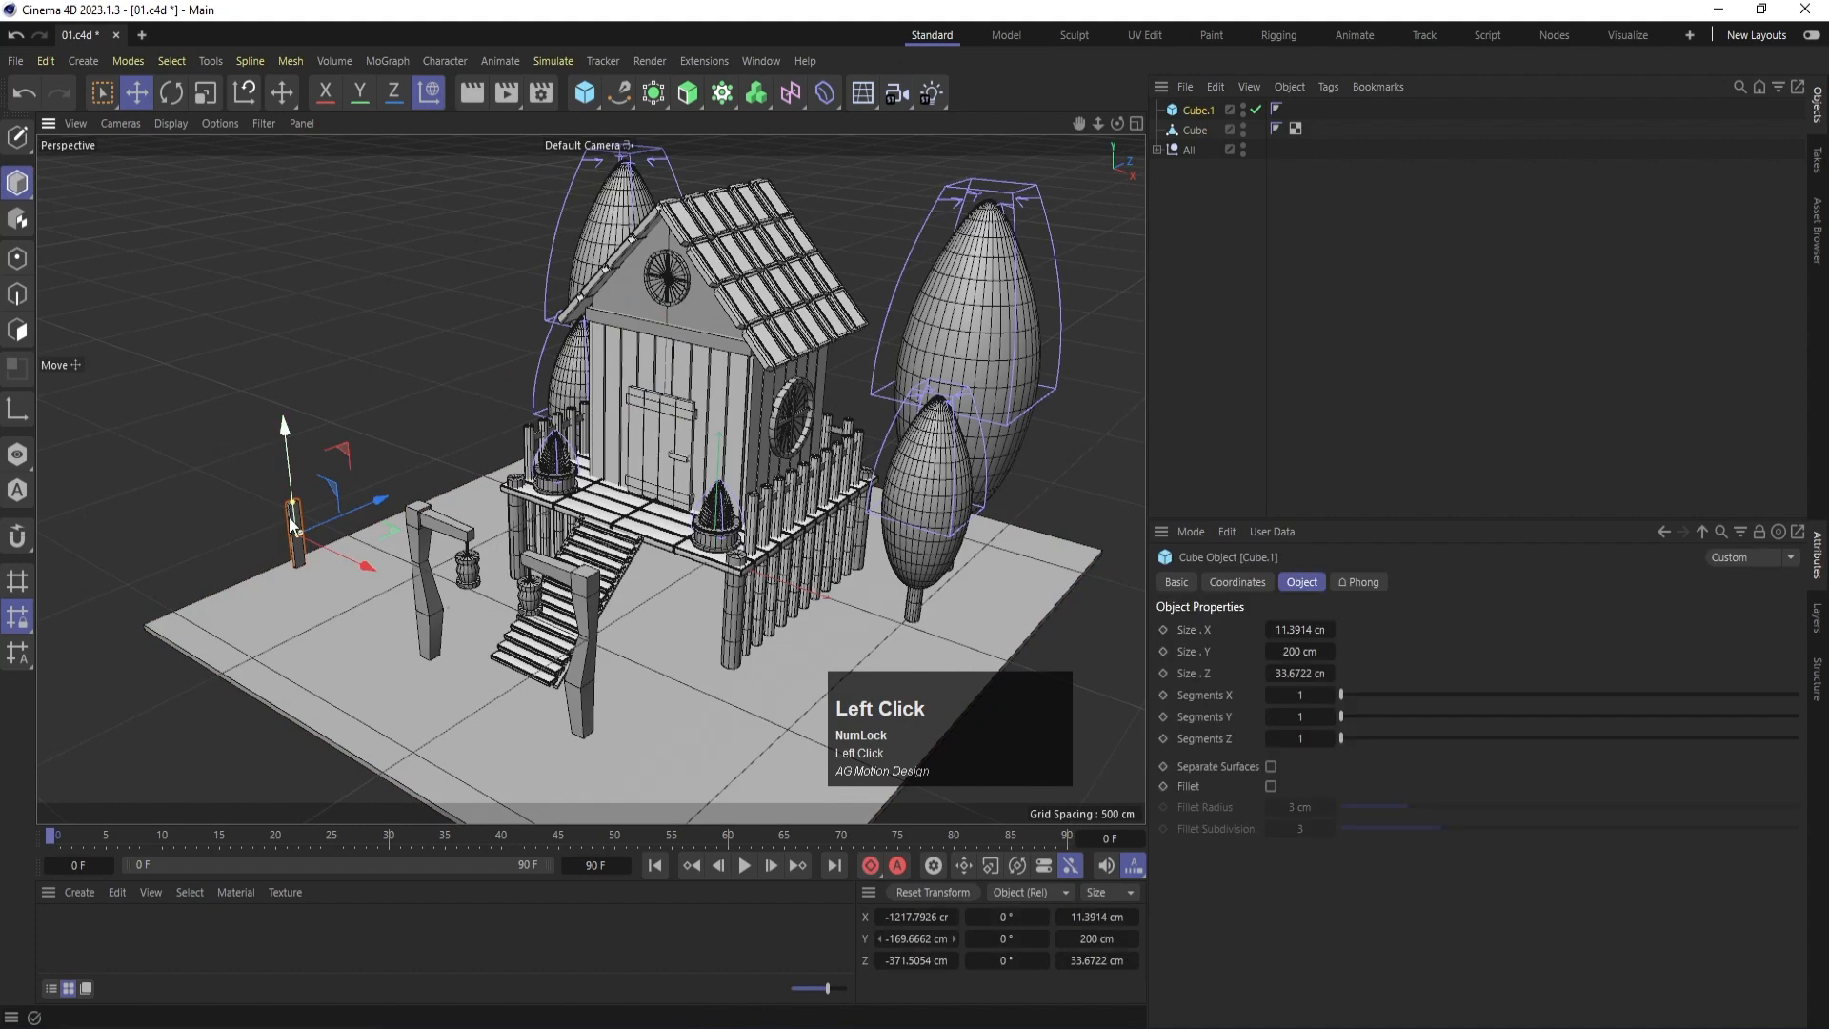
pyautogui.click(723, 93)
pyautogui.click(1197, 130)
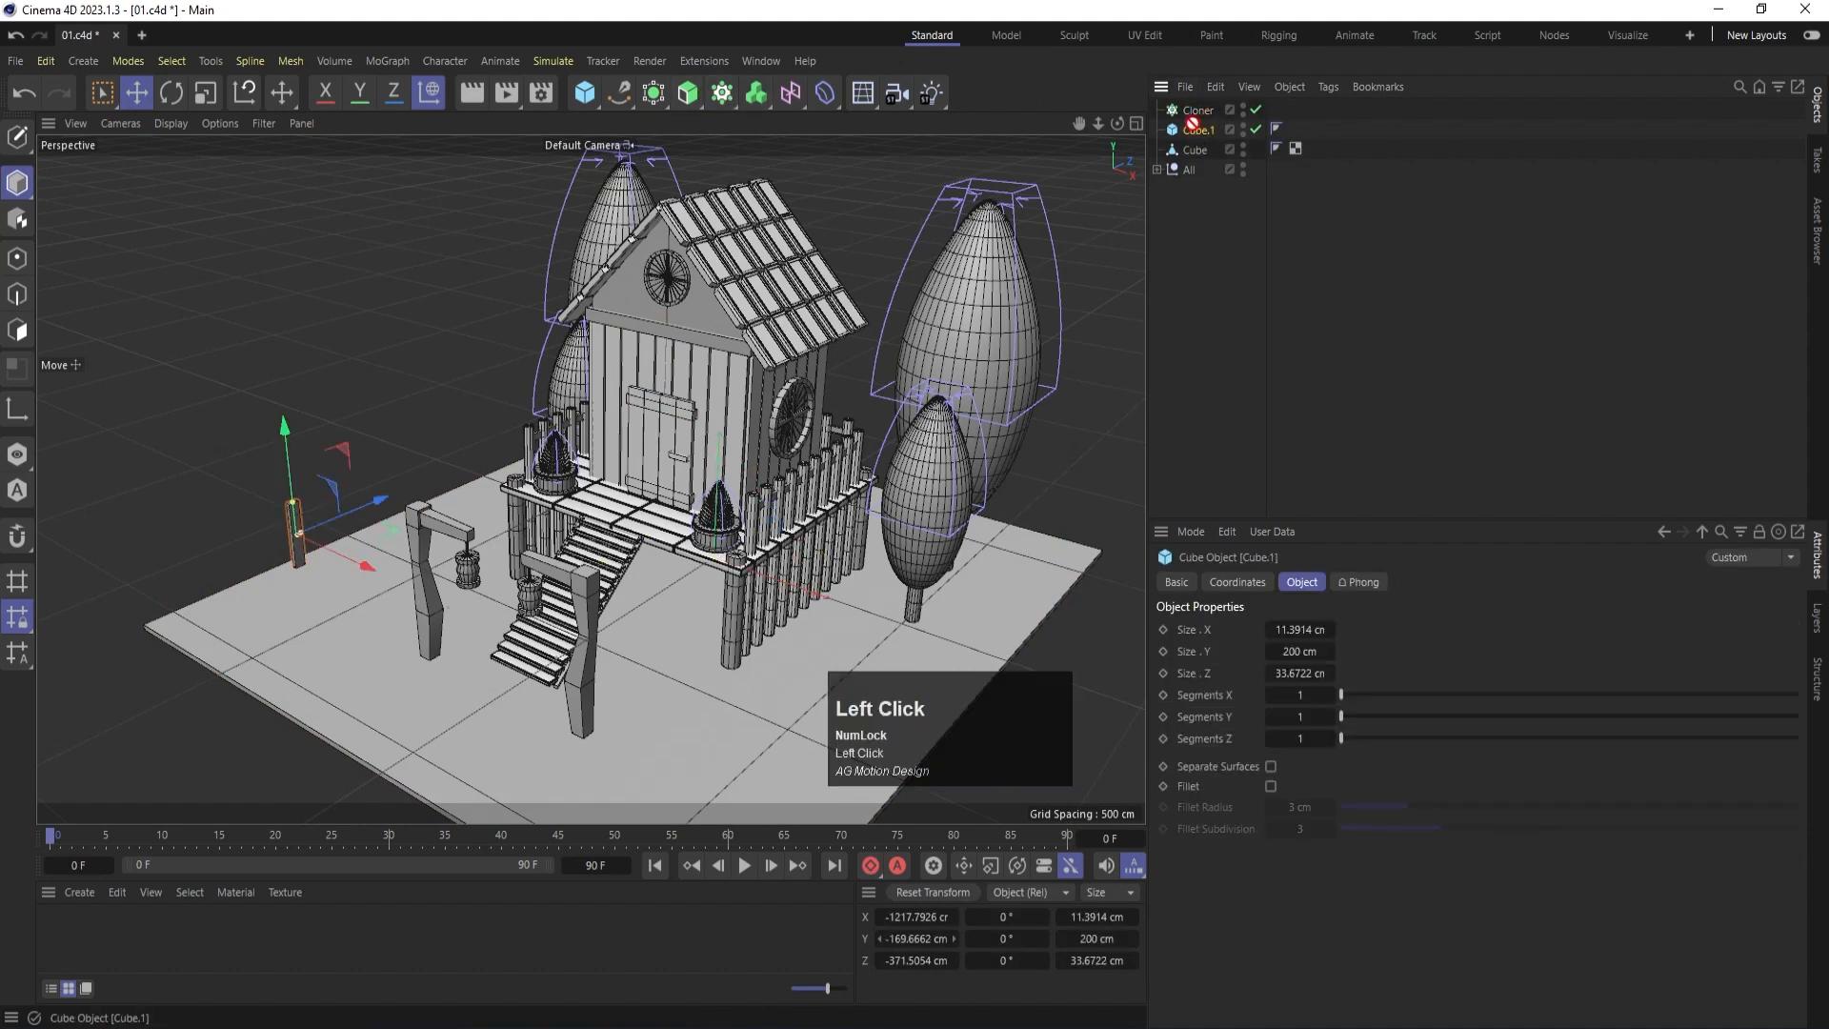
pyautogui.moveTo(1191, 122); pyautogui.dragTo(1186, 111)
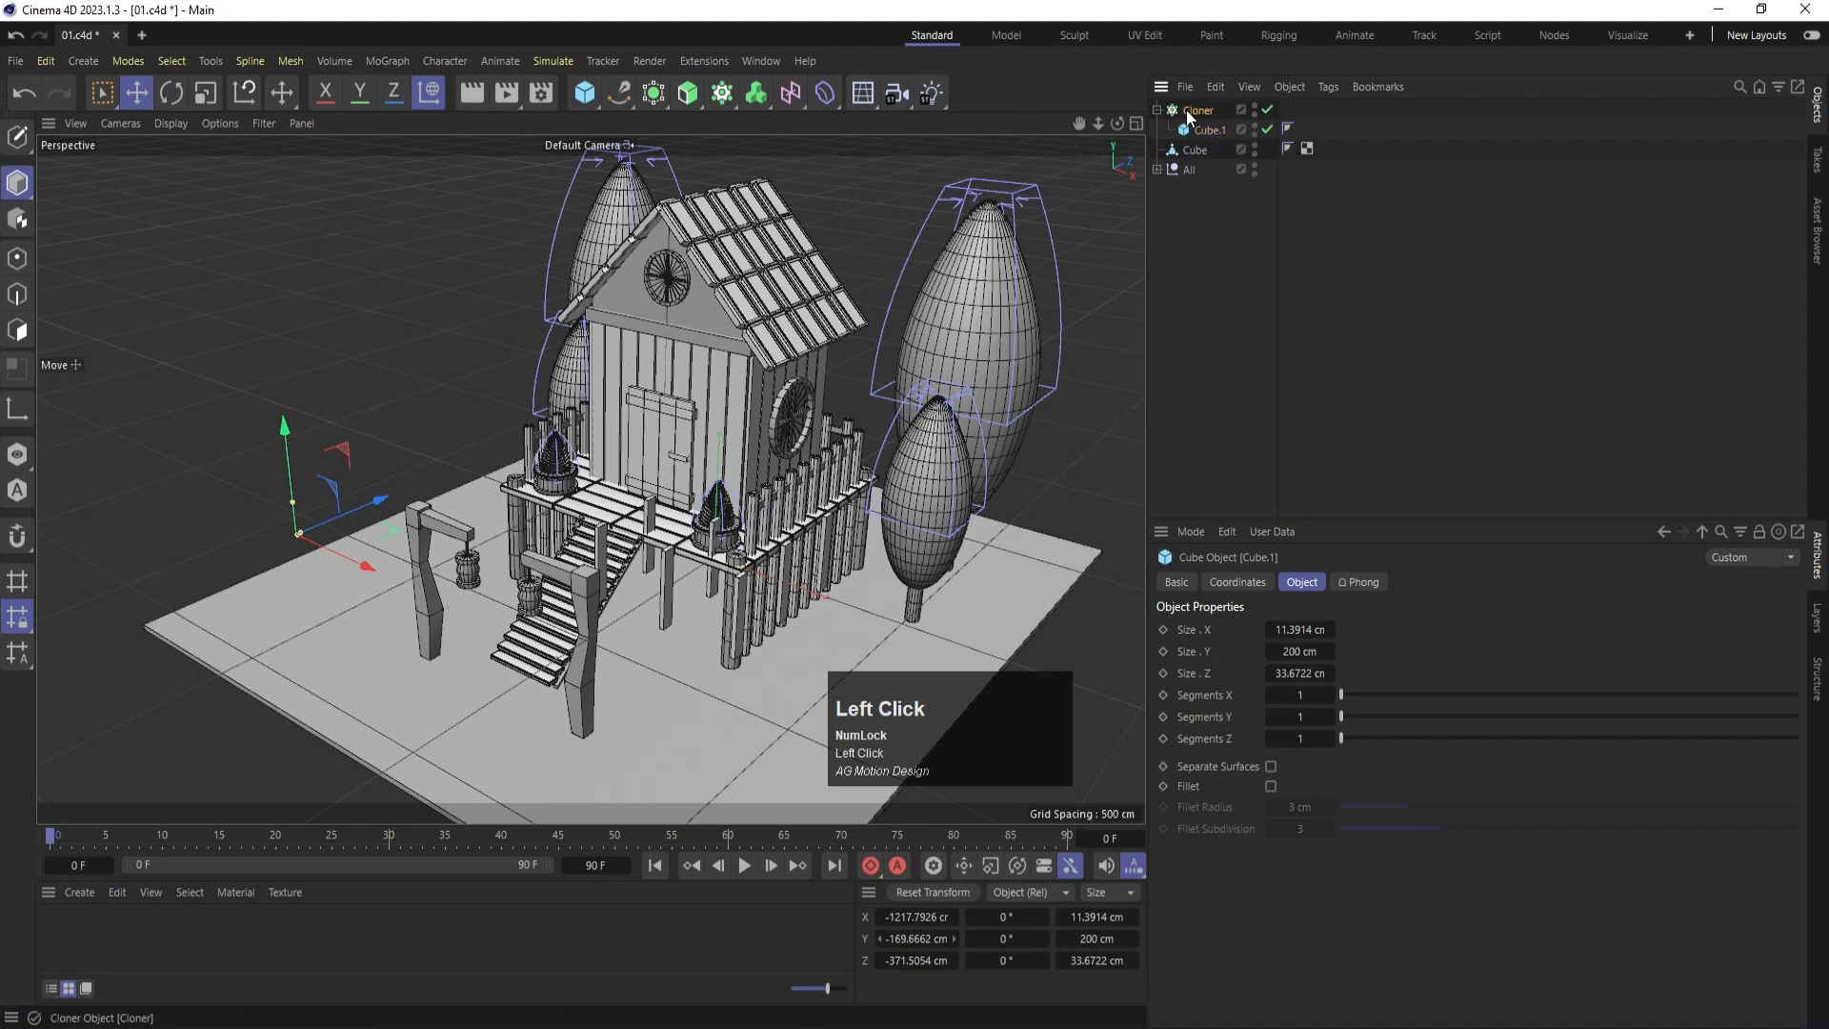
pyautogui.click(1186, 111)
# Switch the Cloner to Linear mode and set its Y position step to 0 cm.
pyautogui.click(1301, 630)
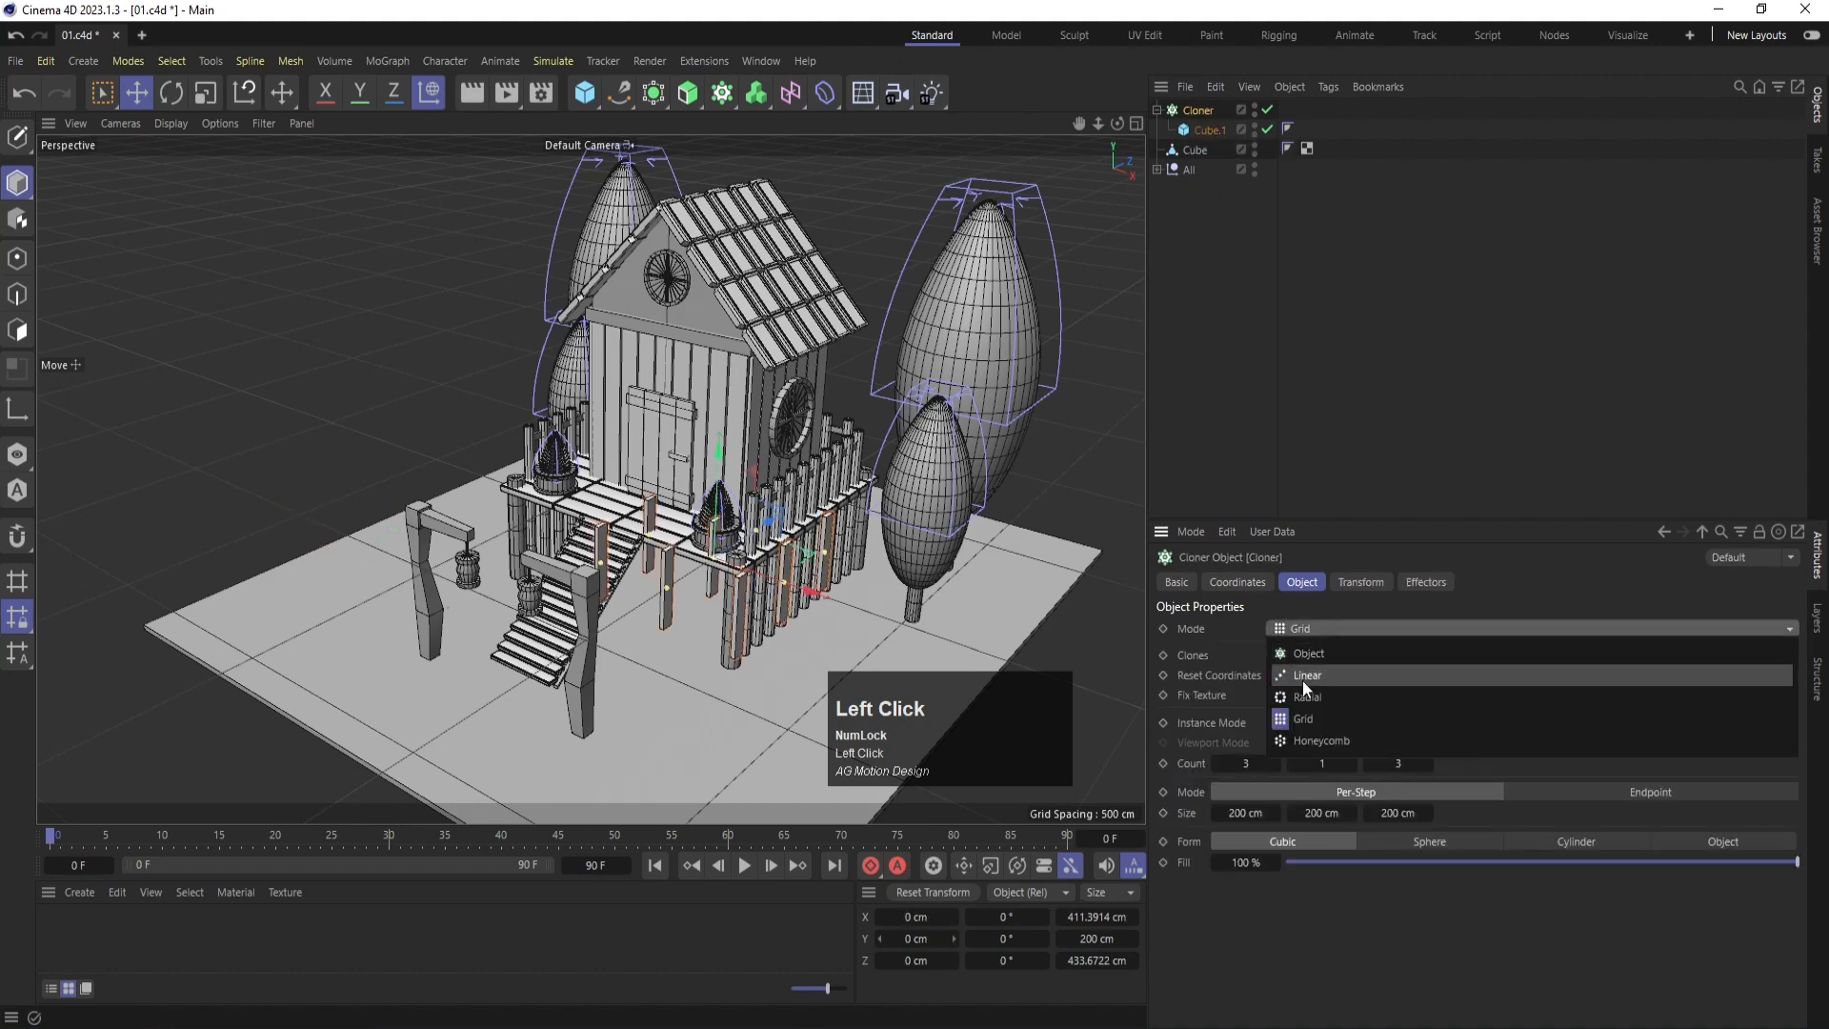
pyautogui.click(1301, 680)
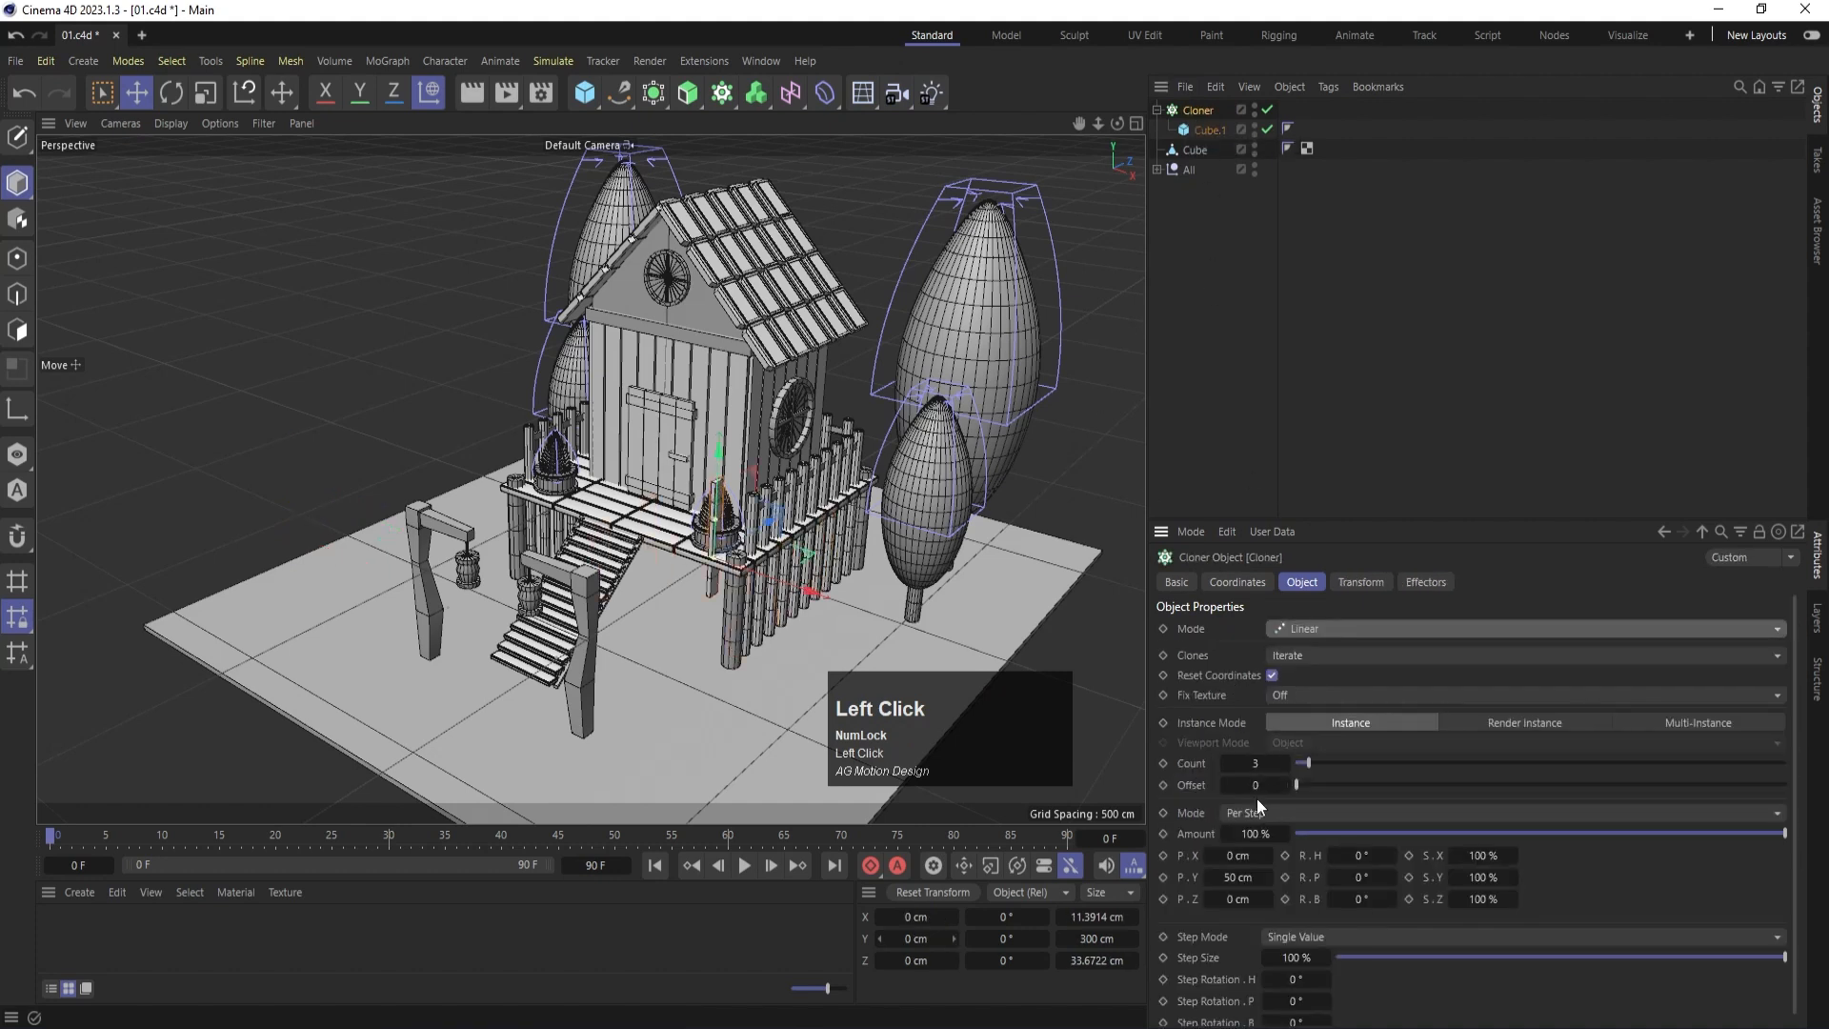
pyautogui.click(1234, 869)
pyautogui.write('0')
pyautogui.press('Return')
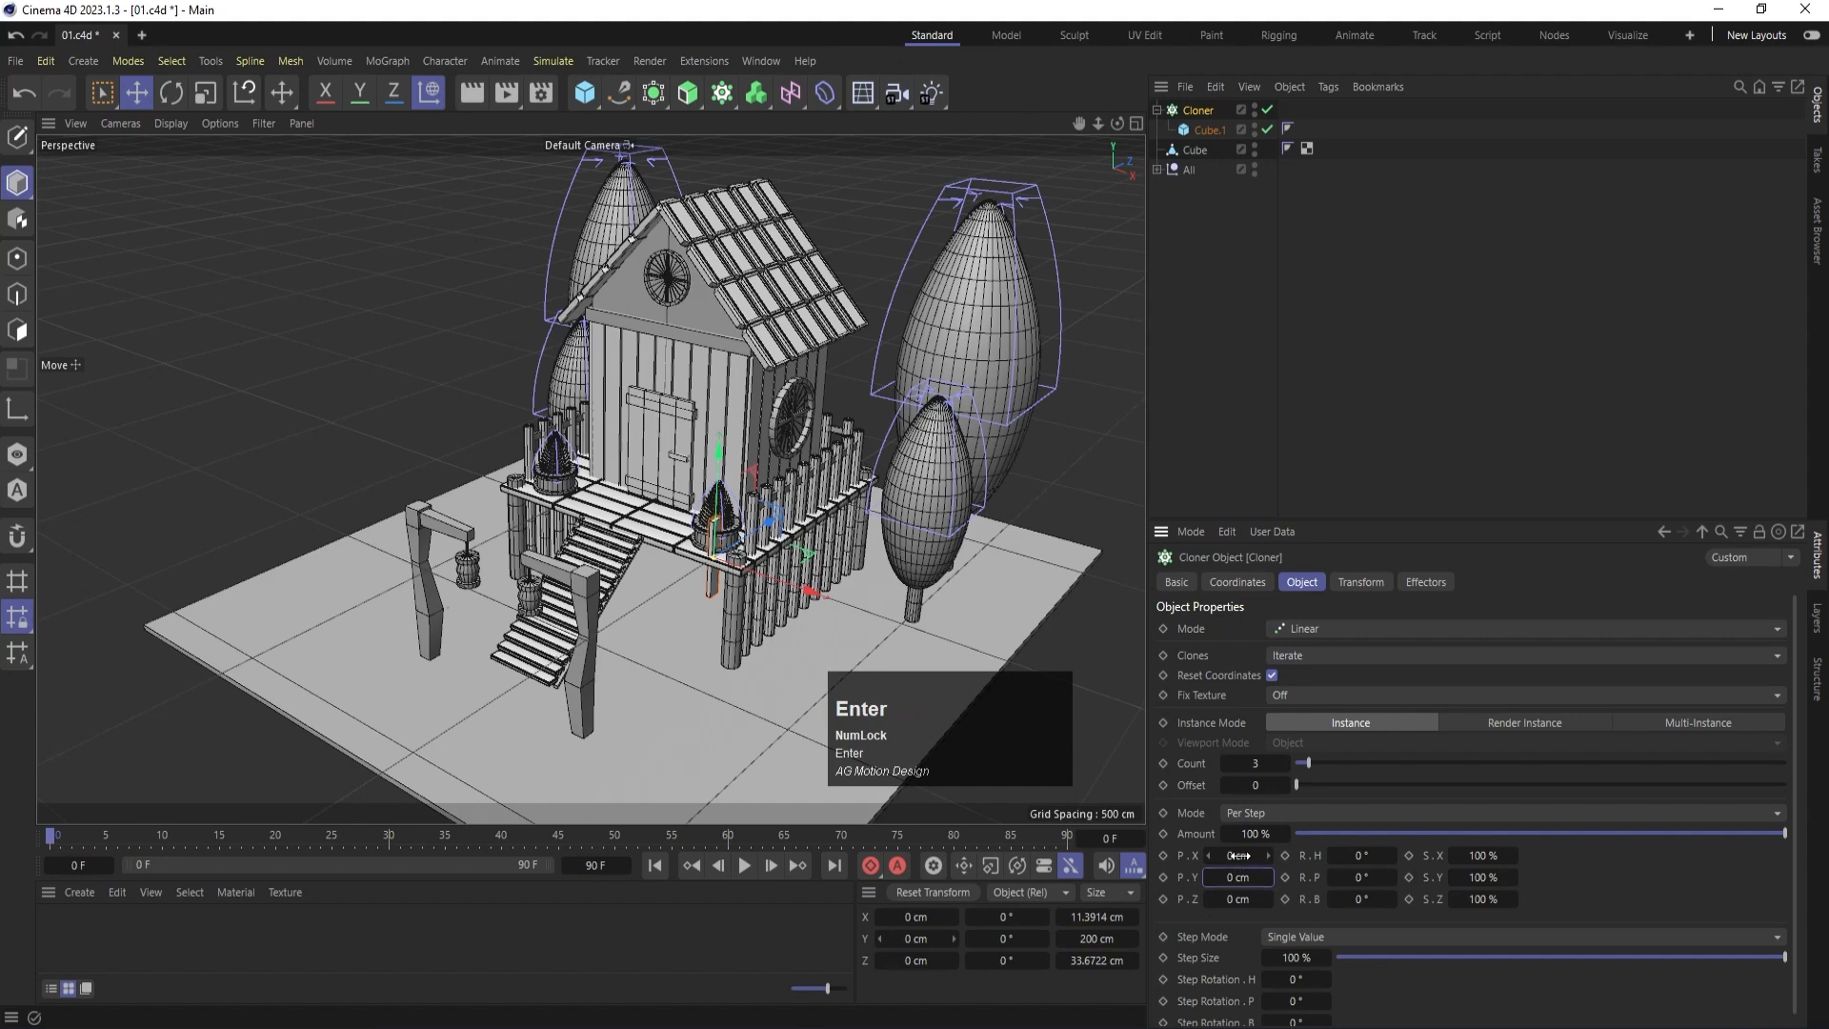
# Set the Cloner's Z position step to 50 cm.
pyautogui.moveTo(1239, 855); pyautogui.dragTo(1246, 901)
pyautogui.hotkey('ctrl', 'z')
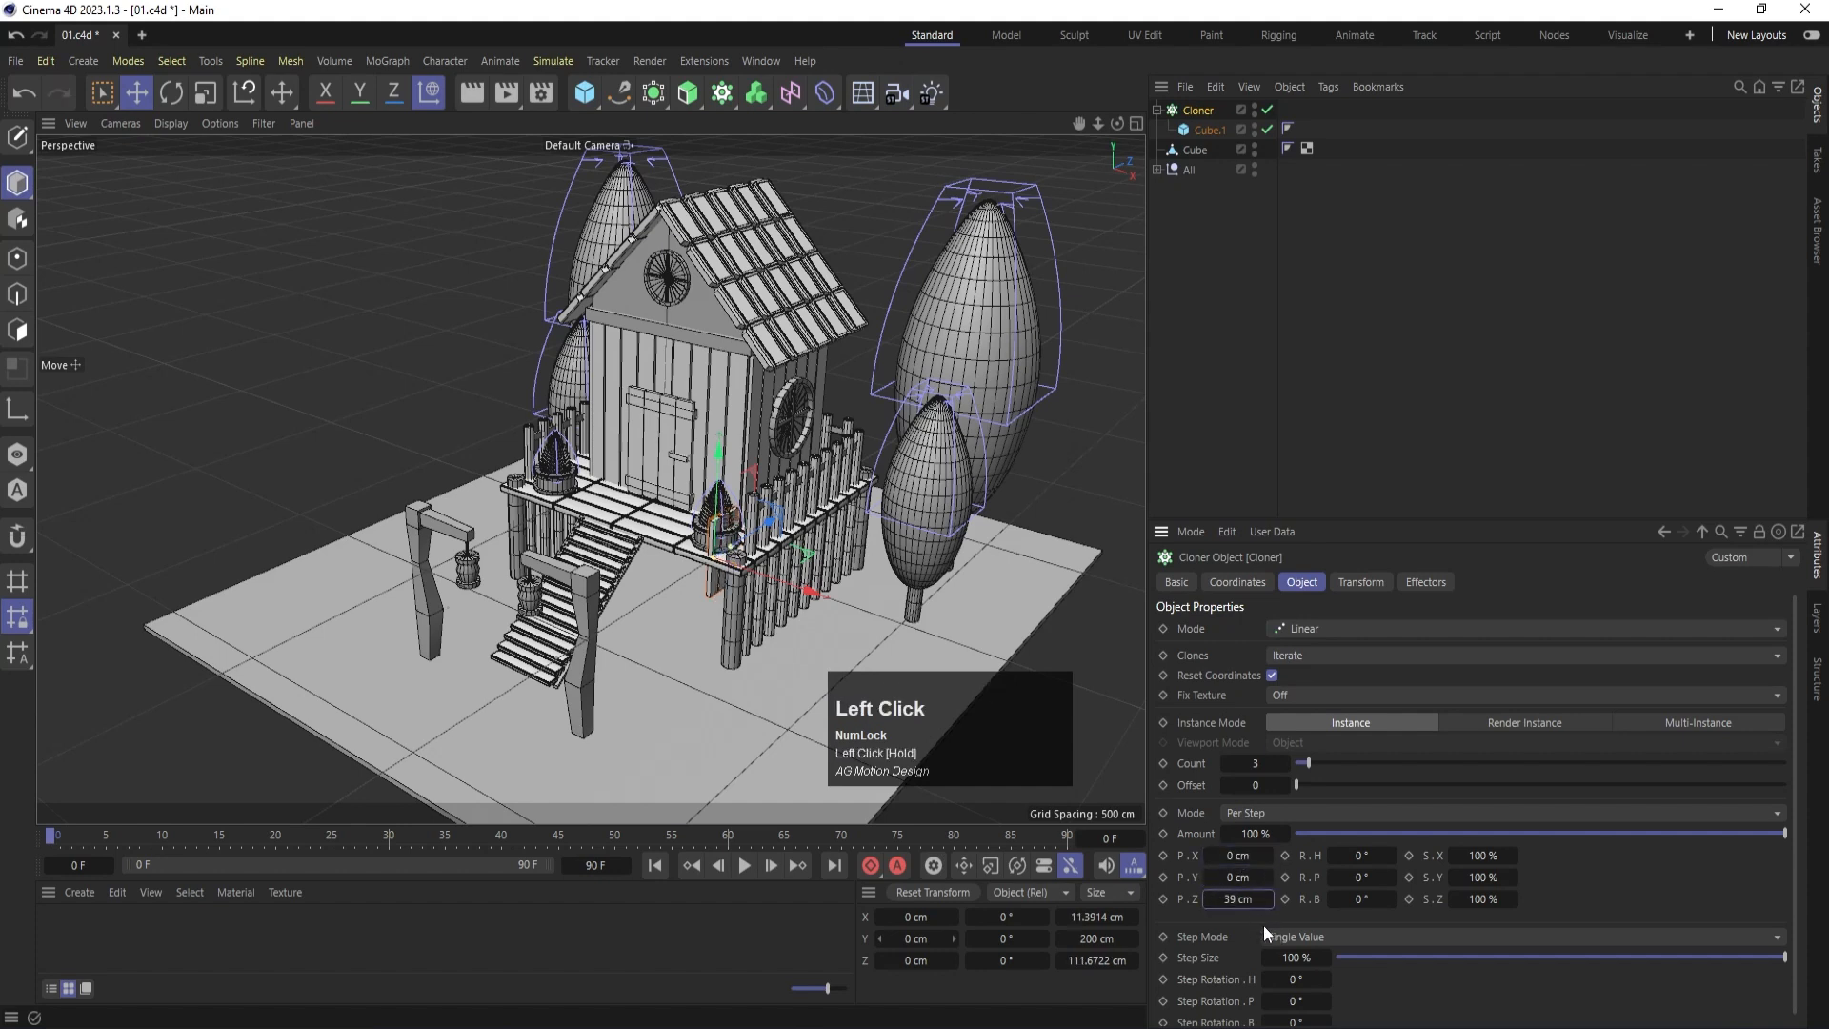
pyautogui.press('Return')
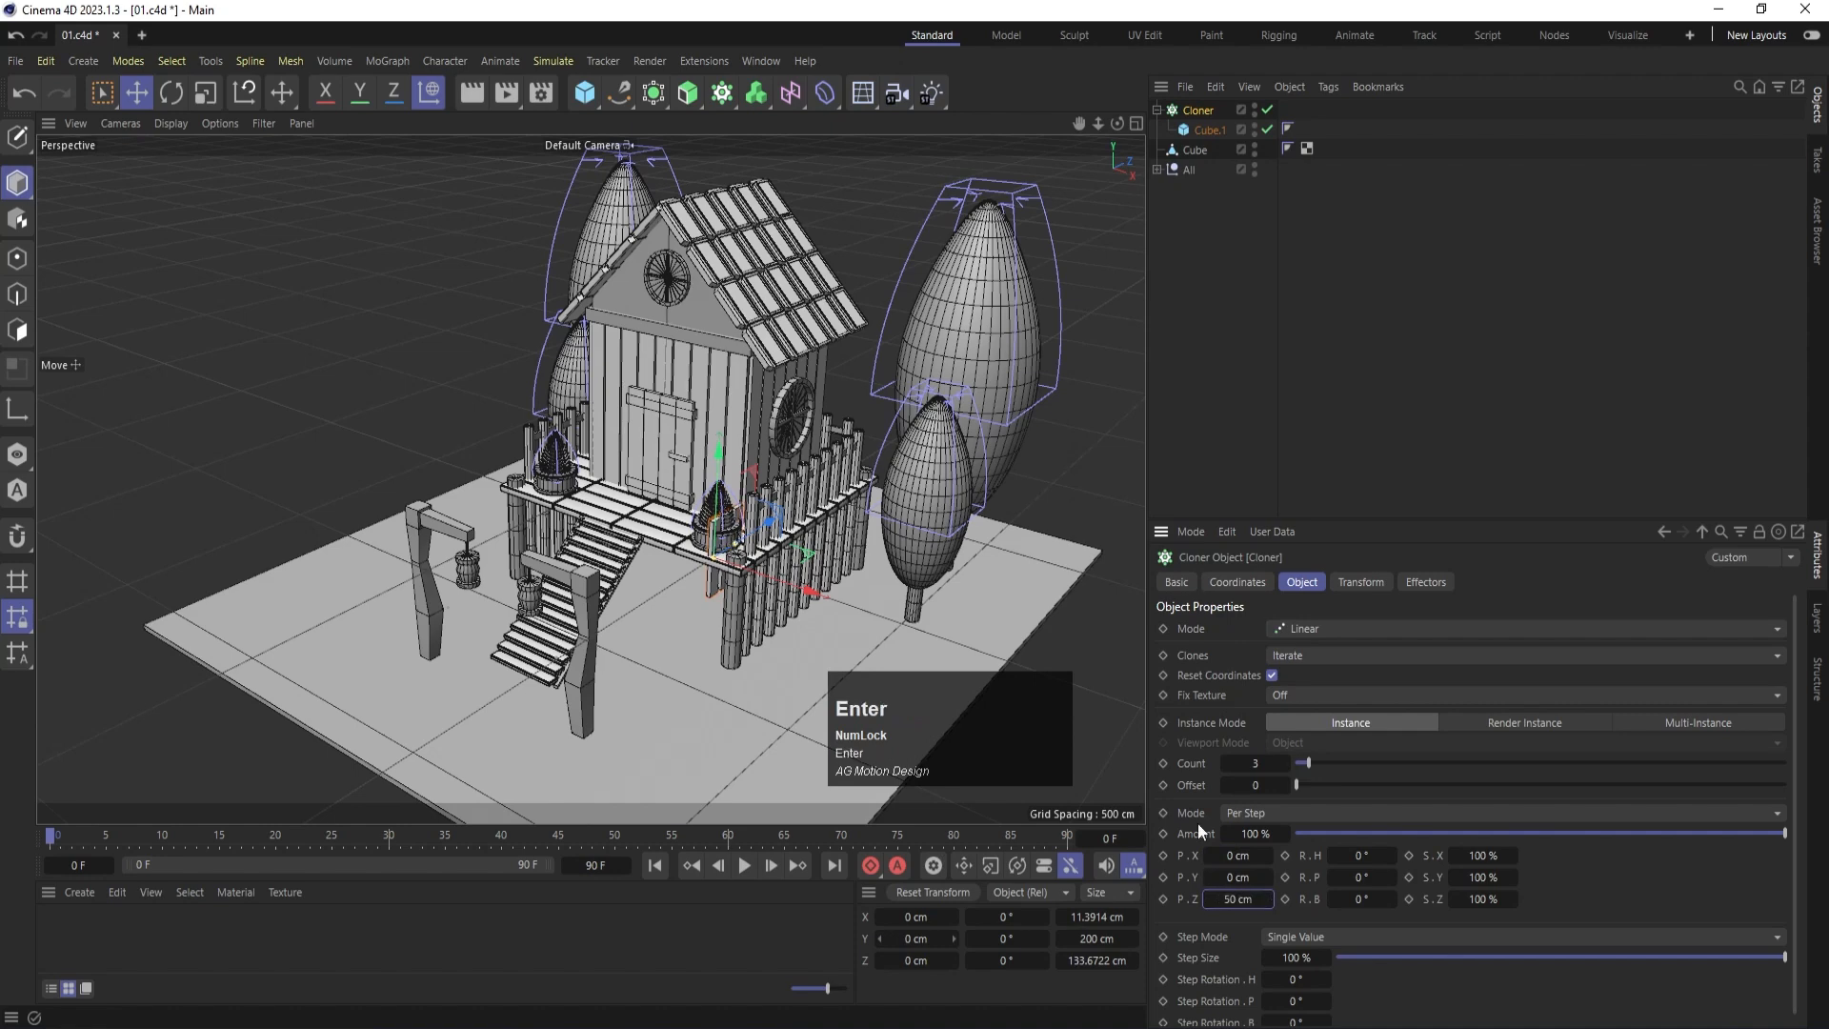
# Move the fence Cloner to the slab's front-left corner, at about X -1227 cm and Z -788 cm.
pyautogui.click(1254, 357)
pyautogui.click(1206, 115)
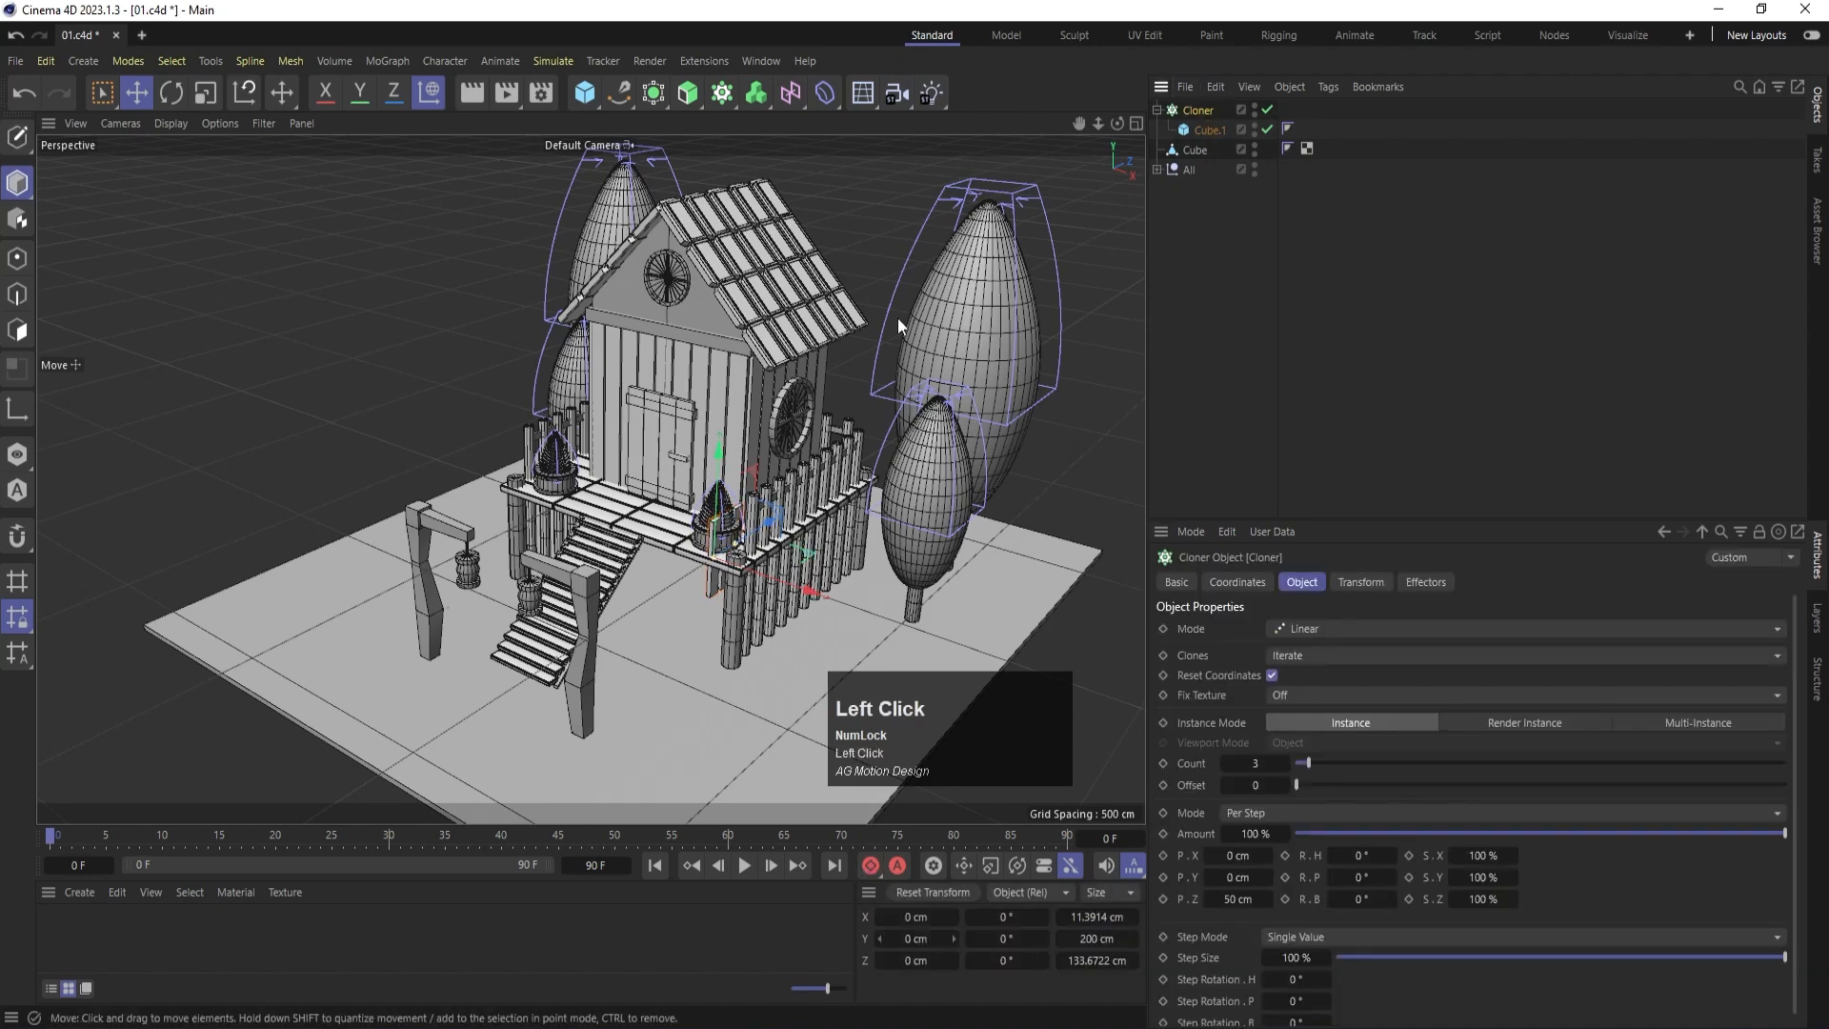
pyautogui.middleClick(762, 457)
pyautogui.middleClick(770, 461)
pyautogui.scroll(-3, 735, 539)
pyautogui.scroll(-3, 734, 539)
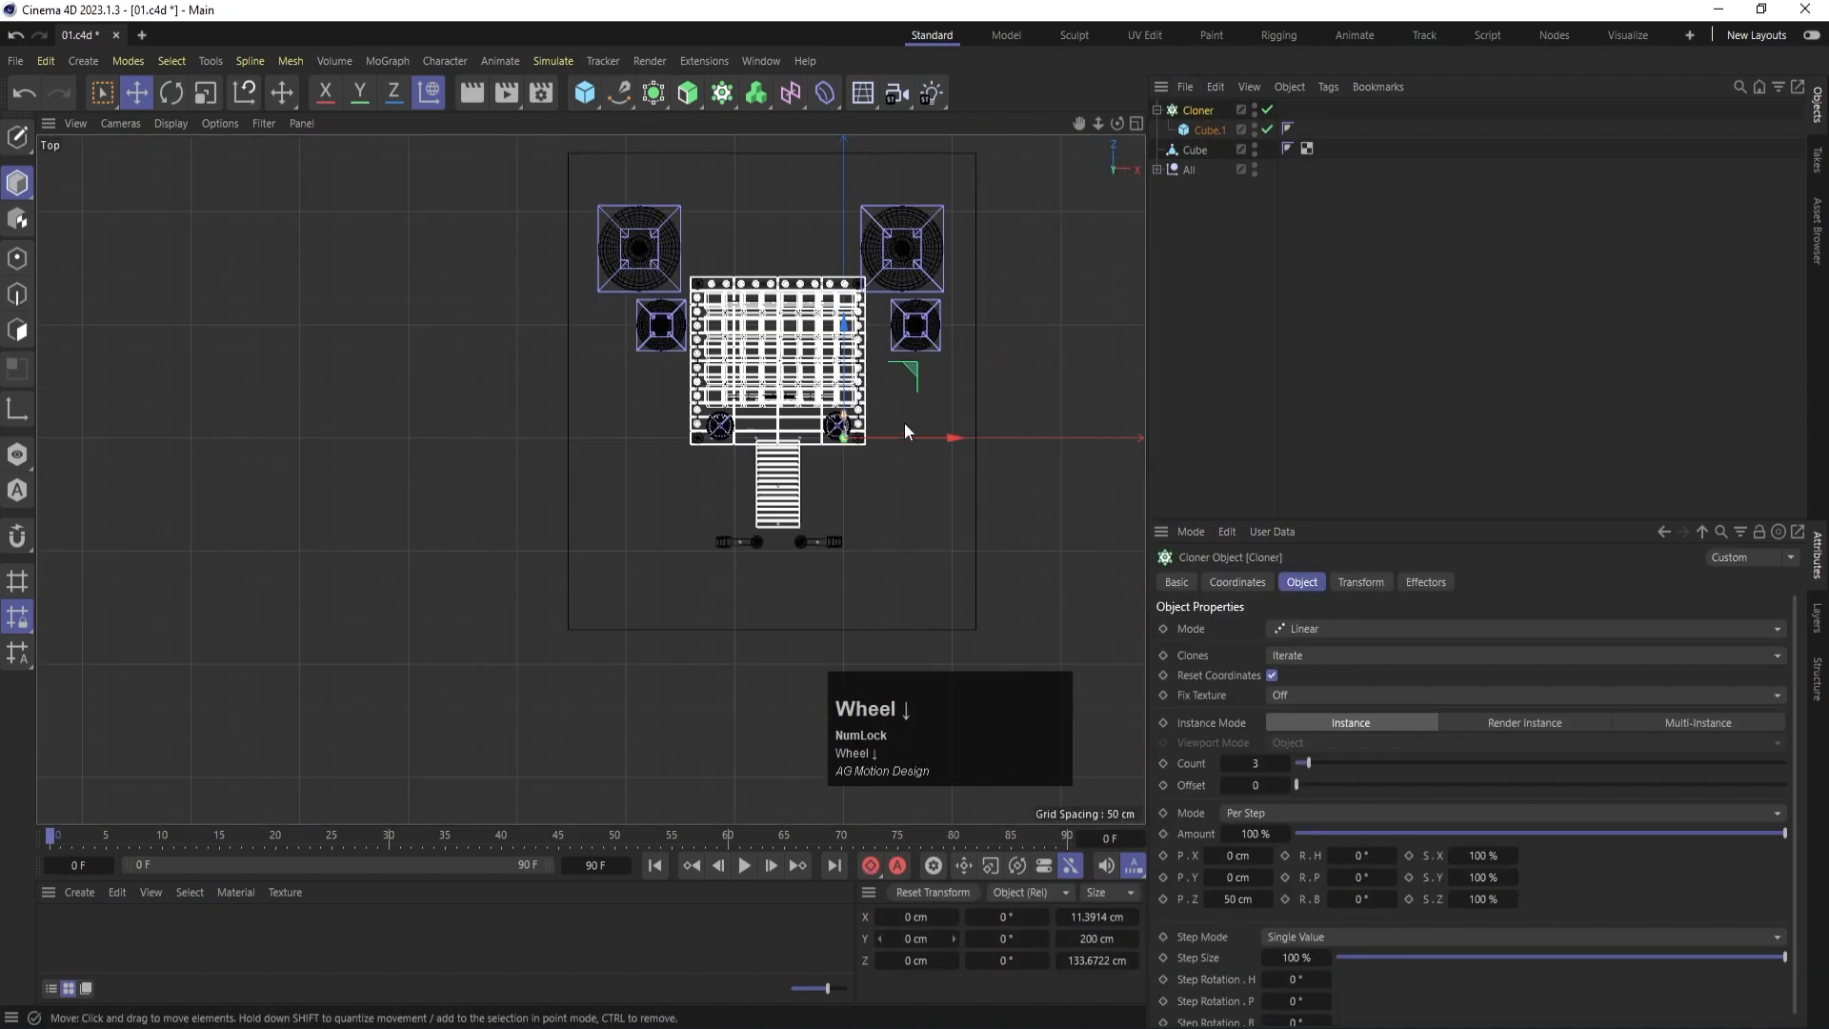
pyautogui.moveTo(838, 429); pyautogui.dragTo(629, 561)
pyautogui.keyDown('alt'); pyautogui.scroll(6, 619, 586); pyautogui.keyUp('alt')
# Lower the fence Cloner to about Y -171 cm so its boards stand on the ground slab.
pyautogui.middleClick(644, 521)
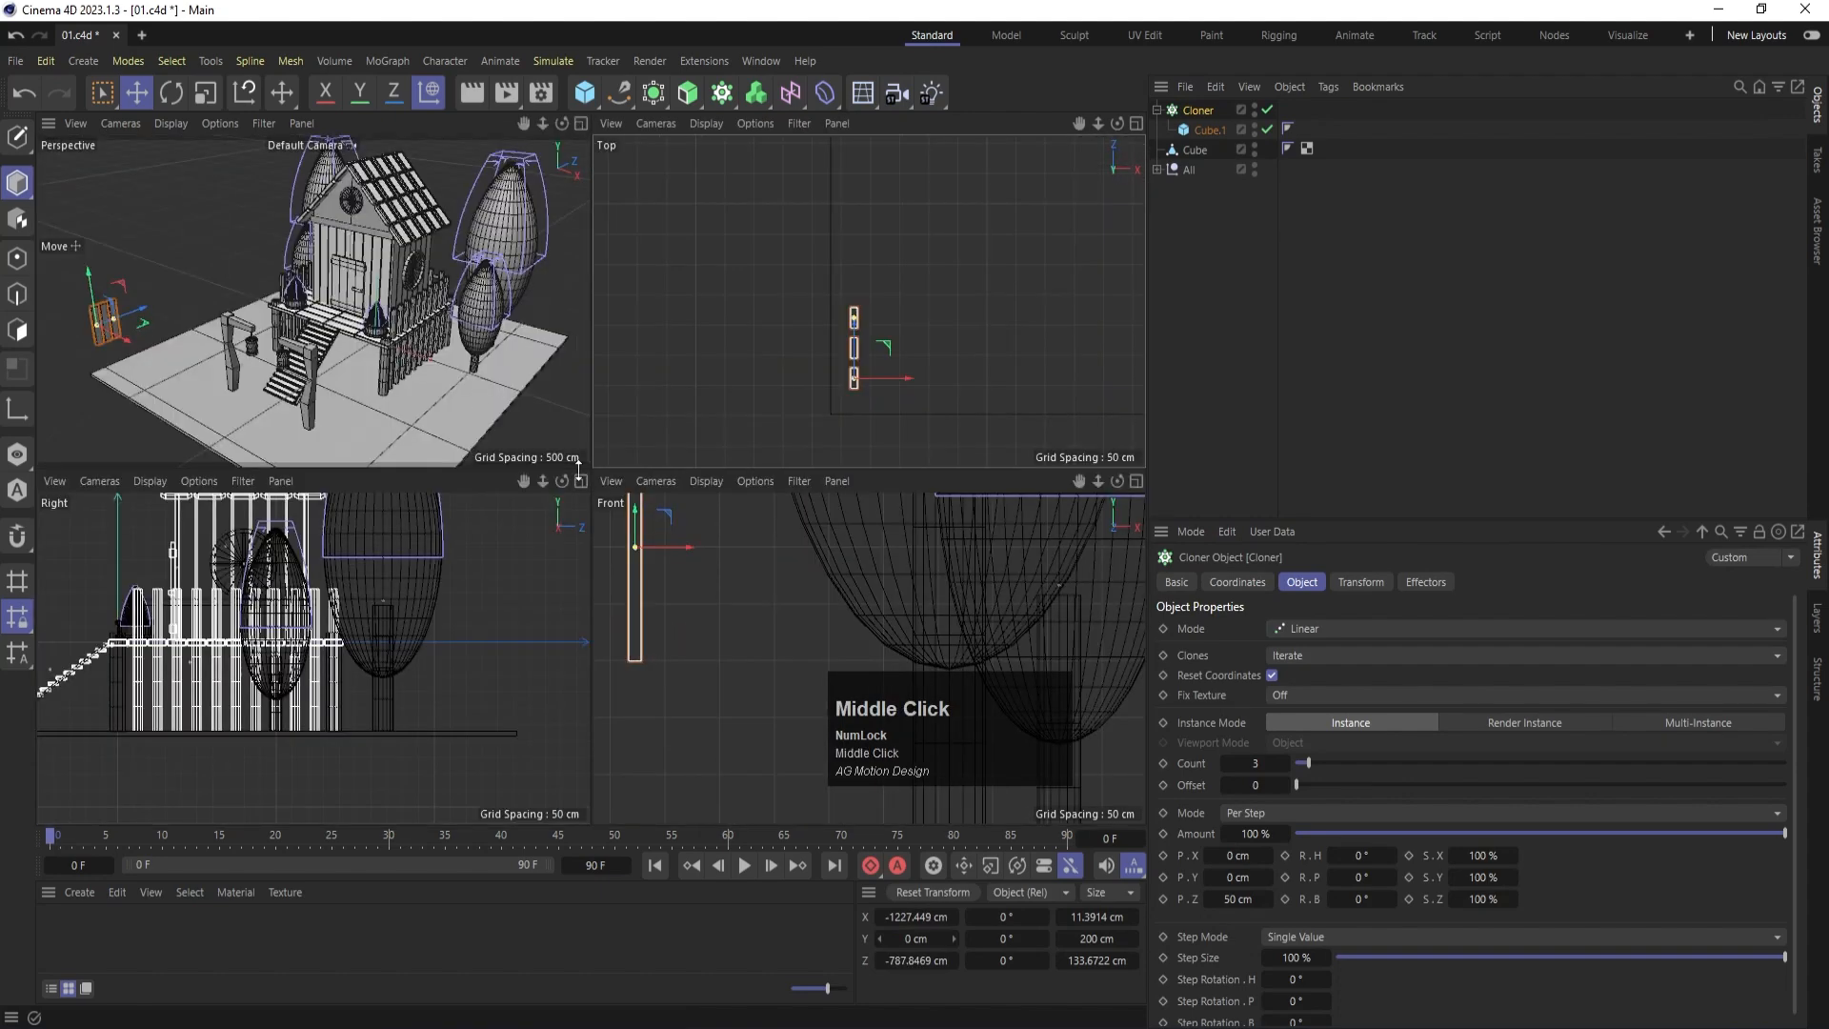
pyautogui.middleClick(314, 667)
pyautogui.press('s')
pyautogui.scroll(-6, 470, 528)
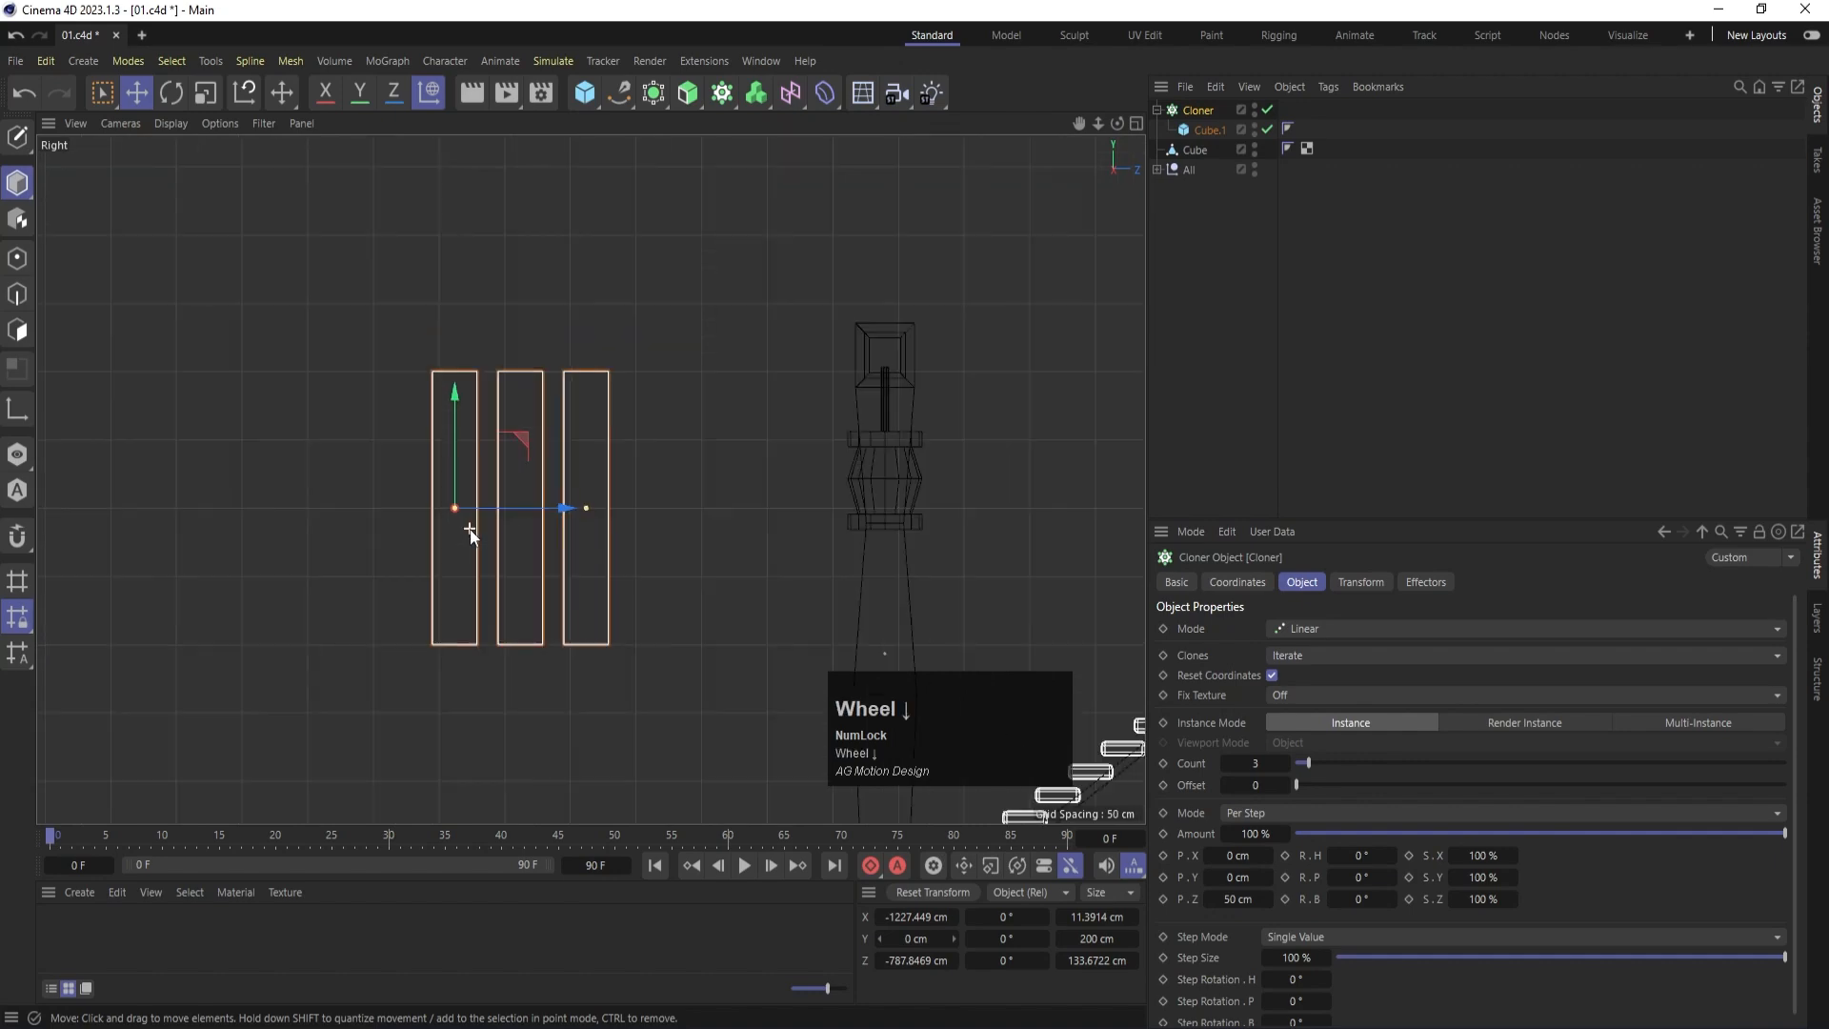
pyautogui.moveTo(461, 413); pyautogui.dragTo(489, 524)
pyautogui.middleClick(618, 431)
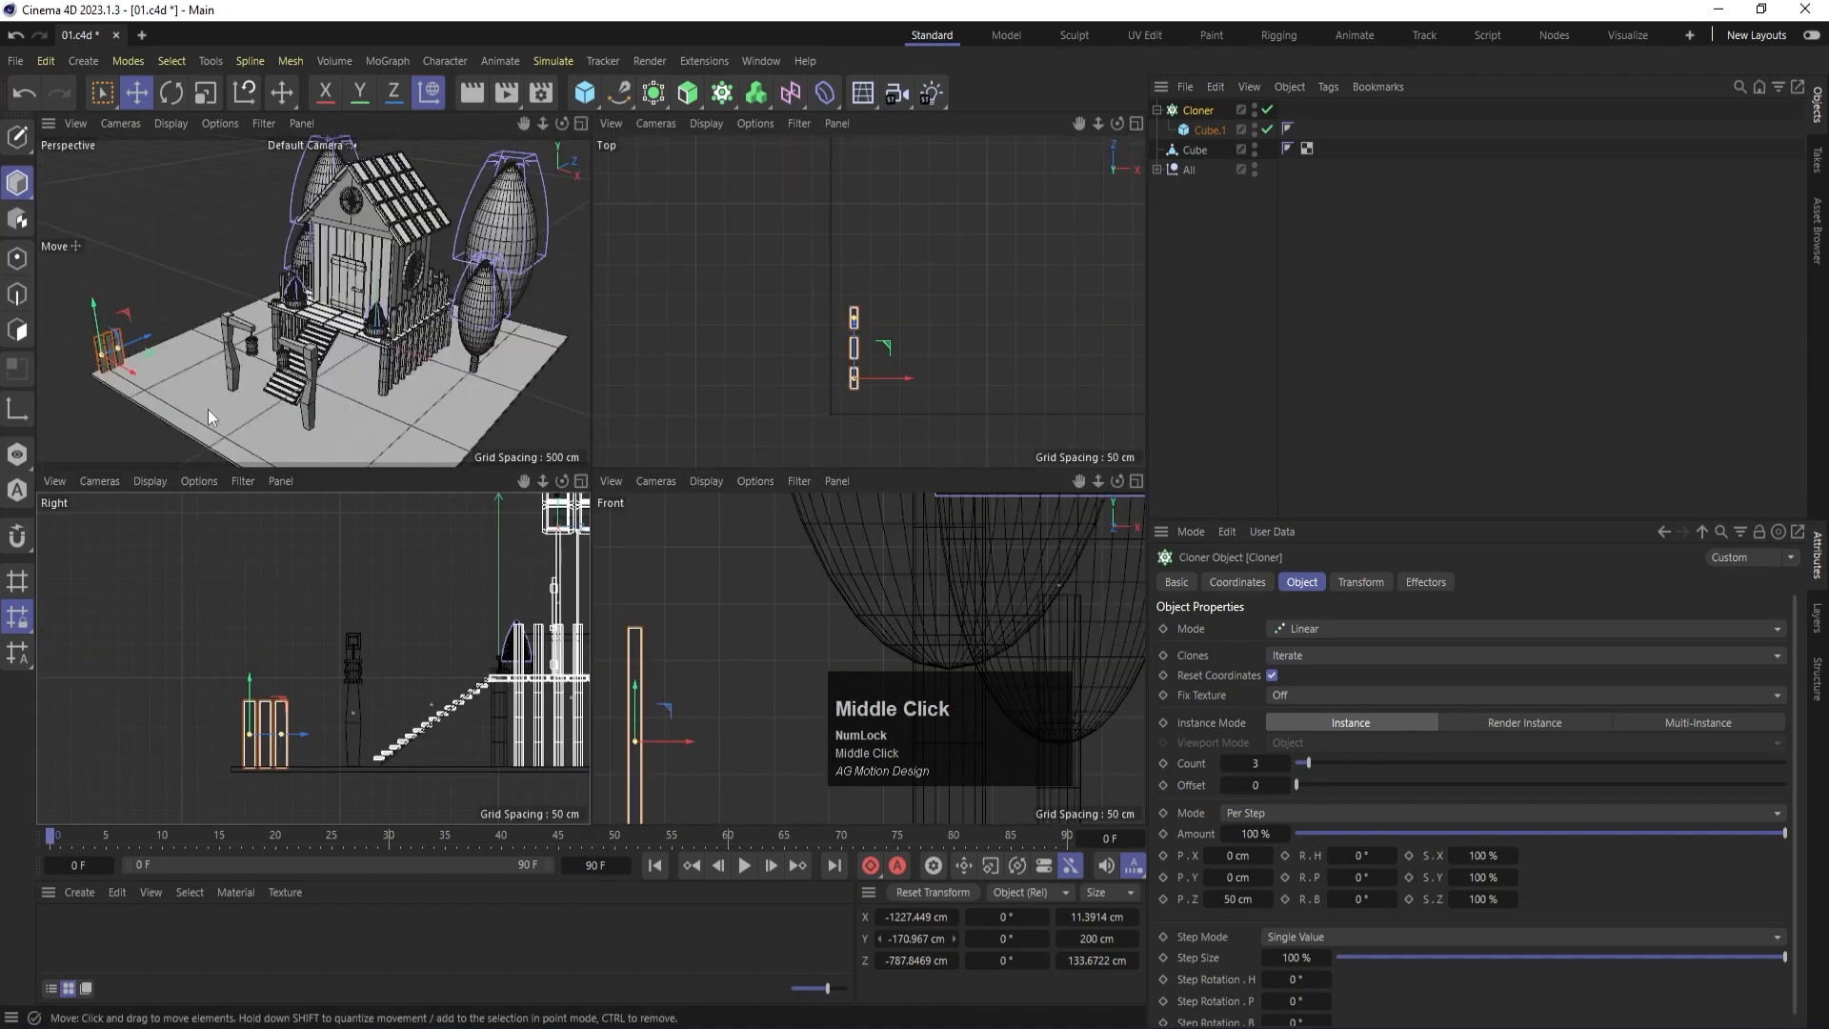
# Set the fence Cloner's Z position step to 100 cm and its count to 10.
pyautogui.middleClick(208, 409)
pyautogui.moveTo(1238, 898); pyautogui.dragTo(1276, 898)
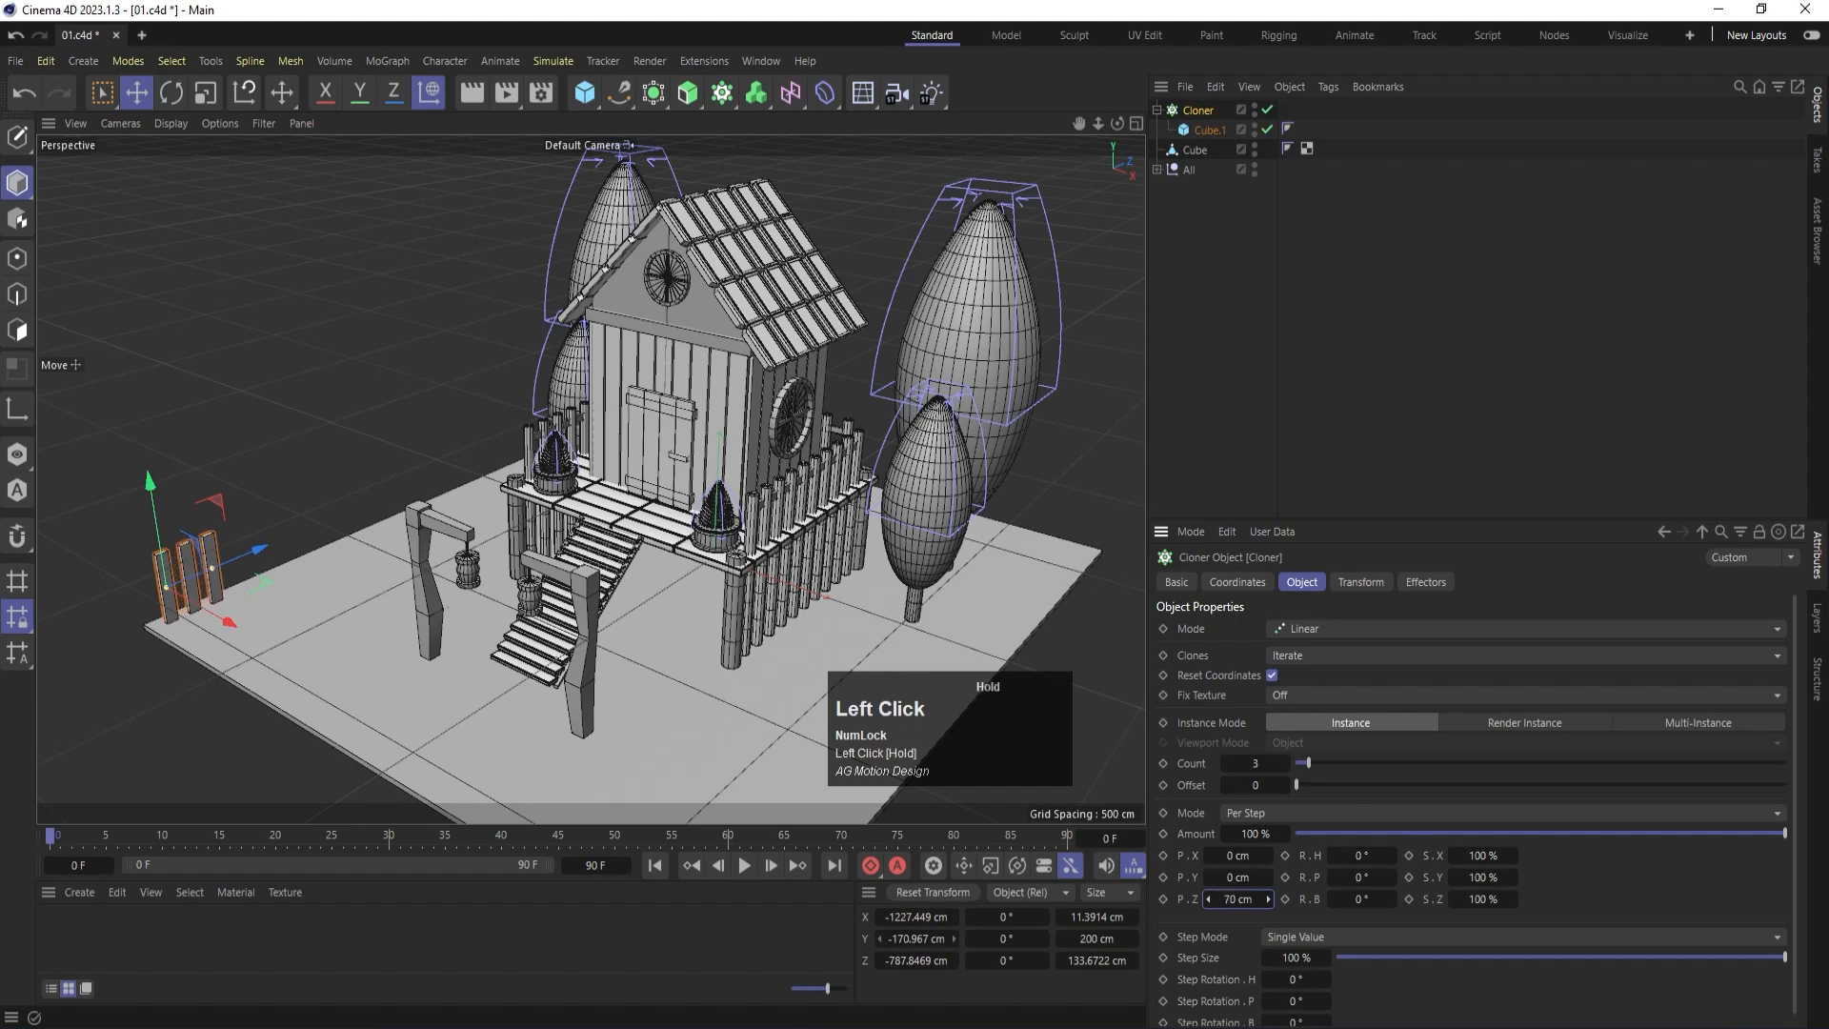
pyautogui.write('100')
pyautogui.press('Return')
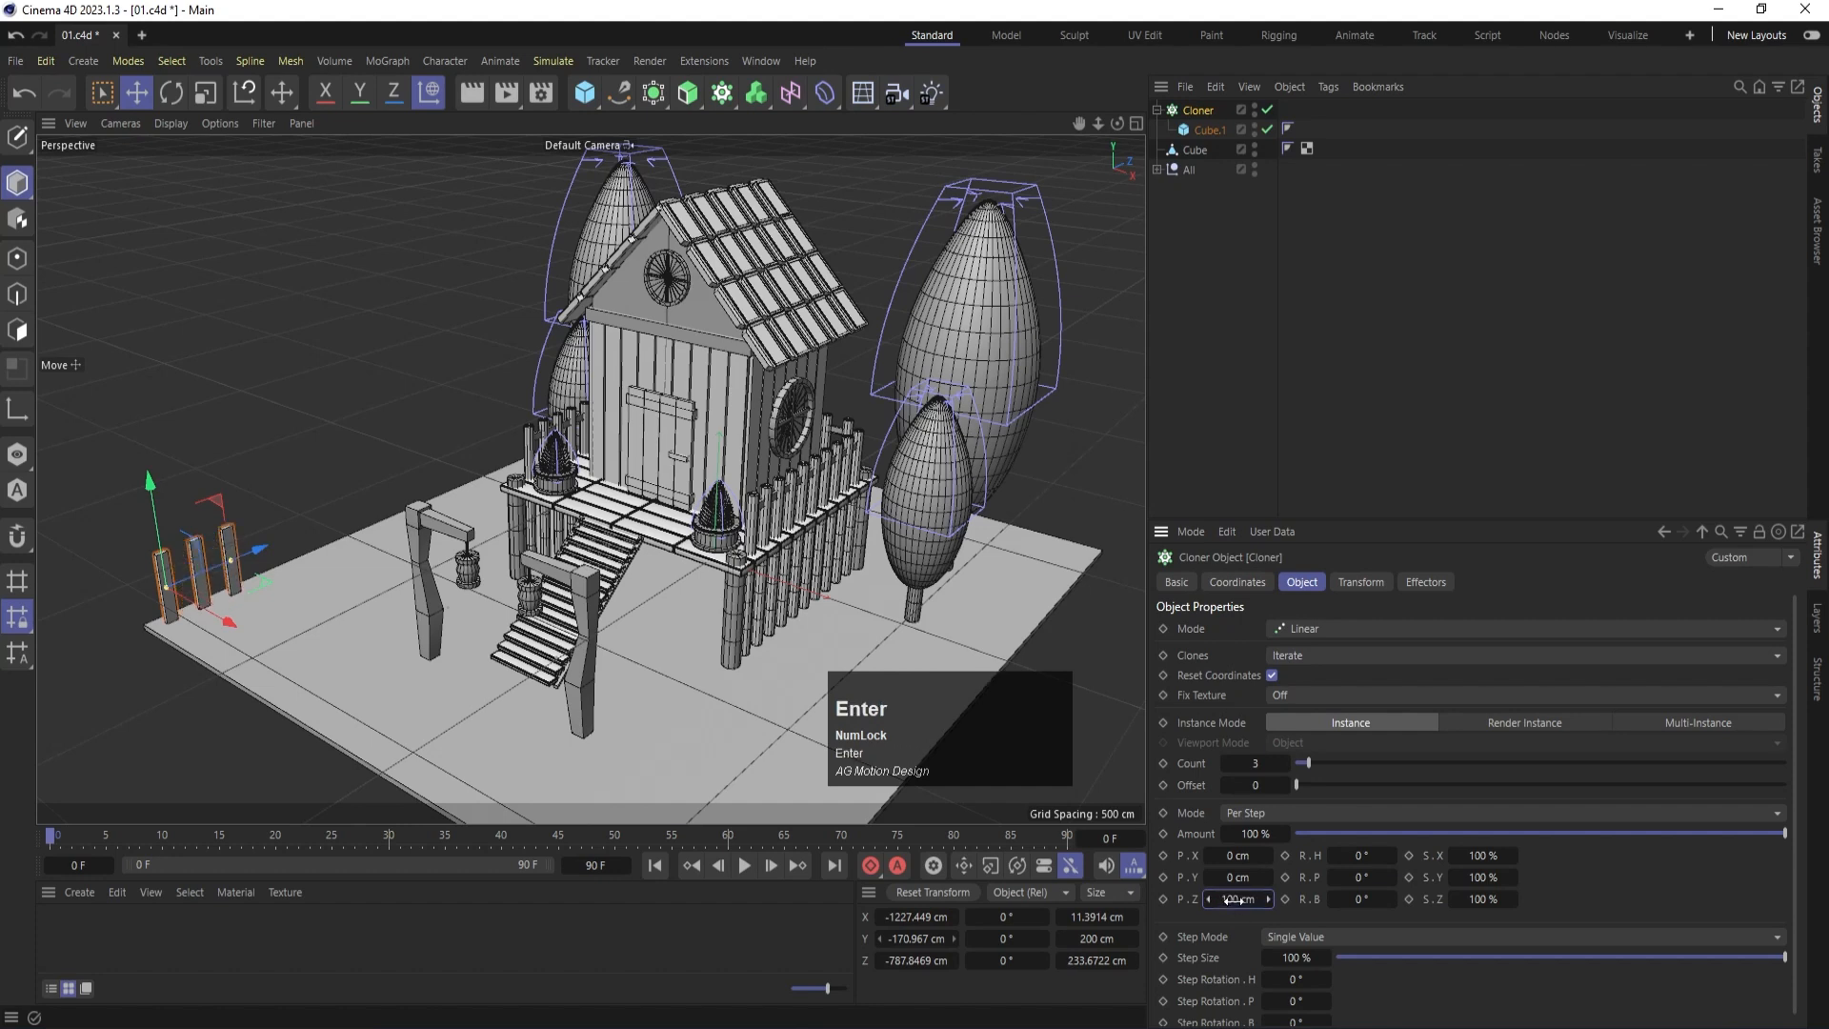
pyautogui.click(1286, 762)
pyautogui.click(1286, 762)
pyautogui.moveTo(1286, 763); pyautogui.dragTo(1286, 762)
# Set the Cloner's Z position step to 80 cm and its count to 26 to fence the slab's whole left edge.
pyautogui.middleClick(754, 397)
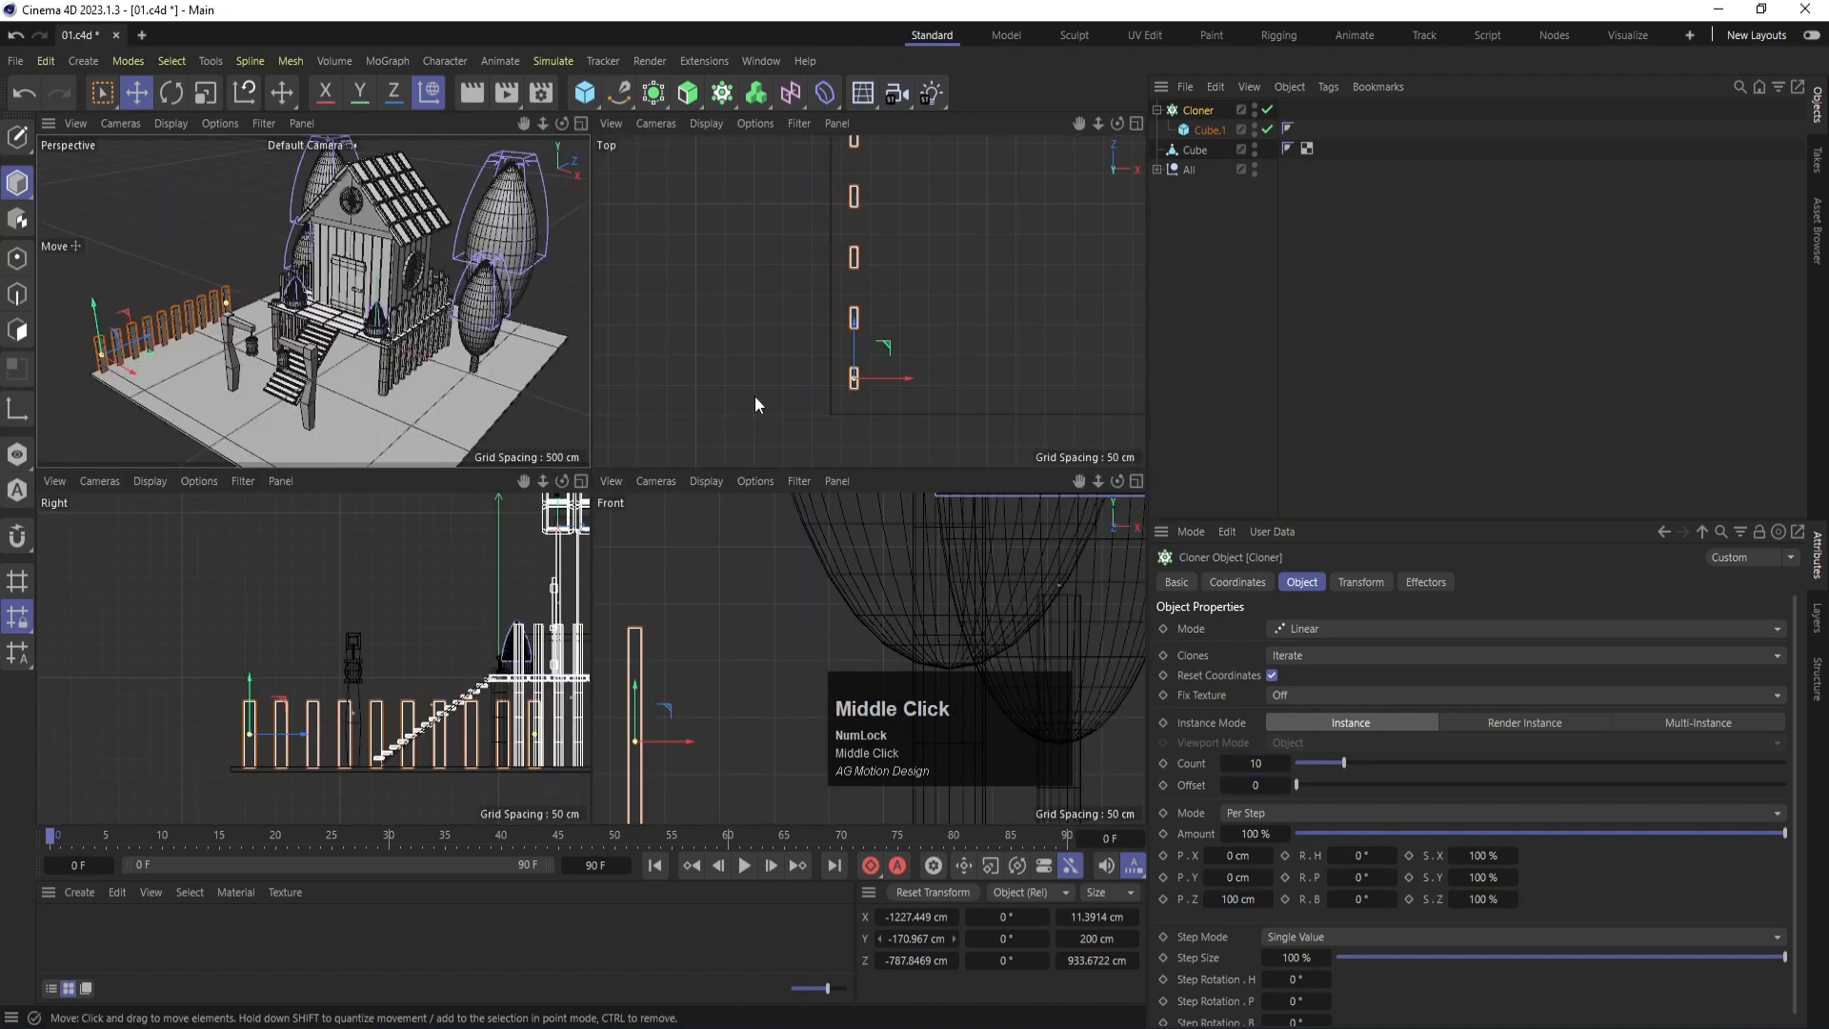
pyautogui.middleClick(786, 323)
pyautogui.scroll(-3, 707, 529)
pyautogui.scroll(-3, 707, 530)
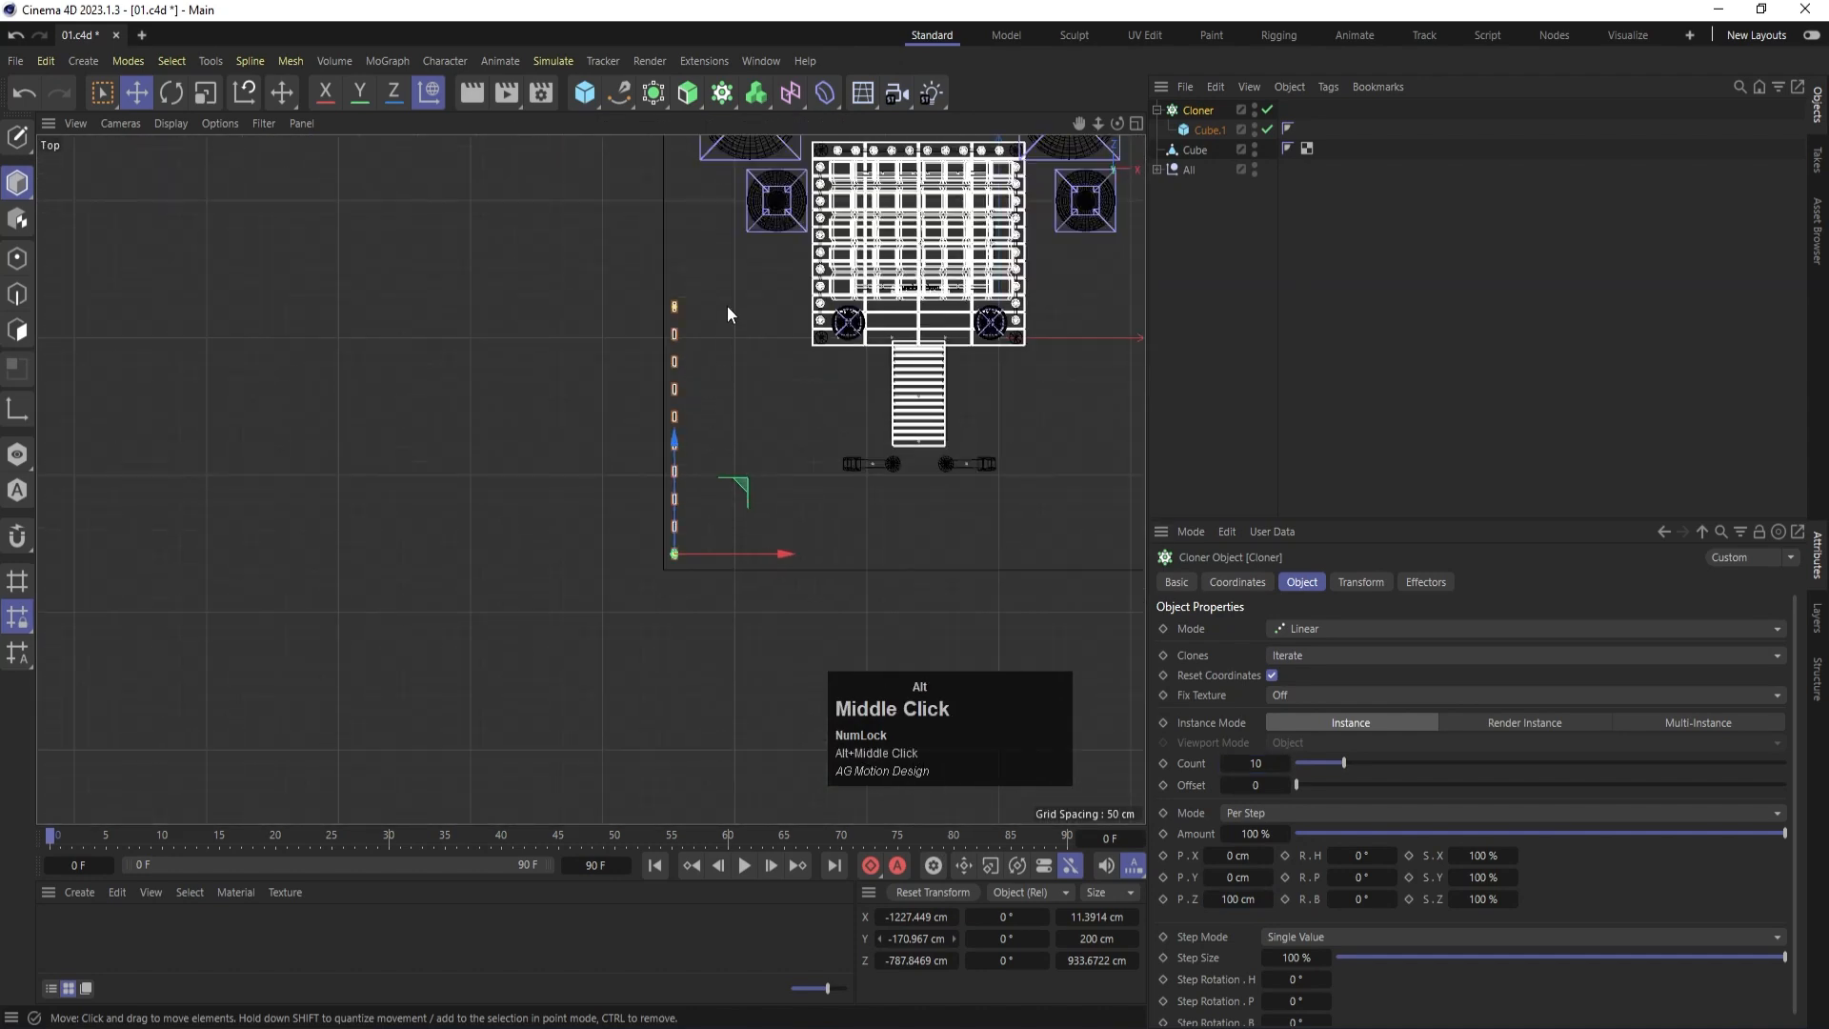
pyautogui.keyDown('alt'); pyautogui.moveTo(728, 306); pyautogui.dragTo(682, 484, button='middle'); pyautogui.keyUp('alt')
pyautogui.click(1238, 898)
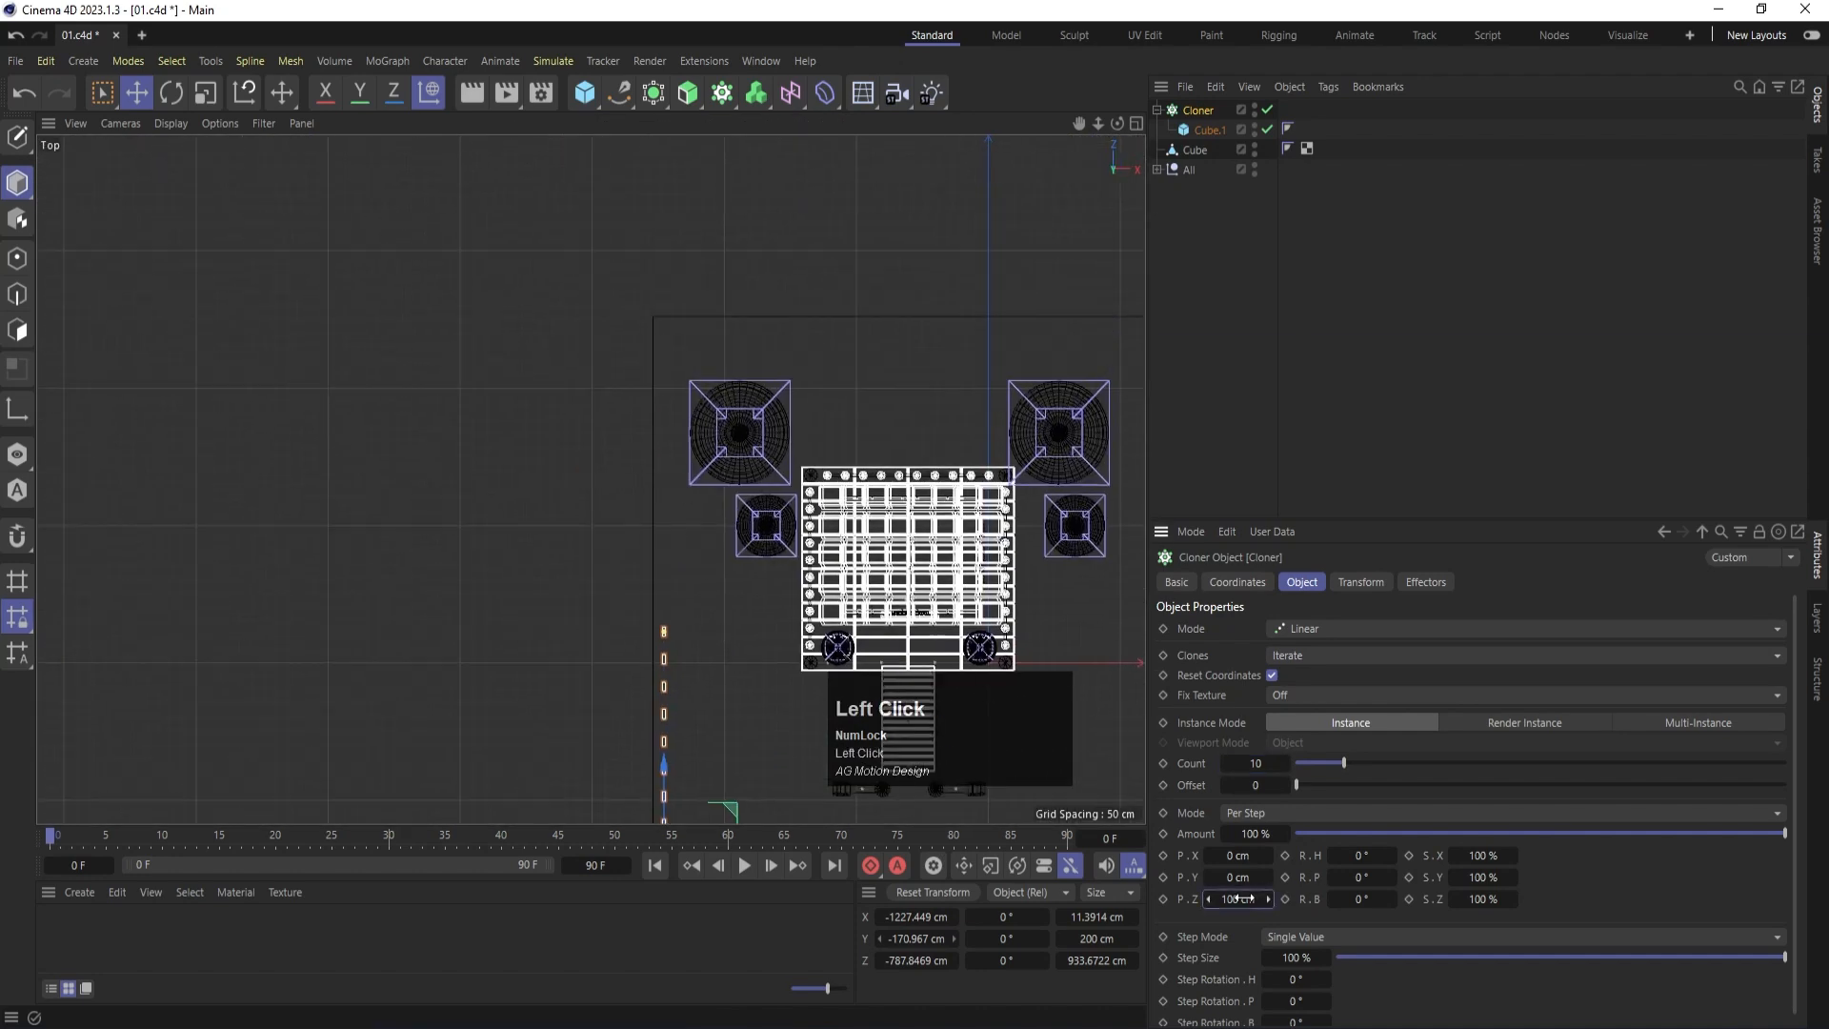
pyautogui.write('80')
pyautogui.press('Return')
pyautogui.moveTo(1286, 764); pyautogui.dragTo(1288, 768)
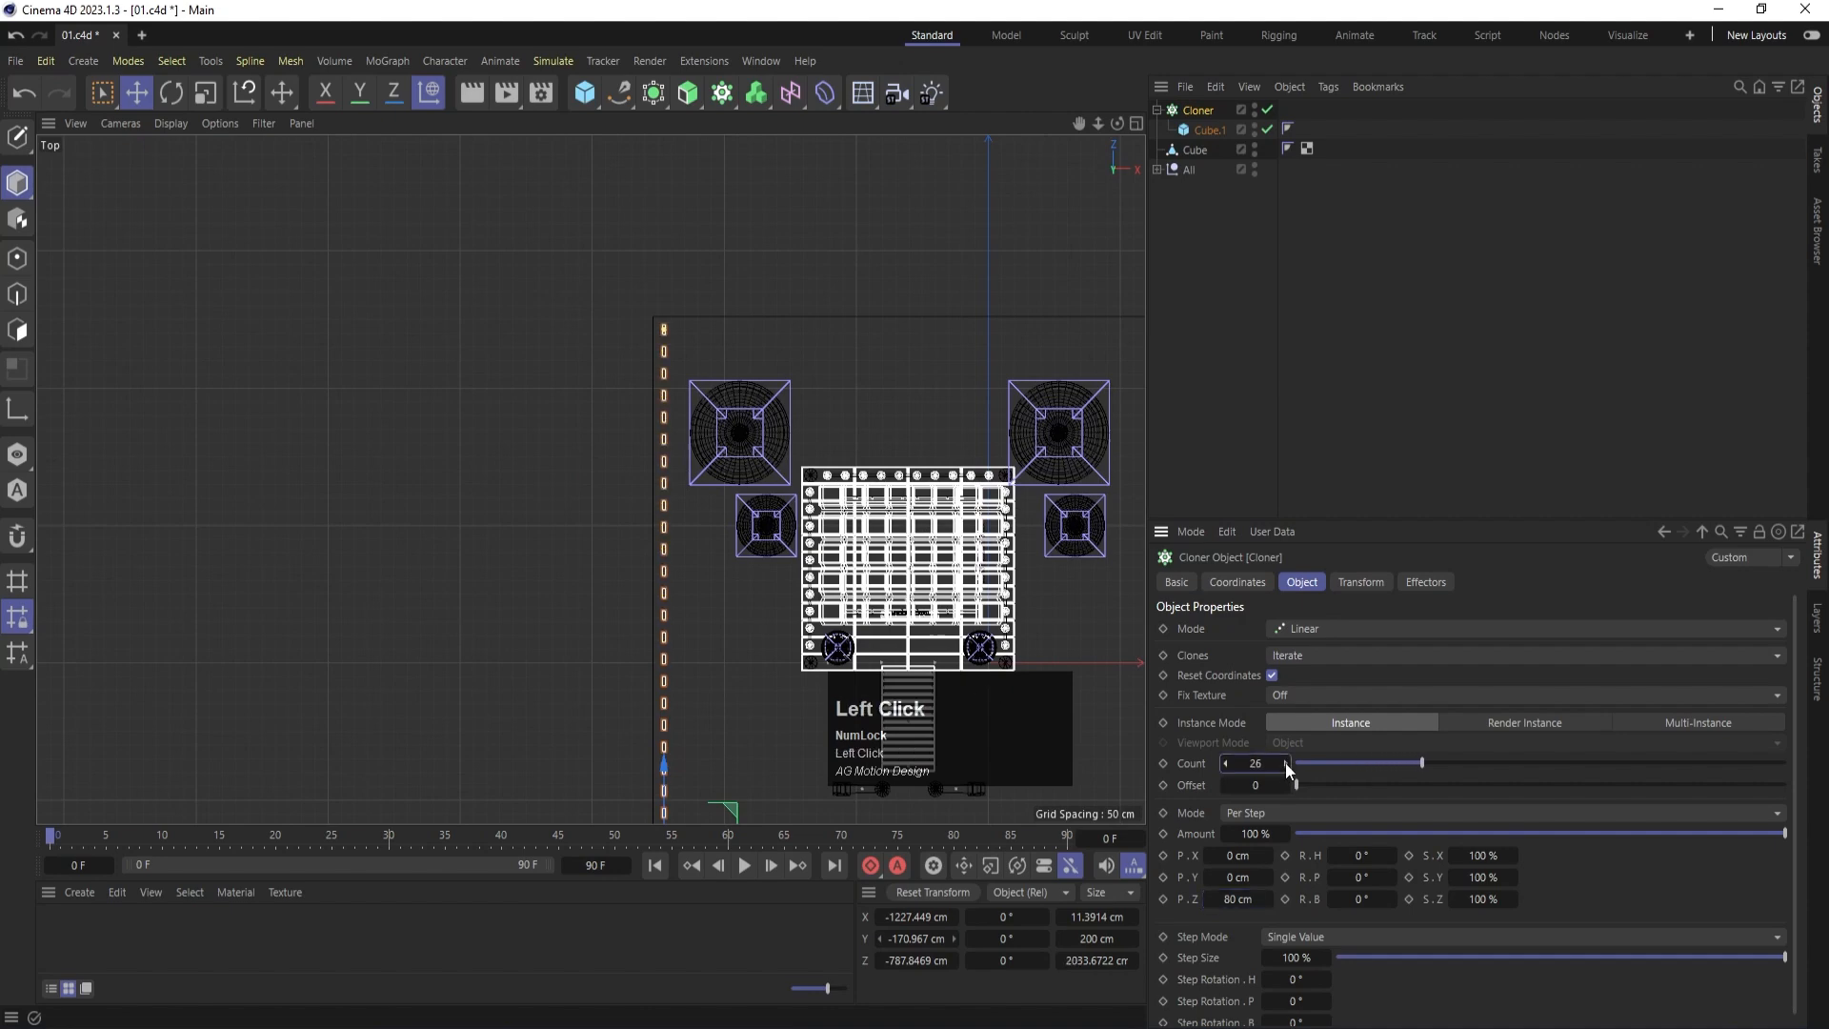
pyautogui.middleClick(812, 560)
pyautogui.middleClick(368, 352)
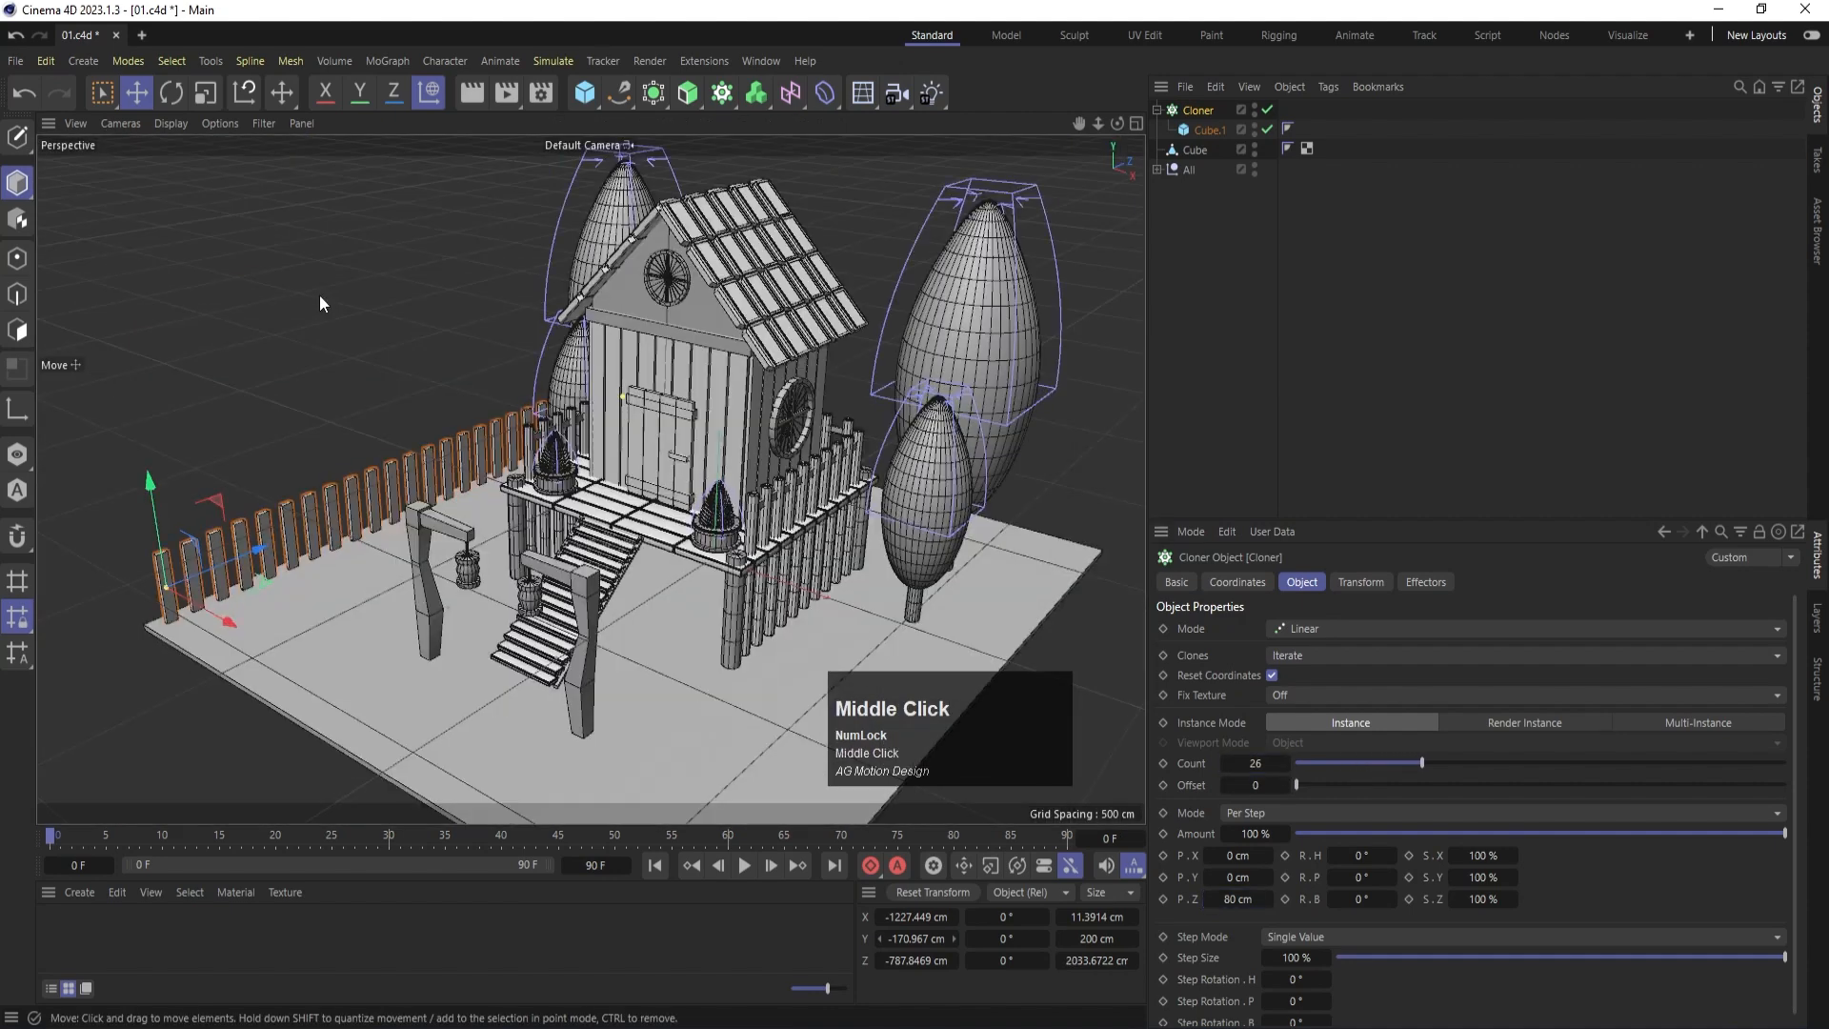
pyautogui.click(1284, 339)
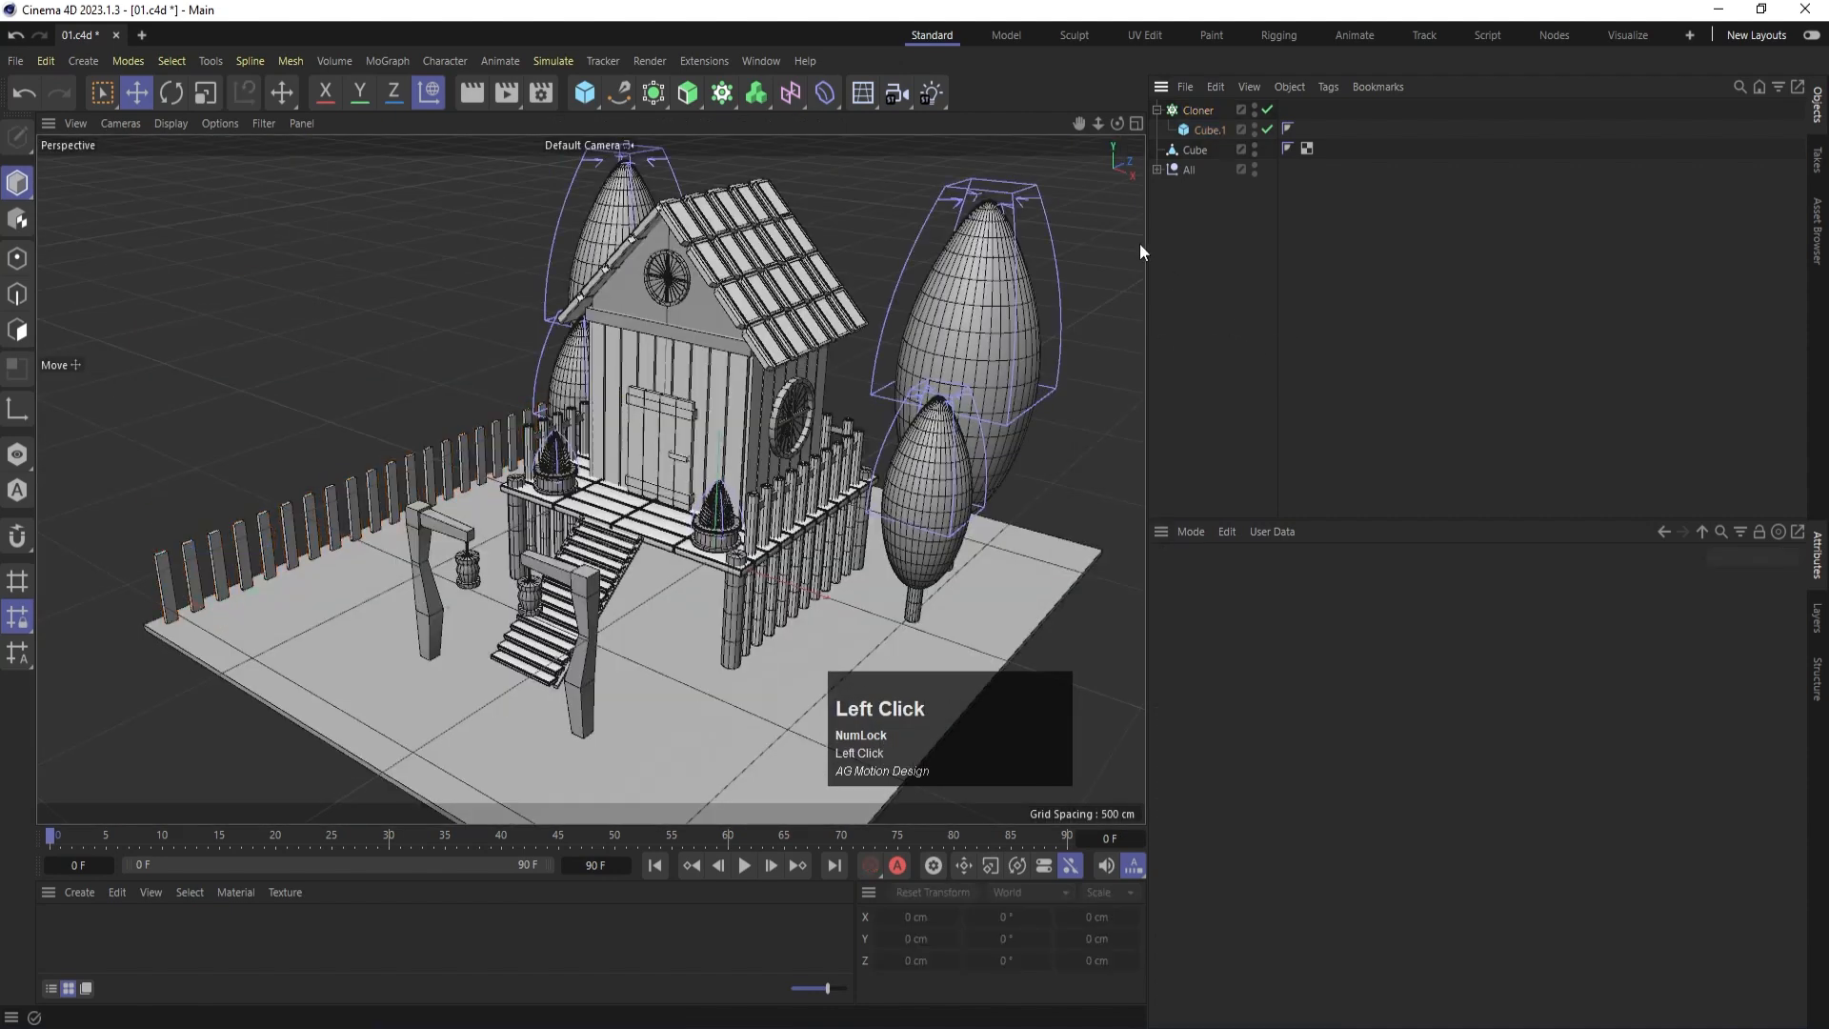
# Duplicate the left fence Cloner and rotate the copy's heading to -90°.
pyautogui.click(1181, 113)
pyautogui.keyDown('ctrl'); pyautogui.moveTo(1198, 118); pyautogui.dragTo(1197, 106); pyautogui.keyUp('ctrl')
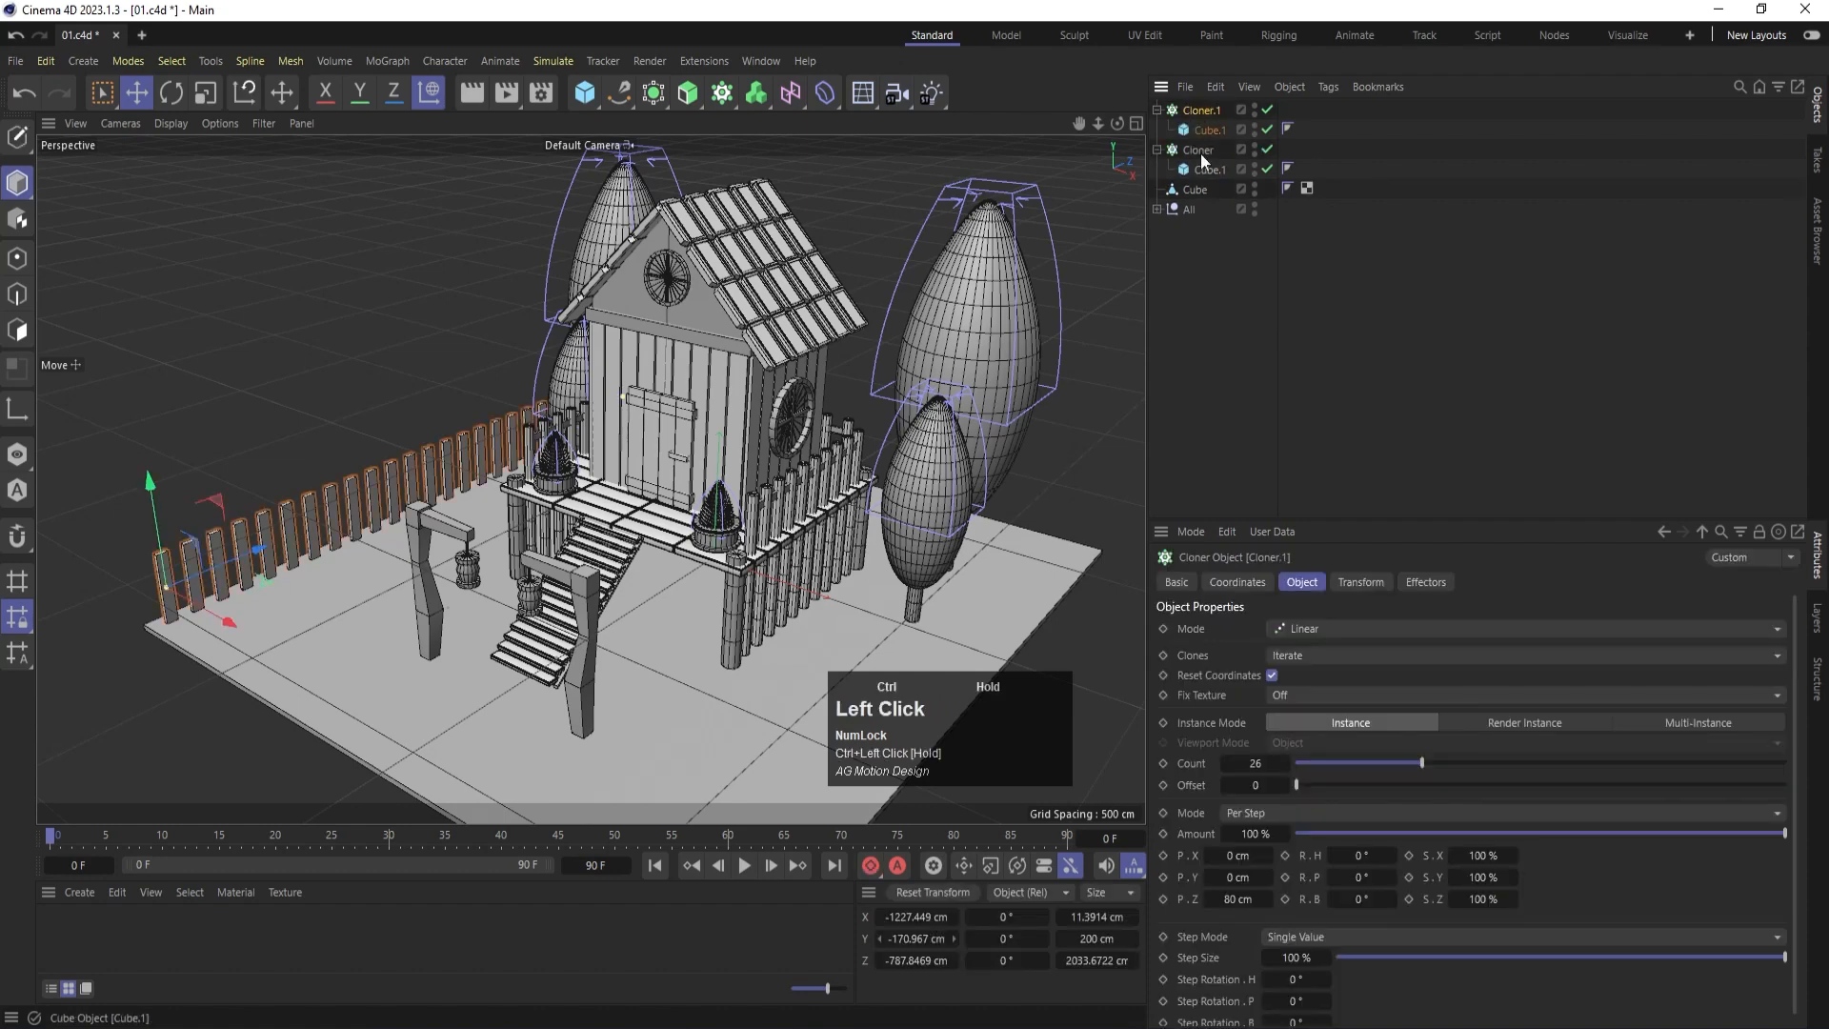
pyautogui.middleClick(935, 351)
pyautogui.middleClick(950, 324)
pyautogui.scroll(-5, 670, 659)
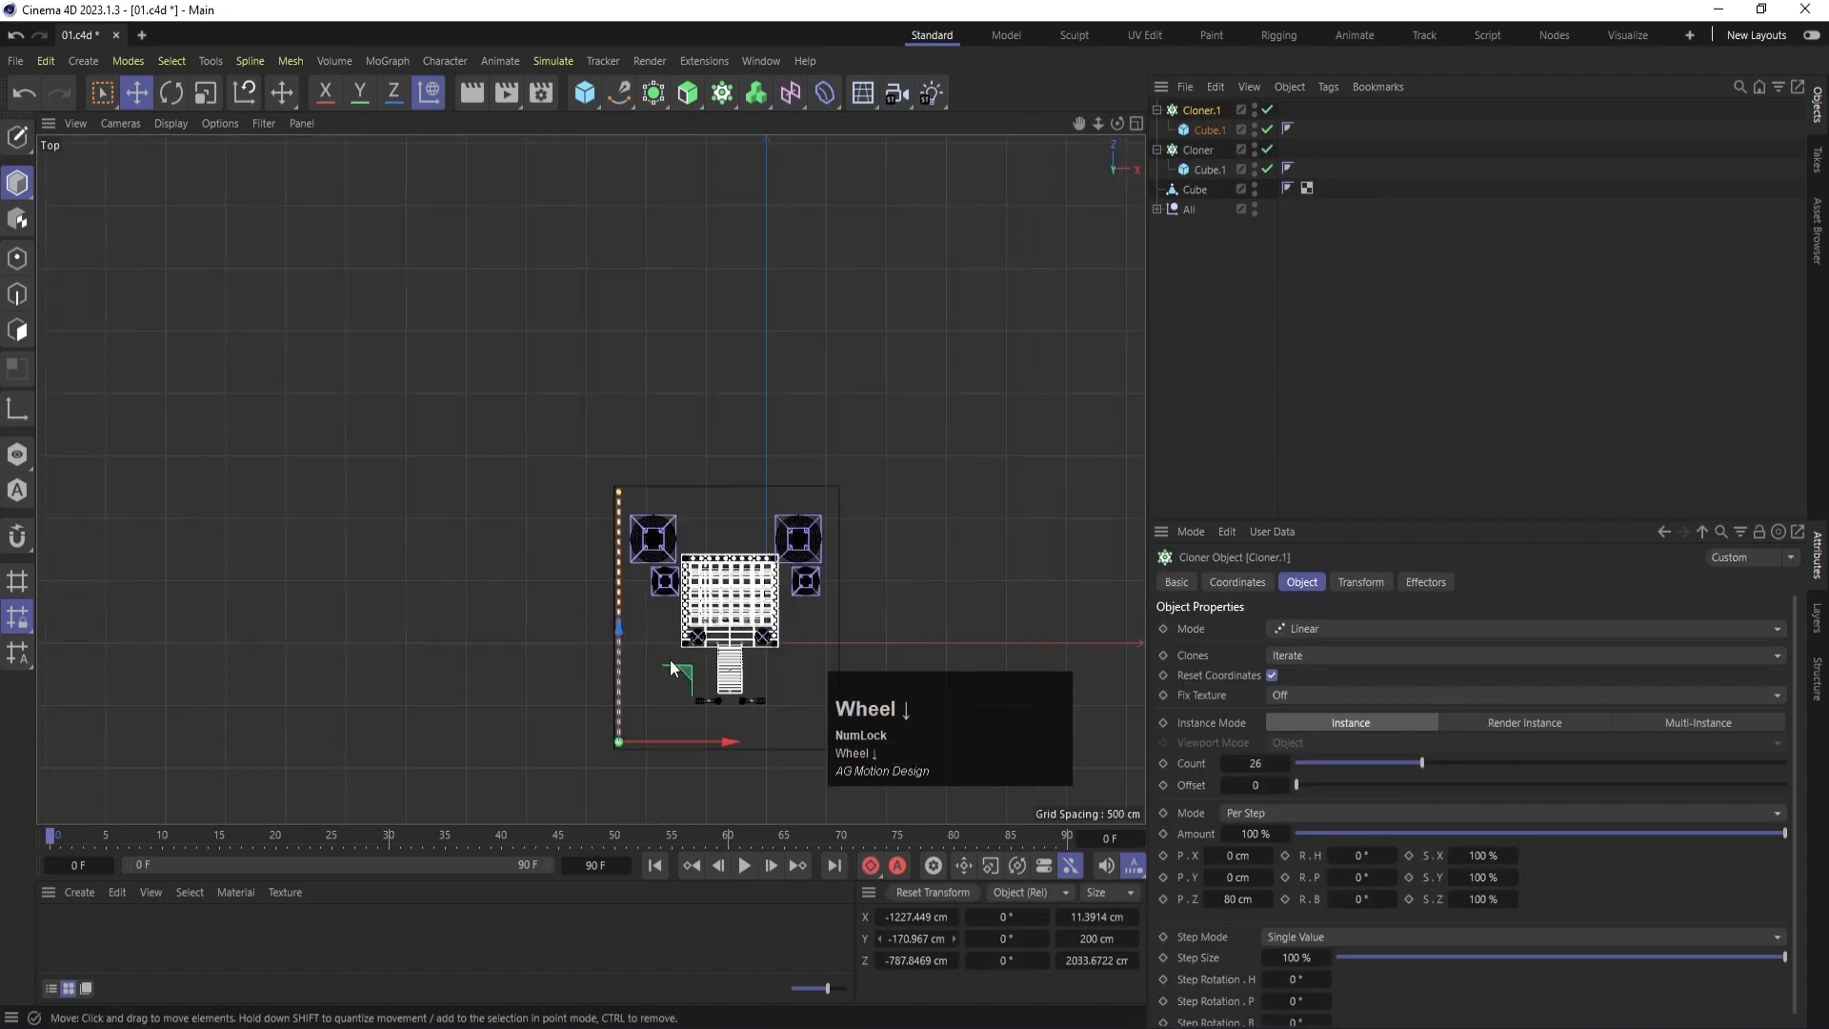
pyautogui.press('r')
pyautogui.click(664, 696)
pyautogui.keyDown('shift'); pyautogui.moveTo(664, 696); pyautogui.dragTo(717, 823); pyautogui.keyUp('shift')
# Move the rotated fence row to the slab's back edge, starting at about X -1184 cm and Z 1237 cm.
pyautogui.press('e')
pyautogui.moveTo(621, 629); pyautogui.dragTo(655, 370)
pyautogui.press('s')
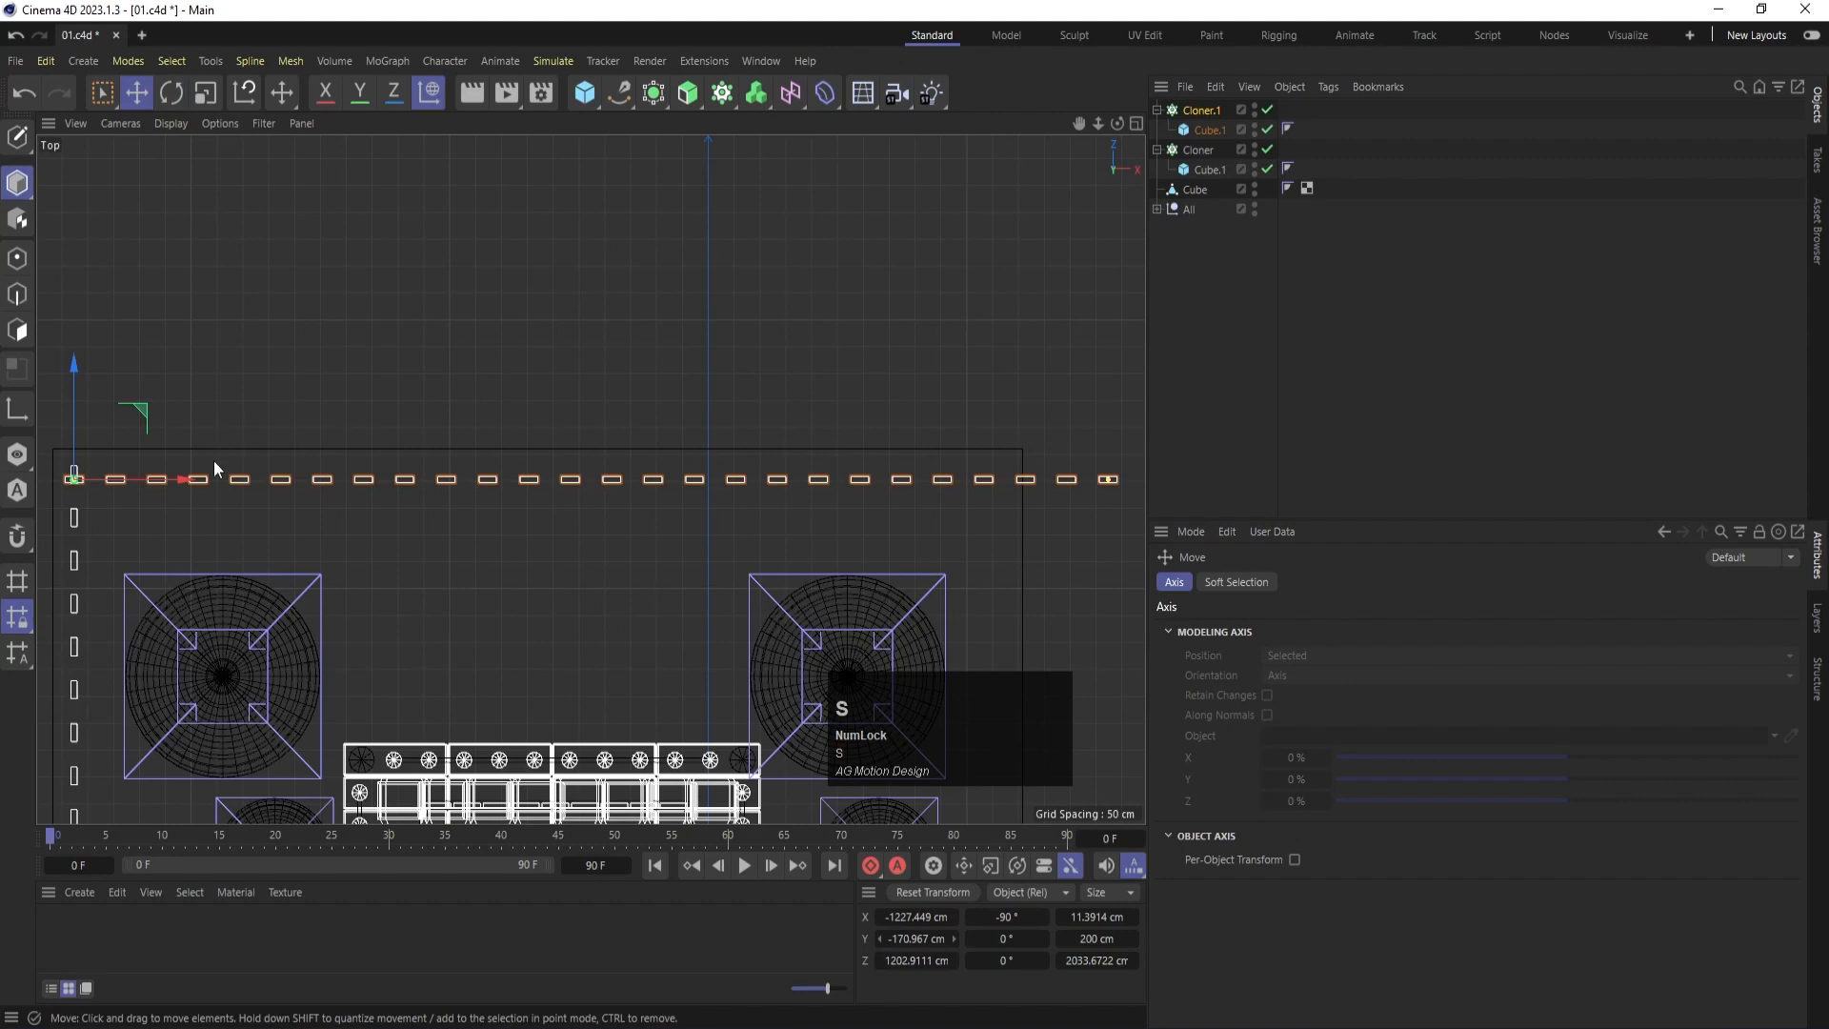
pyautogui.moveTo(218, 469); pyautogui.dragTo(575, 379, button='middle')
pyautogui.scroll(6, 295, 493)
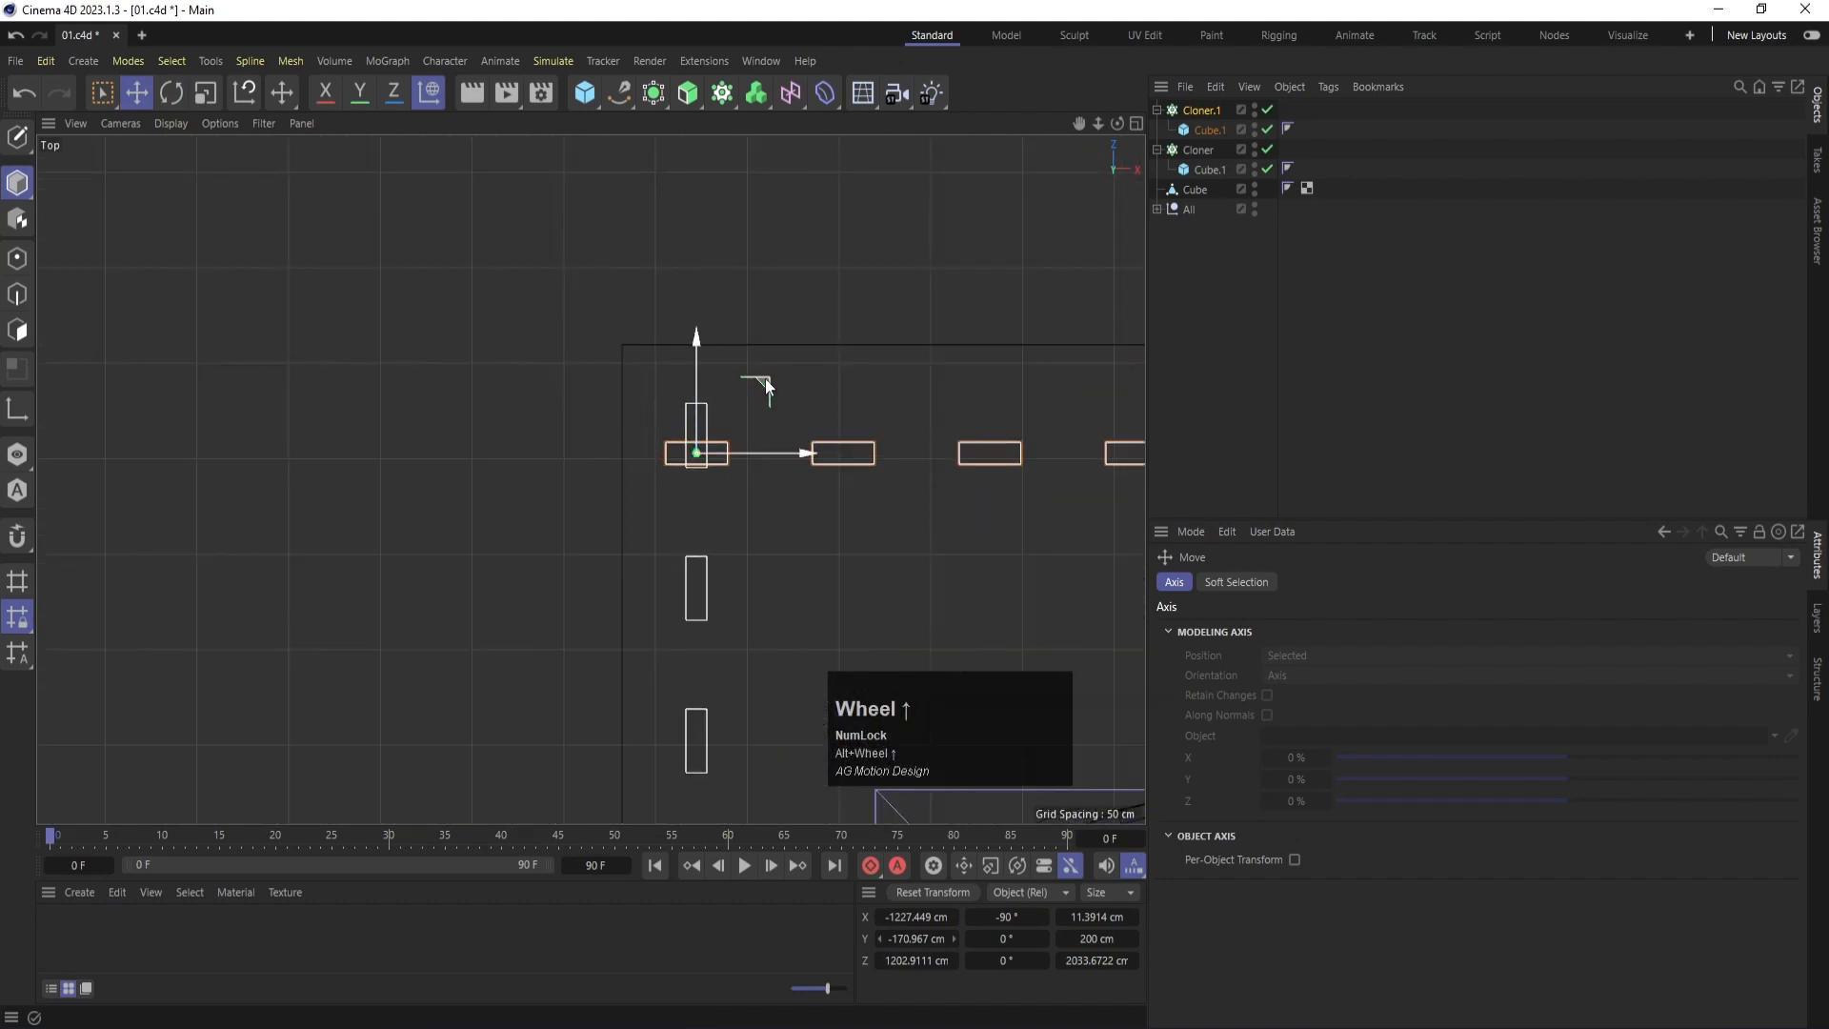
pyautogui.moveTo(765, 379); pyautogui.dragTo(843, 311)
# Set the back fence Cloner's count to 23 and its Z position step to 78 cm.
pyautogui.scroll(-4, 825, 385)
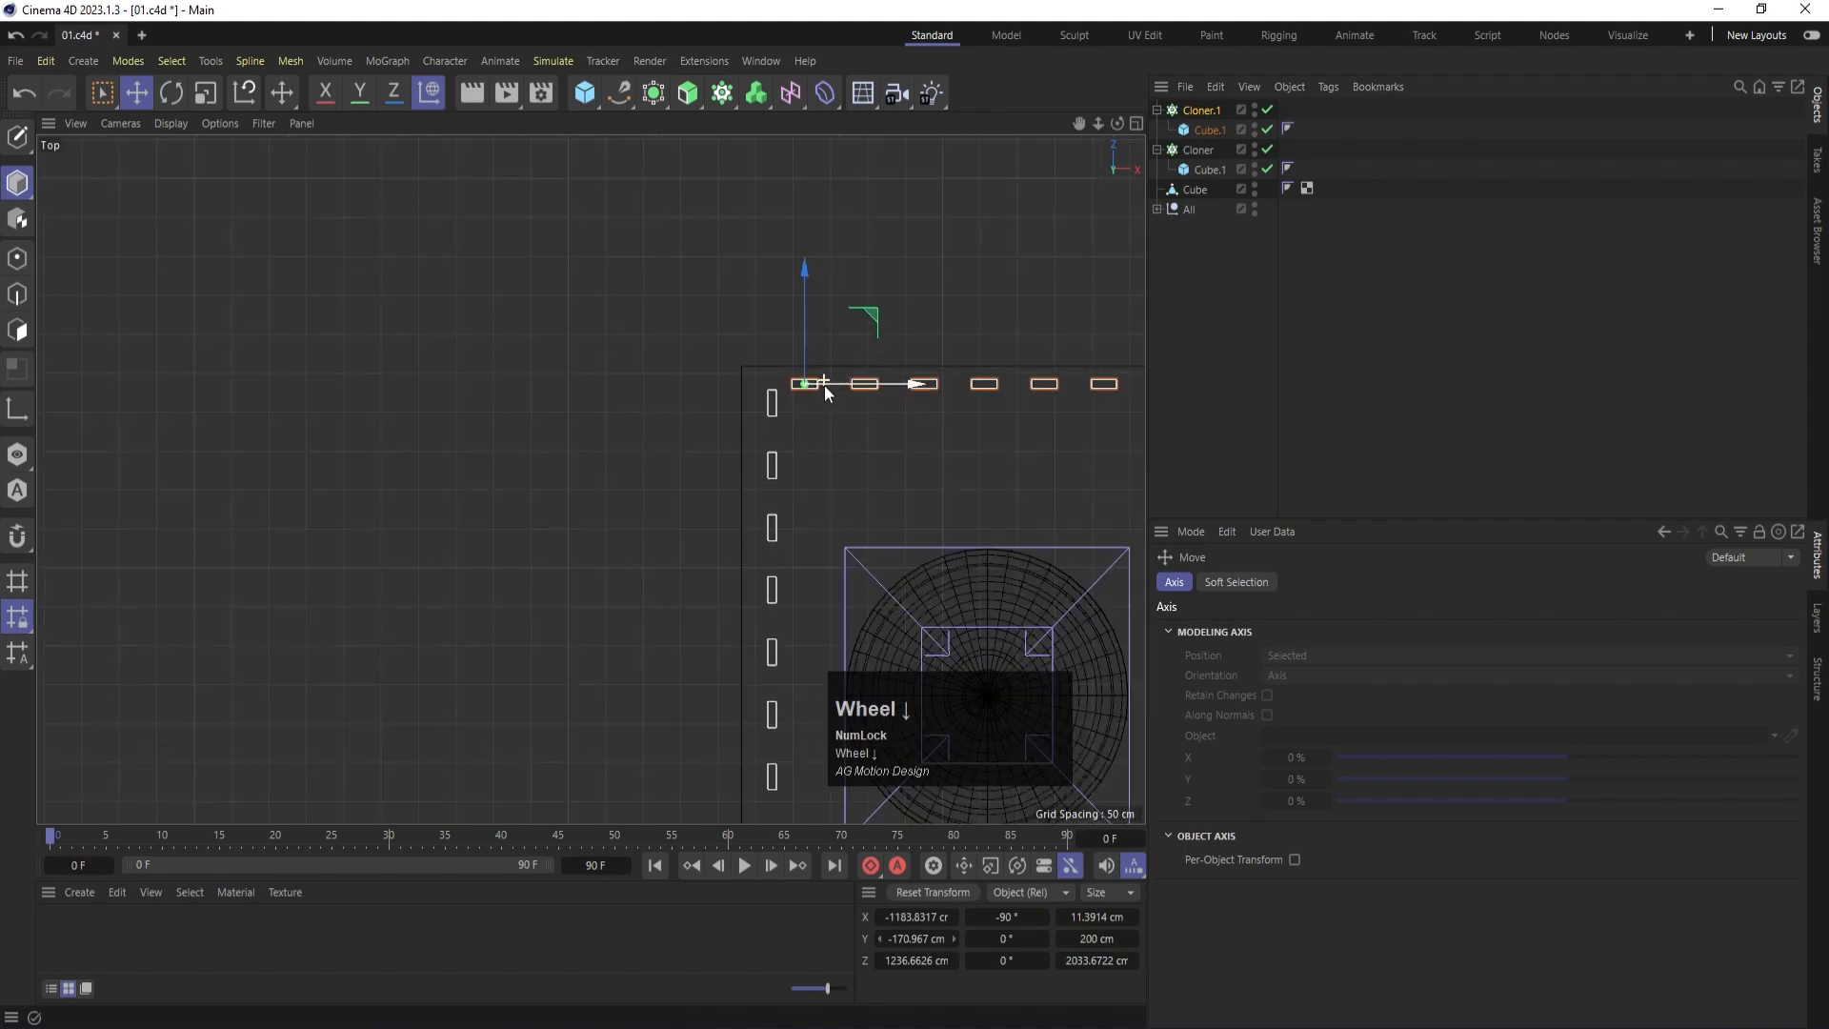
pyautogui.scroll(-3, 825, 385)
pyautogui.keyDown('alt'); pyautogui.moveTo(1025, 408); pyautogui.dragTo(895, 314, button='middle'); pyautogui.keyUp('alt')
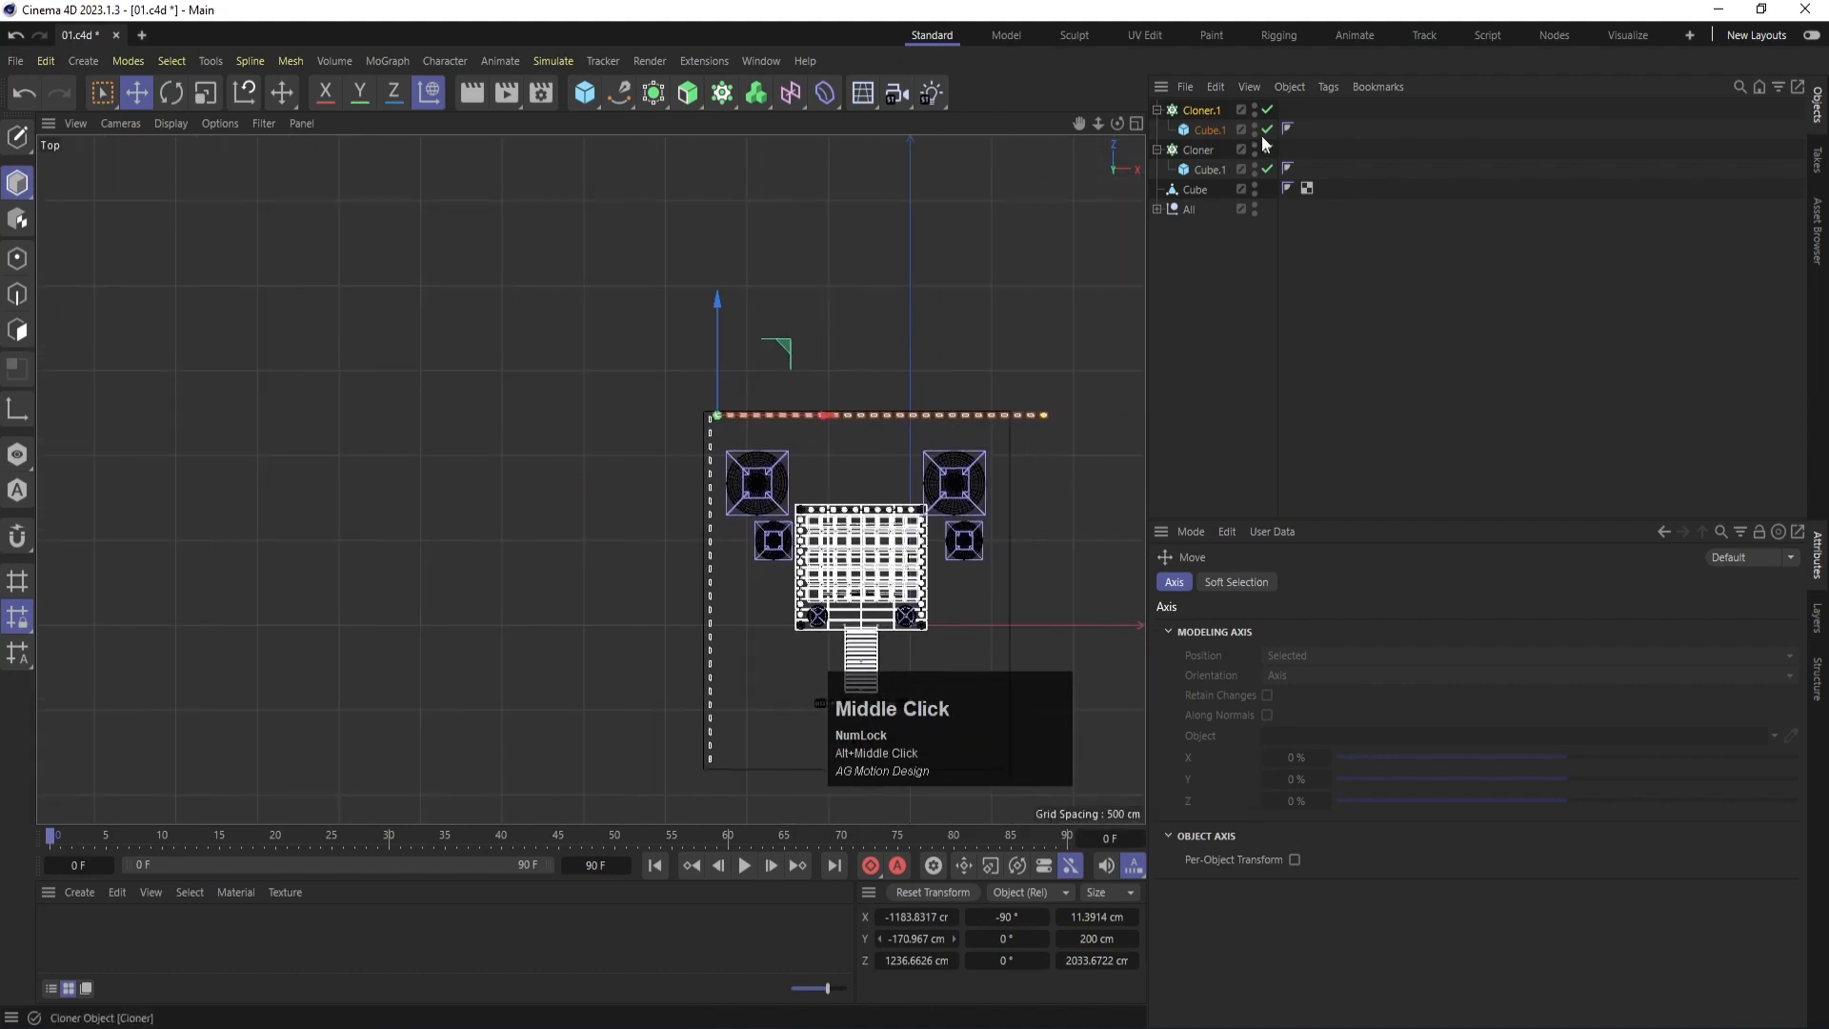
pyautogui.click(1183, 112)
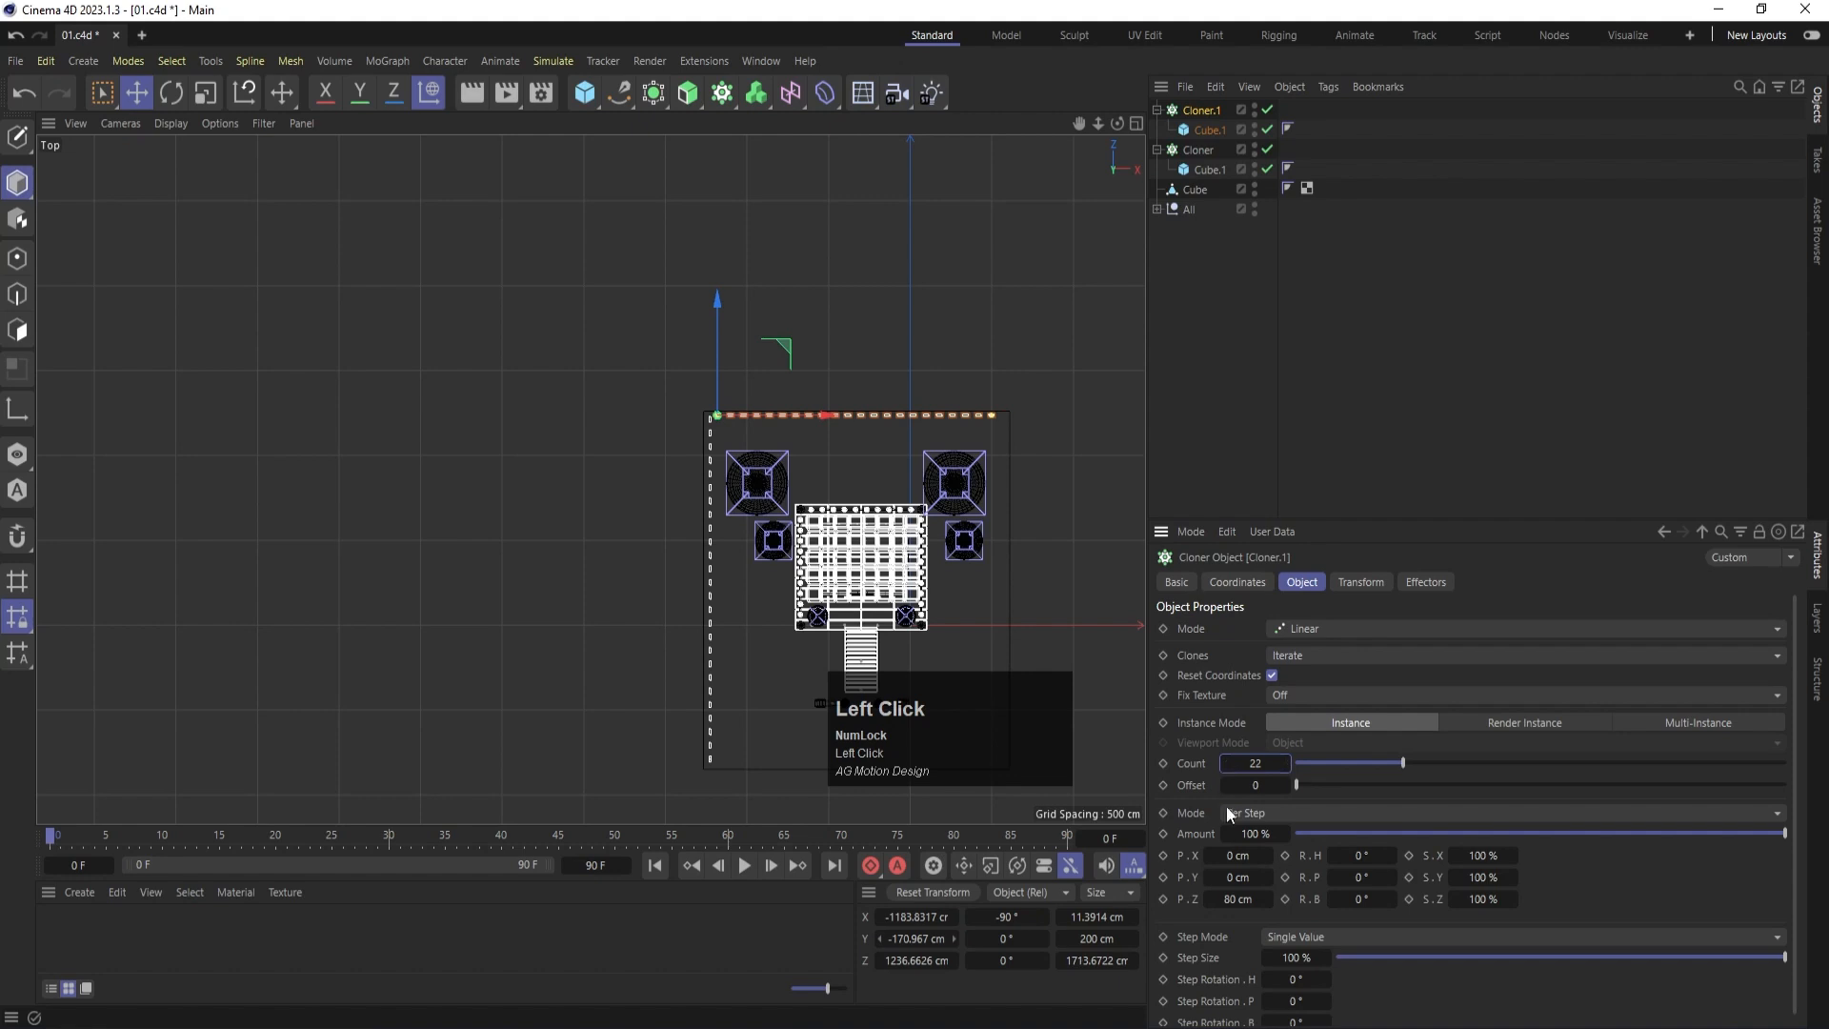
pyautogui.keyDown('alt'); pyautogui.scroll(4, 963, 411); pyautogui.keyUp('alt')
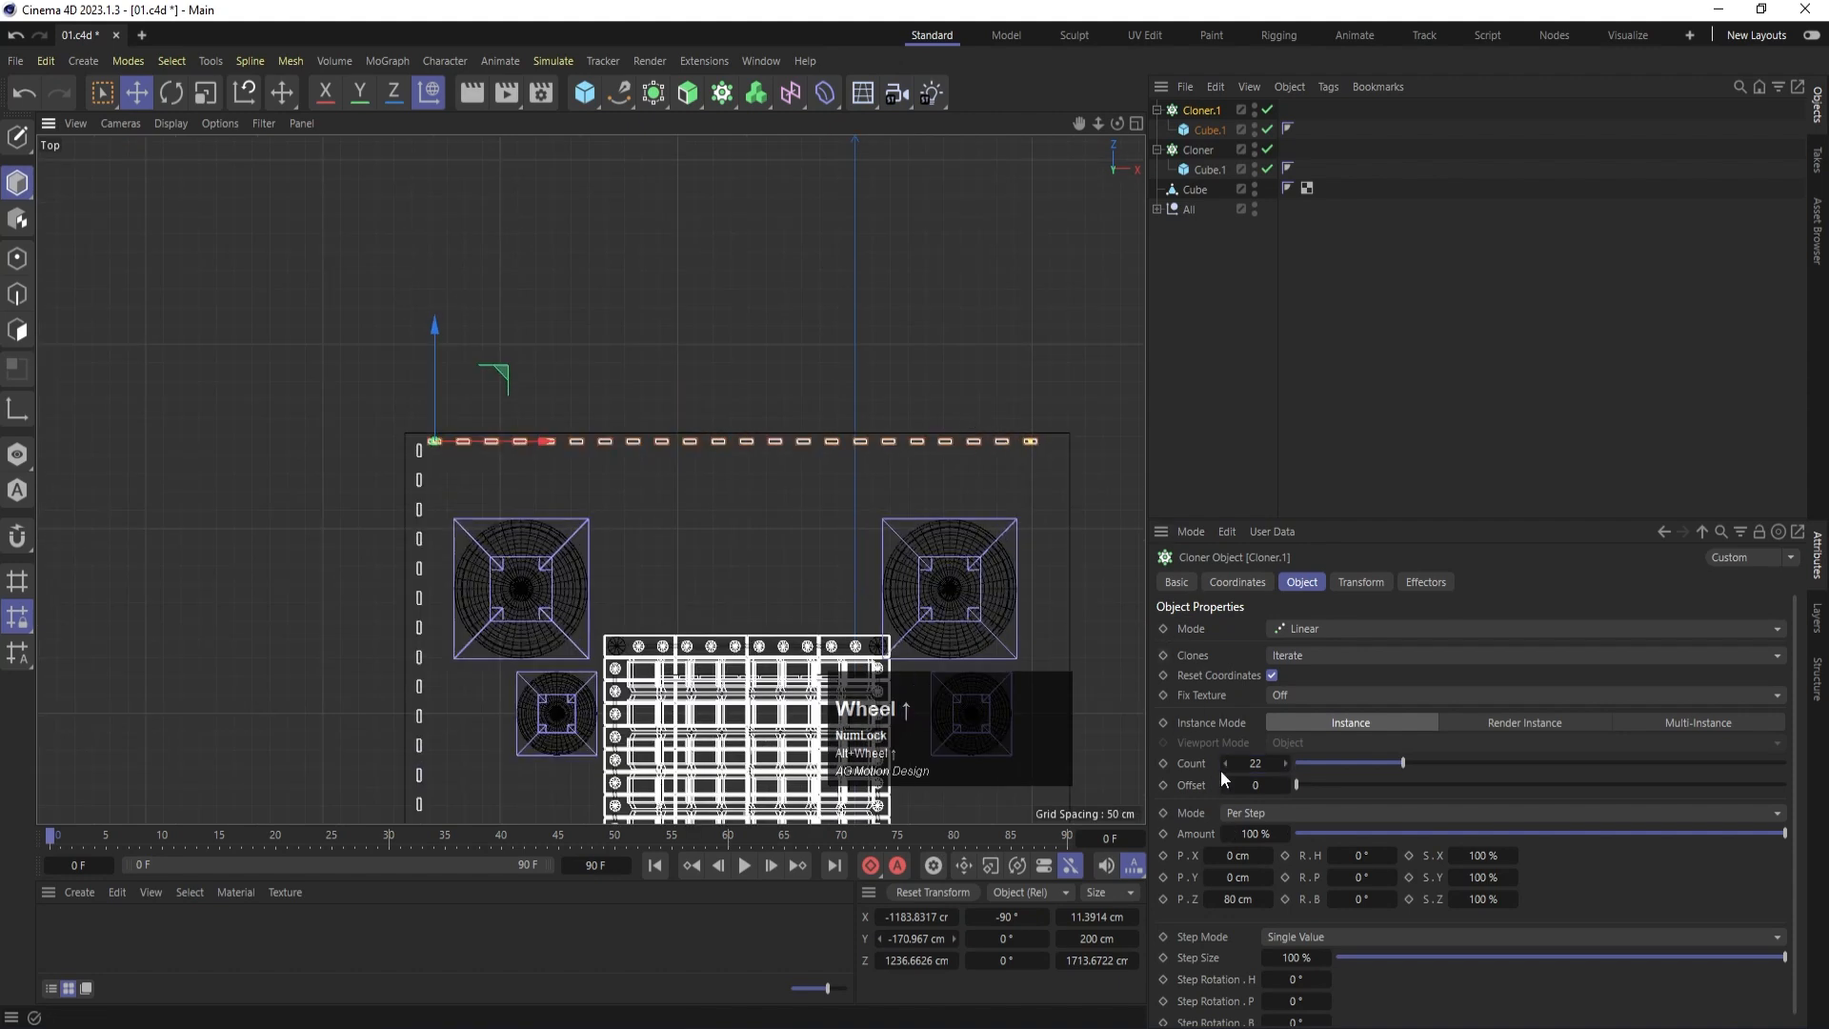
pyautogui.click(1284, 765)
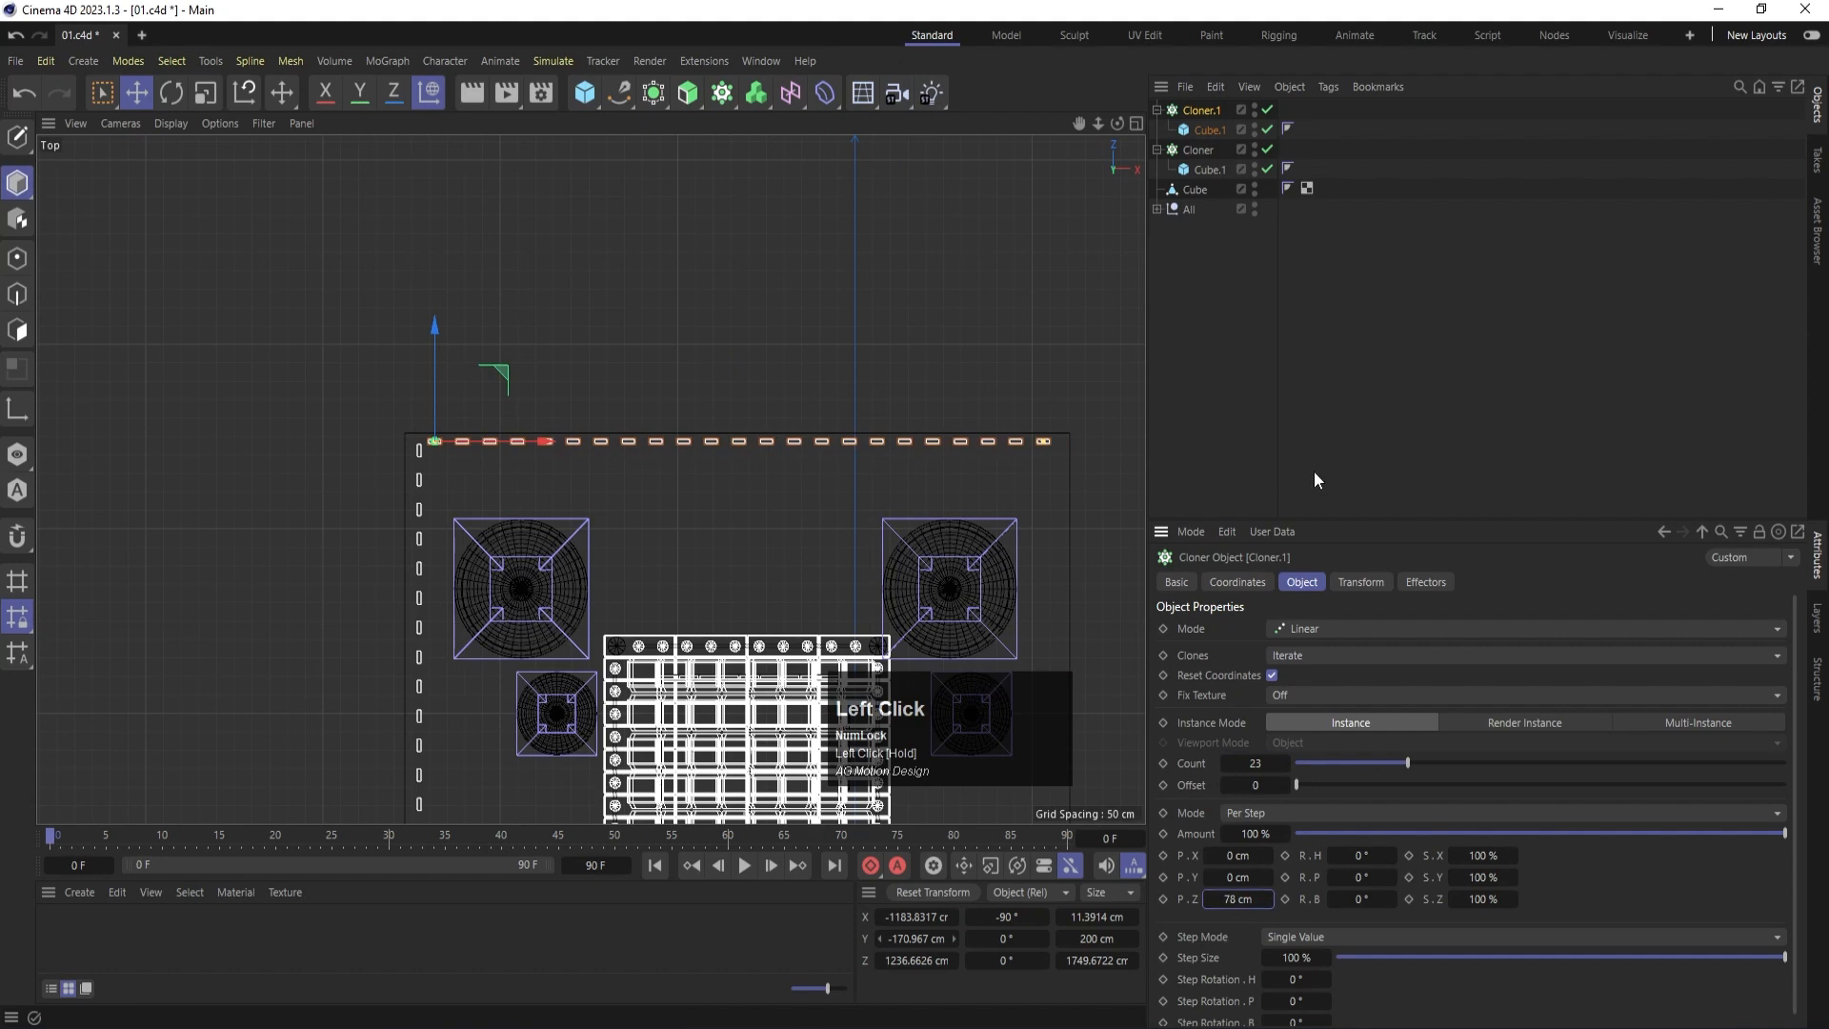
pyautogui.click(1339, 330)
pyautogui.keyDown('ctrl'); pyautogui.click(1200, 110); pyautogui.keyUp('ctrl')
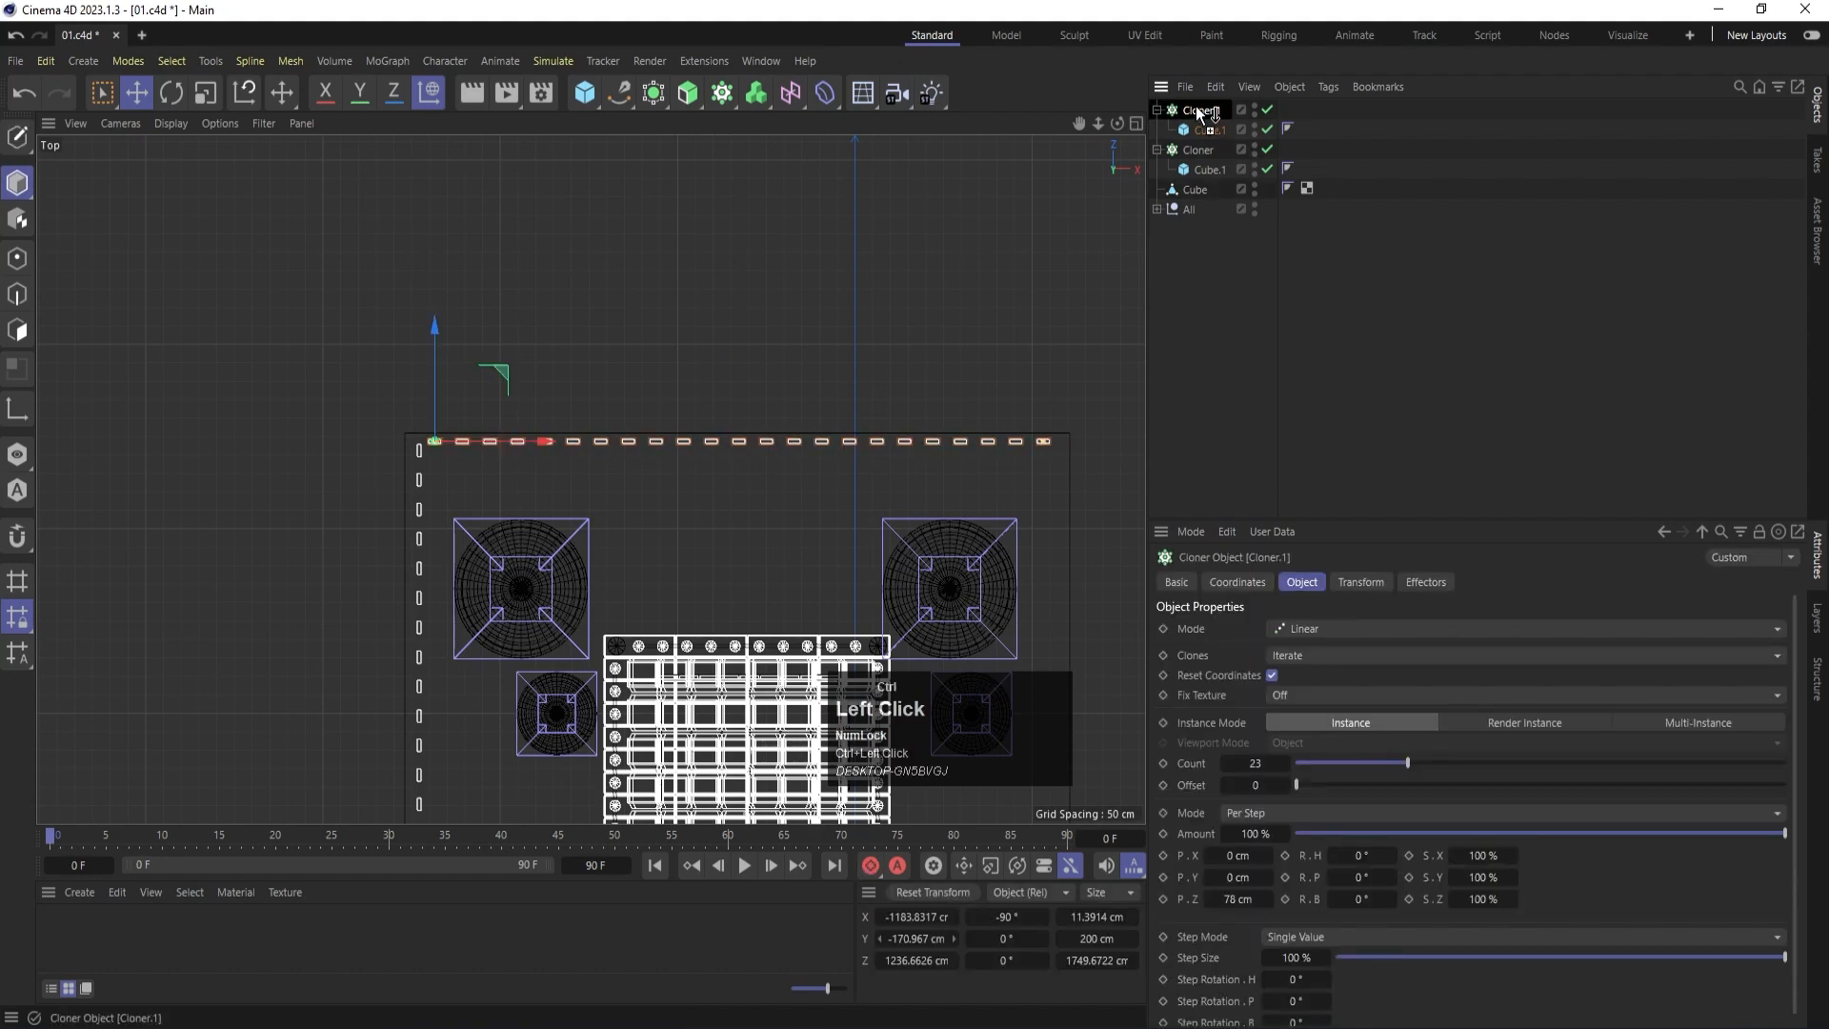
pyautogui.keyDown('ctrl'); pyautogui.moveTo(1194, 113); pyautogui.dragTo(1196, 112); pyautogui.keyUp('ctrl')
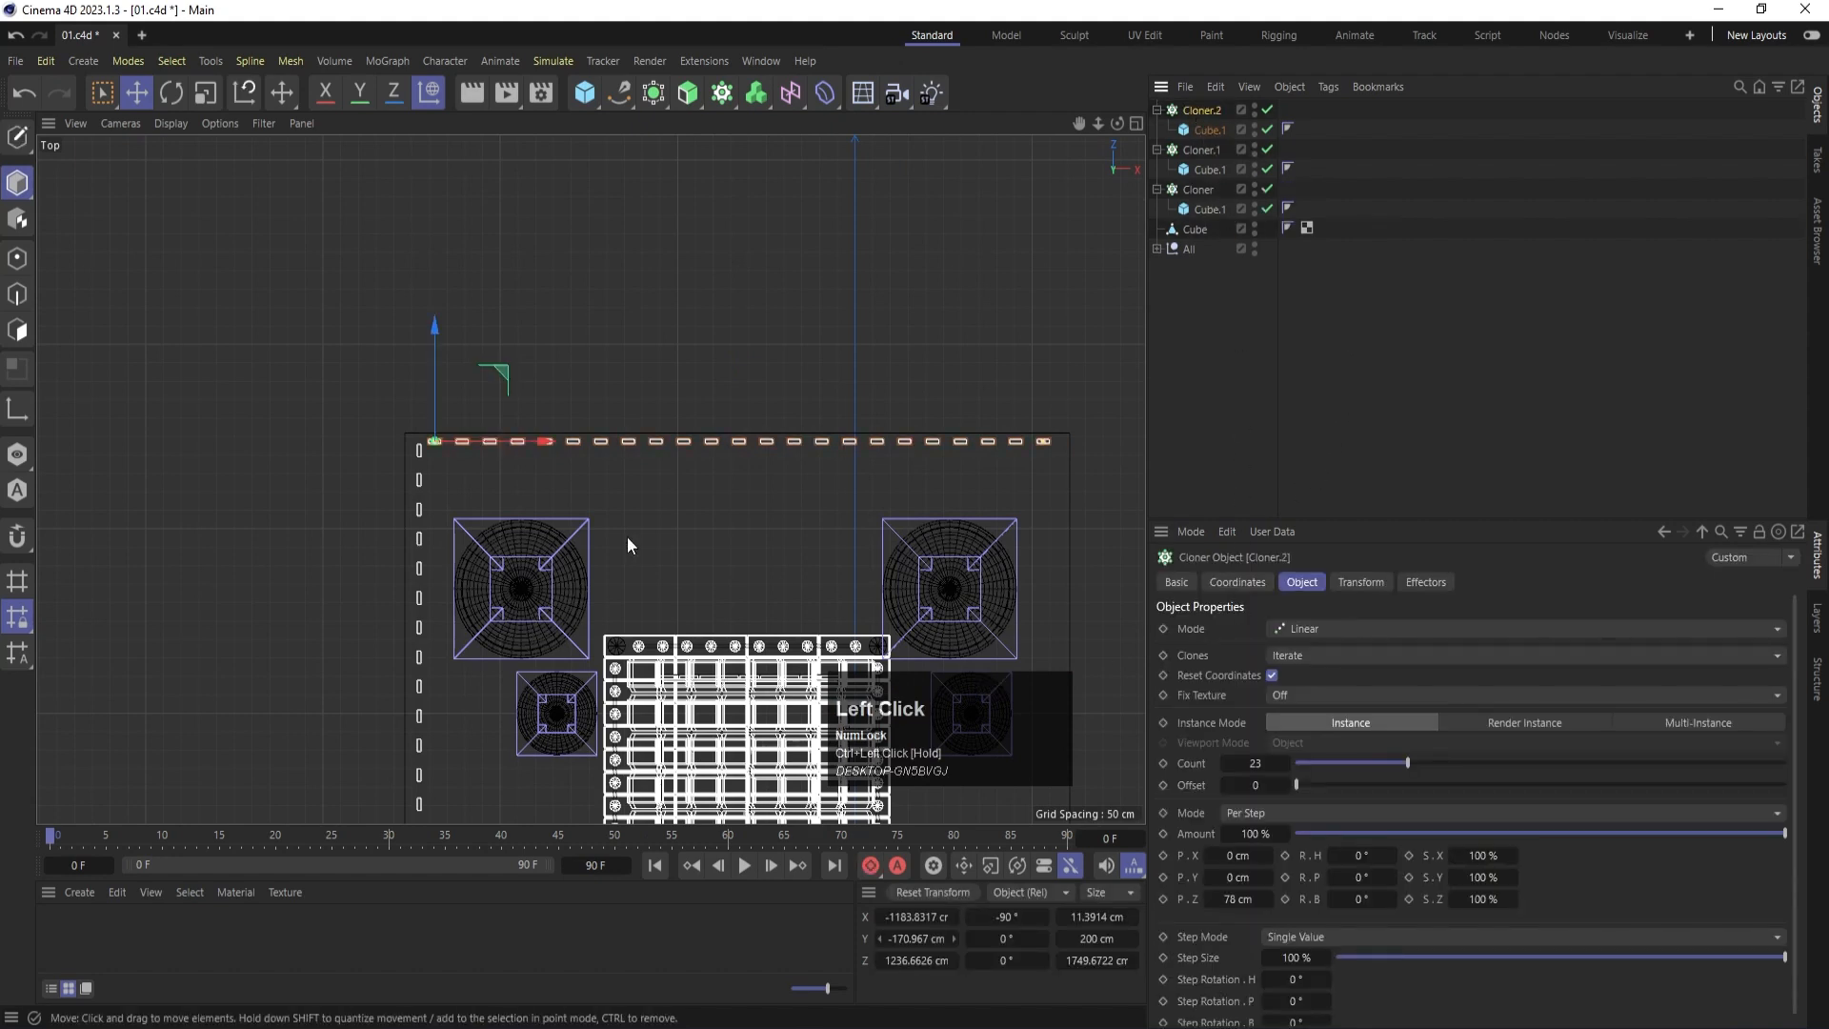
pyautogui.press('r')
pyautogui.keyDown('shift'); pyautogui.moveTo(479, 390); pyautogui.dragTo(490, 420); pyautogui.keyUp('shift')
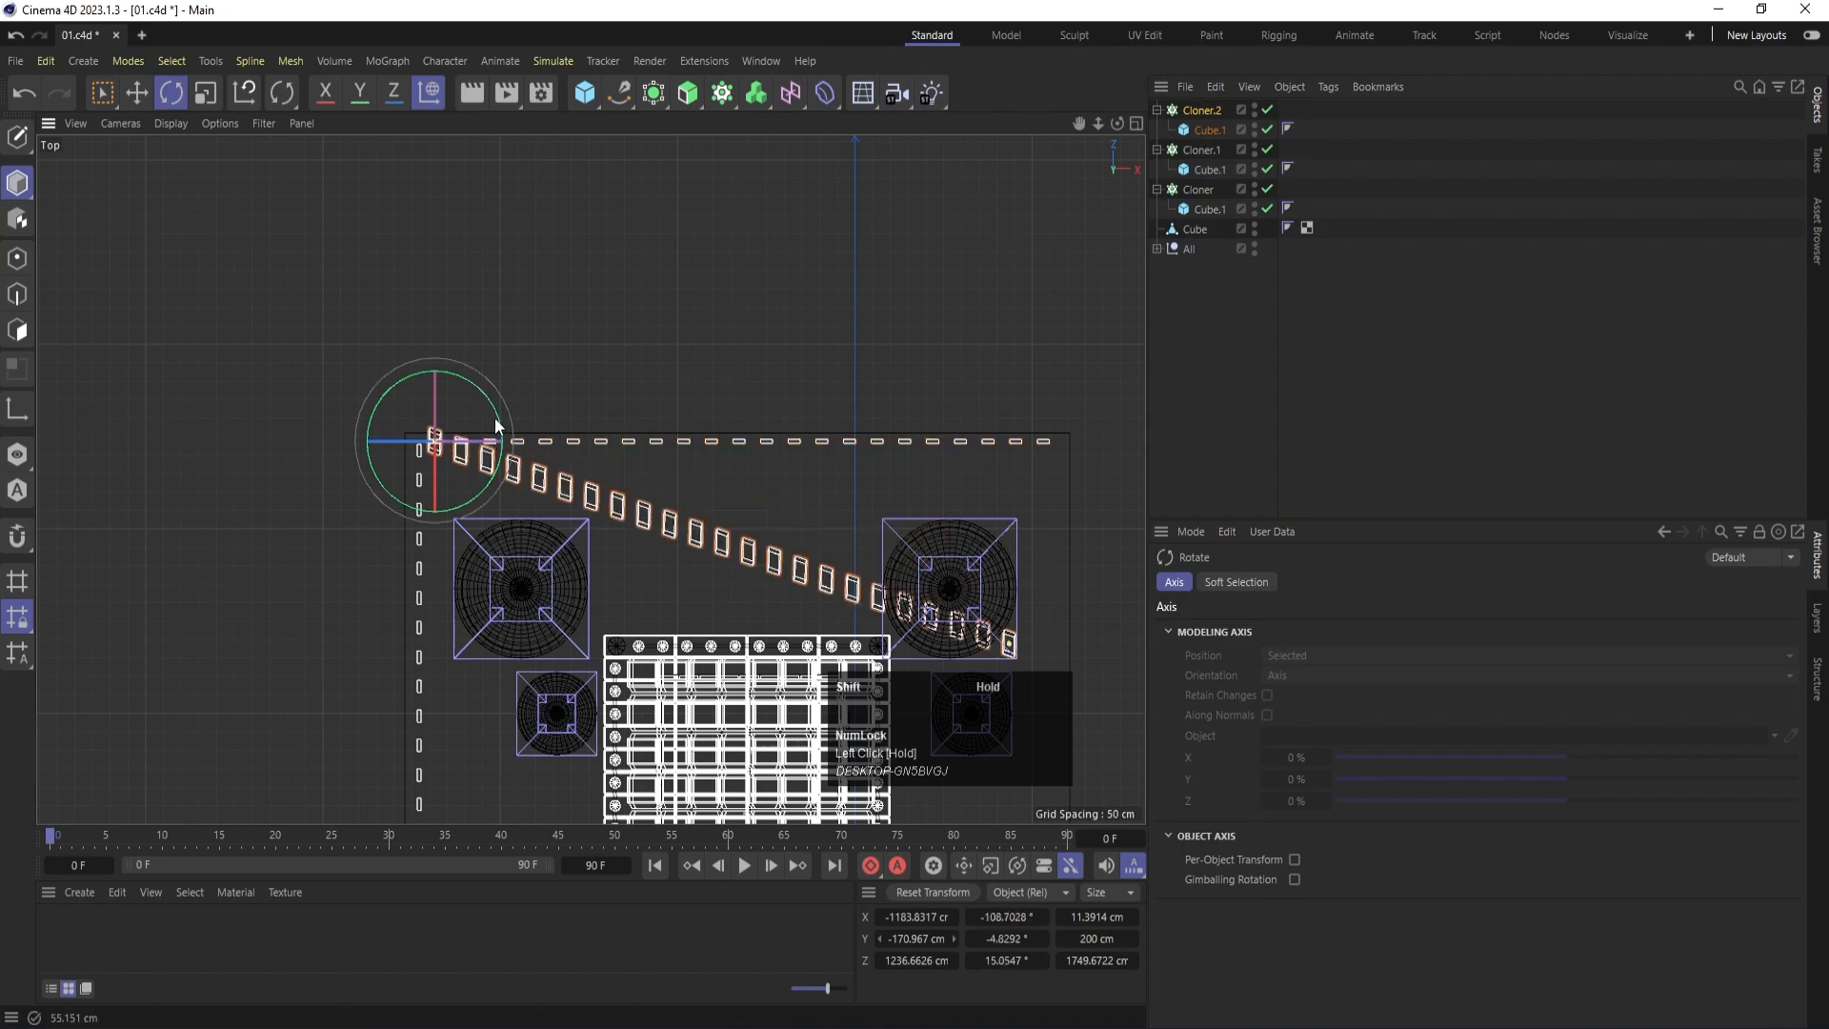
pyautogui.hotkey('ctrl', 'z')
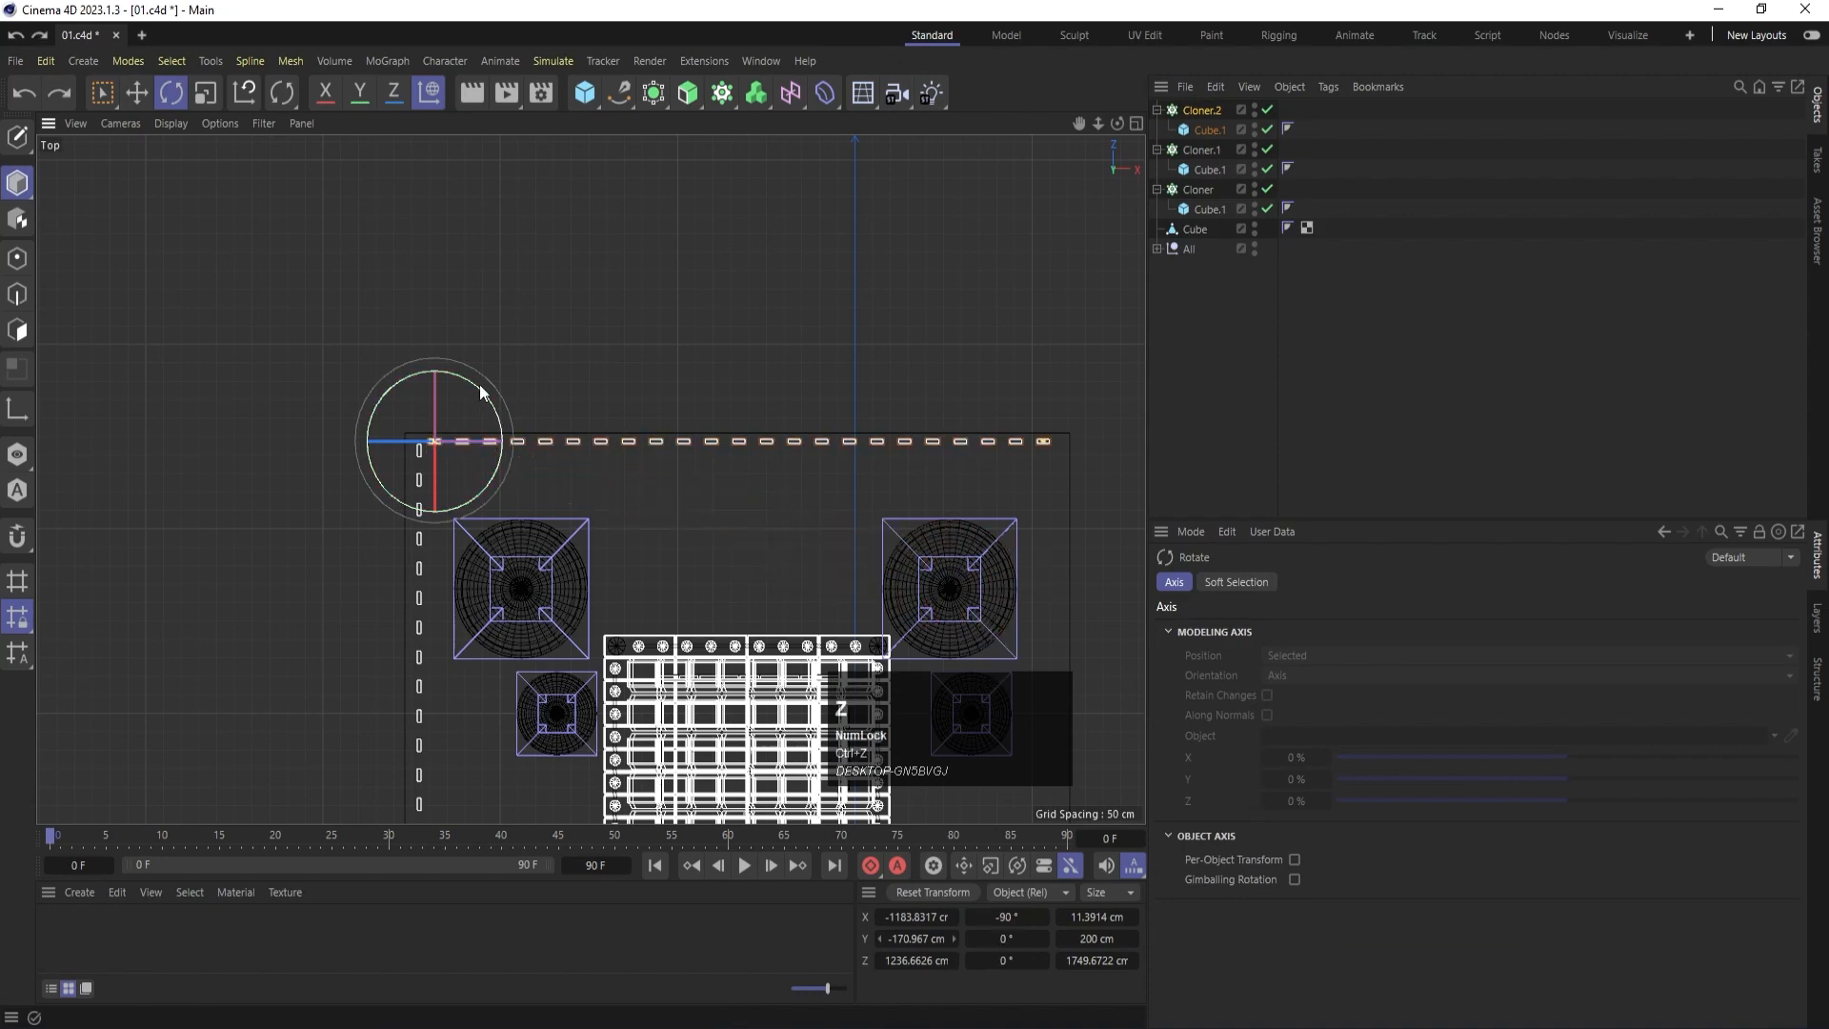
pyautogui.press('Delete')
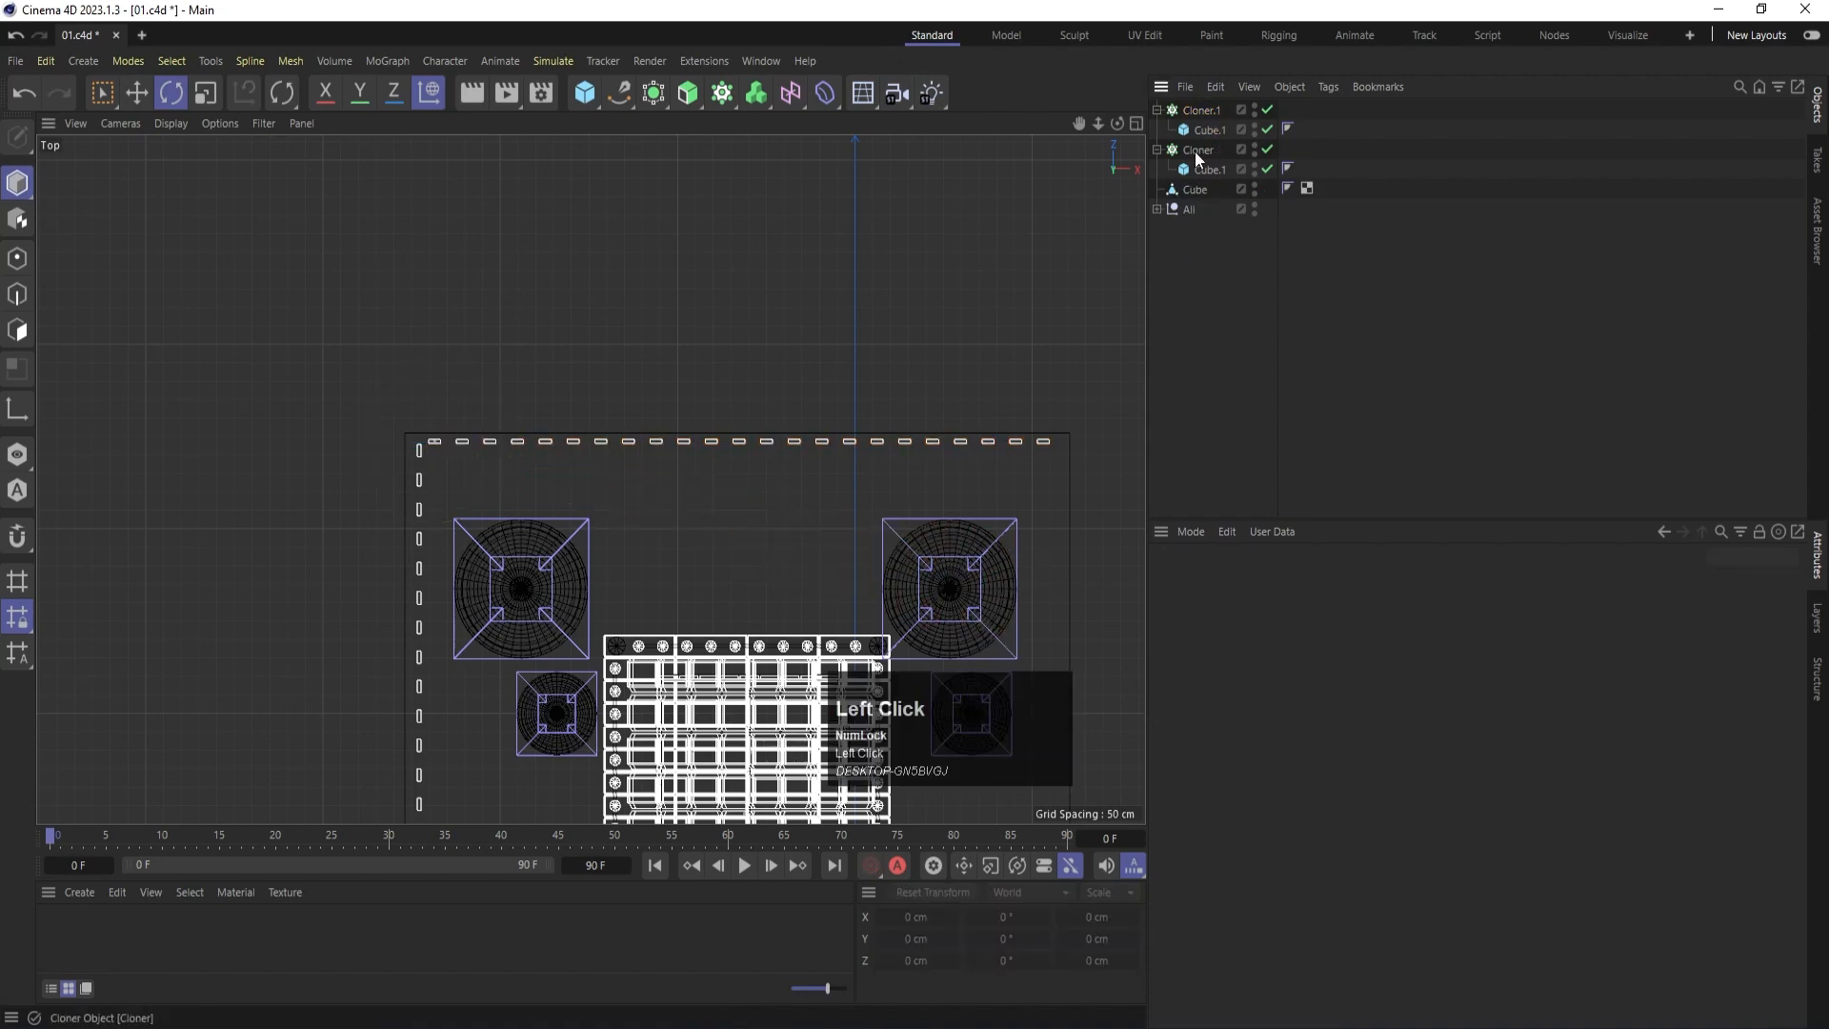
# Duplicate the Cloner of the fence row along the slab's left edge.
pyautogui.click(1196, 150)
pyautogui.scroll(-3, 430, 507)
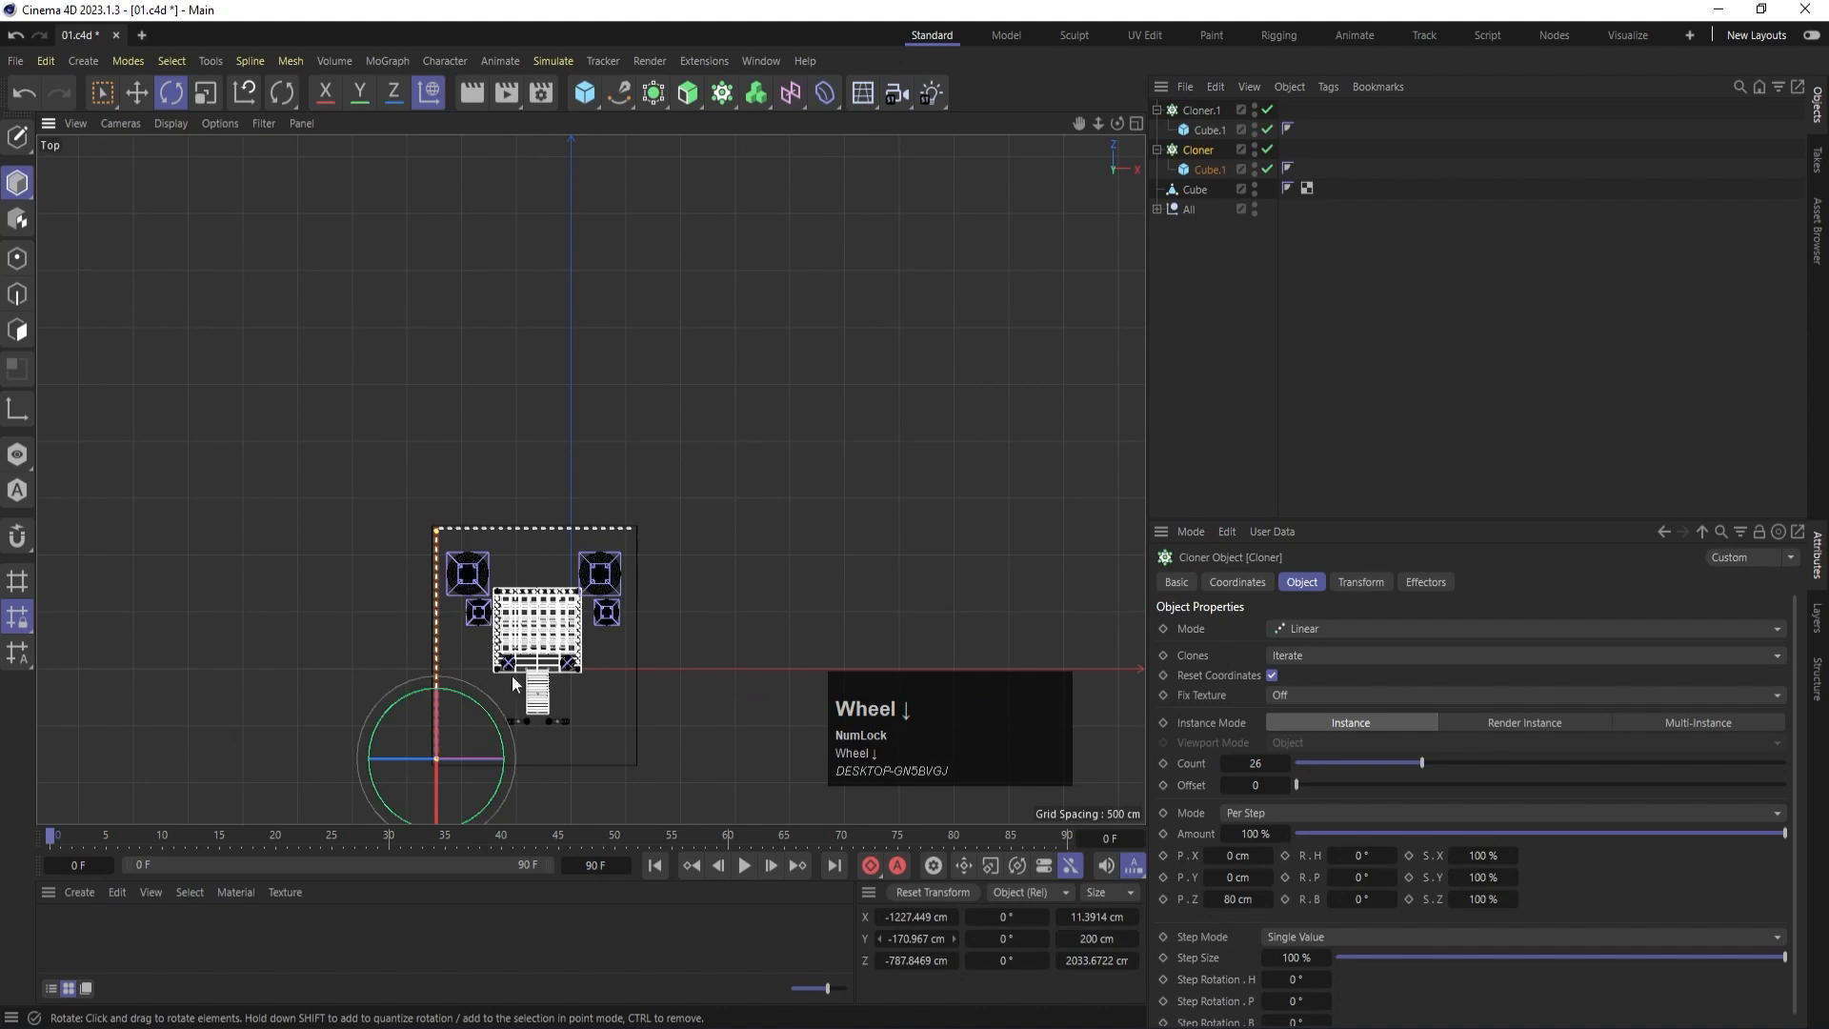
pyautogui.keyDown('ctrl'); pyautogui.click(1193, 148); pyautogui.keyUp('ctrl')
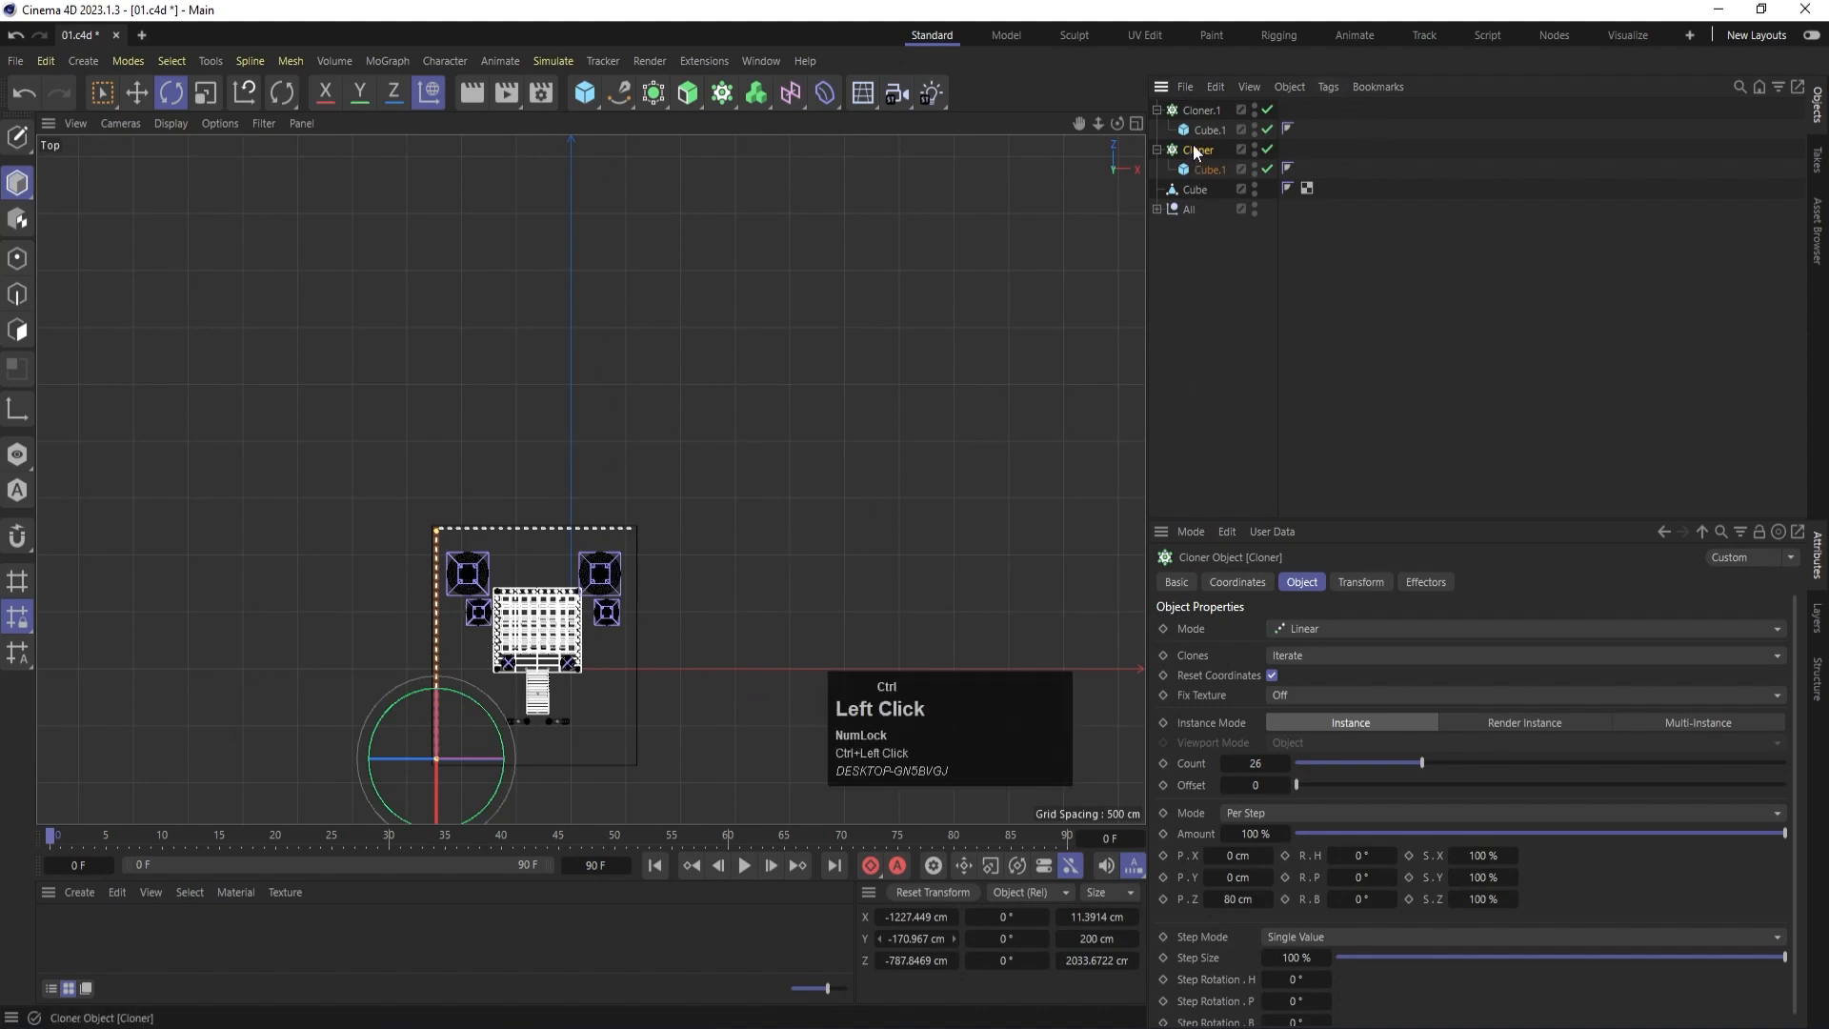
pyautogui.keyDown('ctrl'); pyautogui.moveTo(1181, 106); pyautogui.dragTo(1174, 101); pyautogui.keyUp('ctrl')
# Move the duplicated fence row along X to the slab's right edge, at about X 575 cm, then deselect it.
pyautogui.press('e')
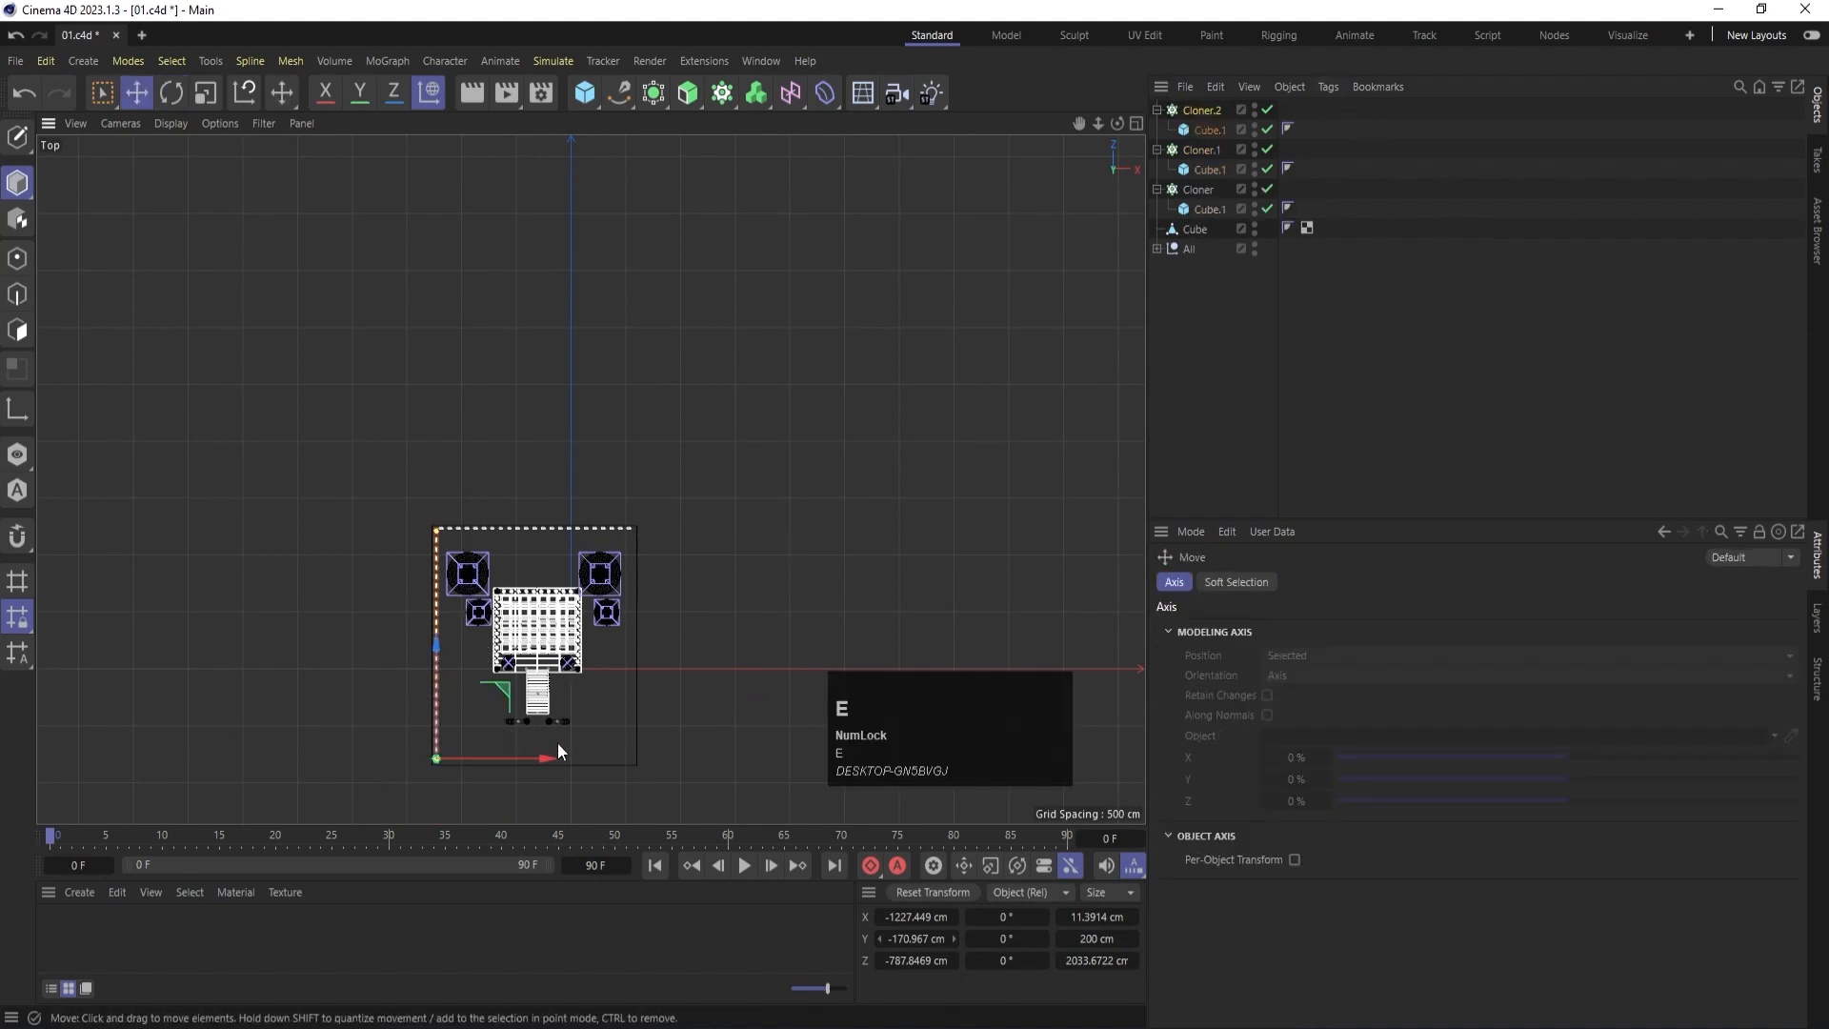
pyautogui.moveTo(551, 752); pyautogui.dragTo(745, 749)
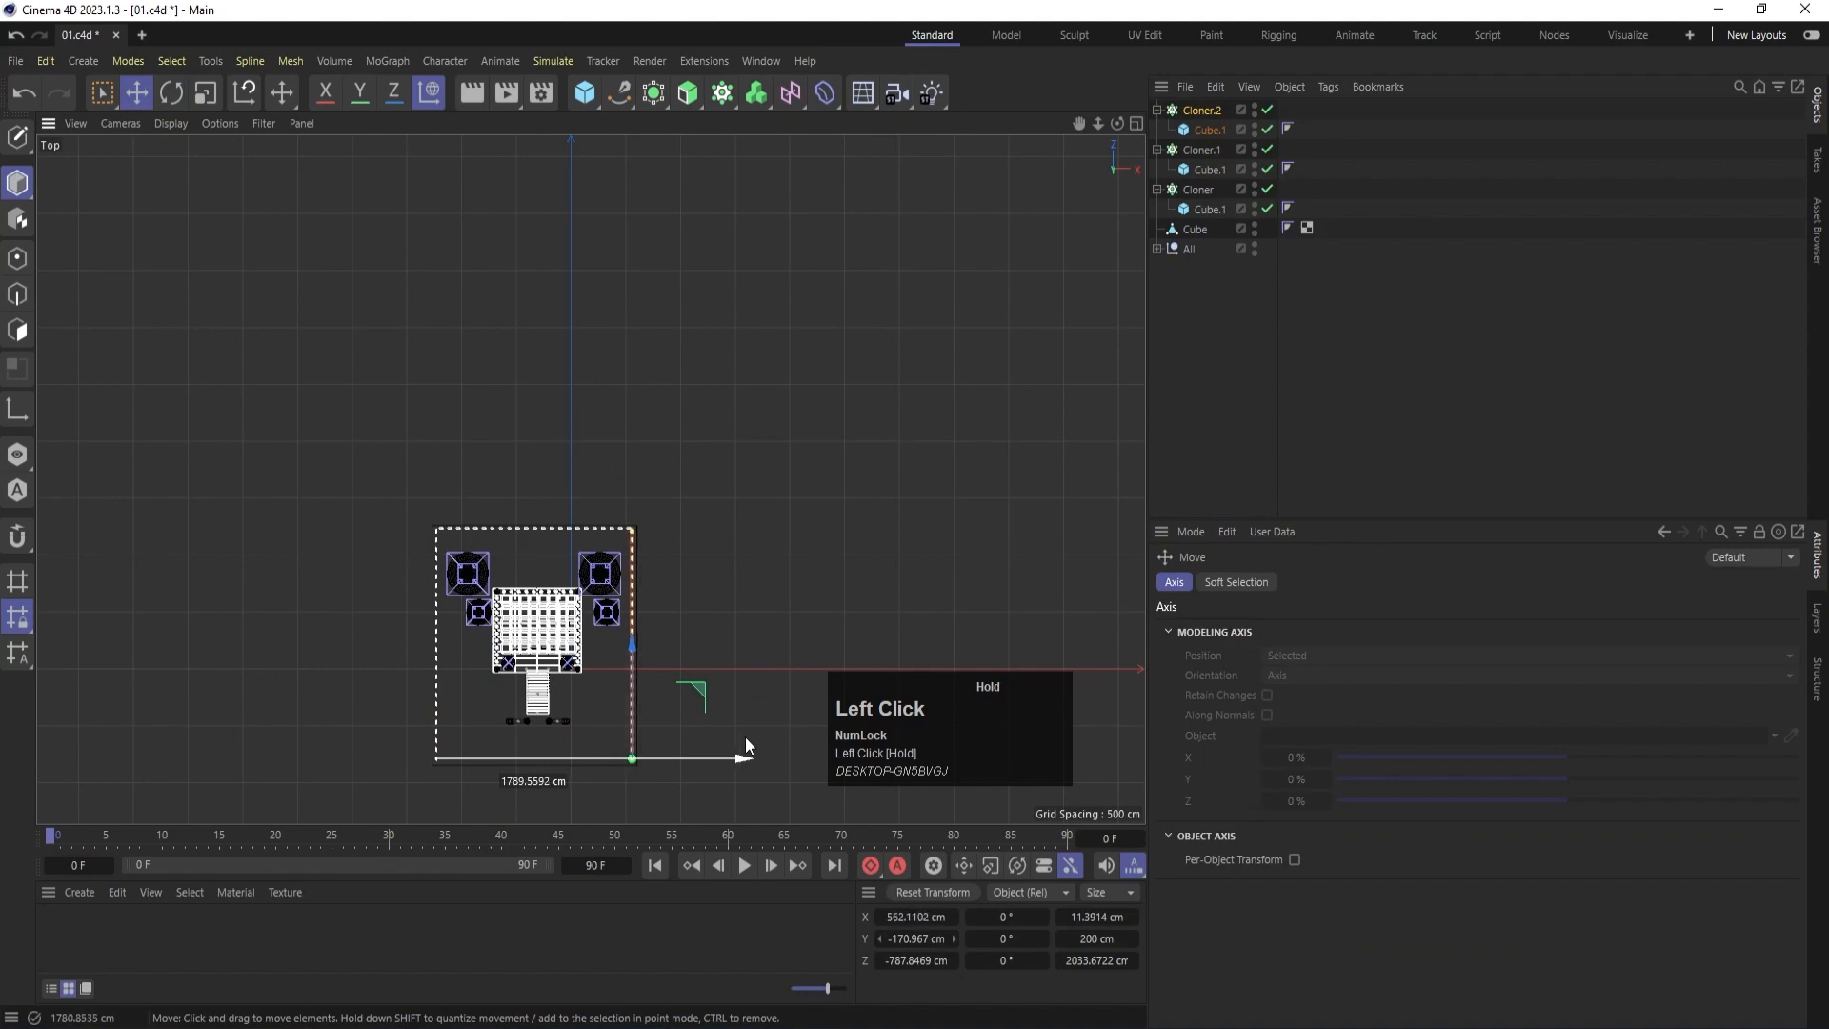
pyautogui.scroll(3, 700, 676)
pyautogui.scroll(2, 699, 677)
pyautogui.keyDown('alt'); pyautogui.moveTo(643, 584); pyautogui.dragTo(684, 396, button='middle'); pyautogui.keyUp('alt')
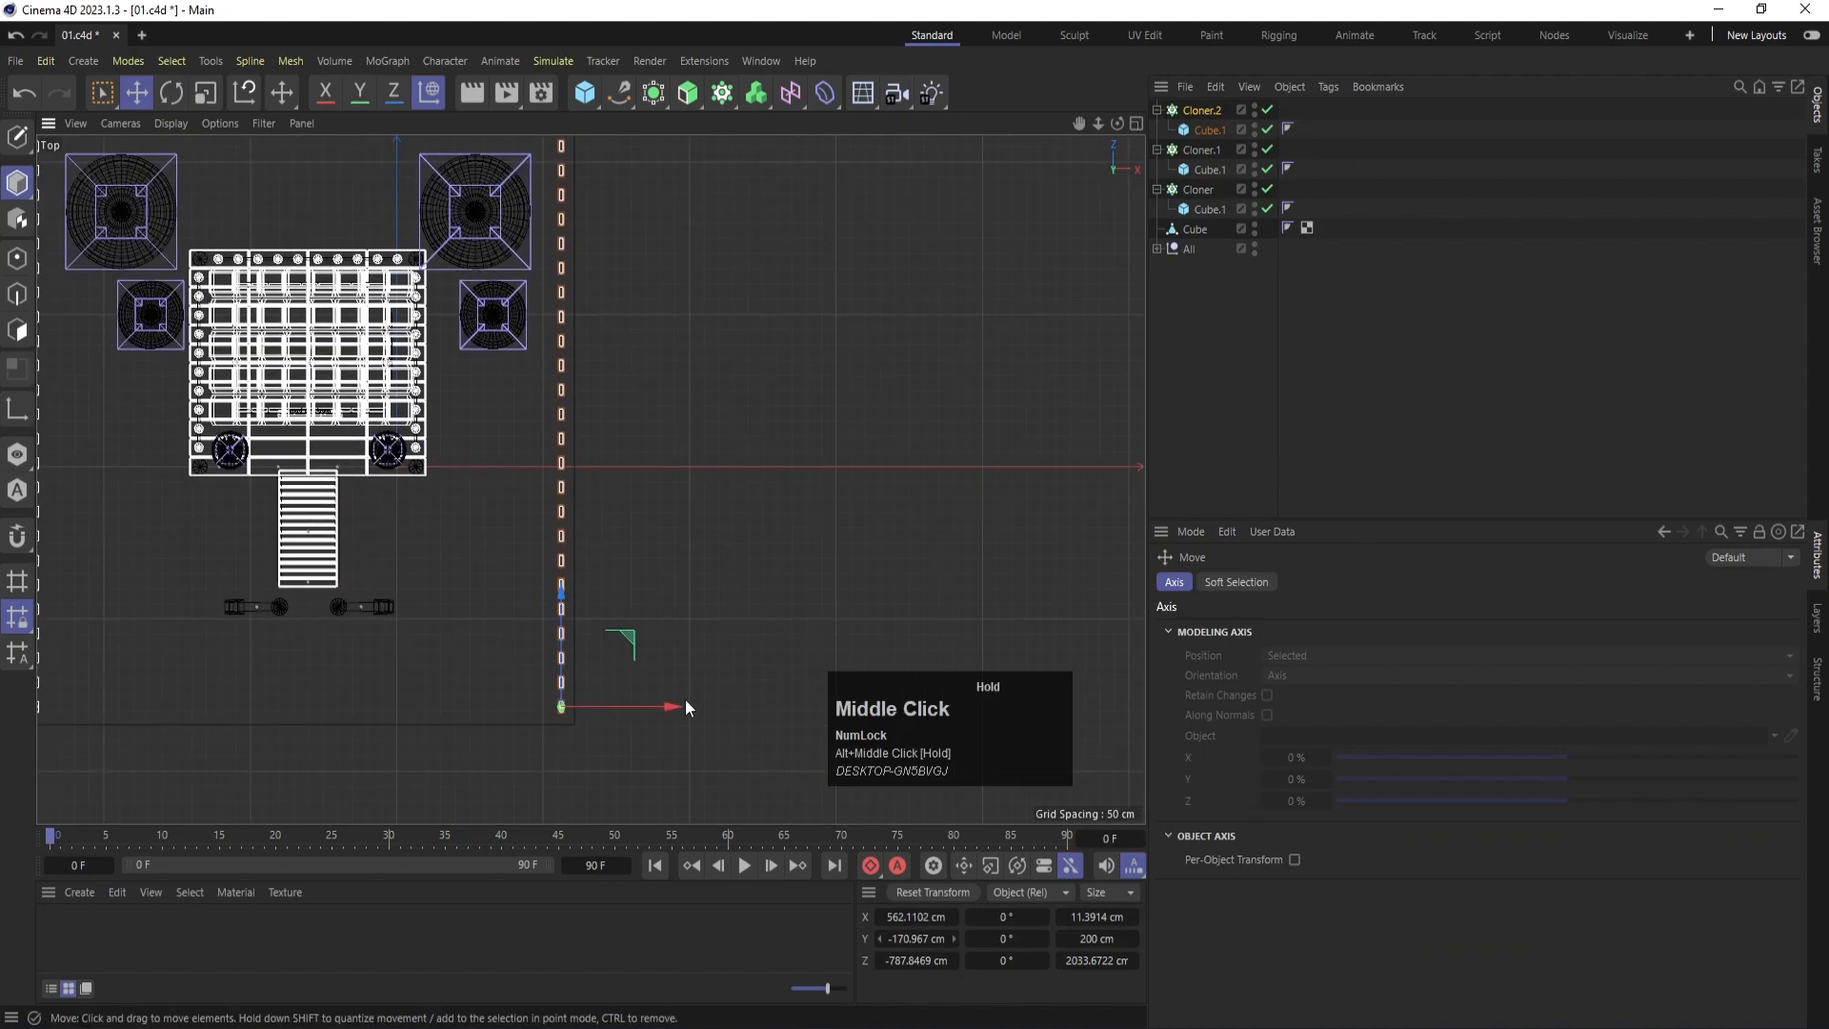
pyautogui.moveTo(674, 706); pyautogui.dragTo(674, 707)
pyautogui.middleClick(901, 347)
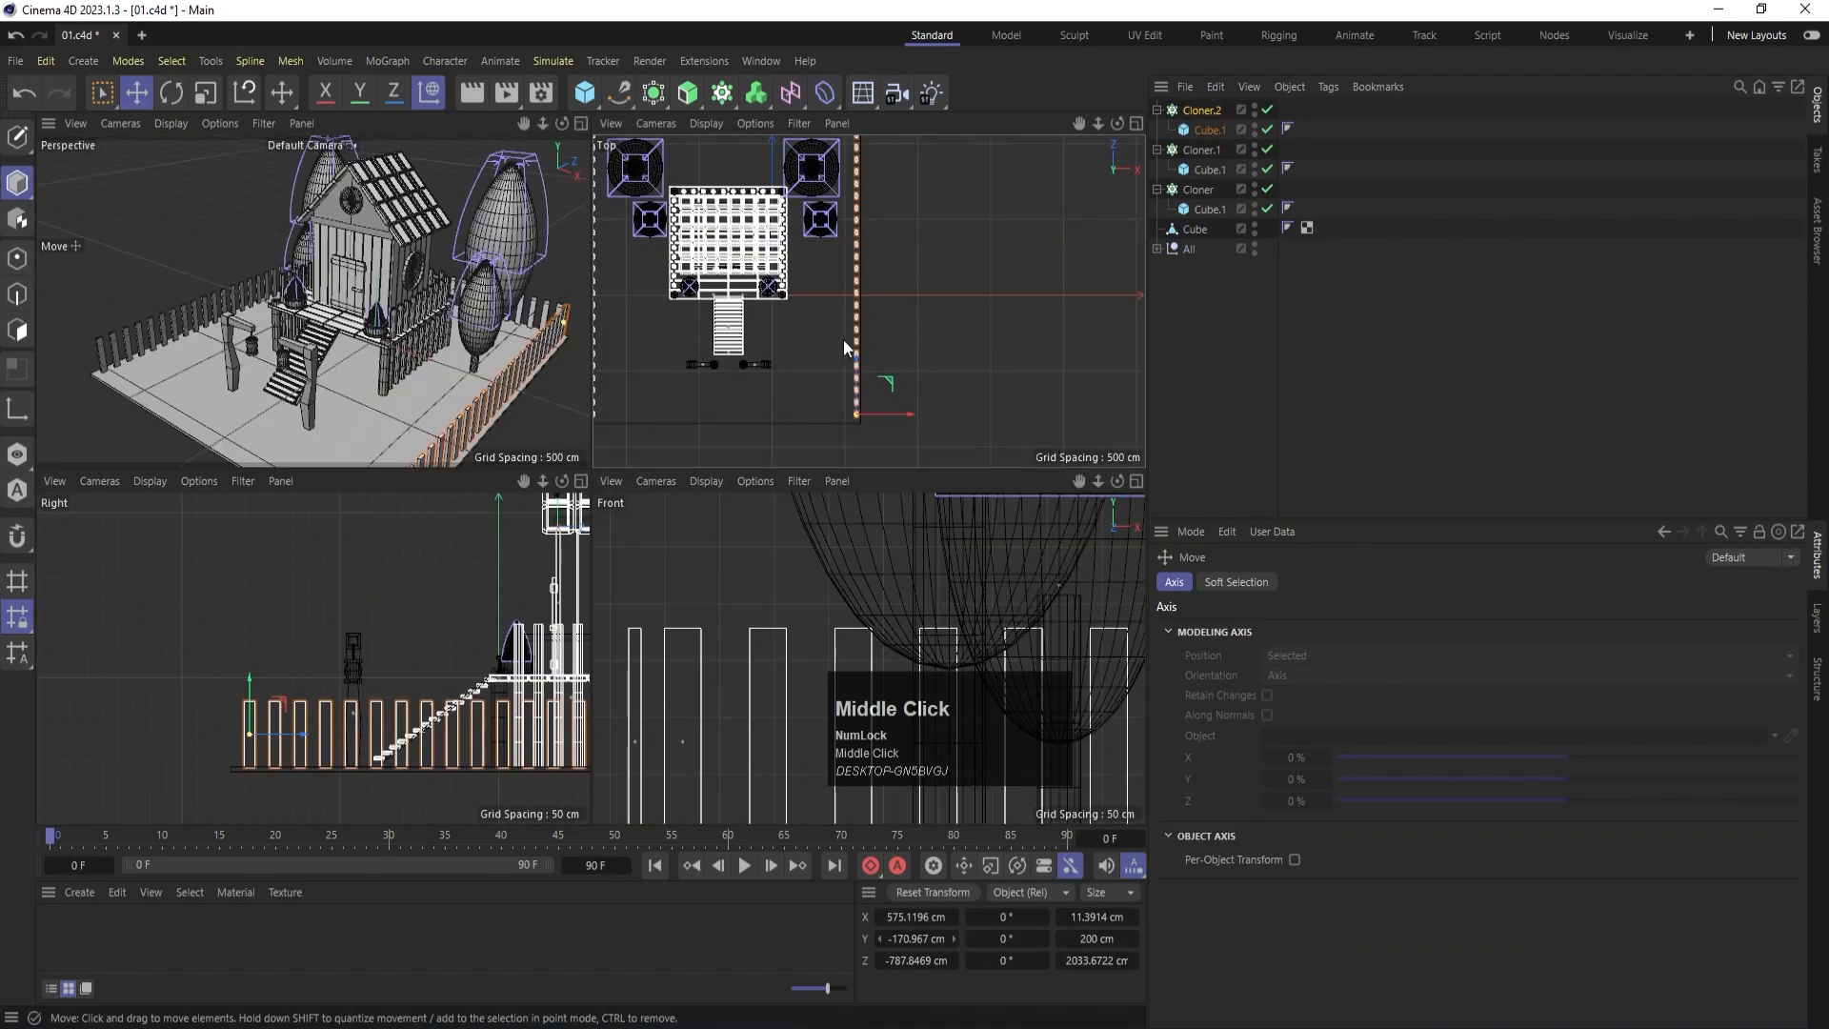
pyautogui.middleClick(333, 398)
pyautogui.click(1355, 396)
# Duplicate the back fence's Cloner and move the copy along Z to the slab's front edge, at about Z -802 cm.
pyautogui.scroll(-2, 626, 625)
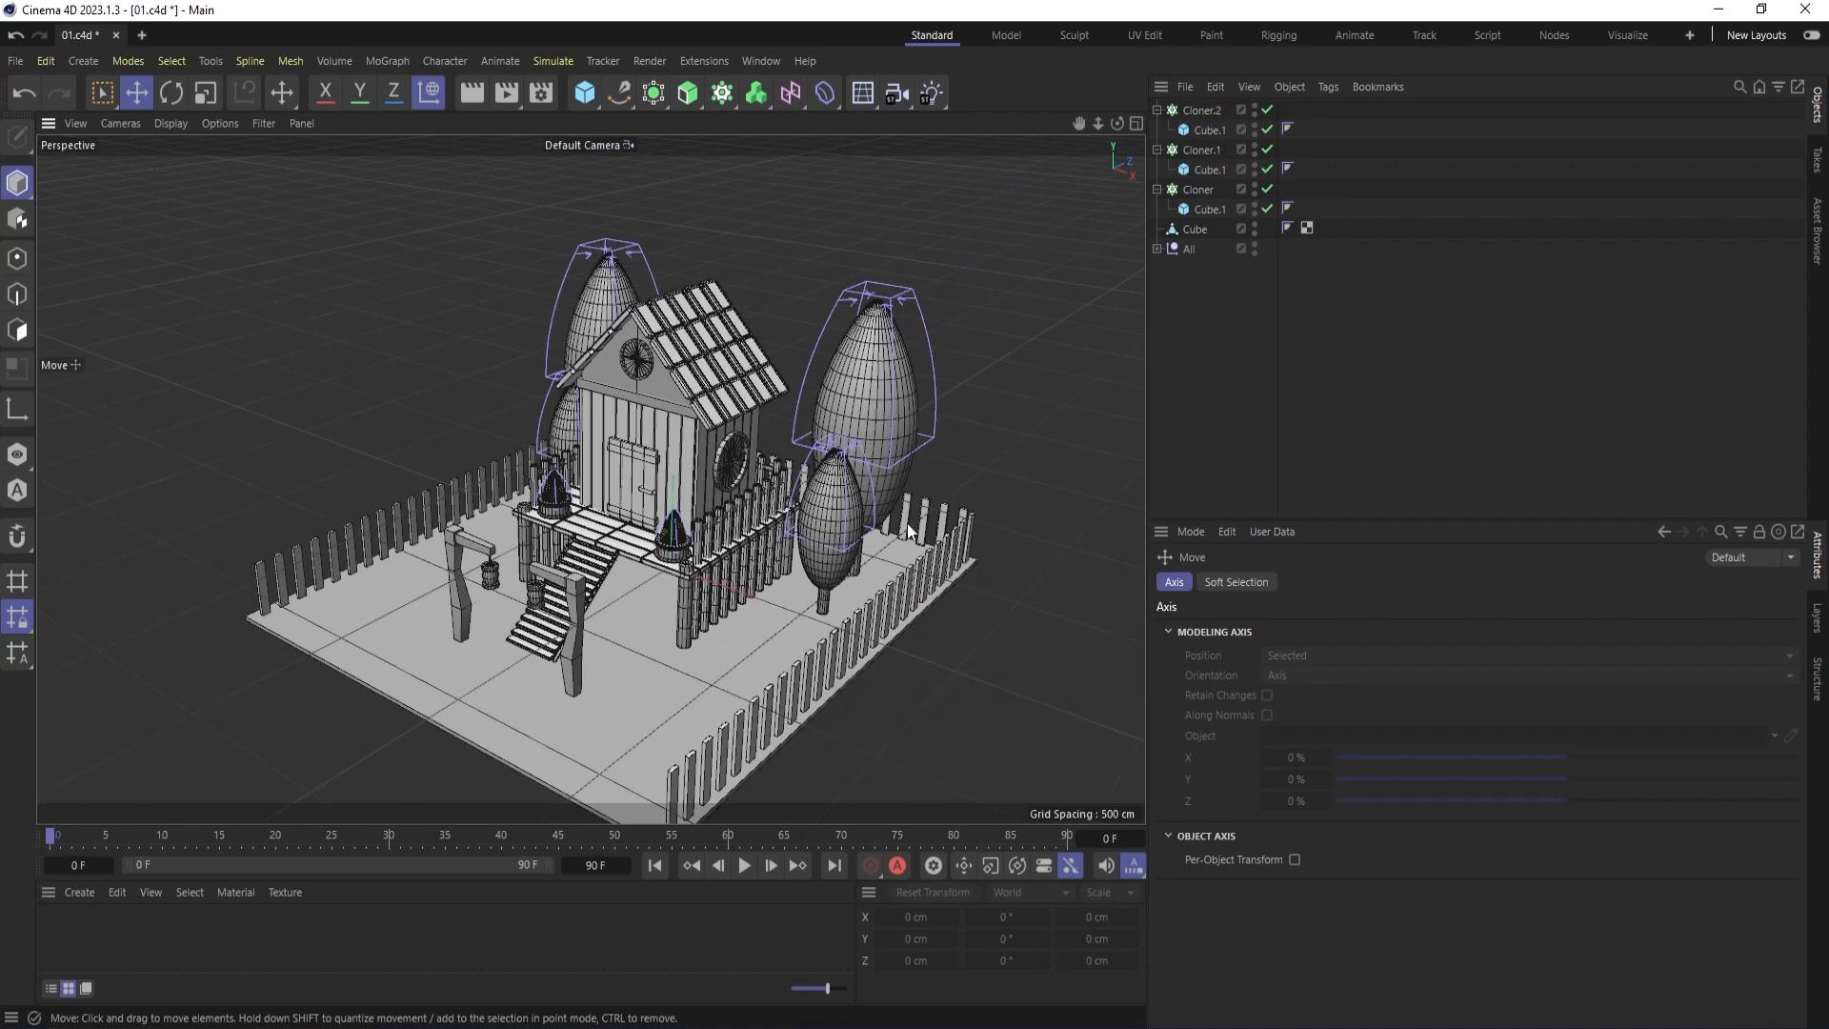
pyautogui.click(929, 506)
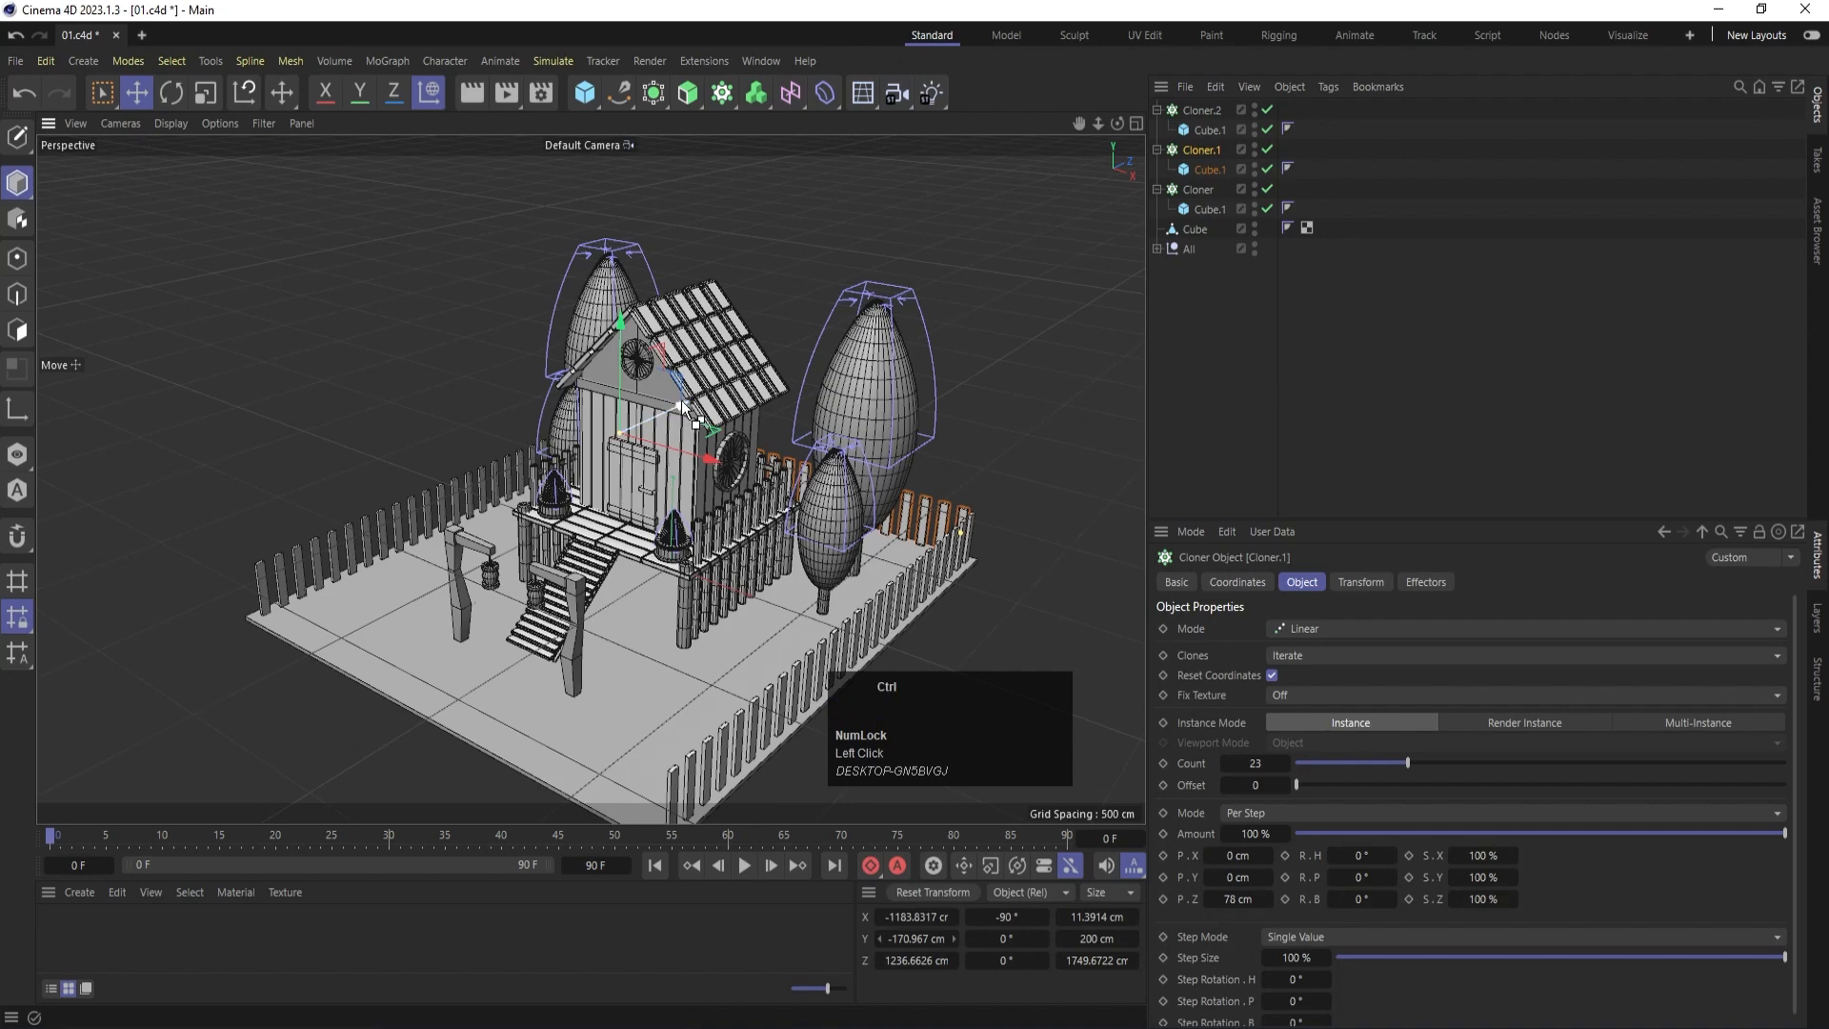
pyautogui.keyDown('ctrl'); pyautogui.moveTo(682, 408); pyautogui.dragTo(396, 652); pyautogui.keyUp('ctrl')
pyautogui.moveTo(442, 753)
pyautogui.keyDown('alt'); pyautogui.mouseDown()
pyautogui.moveTo(527, 706)
pyautogui.moveTo(460, 745)
pyautogui.mouseUp(); pyautogui.keyUp('alt')
pyautogui.scroll(3, 466, 686)
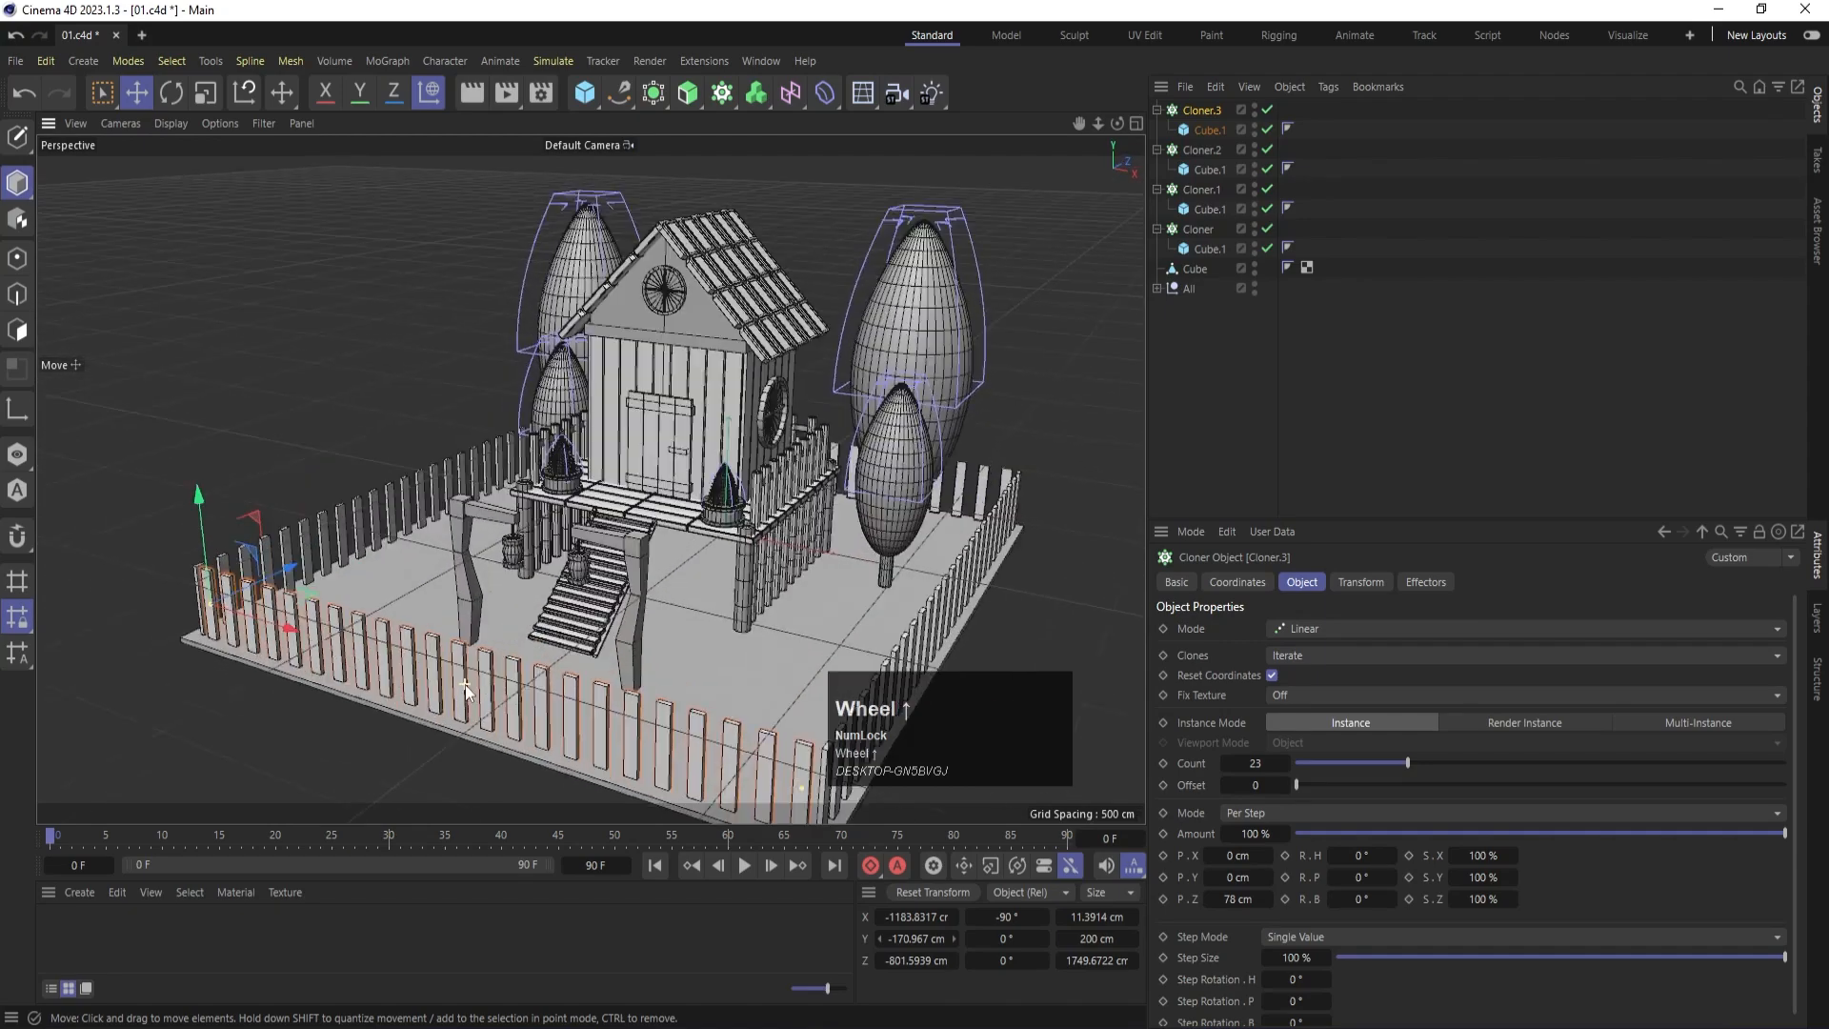
pyautogui.keyDown('alt'); pyautogui.moveTo(467, 682); pyautogui.dragTo(413, 671); pyautogui.keyUp('alt')
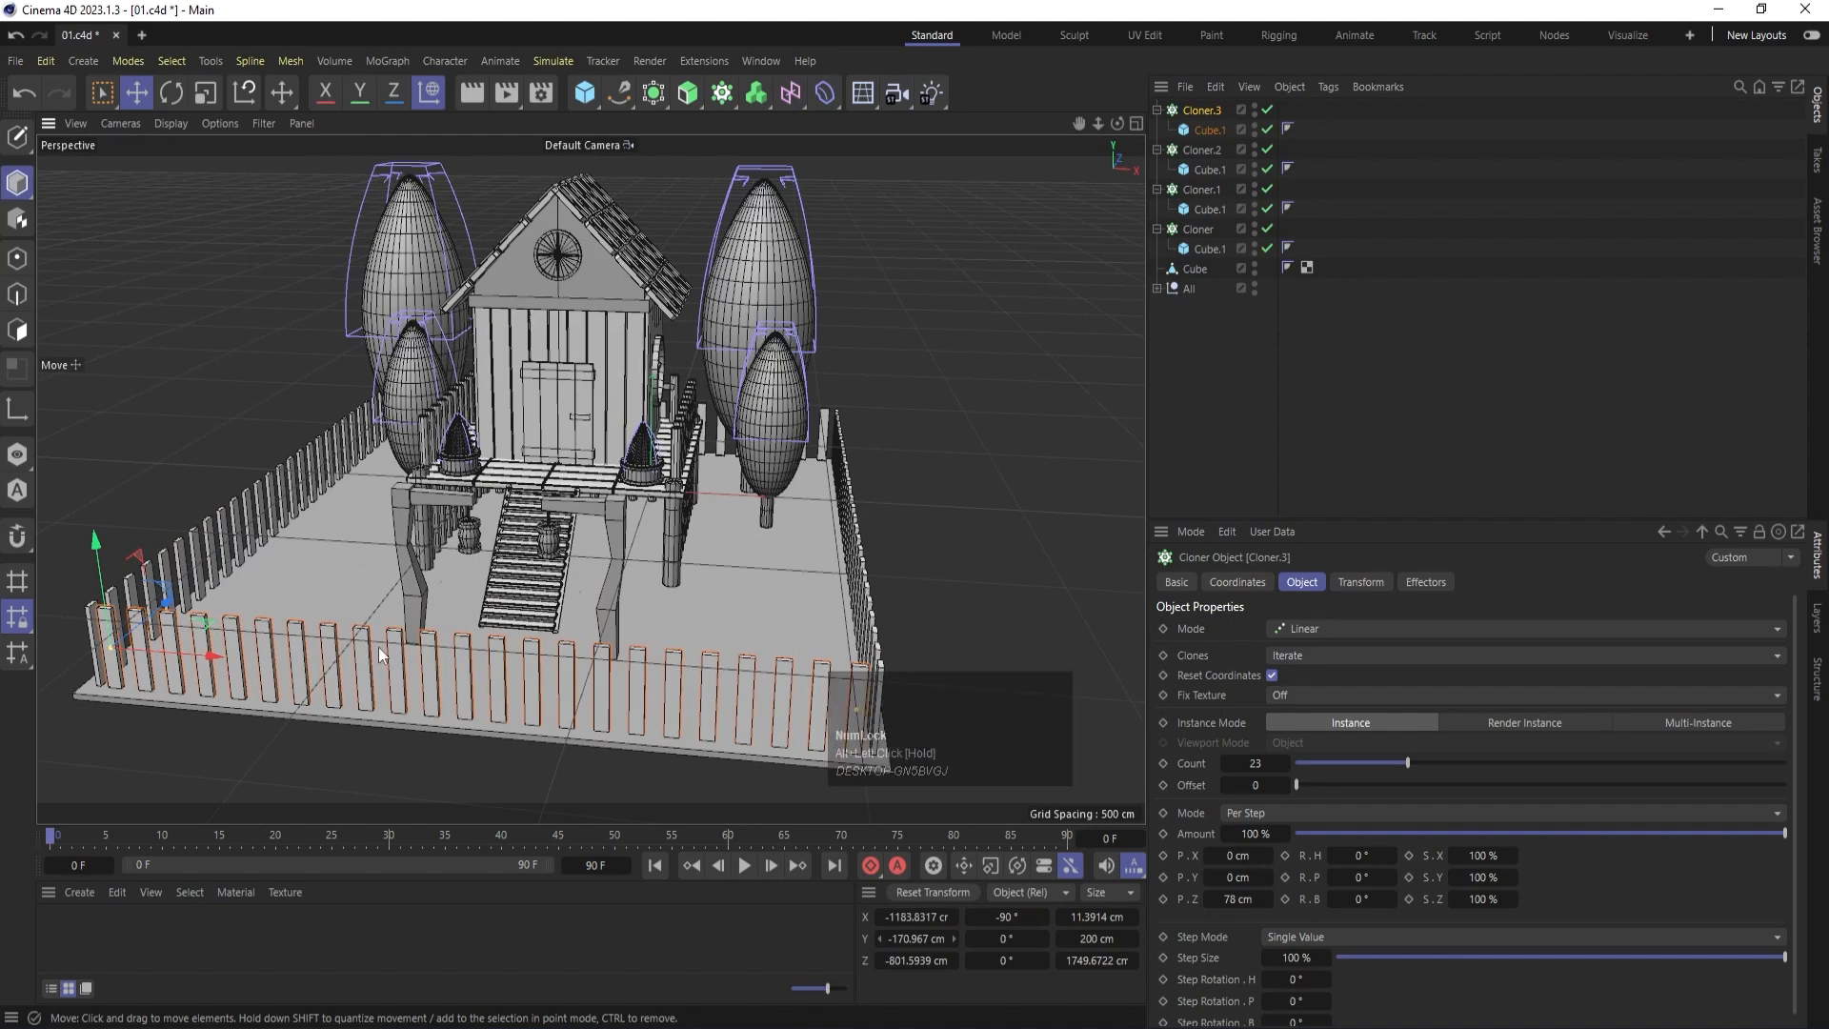
# Add a Plain effector to the front fence's Cloner.
pyautogui.click(1204, 110)
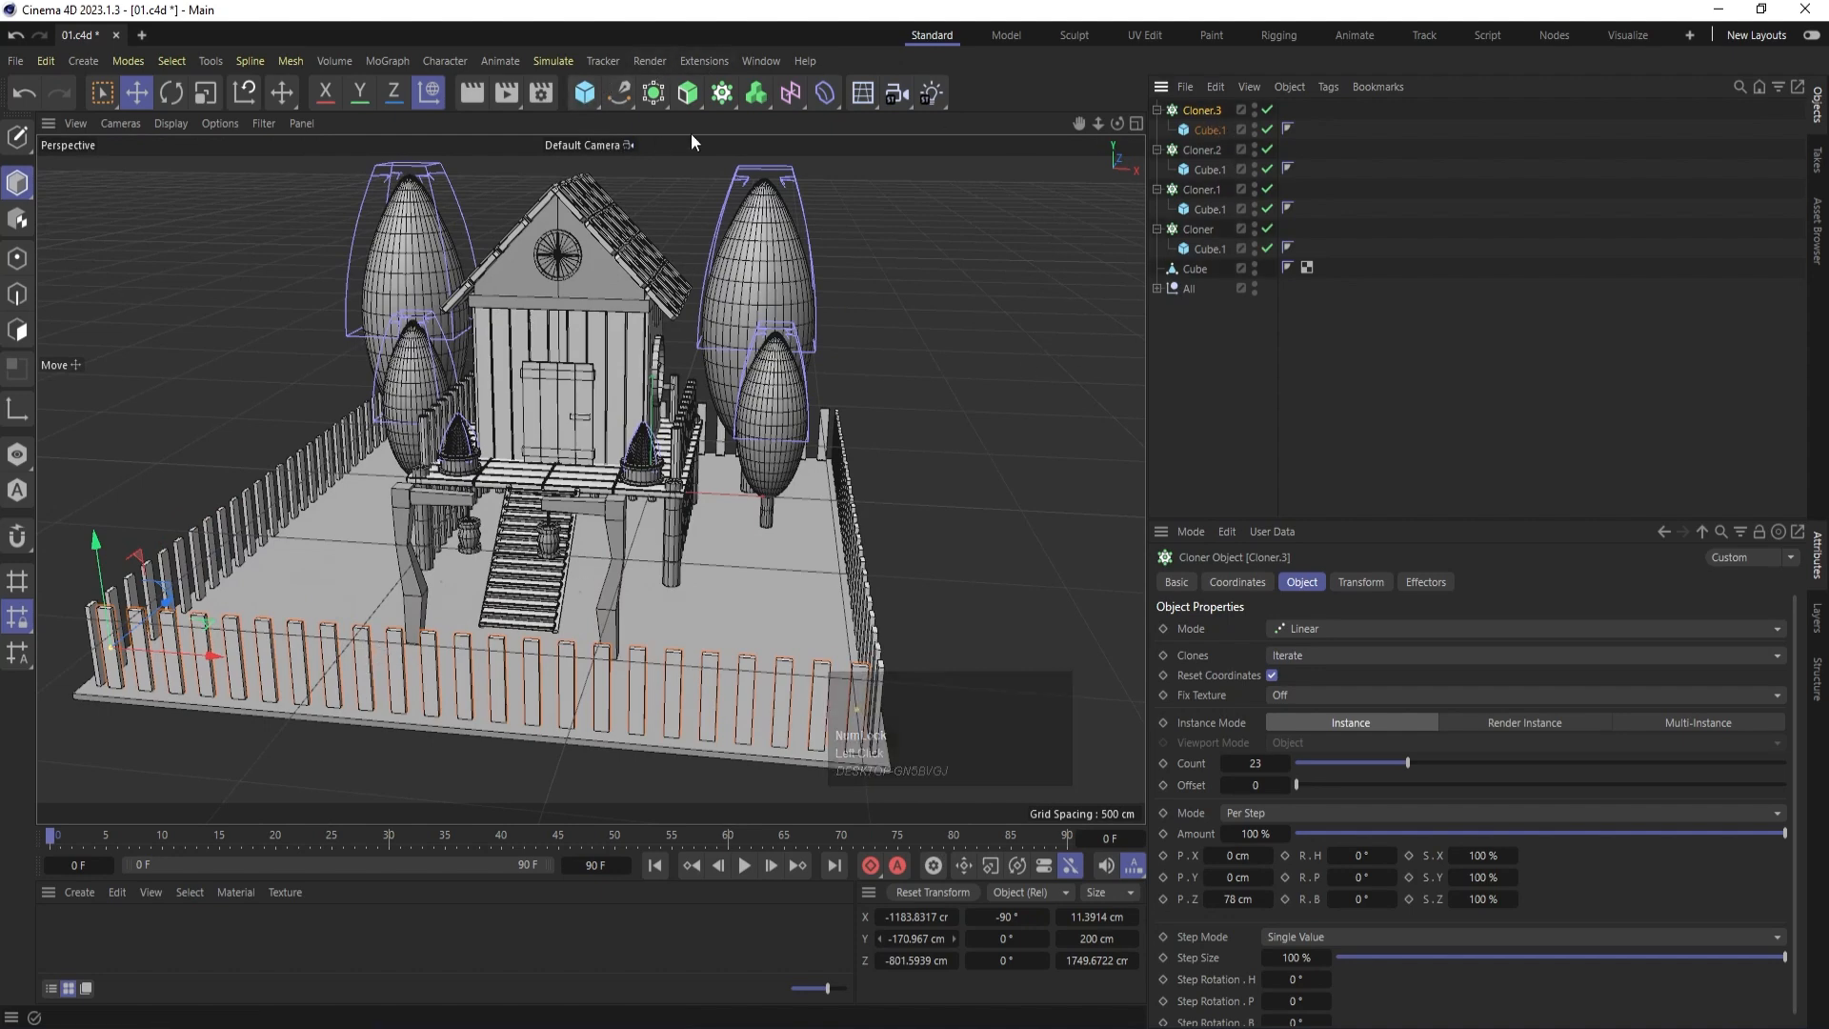
pyautogui.click(376, 61)
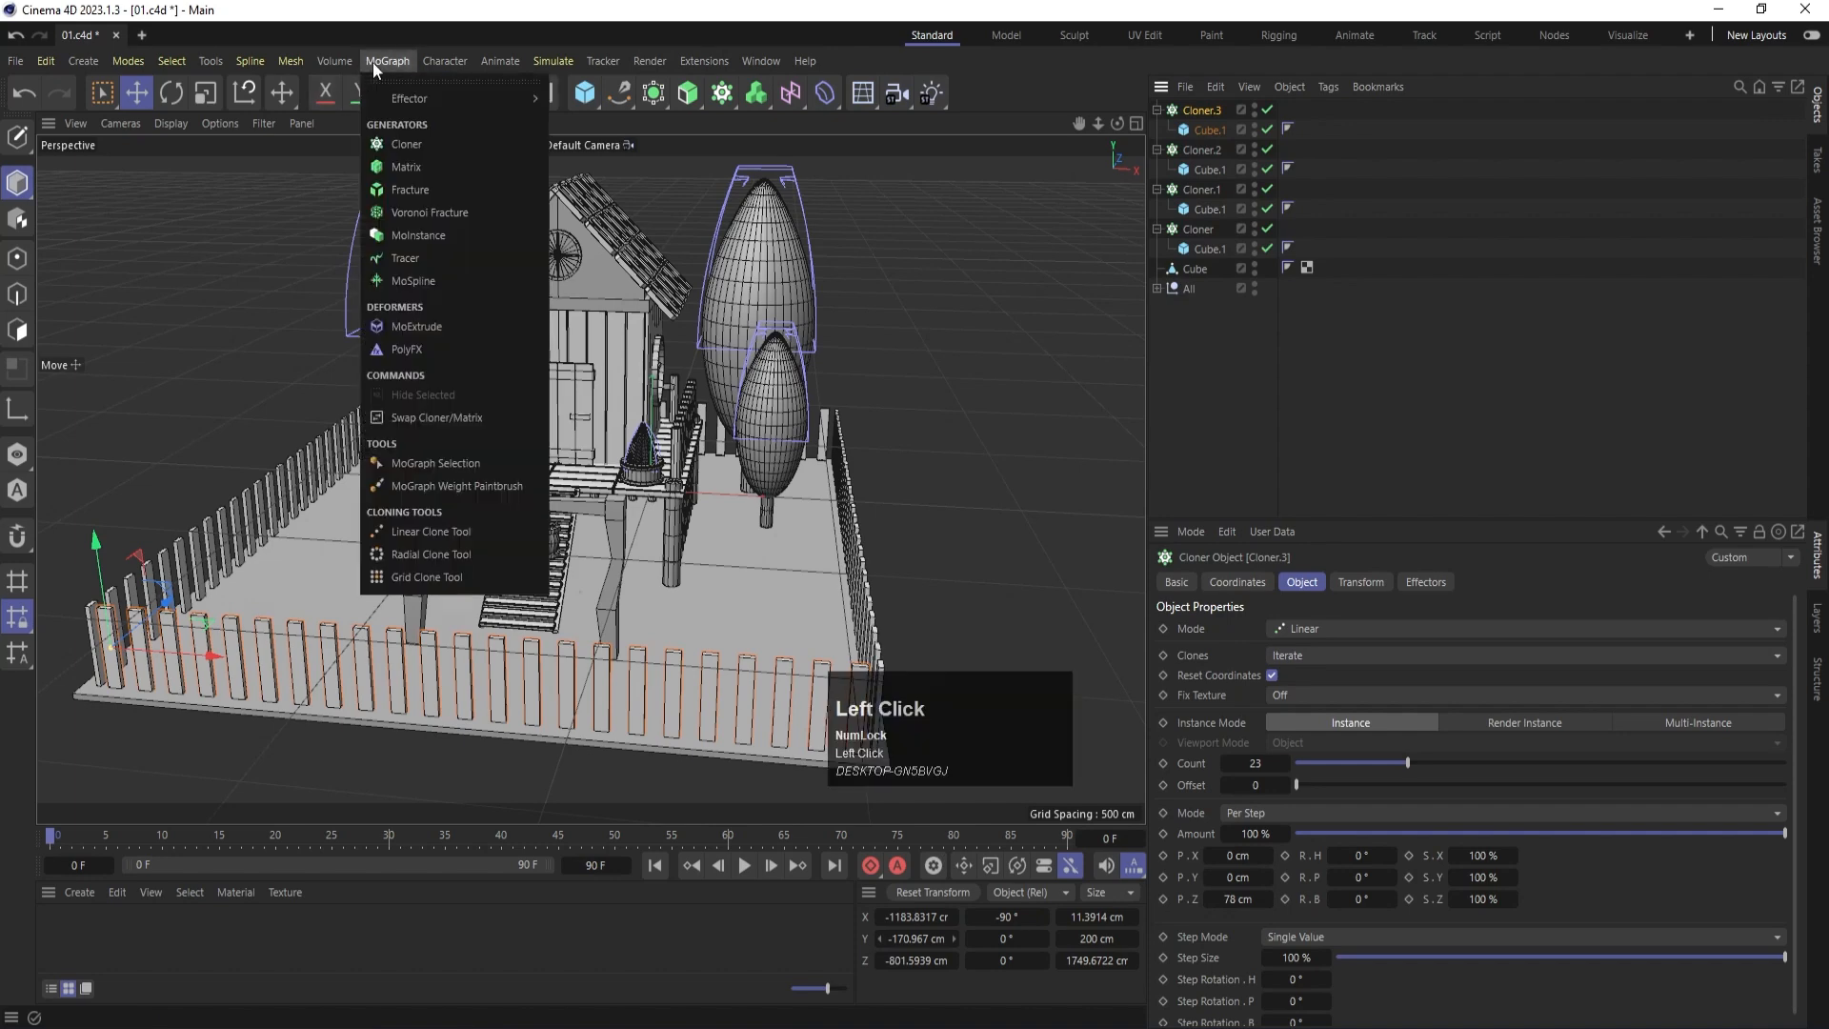
pyautogui.moveTo(409, 100)
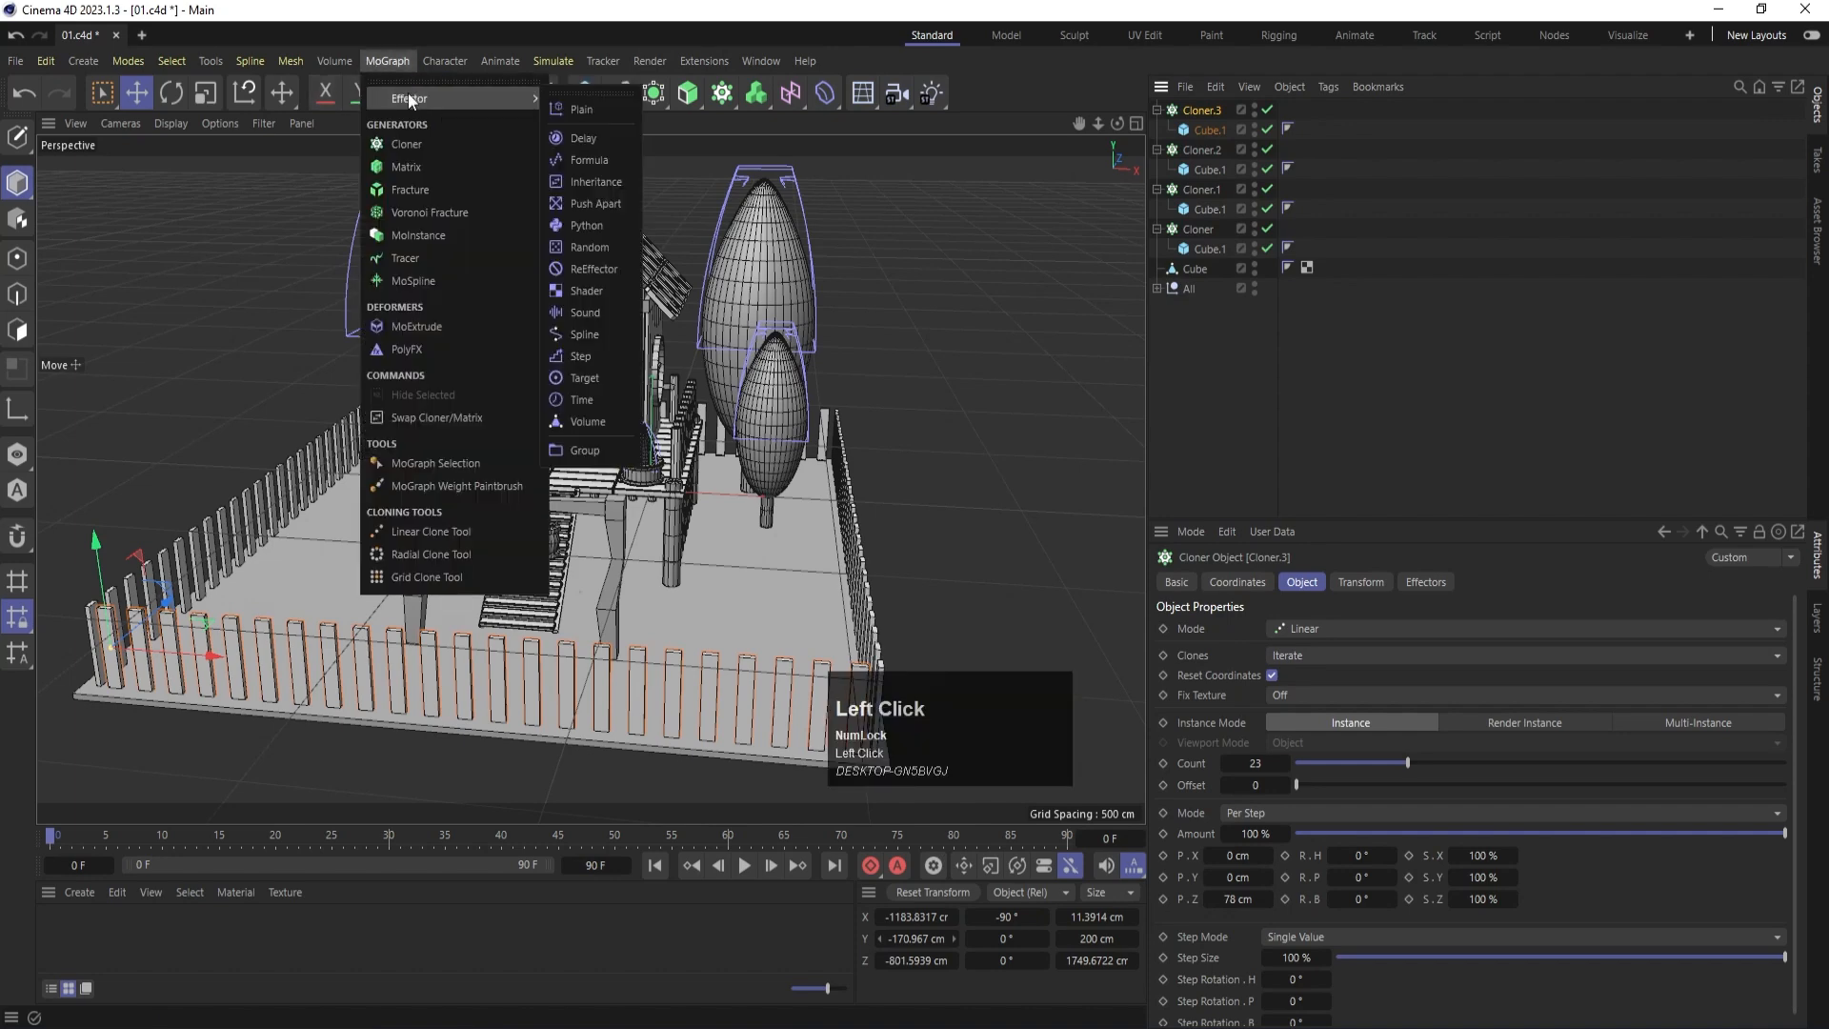
pyautogui.click(575, 107)
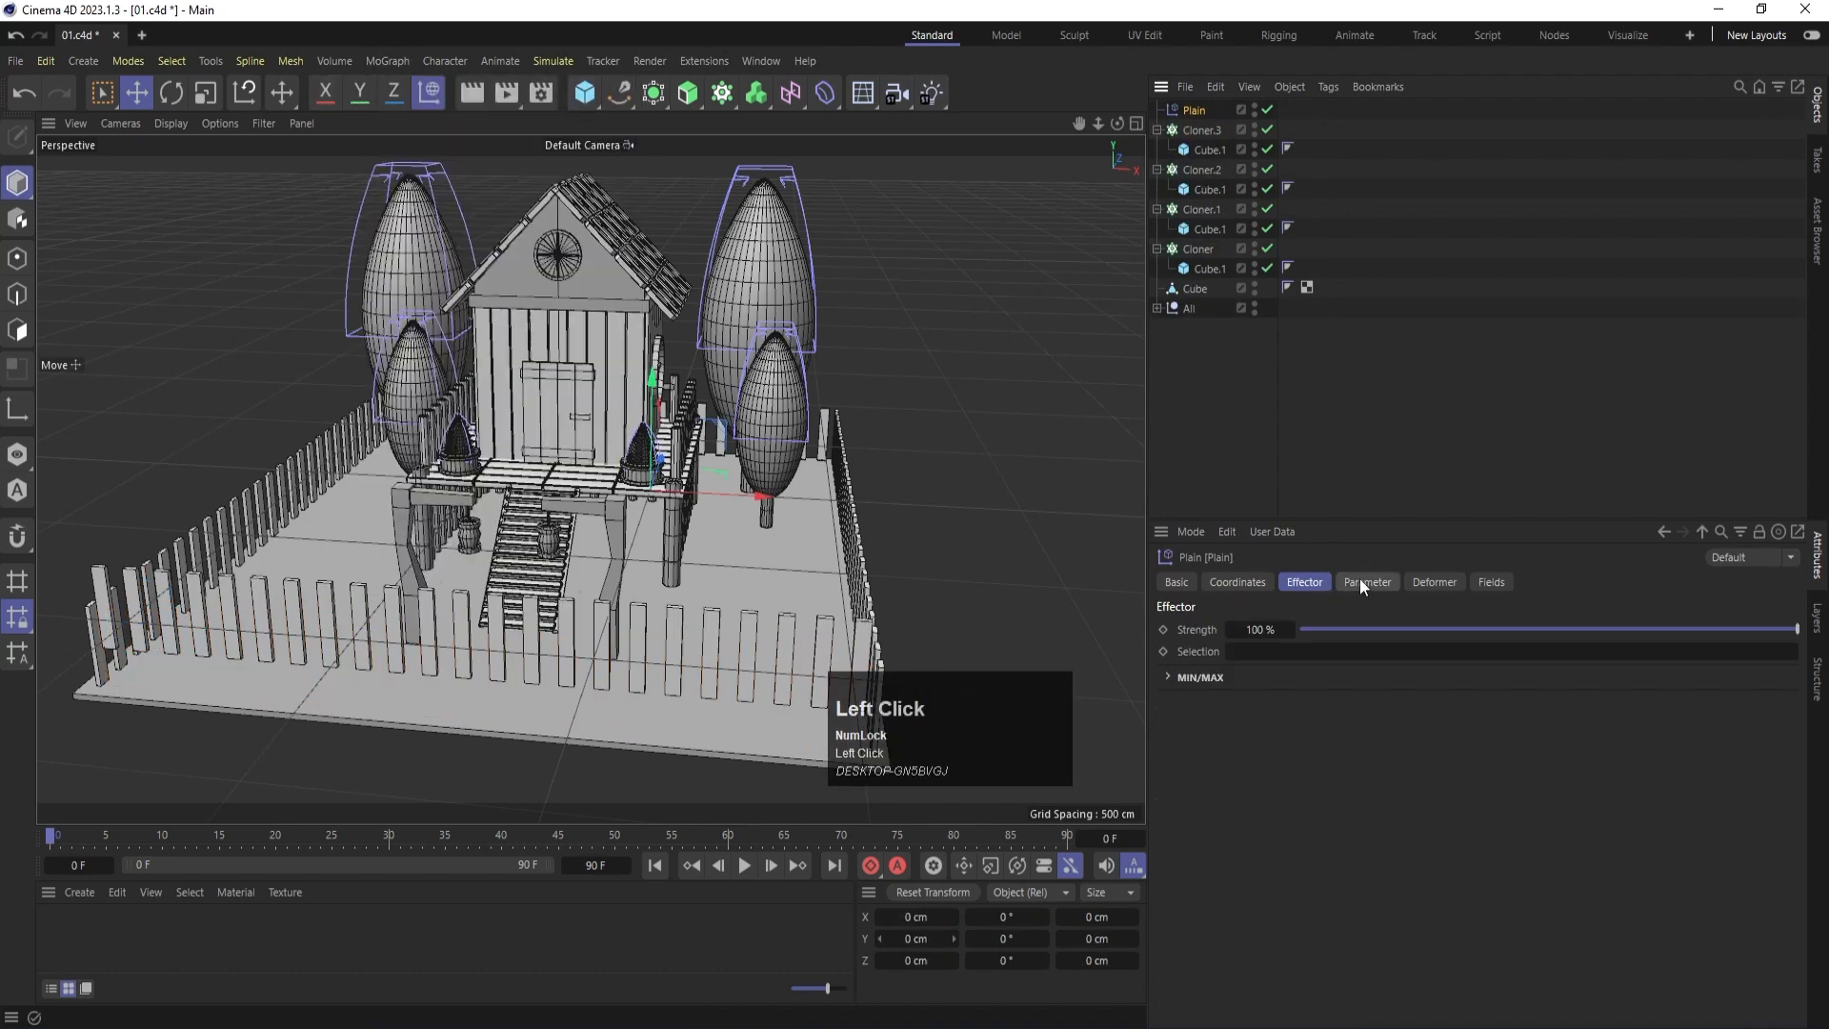
# Set the Plain effector's Y position to 0 cm and enable uniform scale with a negative value that shrinks the boards away.
pyautogui.click(1363, 582)
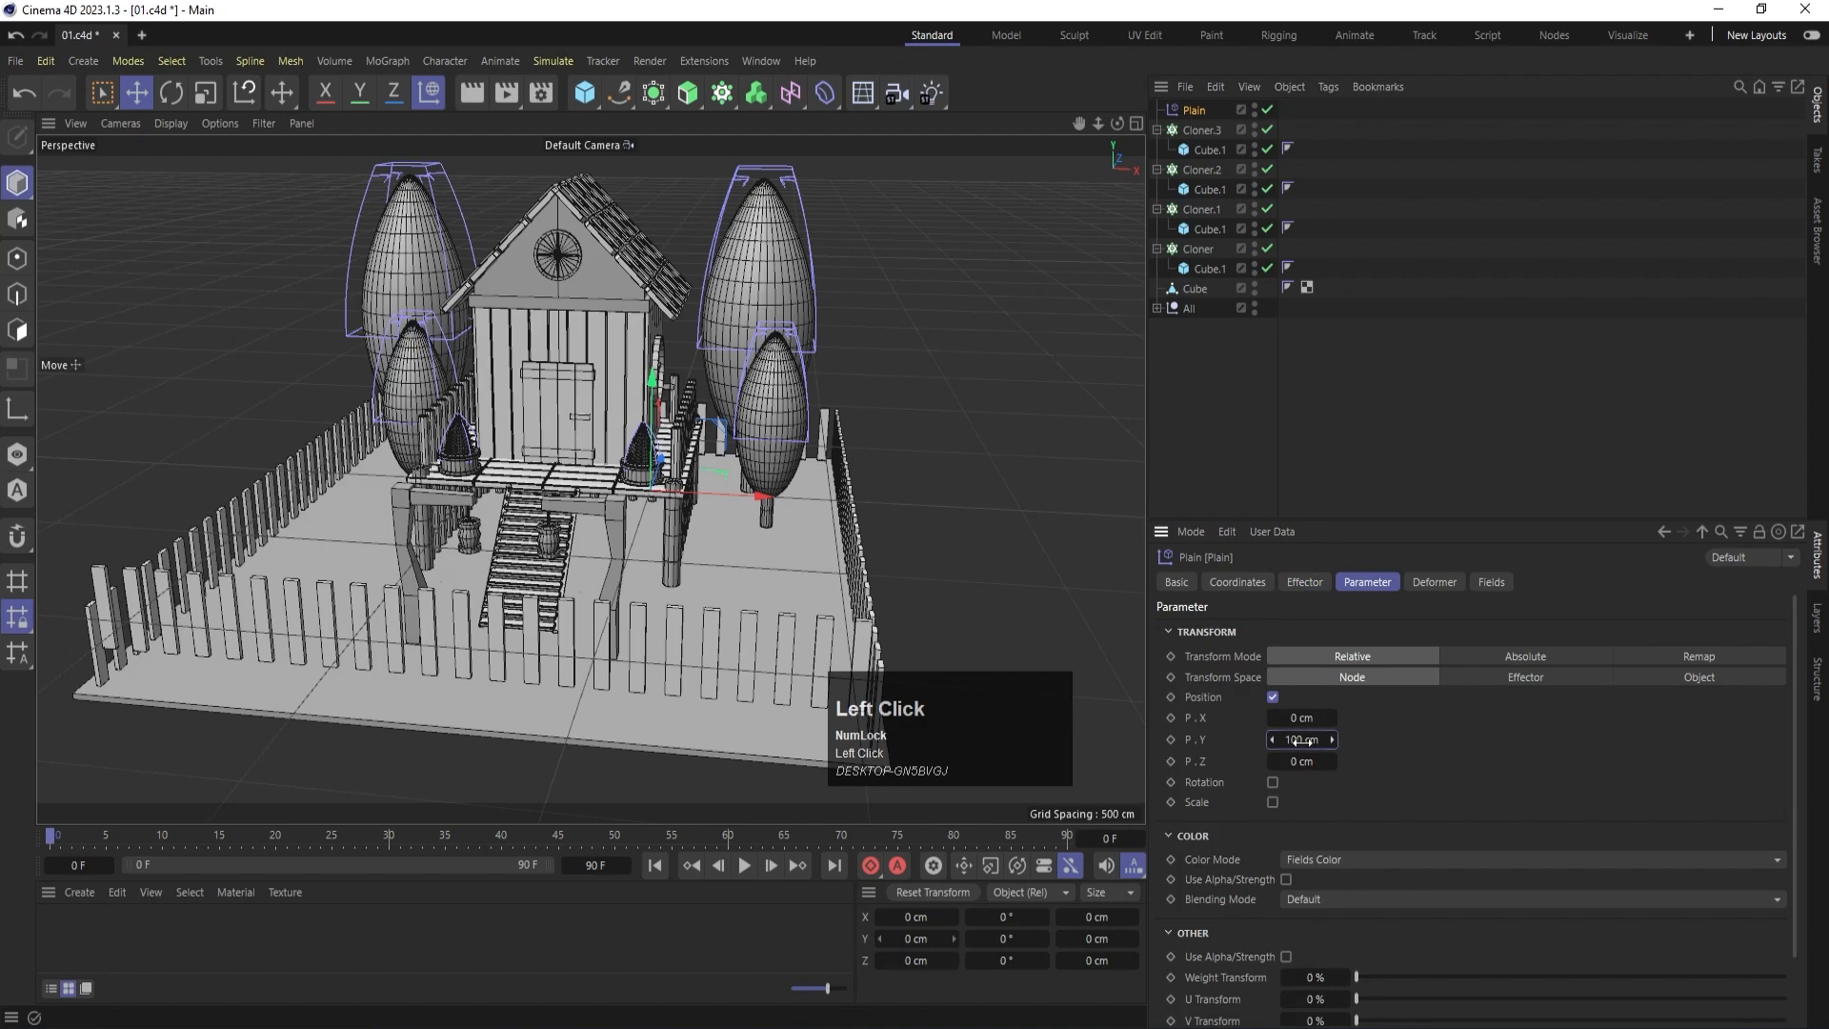
pyautogui.press('Return')
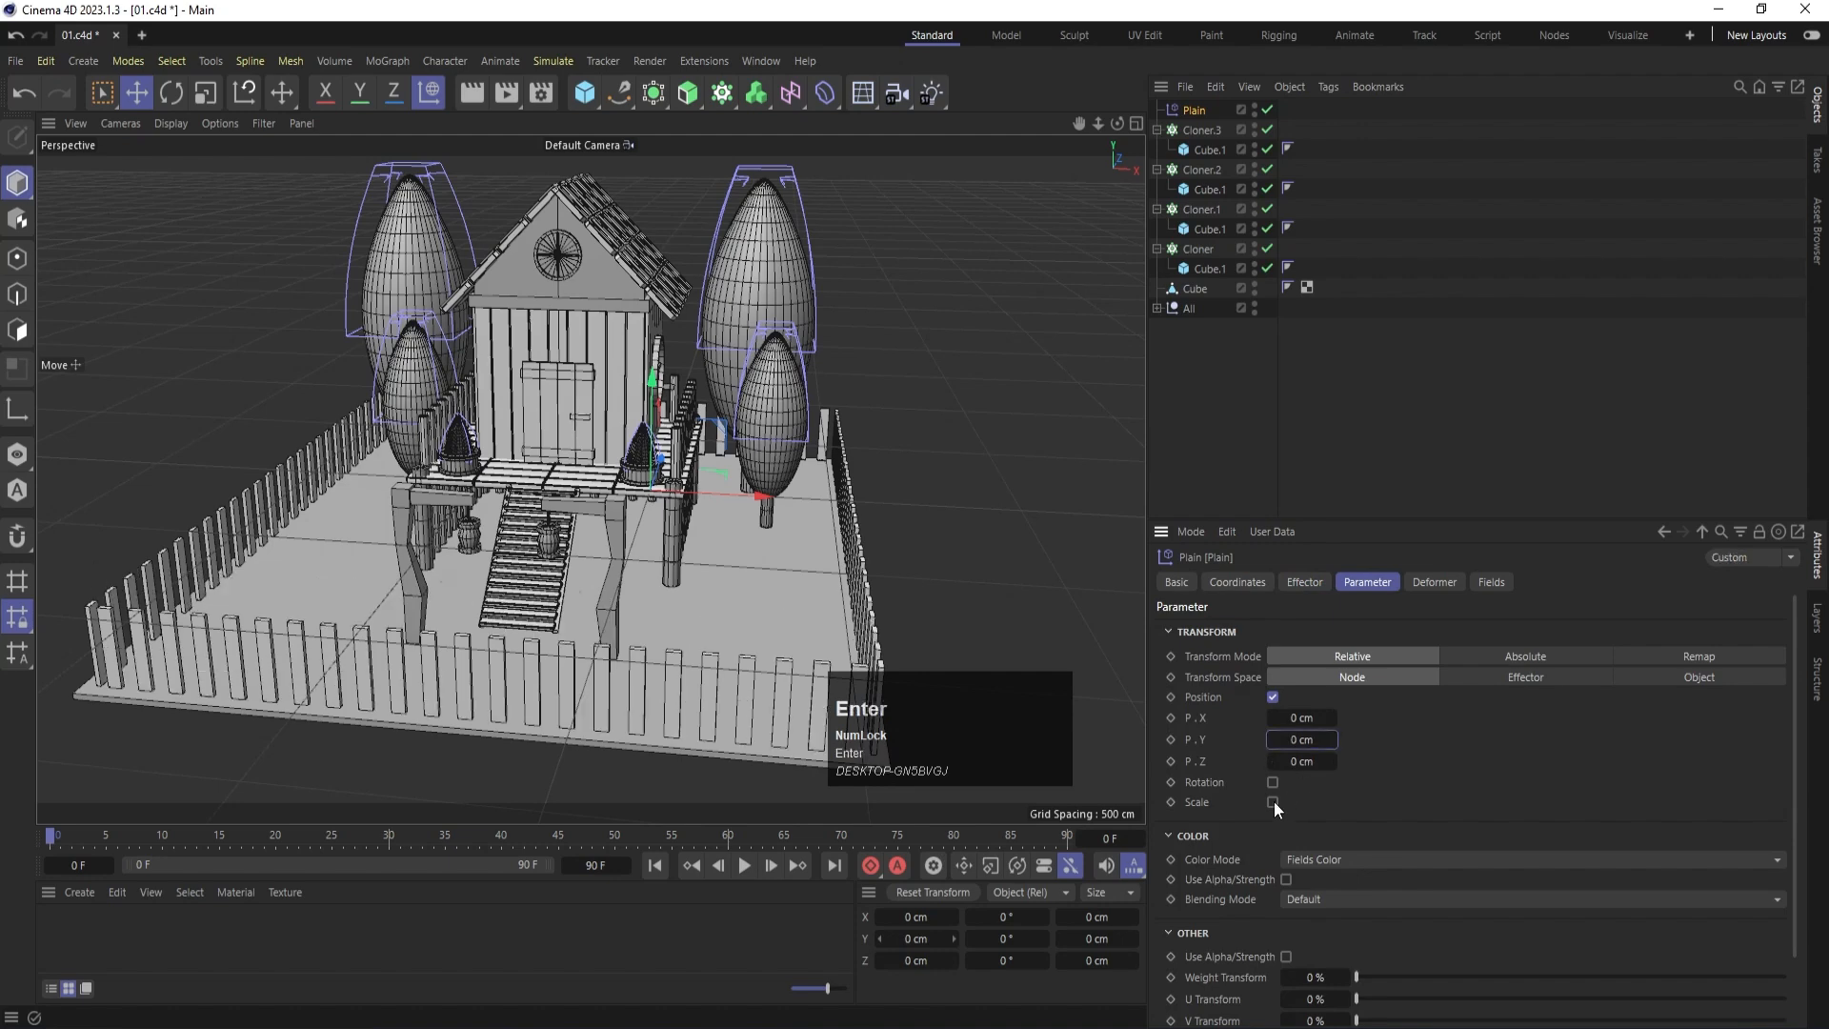
pyautogui.click(1273, 802)
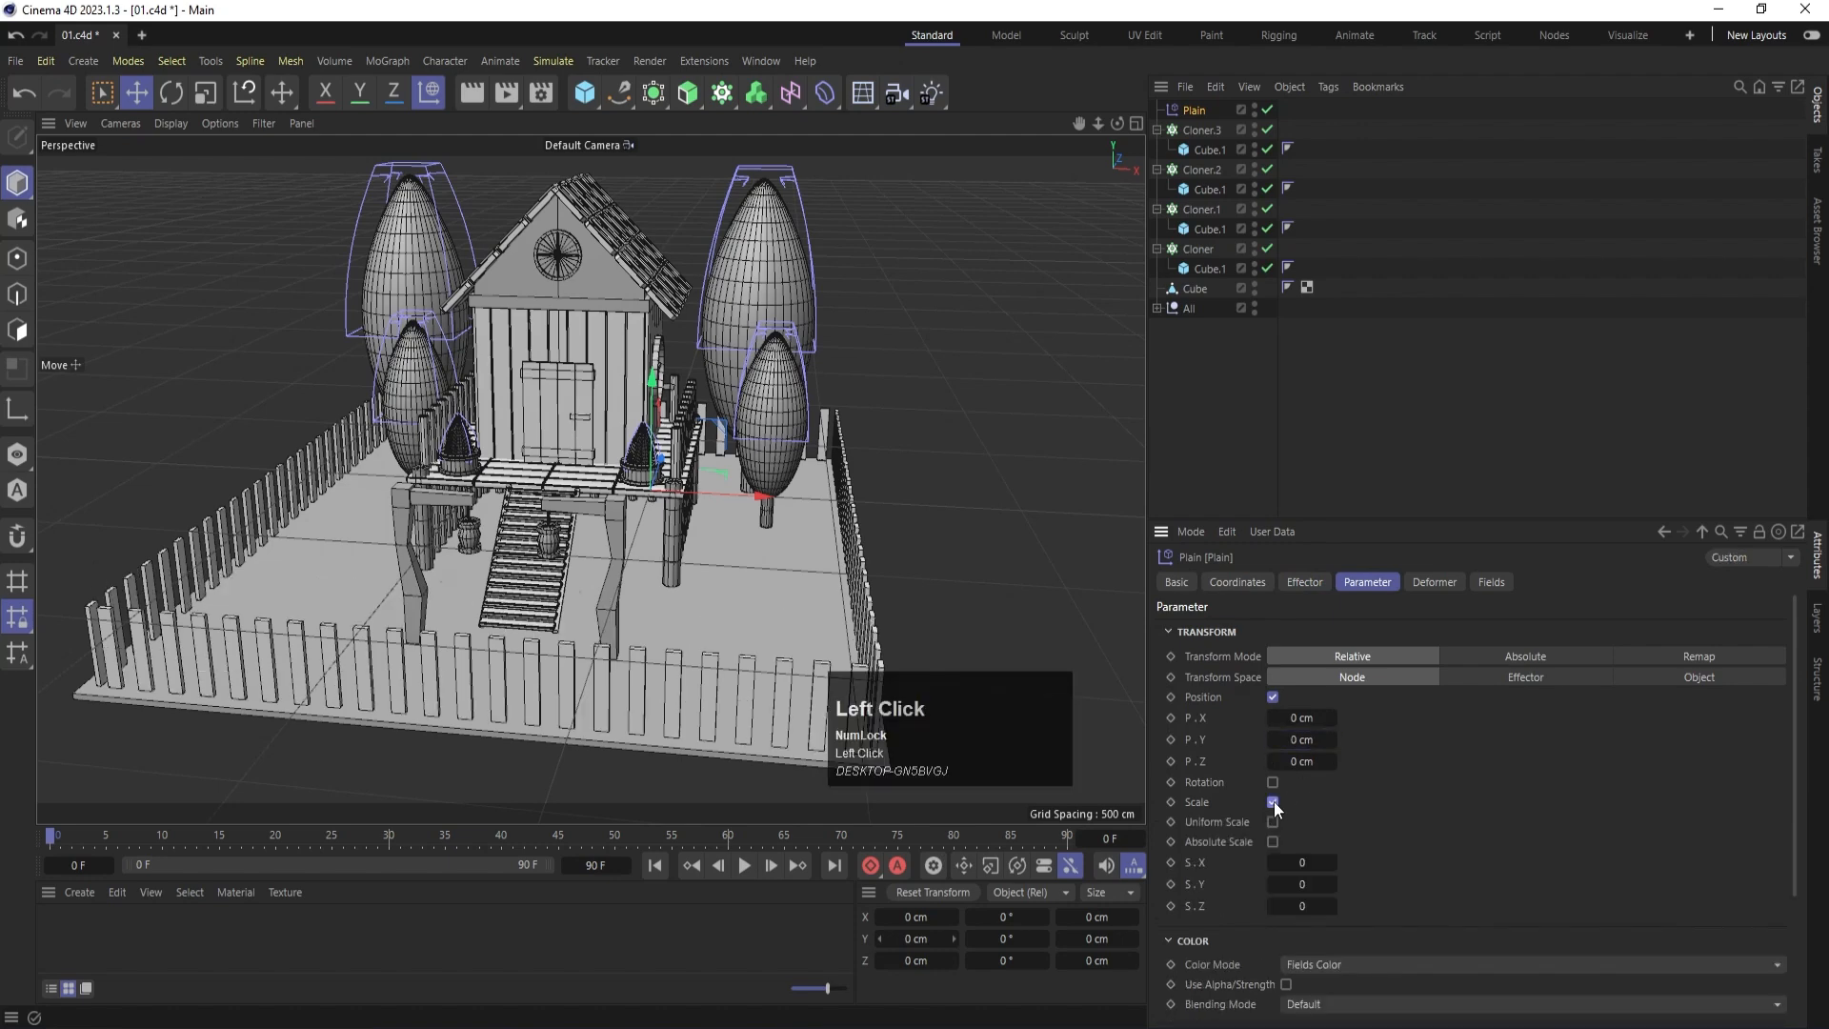
pyautogui.click(1273, 821)
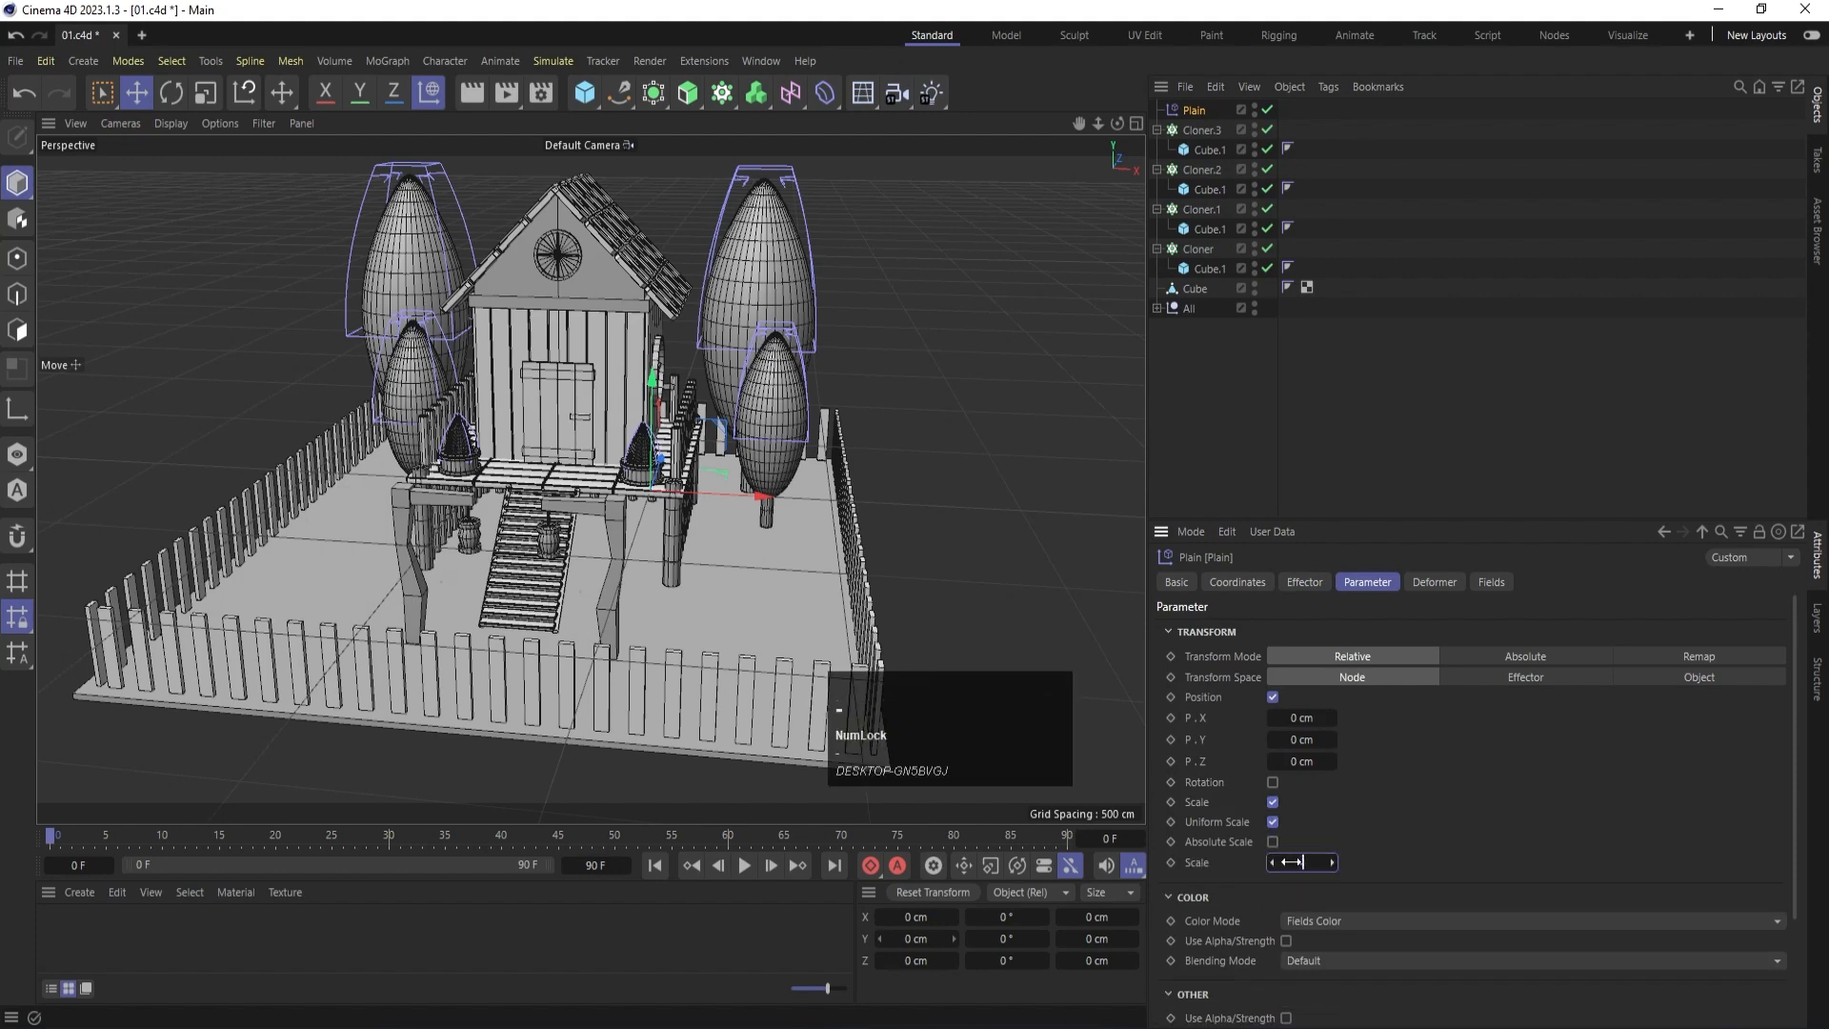
pyautogui.press('Return')
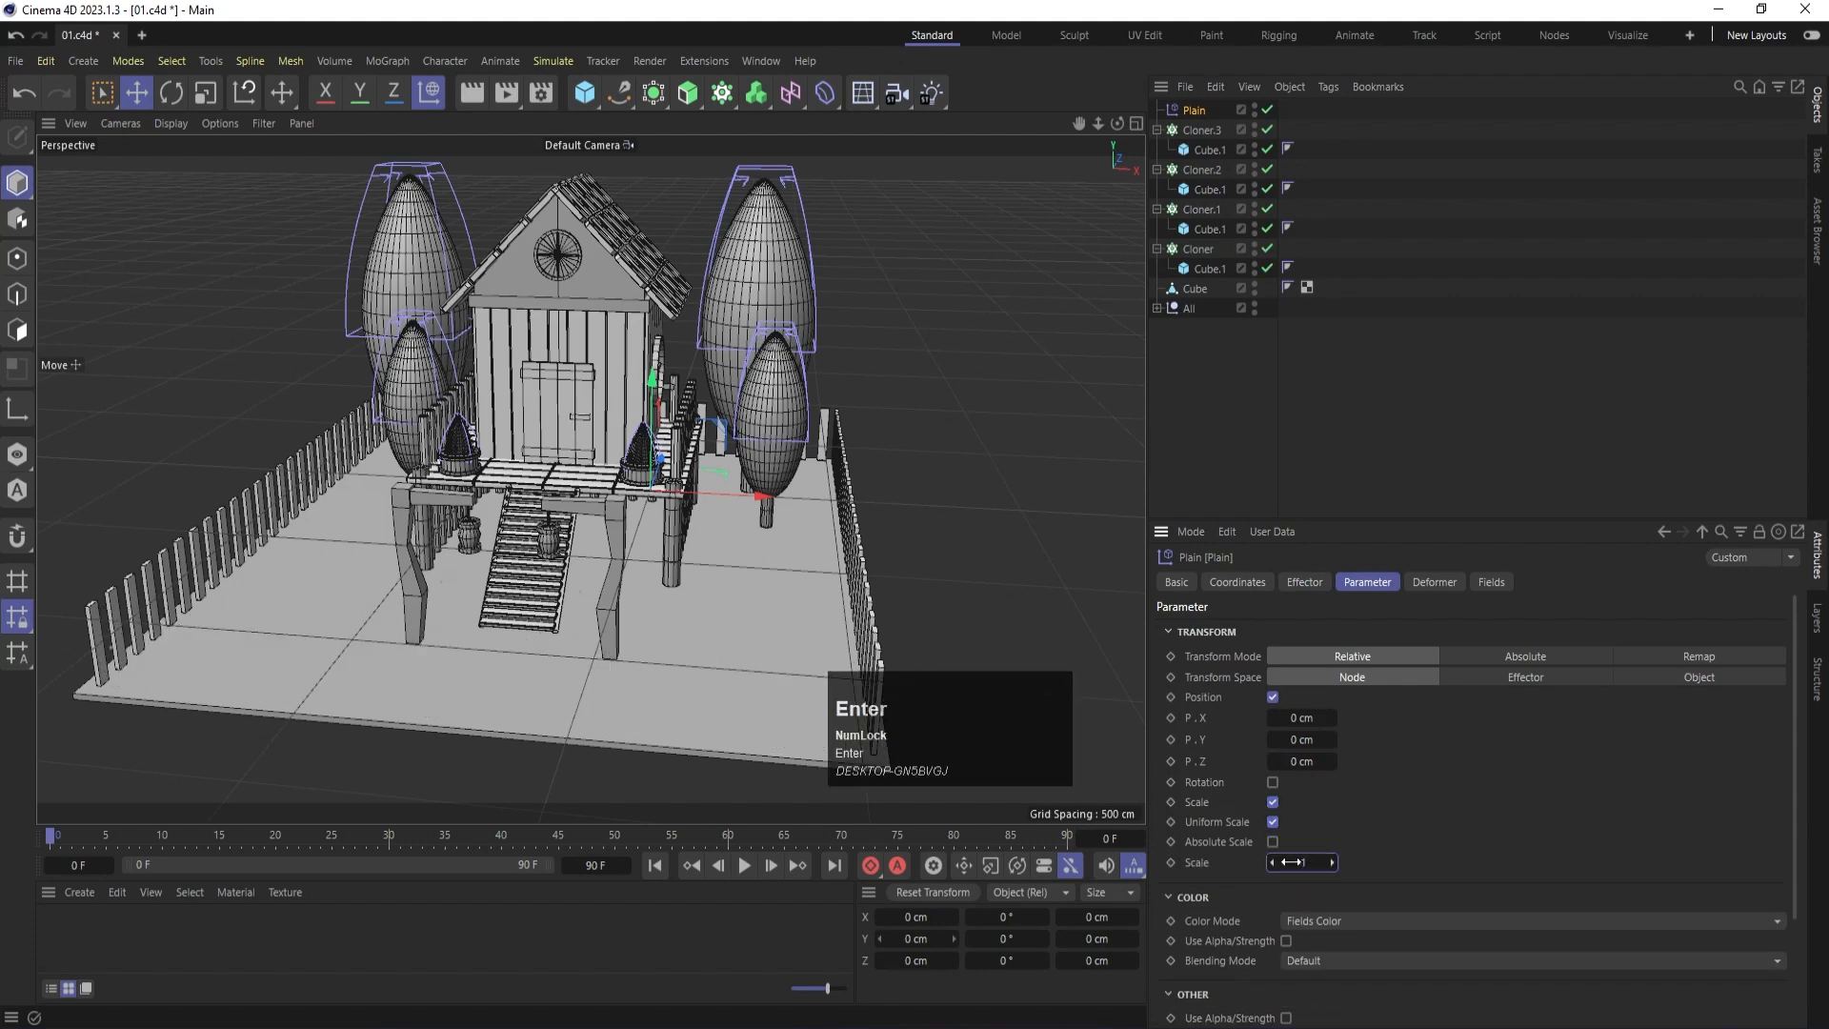
# Limit the Plain effector with a Box Field and move the field near the front fence, at about X -199 cm and Z -1020 cm.
pyautogui.click(1493, 586)
pyautogui.moveTo(1202, 777); pyautogui.dragTo(1232, 803)
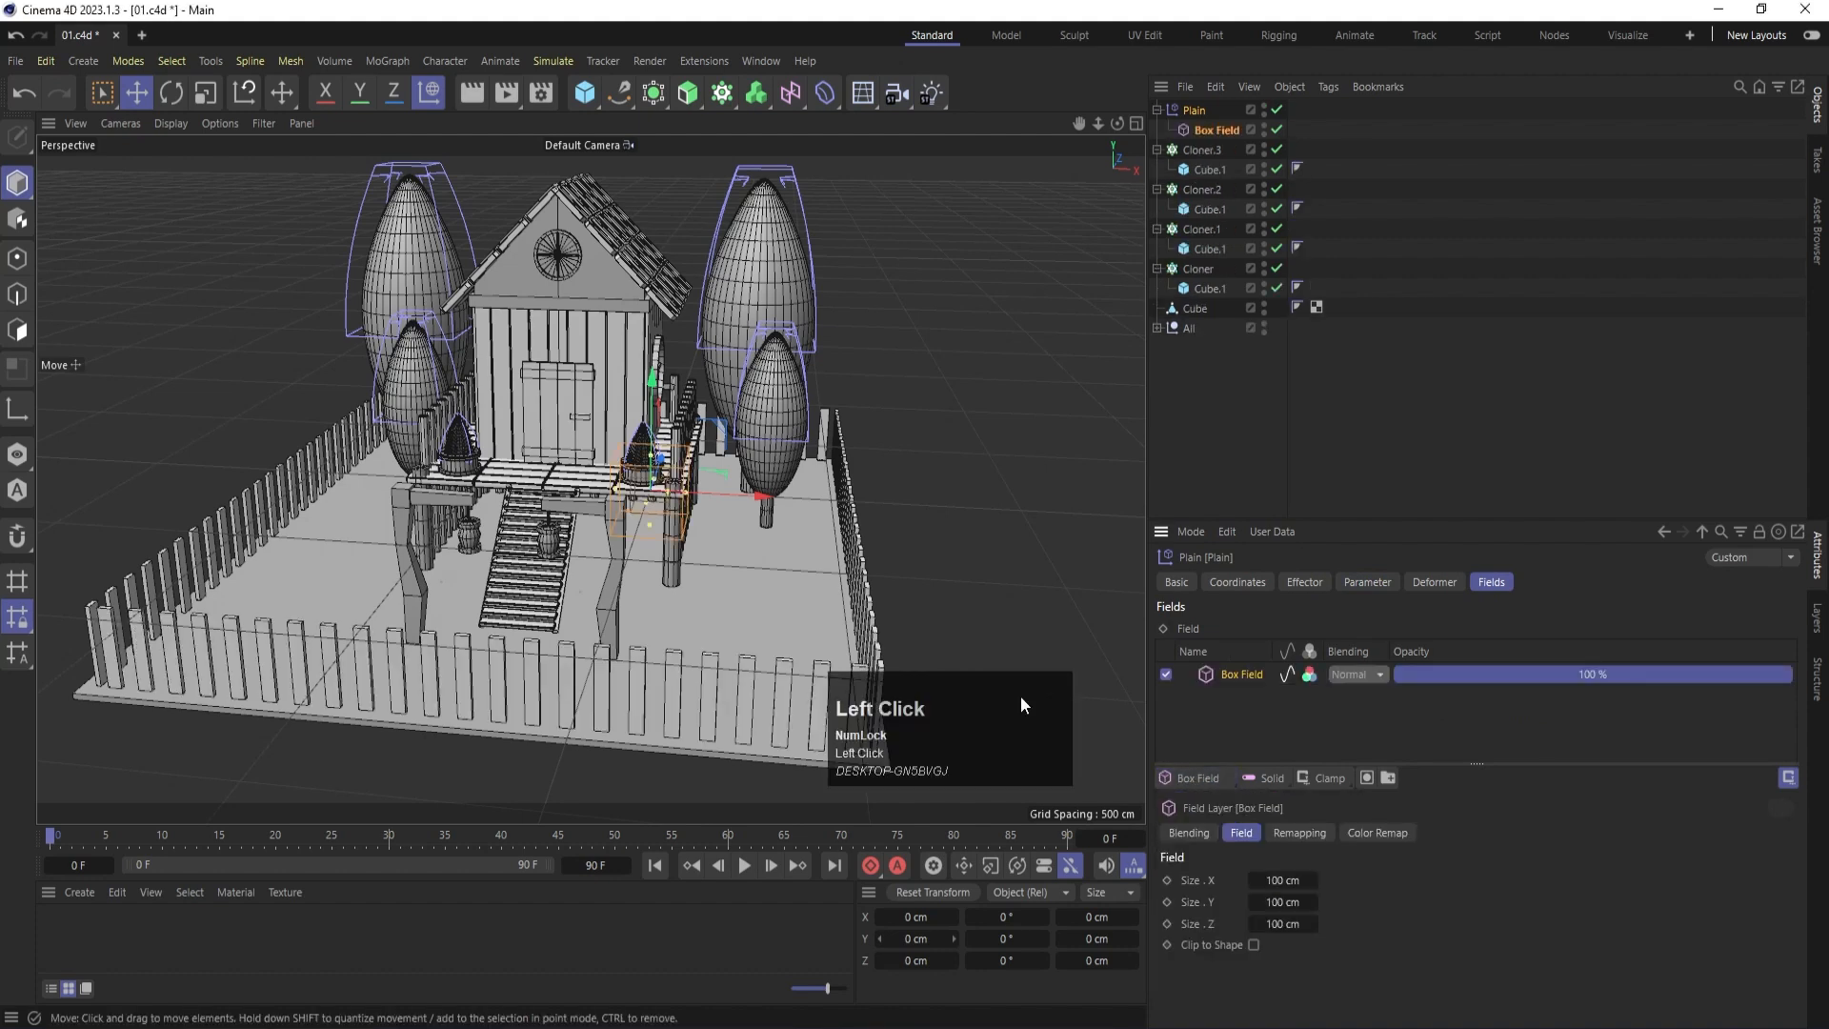
pyautogui.moveTo(682, 447); pyautogui.dragTo(604, 663)
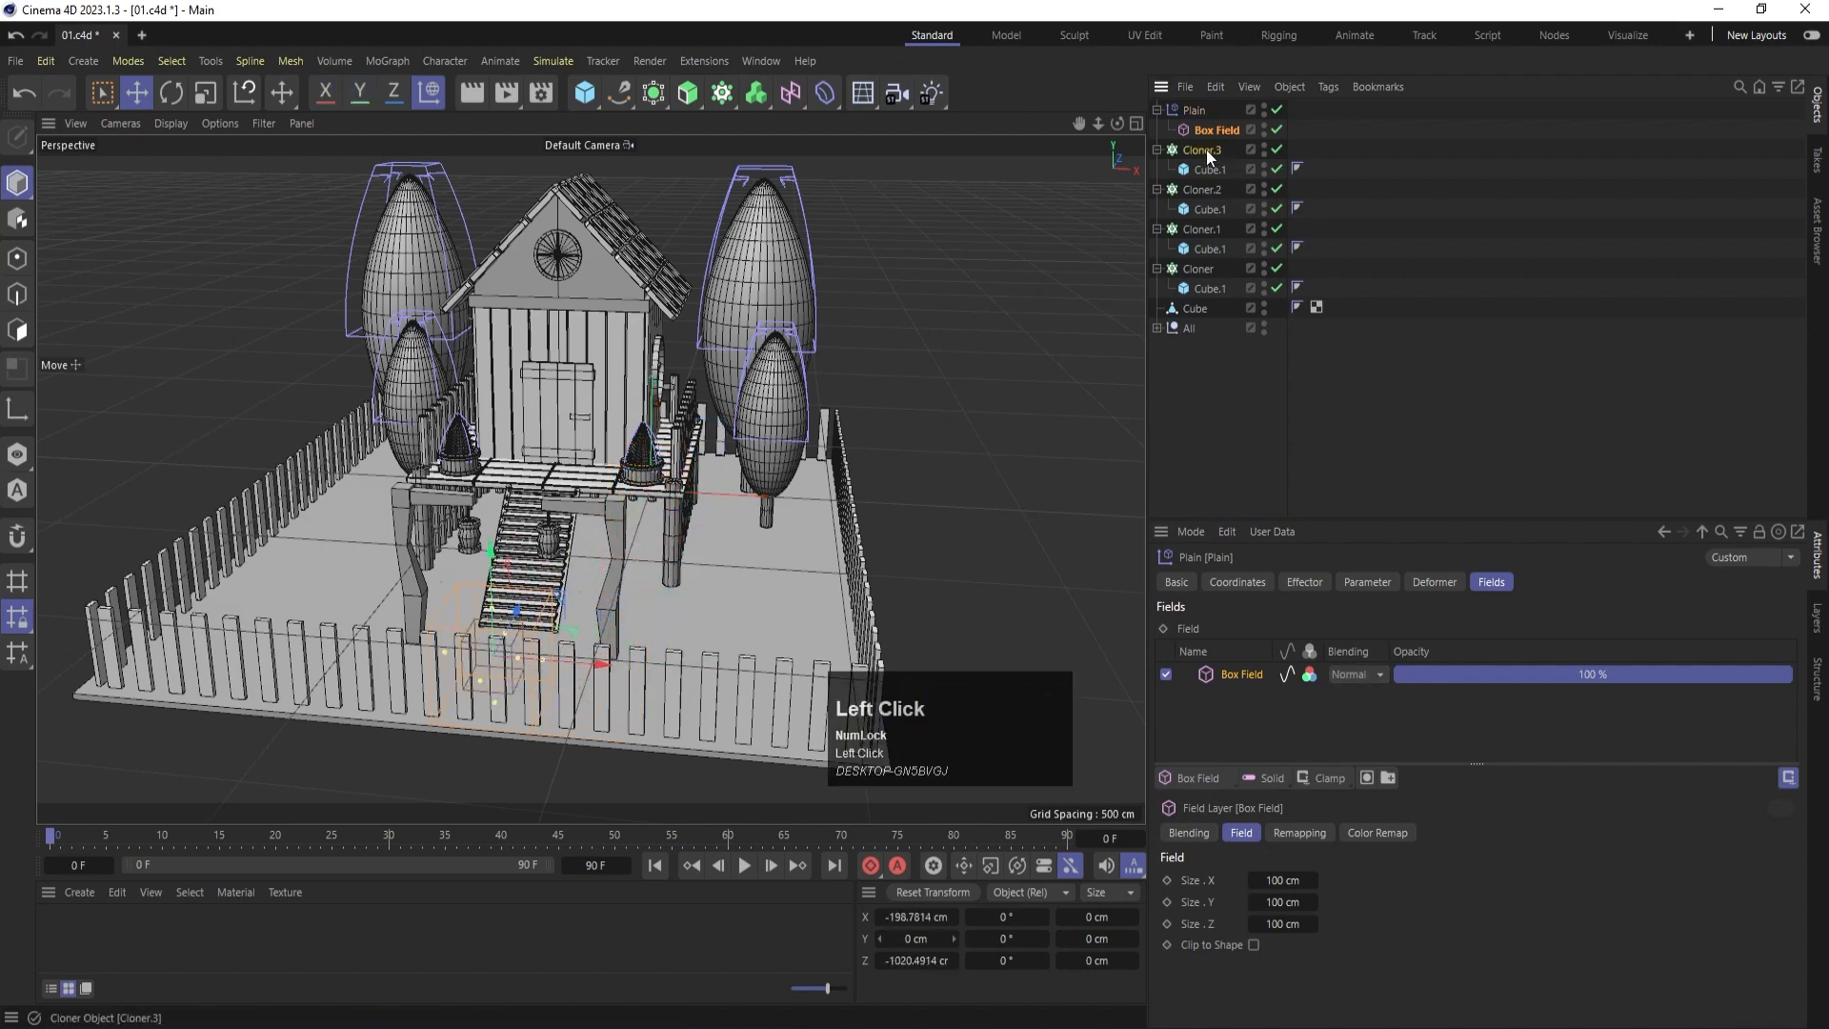
pyautogui.click(1206, 150)
pyautogui.click(1188, 109)
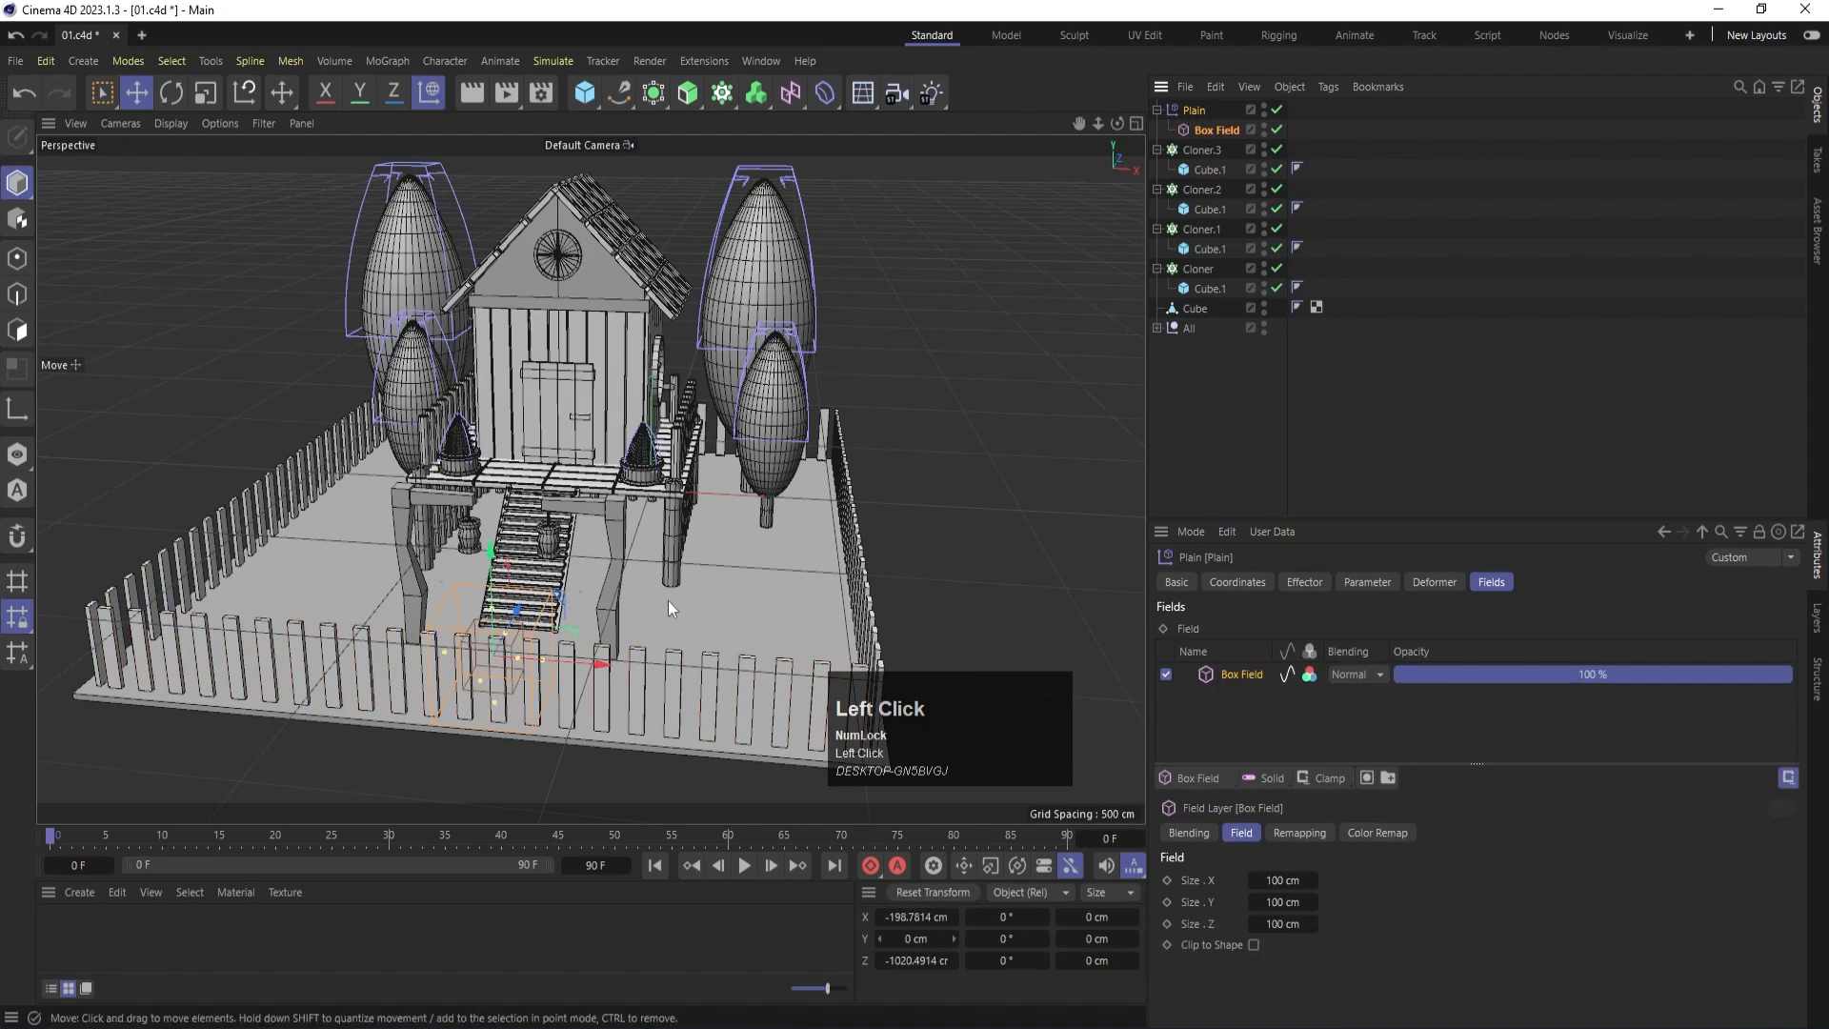
pyautogui.click(1225, 126)
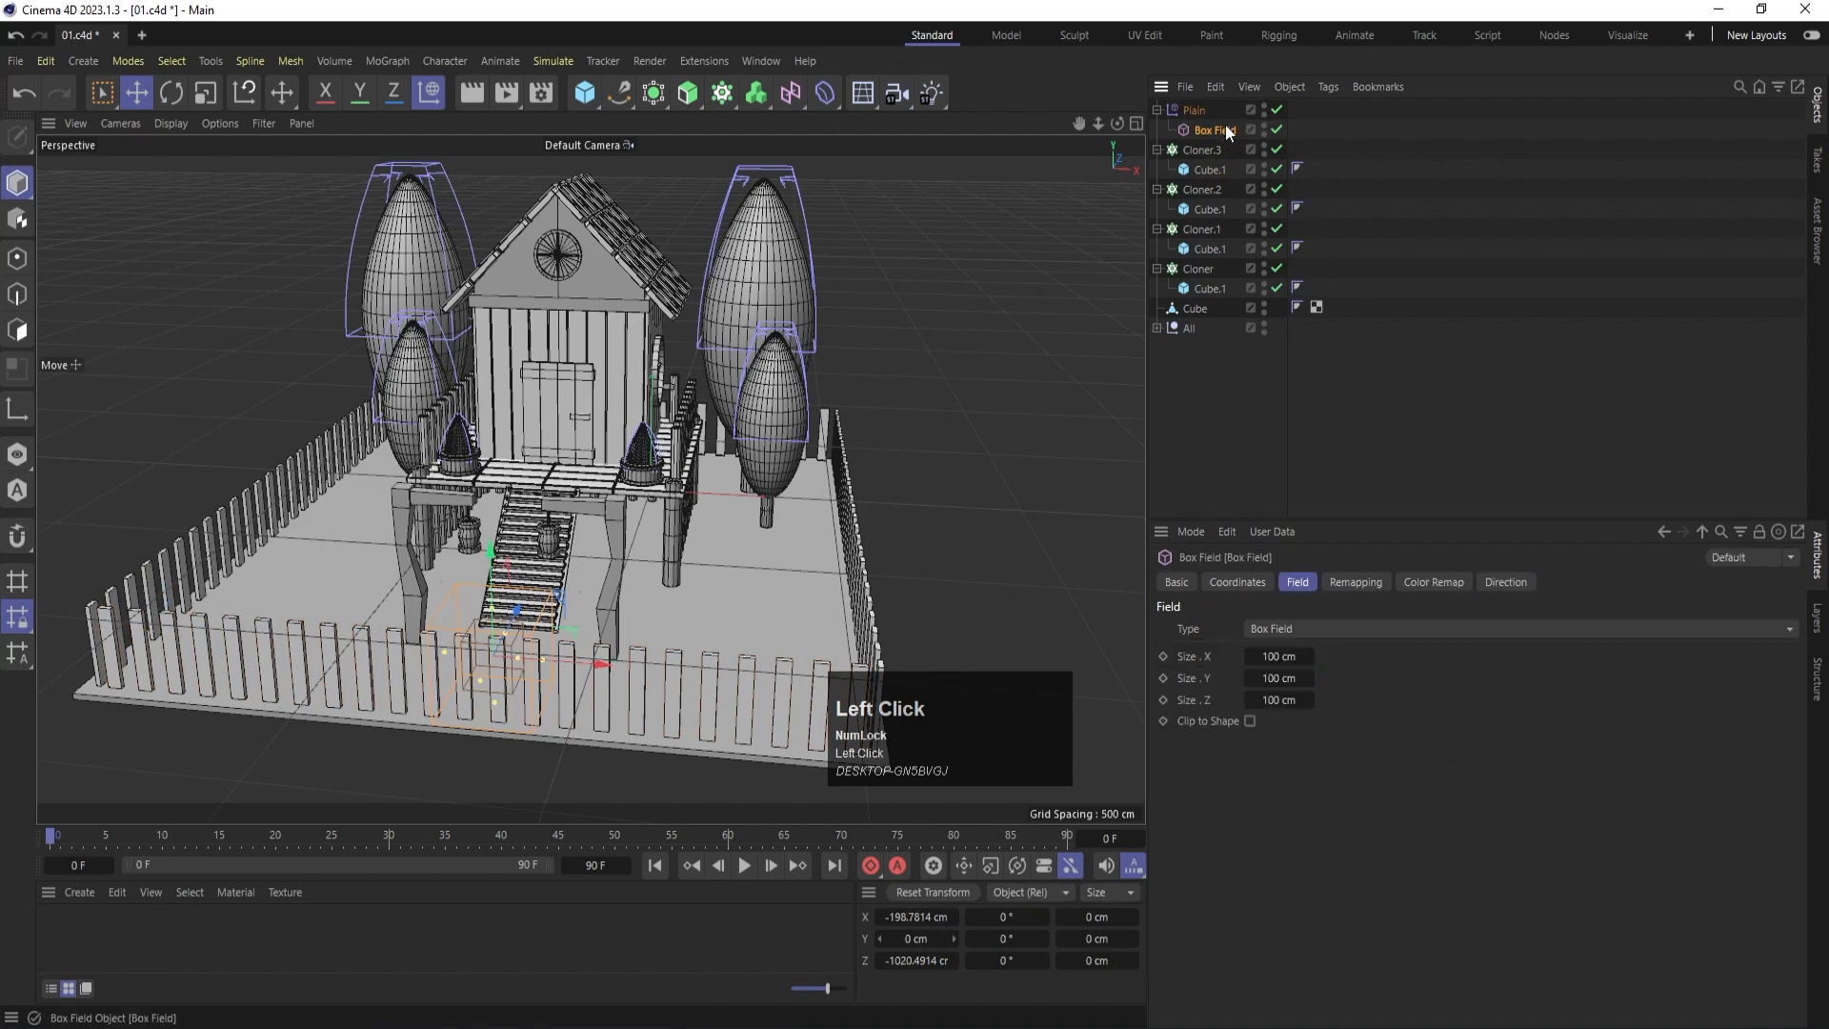
# Center the Box Field on the front fence before the stairs, at about X -316 cm, Y -159 cm and Z -806 cm.
pyautogui.middleClick(834, 357)
pyautogui.middleClick(913, 265)
pyautogui.moveTo(411, 704); pyautogui.dragTo(374, 632)
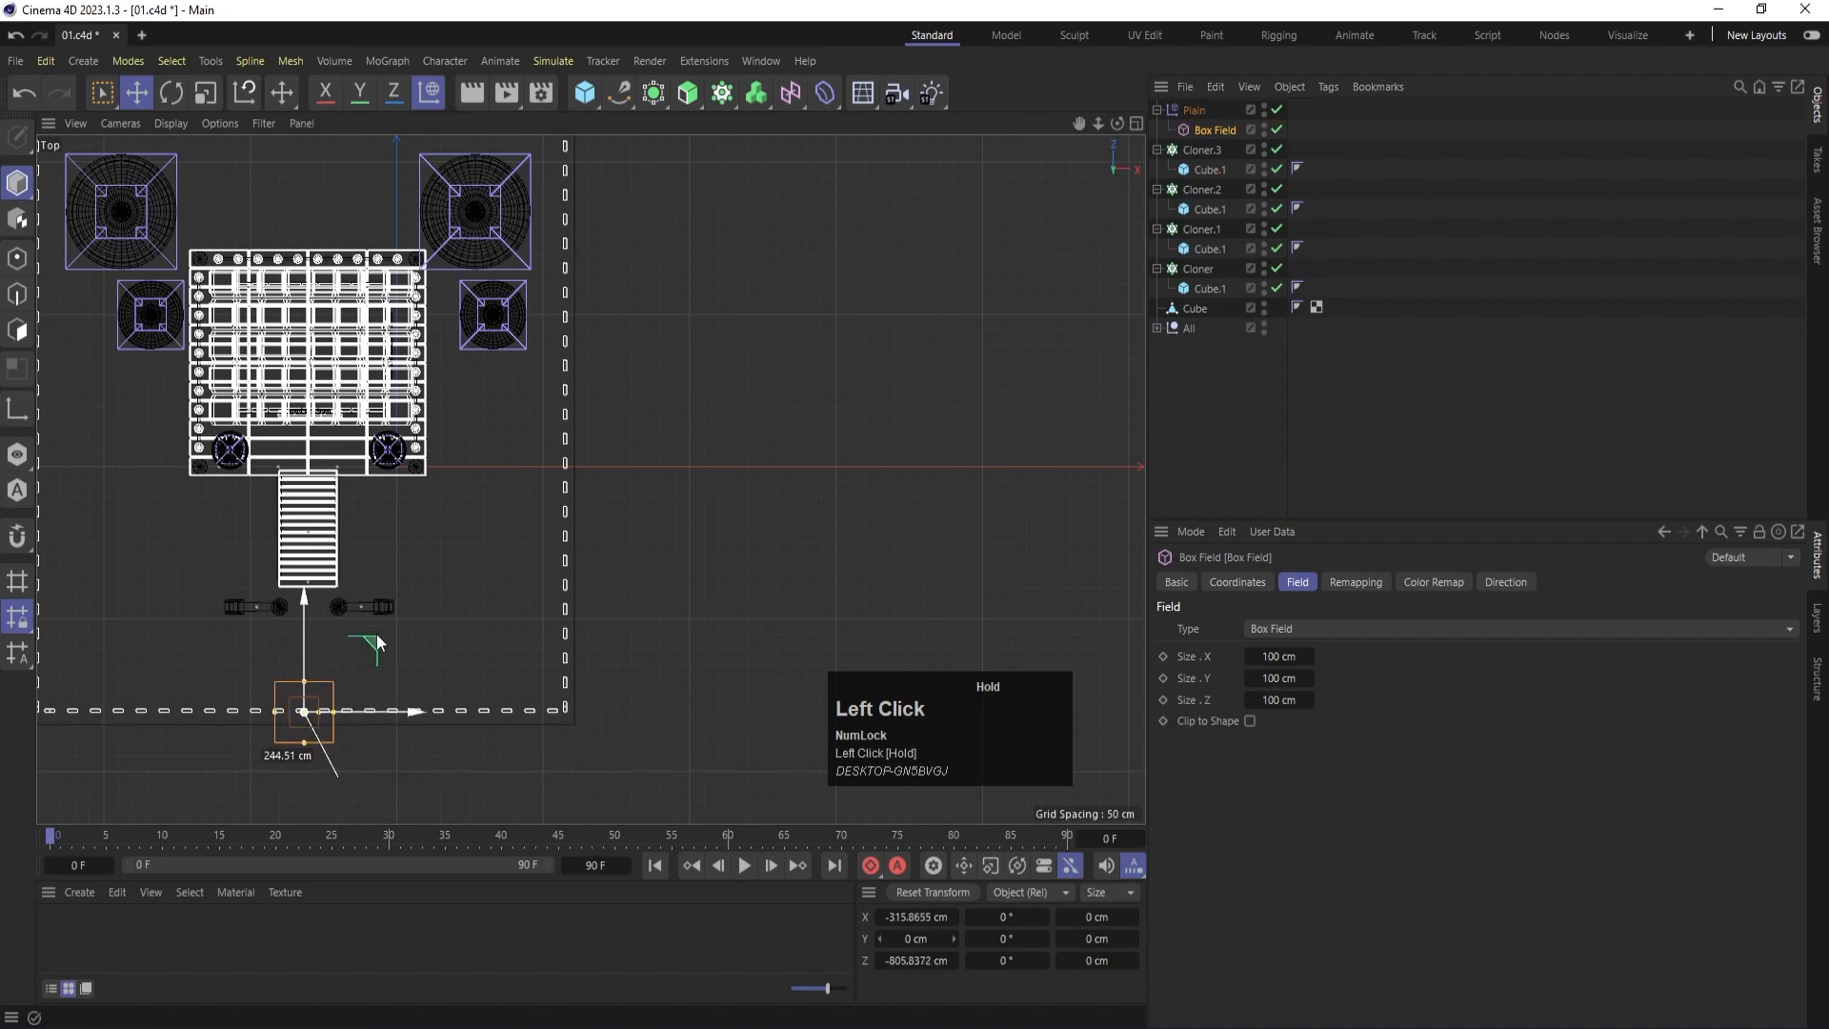
pyautogui.middleClick(374, 633)
pyautogui.middleClick(255, 676)
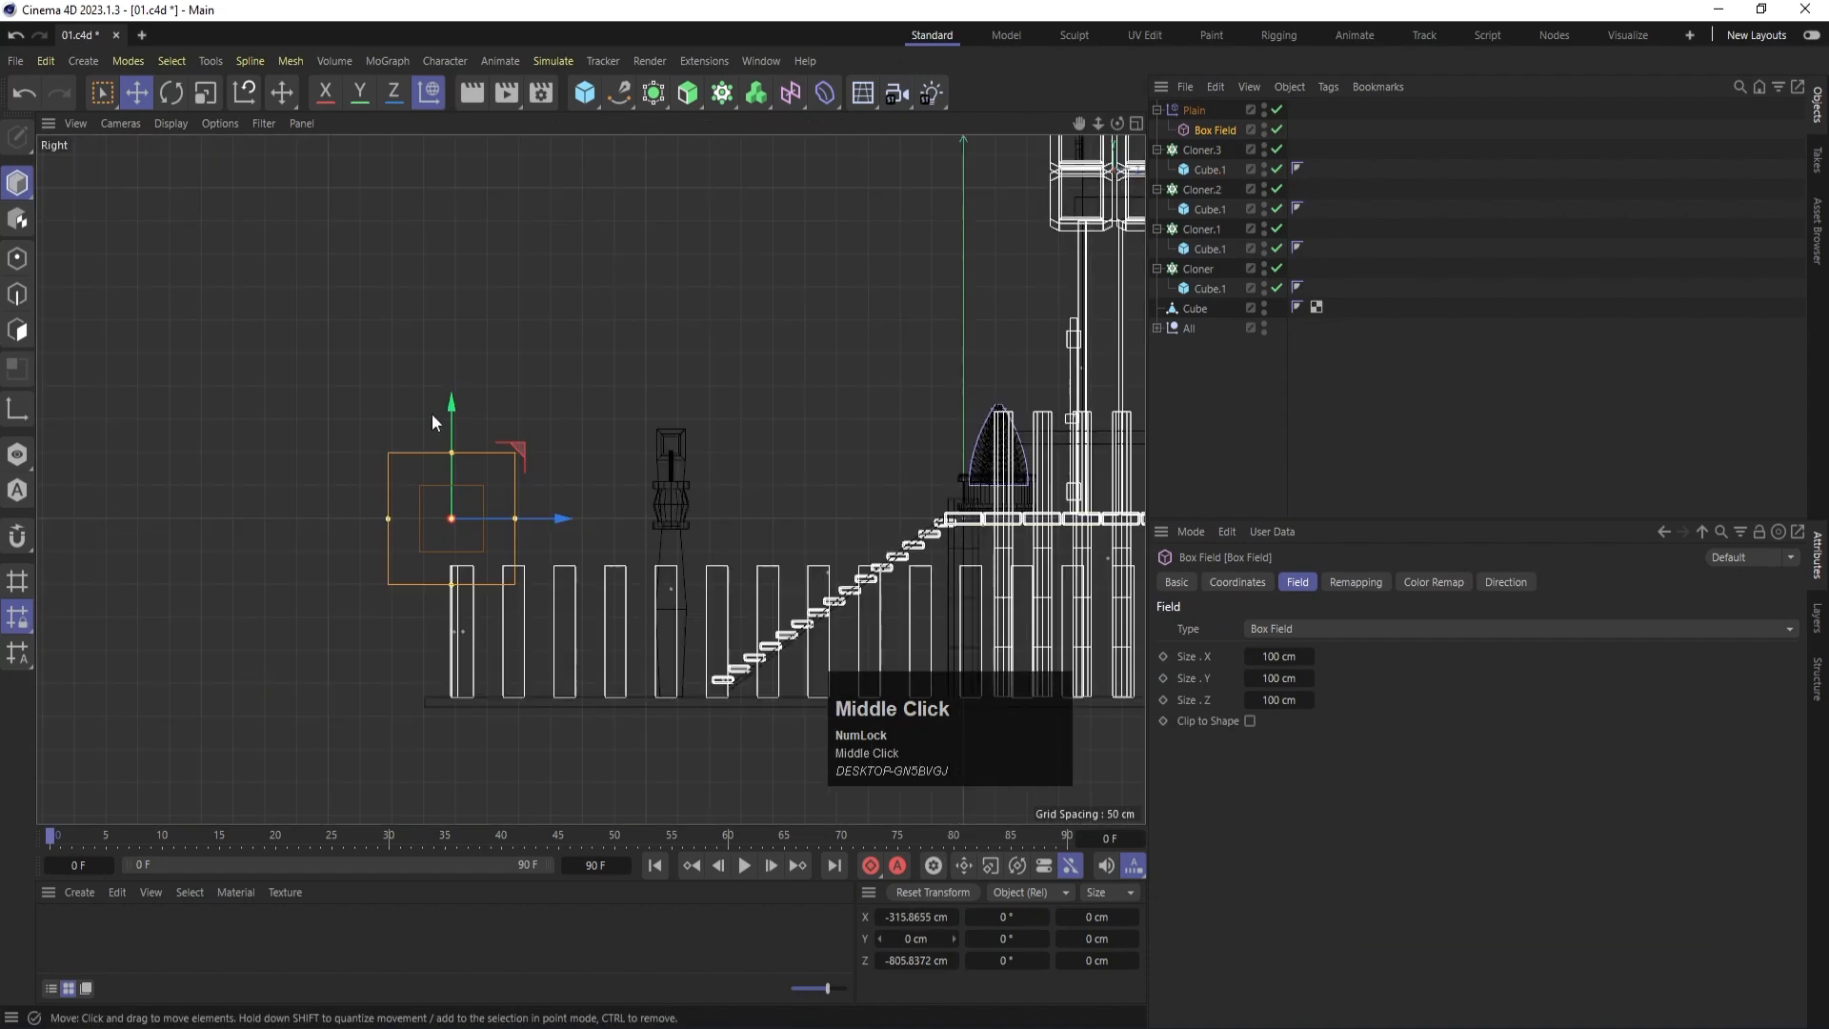
pyautogui.moveTo(452, 405); pyautogui.dragTo(455, 511)
pyautogui.middleClick(344, 381)
pyautogui.middleClick(264, 410)
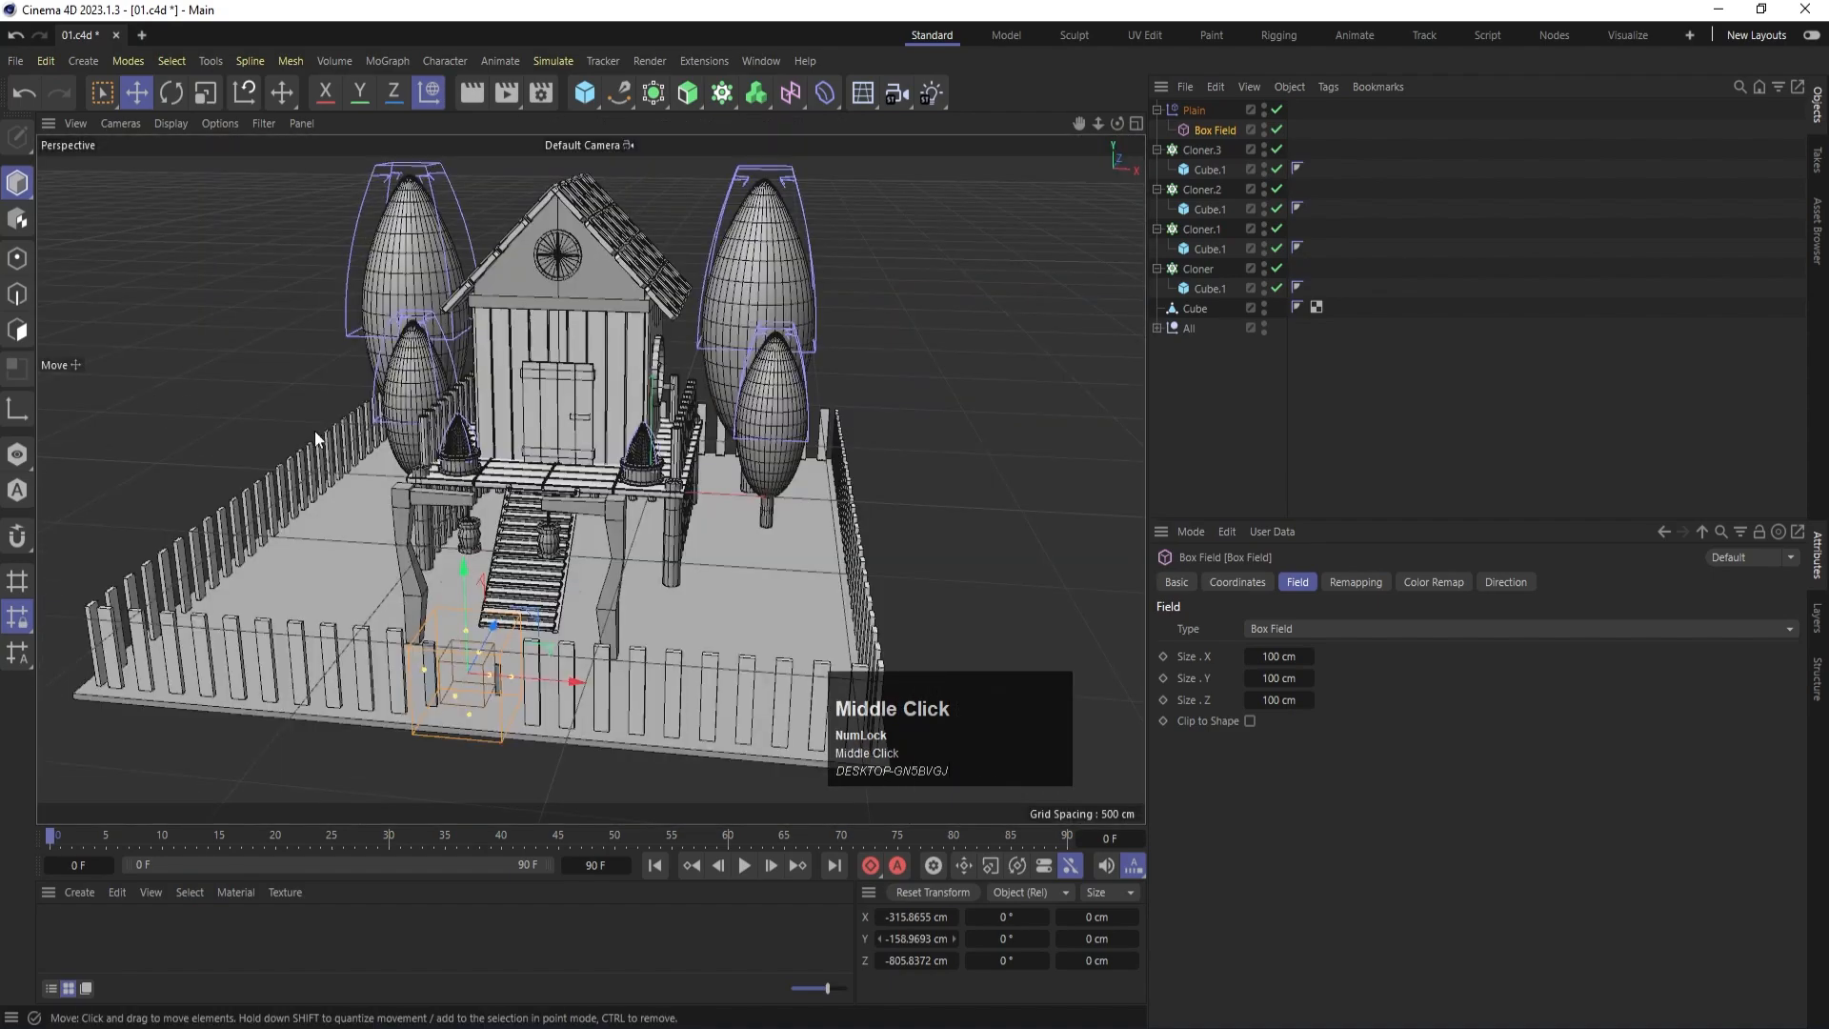
# Adjust the Box Field's X size to open an entrance gap in the front fence before the stairs, and deselect it.
pyautogui.scroll(10, 499, 676)
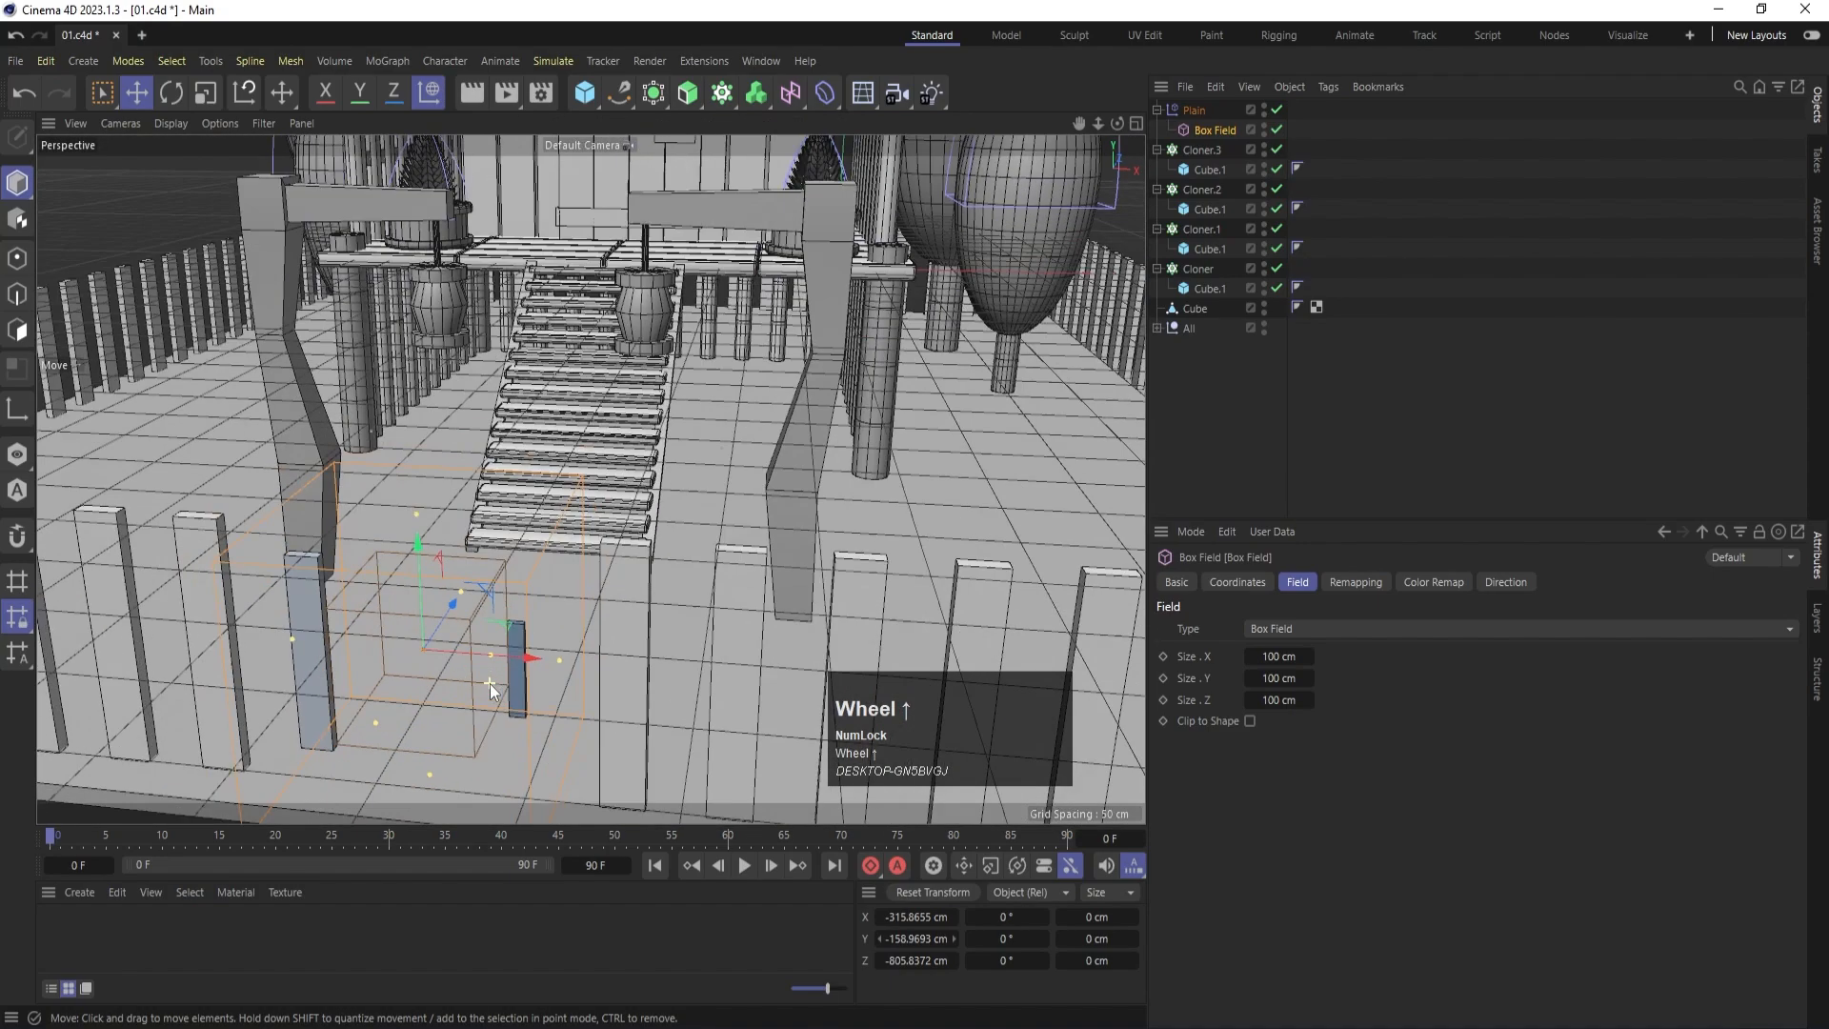
pyautogui.keyDown('alt'); pyautogui.moveTo(495, 661); pyautogui.dragTo(636, 702); pyautogui.keyUp('alt')
pyautogui.scroll(-3, 649, 607)
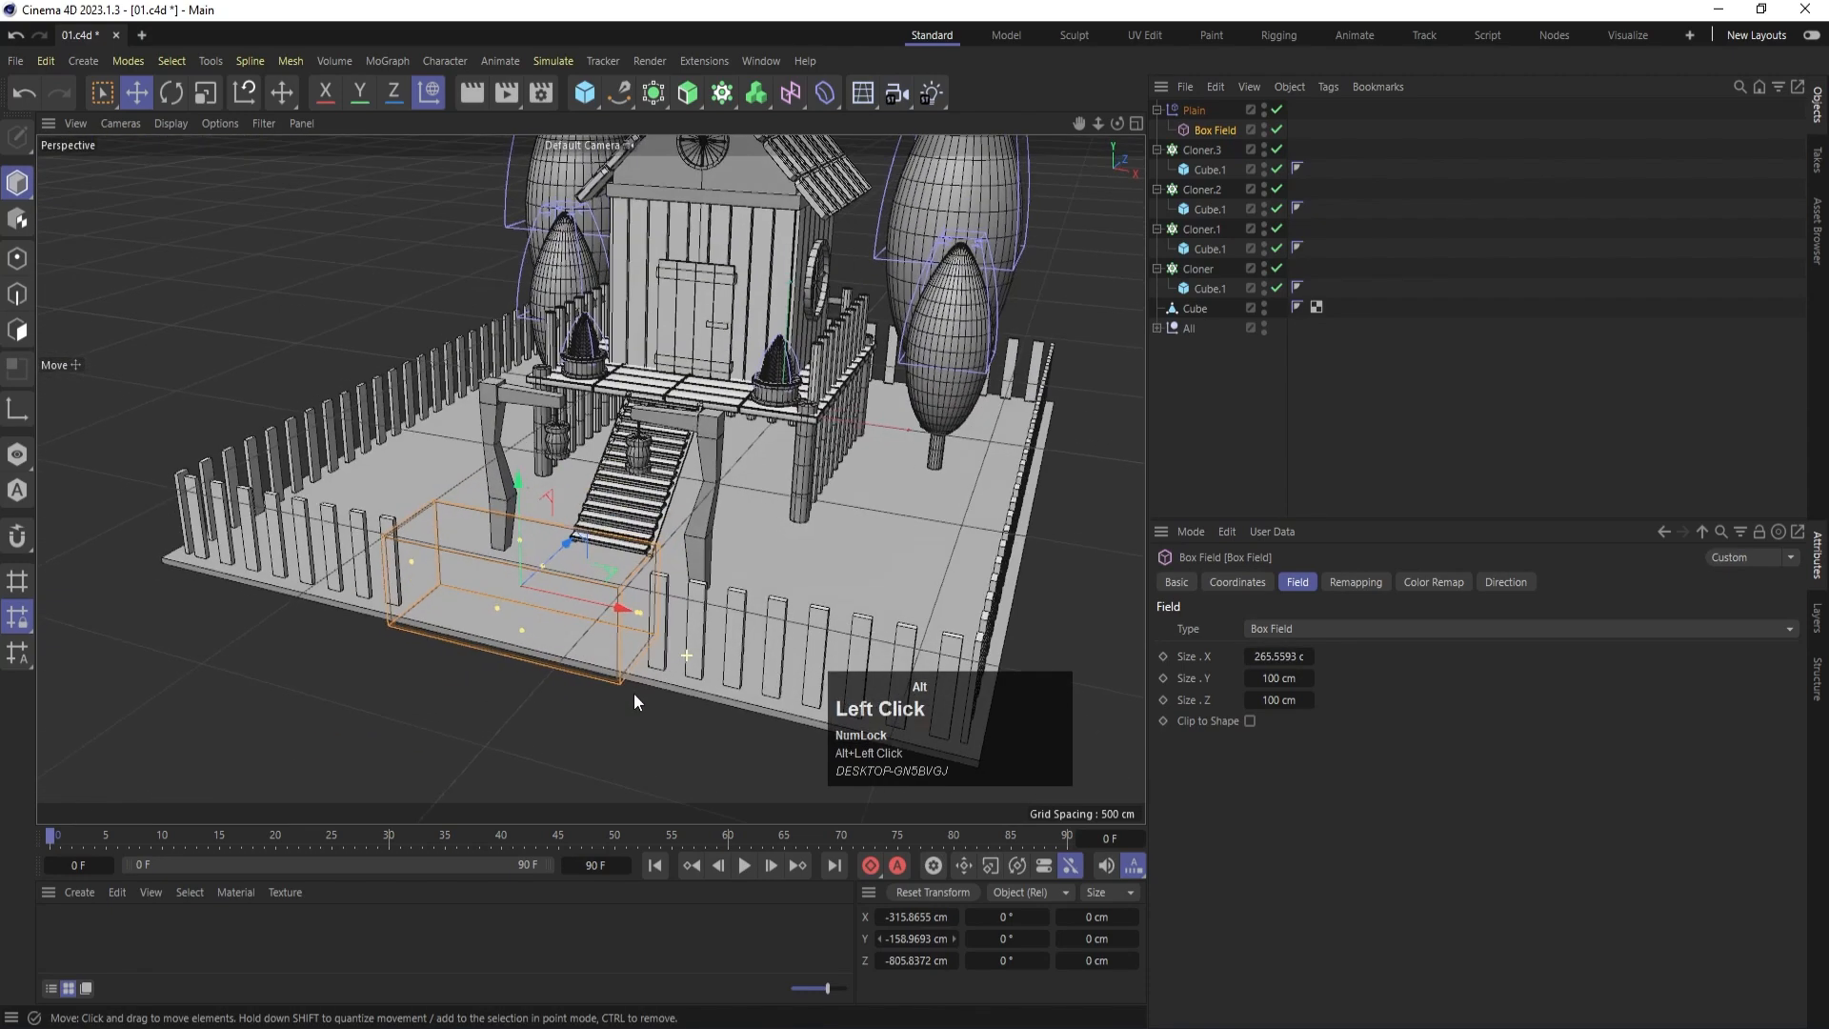
pyautogui.moveTo(640, 612); pyautogui.dragTo(592, 603)
pyautogui.click(1368, 419)
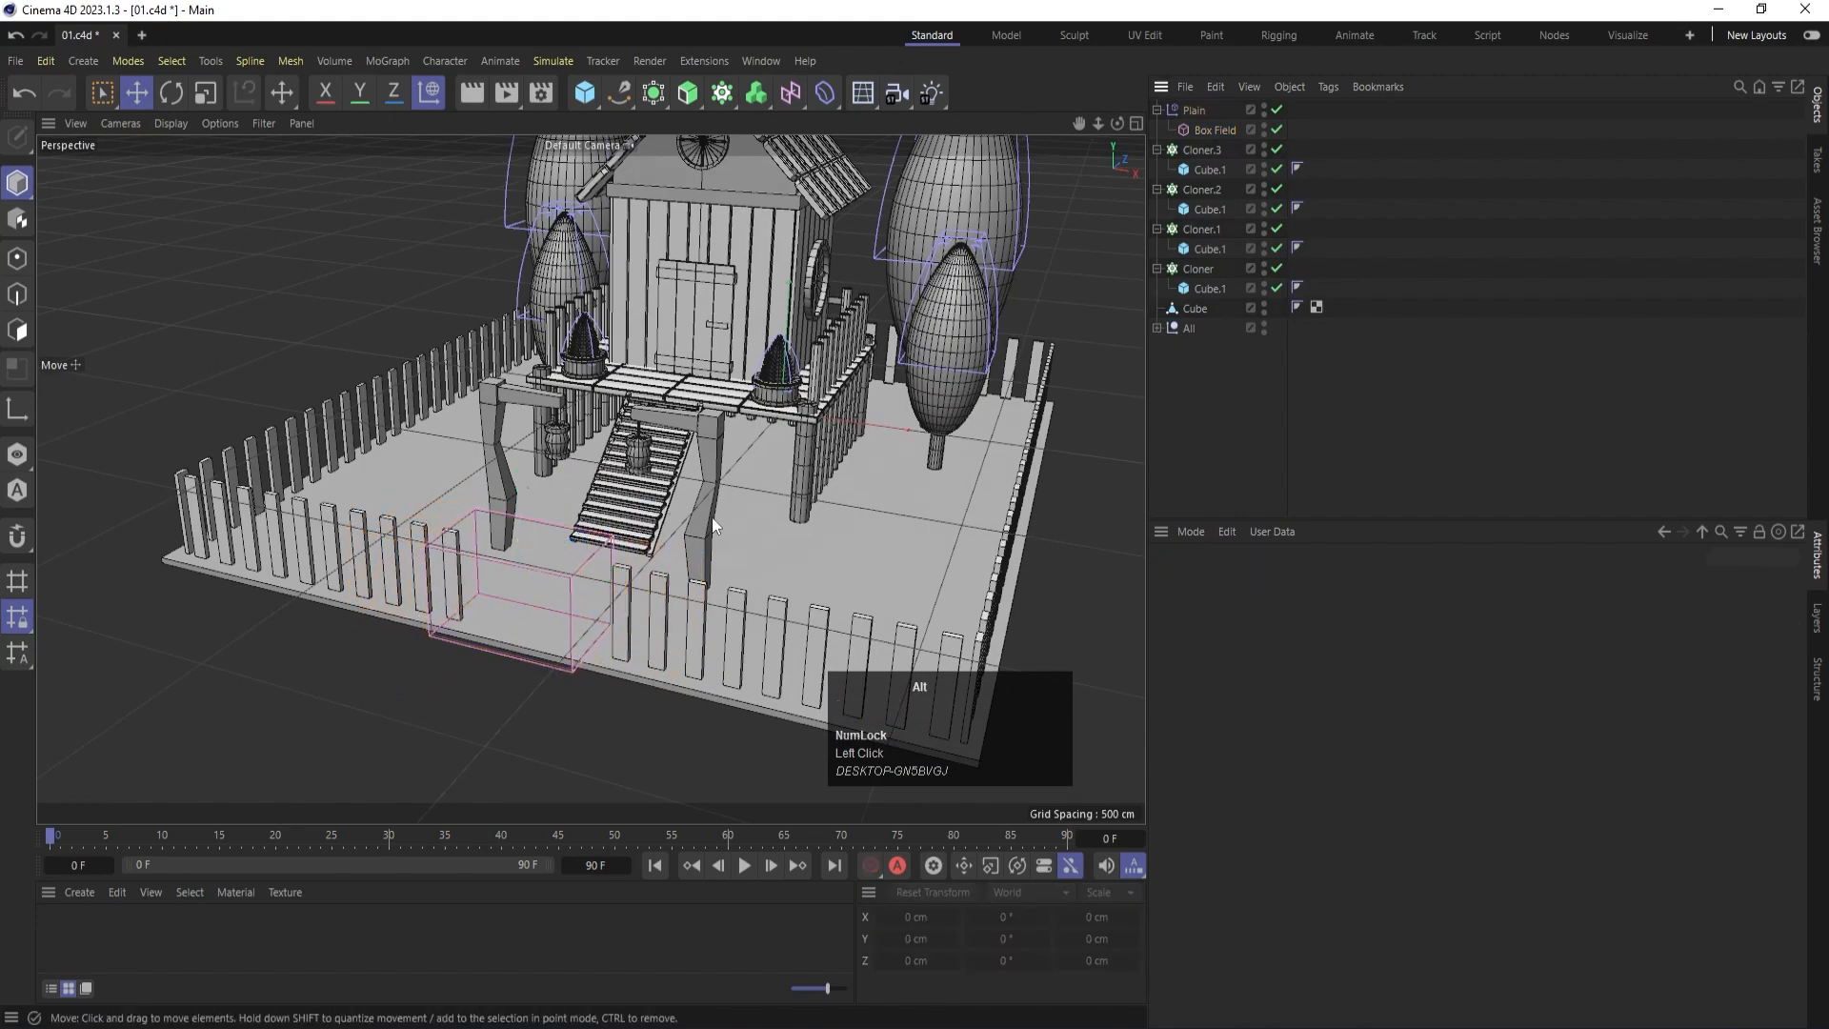
# Collapse the hierarchies of the Plain effector and the four fence Cloners.
pyautogui.moveTo(711, 517)
pyautogui.keyDown('alt'); pyautogui.mouseDown()
pyautogui.moveTo(643, 566)
pyautogui.moveTo(691, 505)
pyautogui.mouseUp(); pyautogui.keyUp('alt')
pyautogui.scroll(-4, 691, 505)
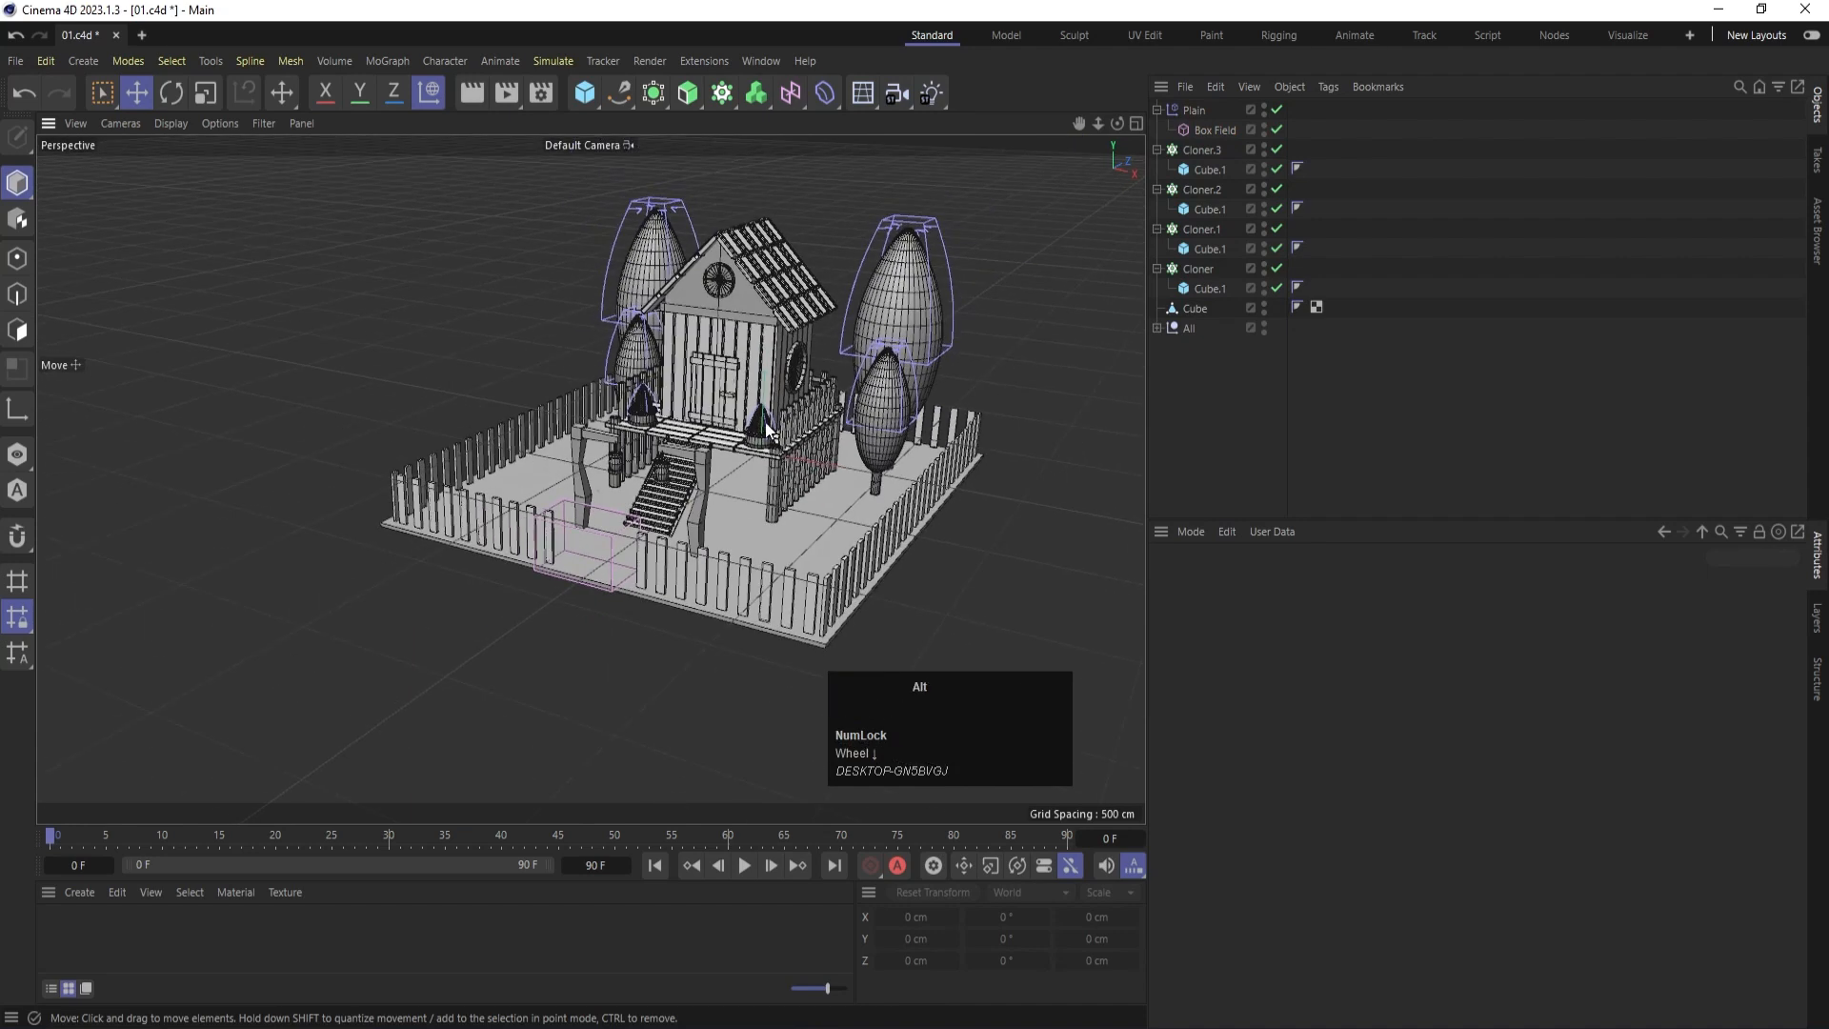
pyautogui.keyDown('alt'); pyautogui.moveTo(768, 425); pyautogui.dragTo(727, 444, button='middle'); pyautogui.keyUp('alt')
pyautogui.scroll(2, 728, 444)
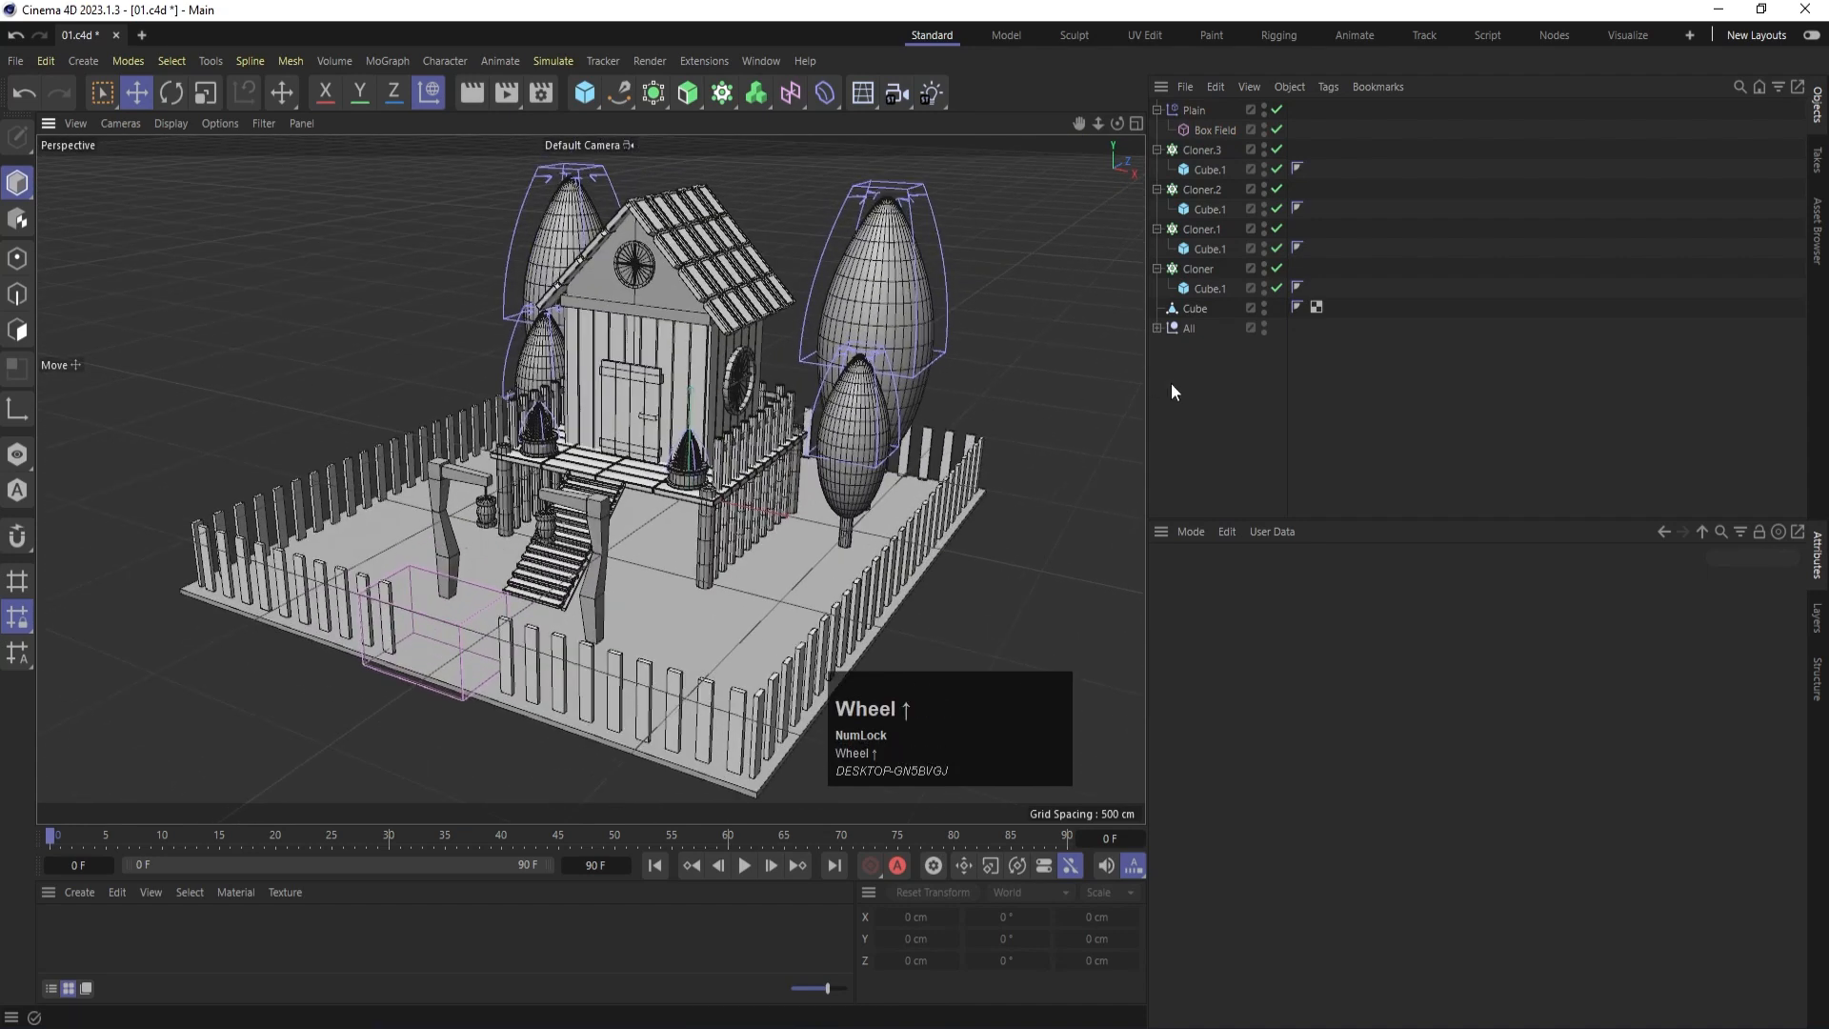
pyautogui.click(1202, 421)
pyautogui.click(1157, 111)
pyautogui.click(1156, 129)
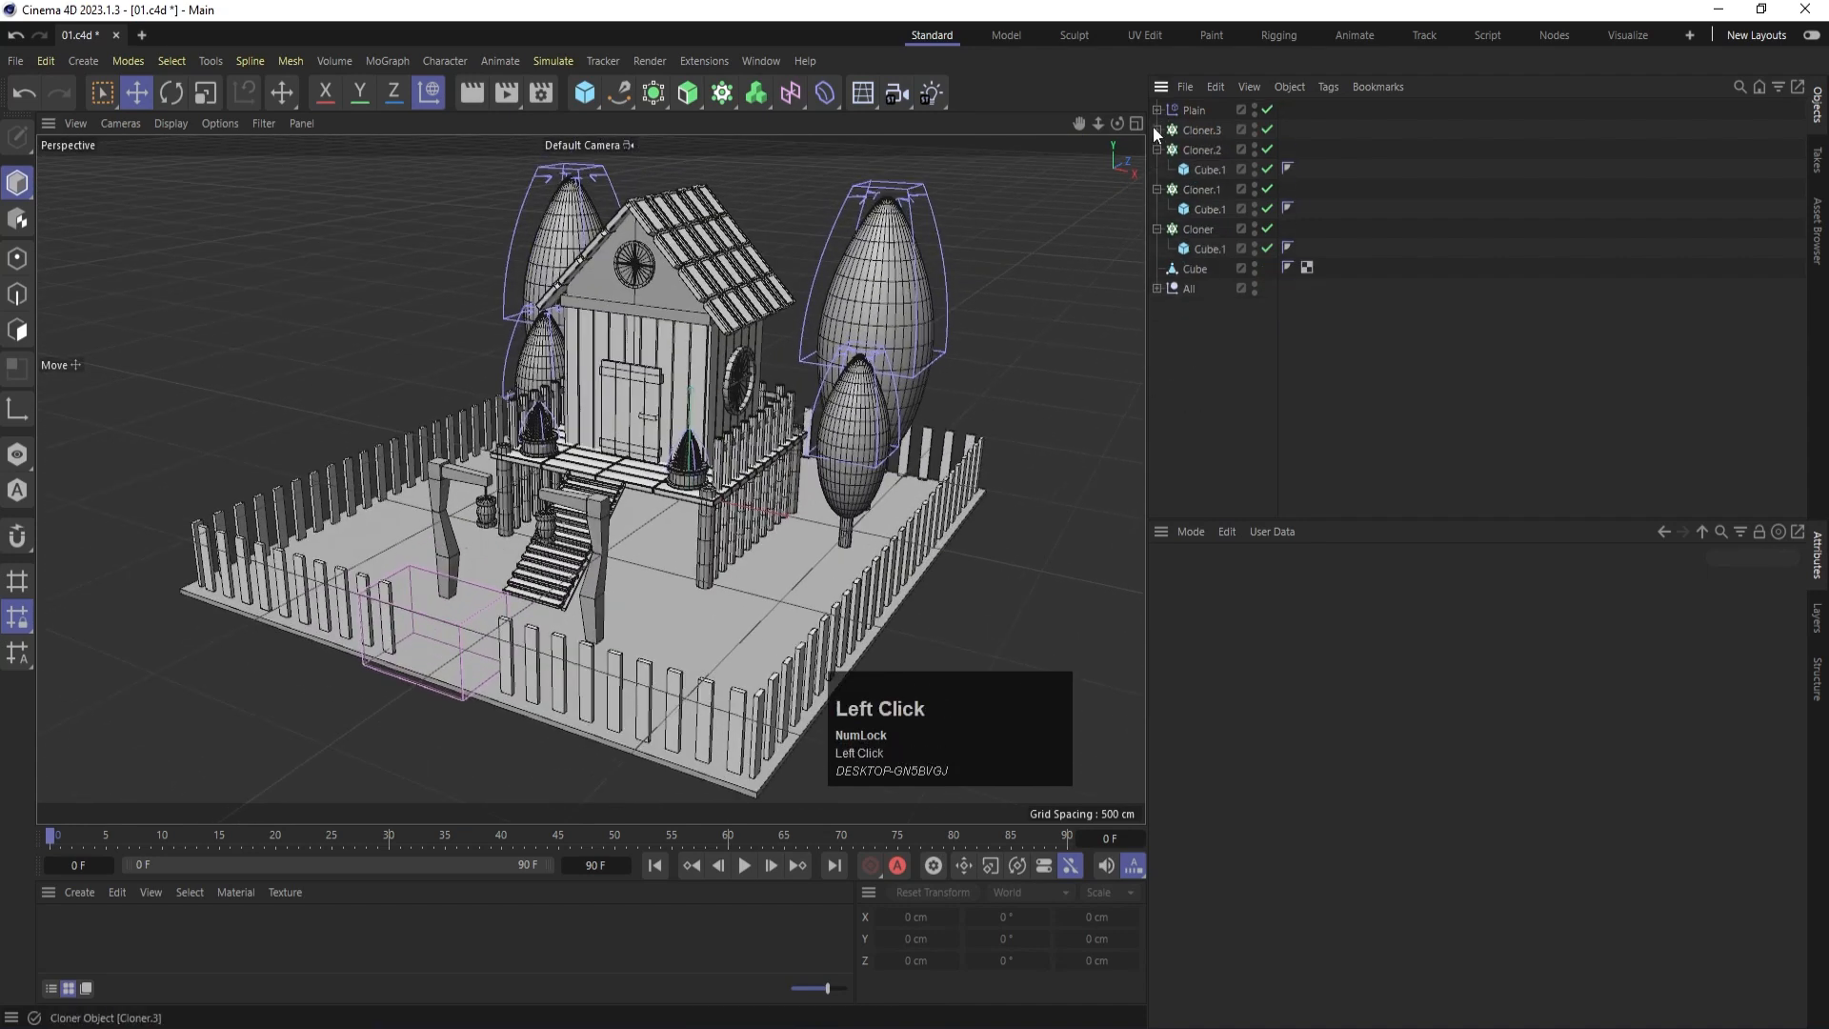
pyautogui.click(1156, 151)
pyautogui.click(1156, 170)
pyautogui.click(1156, 190)
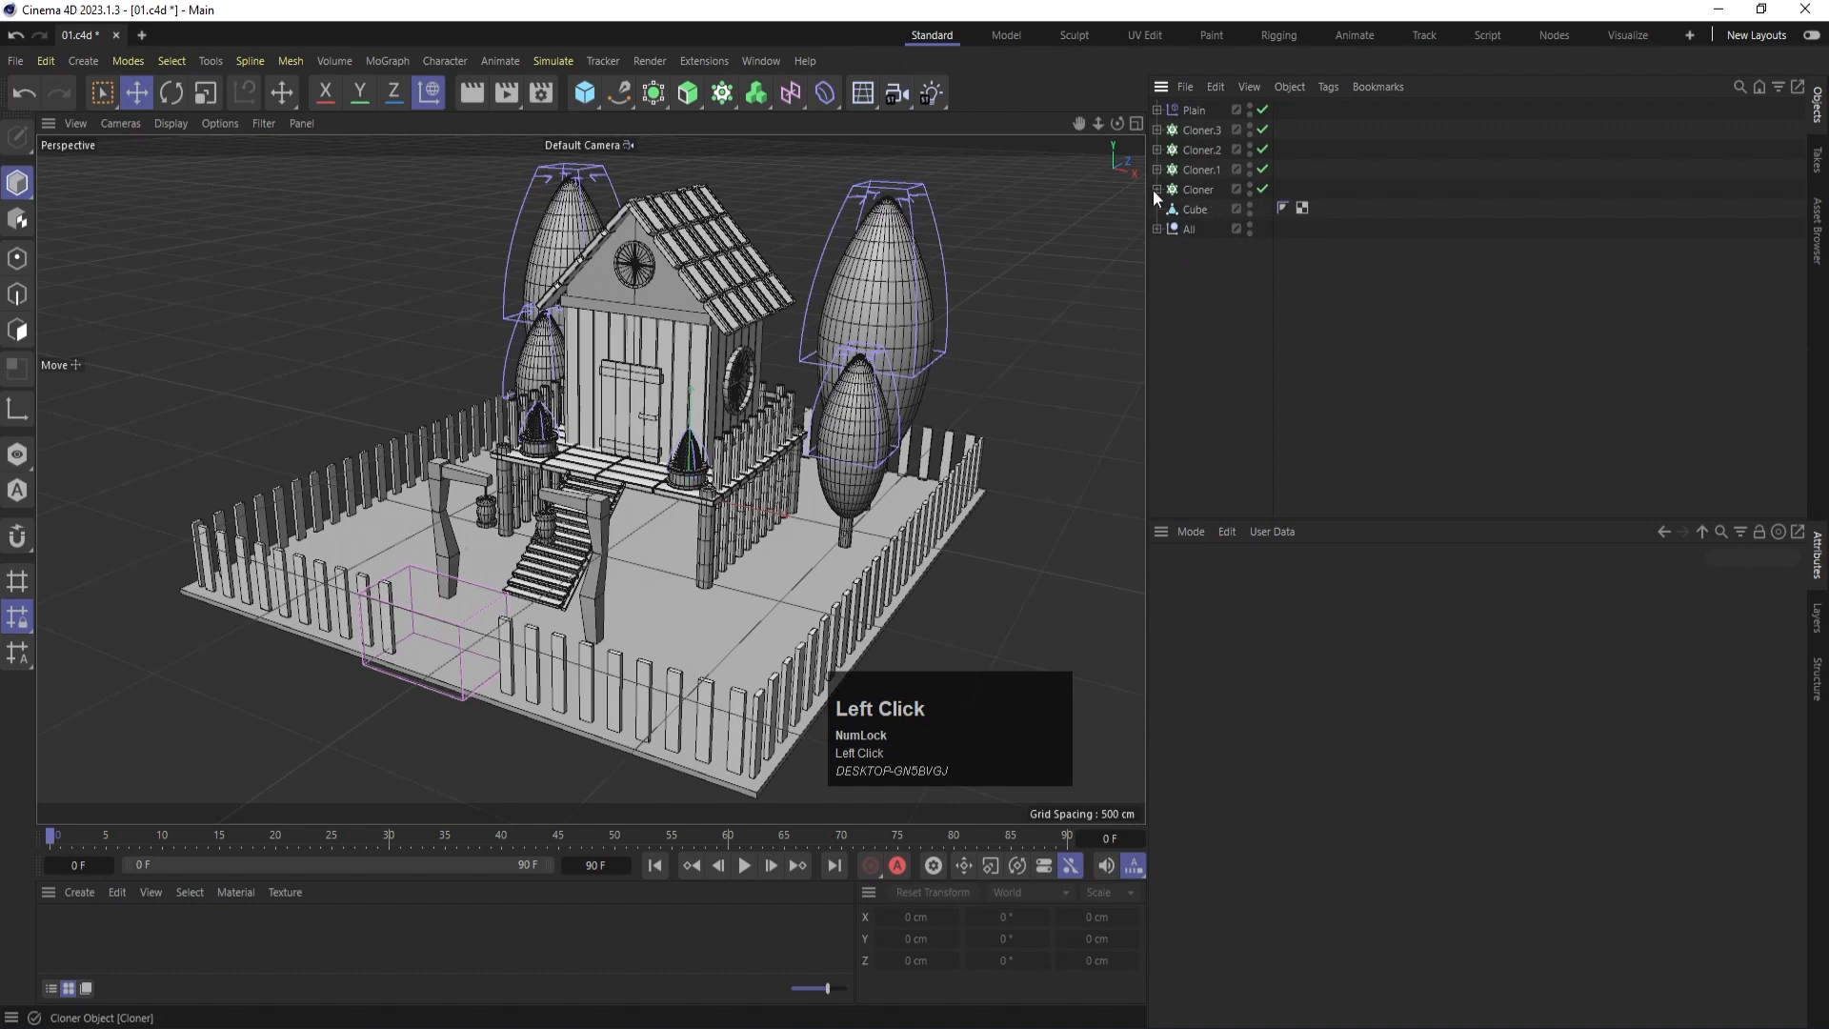
# Group the Plain effector, the four fence Cloners and the slab Cube under a null named Ground.
pyautogui.keyDown('shift'); pyautogui.click(1190, 110); pyautogui.keyUp('shift')
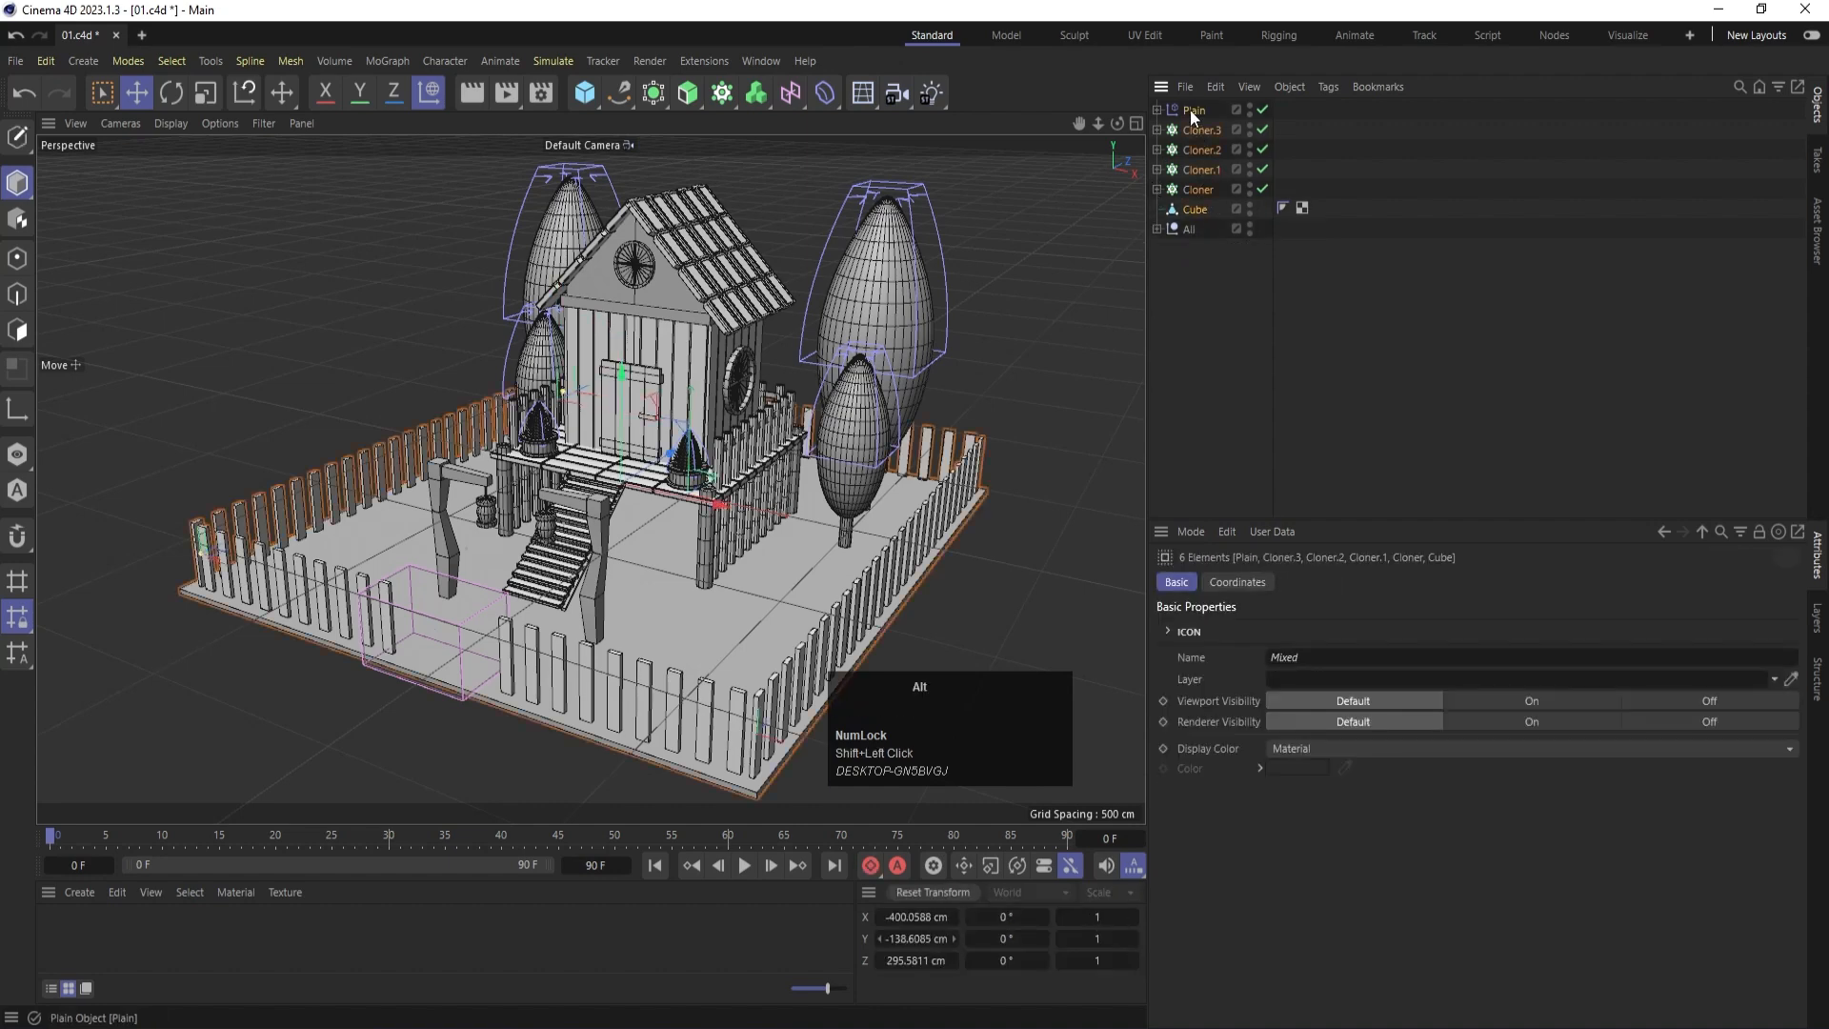
pyautogui.hotkey('alt', 'g')
pyautogui.doubleClick(1191, 111)
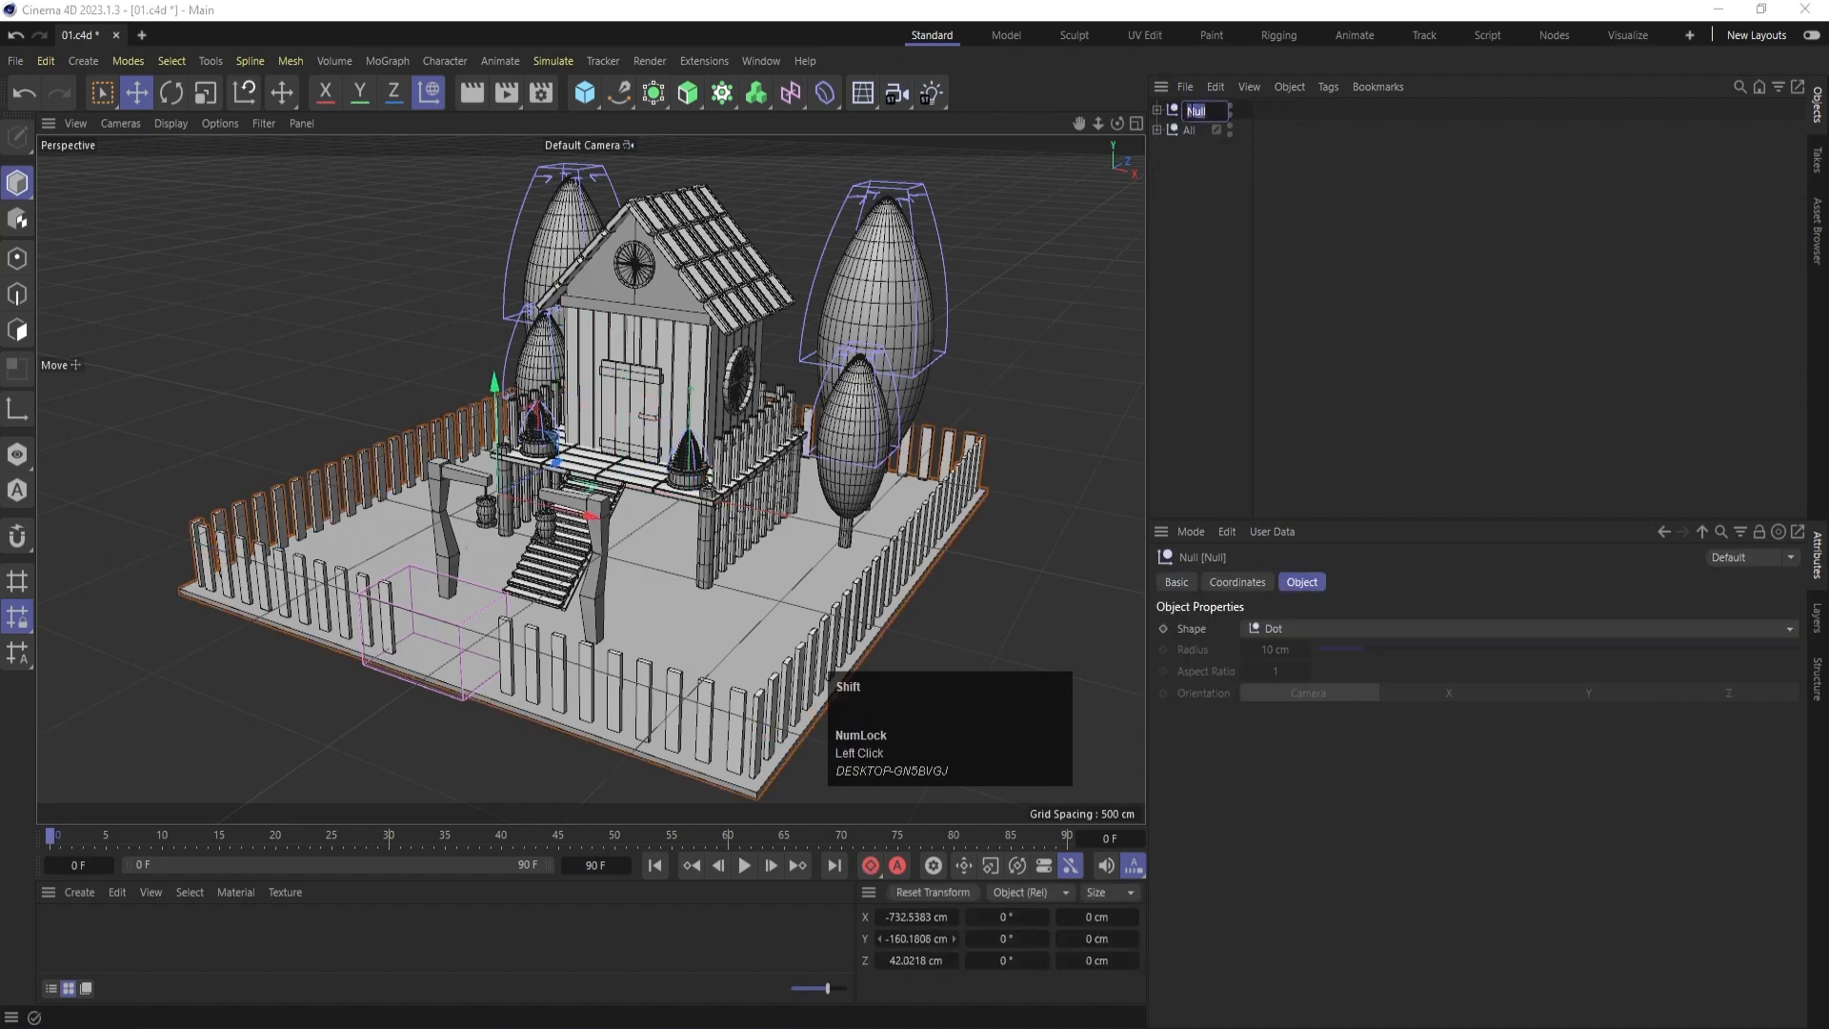
pyautogui.write('Ground')
pyautogui.press('Return')
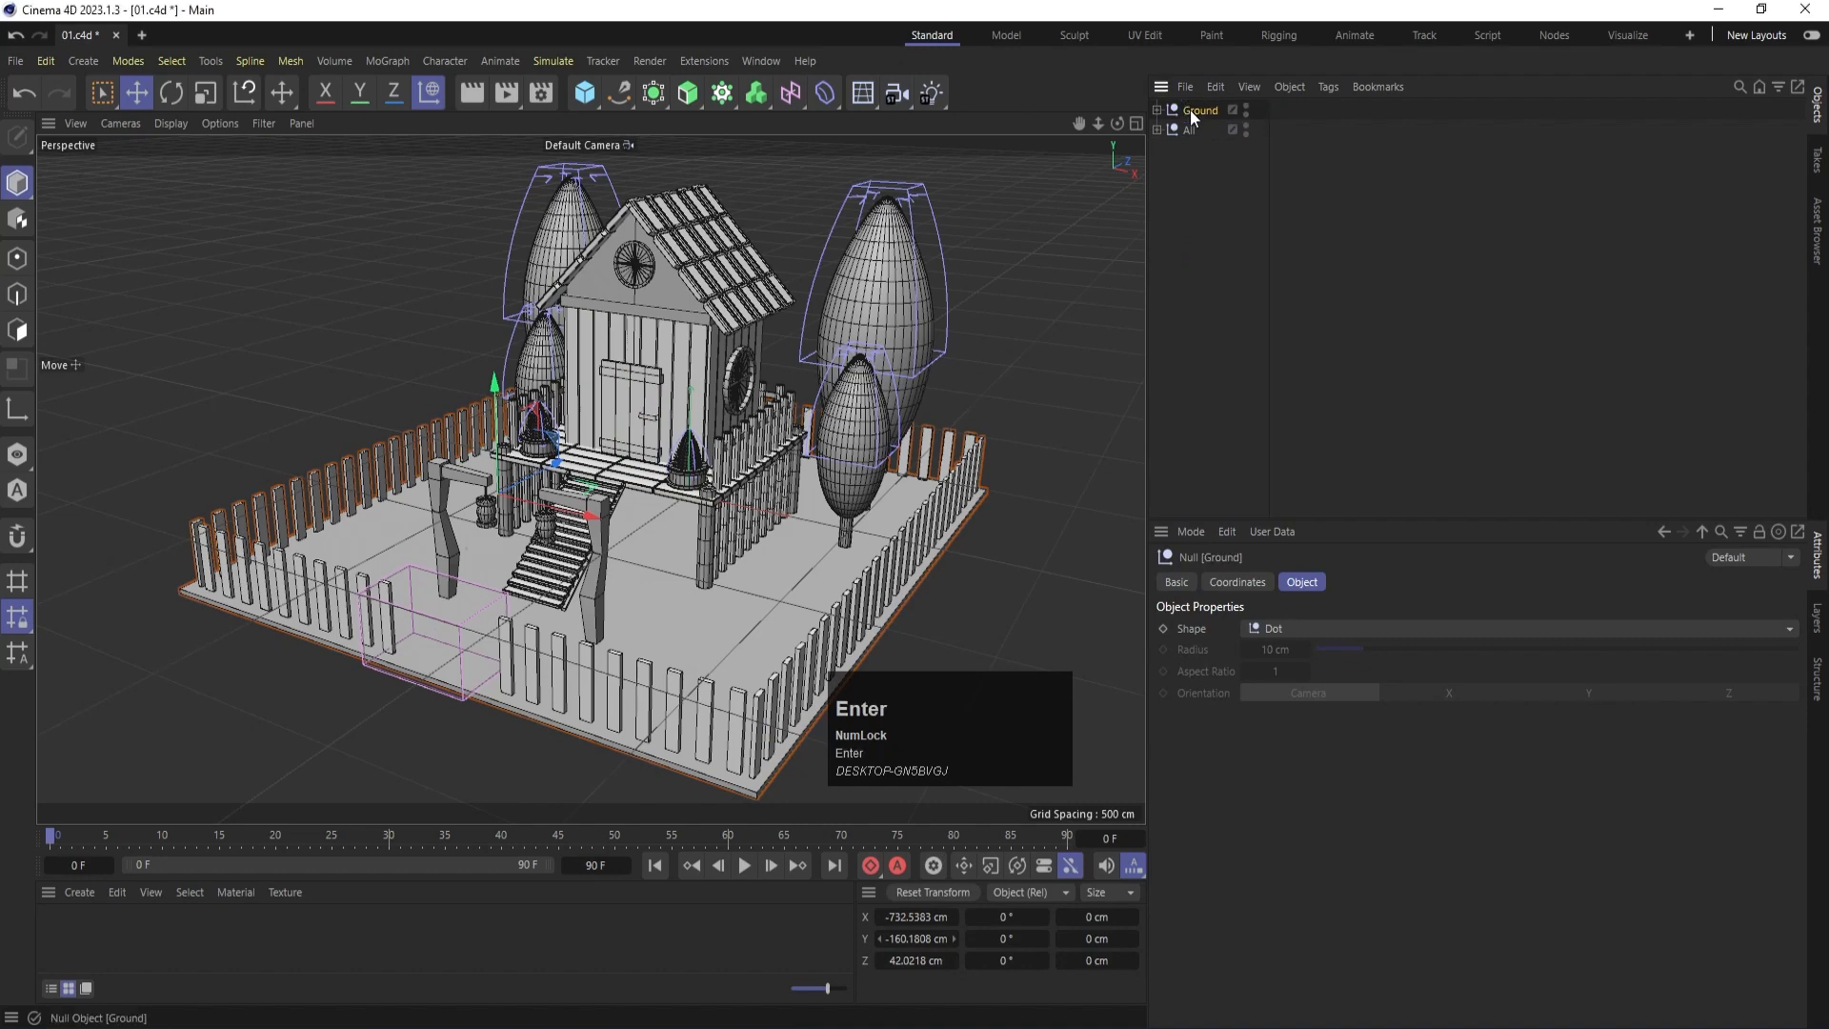
# Nest the Ground group inside the All null and clear the selection.
pyautogui.click(1190, 111)
pyautogui.moveTo(1194, 124); pyautogui.dragTo(1198, 128)
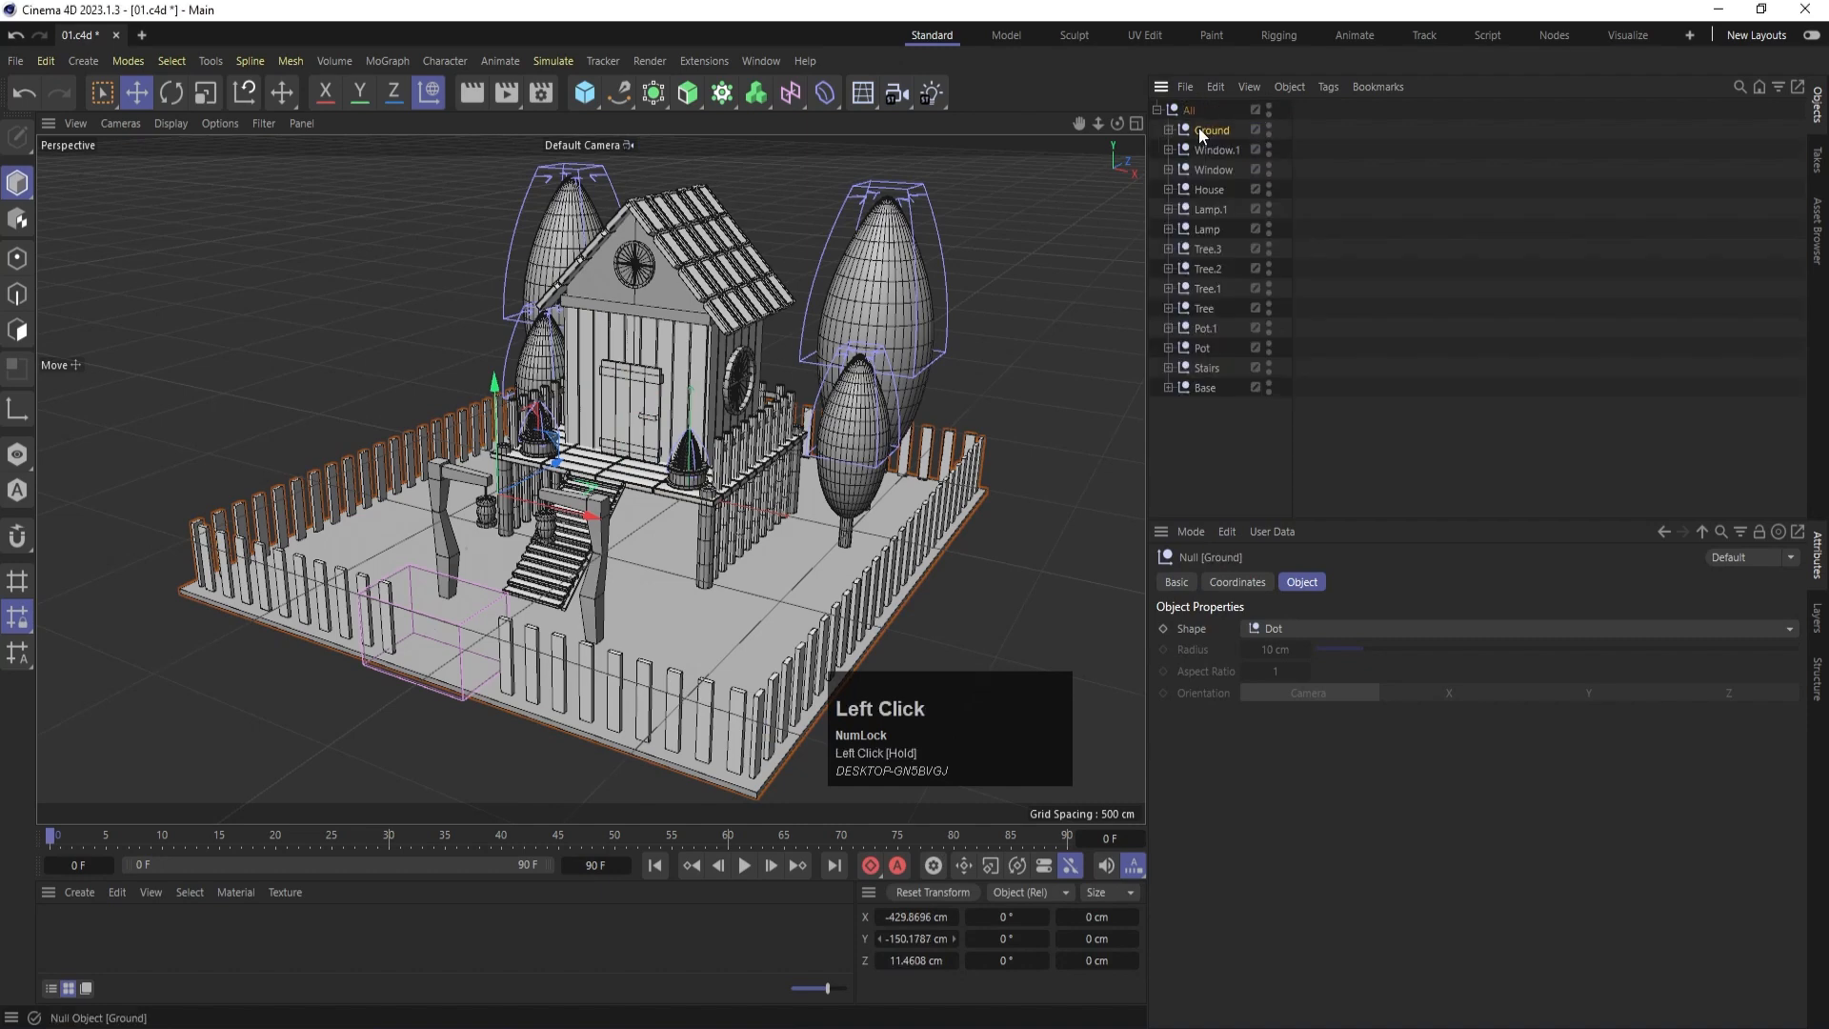
pyautogui.click(1209, 420)
pyautogui.scroll(-2, 590, 493)
pyautogui.keyDown('alt'); pyautogui.moveTo(590, 494); pyautogui.dragTo(681, 562); pyautogui.keyUp('alt')
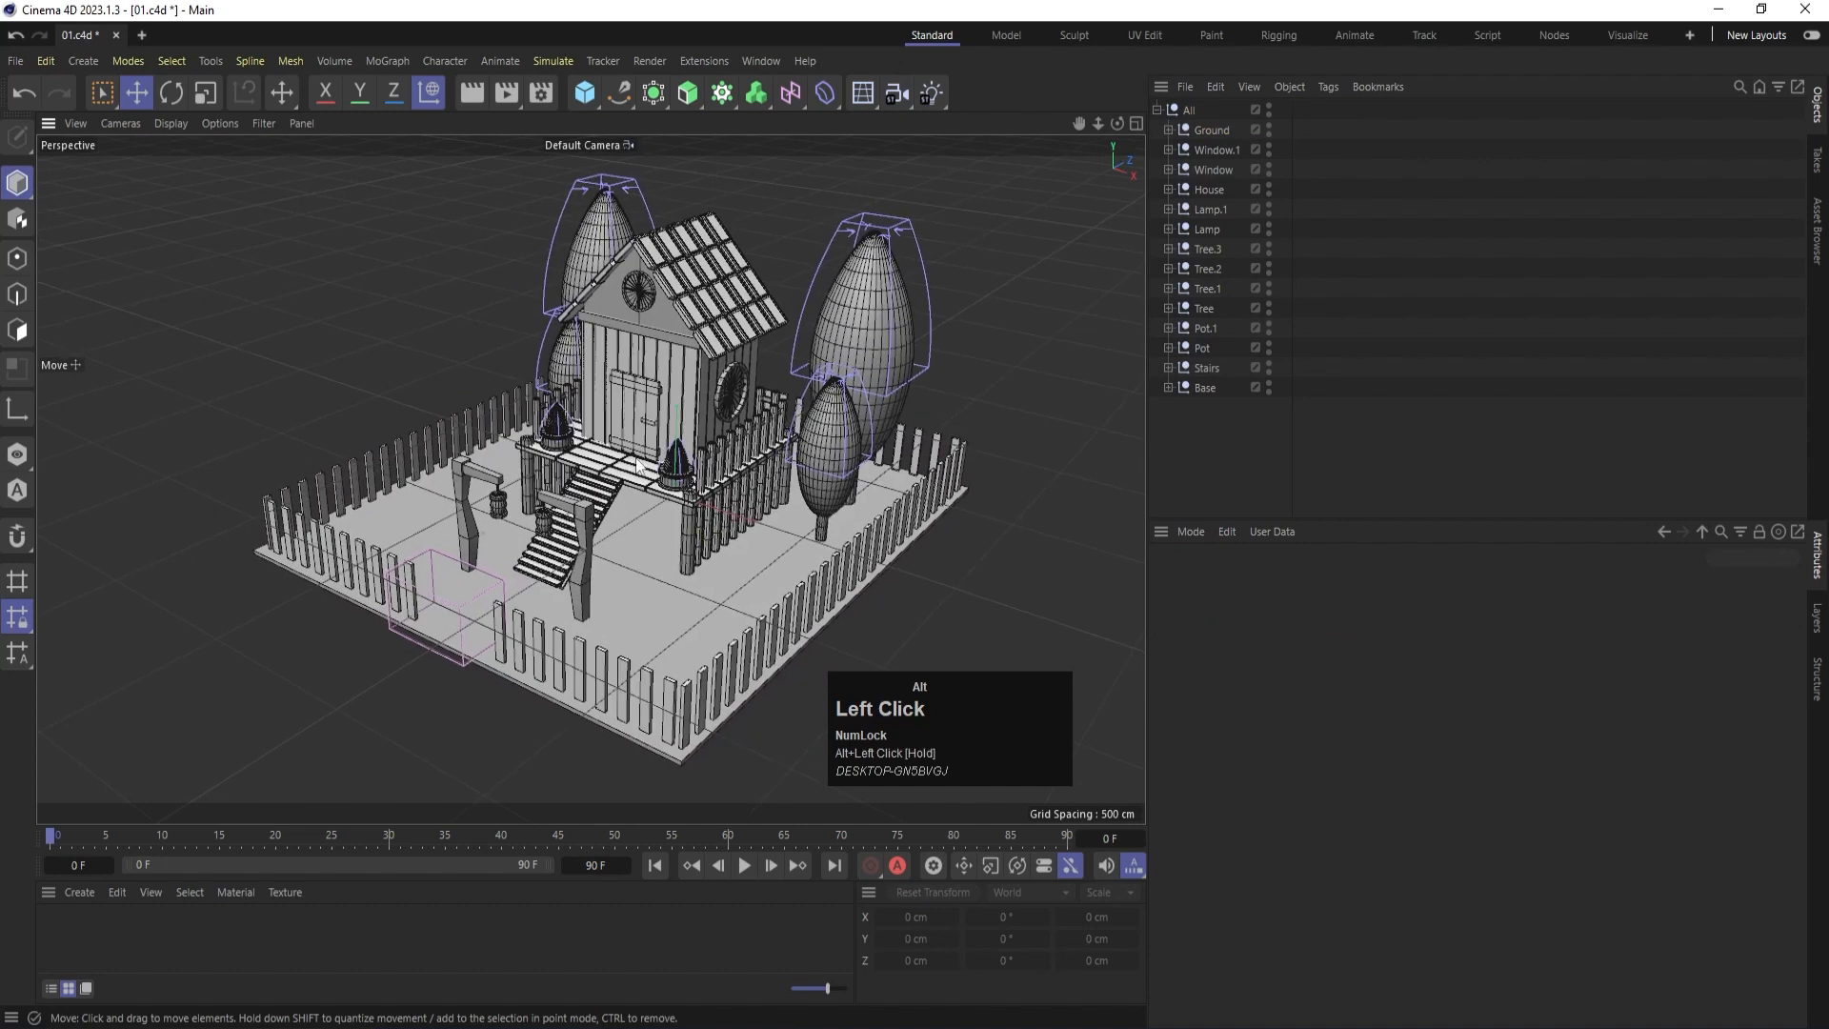
# Add a Plane and lower it to the base of the ground slab, at about -286 cm in Y.
pyautogui.click(580, 99)
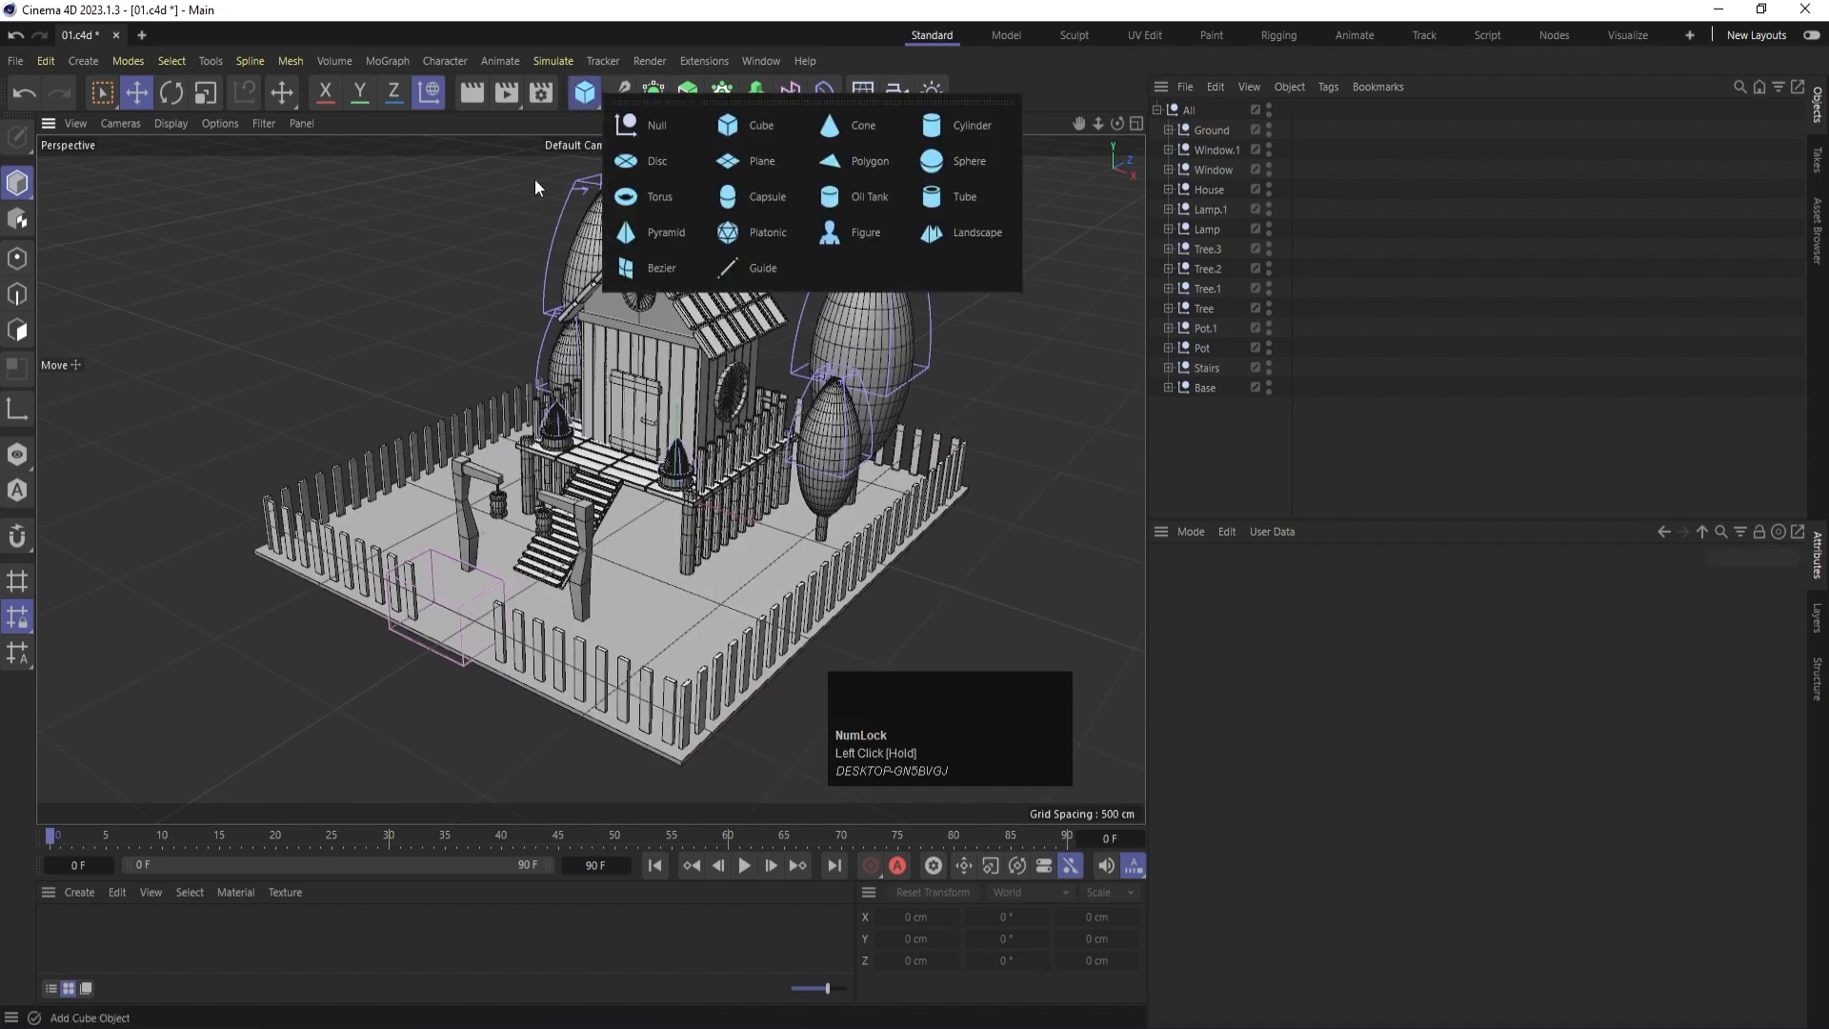
pyautogui.click(728, 164)
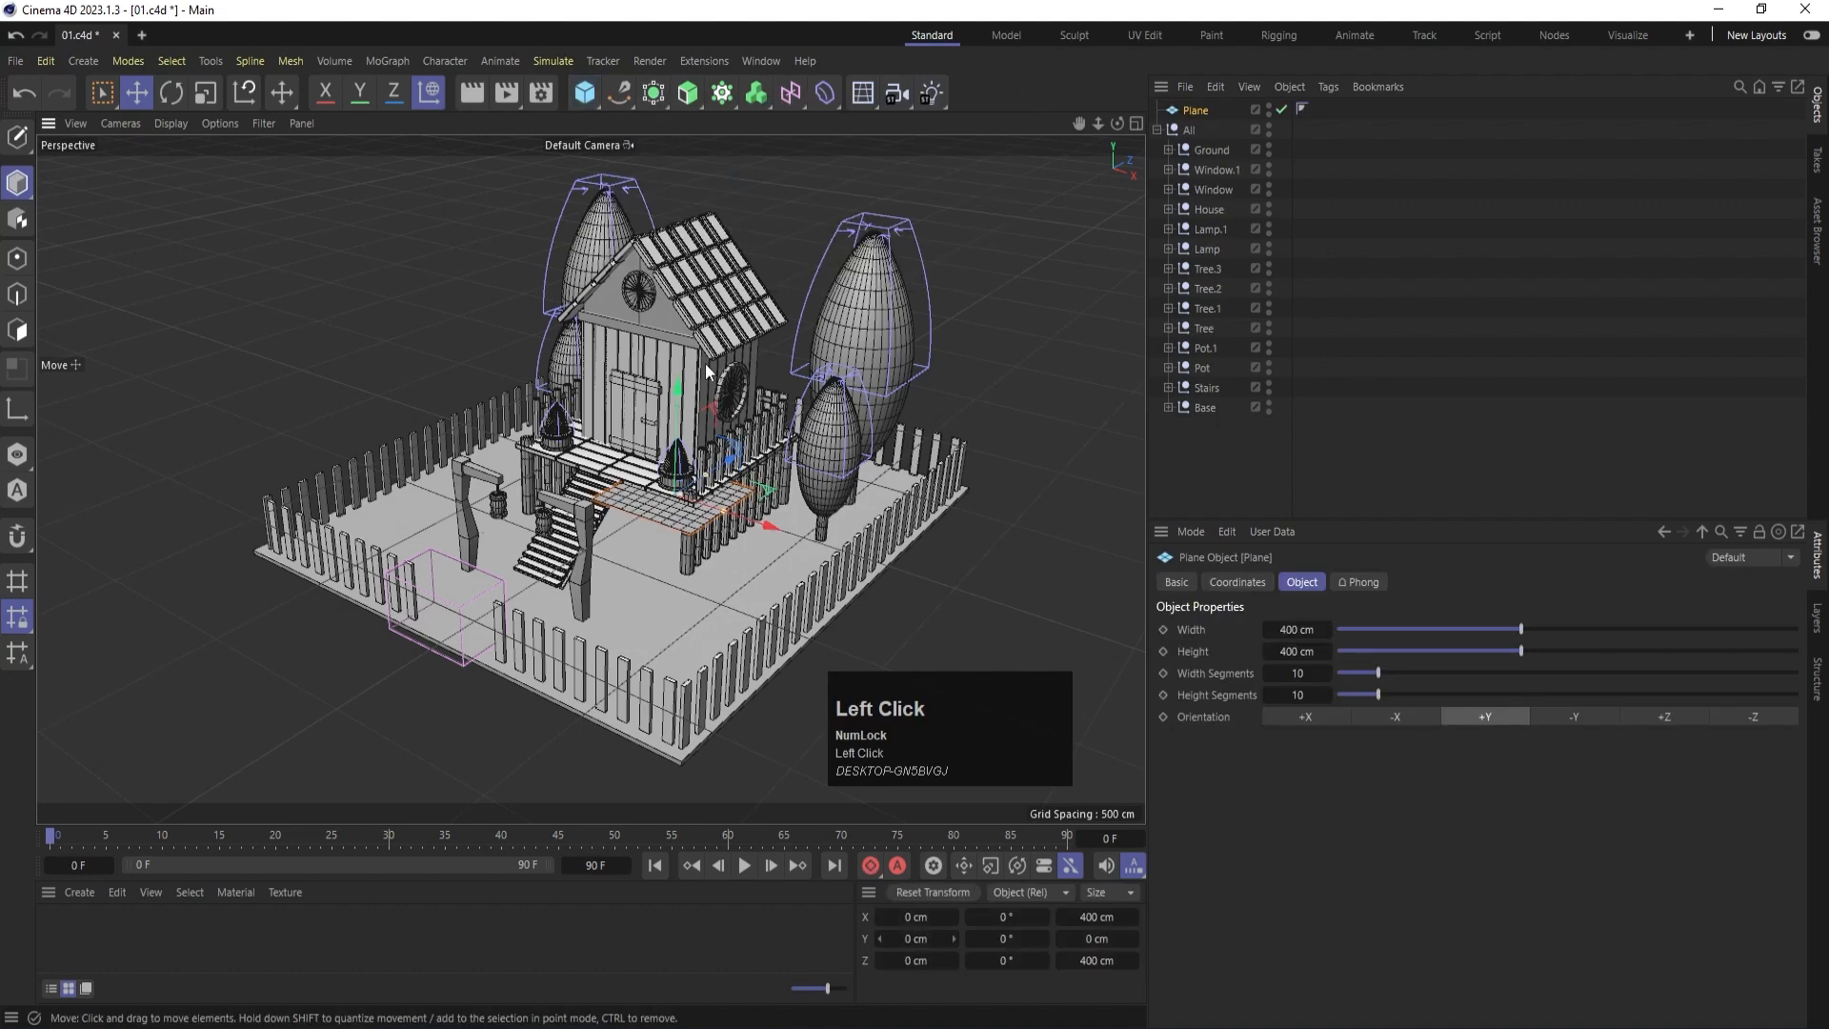
pyautogui.middleClick(705, 379)
pyautogui.middleClick(728, 592)
pyautogui.scroll(-1, 748, 533)
pyautogui.scroll(-8, 762, 530)
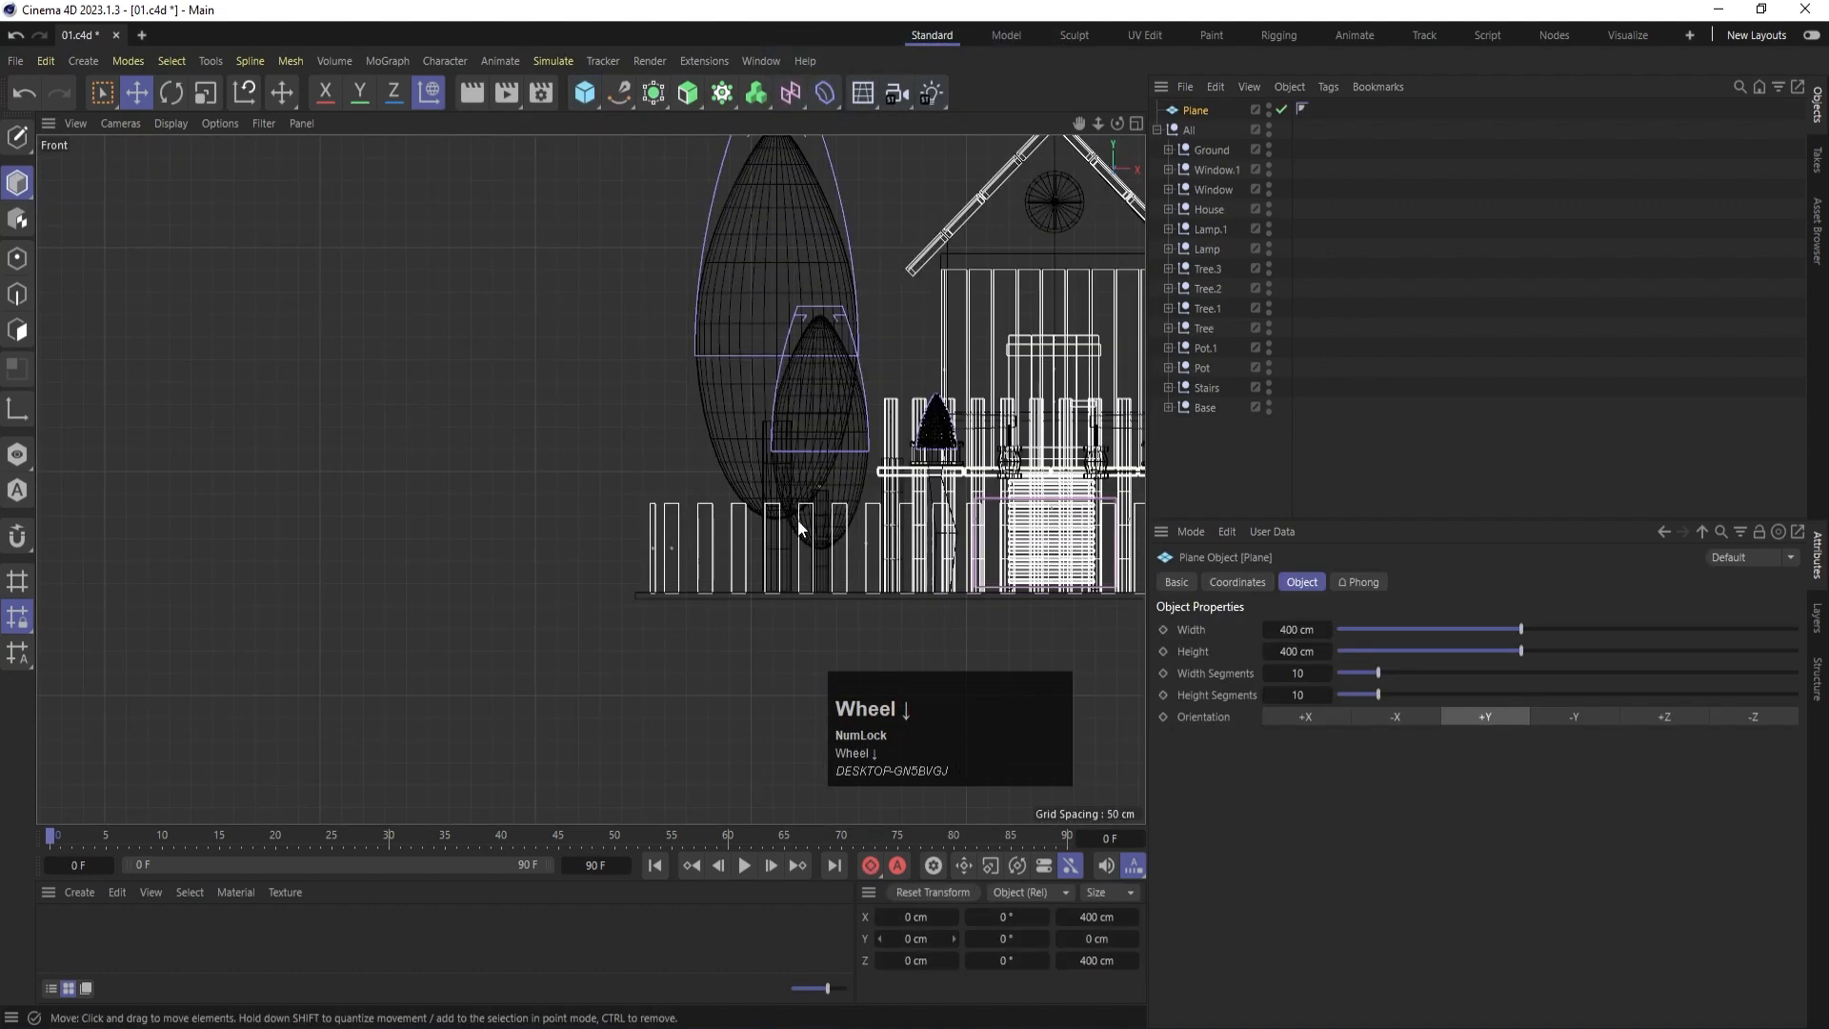
pyautogui.scroll(2, 932, 456)
pyautogui.keyDown('alt'); pyautogui.moveTo(938, 377); pyautogui.dragTo(636, 285, button='middle'); pyautogui.keyUp('alt')
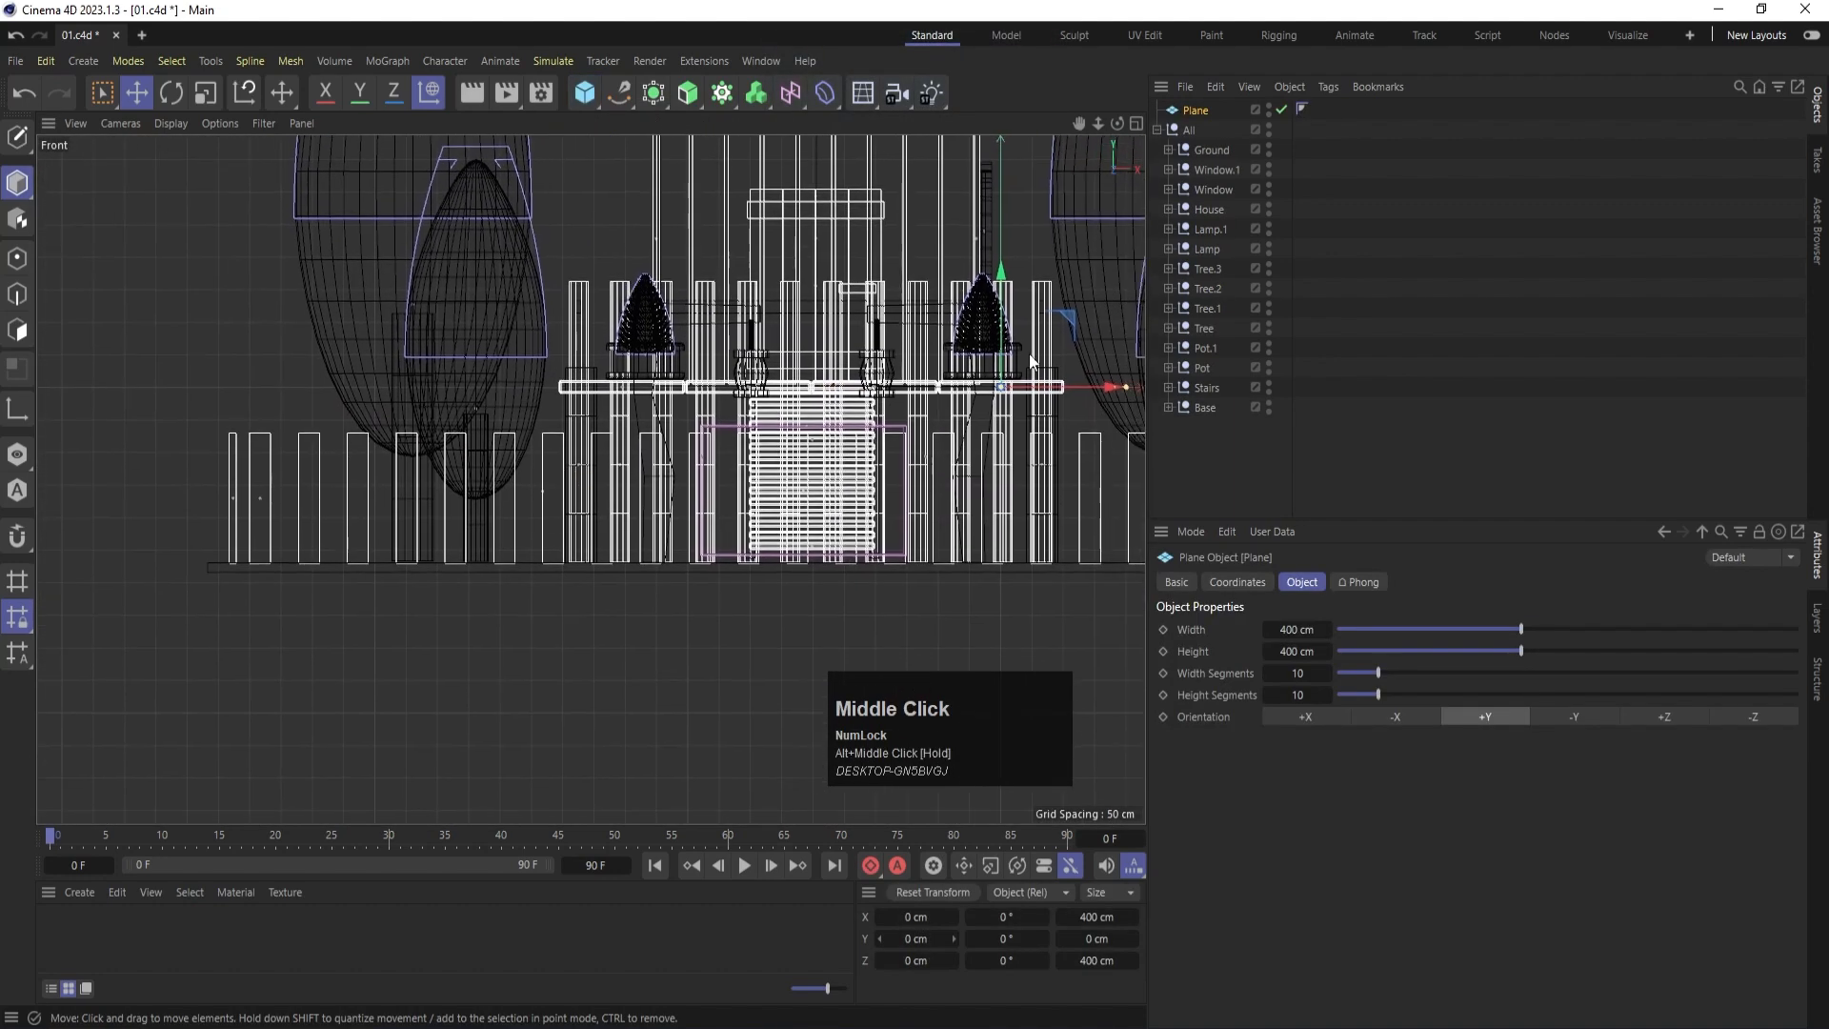
pyautogui.moveTo(1012, 286); pyautogui.dragTo(1038, 465)
# Enlarge the Plane around the scene to about 18089 cm wide and 16120 cm high.
pyautogui.middleClick(991, 381)
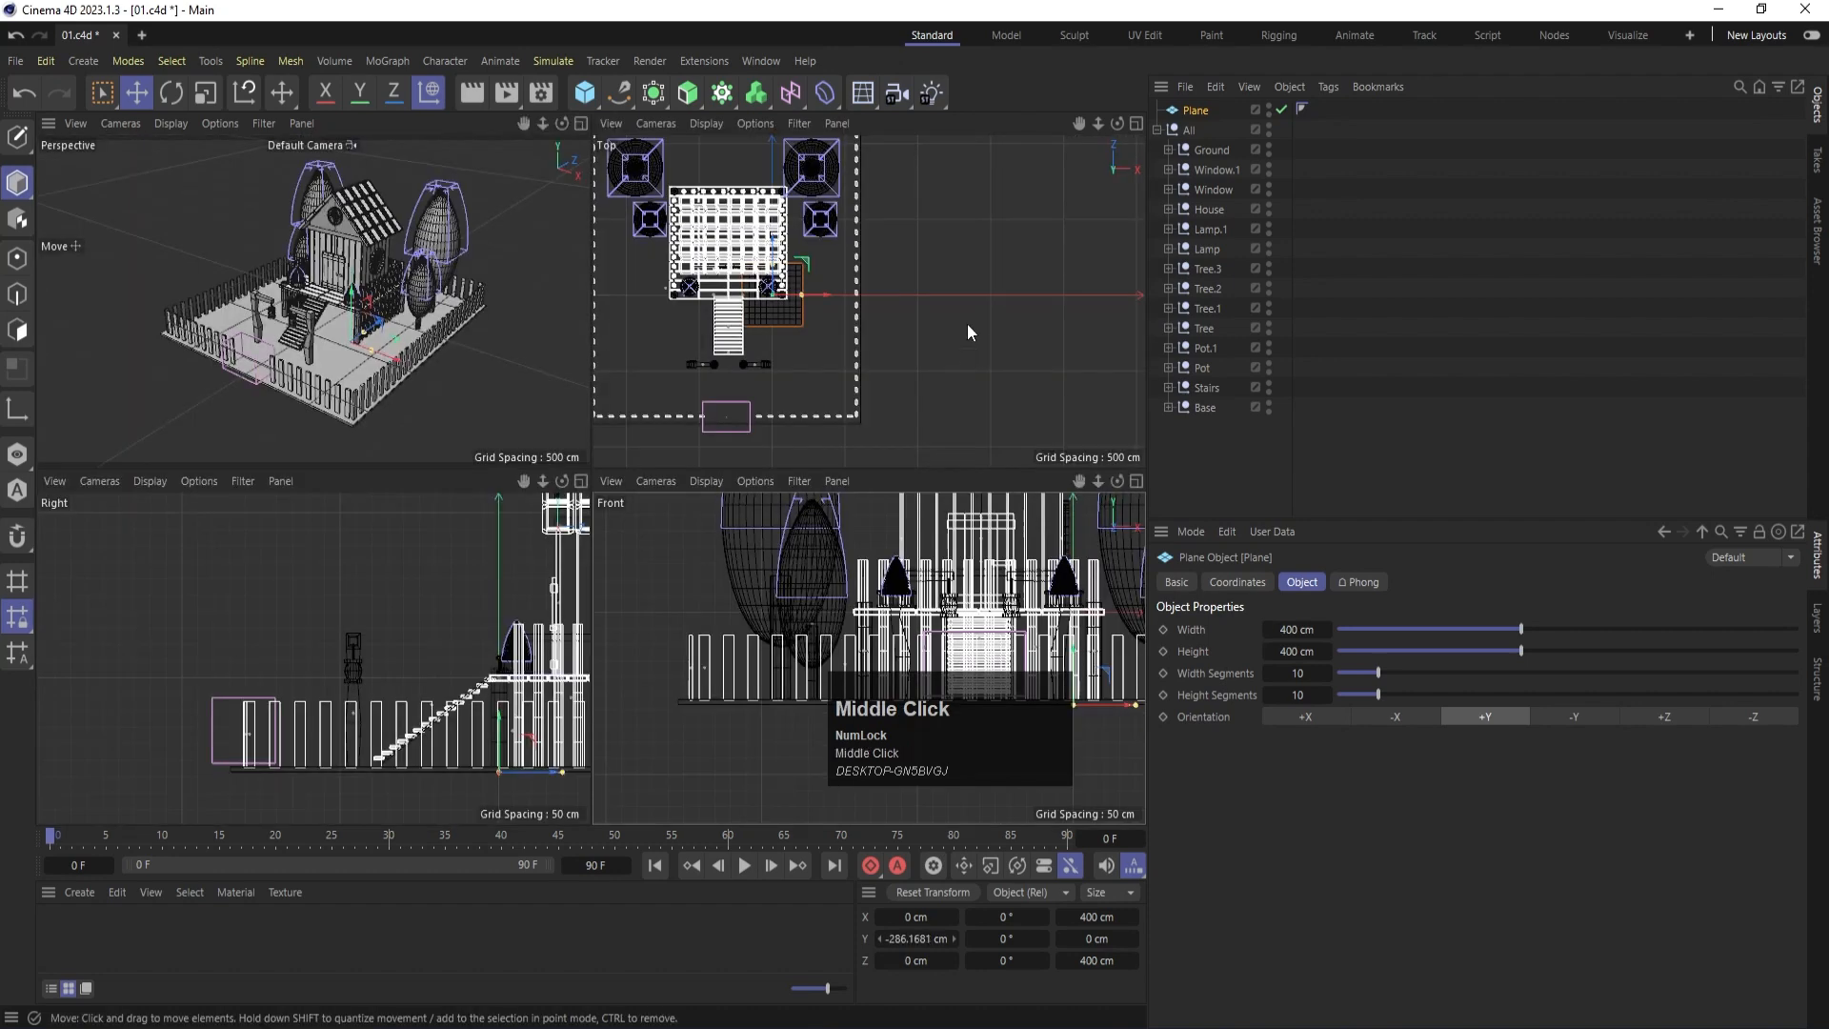
pyautogui.middleClick(967, 323)
pyautogui.scroll(-2, 662, 507)
pyautogui.scroll(-2, 661, 506)
pyautogui.moveTo(615, 497); pyautogui.dragTo(1133, 486)
pyautogui.moveTo(595, 481); pyautogui.dragTo(637, 59)
pyautogui.scroll(-3, 583, 574)
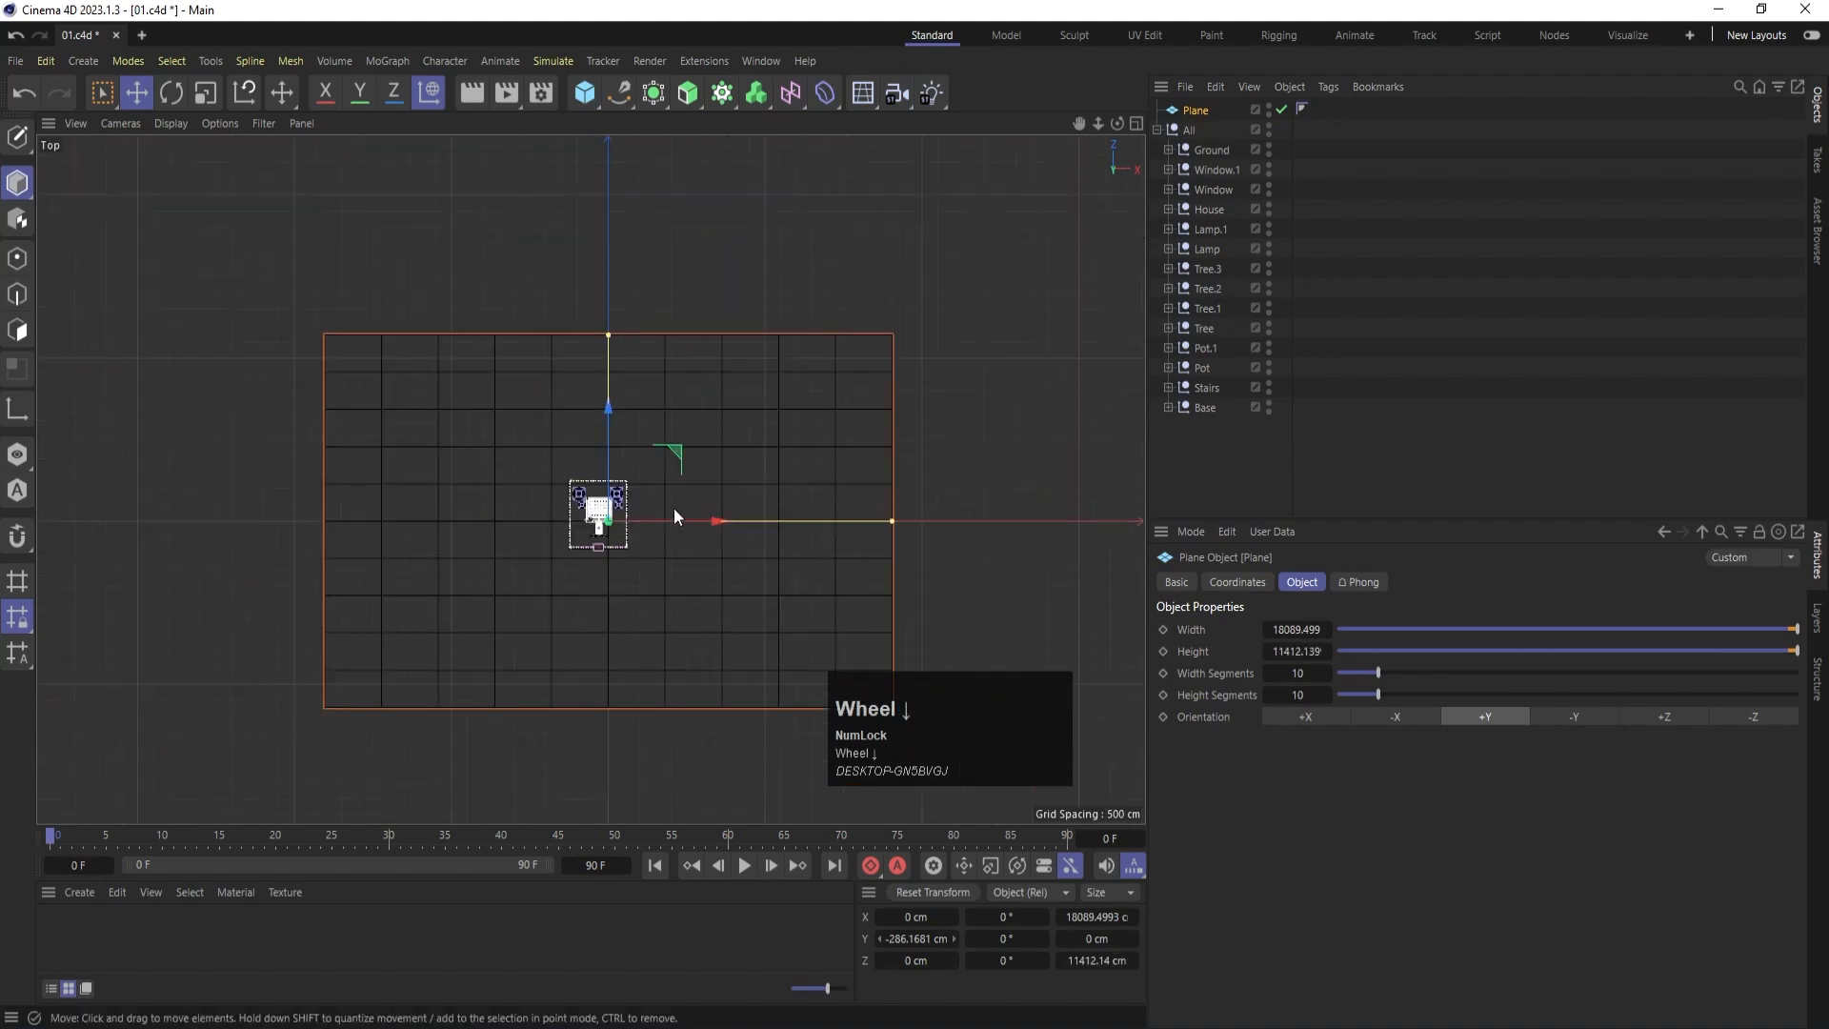
pyautogui.moveTo(609, 335); pyautogui.dragTo(608, 257)
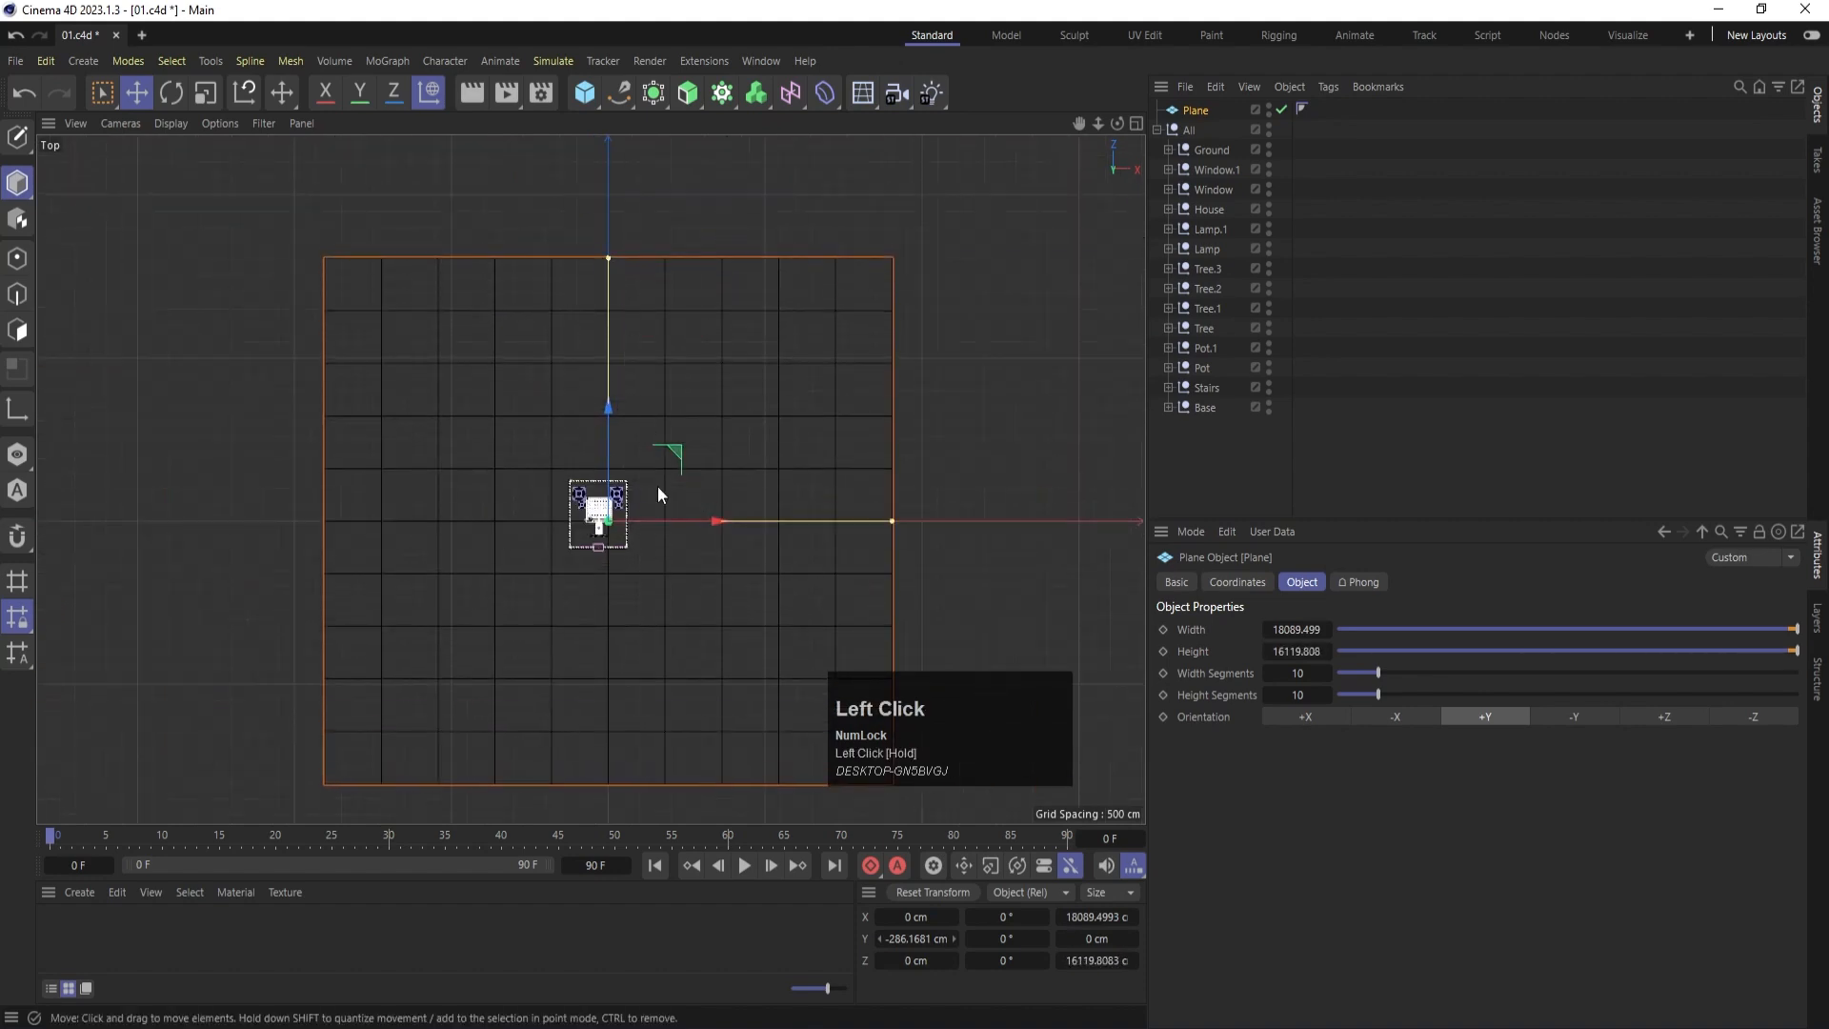
# Shift the Plane along X to about -273 cm and save the scene.
pyautogui.moveTo(704, 522); pyautogui.dragTo(695, 520)
pyautogui.middleClick(695, 521)
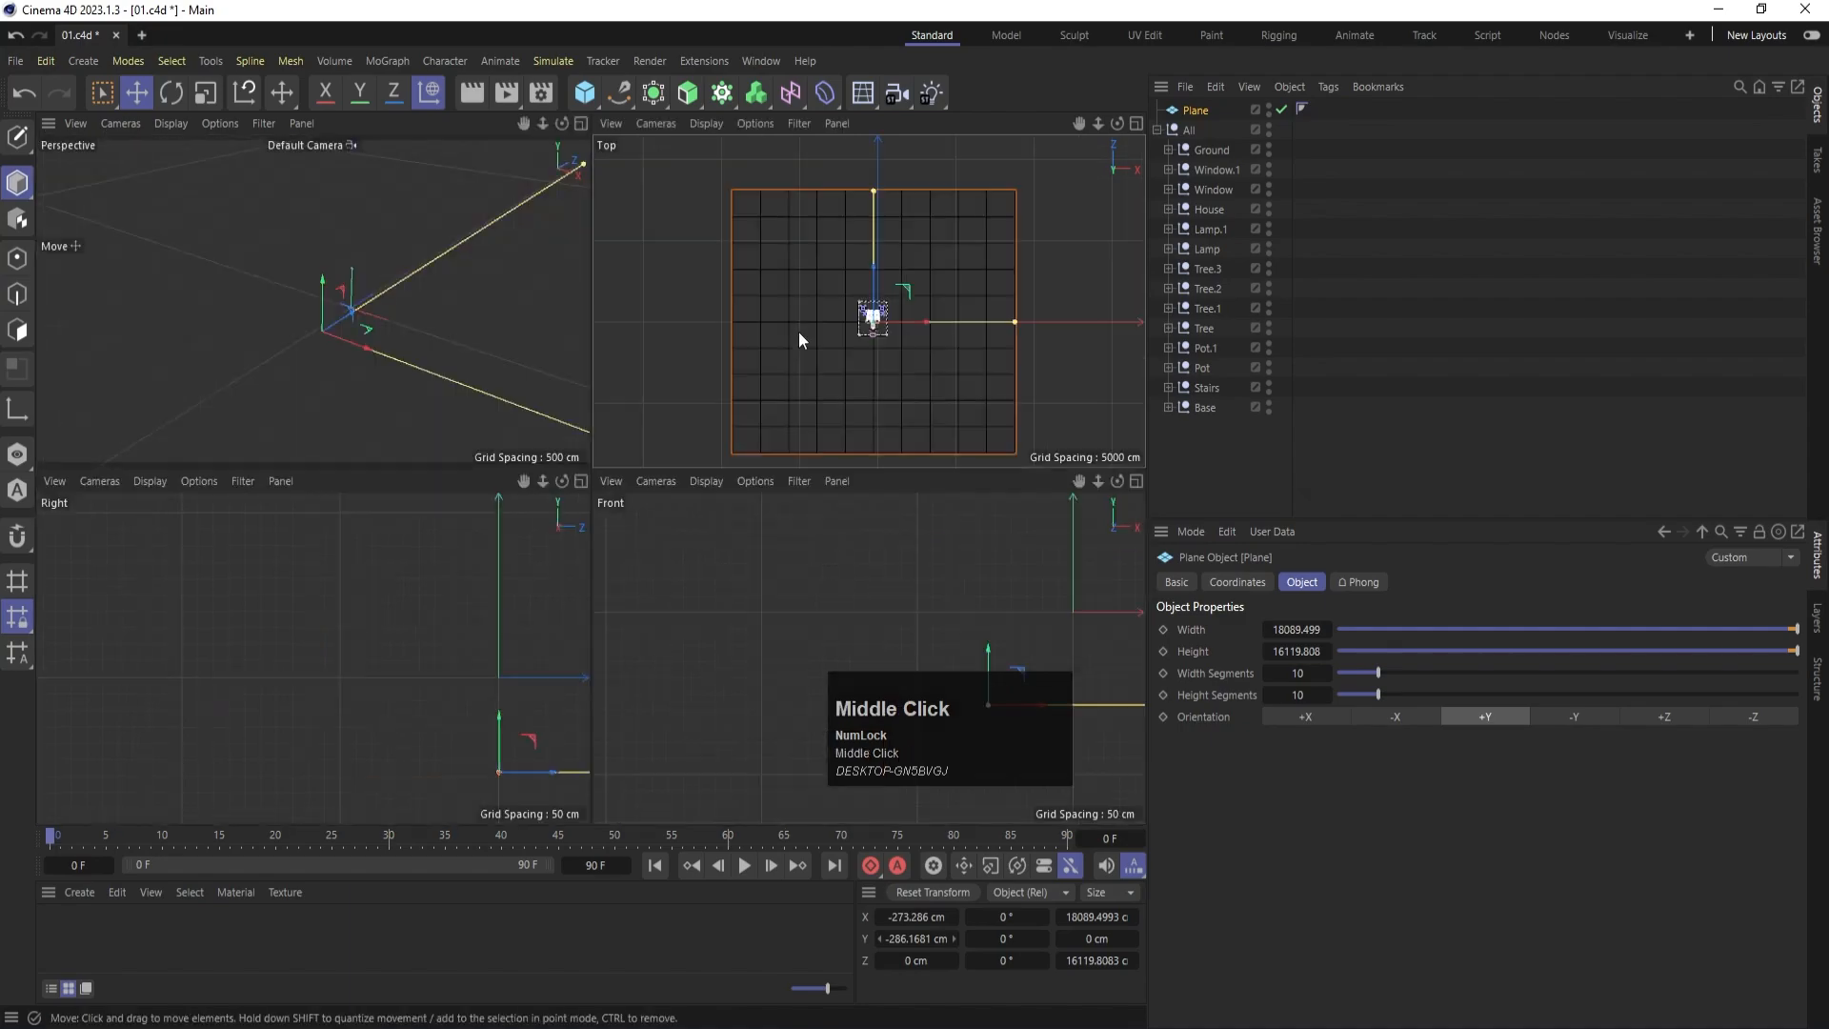
pyautogui.middleClick(90, 368)
pyautogui.scroll(3, 638, 597)
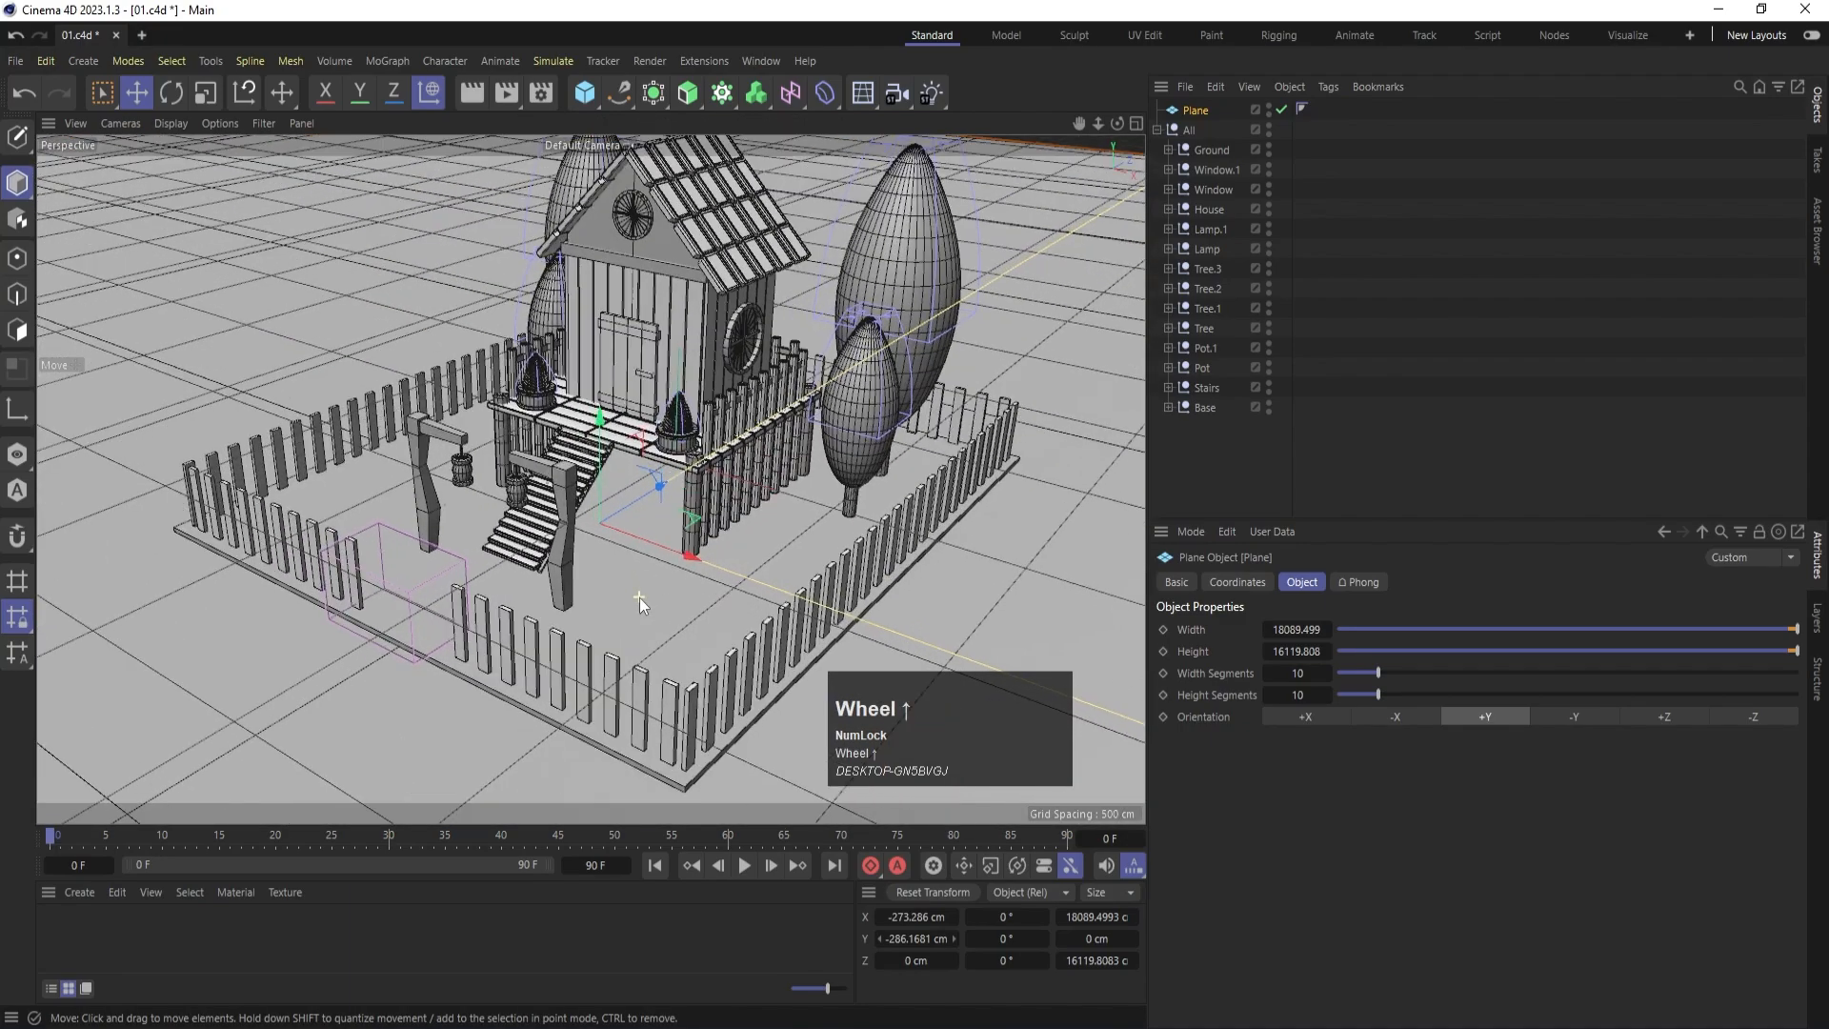
pyautogui.keyDown('alt'); pyautogui.moveTo(638, 598); pyautogui.dragTo(581, 589); pyautogui.keyUp('alt')
pyautogui.hotkey('ctrl', 's')
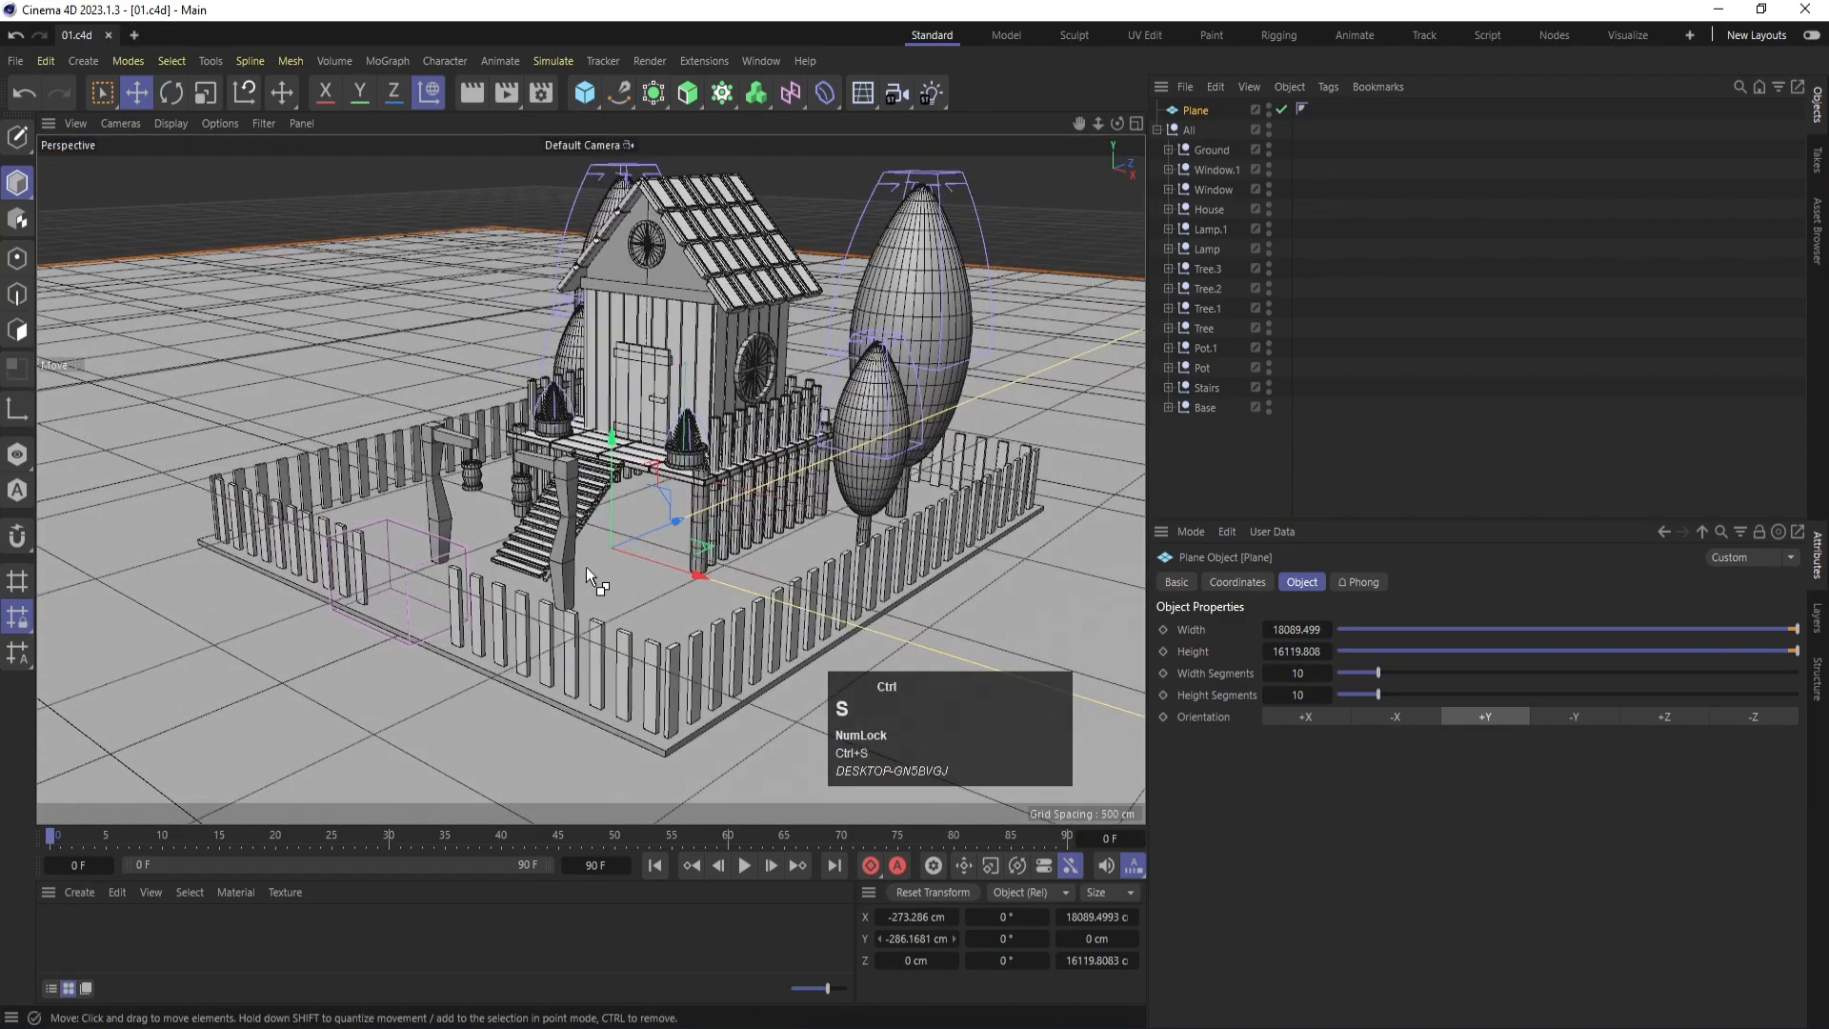
# Select the ground slab Cube, reveal it inside the Ground group and switch to polygon mode.
pyautogui.moveTo(615, 488)
pyautogui.keyDown('alt'); pyautogui.mouseDown()
pyautogui.moveTo(614, 528)
pyautogui.moveTo(615, 512)
pyautogui.mouseUp(); pyautogui.keyUp('alt')
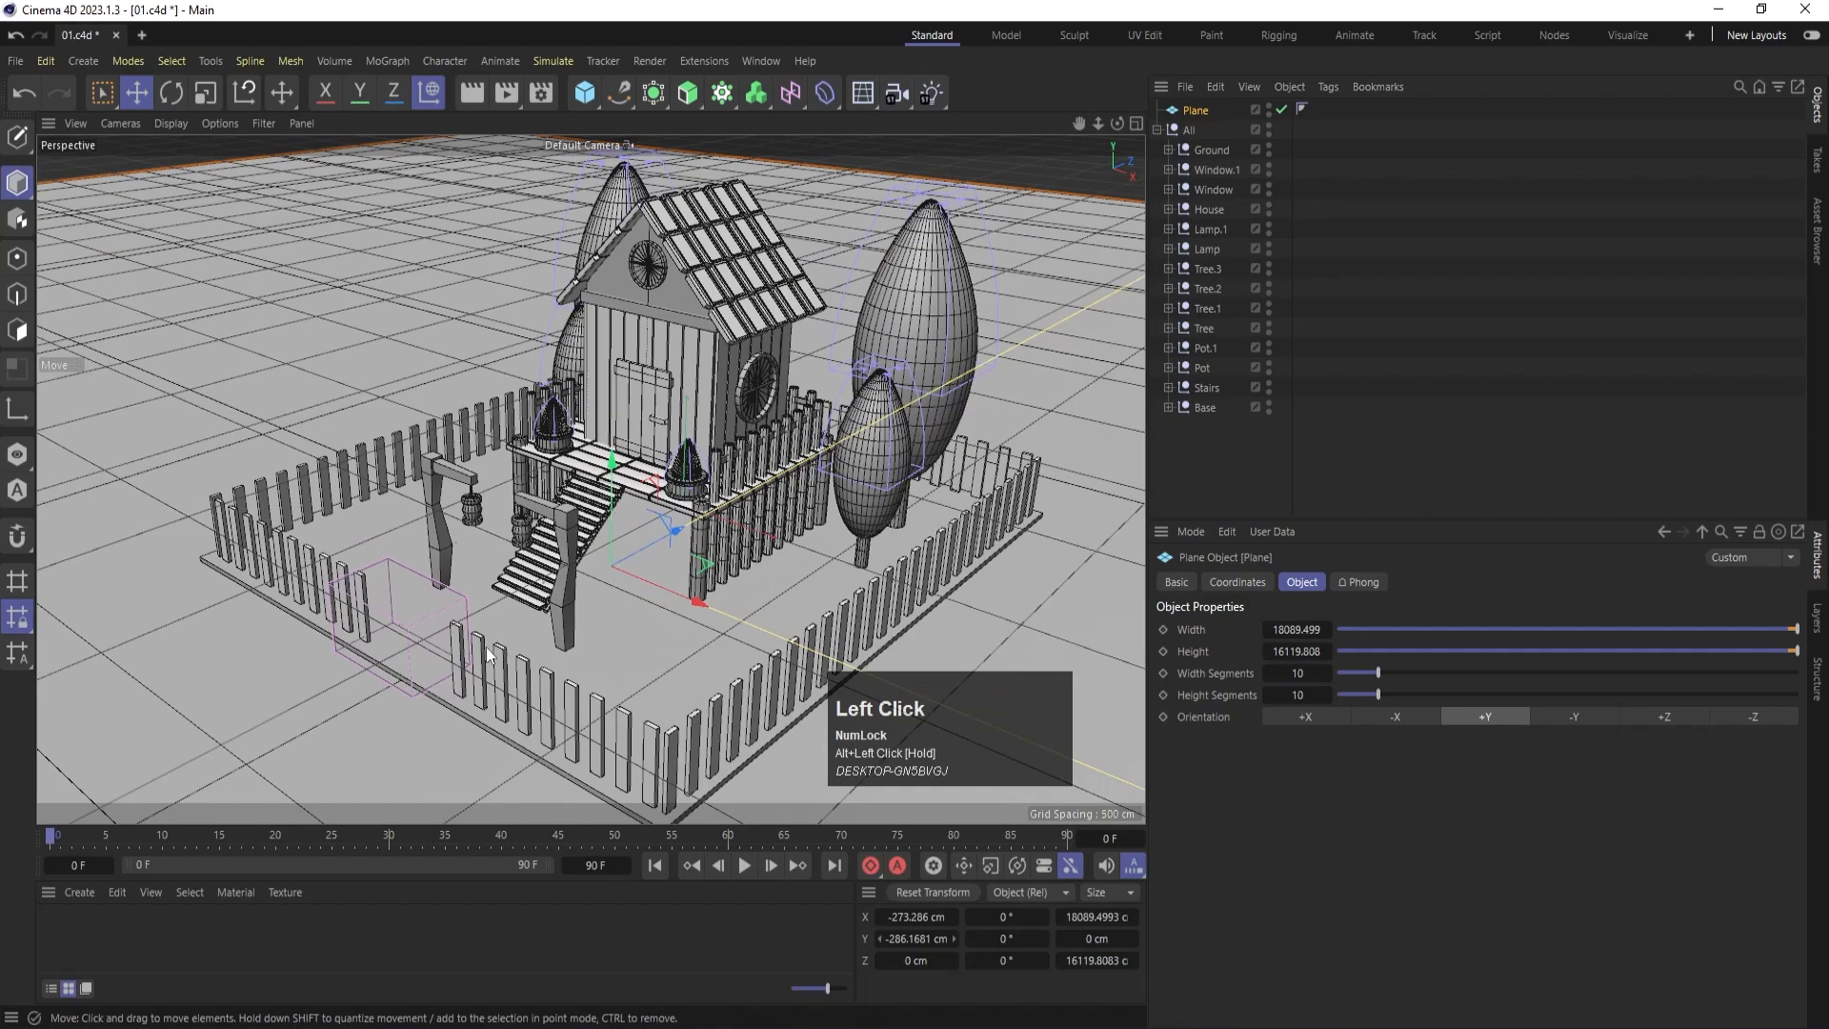
pyautogui.scroll(-1, 571, 614)
pyautogui.moveTo(602, 629)
pyautogui.keyDown('alt'); pyautogui.mouseDown(button='middle')
pyautogui.moveTo(573, 608)
pyautogui.moveTo(587, 622)
pyautogui.mouseUp(button='middle'); pyautogui.keyUp('alt')
pyautogui.click(595, 617)
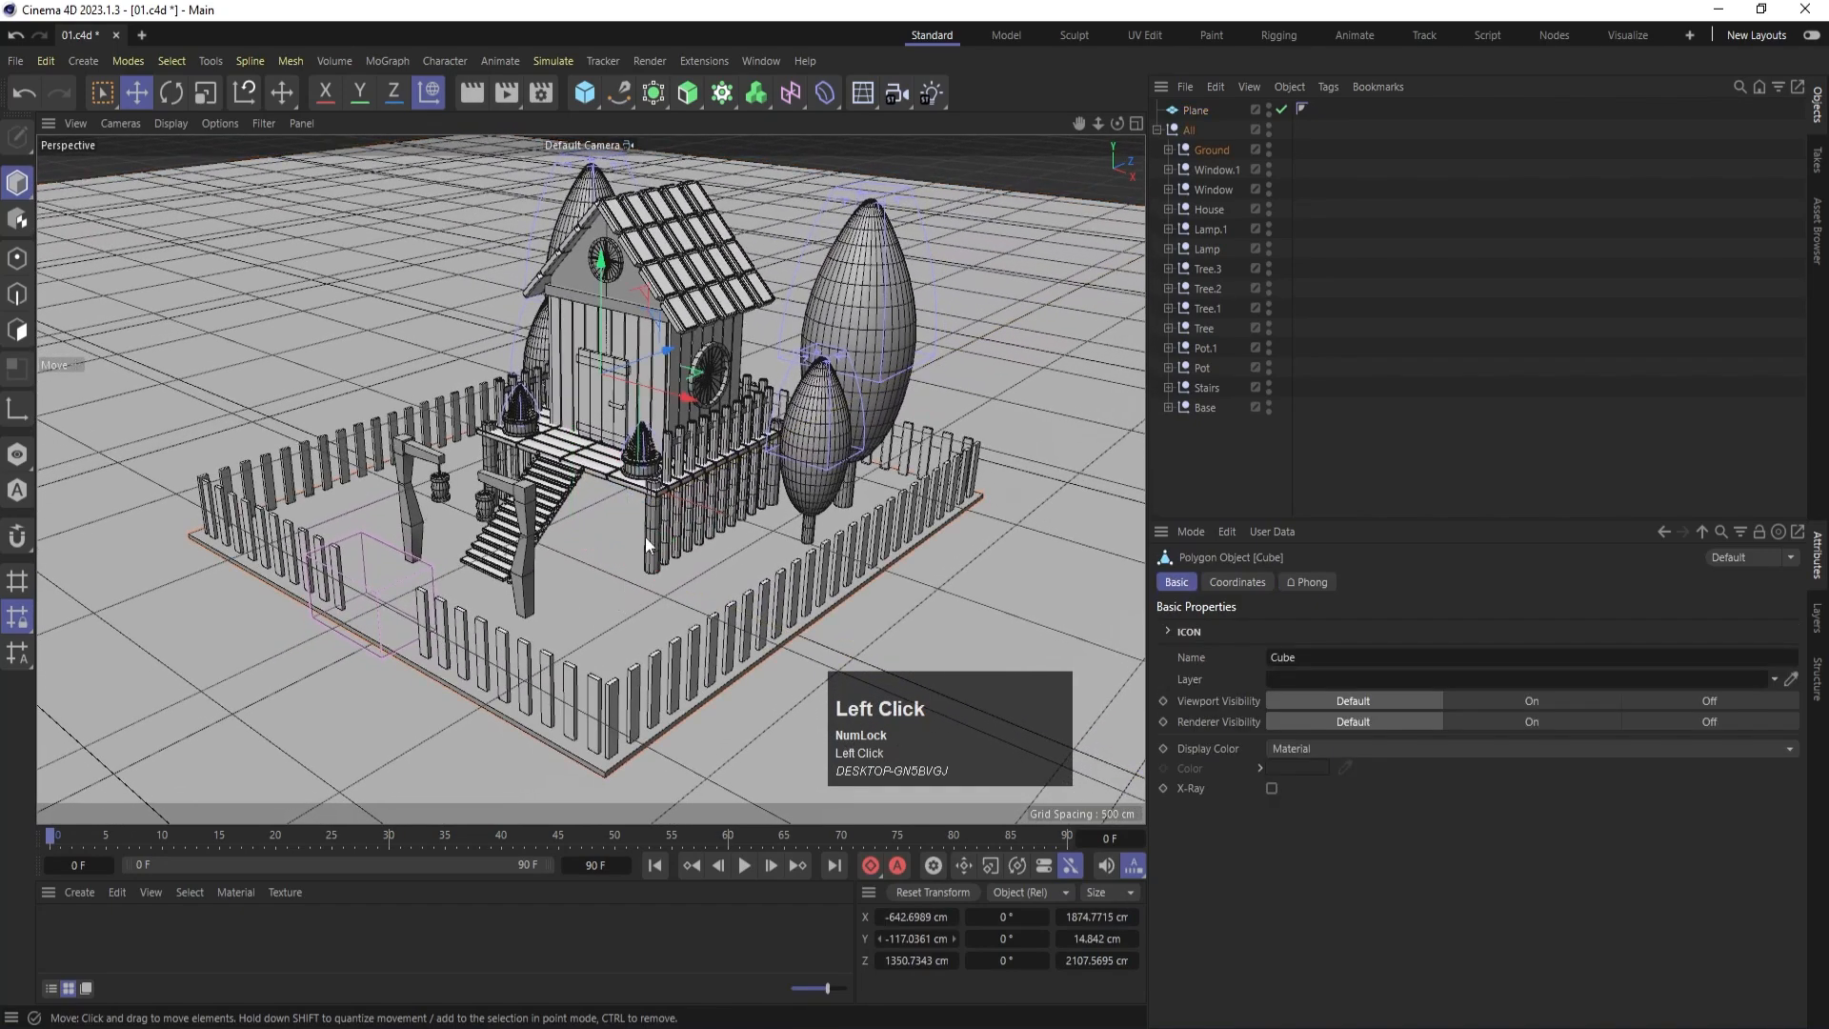
pyautogui.click(1168, 149)
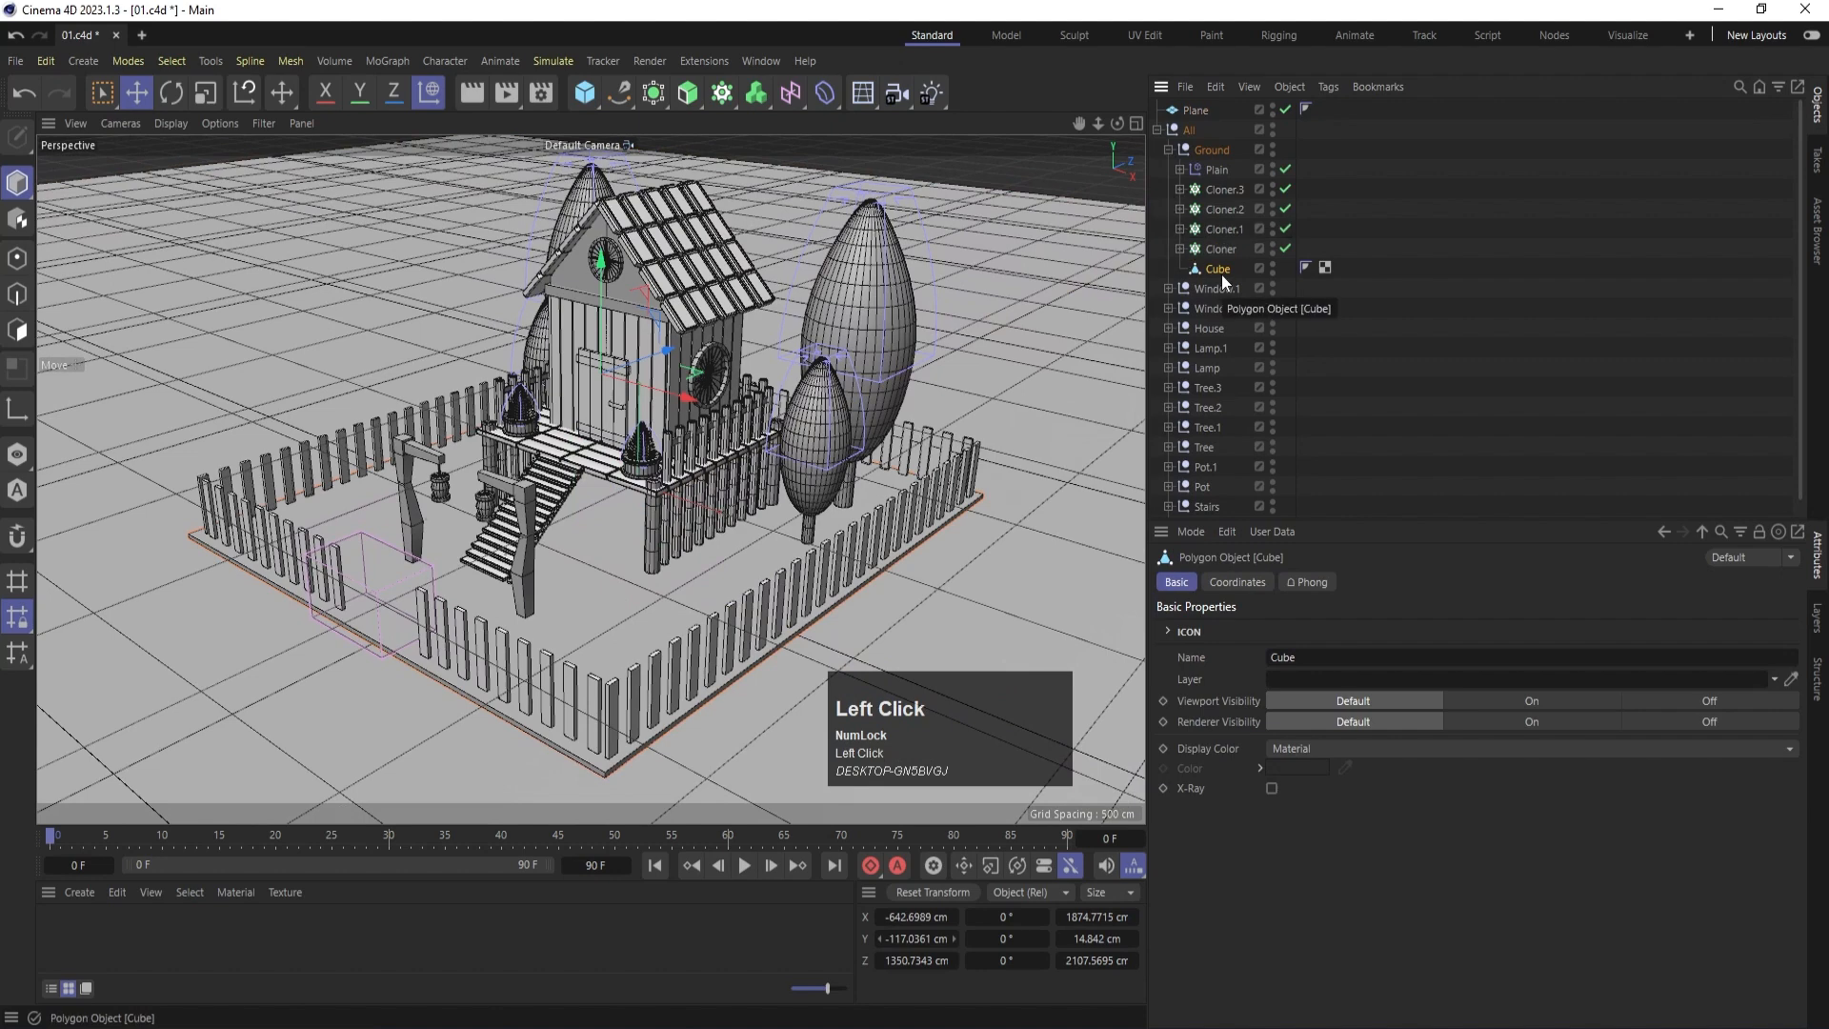
pyautogui.click(19, 332)
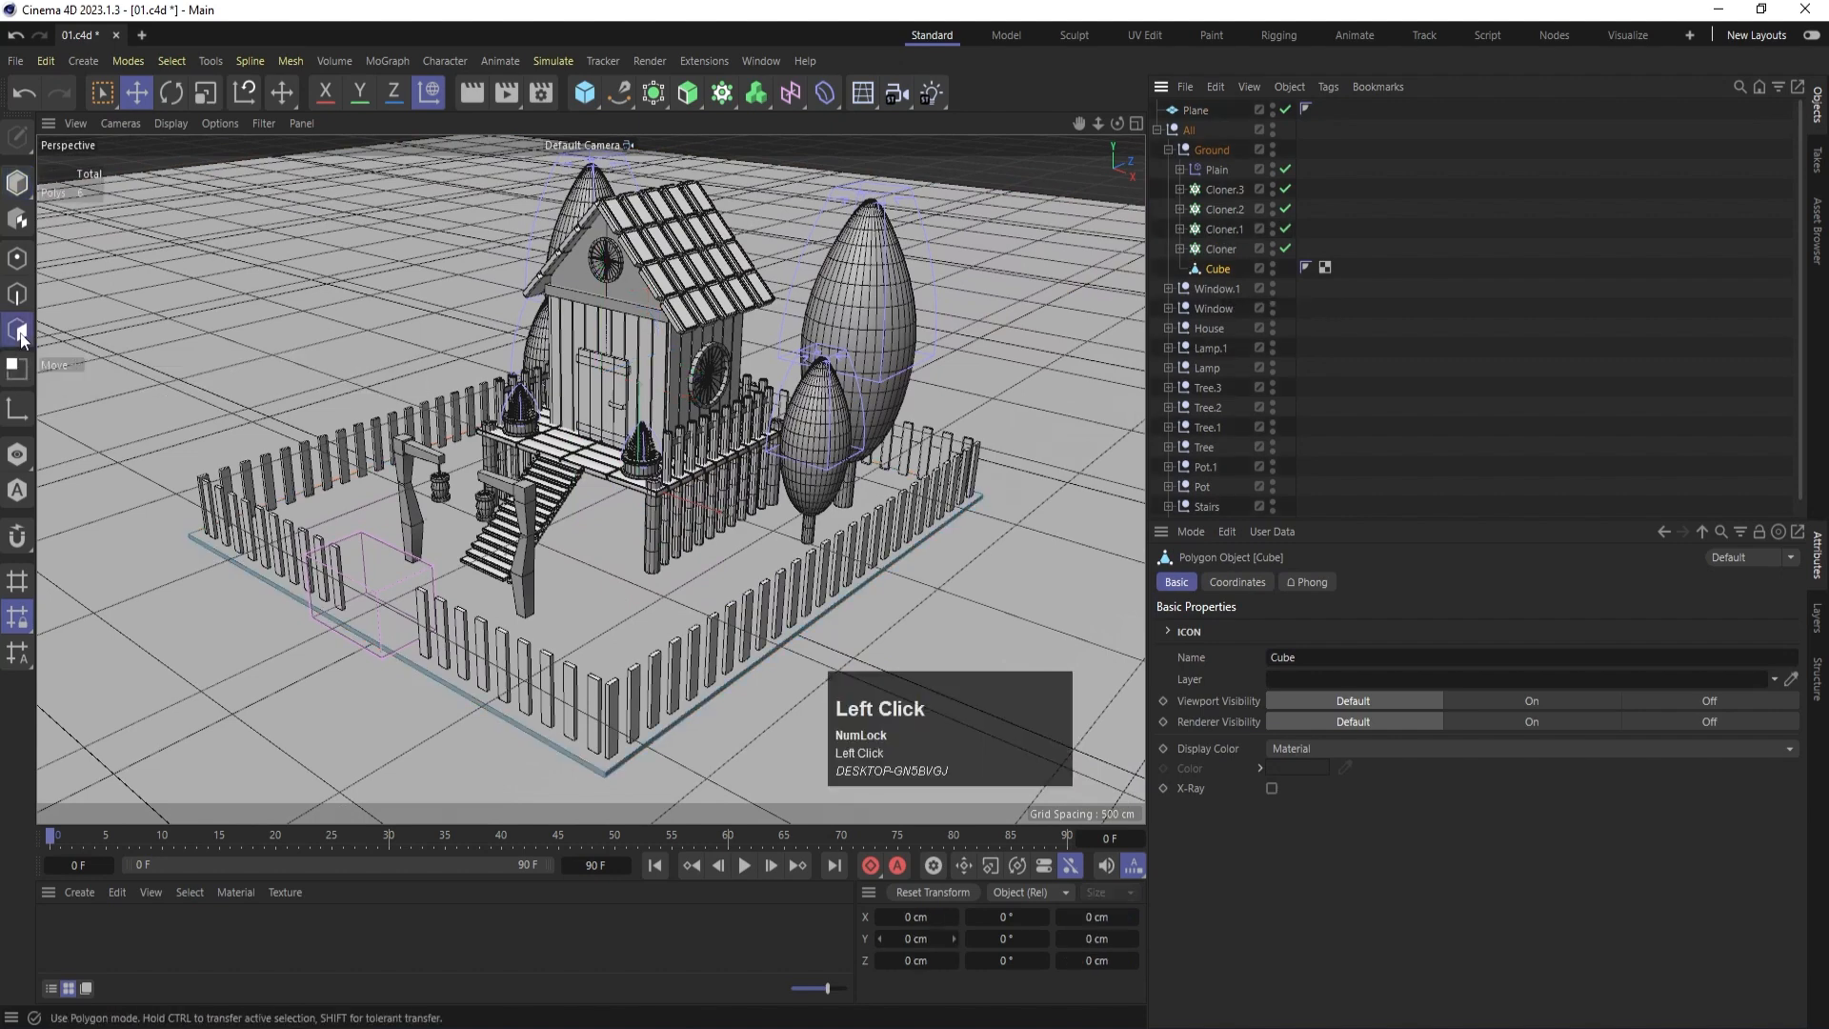
# Select all polygons of the ground slab Cube only.
pyautogui.hotkey('ctrl', 'a')
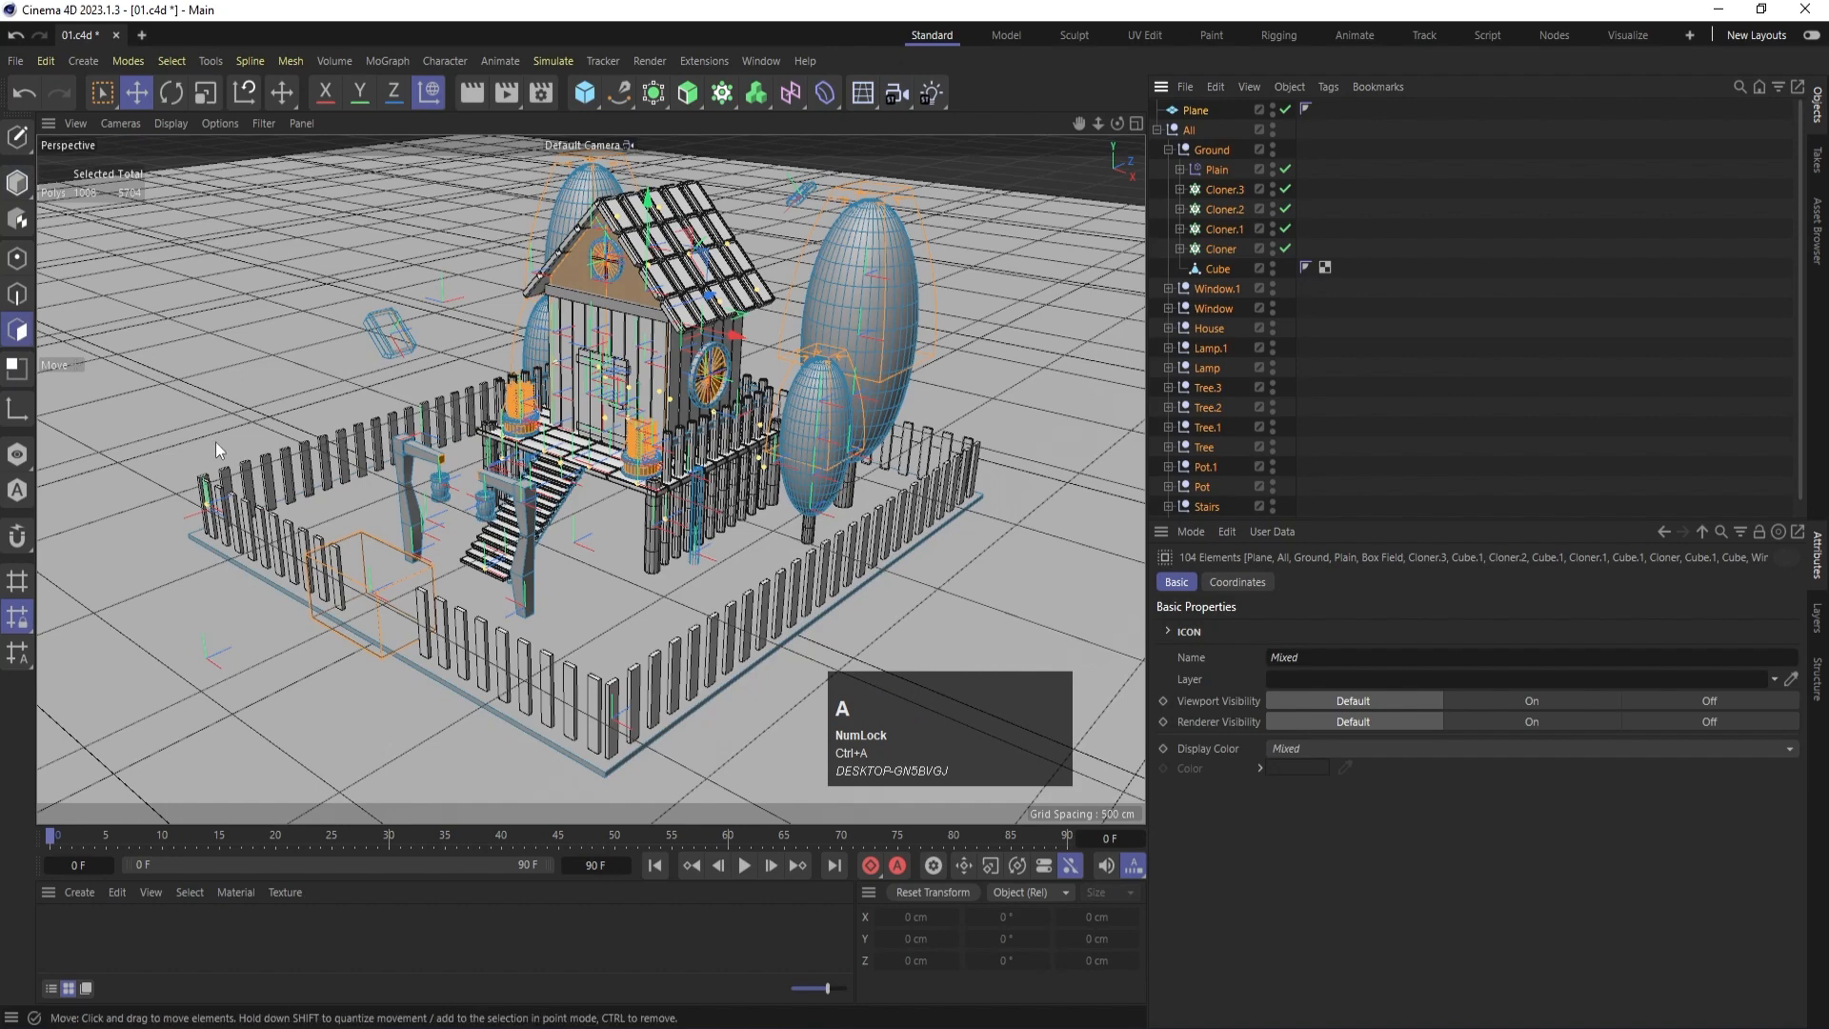
pyautogui.click(1396, 134)
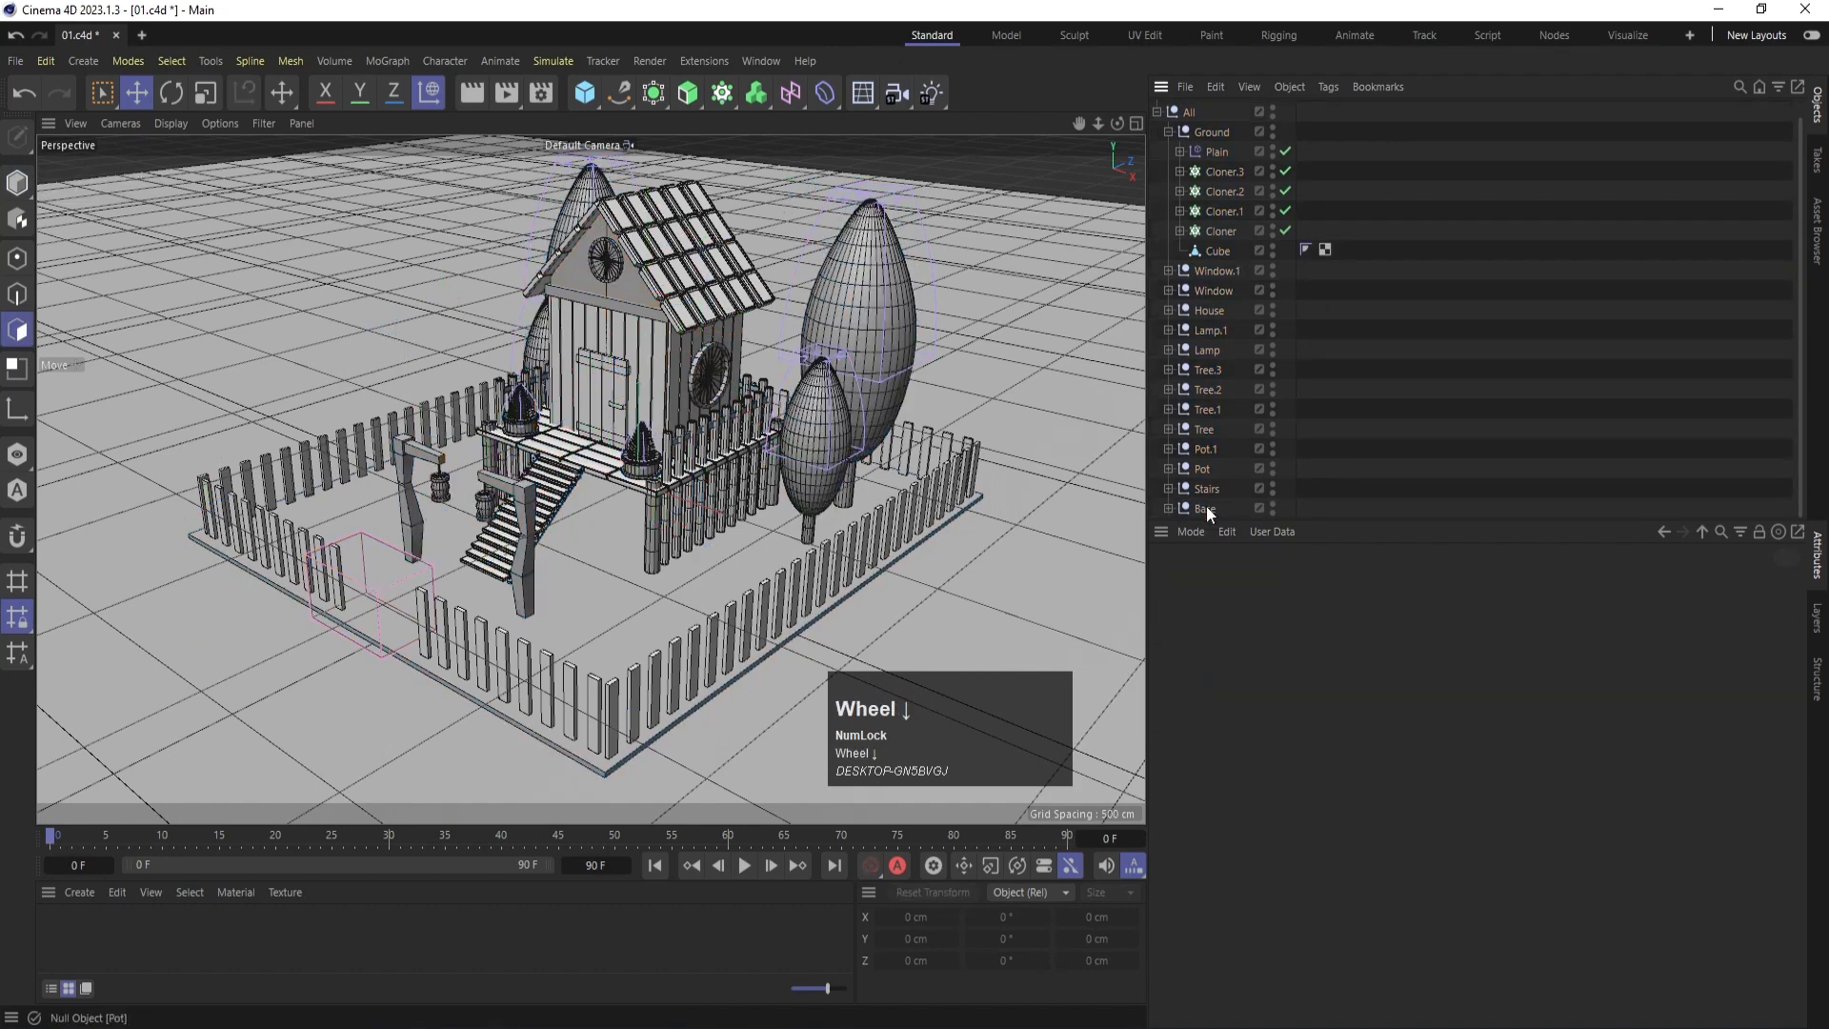
pyautogui.click(1219, 270)
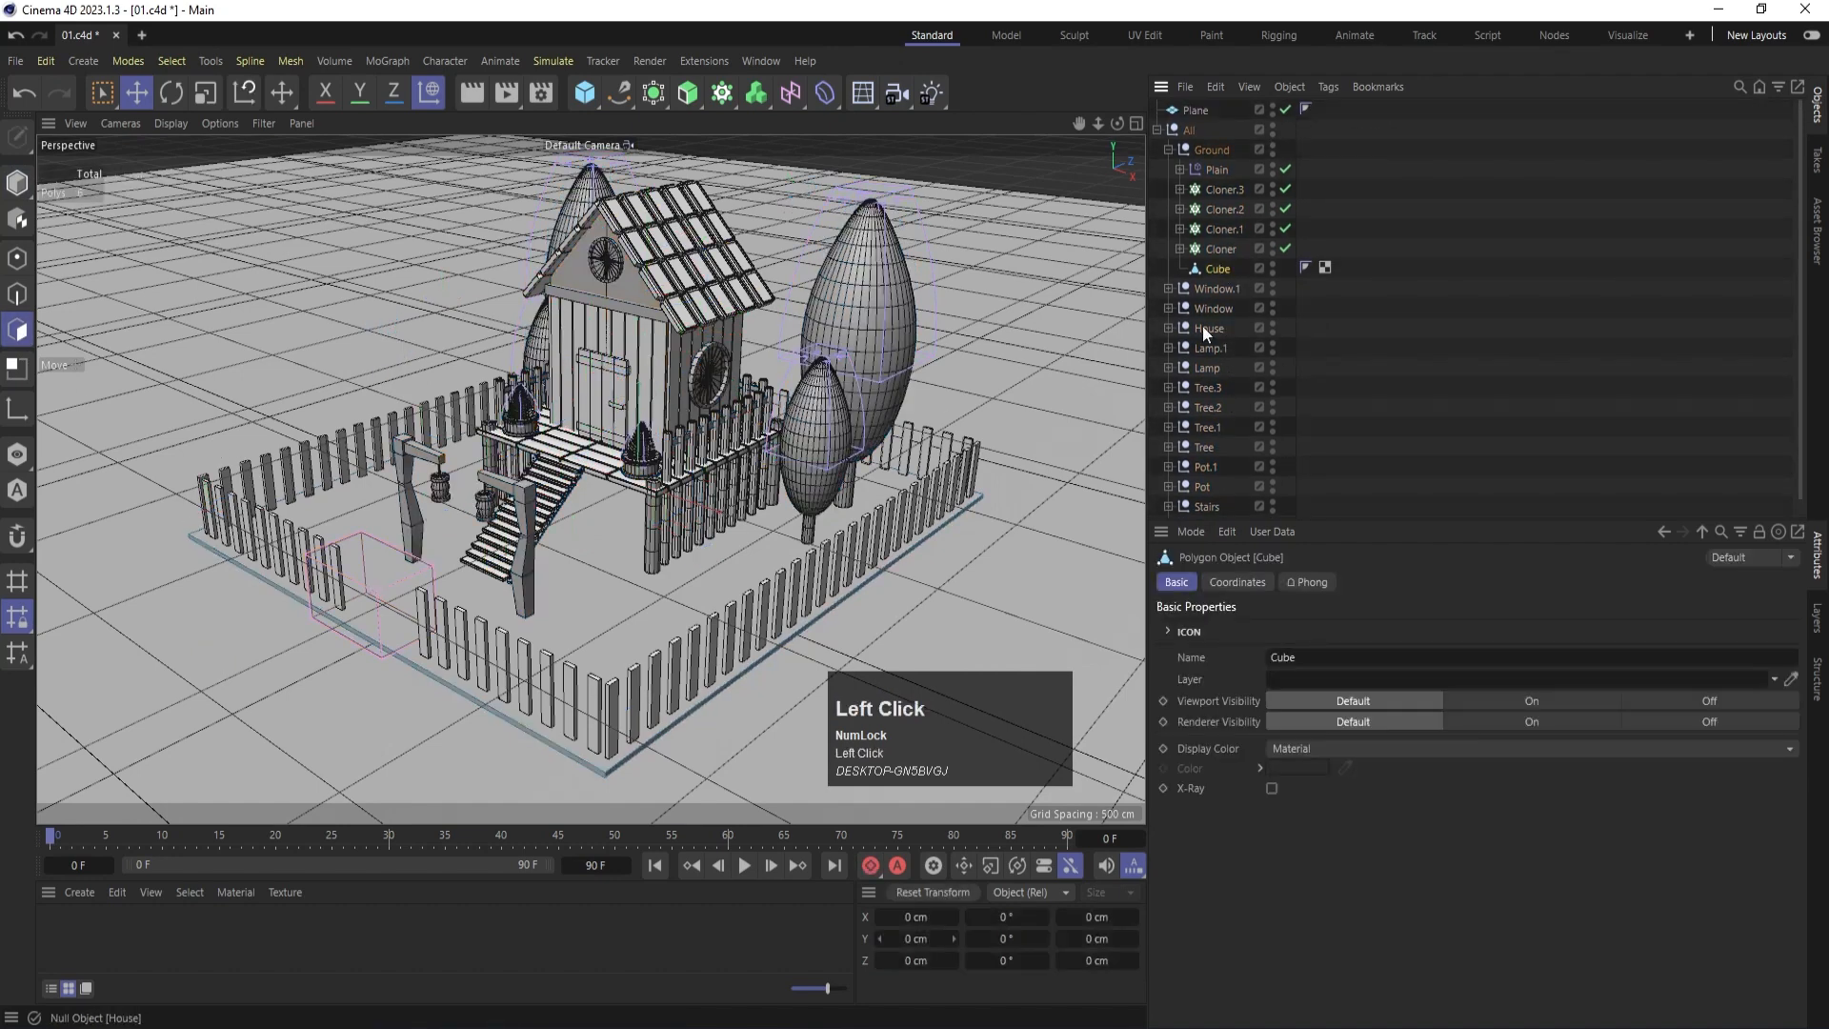
pyautogui.click(17, 329)
pyautogui.press('a')
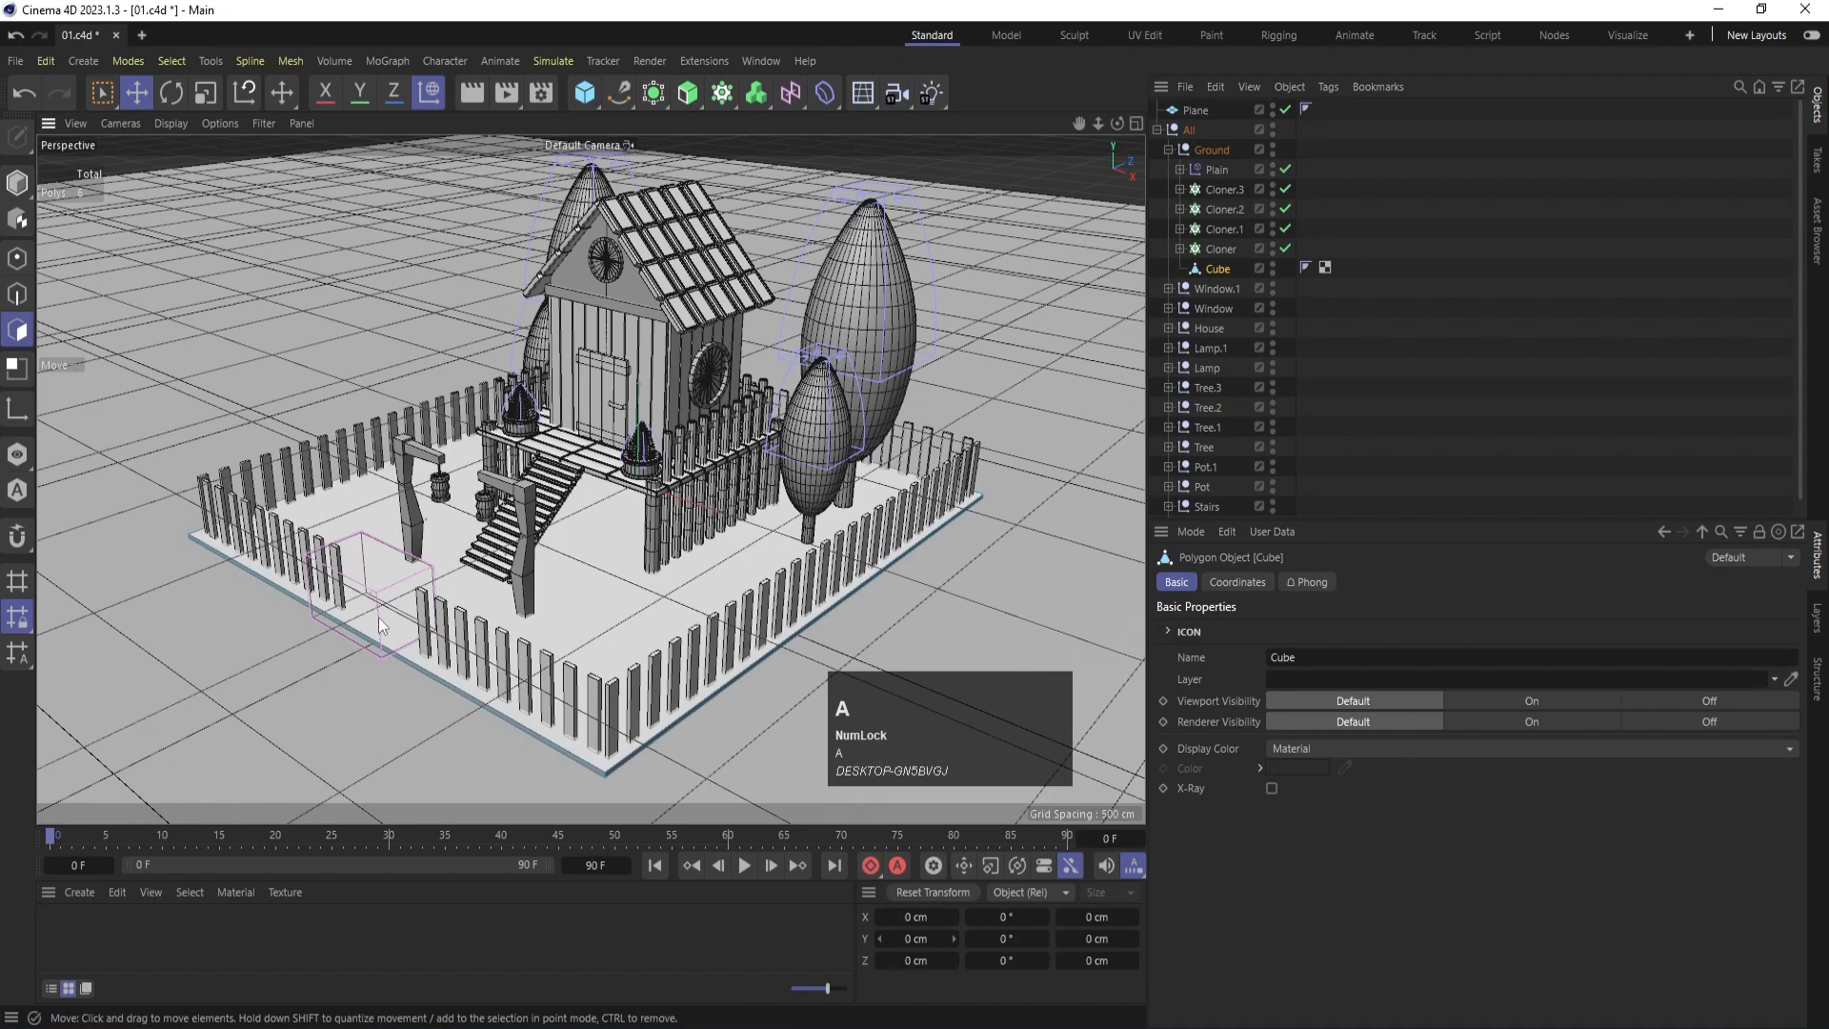
pyautogui.hotkey('ctrl', 'a')
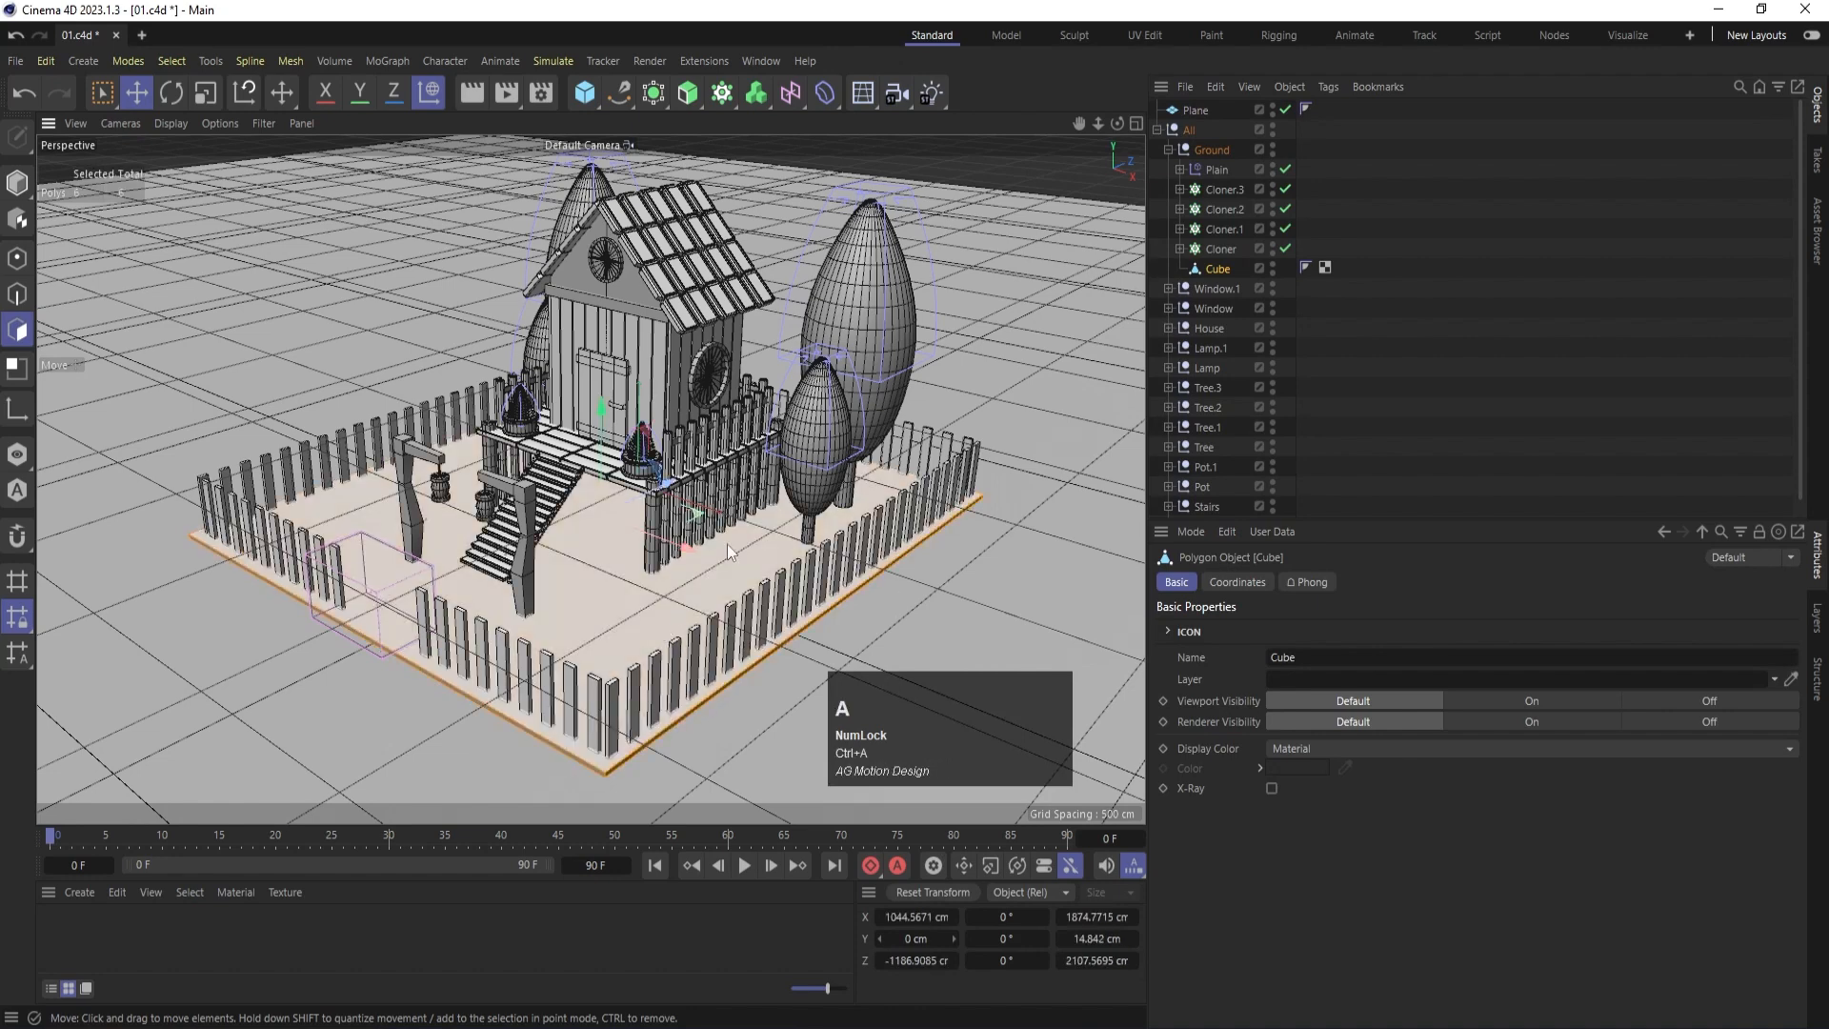
# Divide the ground slab's front edge with 80 evenly spaced loop cuts running front to back, and deselect the slab.
pyautogui.press('m')
pyautogui.press('l')
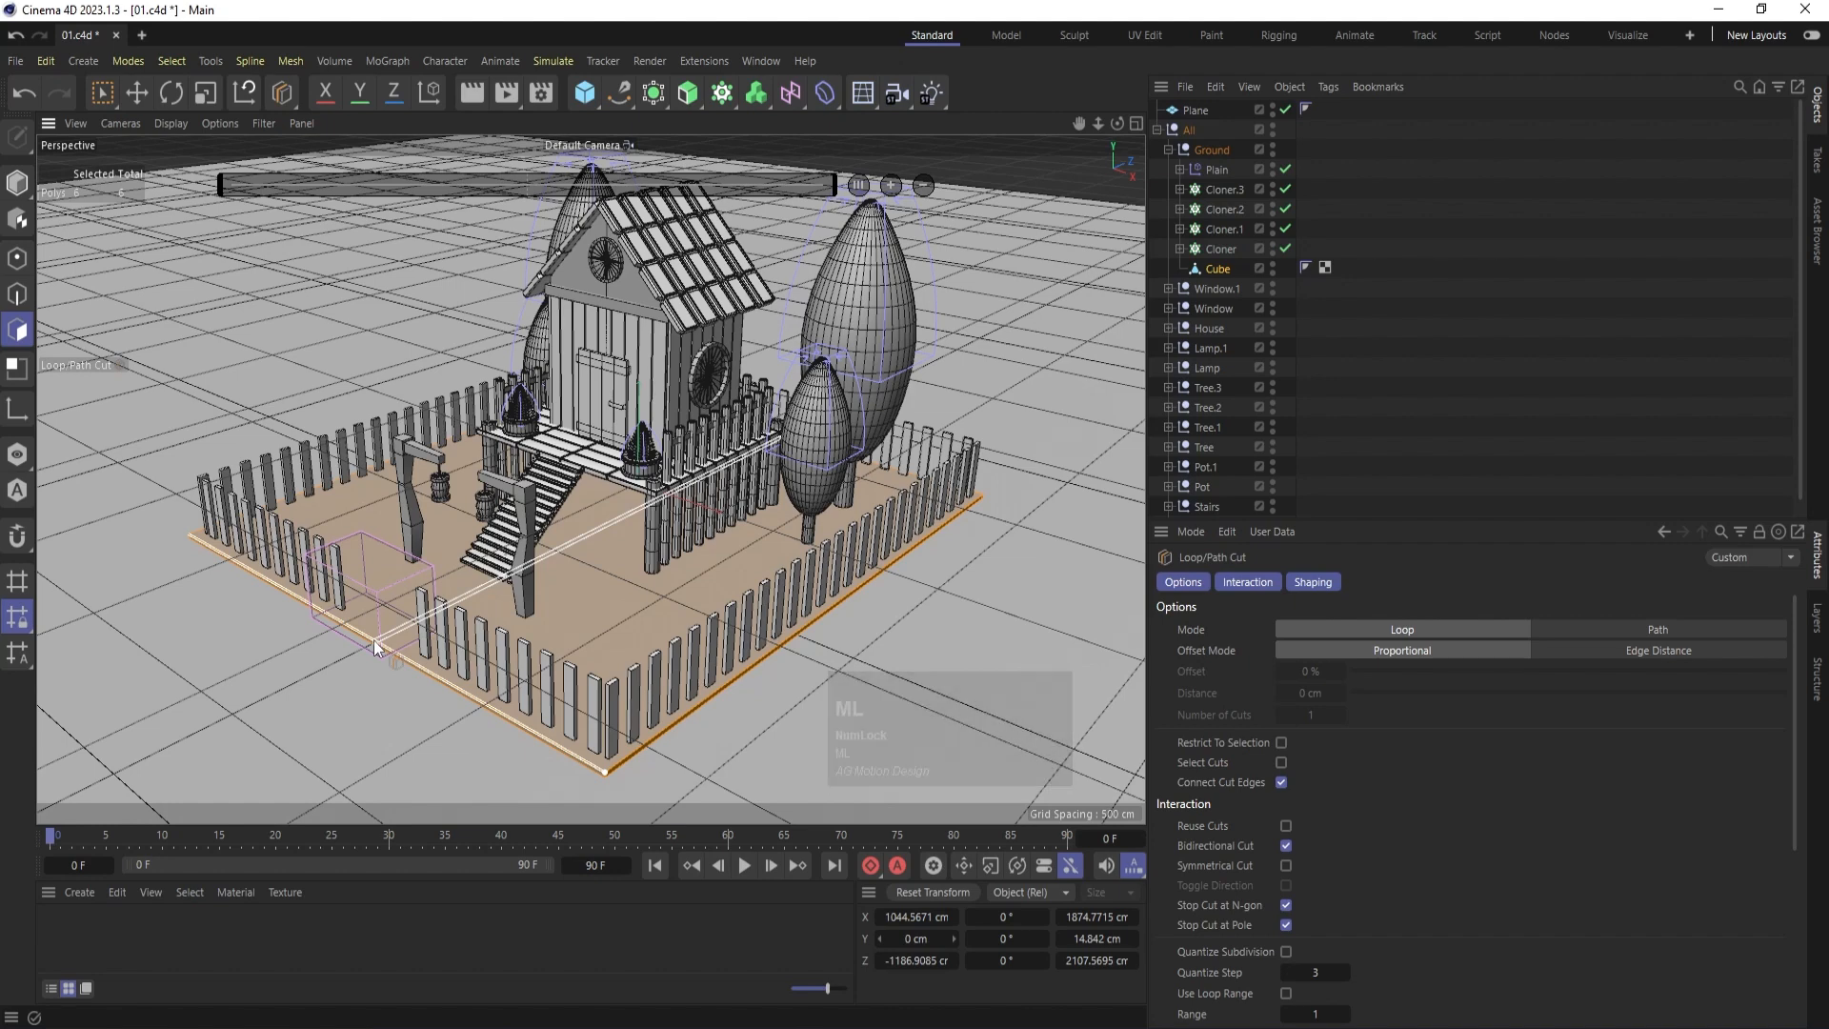
pyautogui.keyDown('shift'); pyautogui.click(373, 640); pyautogui.keyUp('shift')
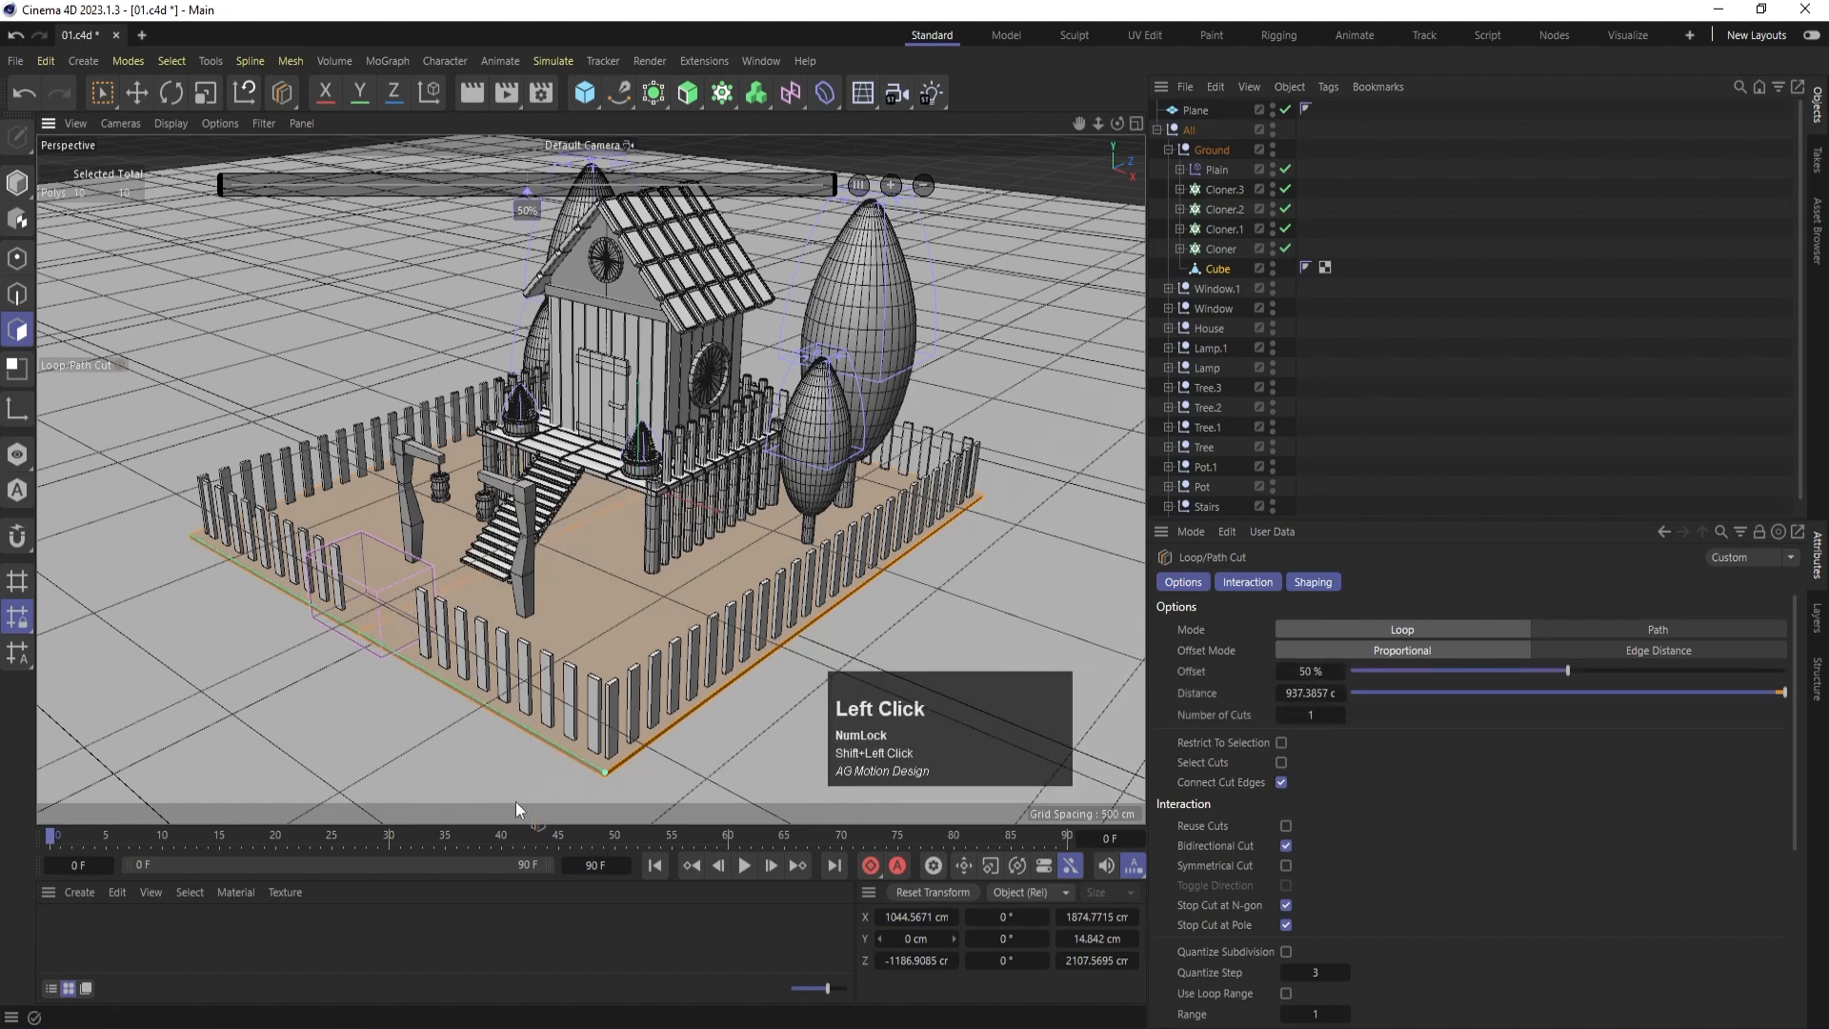
pyautogui.moveTo(1326, 722); pyautogui.dragTo(1491, 722)
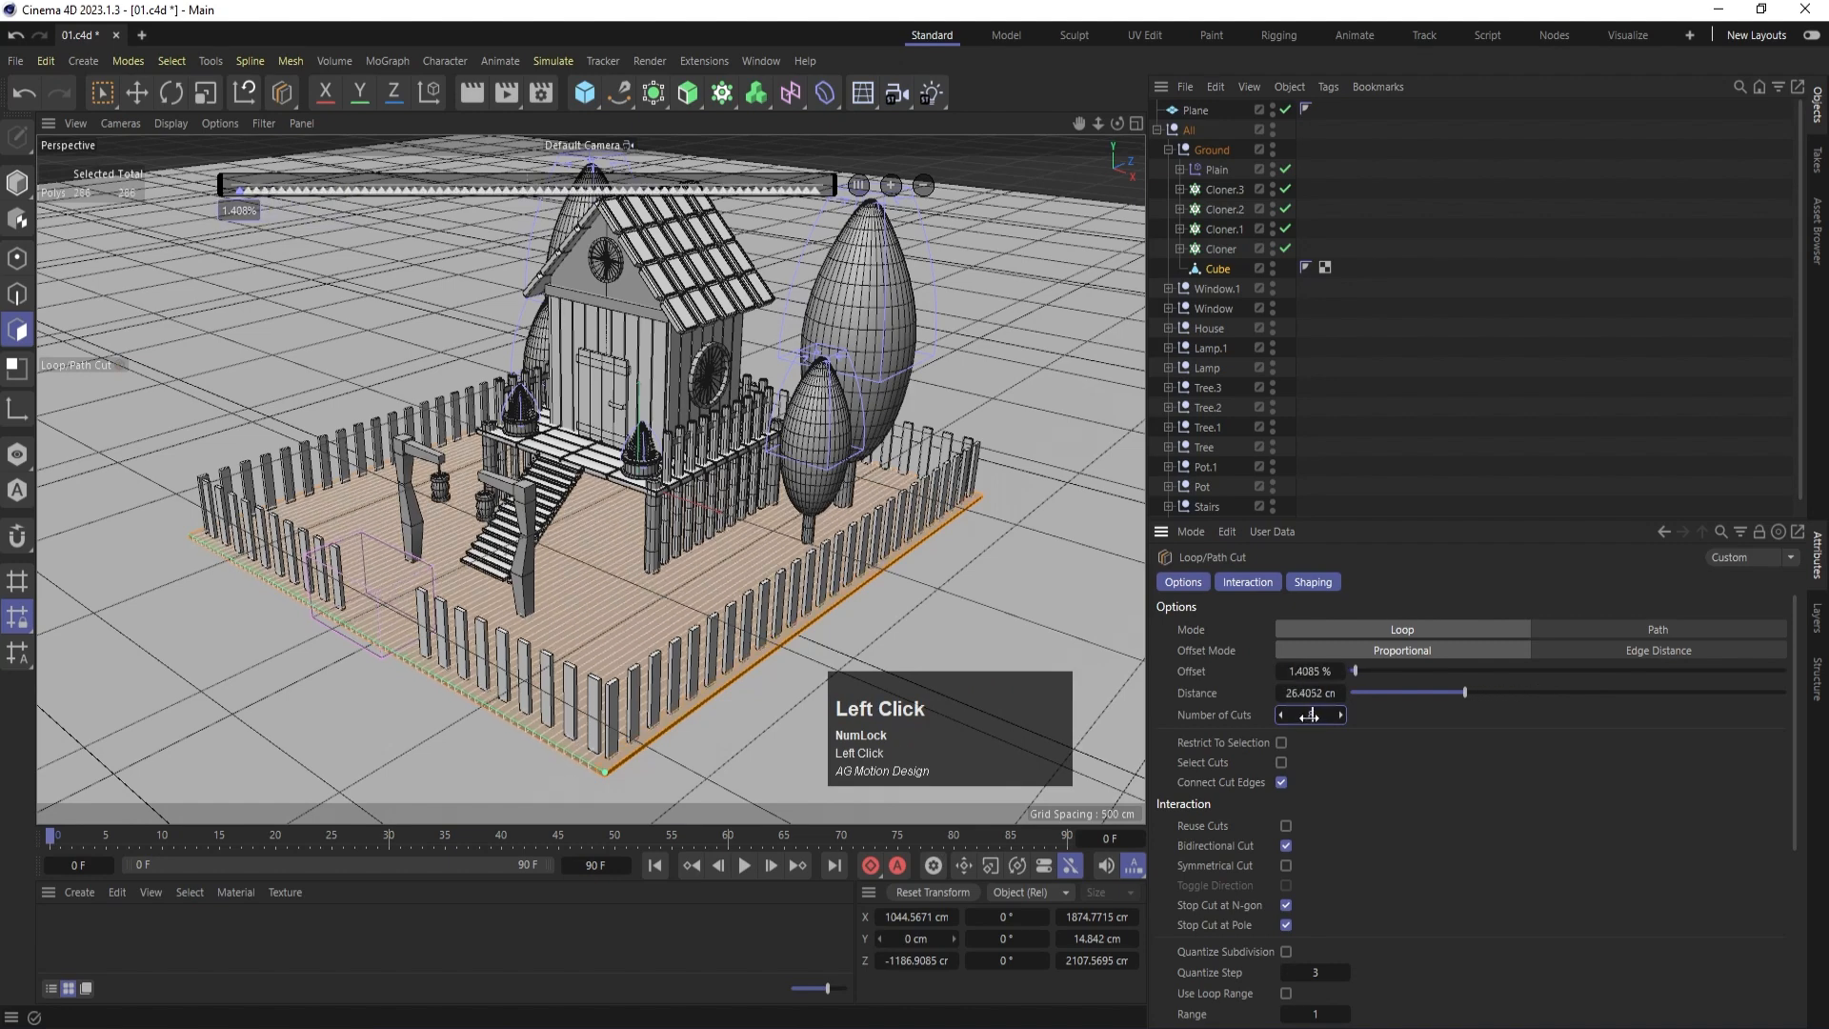
pyautogui.write('80')
pyautogui.press('Return')
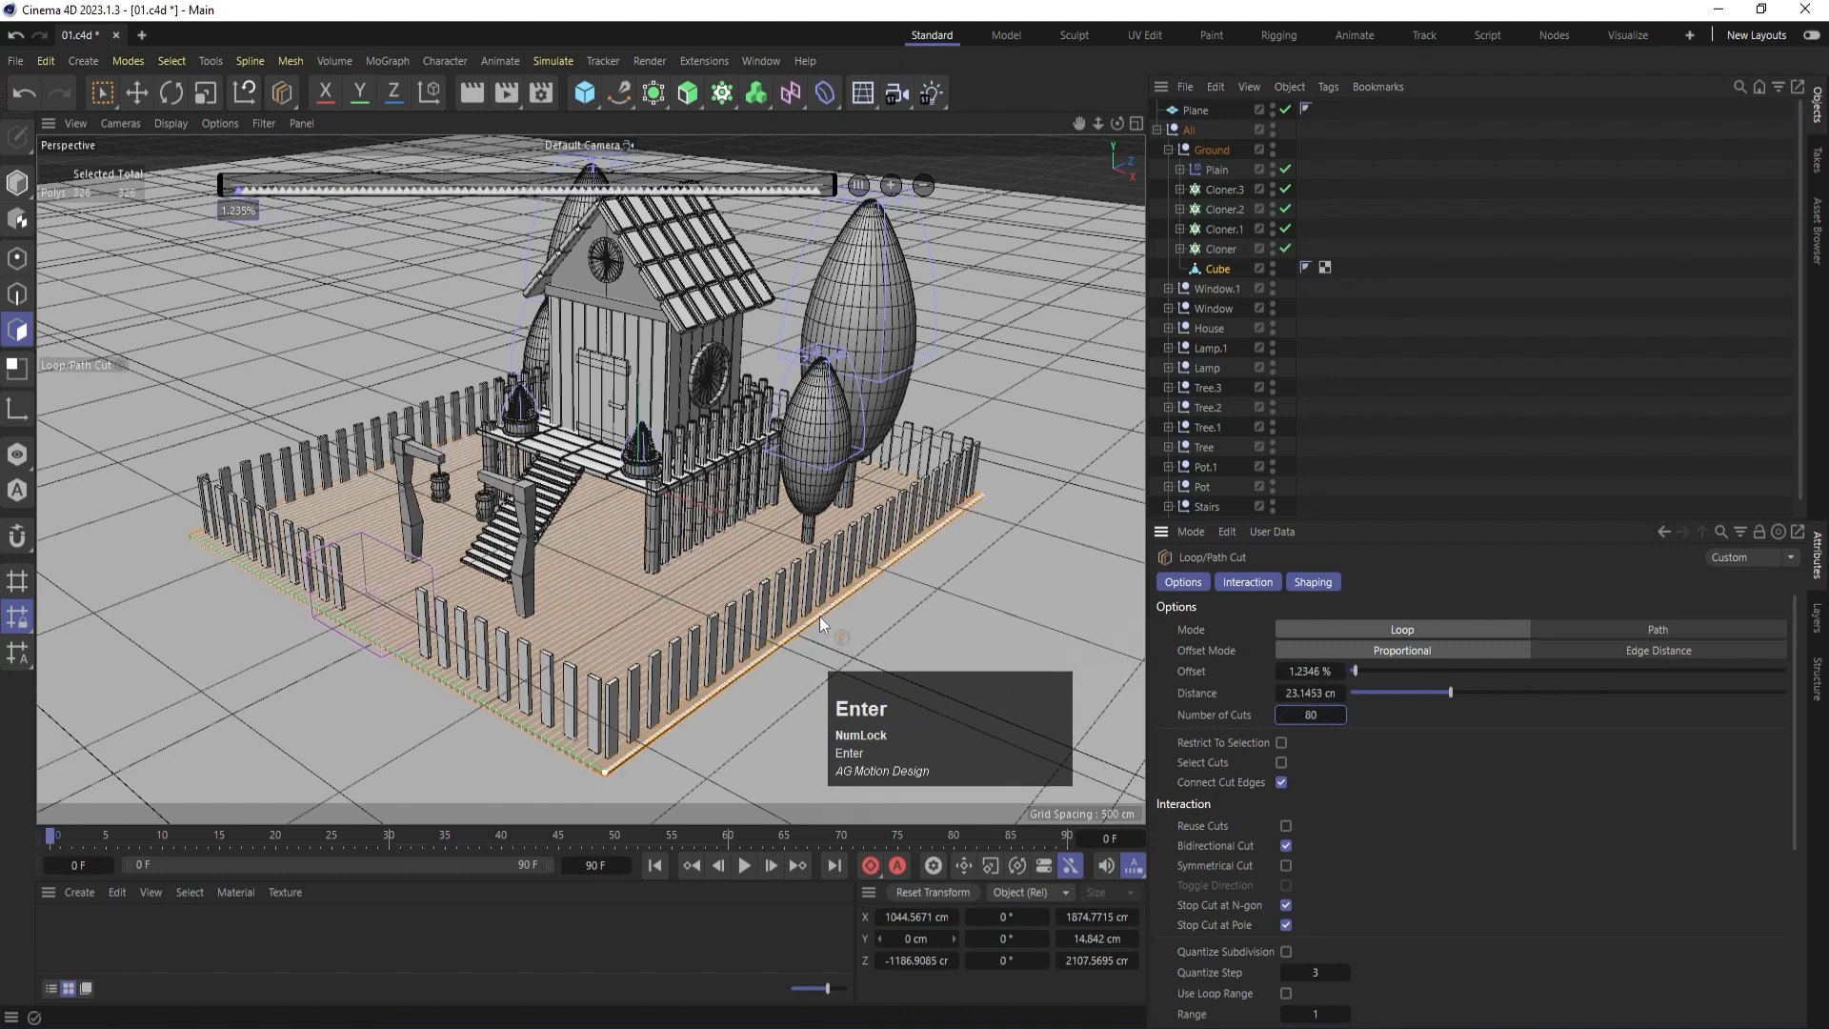
pyautogui.press('m')
pyautogui.press('l')
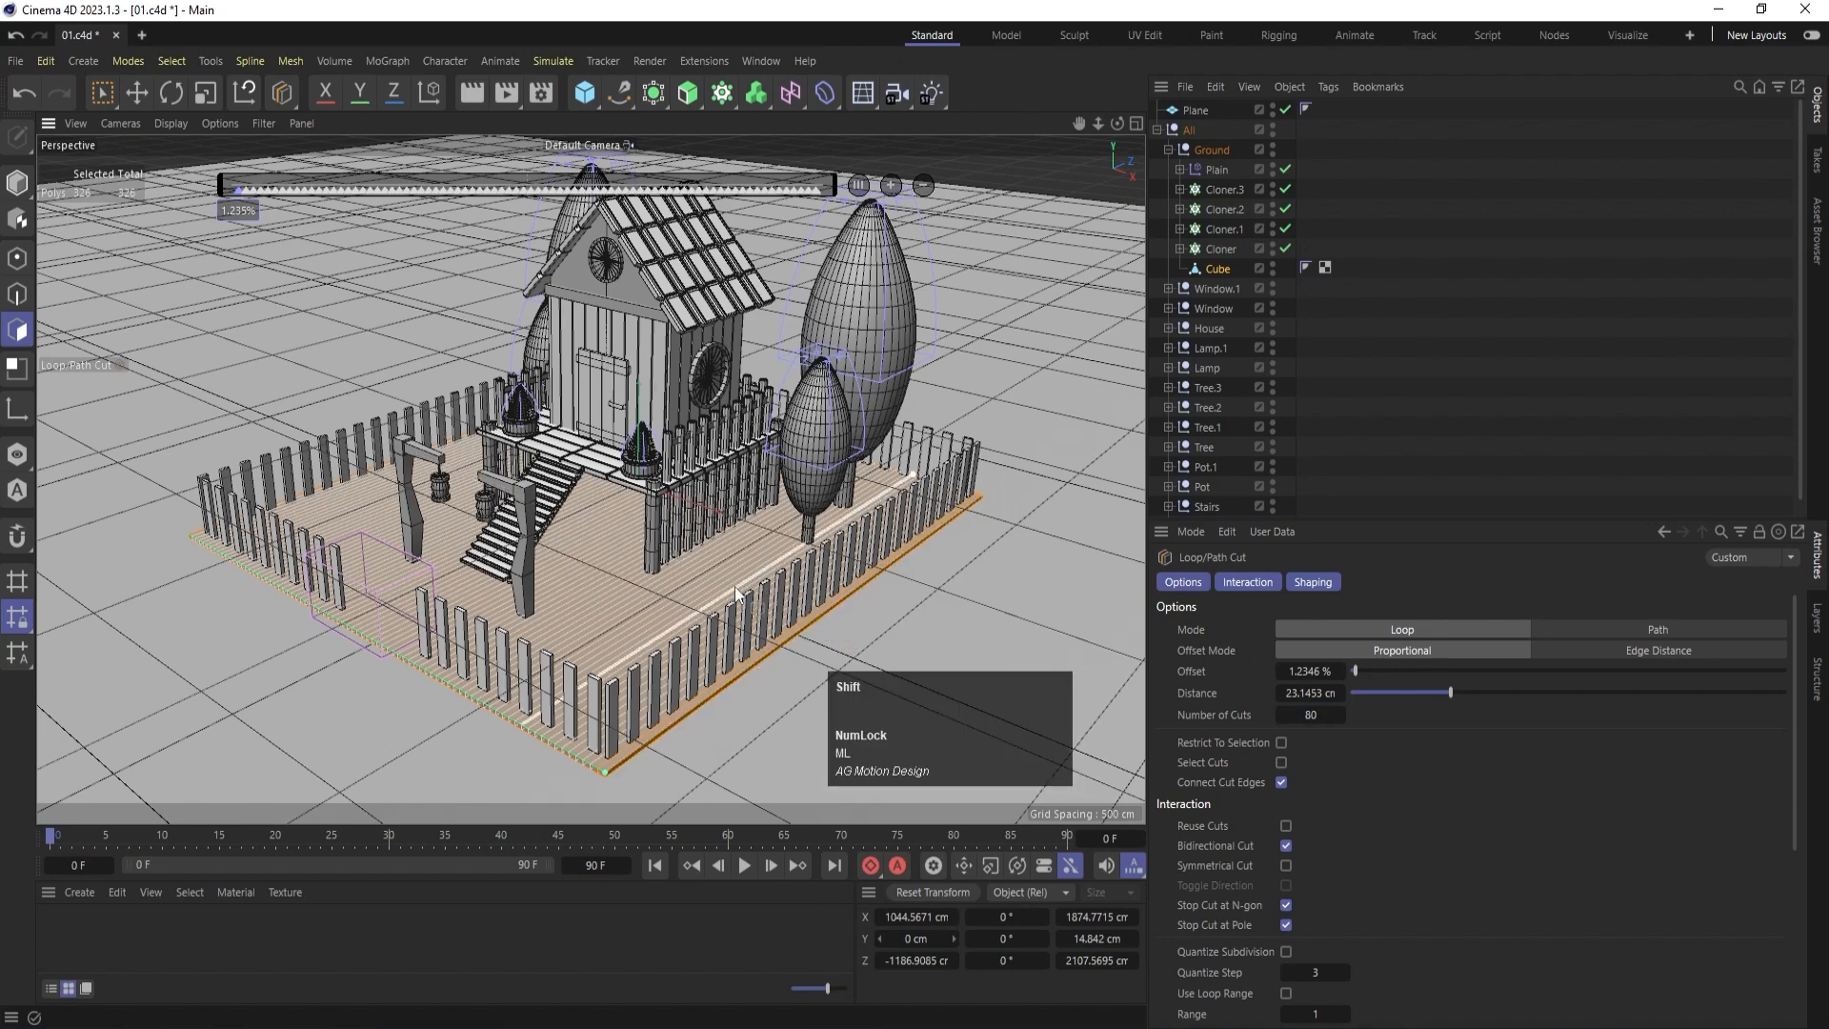
pyautogui.press('m')
pyautogui.press('l')
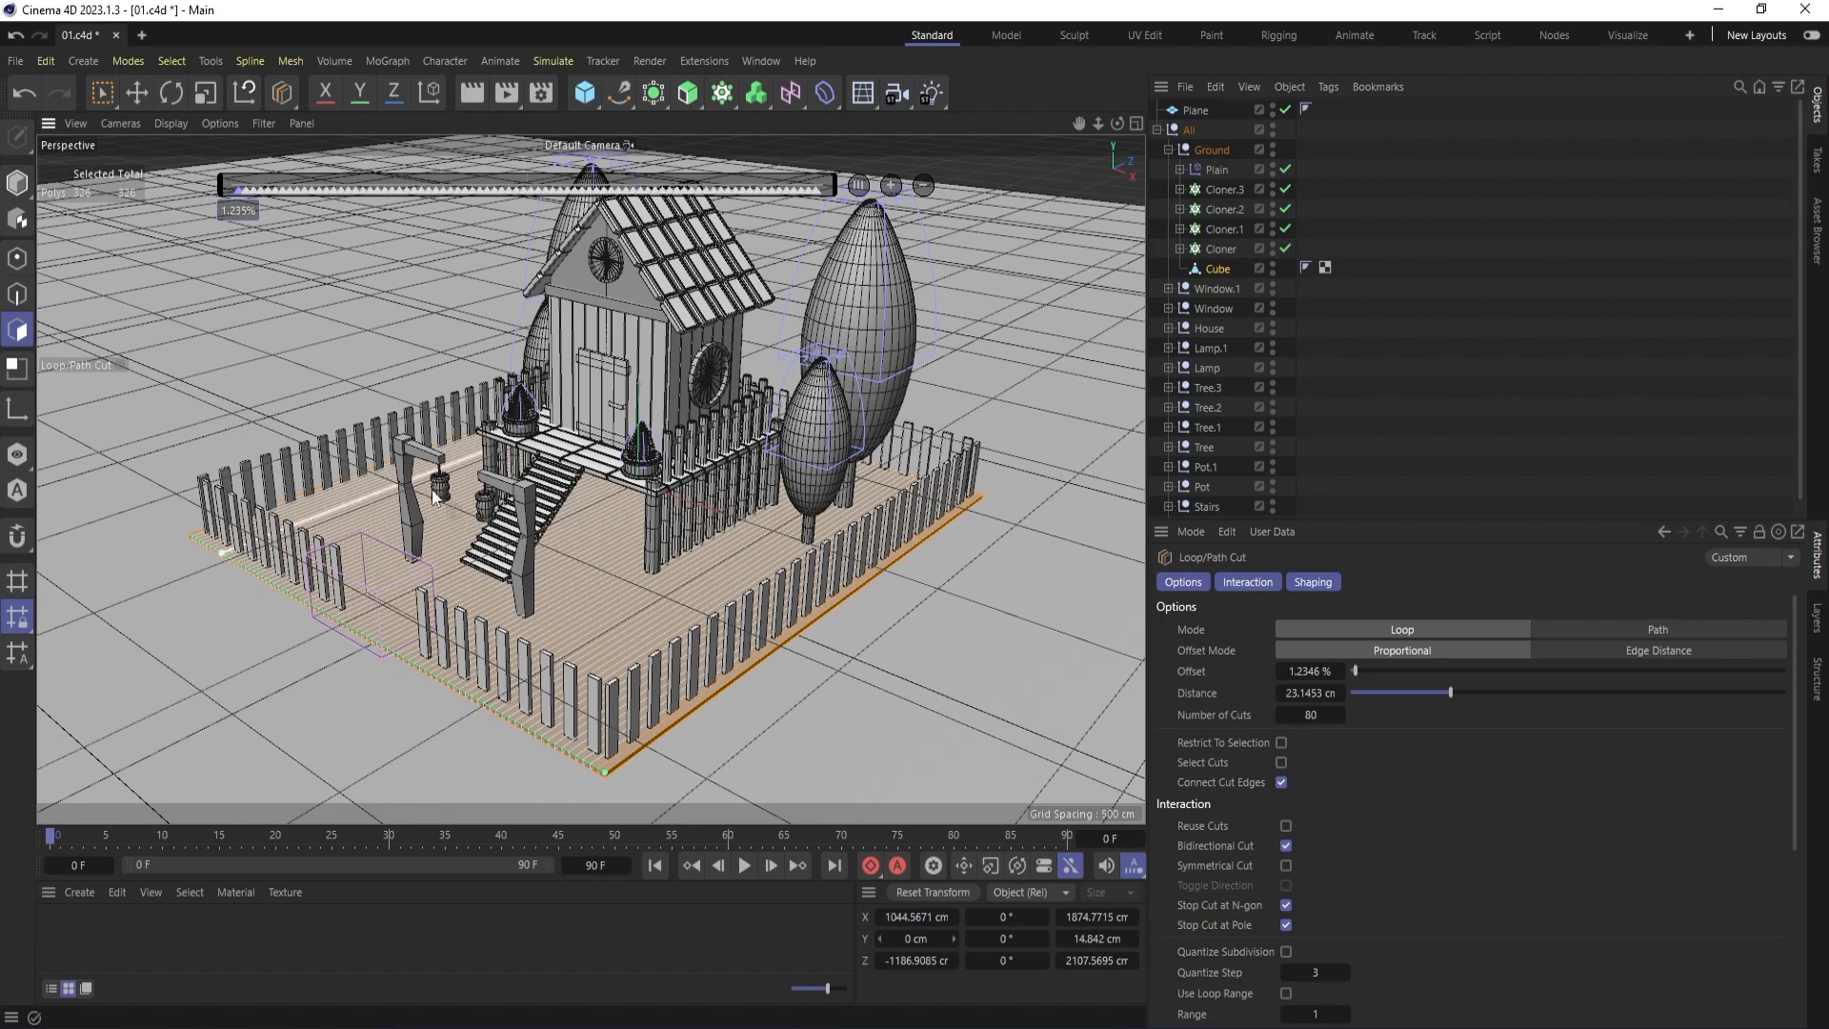
pyautogui.click(1372, 314)
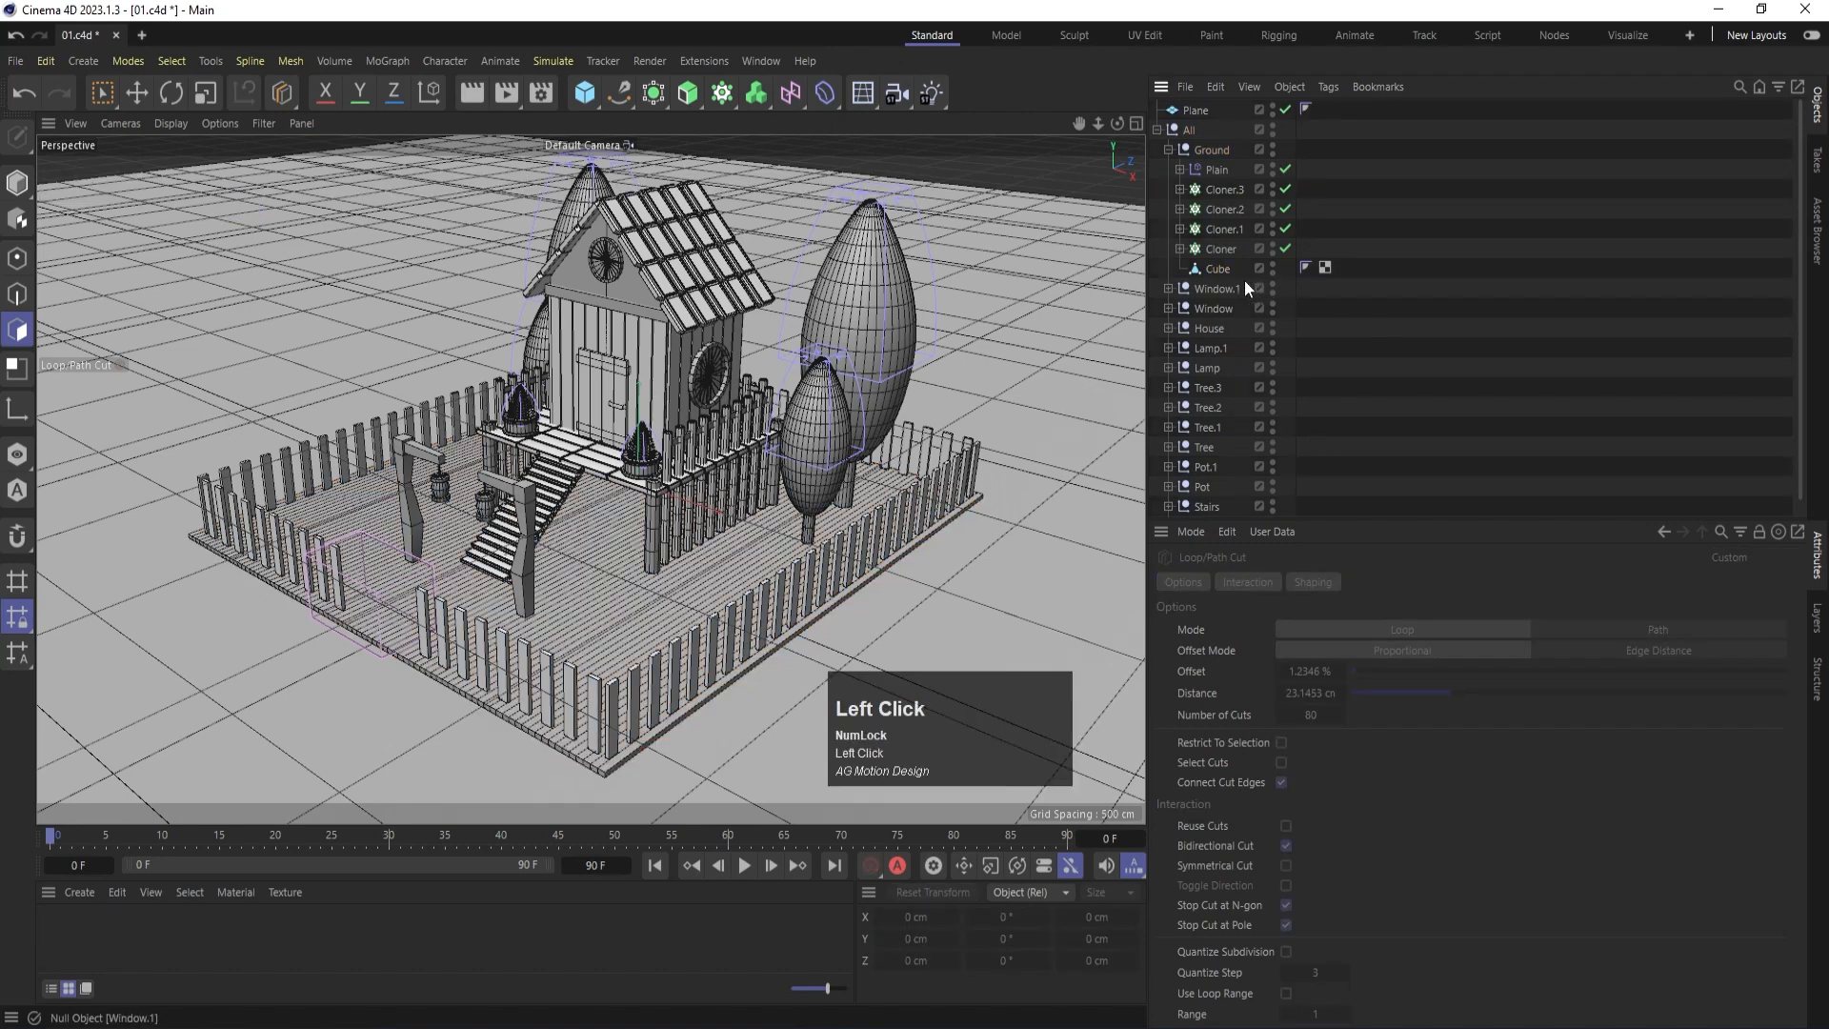
# Divide the ground slab in the perpendicular direction with 80 evenly spaced loop cuts, and deselect it.
pyautogui.click(1220, 270)
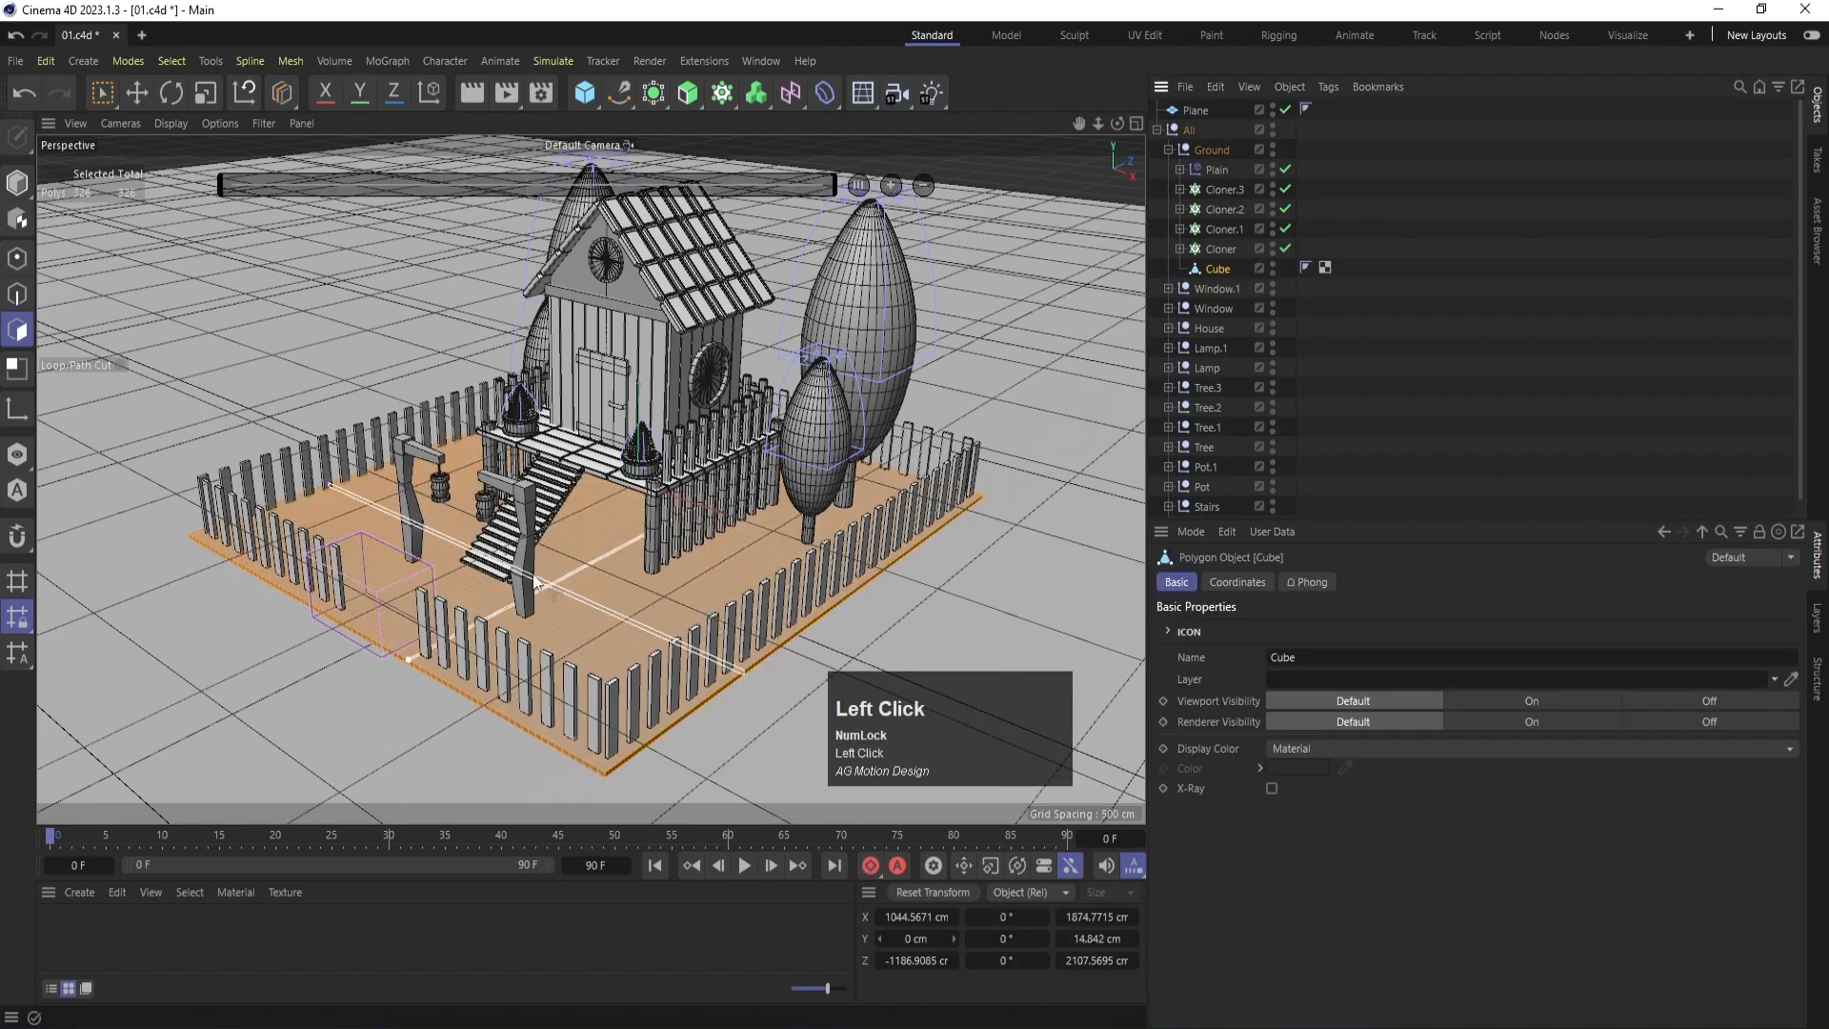
pyautogui.click(769, 569)
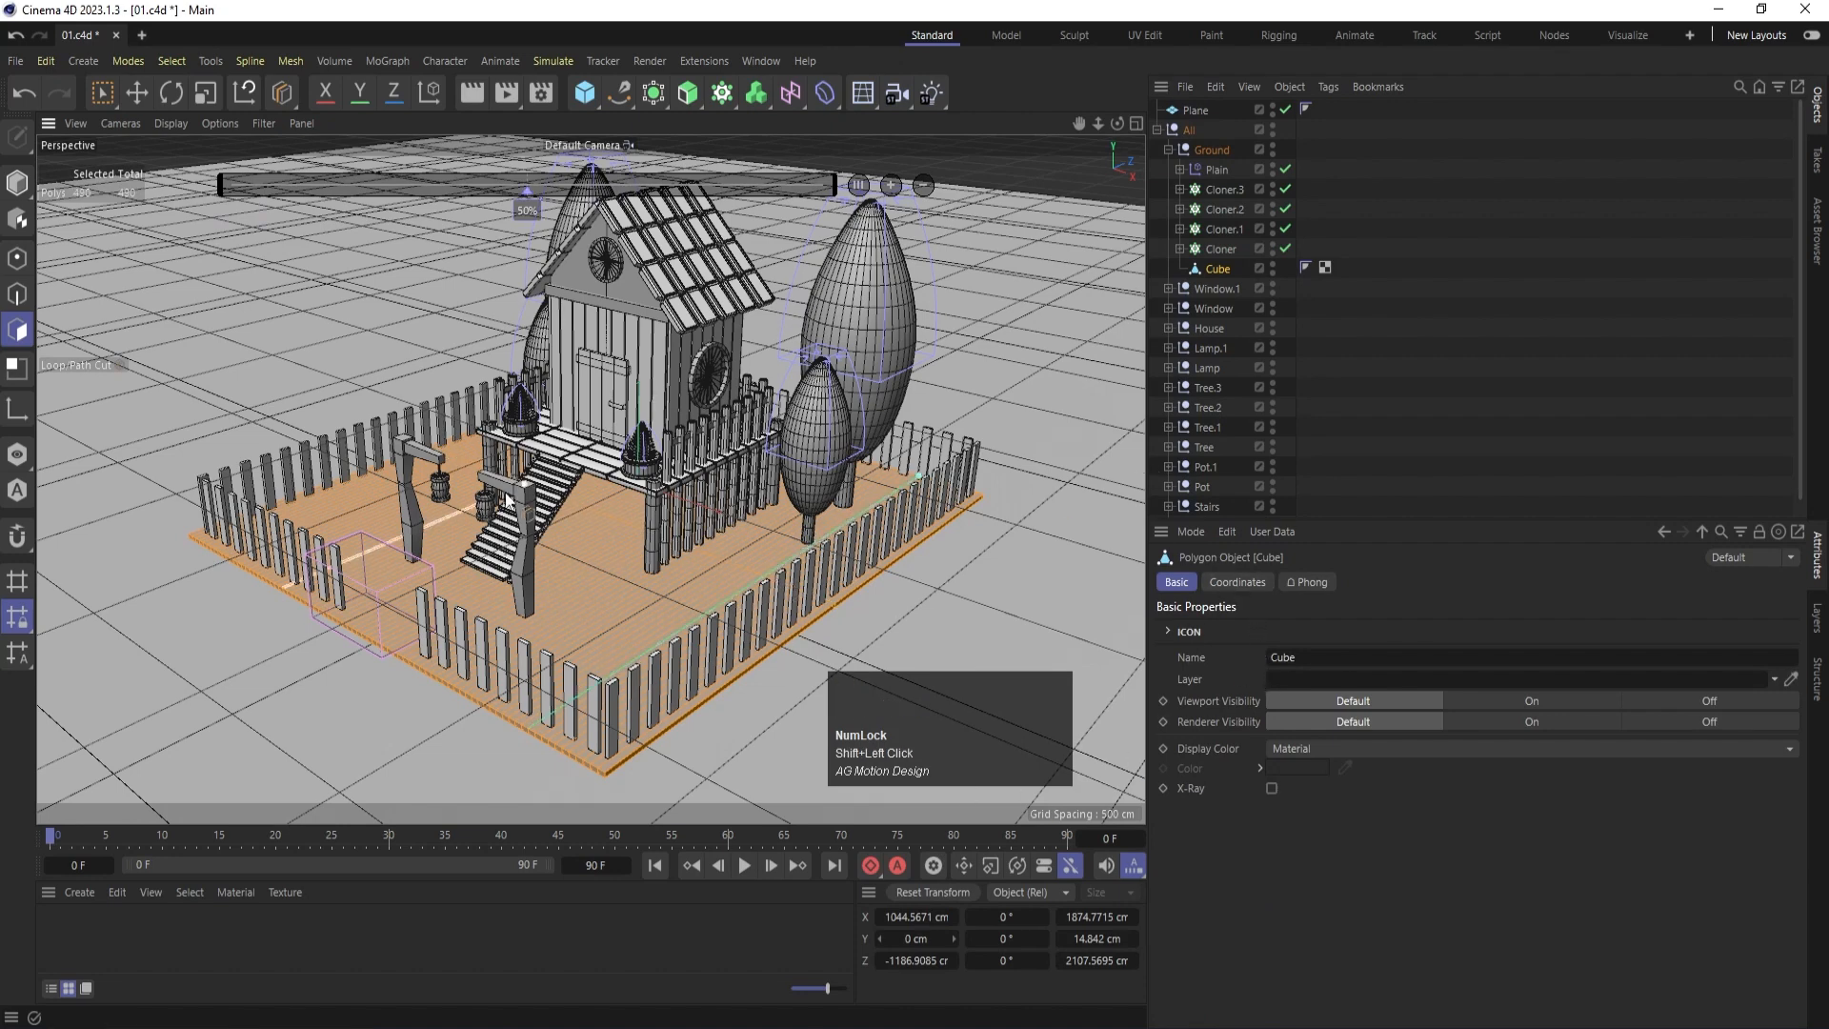
pyautogui.hotkey('ctrl', 'z')
pyautogui.press('m')
pyautogui.press('l')
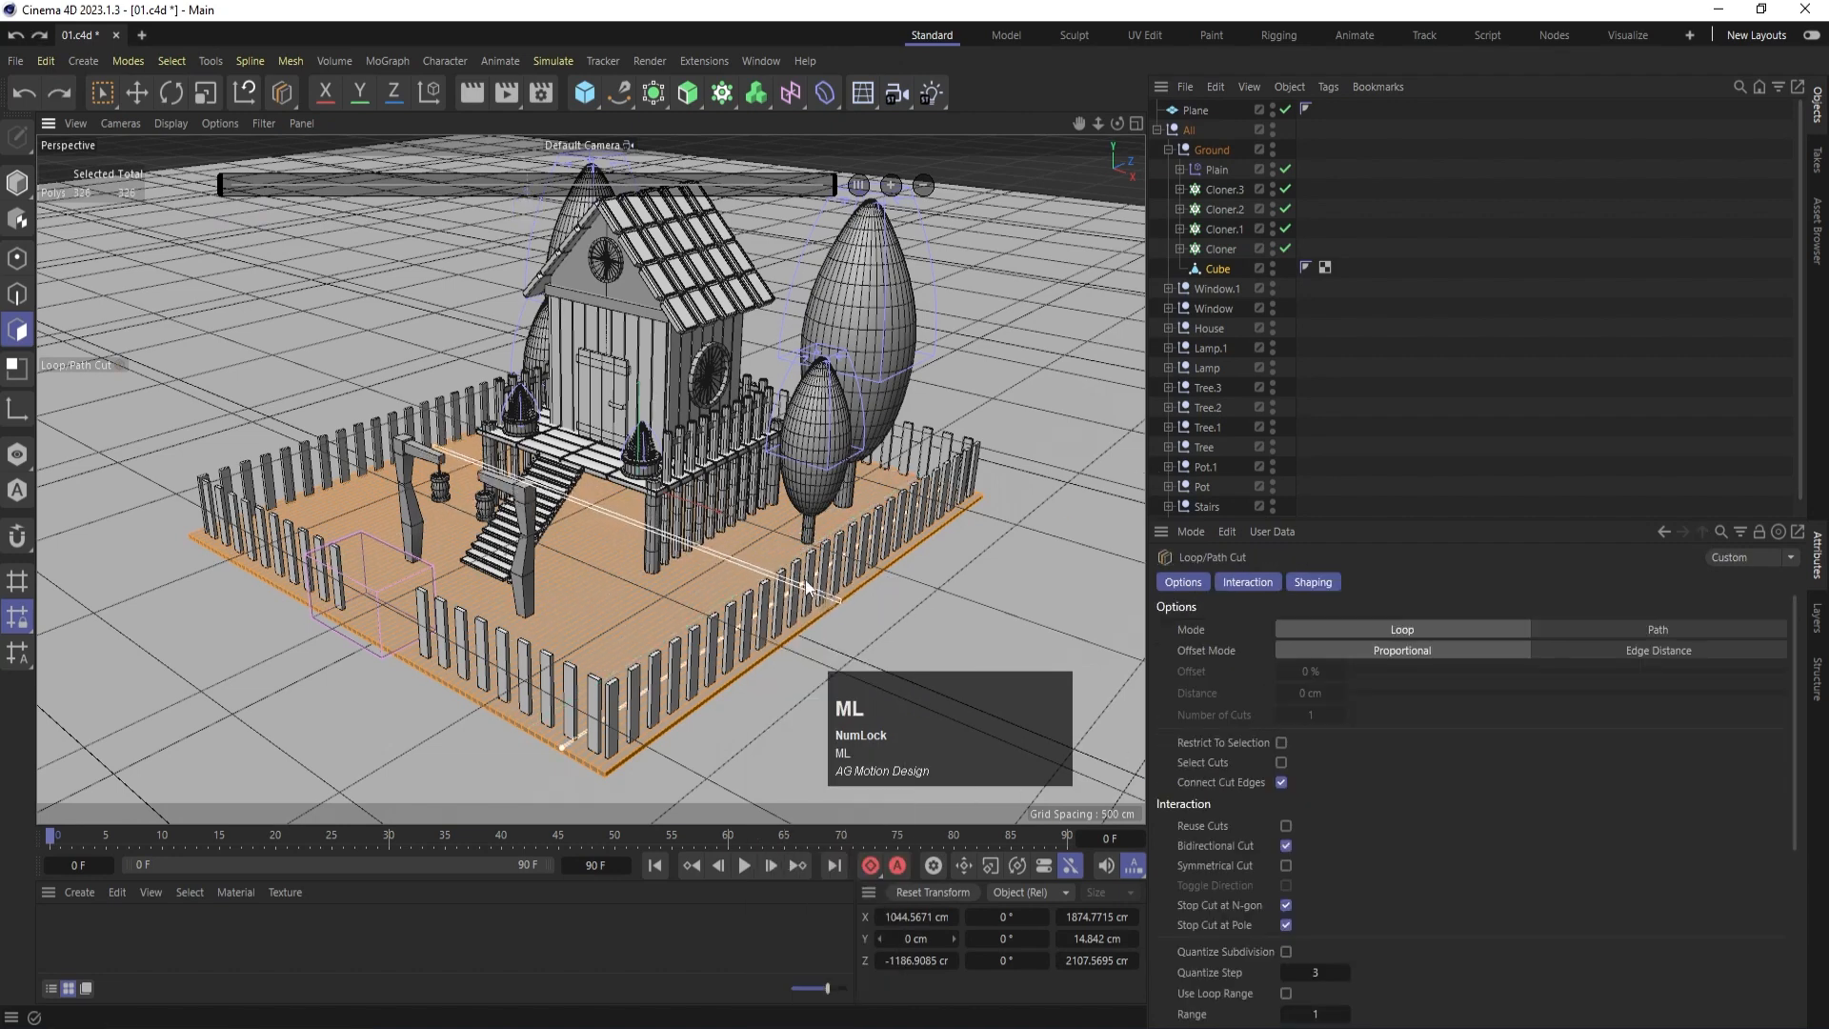
pyautogui.click(762, 577)
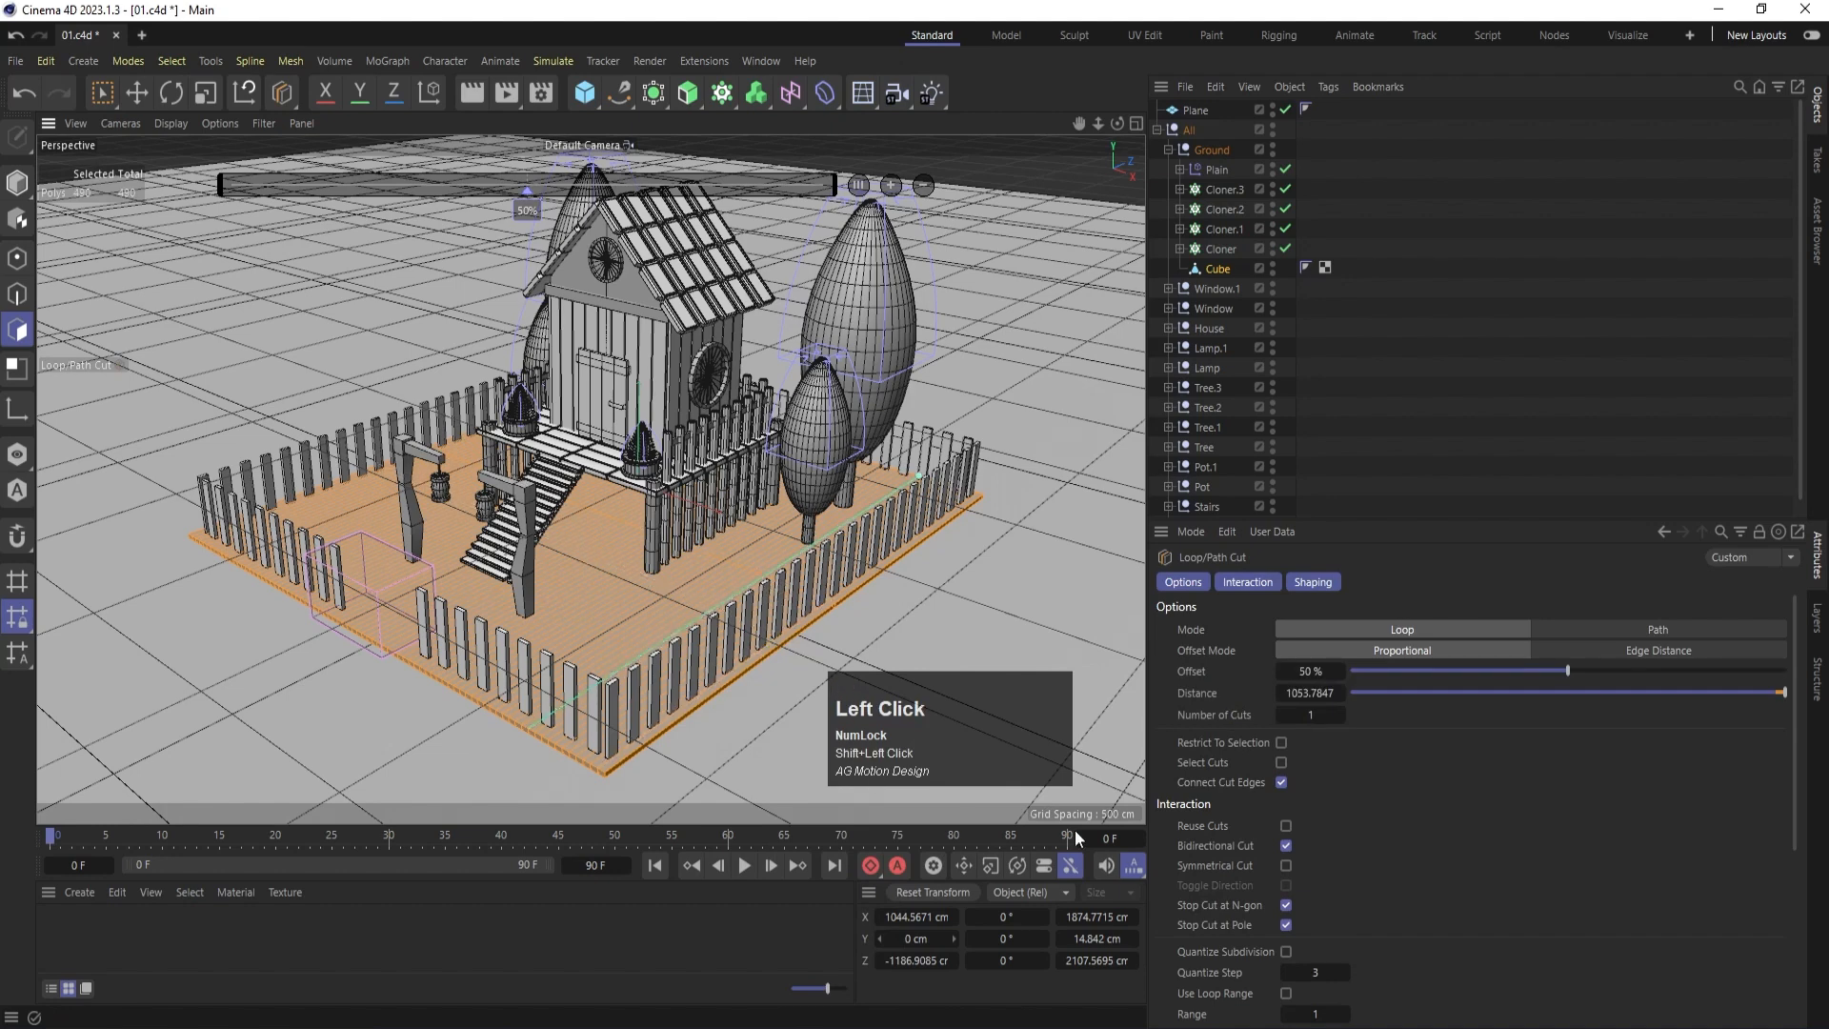
pyautogui.write('80')
pyautogui.press('Return')
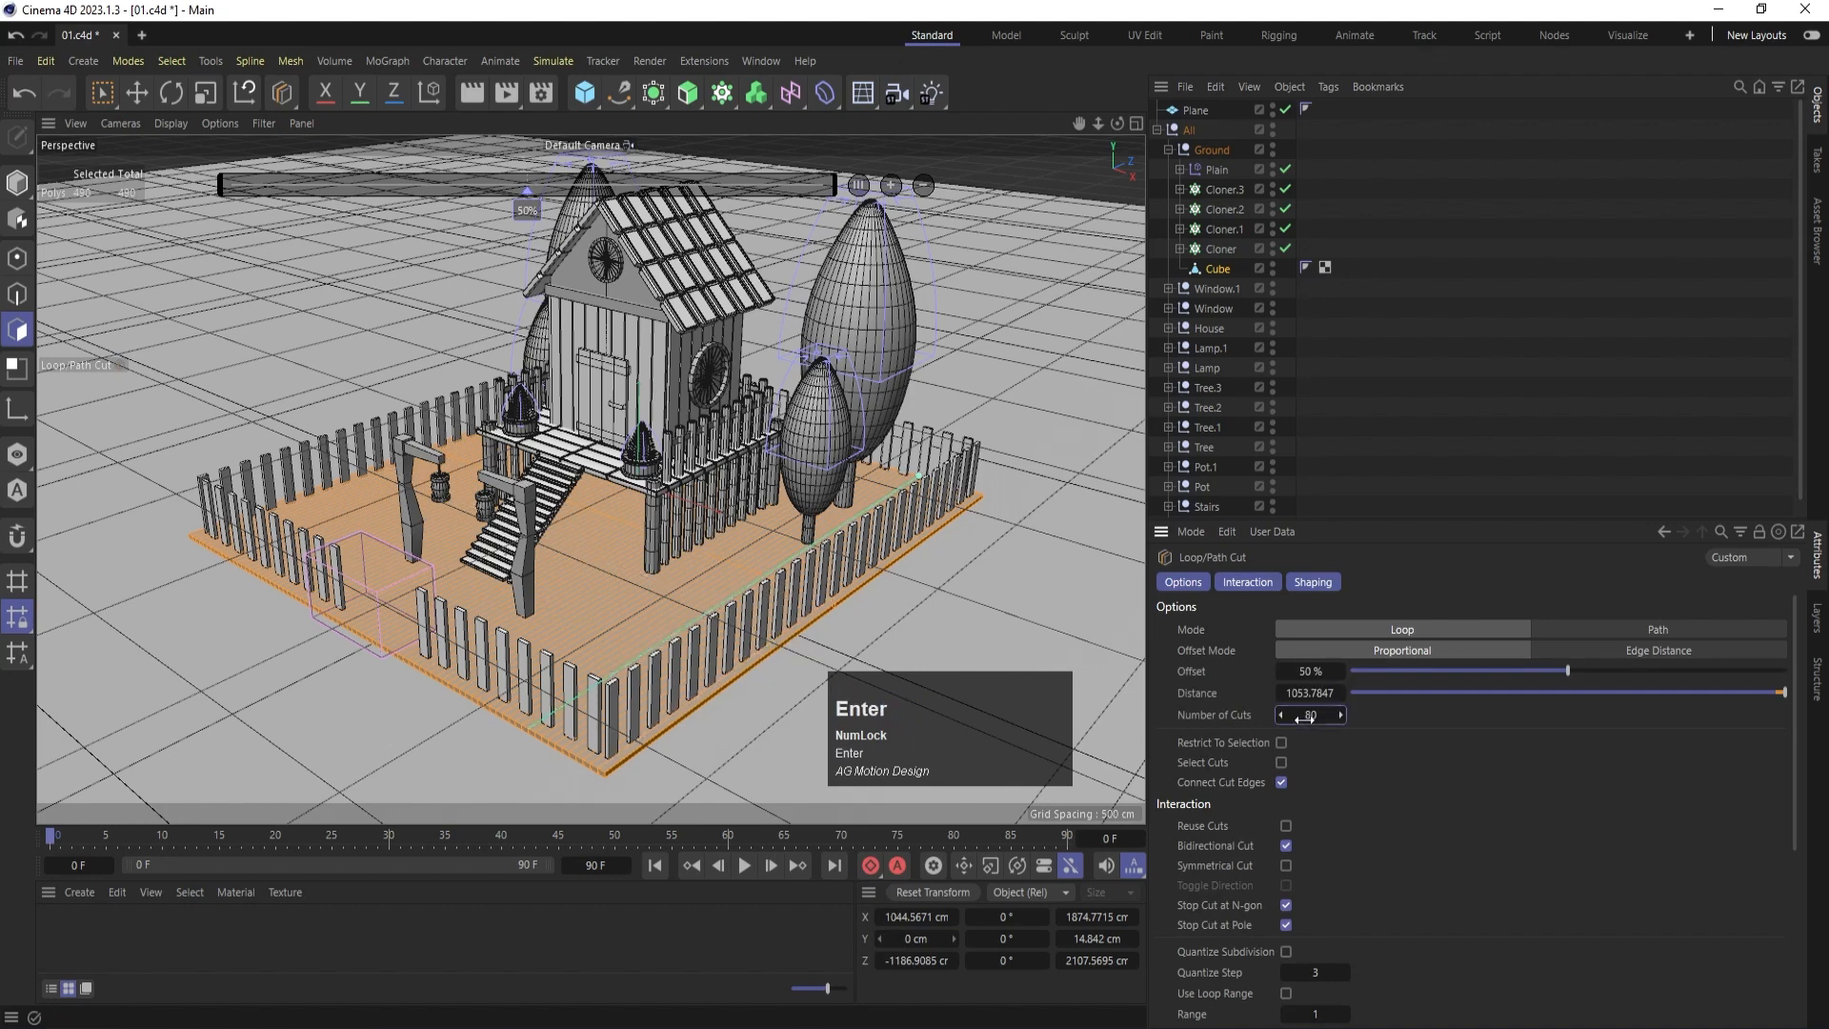
pyautogui.click(1334, 363)
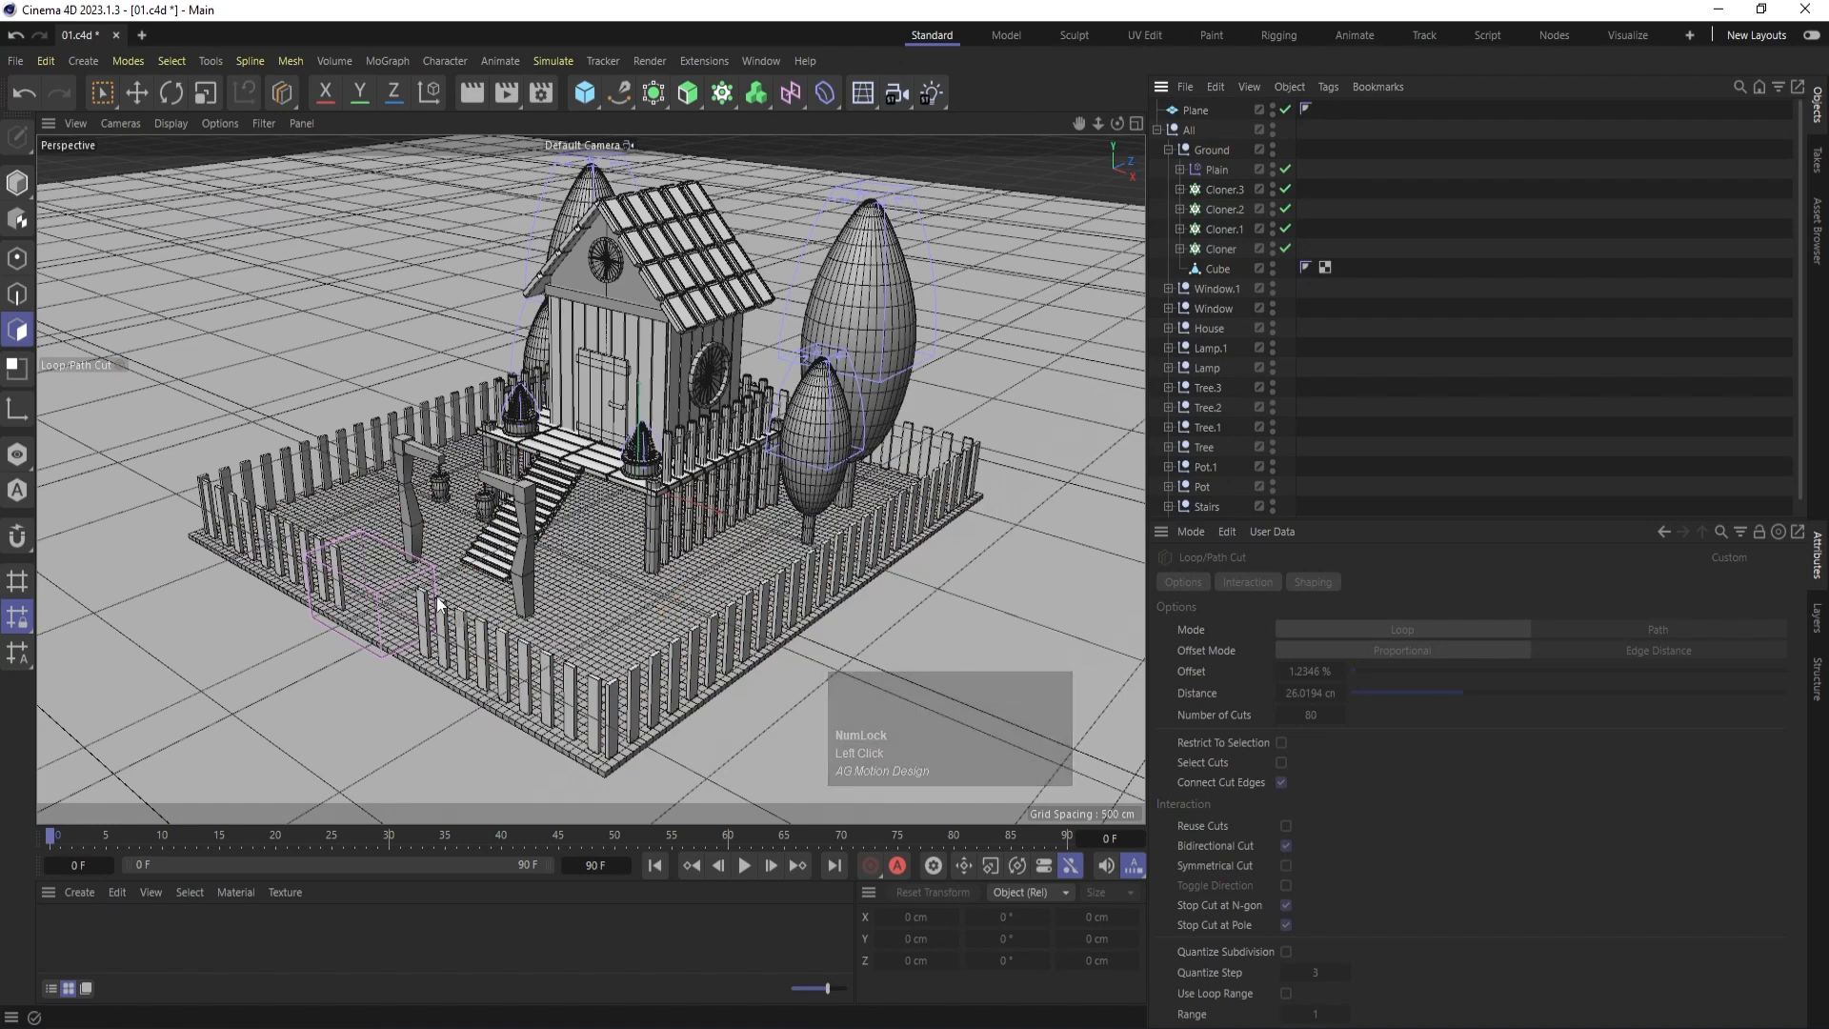
# Save the scene in model mode and collapse the All hierarchy.
pyautogui.click(18, 182)
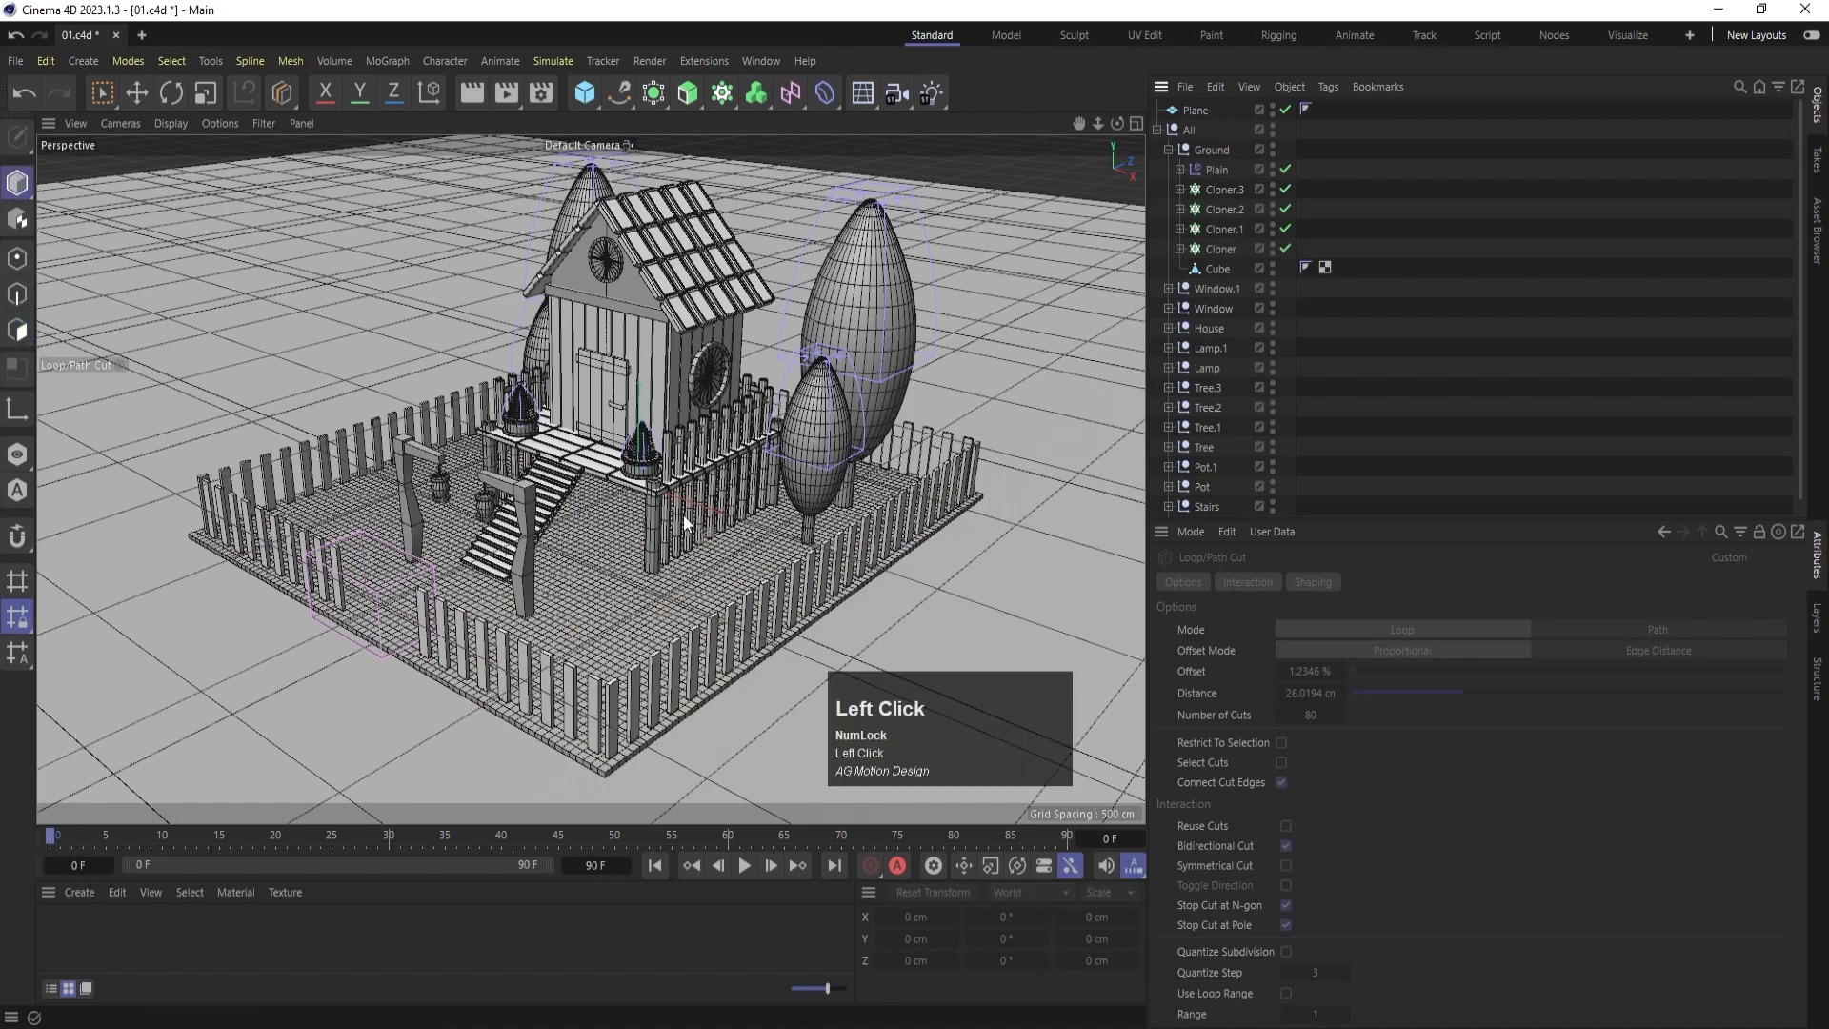
pyautogui.hotkey('ctrl', 's')
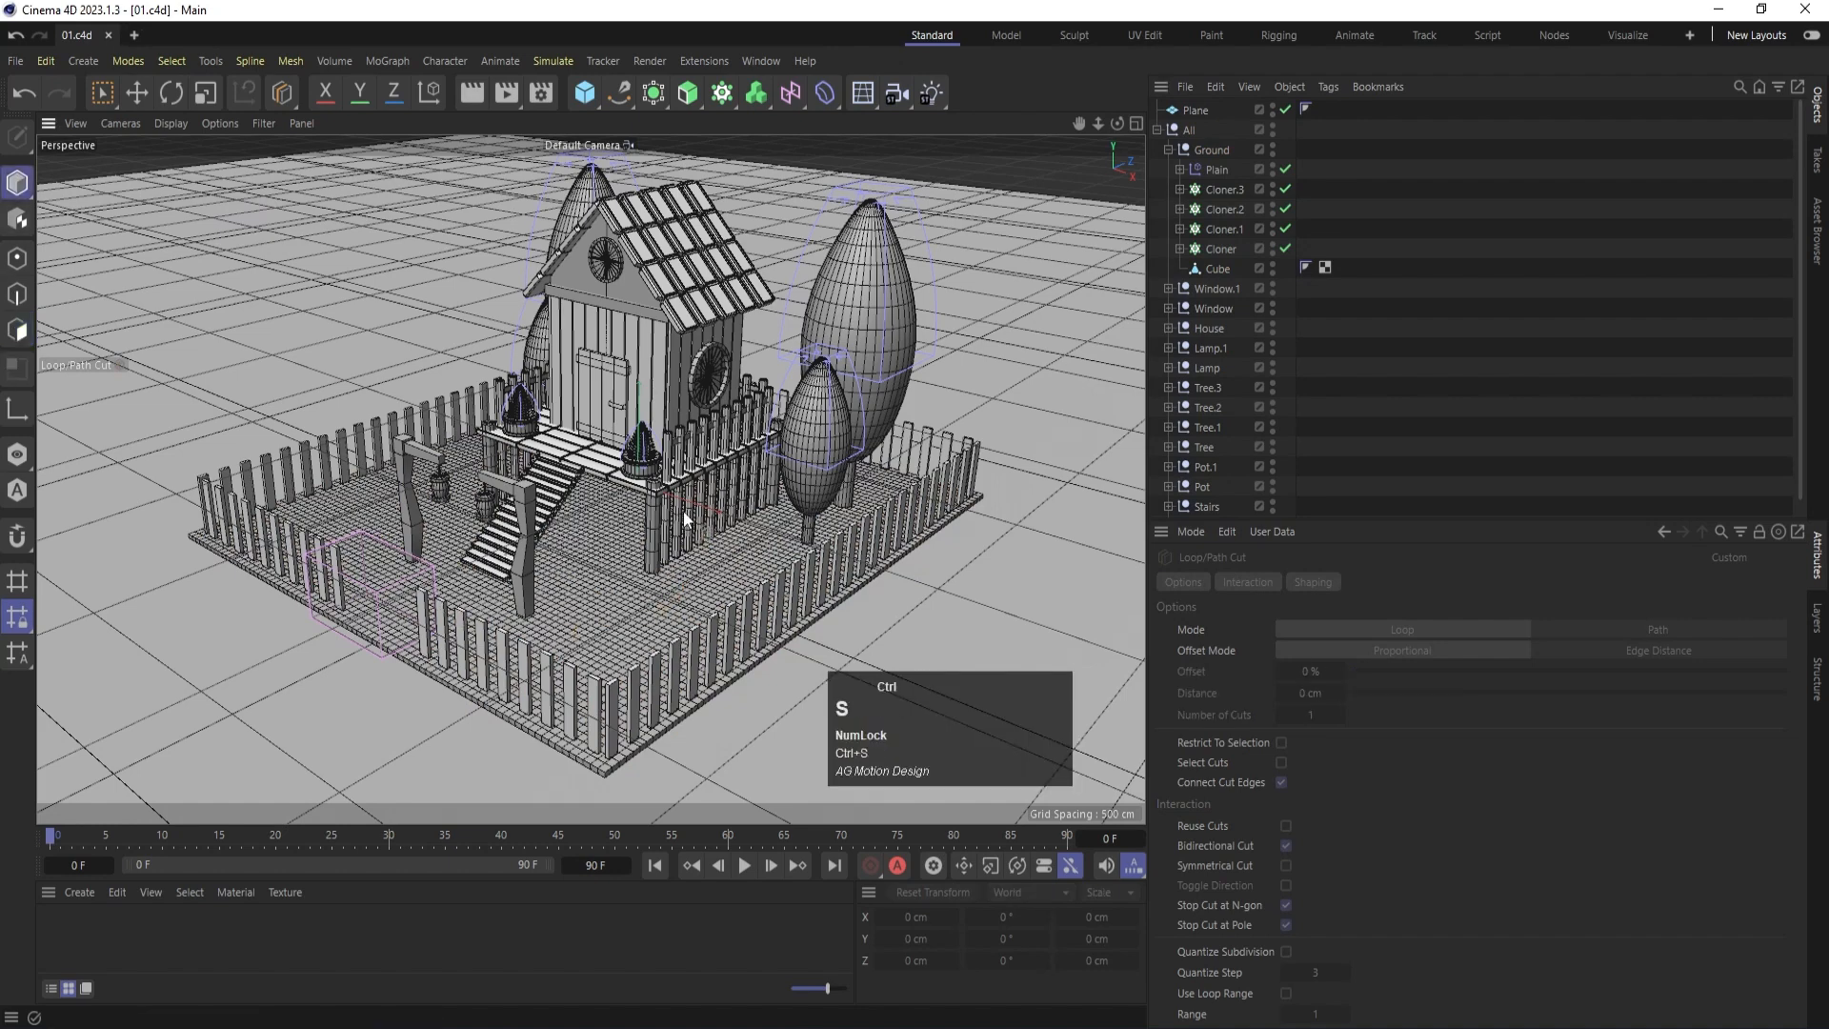
pyautogui.click(1159, 130)
pyautogui.scroll(-3, 724, 341)
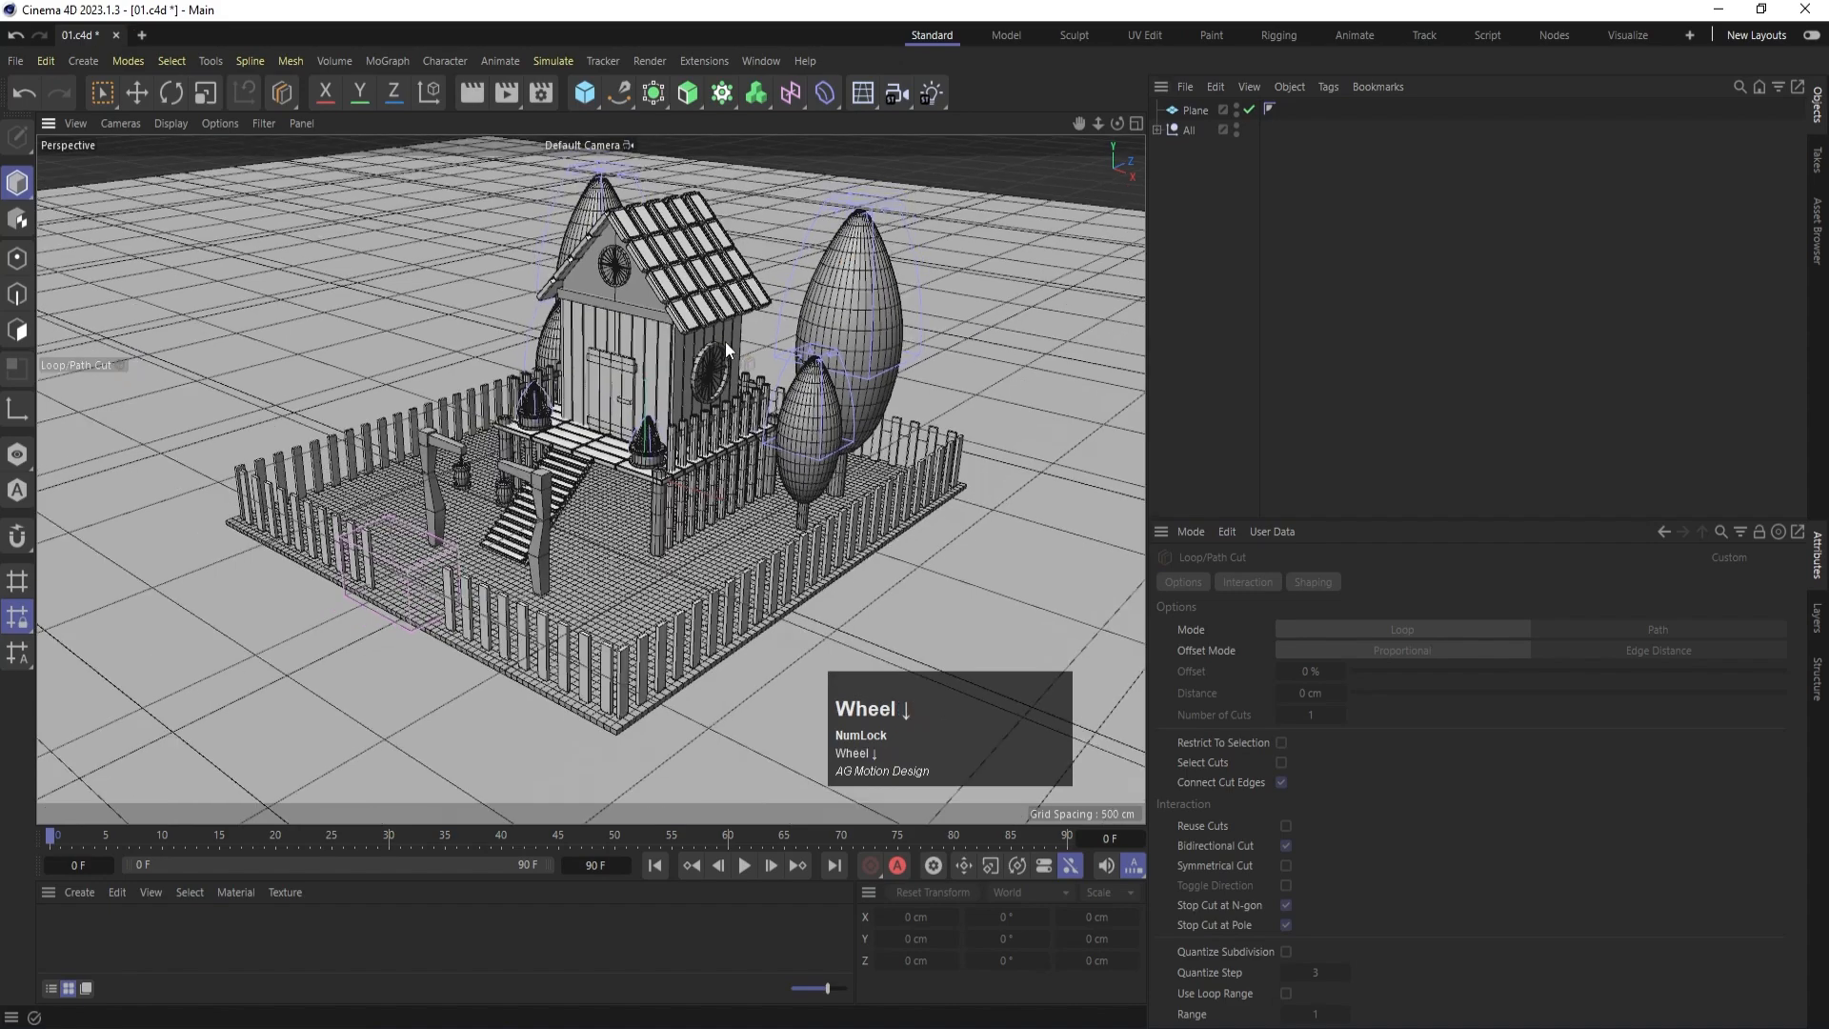
# Add a standard Camera from the current three-quarter view of the house and set its projection to Parallel.
pyautogui.keyDown('alt'); pyautogui.moveTo(724, 343); pyautogui.dragTo(743, 301); pyautogui.keyUp('alt')
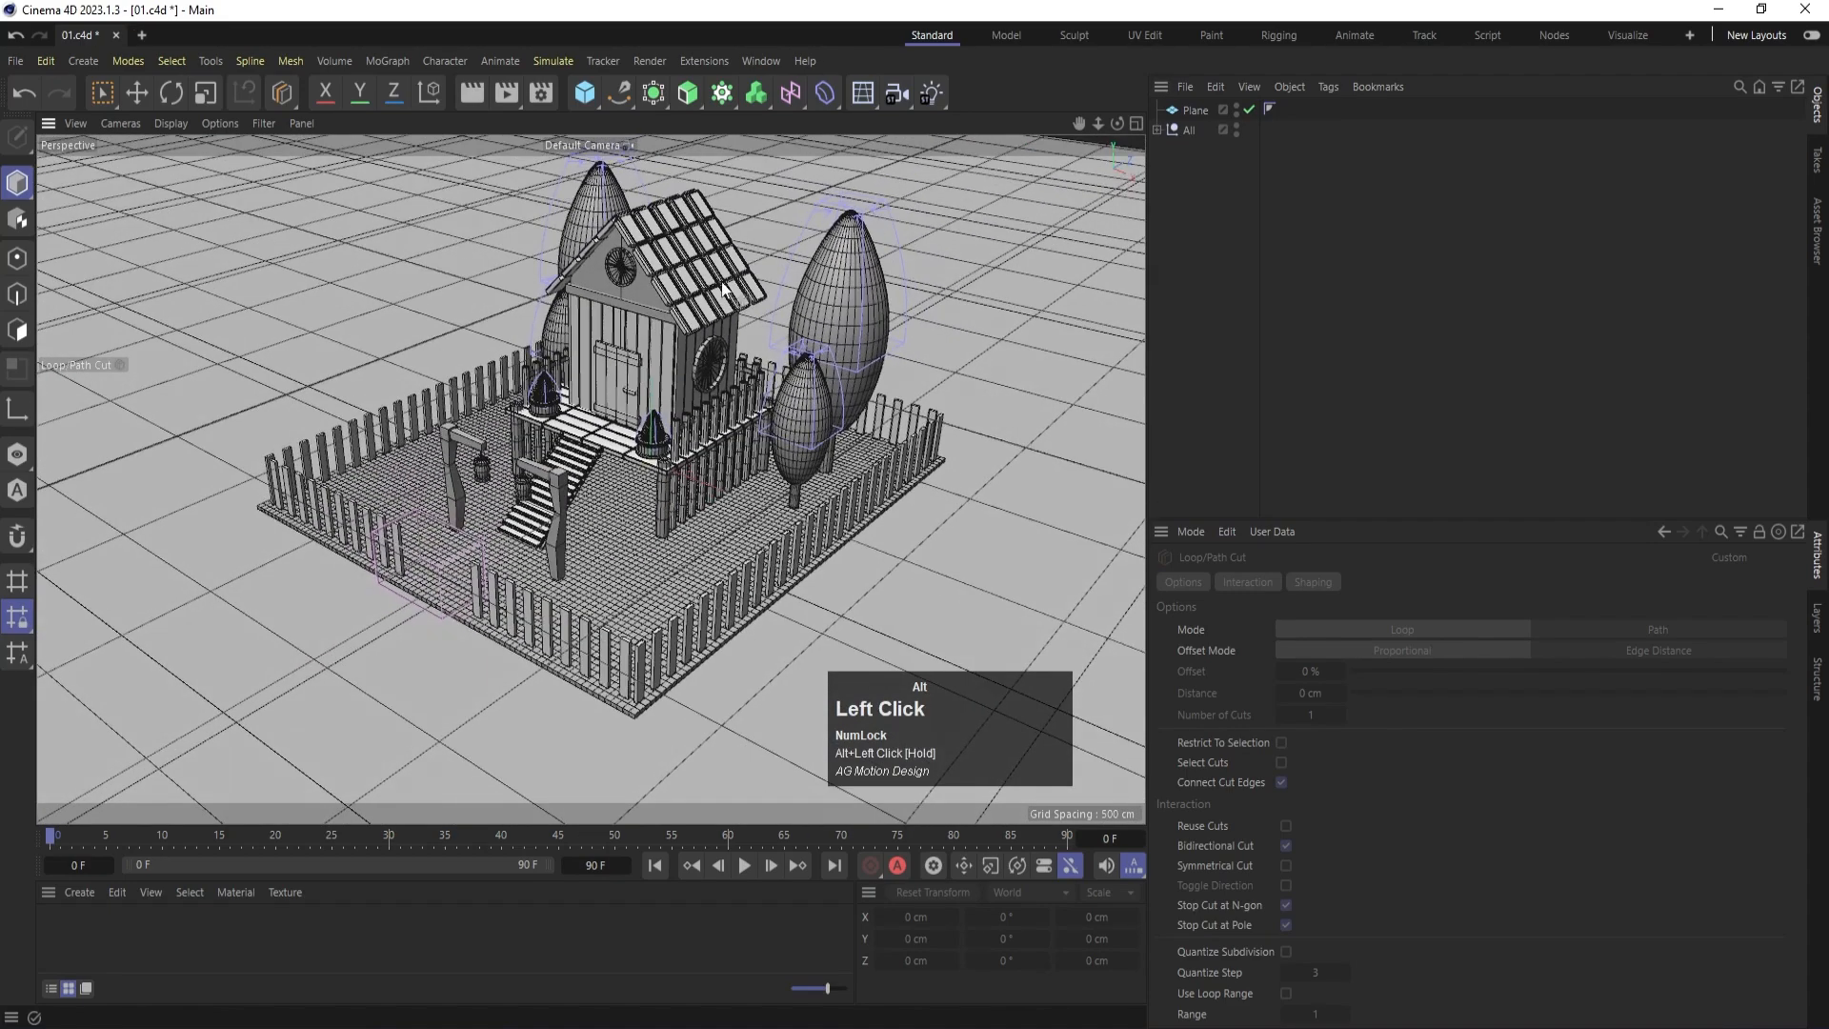
pyautogui.click(895, 95)
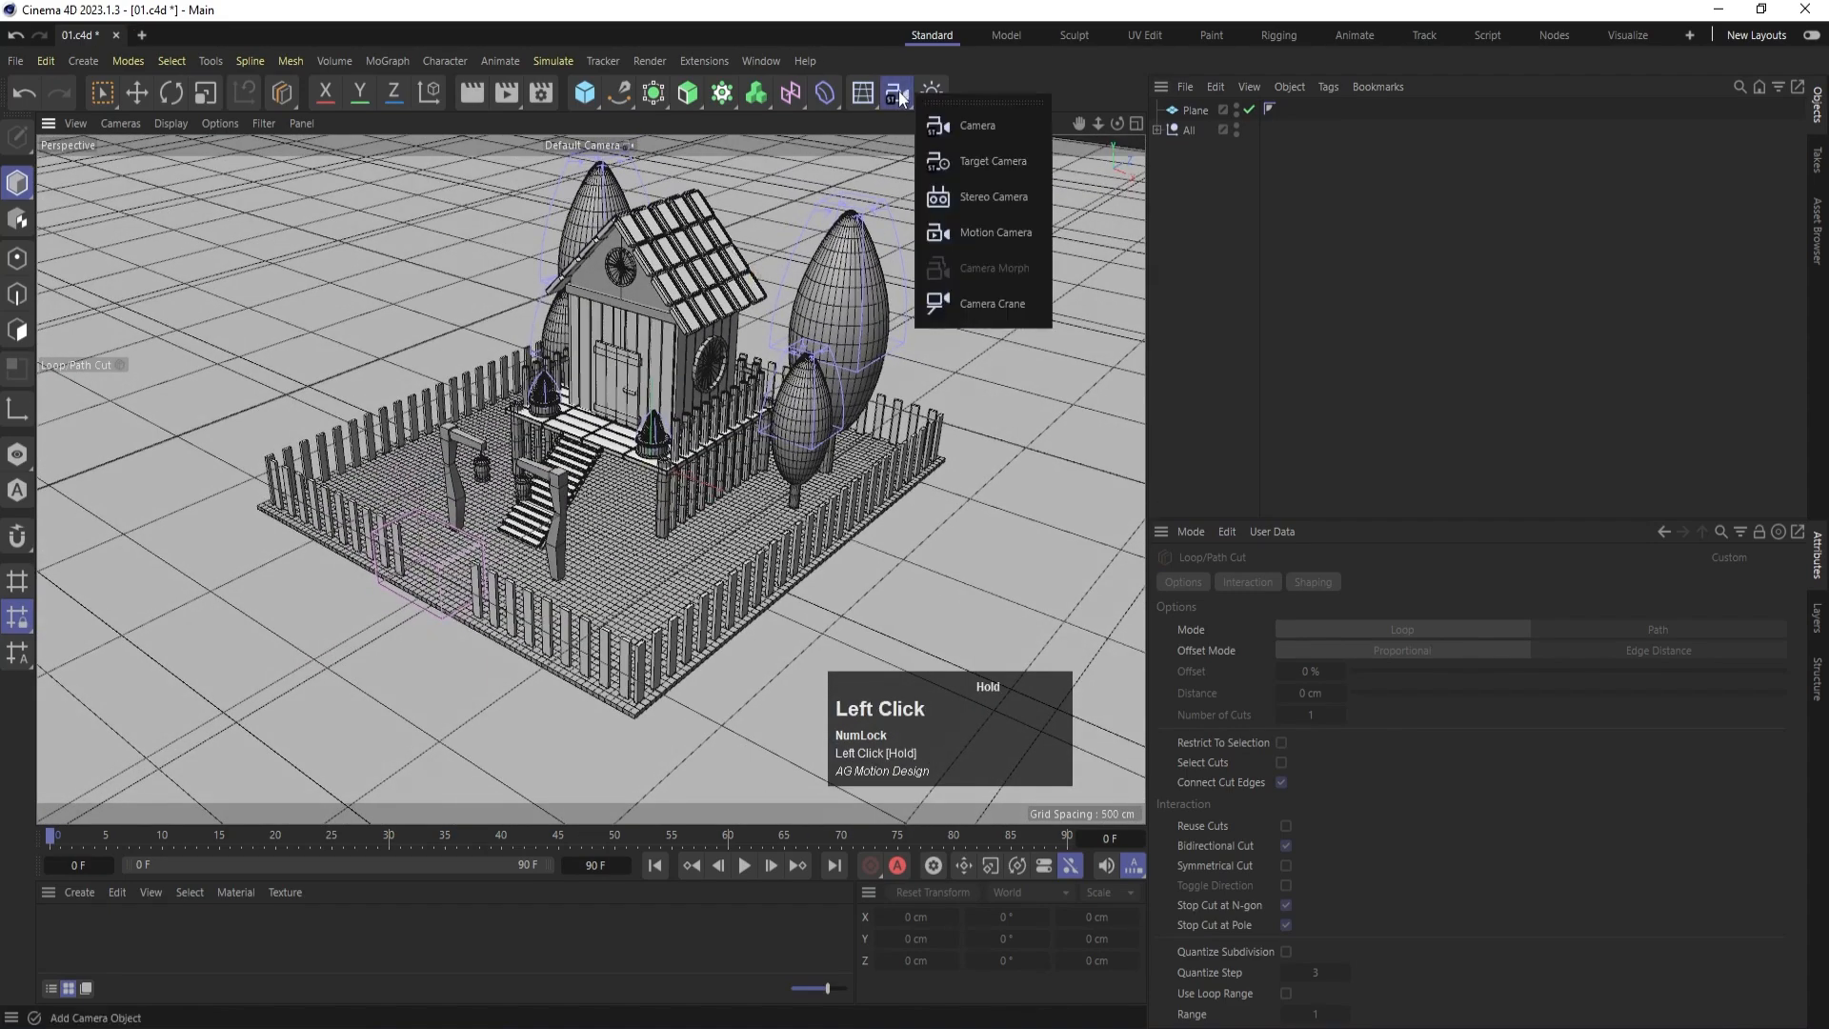
pyautogui.click(968, 130)
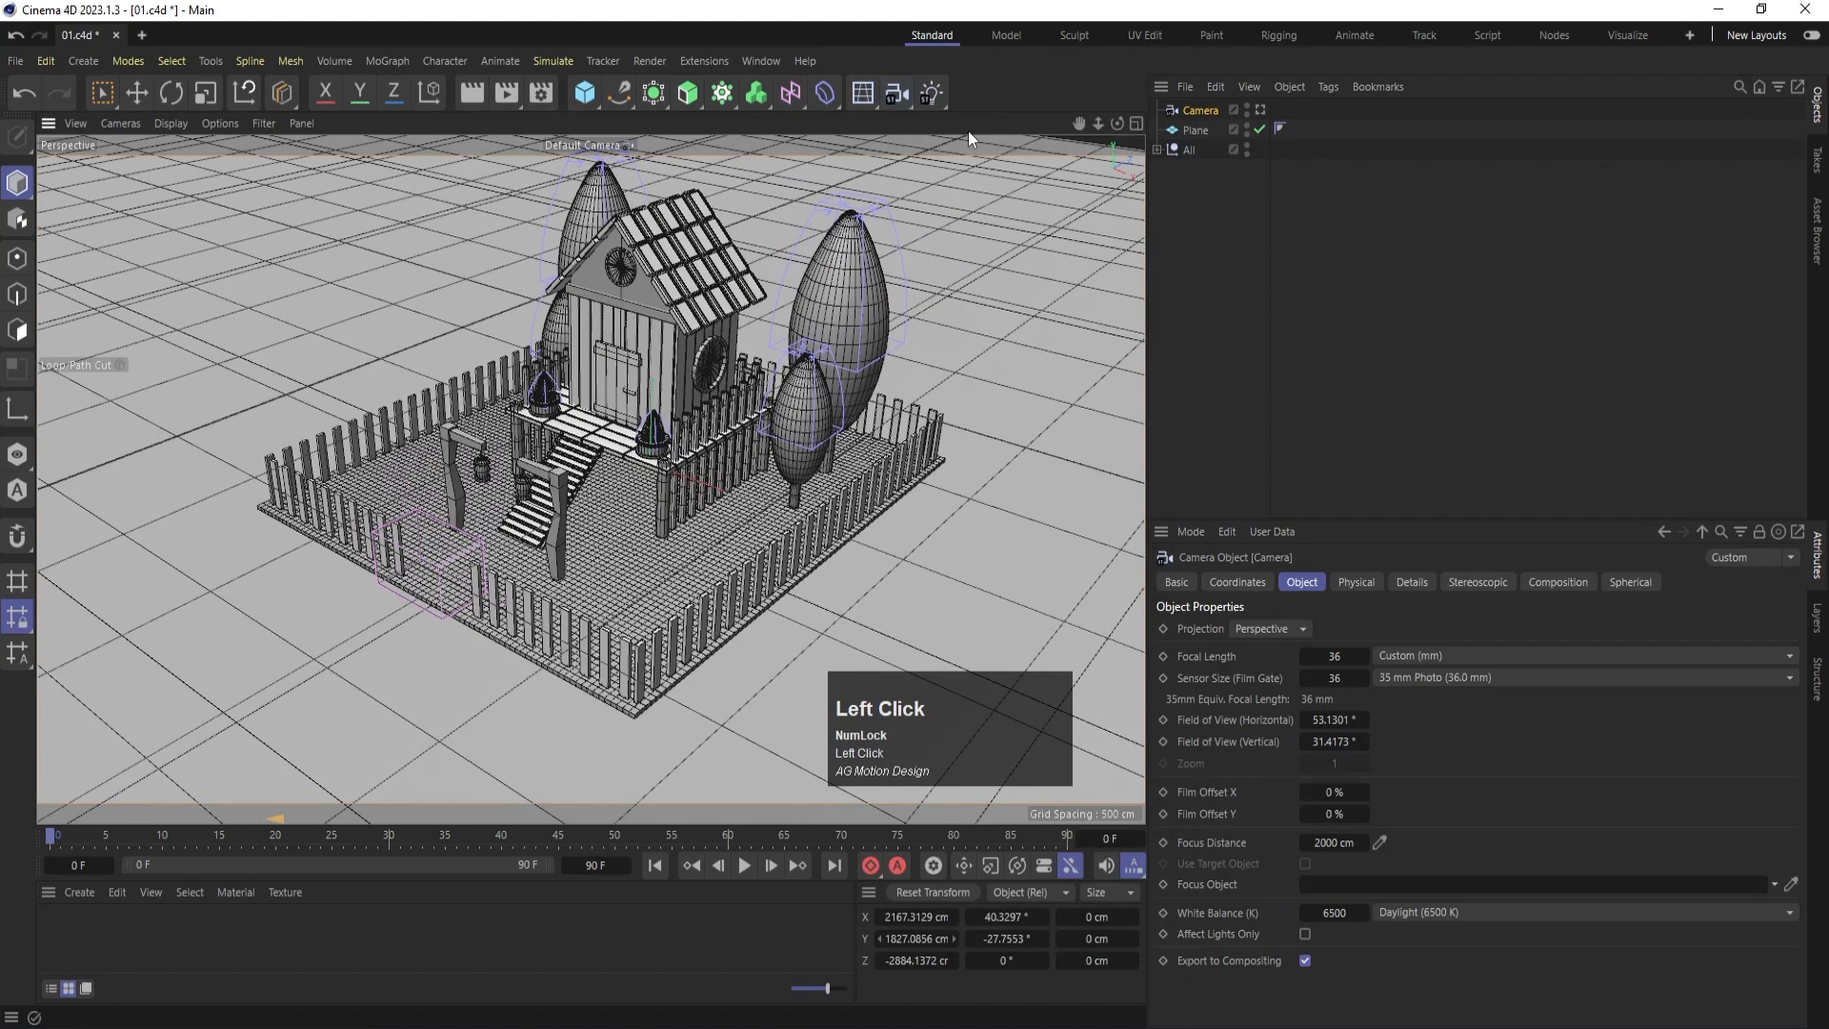
pyautogui.click(1251, 630)
pyautogui.click(1258, 675)
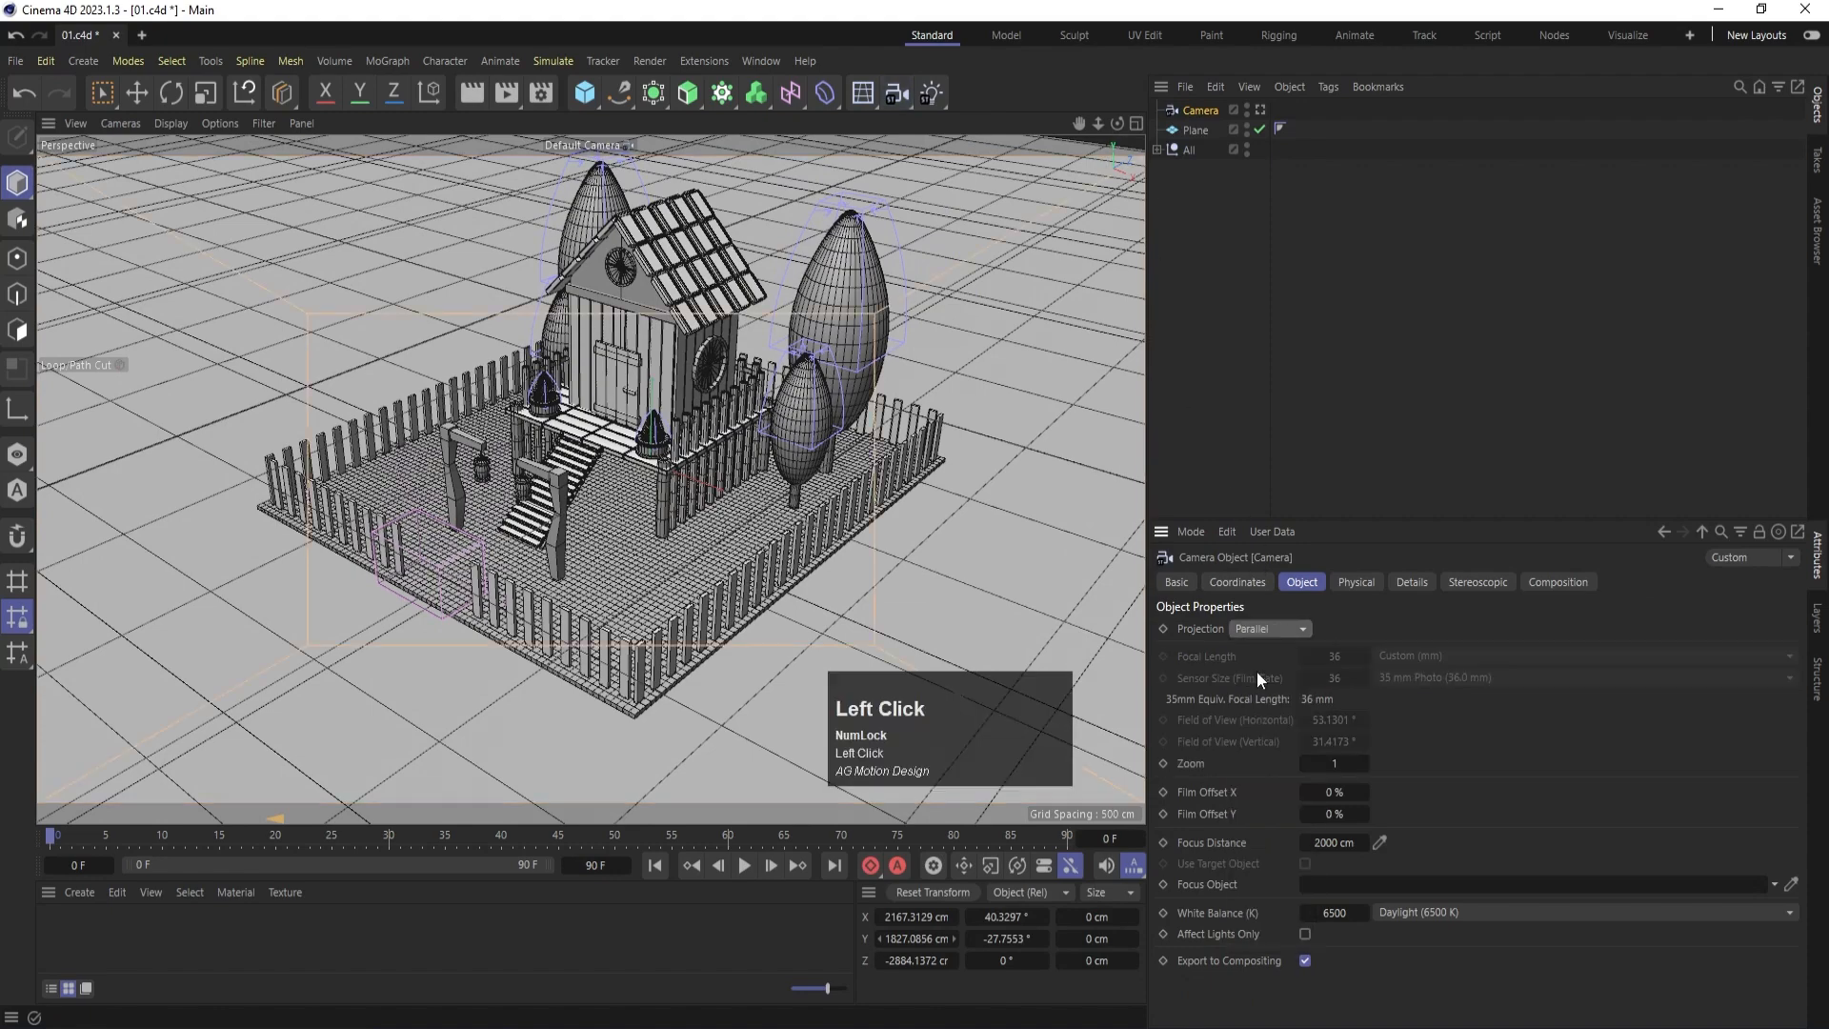
# Look through the Camera and frame the whole fenced house and trees, at zoom about 0.33, heading about 42° and pitch about -18°.
pyautogui.click(1260, 109)
pyautogui.scroll(-4, 665, 471)
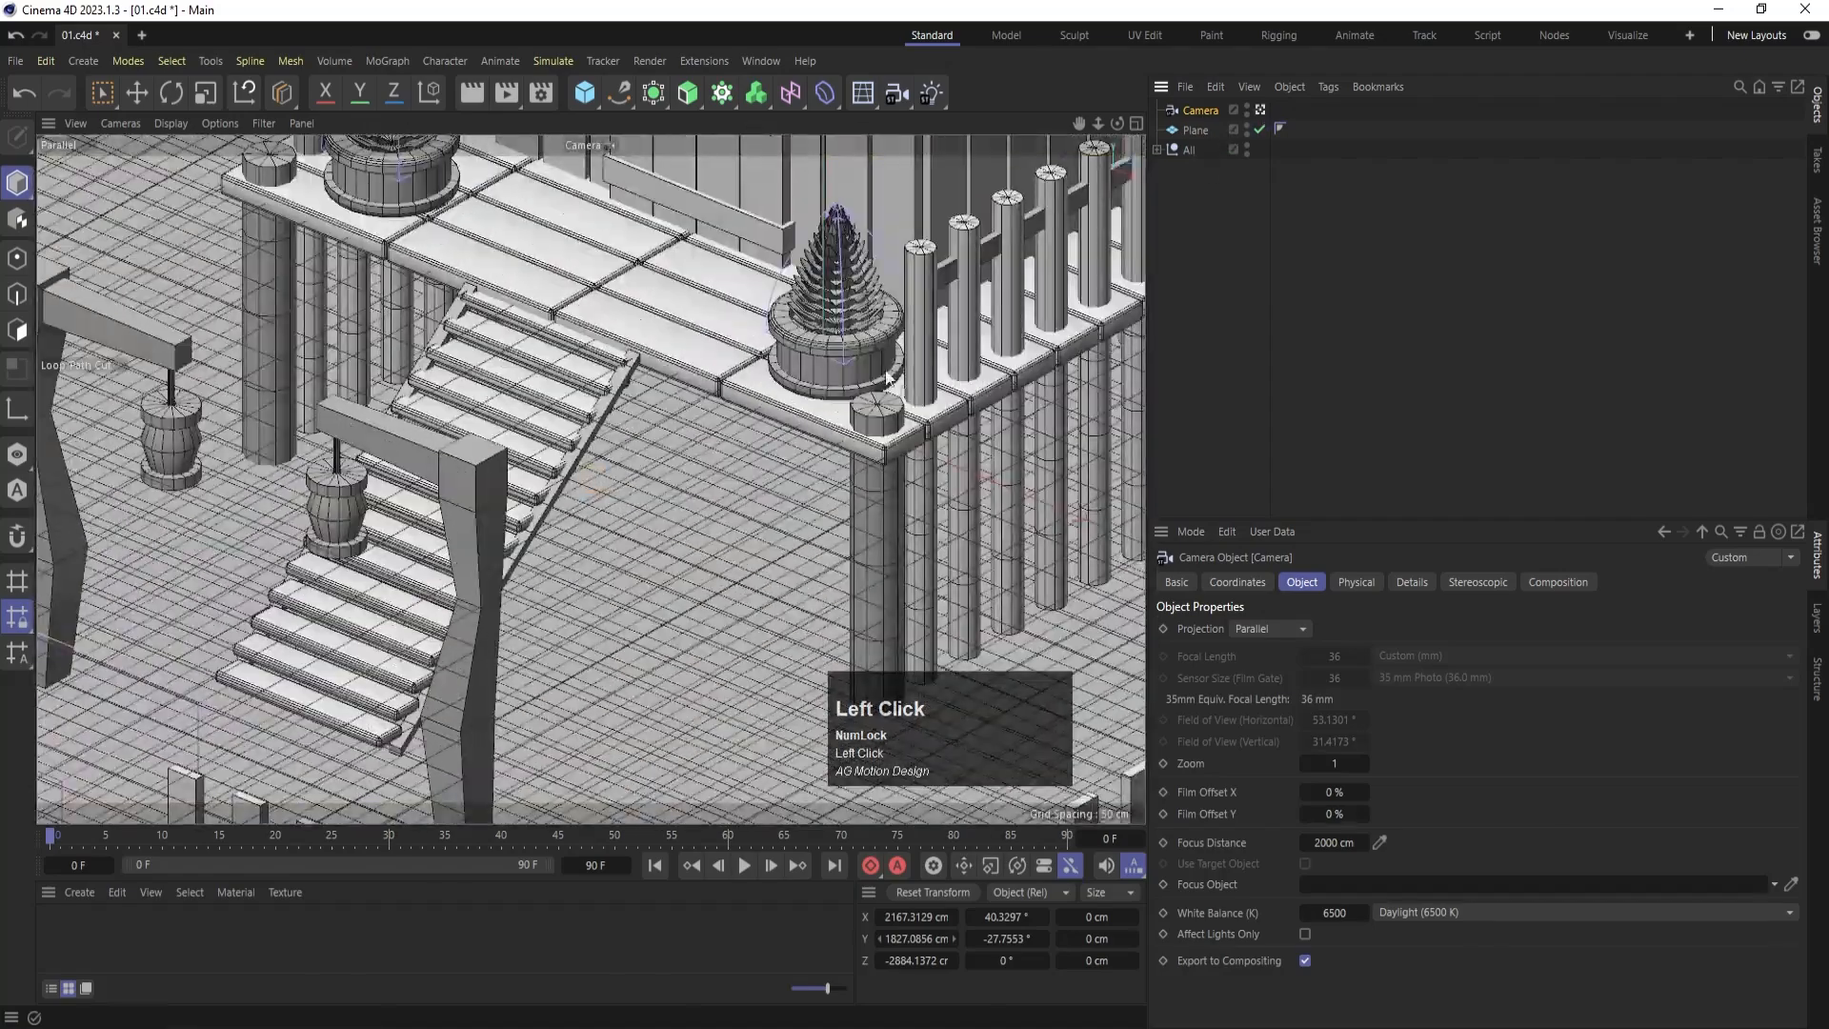
pyautogui.scroll(-4, 665, 472)
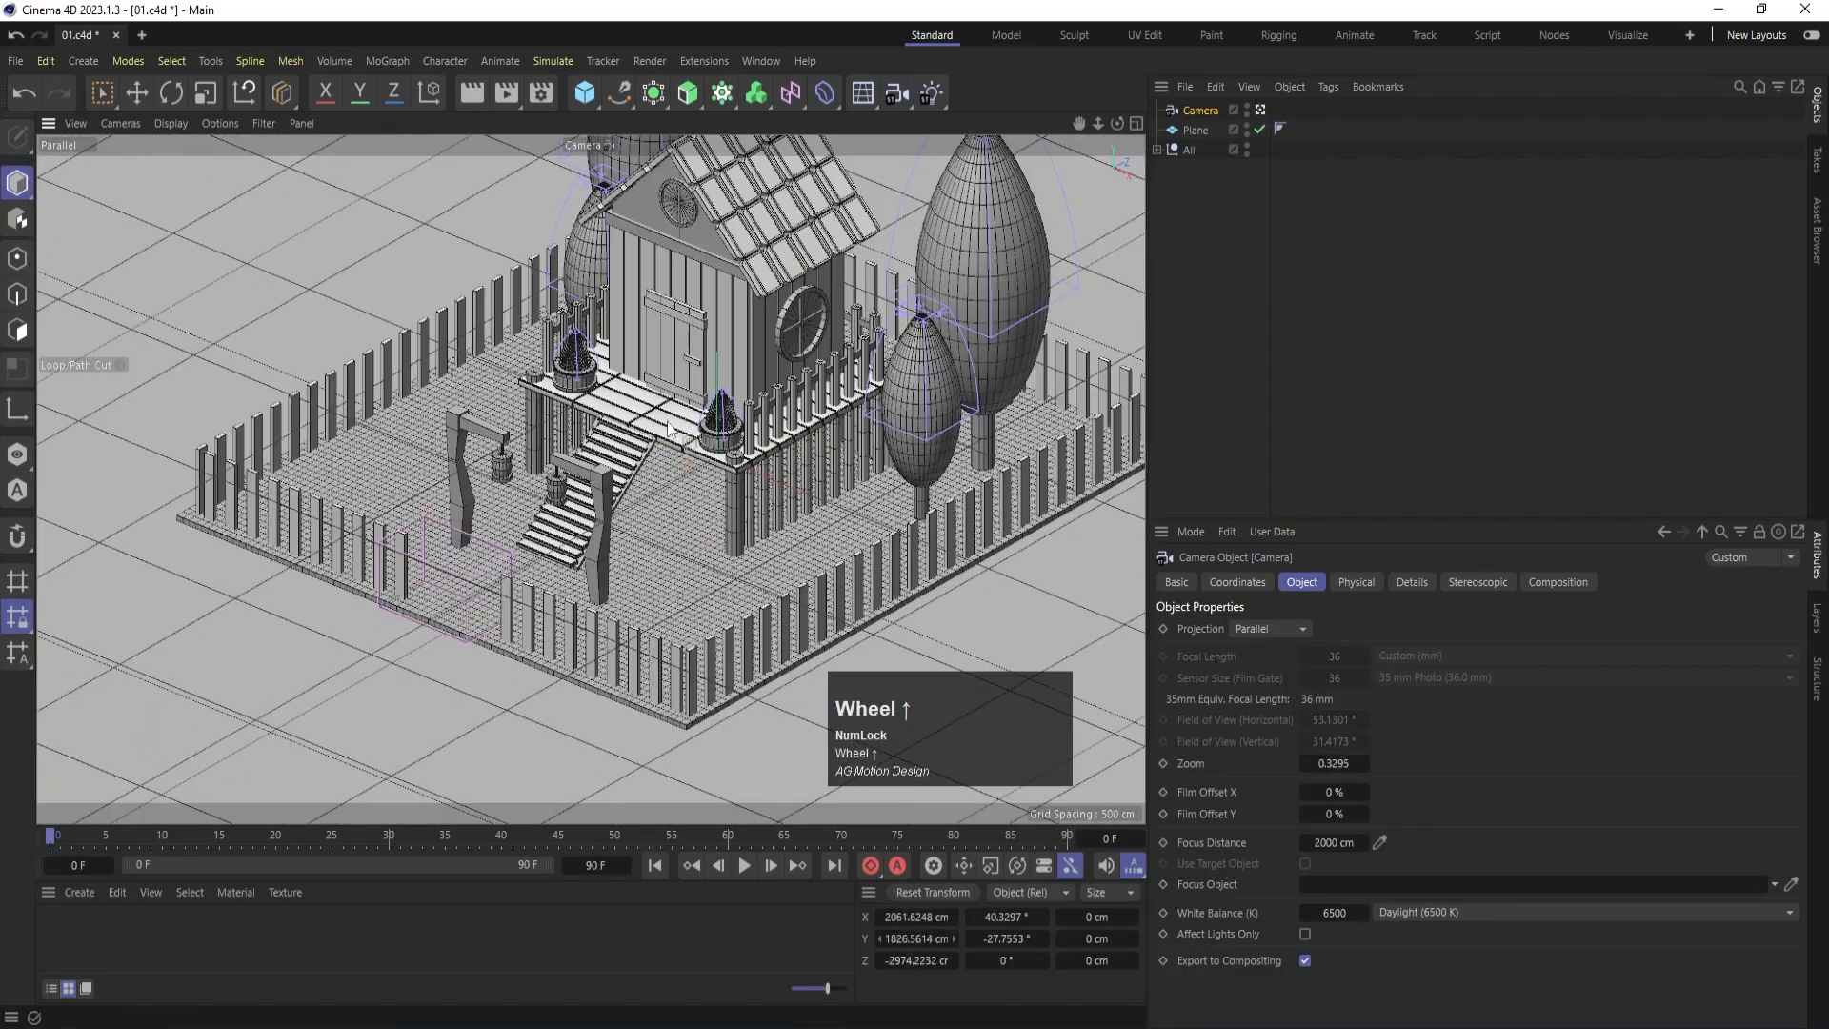
pyautogui.keyDown('alt'); pyautogui.moveTo(648, 381); pyautogui.dragTo(661, 370); pyautogui.keyUp('alt')
pyautogui.keyDown('alt'); pyautogui.moveTo(641, 361); pyautogui.dragTo(621, 421, button='middle'); pyautogui.keyUp('alt')
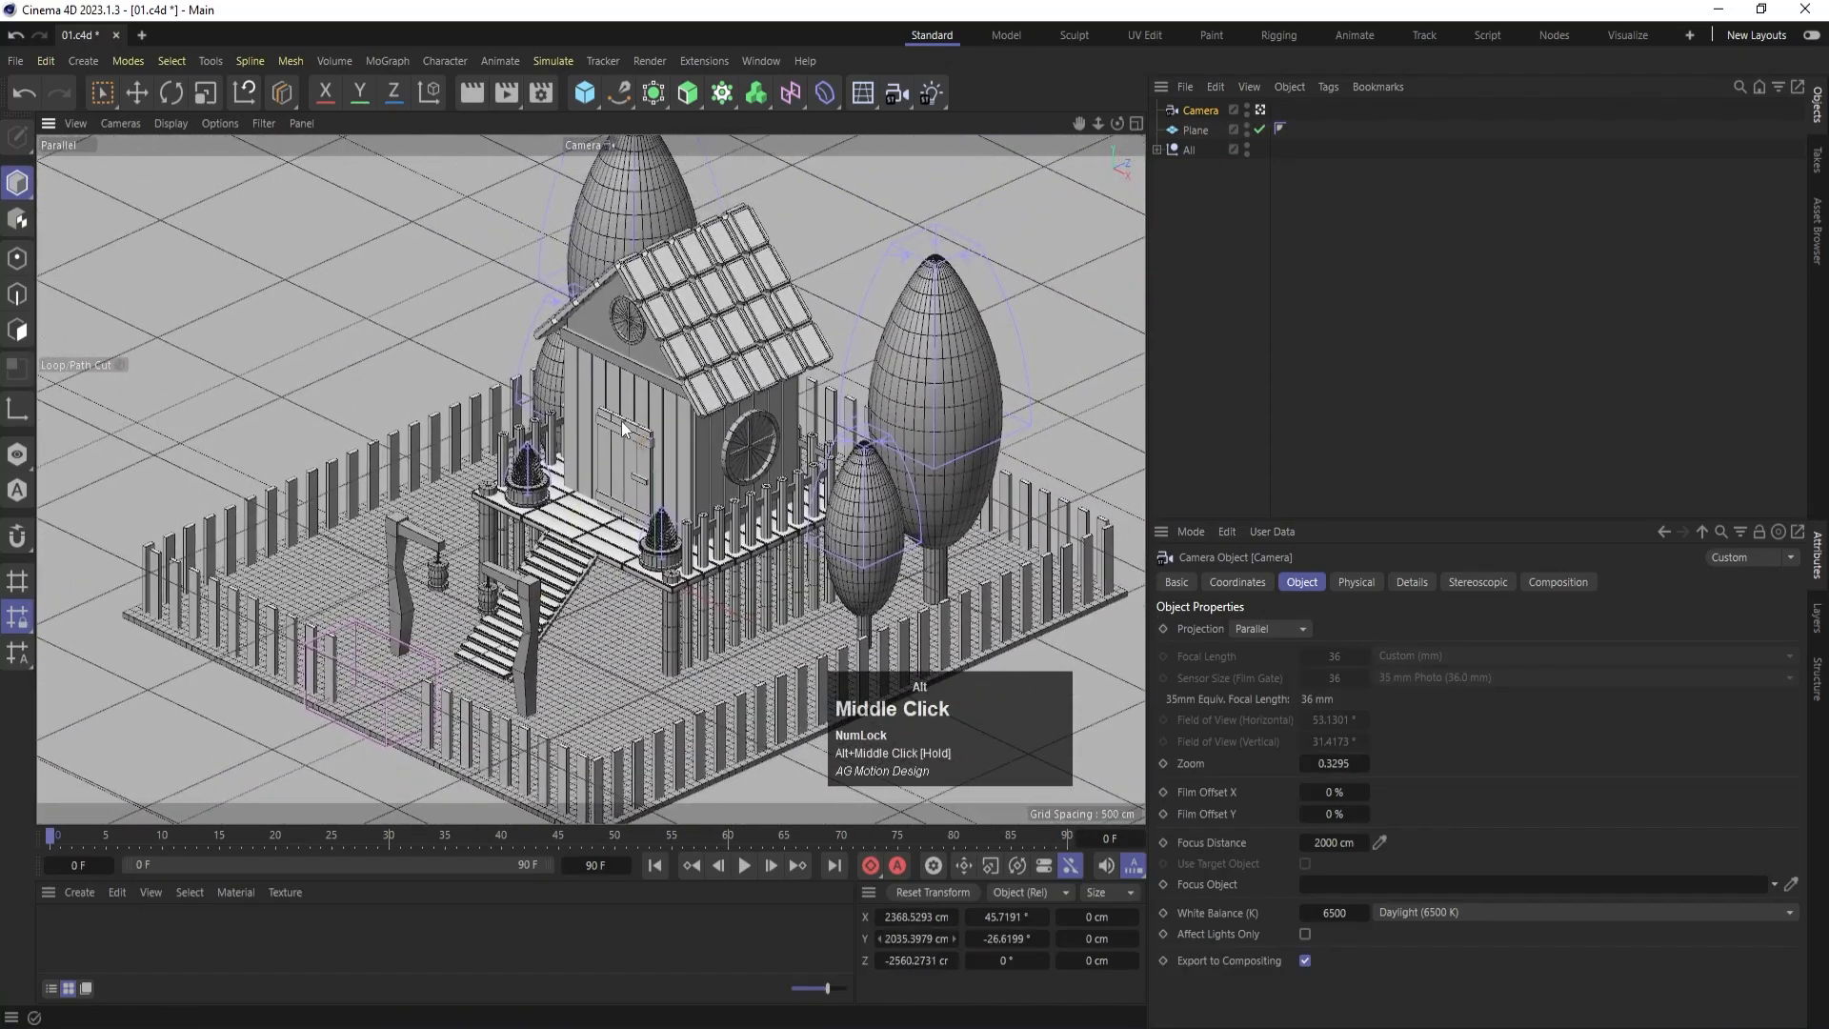
pyautogui.keyDown('alt'); pyautogui.moveTo(509, 583); pyautogui.dragTo(522, 550); pyautogui.keyUp('alt')
pyautogui.keyDown('alt'); pyautogui.moveTo(522, 551); pyautogui.dragTo(496, 457, button='middle'); pyautogui.keyUp('alt')
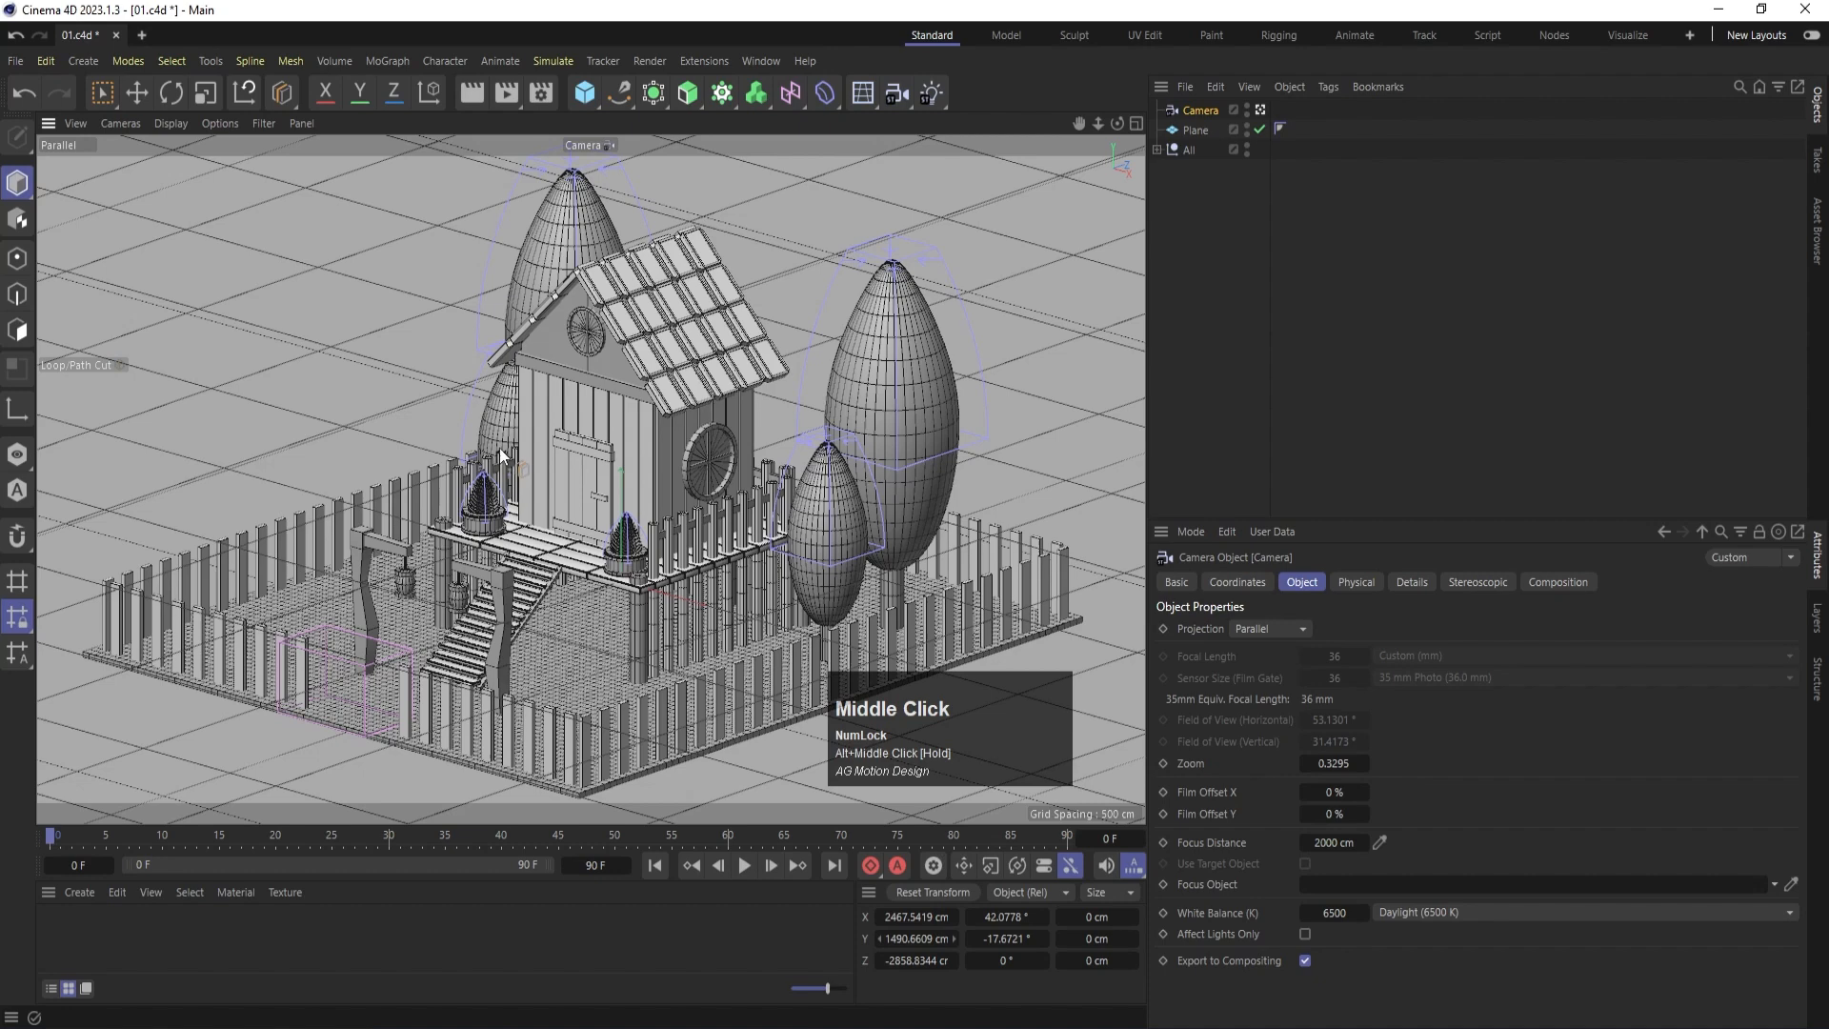
# Render a preview of the camera view in the viewport, and save the scene with the Camera deselected.
pyautogui.hotkey('ctrl', 'r')
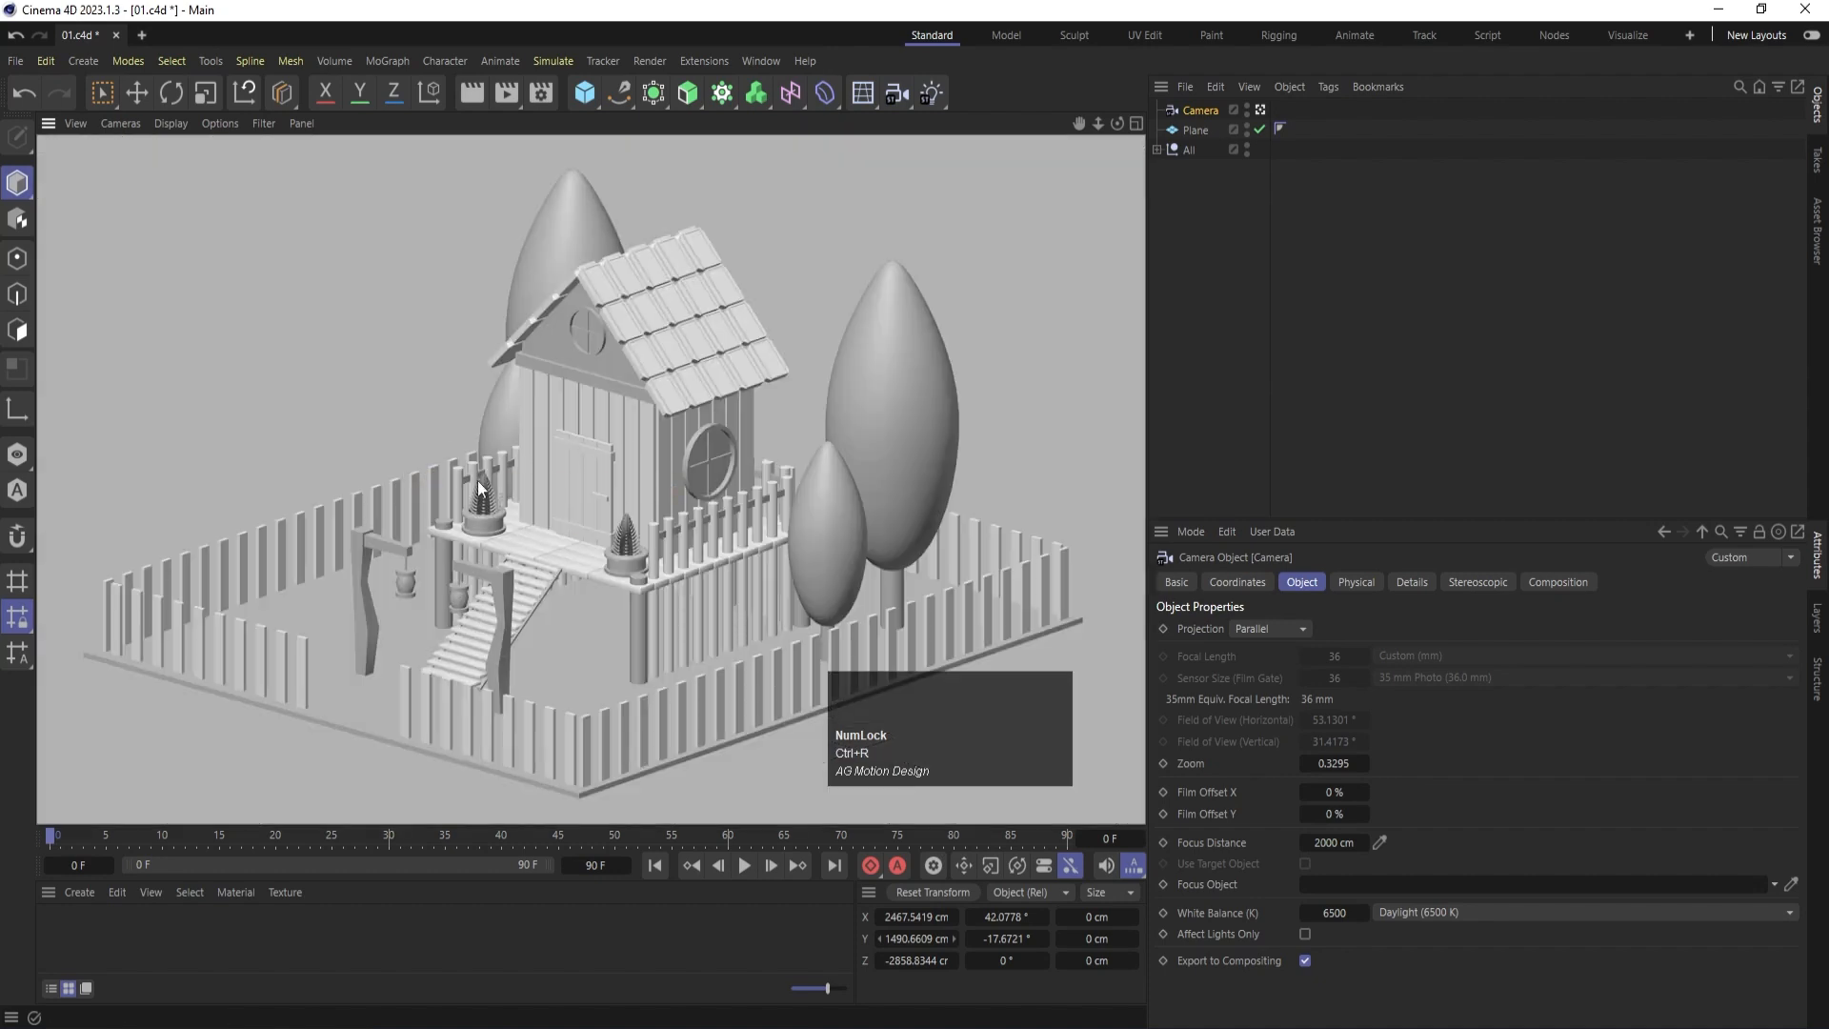
pyautogui.click(1349, 347)
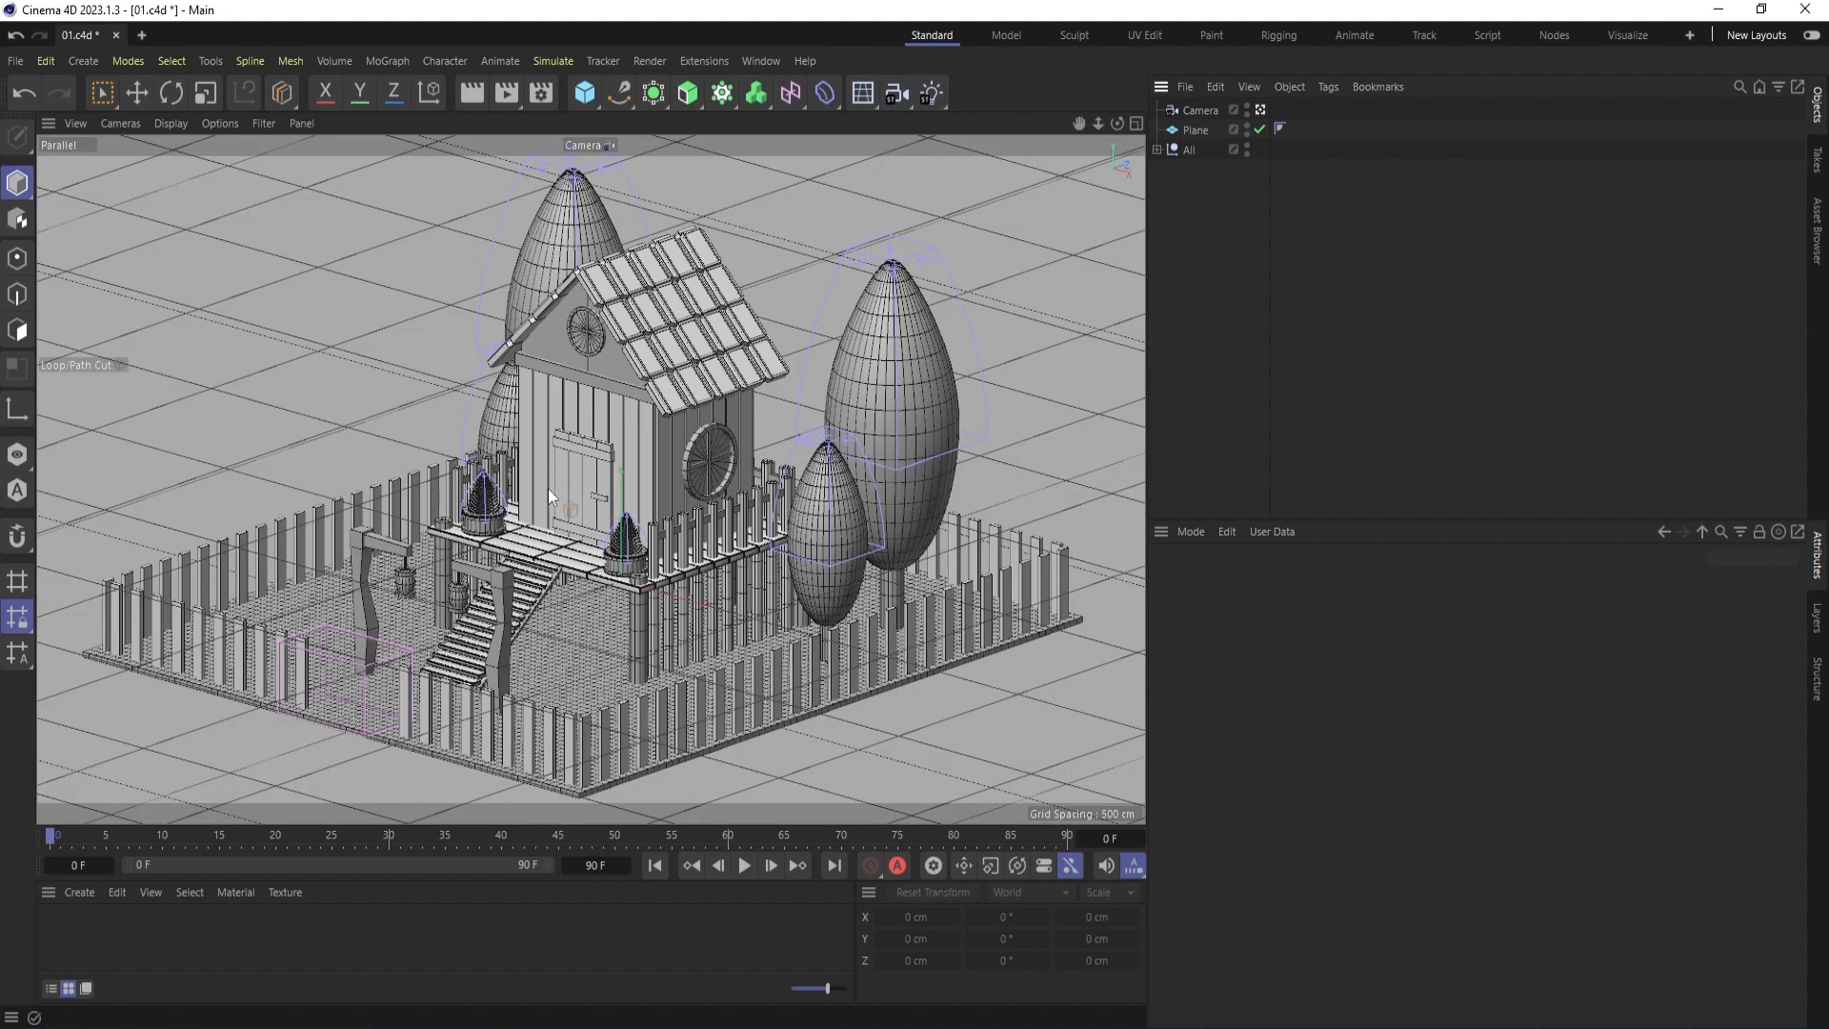
pyautogui.moveTo(540, 478)
pyautogui.keyDown('alt'); pyautogui.mouseDown(button='middle')
pyautogui.moveTo(543, 450)
pyautogui.moveTo(549, 496)
pyautogui.mouseUp(button='middle'); pyautogui.keyUp('alt')
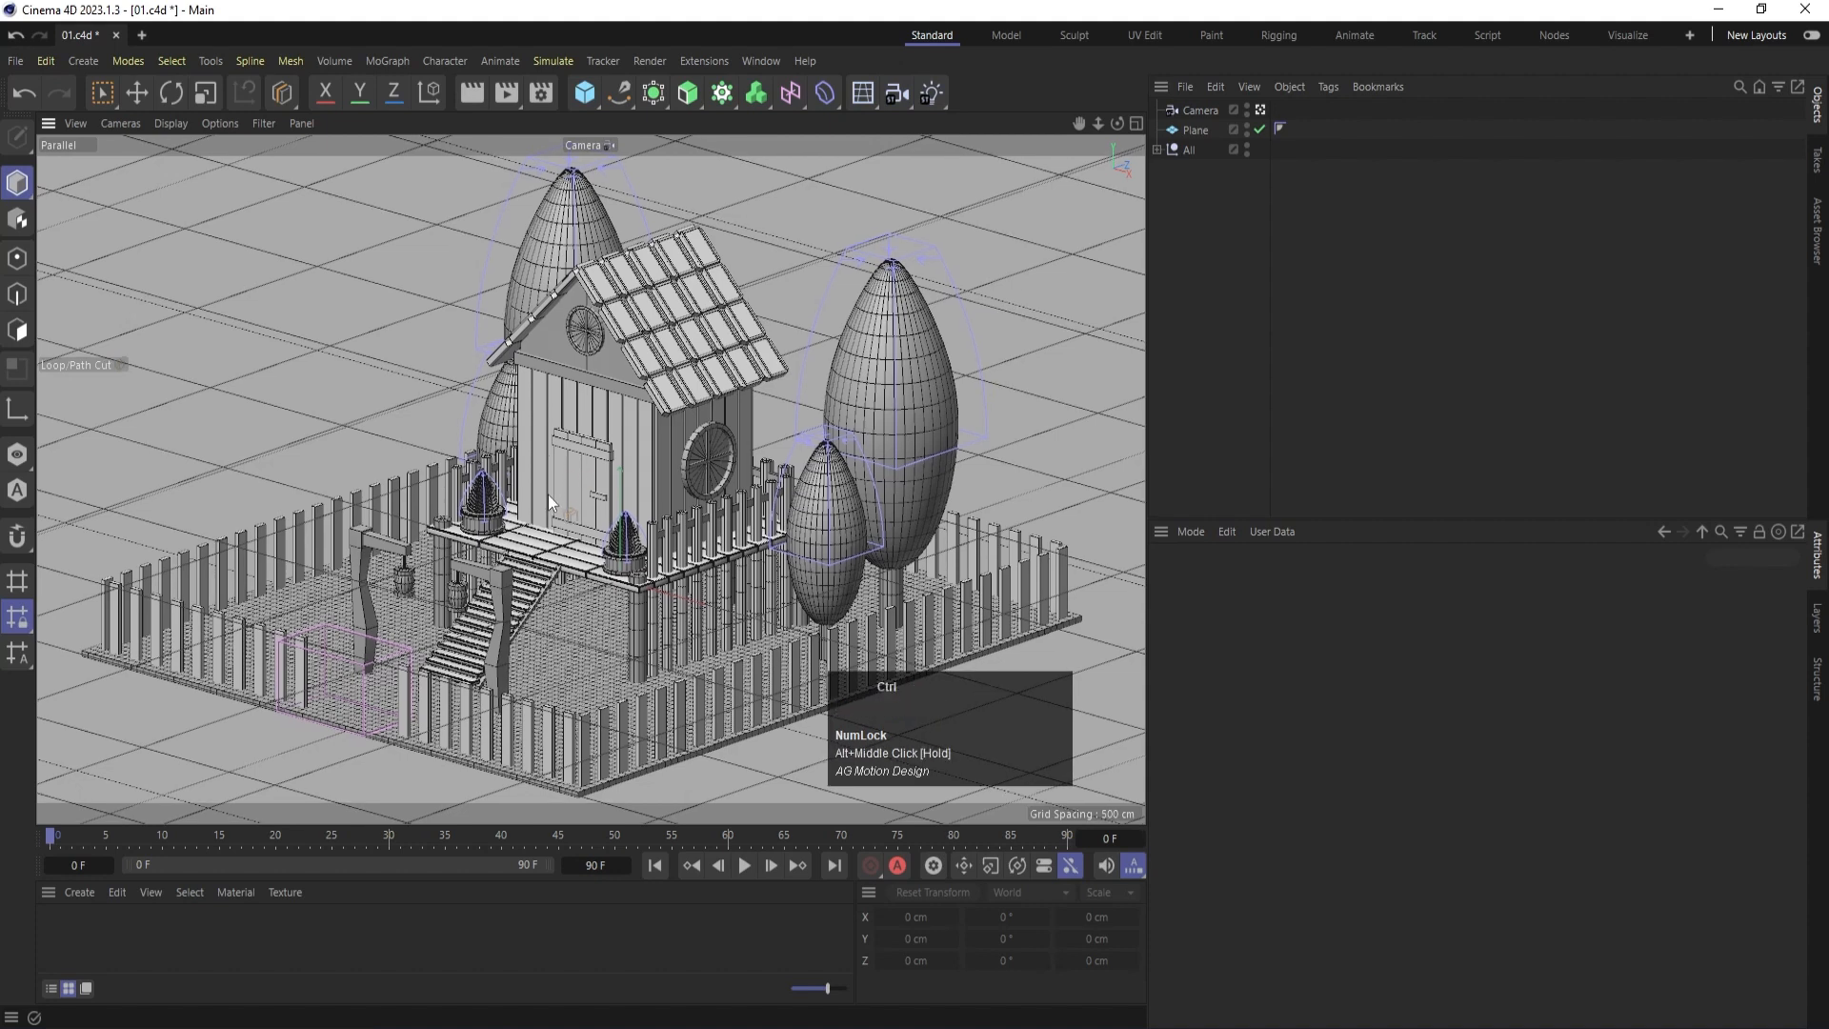
pyautogui.hotkey('ctrl', 's')
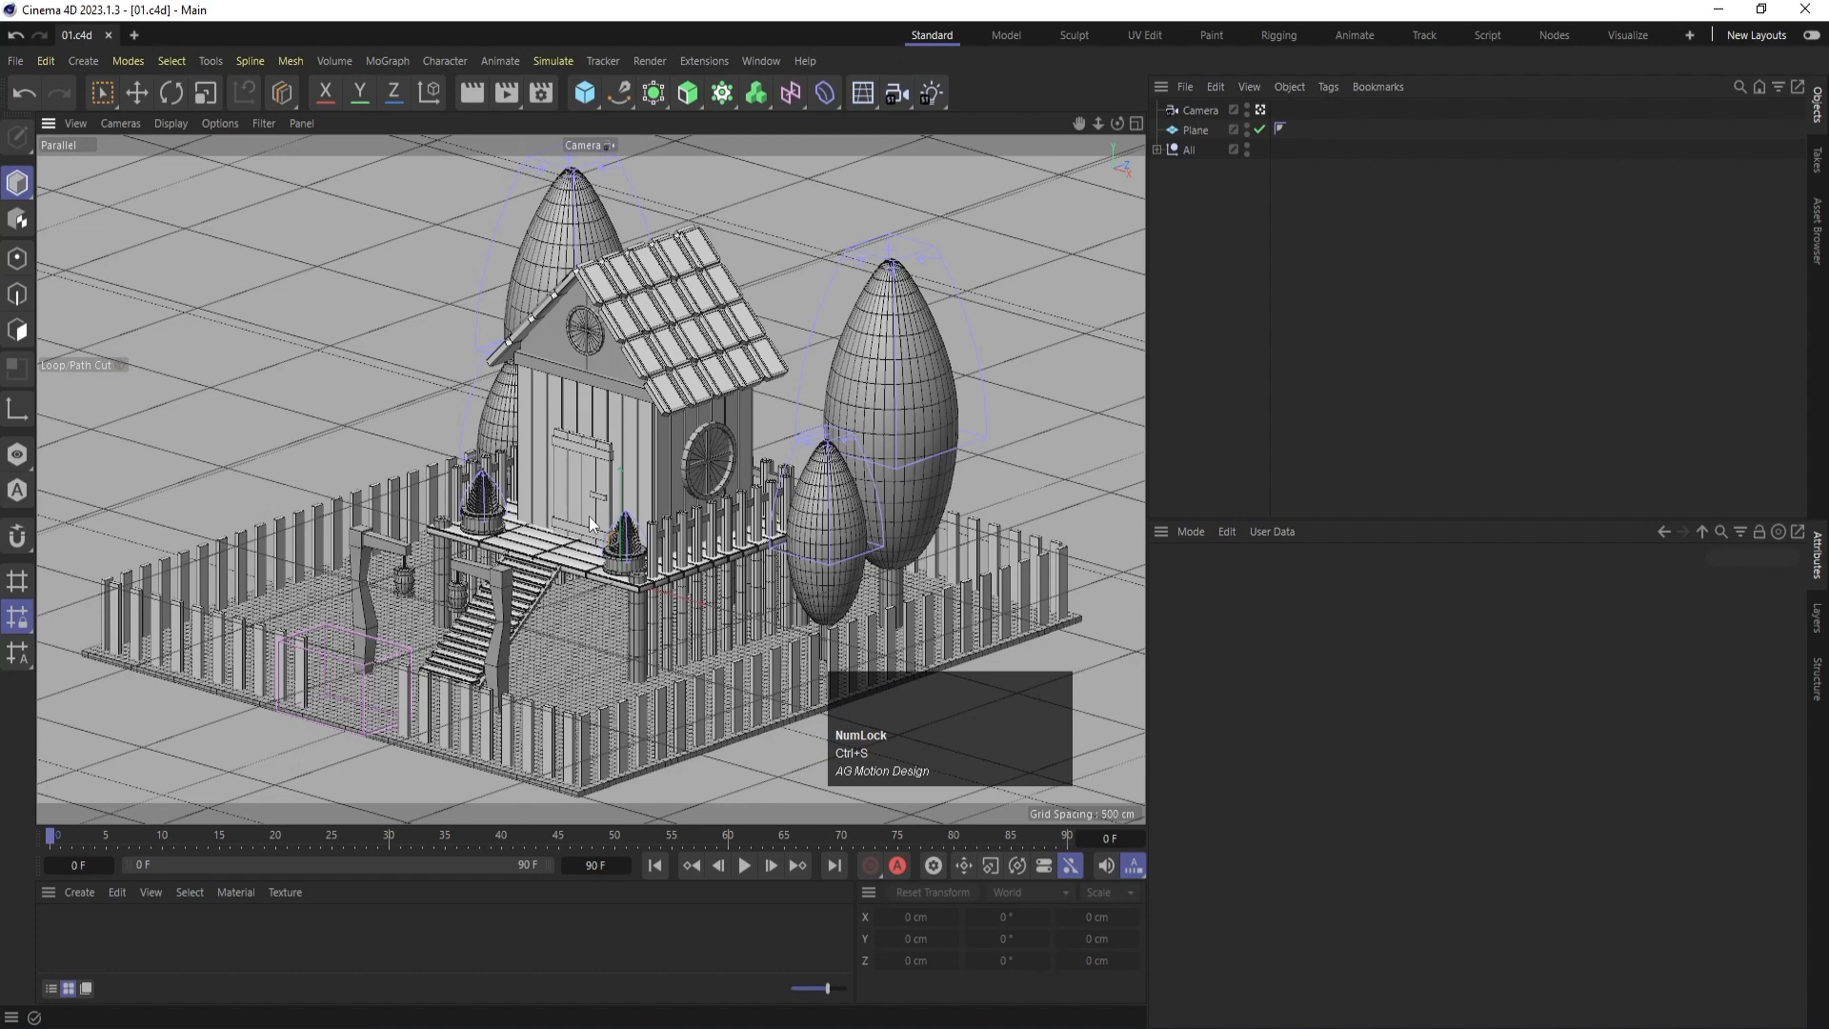